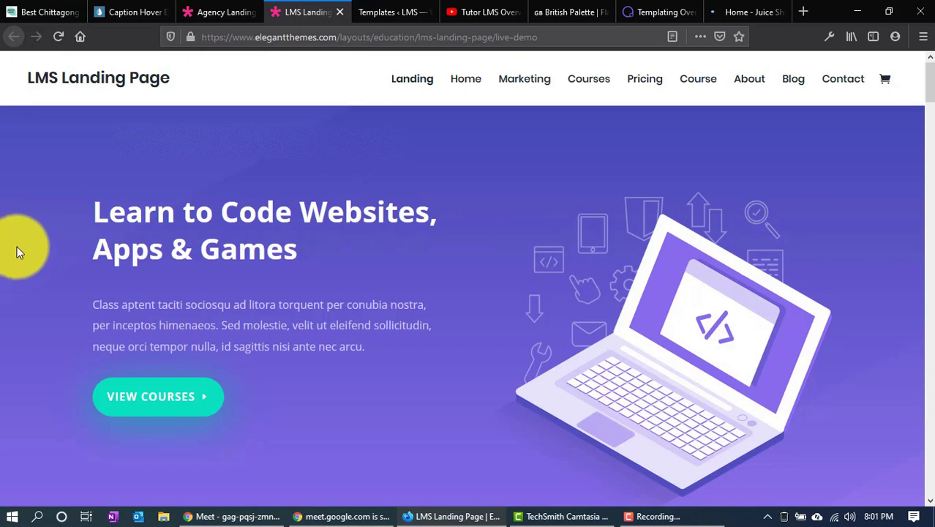
Switch from the LMS demo to the Templates admin page and shorten its address to /lms/ to load the site's front page
left_click(362, 10)
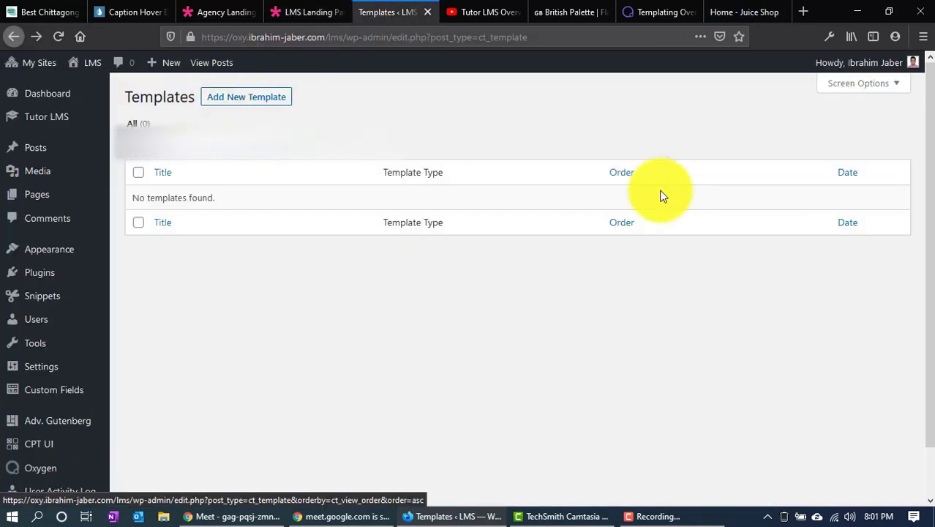
left_click(287, 36)
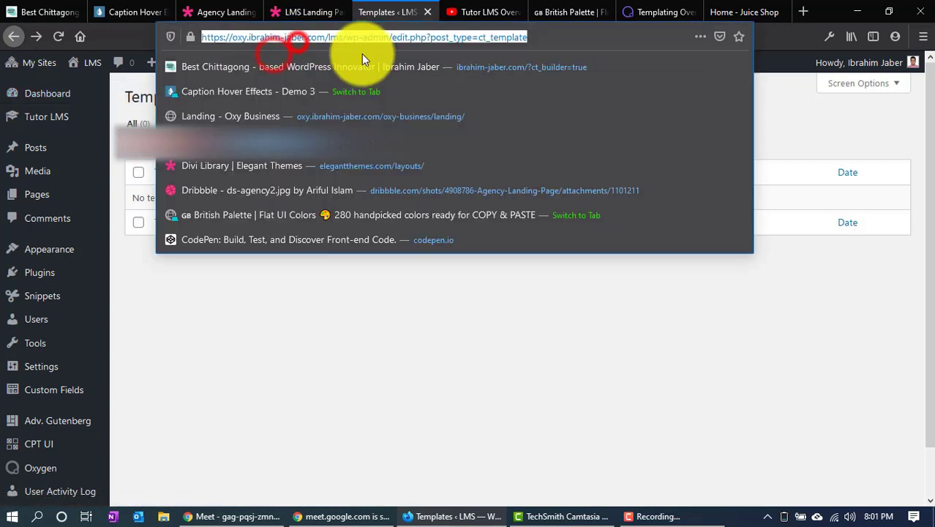
left_click(346, 37)
left_click_drag(349, 37, 758, 79)
key("BackSpace")
key("Return")
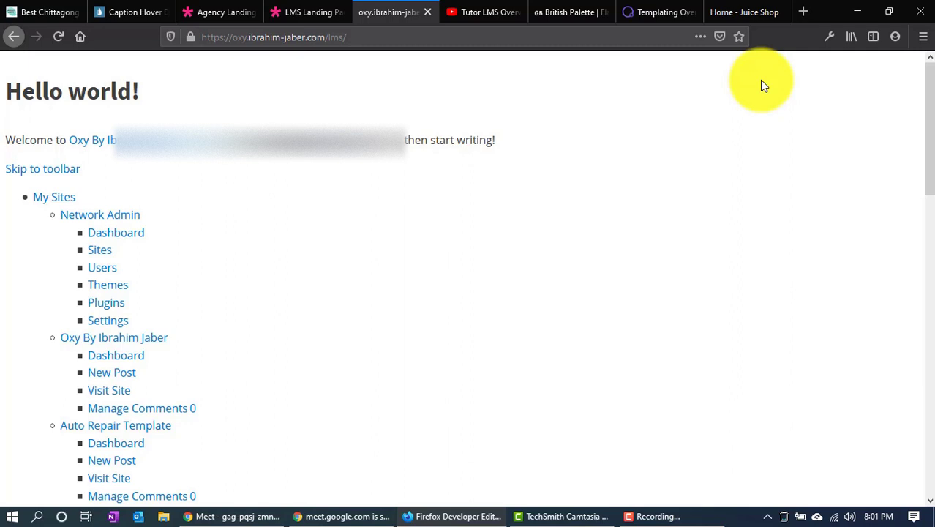
Open the LMS site's WordPress dashboard by adding wp-admin to the site address
left_click(472, 35)
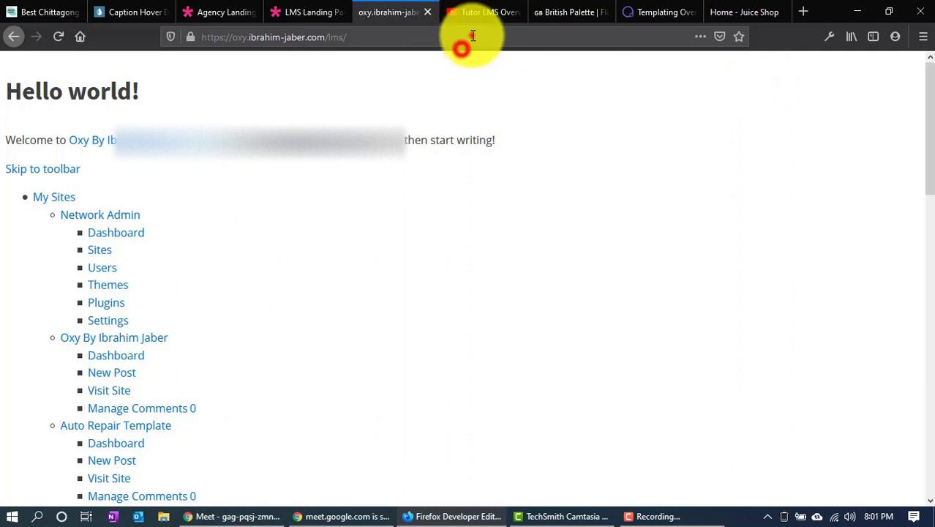
left_click(472, 35)
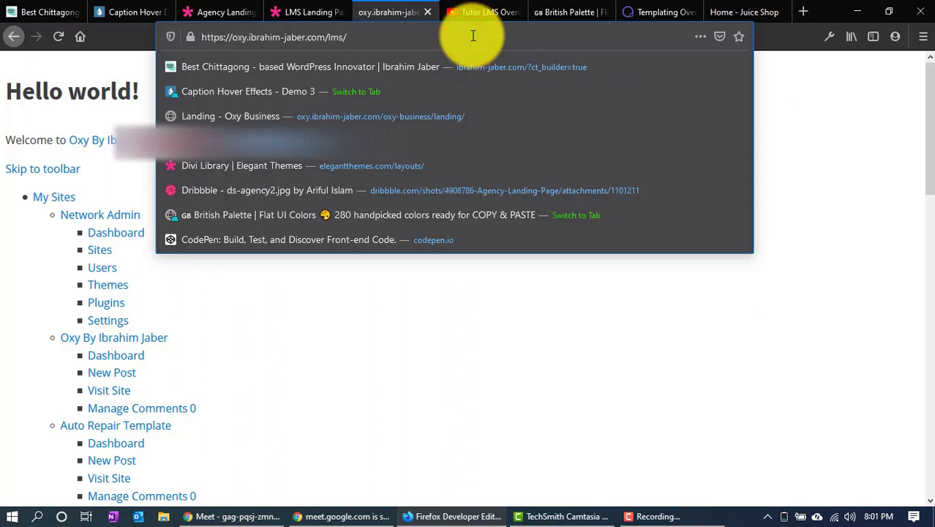
type("wp-admi")
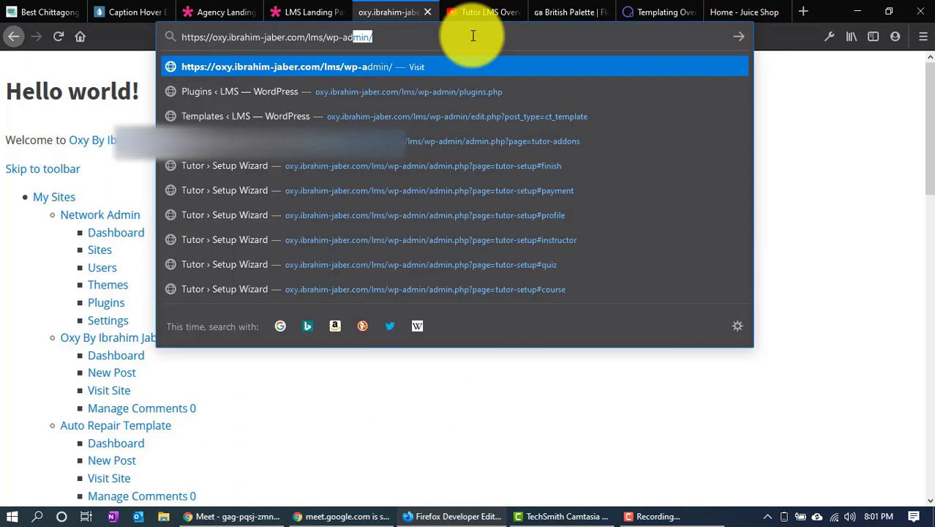
key("Return")
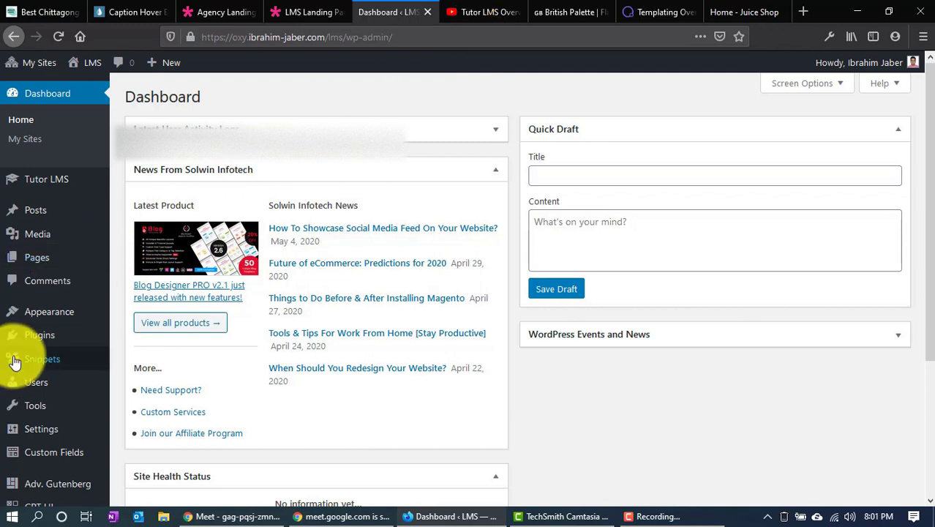
scroll(29, 395, "down", 2)
mouse_move(53, 474)
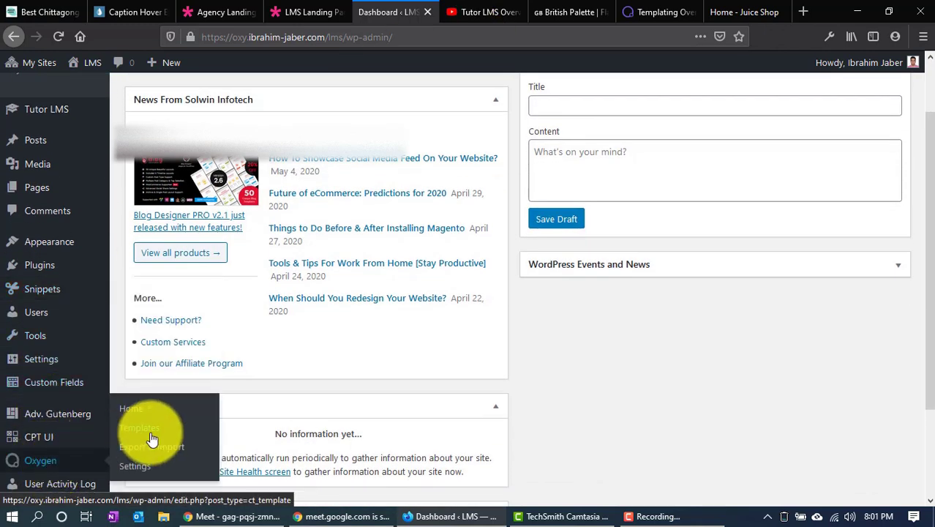
left_click(684, 413)
scroll(515, 405, "up", 2)
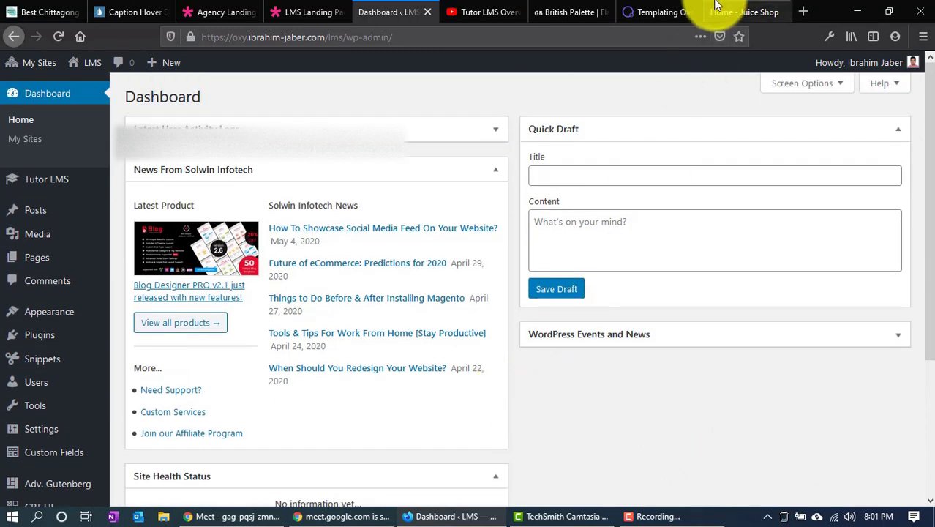
In Oxygen's Templating Overview documentation, find the example template structure and highlight the words "Main template"
left_click(647, 10)
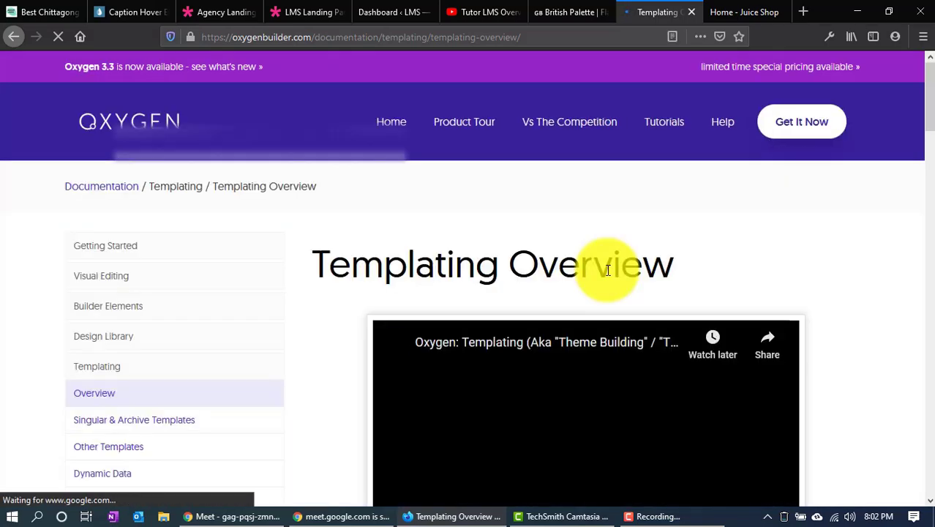
scroll(605, 272, "down", 10)
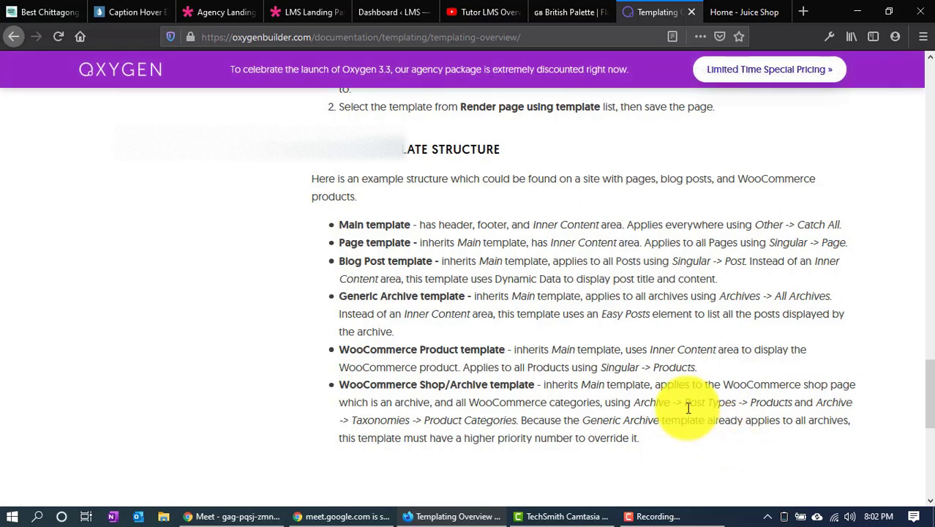
left_click(335, 226)
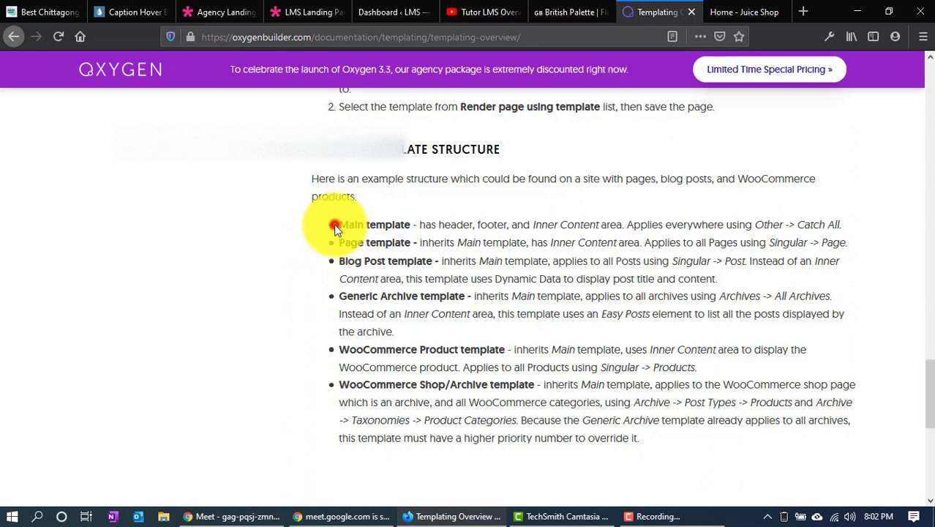
left_click_drag(340, 224, 410, 225)
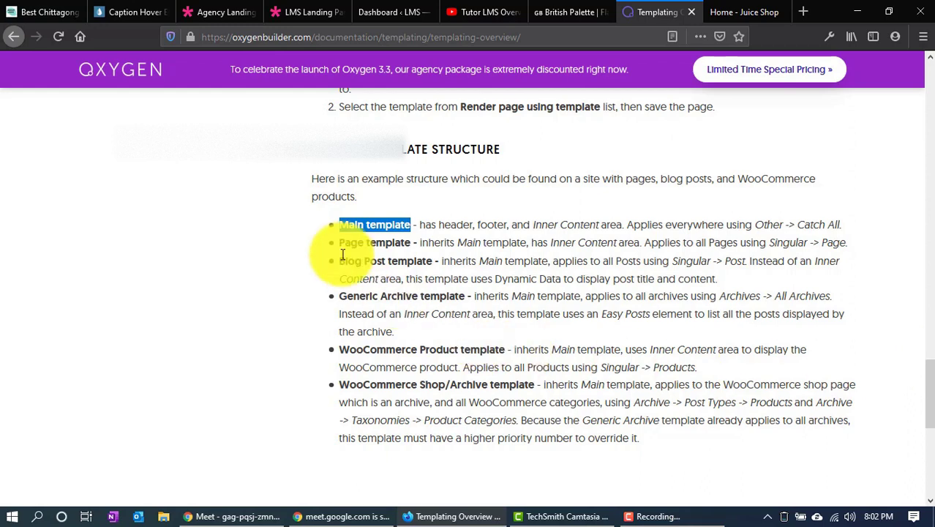
Return to the LMS dashboard and collapse the News From Solwin Infotech, Site Health Status and Quick Draft widgets
left_click(130, 11)
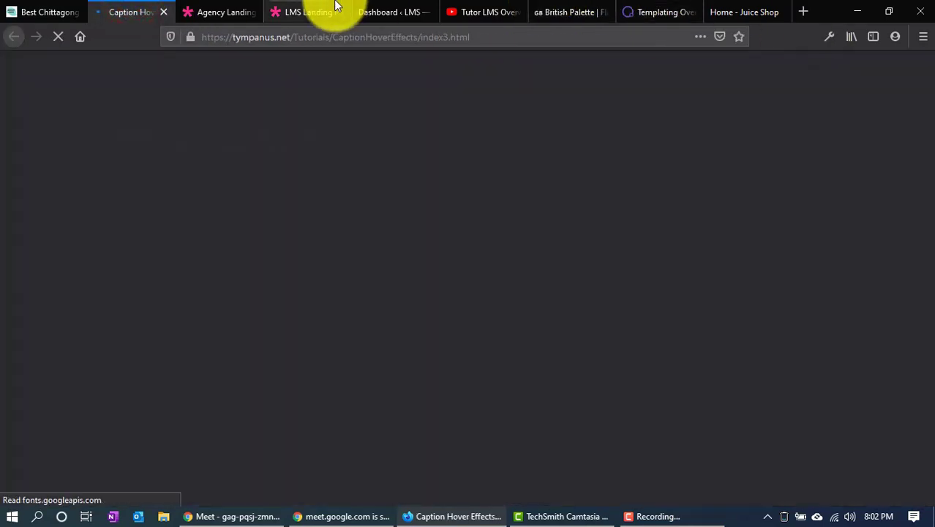
left_click(388, 9)
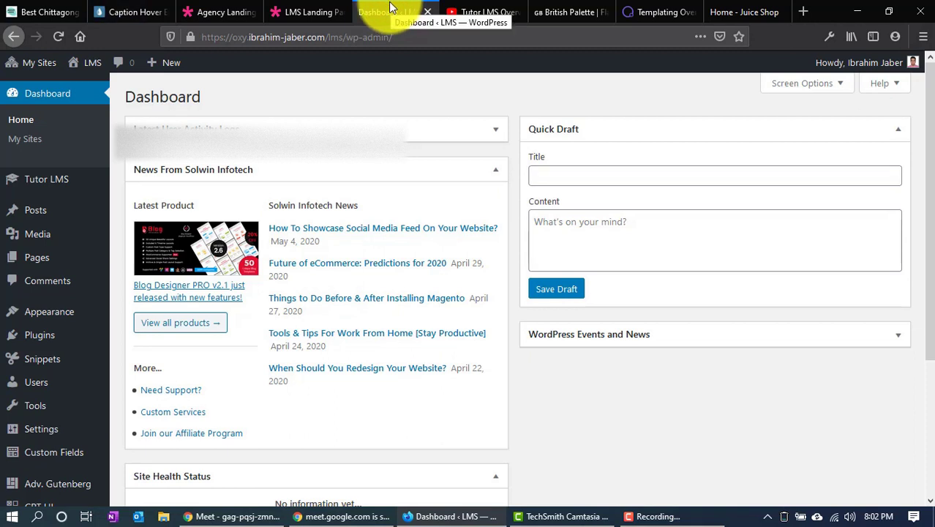
left_click(498, 176)
left_click(496, 208)
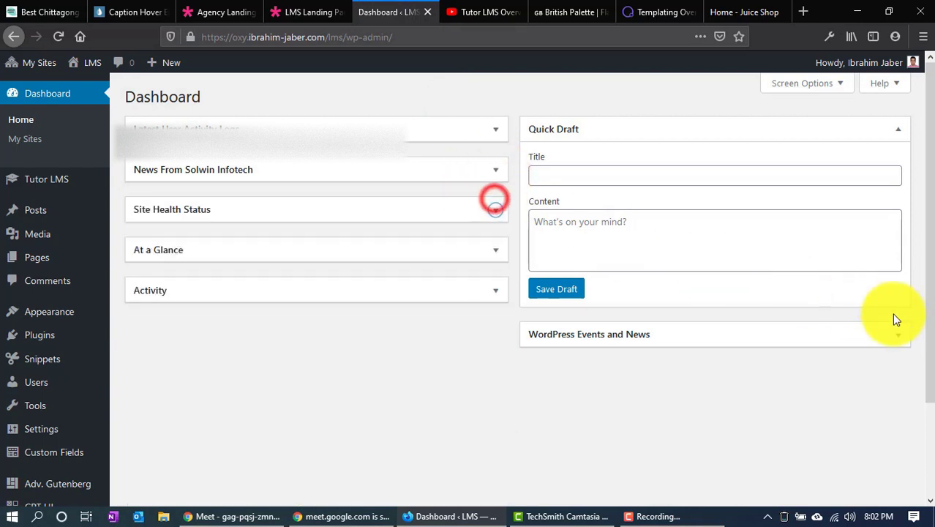
left_click(896, 133)
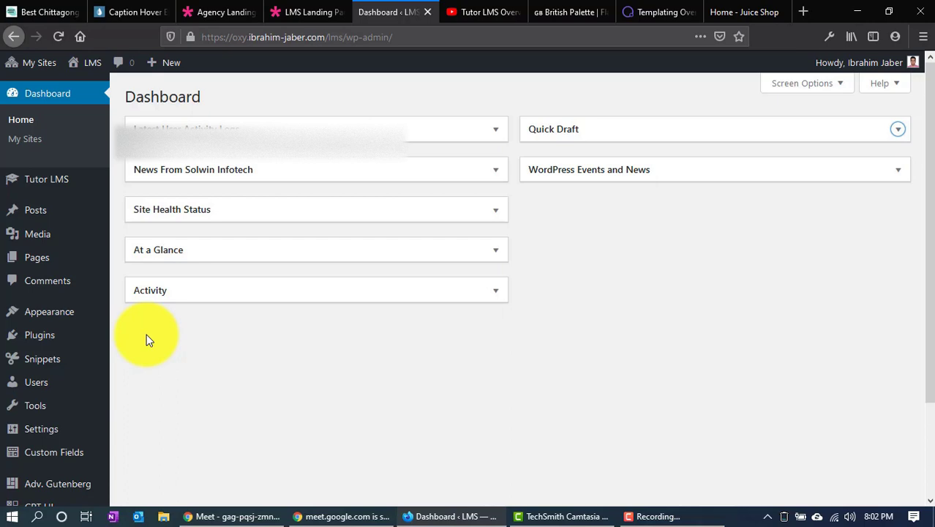
left_click(660, 10)
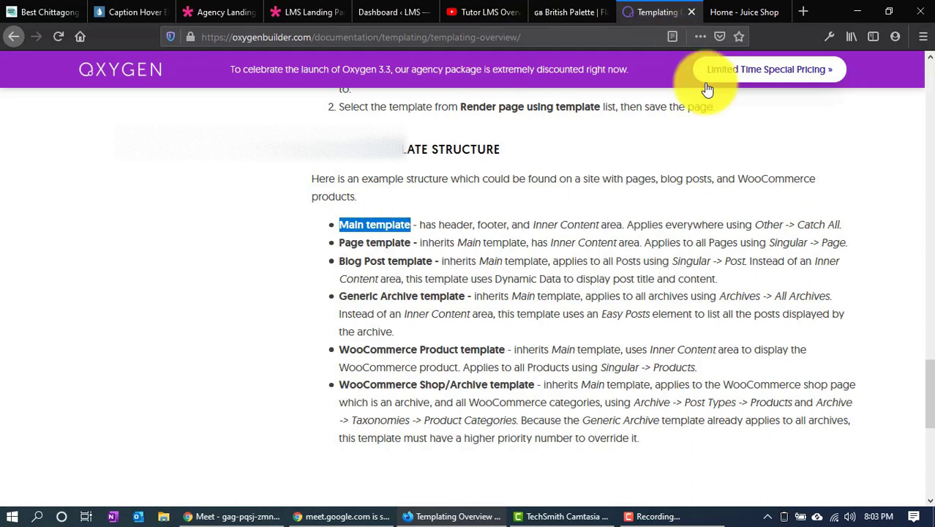
left_click(420, 6)
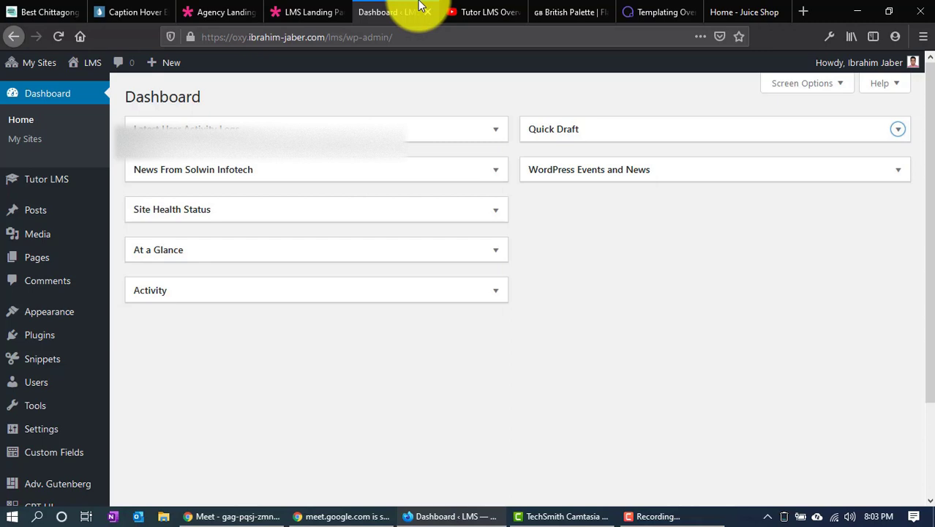
Search the web for "wordpress themess" in a new tab, view the Elegant Themes result and return to the results
left_click(802, 11)
type("wordpr")
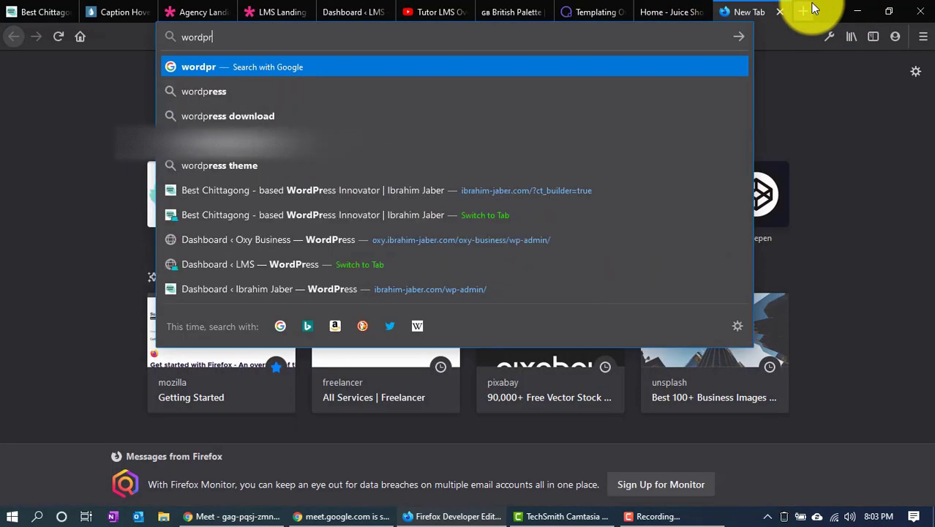
type("ess themess")
key("Return")
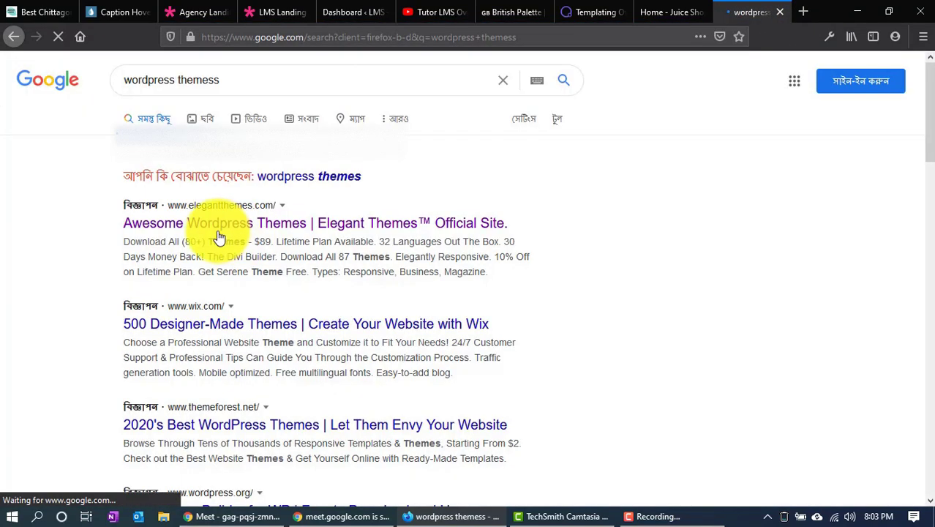
left_click(217, 223)
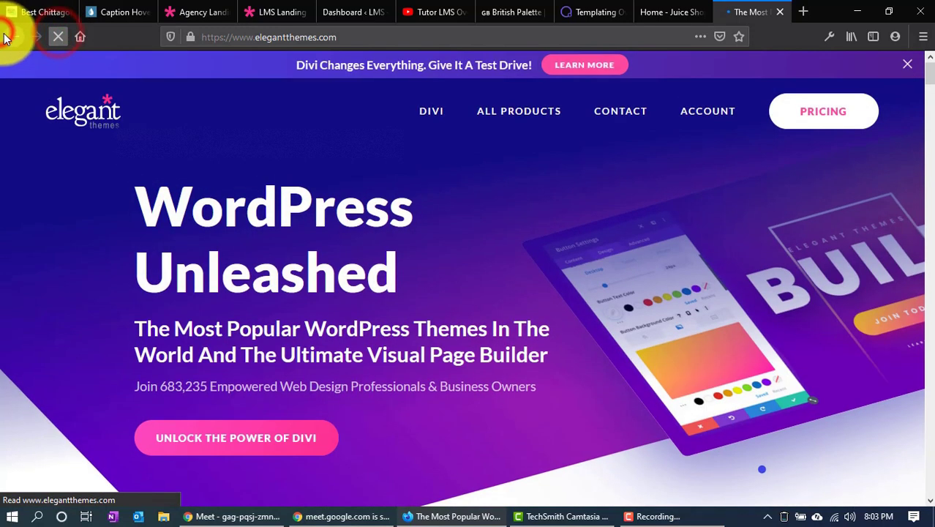
left_click(12, 37)
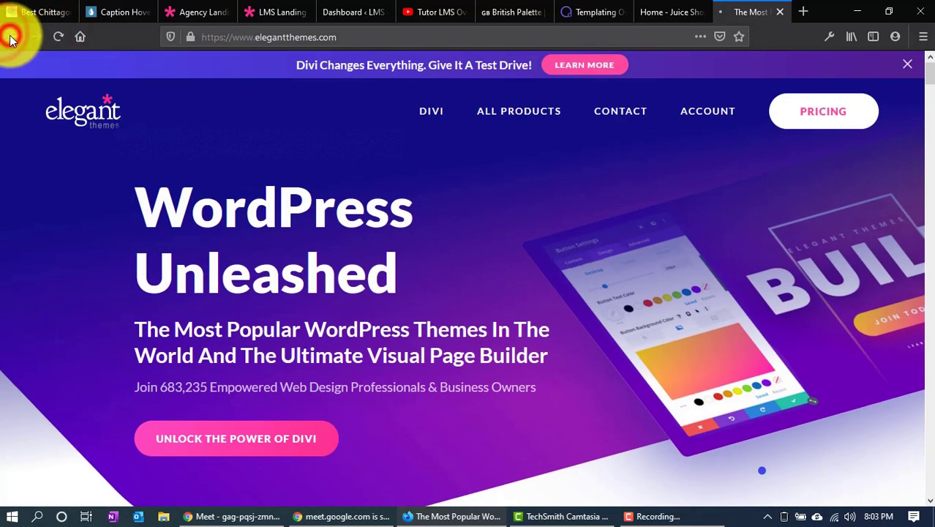
Open the WordPress.org theme directory from the search results and browse its popular themes
scroll(100, 226, "down", 5)
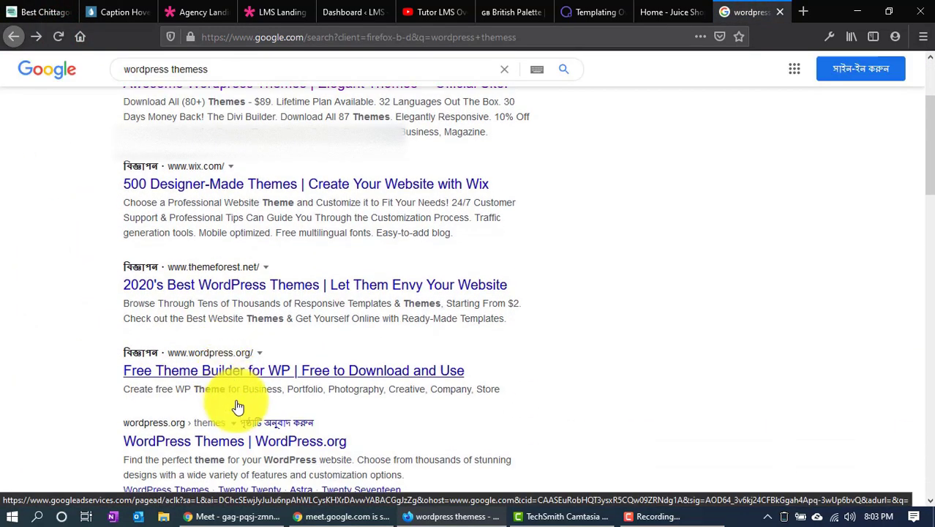
left_click(210, 303)
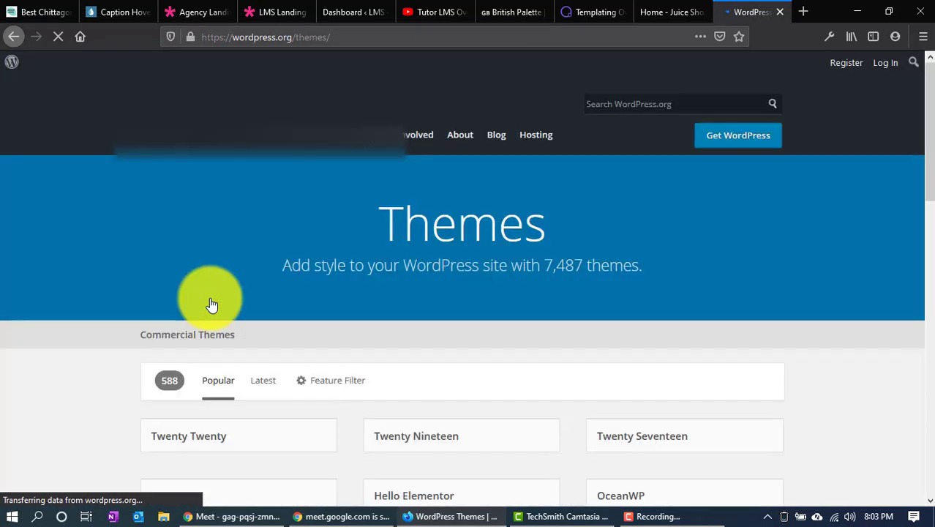
scroll(303, 355, "down", 4)
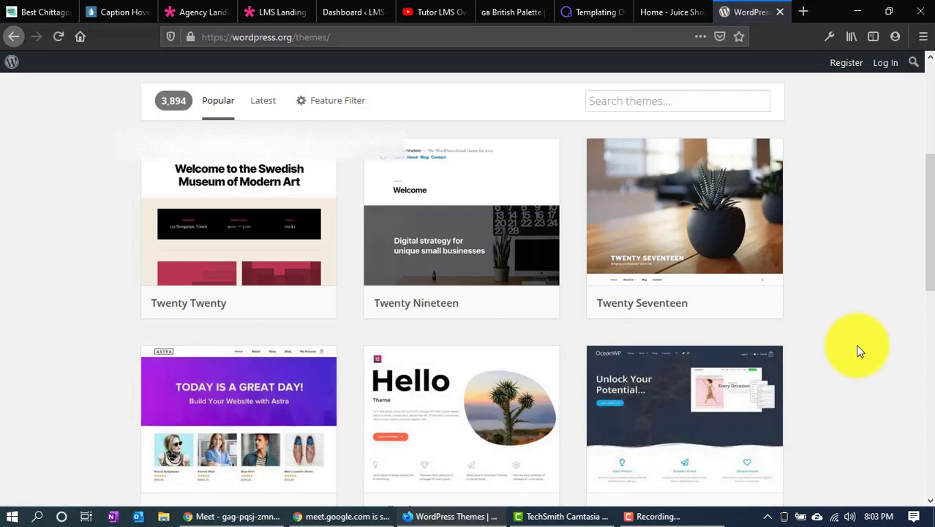
Examine the OceanWP theme's description and details page, and close that browser tab
left_click(672, 407)
scroll(346, 316, "down", 5)
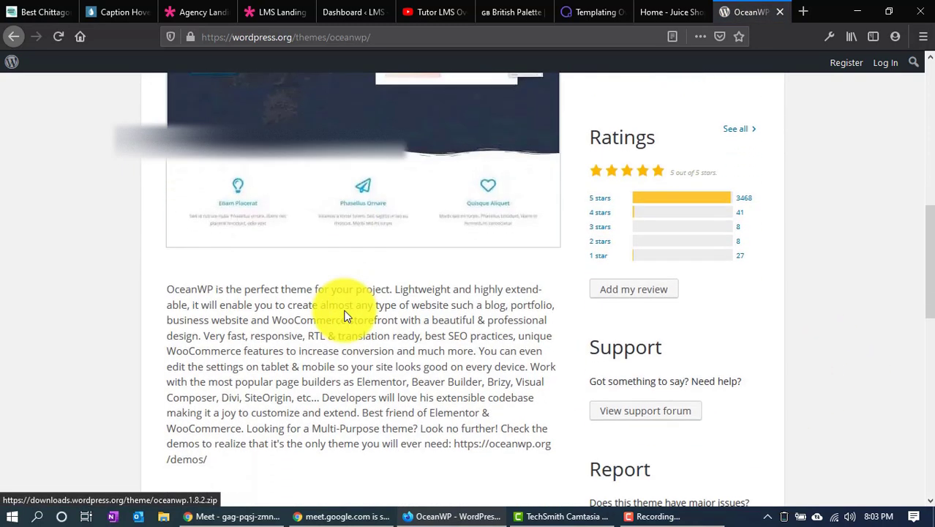
scroll(346, 316, "up", 6)
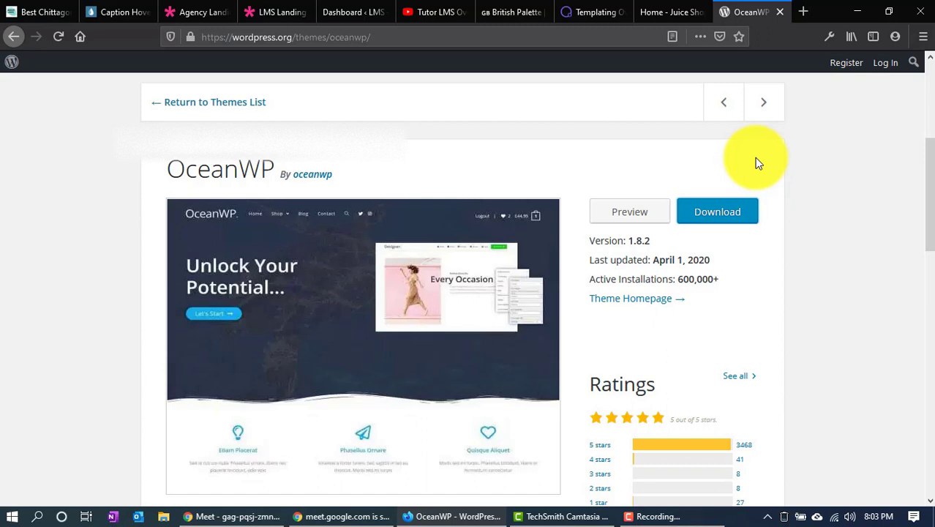
left_click(778, 12)
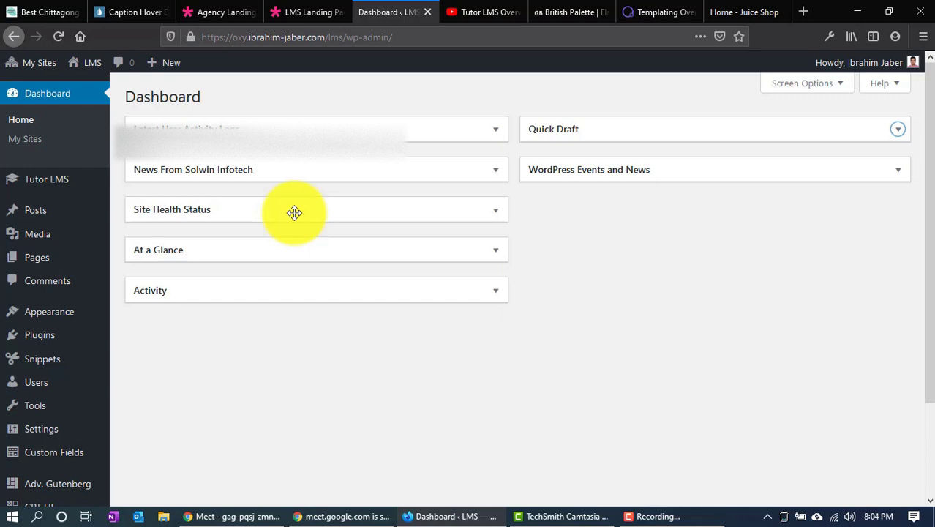
left_click(214, 6)
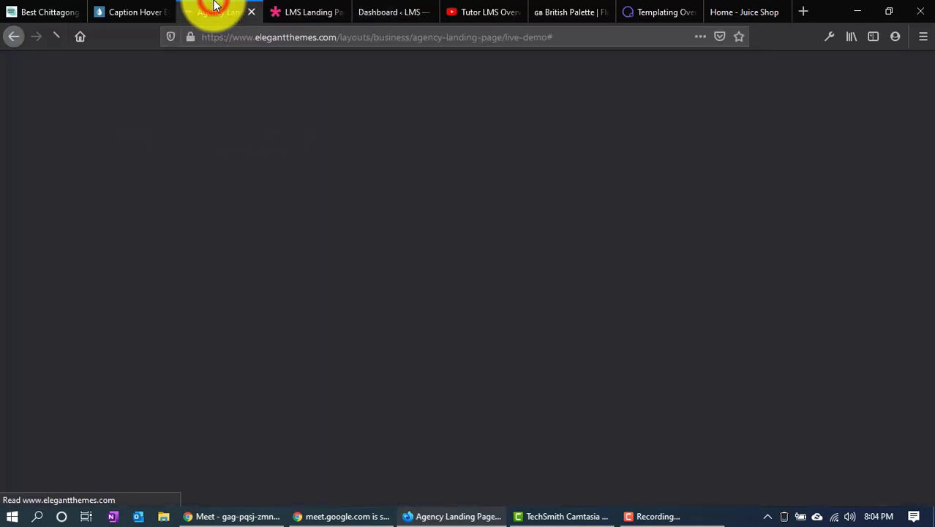
left_click(382, 6)
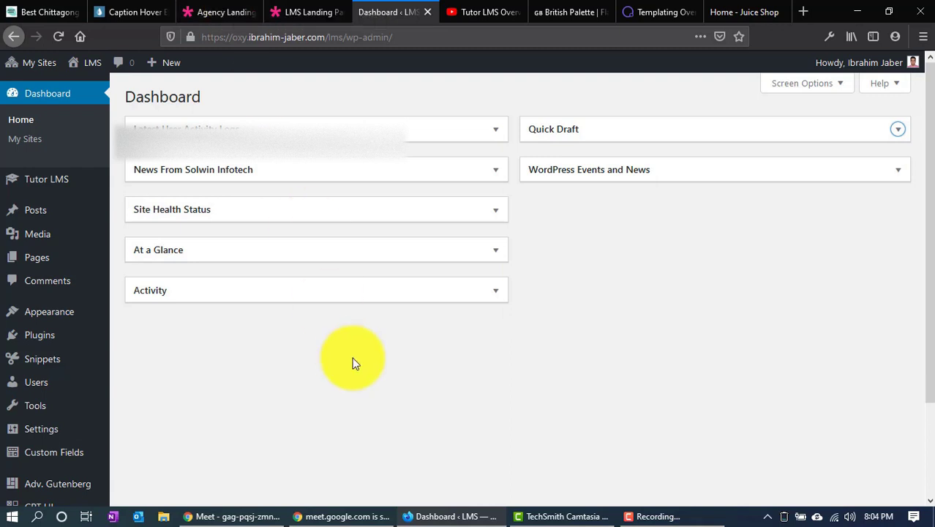
scroll(352, 362, "down", 3)
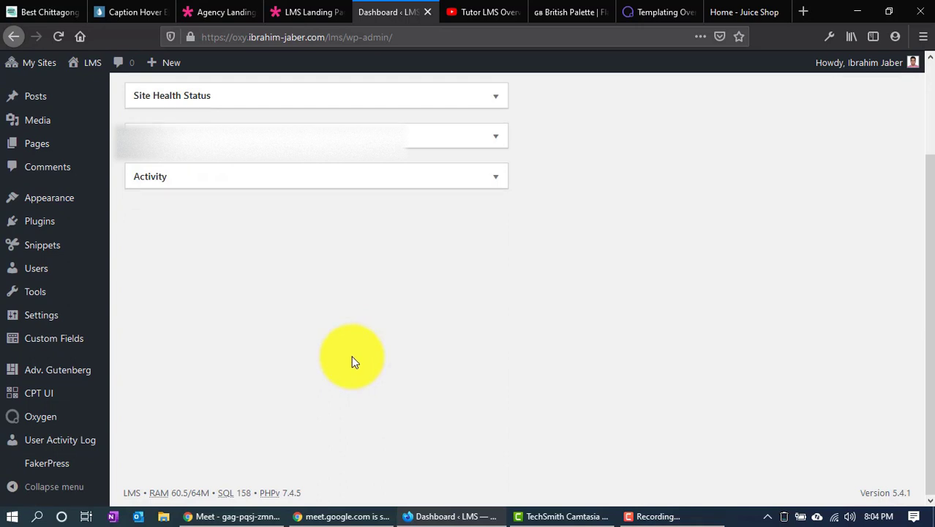
mouse_move(87, 422)
left_click(506, 328)
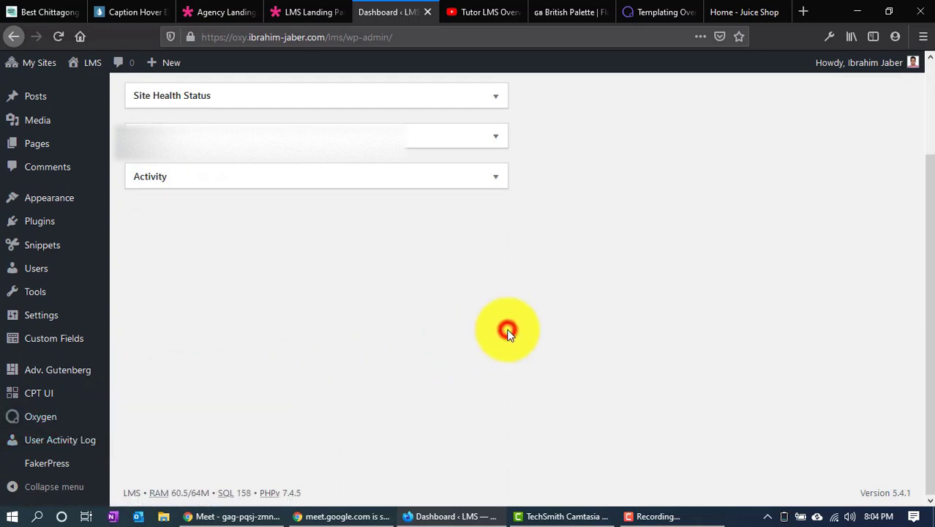
Return to Oxygen's example template structure and highlight the Main template's description up to its header and footer
left_click(643, 12)
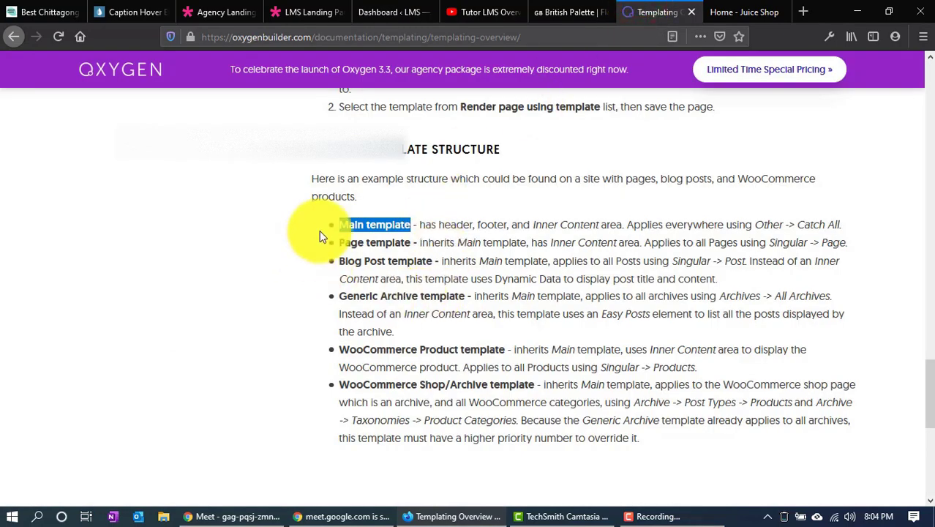
left_click_drag(326, 220, 504, 220)
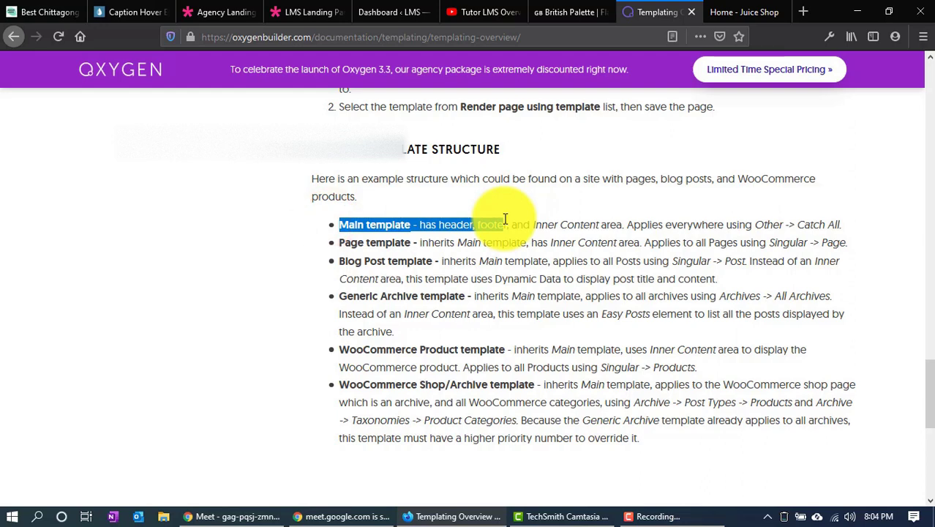
Highlight parts of the Main template's description, covering its name, header, footer and Inner Content area
left_click(461, 218)
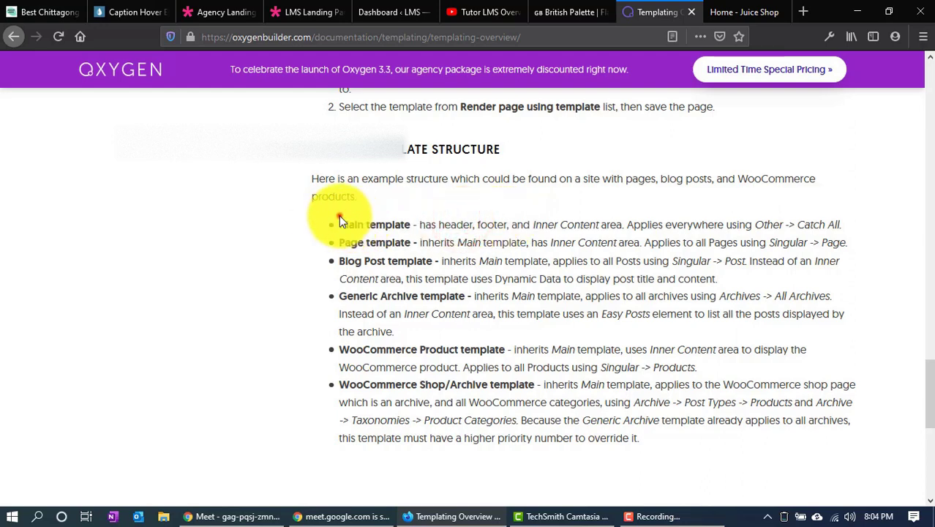
left_click_drag(339, 218, 435, 234)
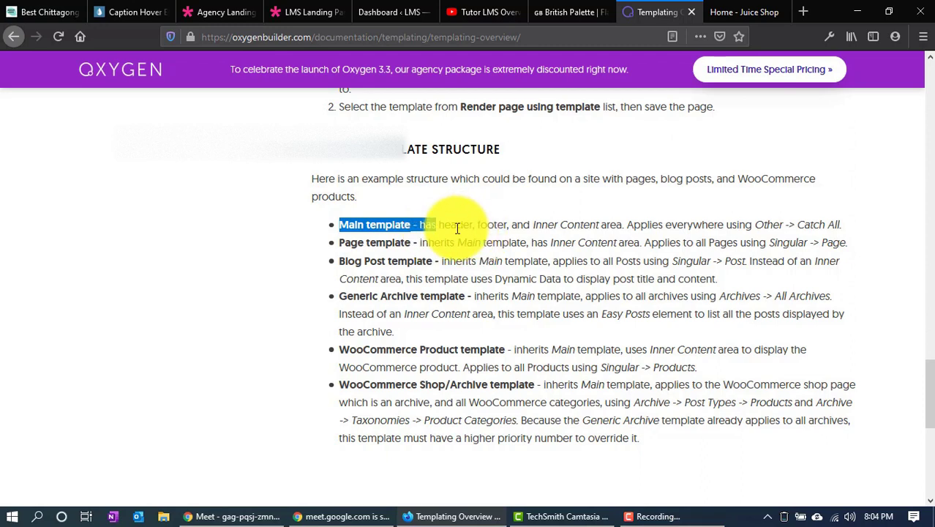
left_click(445, 231)
mouse_move(441, 221)
left_mouse_down()
mouse_move(487, 217)
mouse_move(651, 241)
mouse_move(459, 217)
left_mouse_up()
left_click(594, 223)
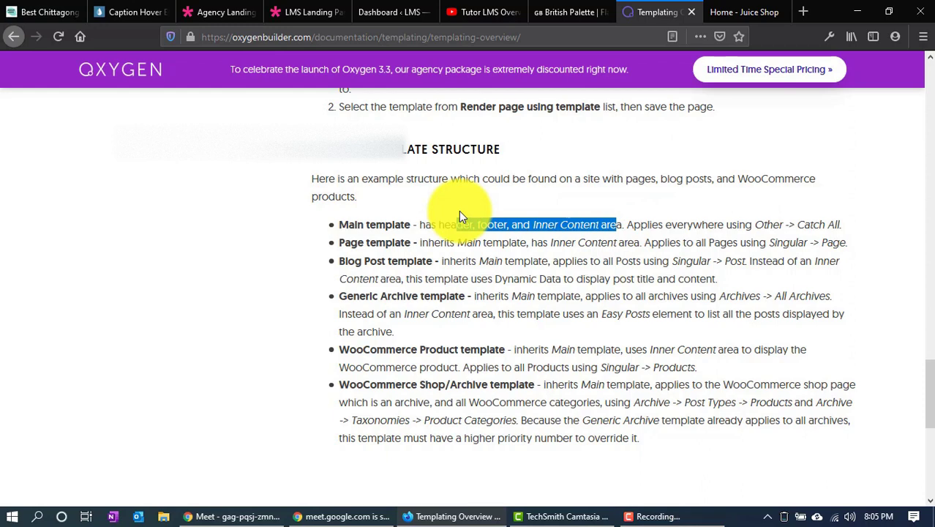
Examine the LMS Landing Page demo from its header menu down to its footer and return to the page start
left_click(316, 8)
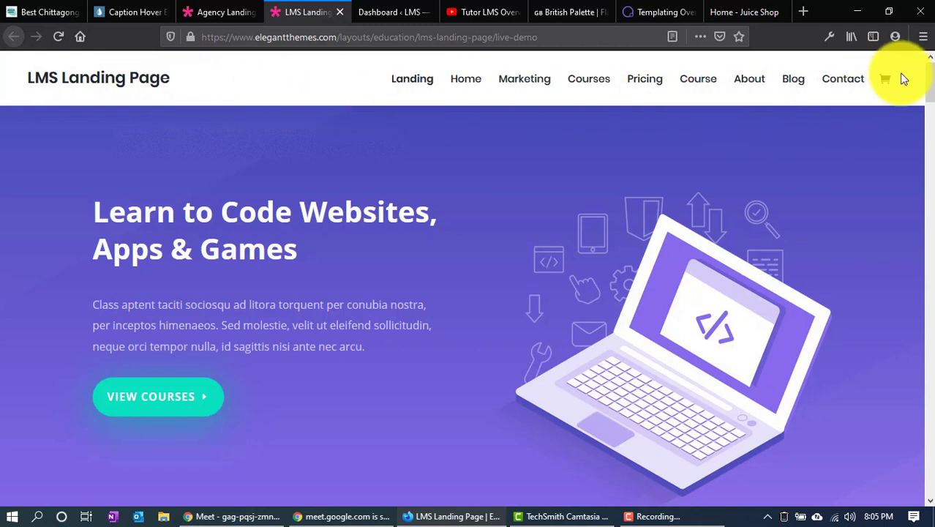
left_click_drag(907, 79, 860, 86)
left_click(431, 179)
scroll(731, 219, "down", 8)
scroll(872, 142, "down", 10)
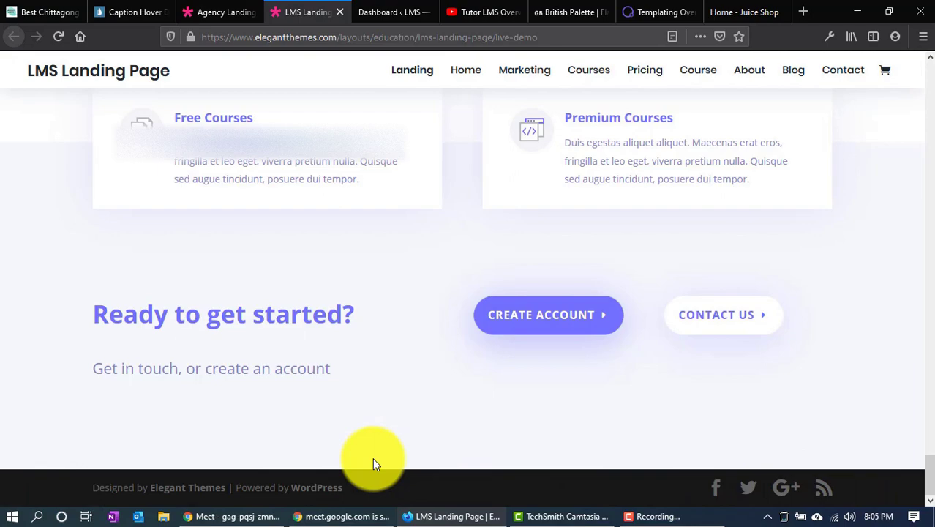
left_click_drag(929, 480, 927, 81)
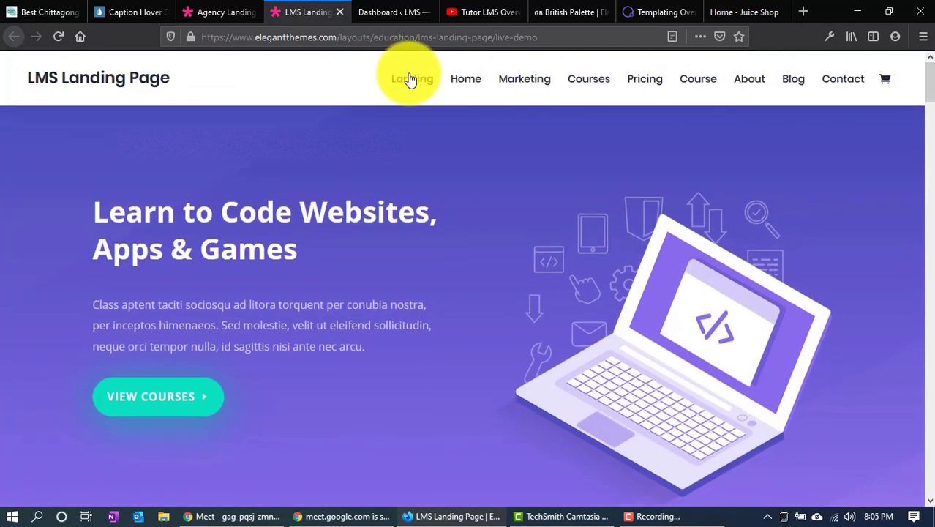
Switch to the LMS site's WordPress dashboard and open Oxygen's template list
left_click(366, 10)
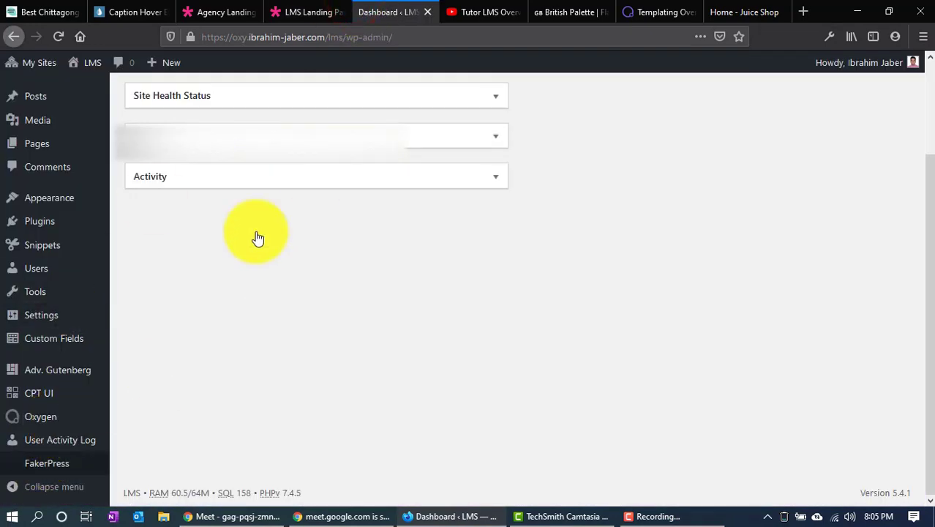
scroll(366, 263, "up", 3)
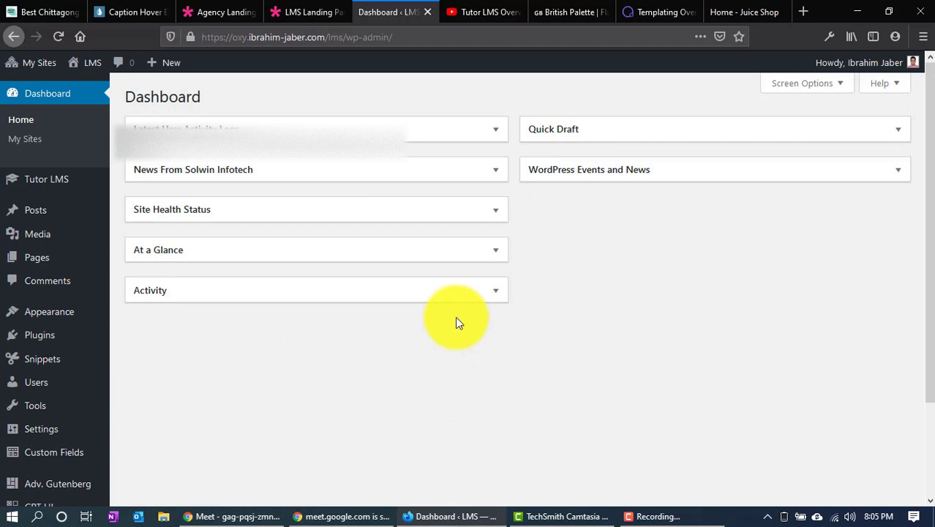
scroll(61, 289, "down", 3)
mouse_move(33, 425)
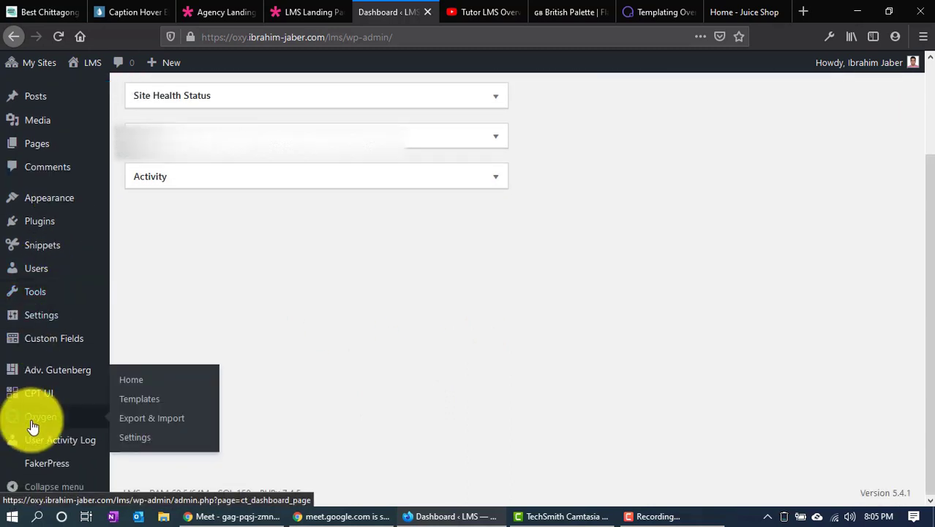
left_click(153, 404)
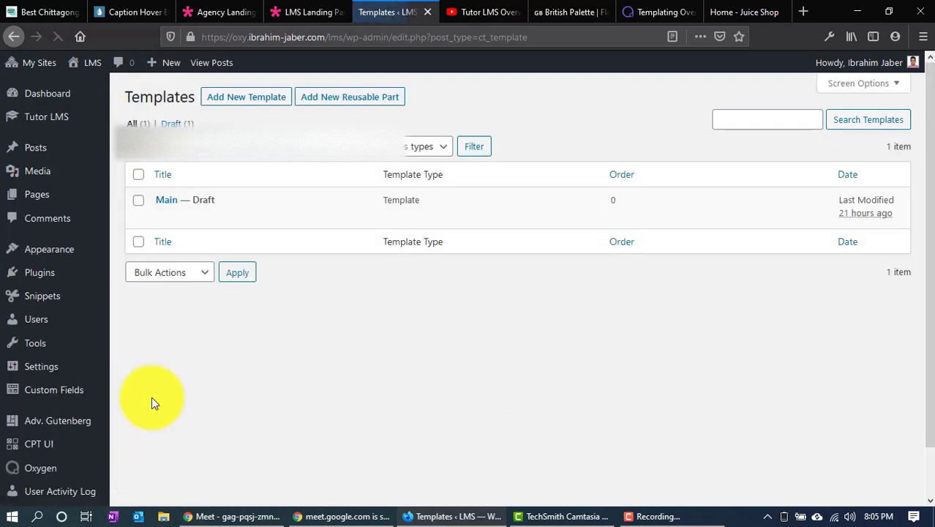
Look over the Main draft template's settings and return to Oxygen's template list
left_click(168, 203)
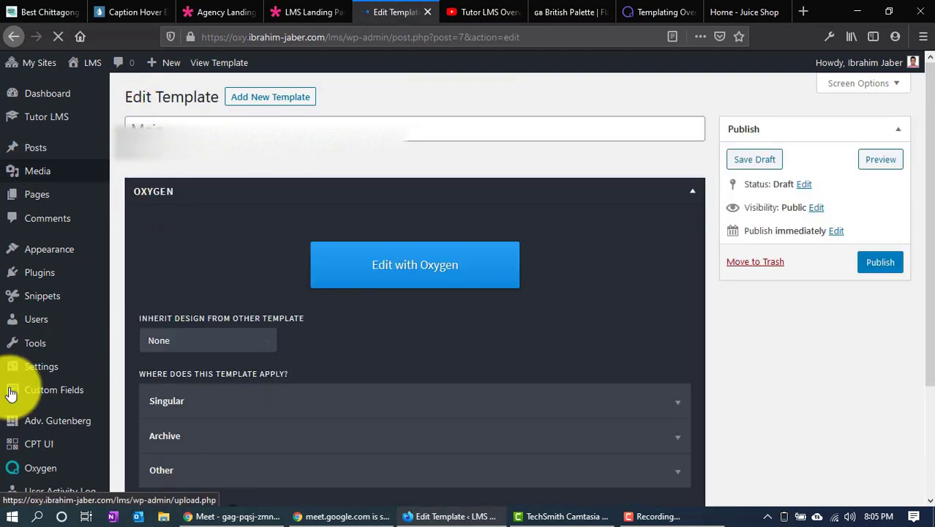
scroll(36, 390, "down", 2)
mouse_move(36, 390)
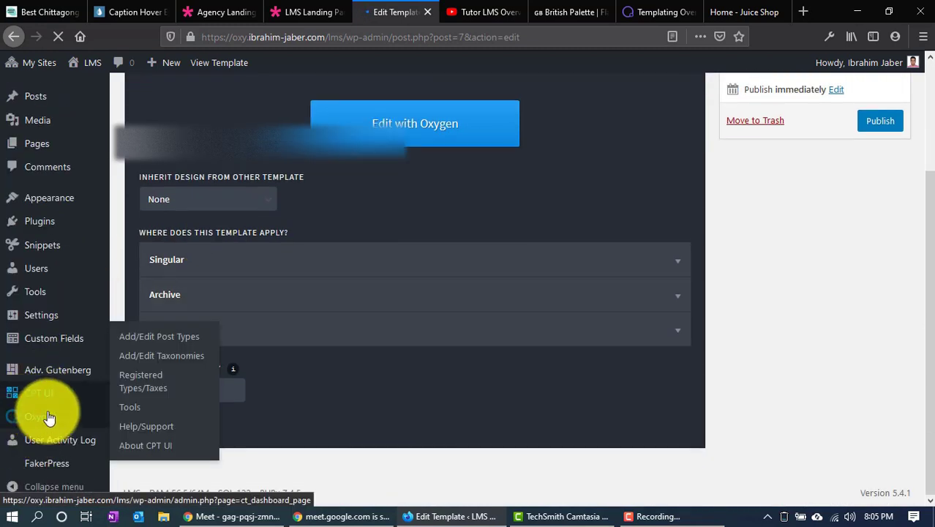
mouse_move(41, 415)
left_click(143, 401)
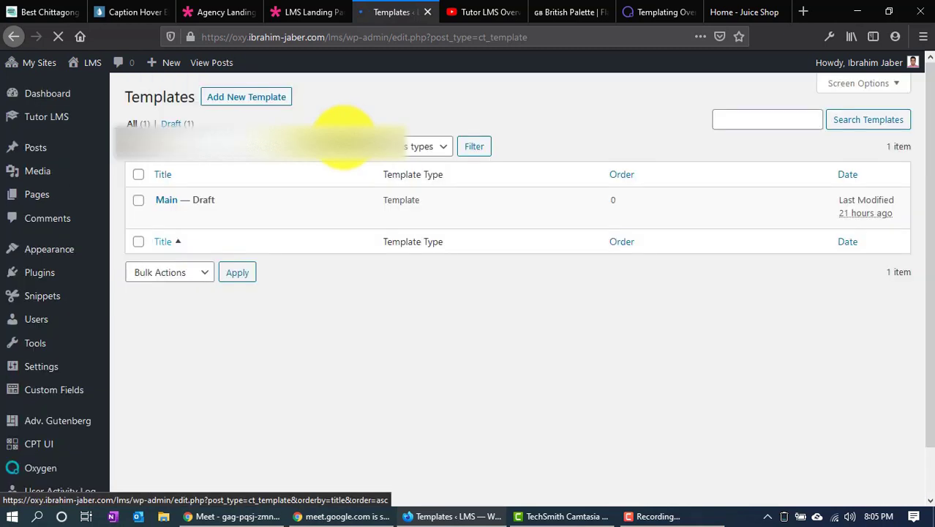
Move the Main draft template to the trash and delete it permanently from there
left_click(232, 218)
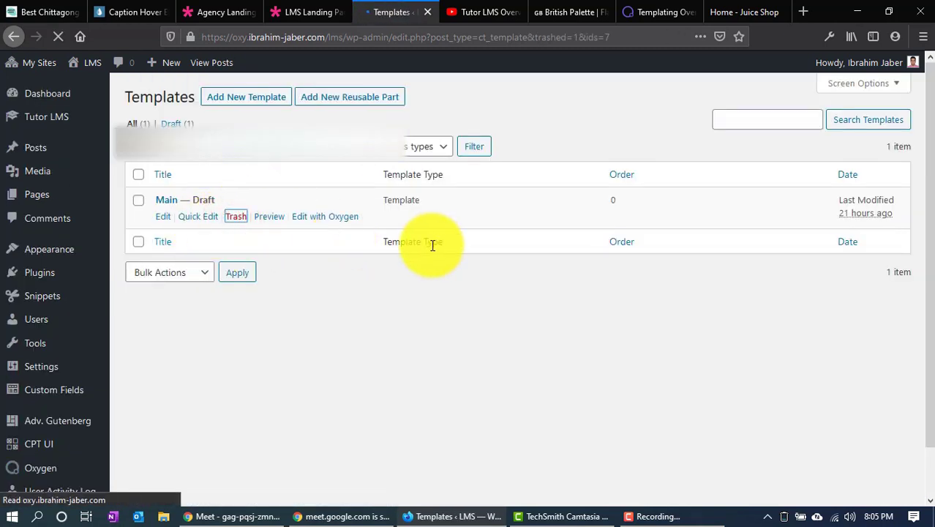
left_click(188, 168)
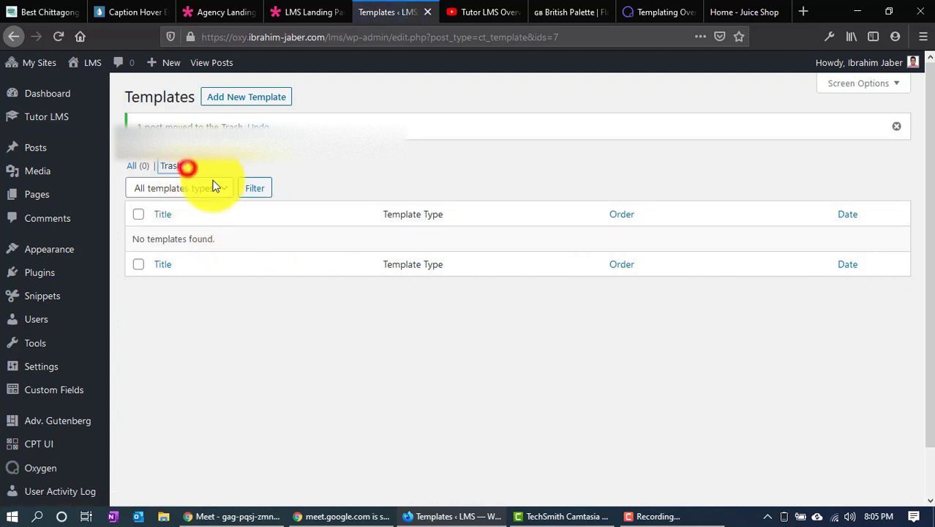
left_click(138, 166)
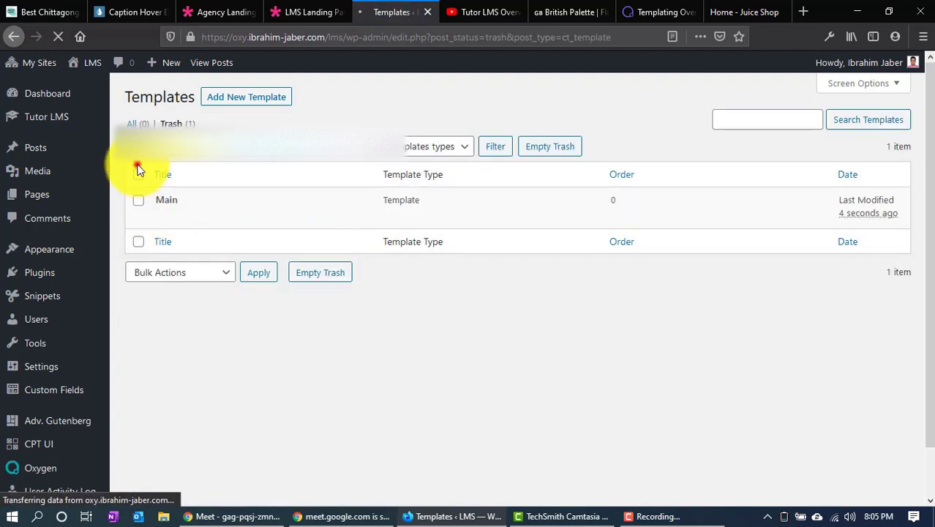
left_click(138, 174)
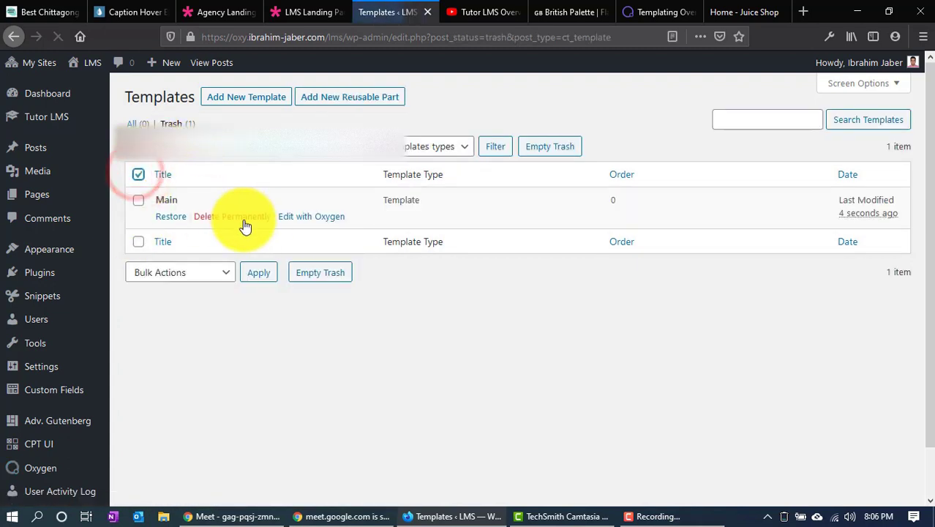
left_click(244, 217)
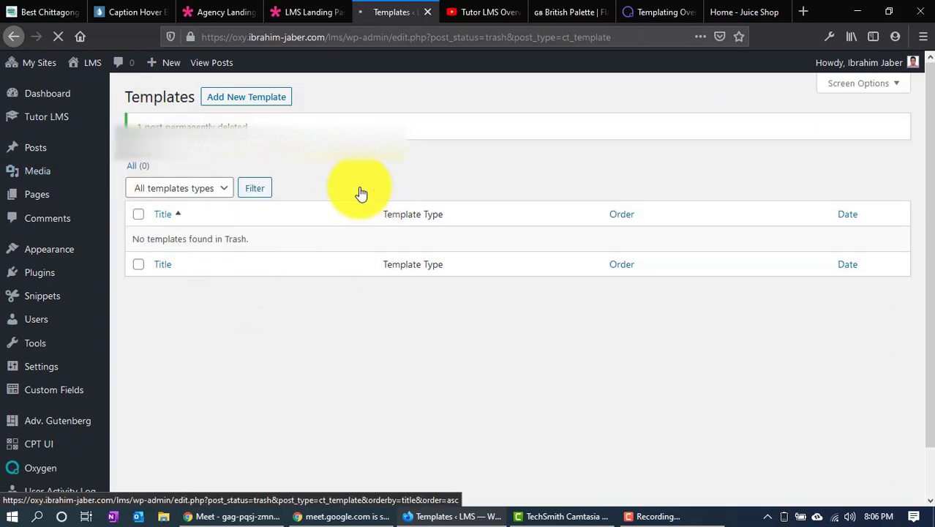
Dismiss the deletion notice and add a new template titled "Main"
left_click(904, 139)
left_click(236, 98)
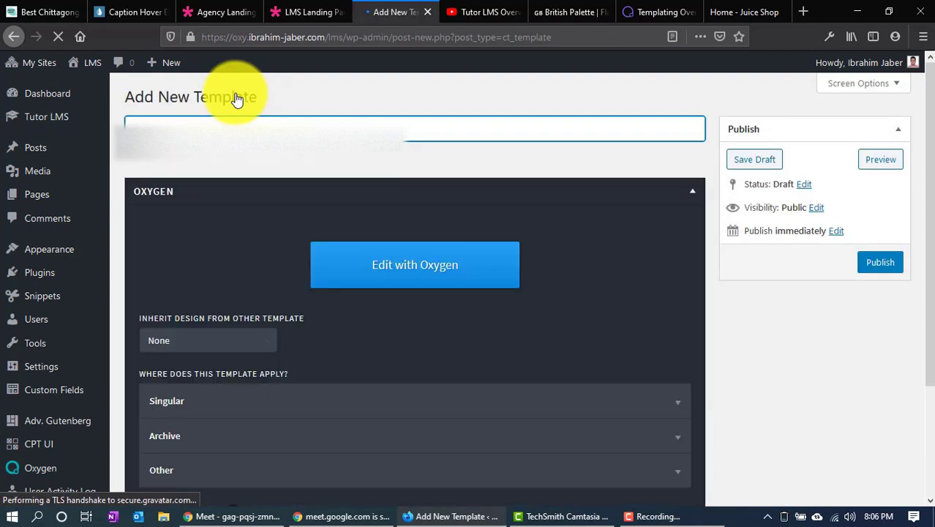
type("Main")
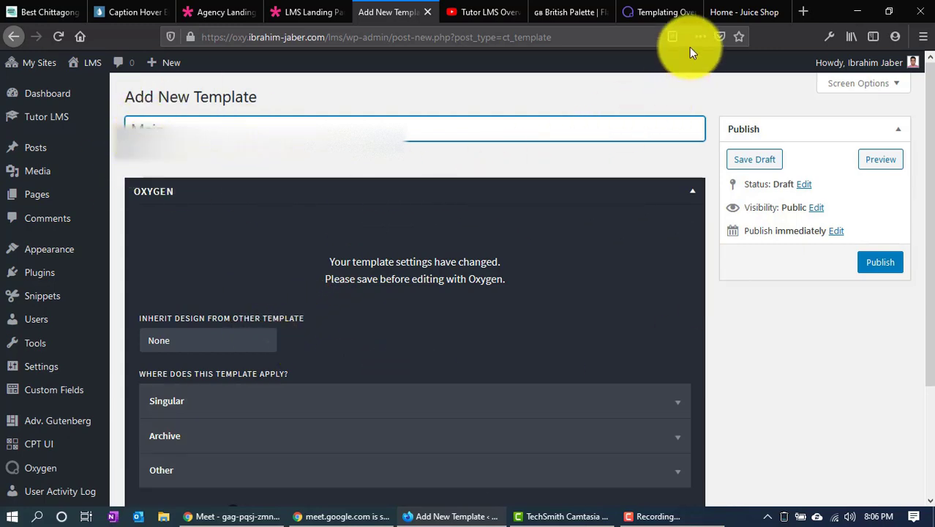
Highlight the Main template's "Other -> Catch All" rule in Oxygen's documentation, view the LMS Landing Page demo and return to the new template
left_click(656, 11)
left_click_drag(627, 225, 841, 225)
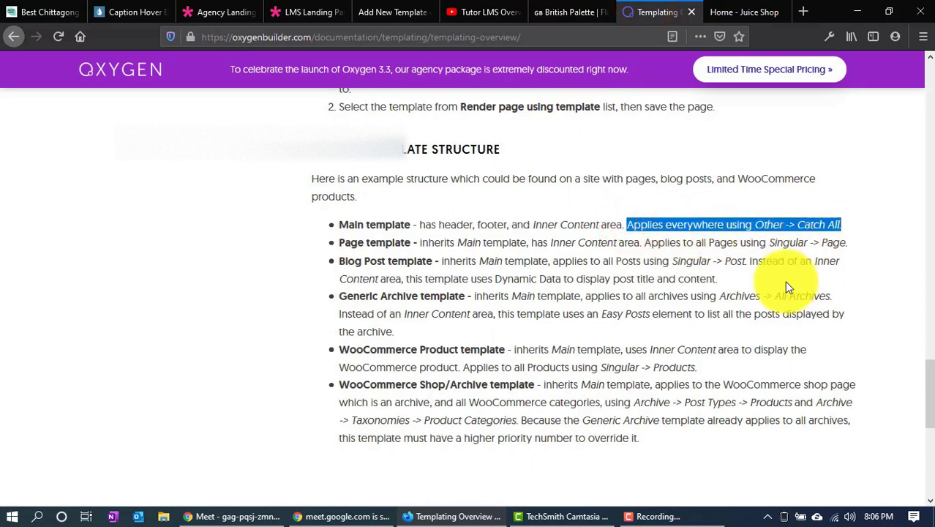
left_click(393, 11)
left_click(293, 12)
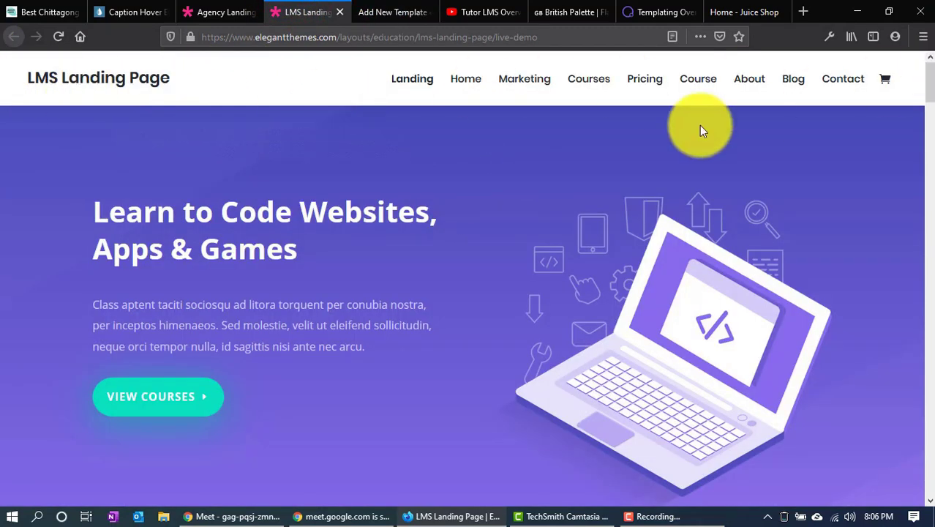
left_click(412, 6)
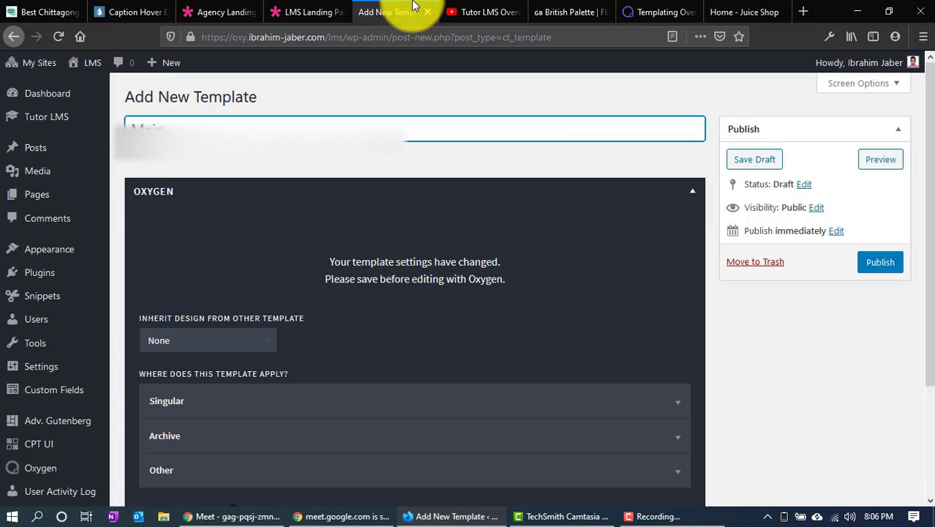
Apply the Main template to Catch All under Other, and publish it
scroll(351, 381, "down", 3)
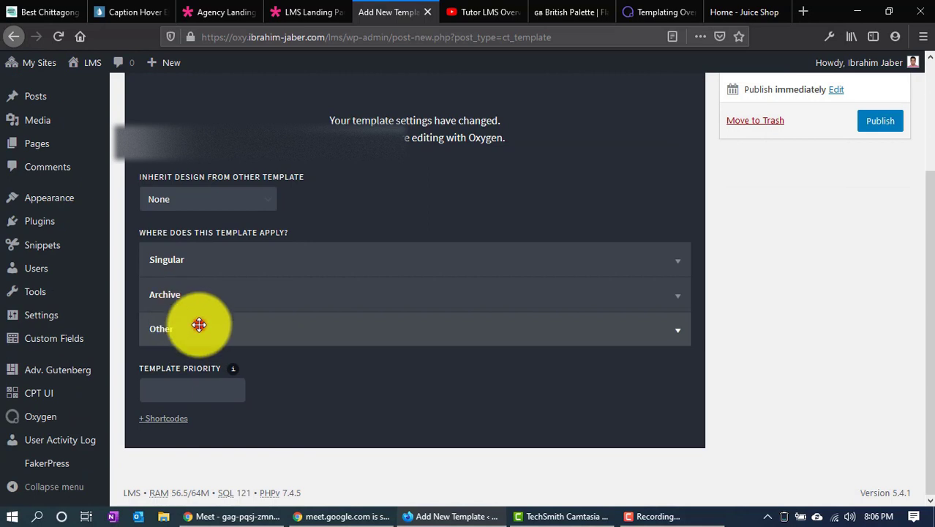
left_click(199, 327)
left_click(183, 471)
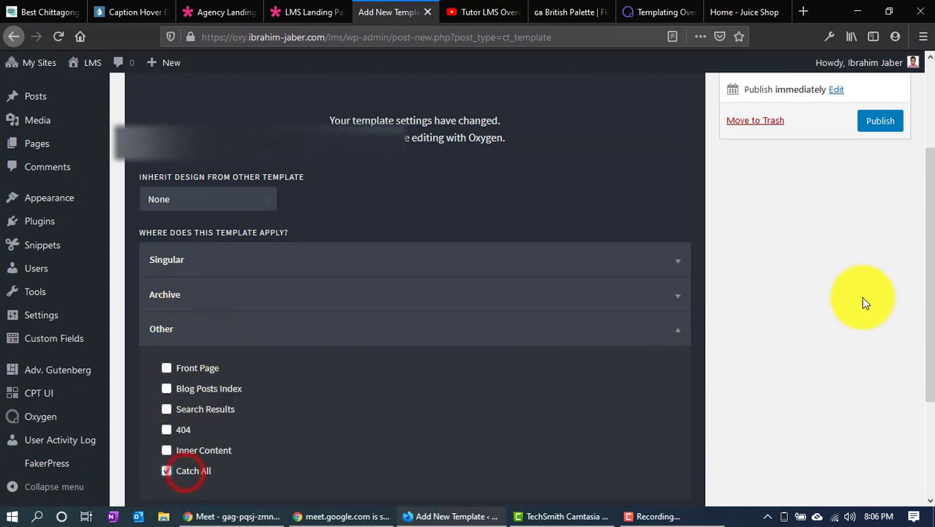
left_click(867, 121)
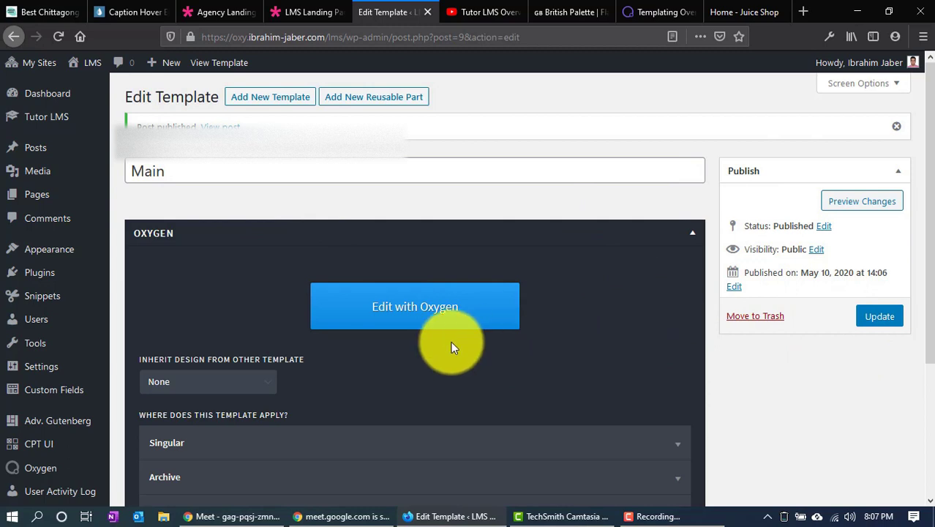
Open the Main template in Oxygen's visual editor and bring up the Global Styles settings
left_click(462, 308)
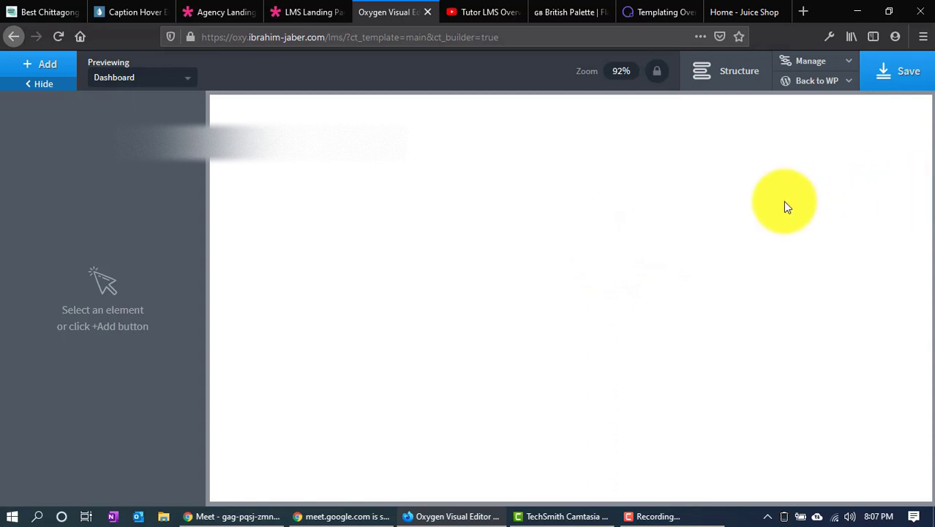
left_click(801, 75)
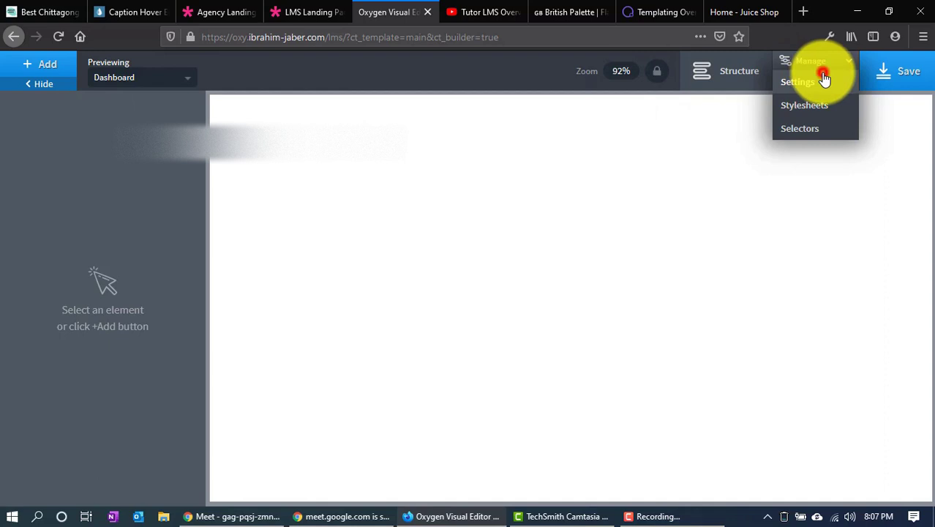
left_click(823, 78)
left_click(776, 222)
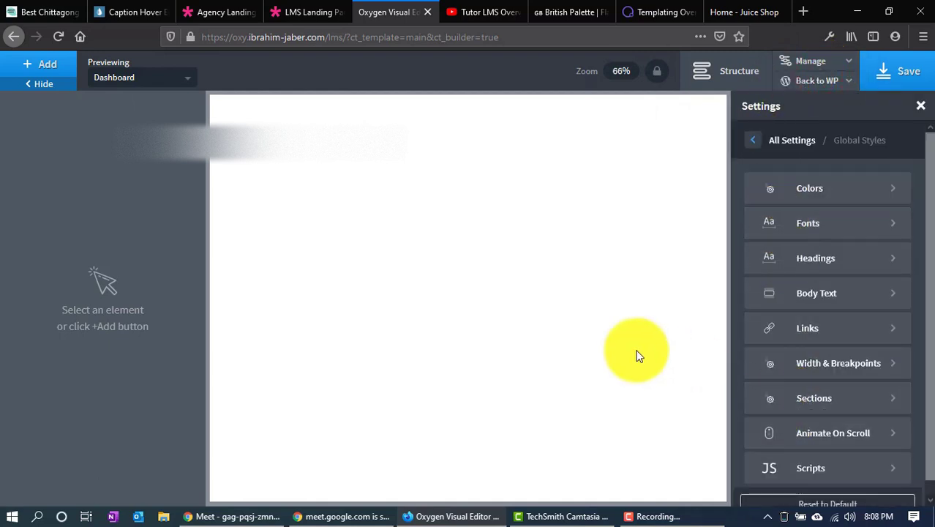
Set the global section container padding to 1 px at the top and 1 px at the bottom
left_click(763, 397)
double_click(827, 198)
type("1")
double_click(827, 242)
type("1")
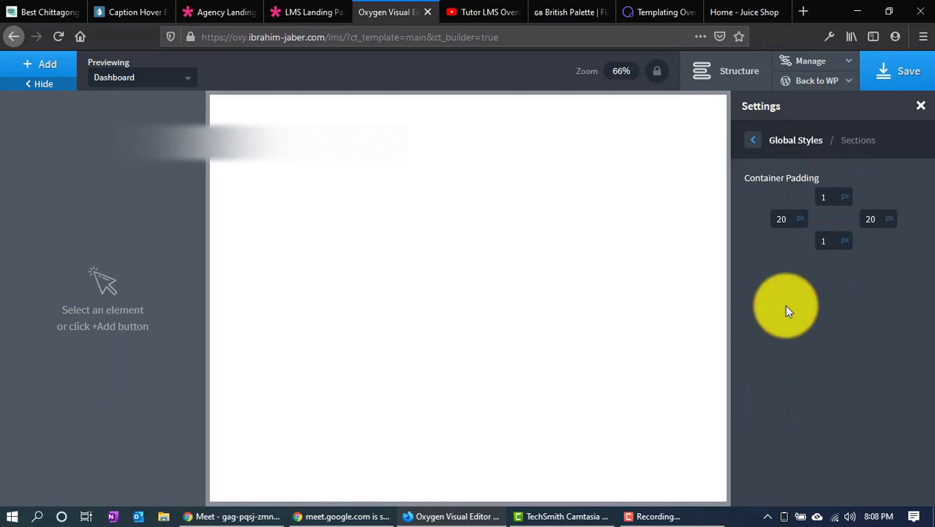
Set the display font in the global font styles to Asap
left_click(748, 139)
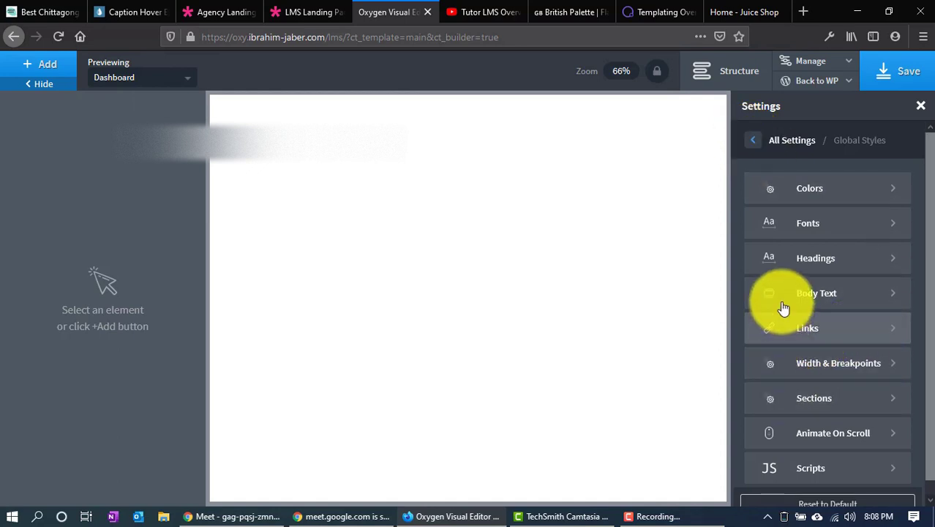
left_click(788, 226)
left_click(789, 201)
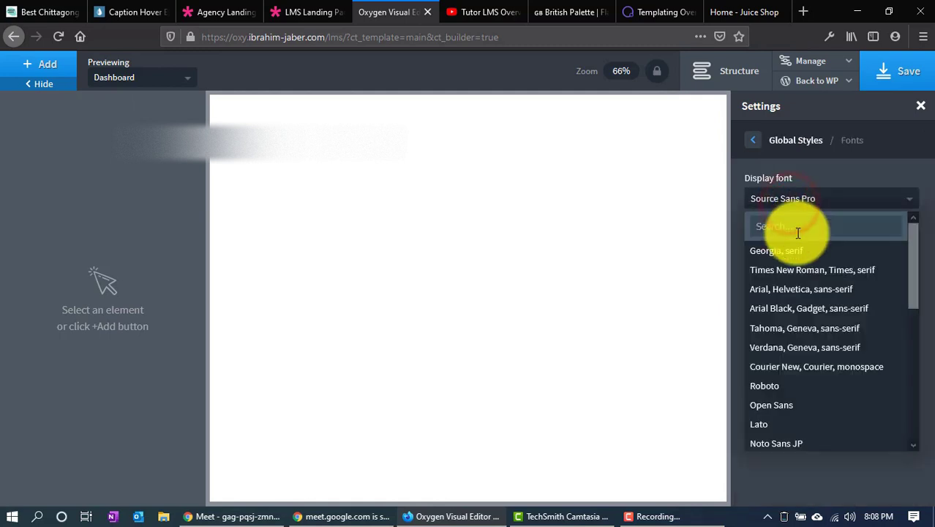
left_click(798, 232)
type("asap")
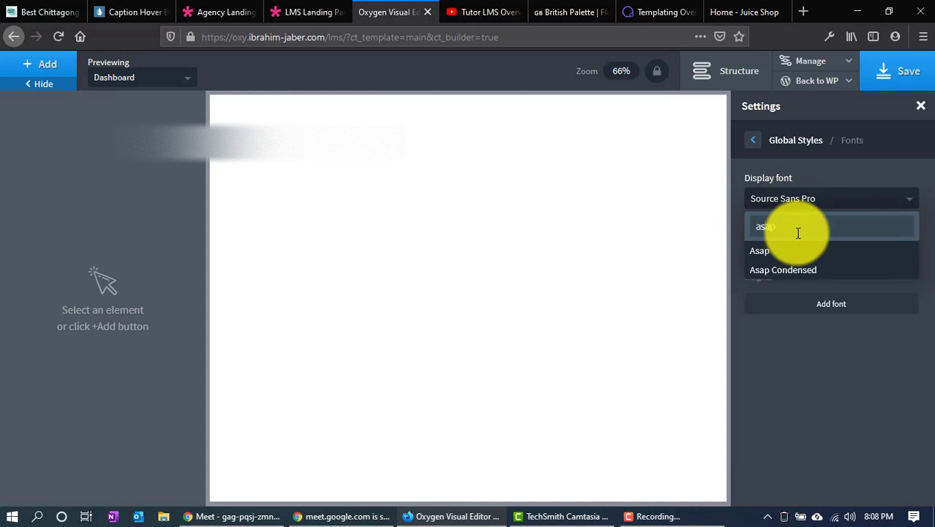
left_click(768, 254)
Set the text font in the global font styles to Asap and close the settings
left_click(793, 261)
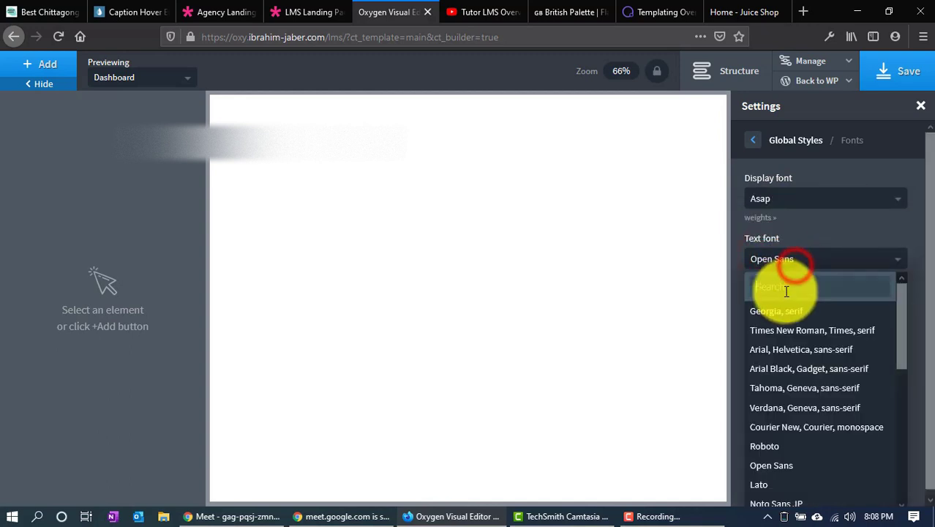
type("asap")
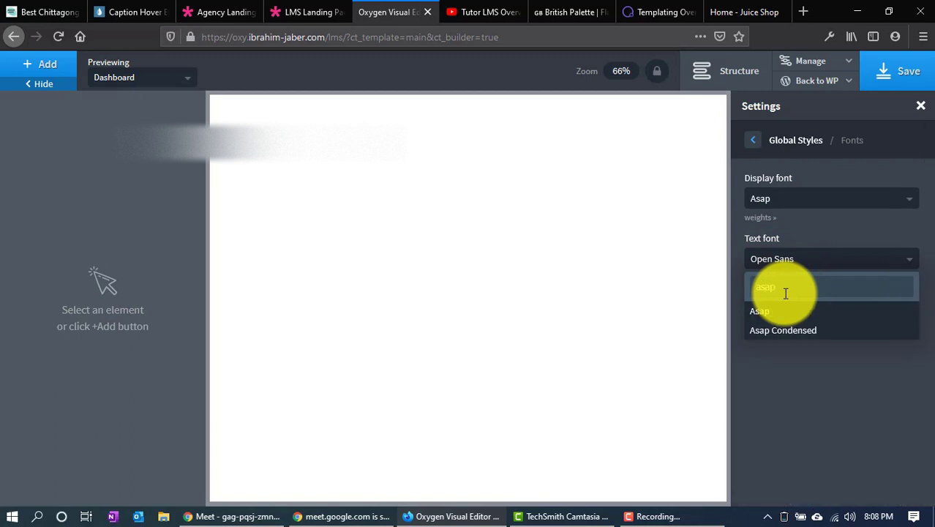
left_click(780, 305)
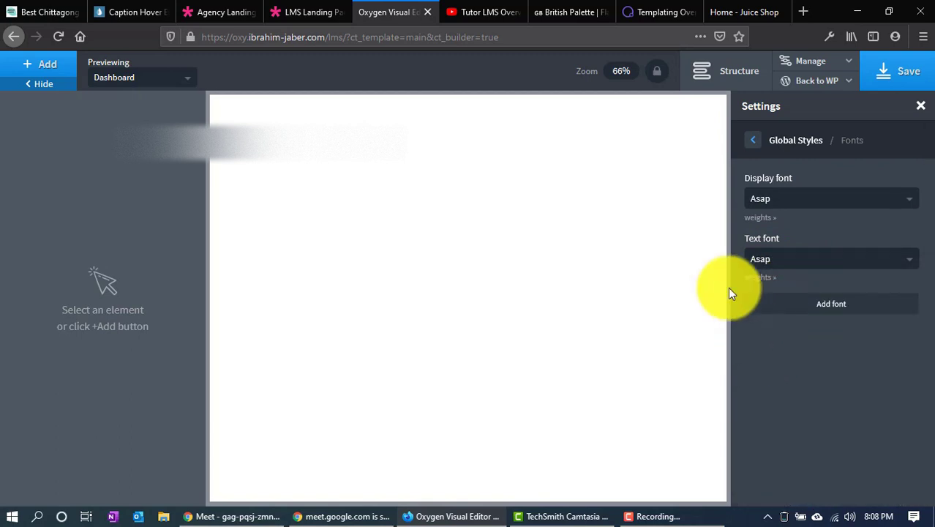
left_click(747, 142)
left_click(746, 142)
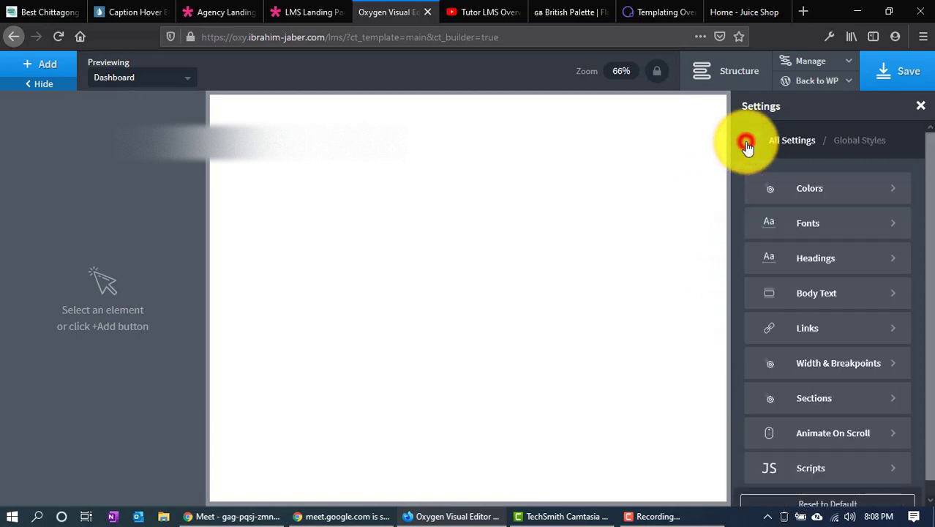
left_click(920, 106)
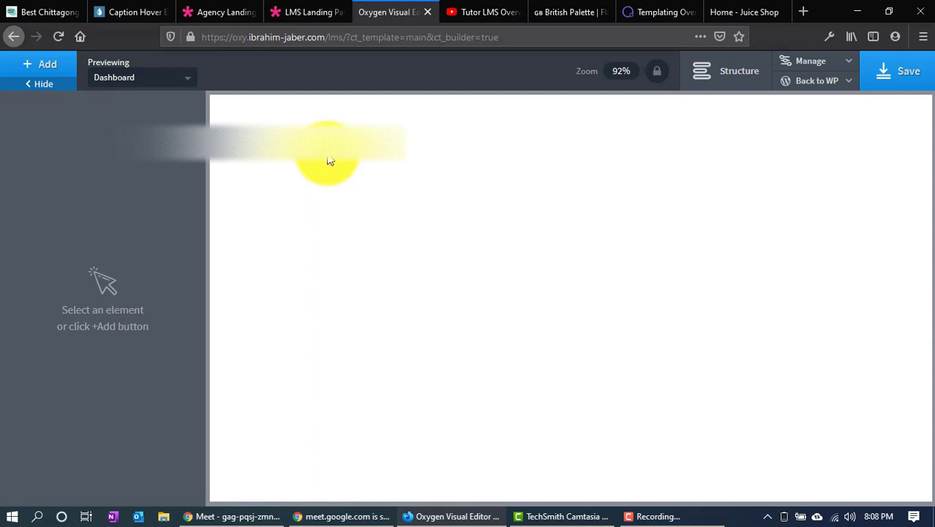
Inspect the hero heading on the LMS Landing Page demo and examine its CSS rules for the font family
left_click(313, 11)
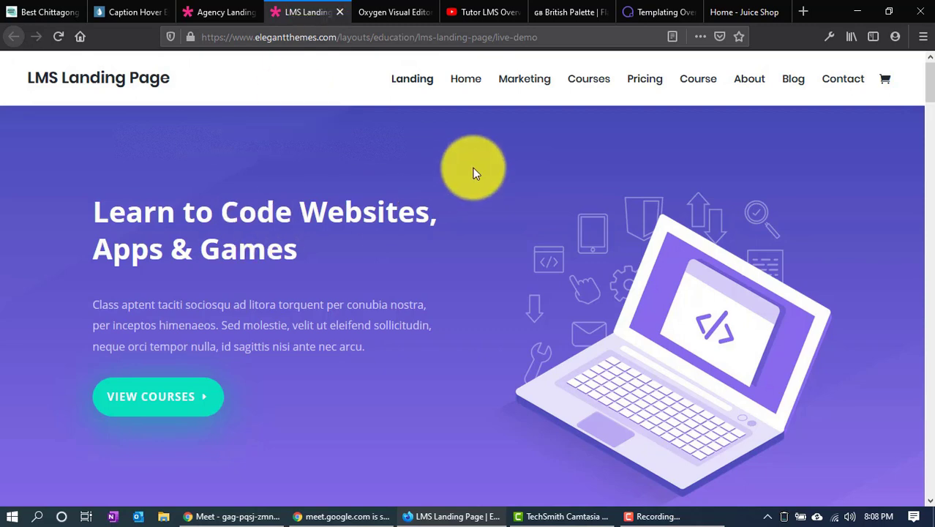
right_click(241, 217)
left_click(560, 172)
left_click_drag(90, 207, 306, 251)
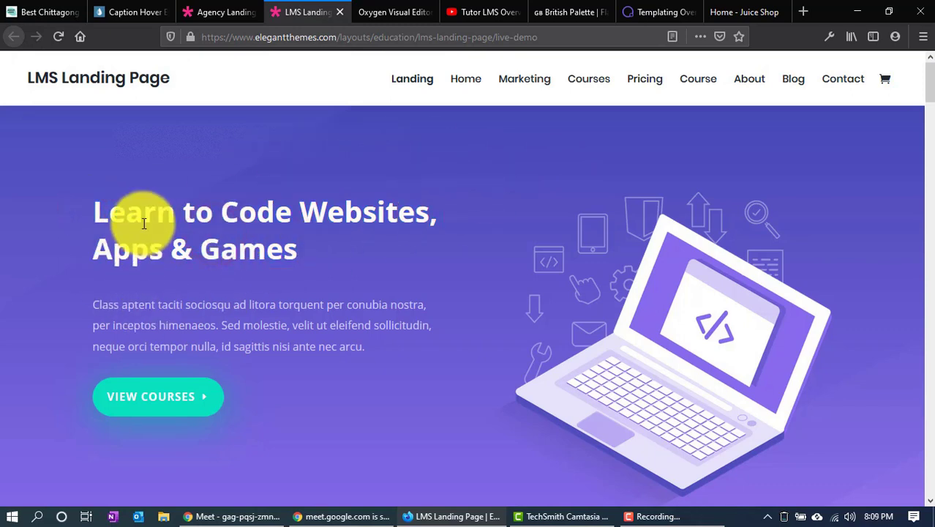
right_click(281, 217)
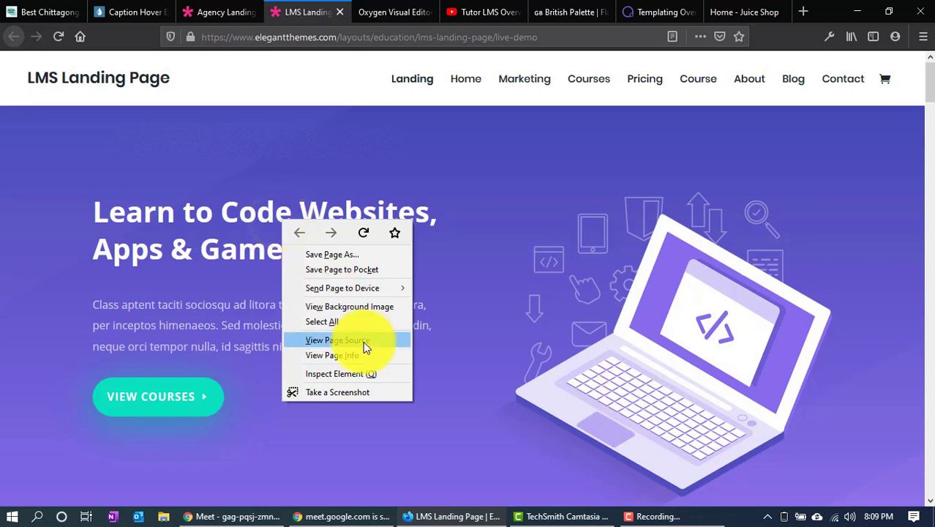
left_click(352, 375)
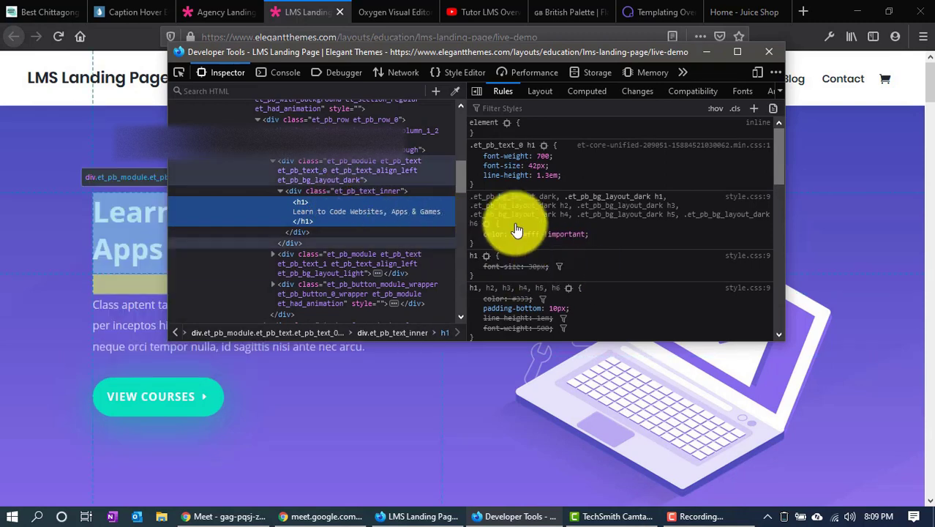
scroll(601, 208, "down", 5)
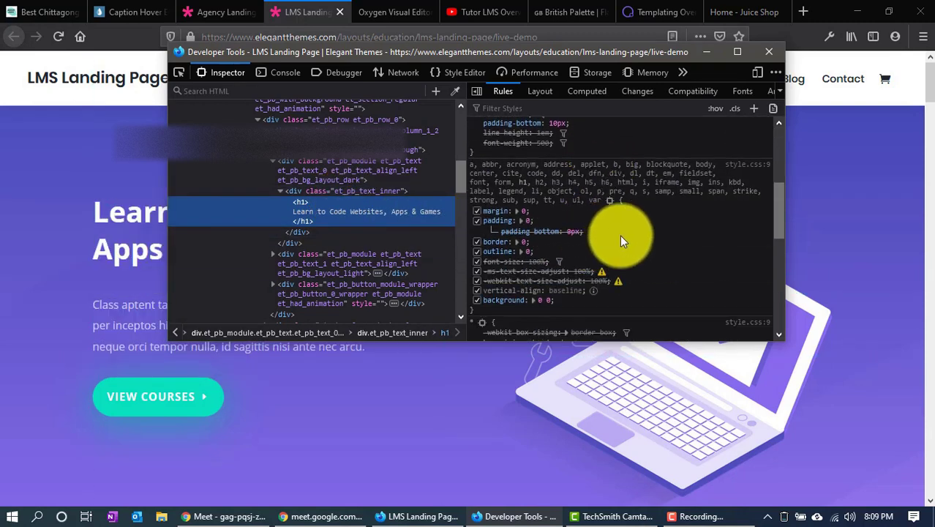
scroll(607, 223, "up", 6)
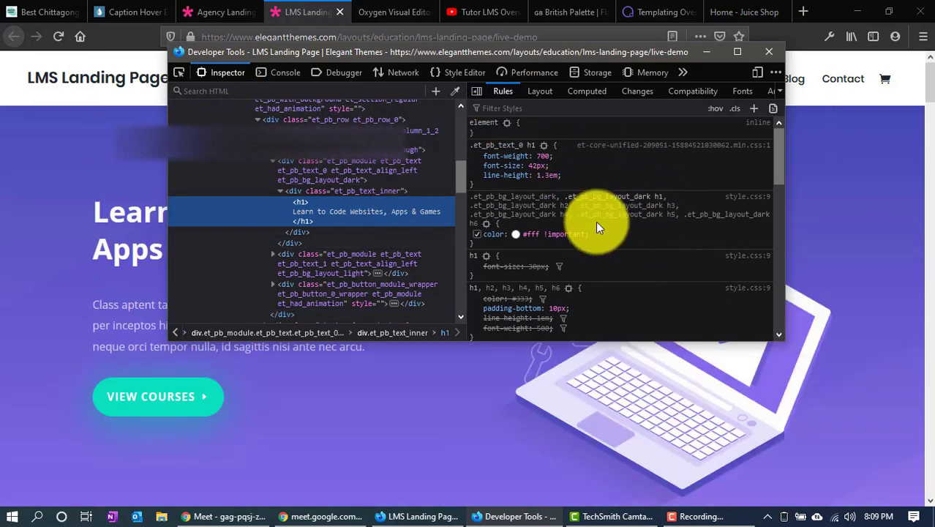
scroll(596, 222, "down", 6)
scroll(596, 222, "down", 5)
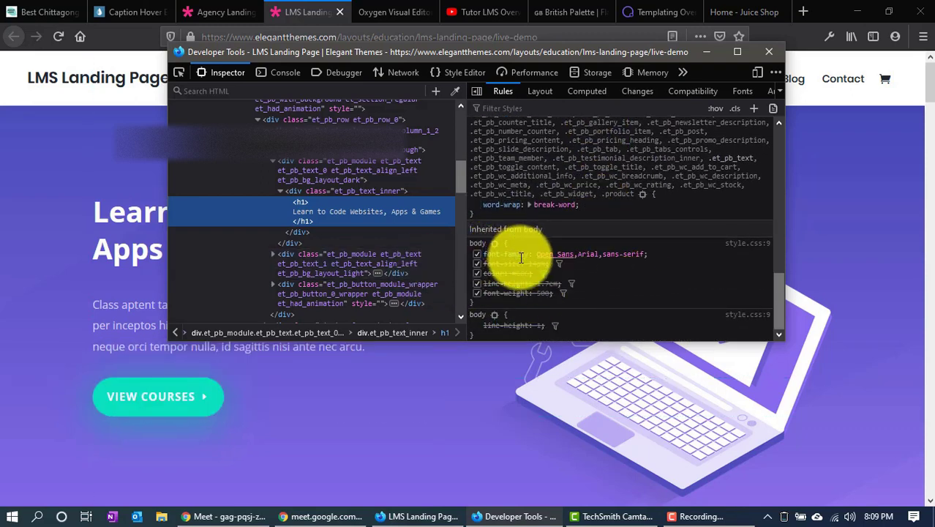
mouse_move(556, 254)
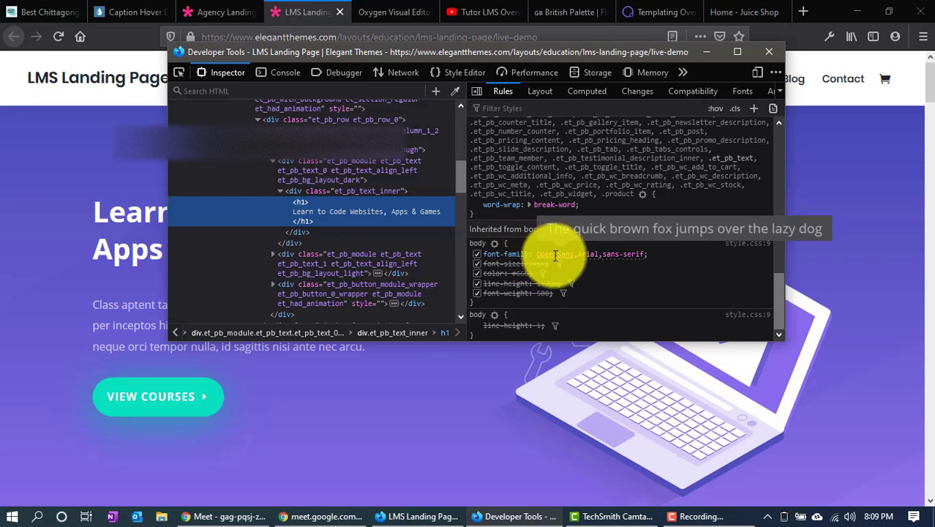
mouse_move(593, 251)
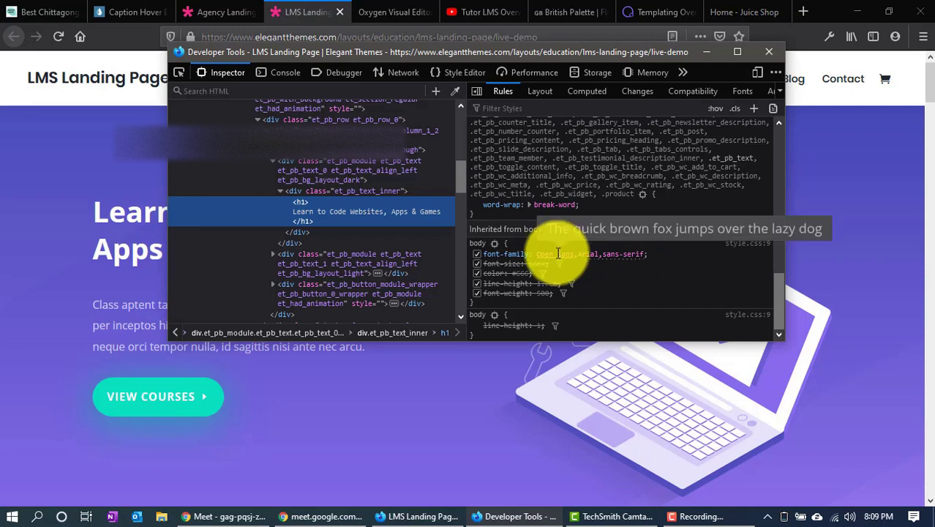
left_click(827, 215)
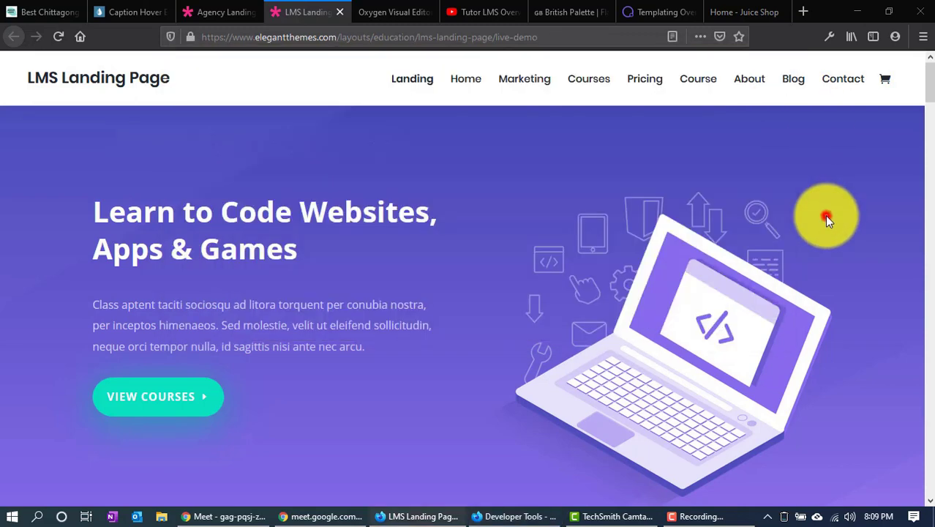
Look up Open Sans for the global display font in Oxygen, but reselect Asap and close the settings
left_click(369, 7)
left_click(810, 62)
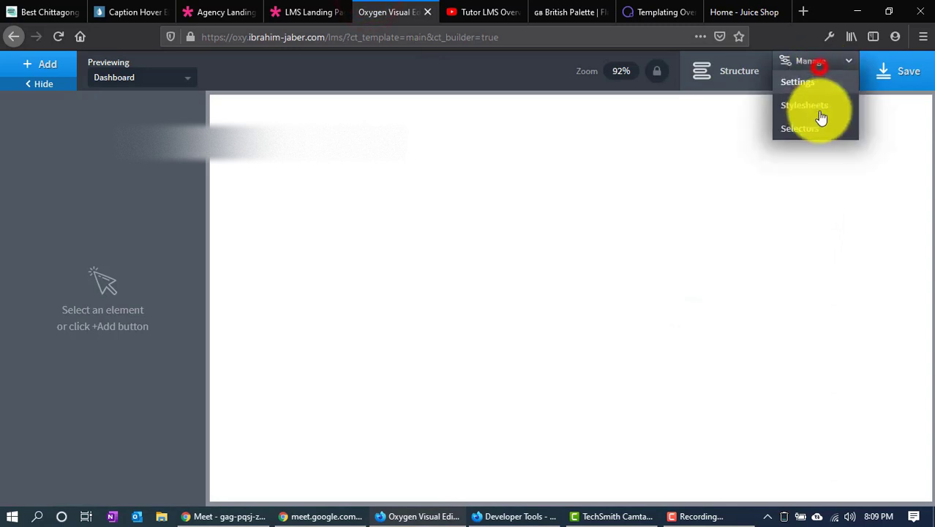
left_click(812, 76)
left_click(808, 220)
left_click(770, 218)
left_click(788, 201)
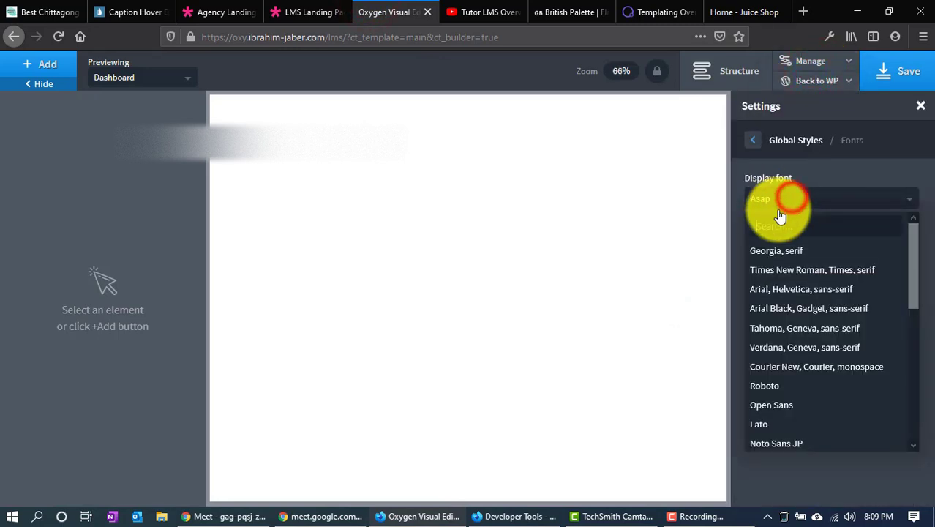
type("open")
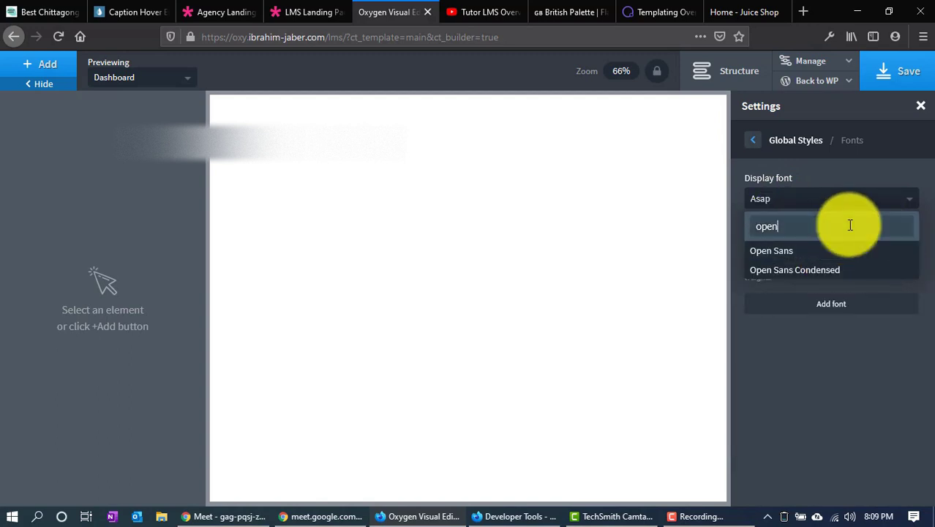
key("BackSpace")
key("BackSpace")
key("BackSpace")
key("BackSpace")
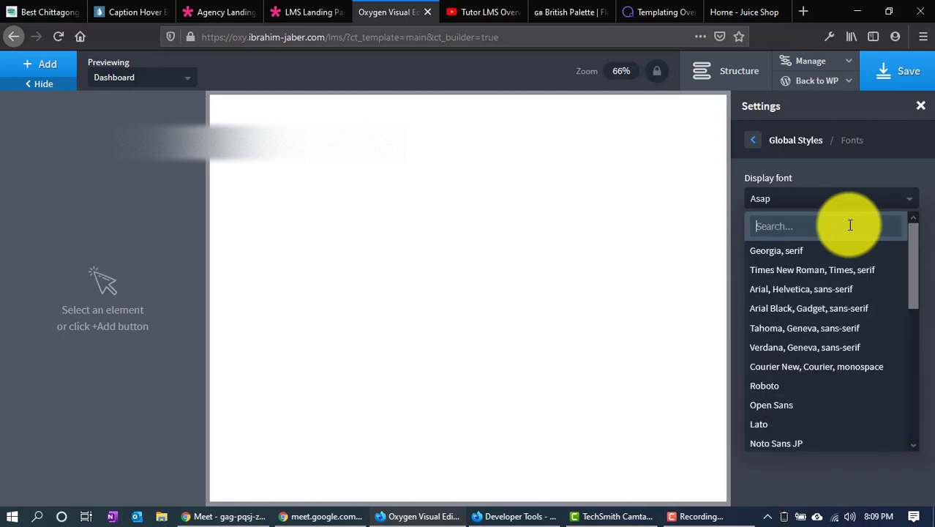
type("asap")
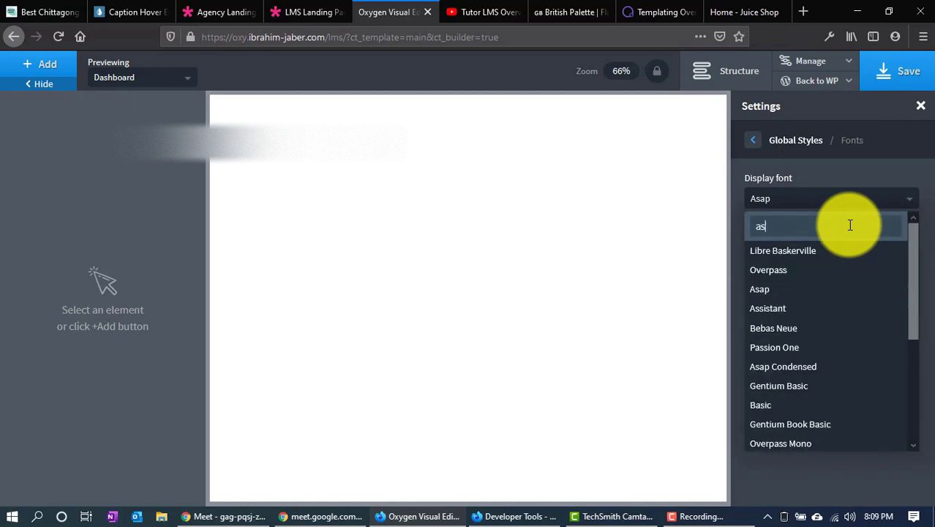
left_click(798, 253)
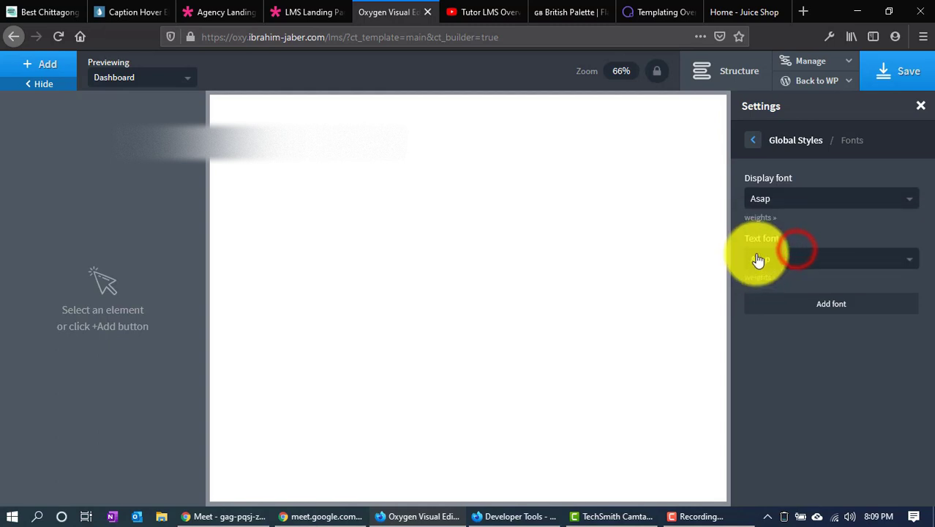
left_click(924, 109)
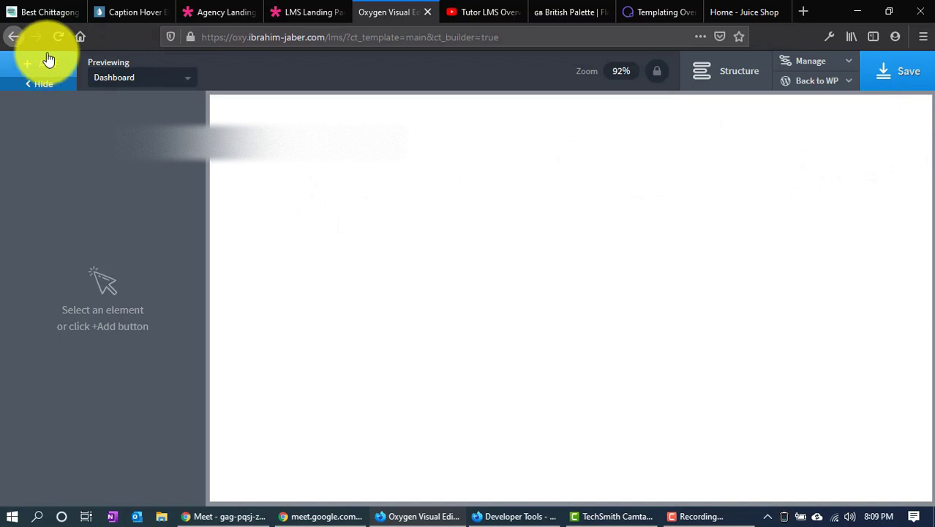
Check the LMS Landing Page demo for reference and add a Header Builder to the Main template
left_click(300, 12)
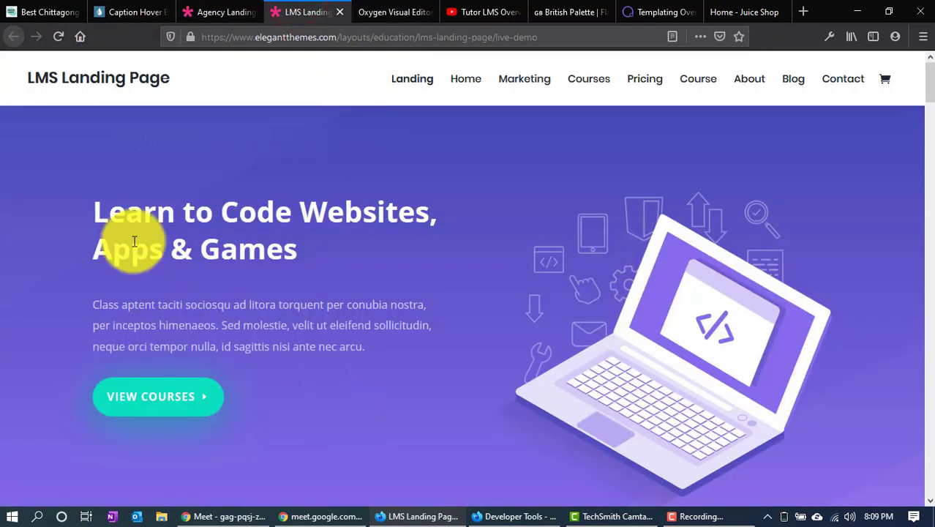
left_click(407, 10)
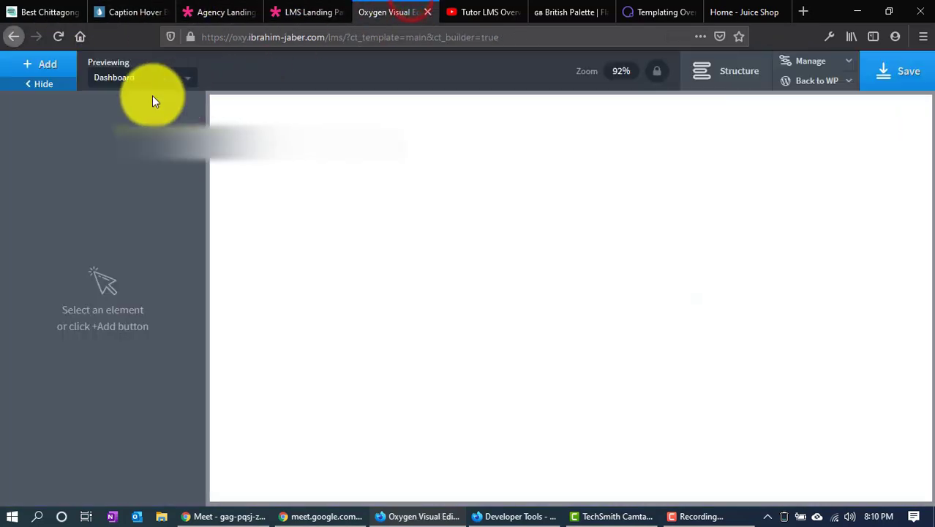
left_click(22, 66)
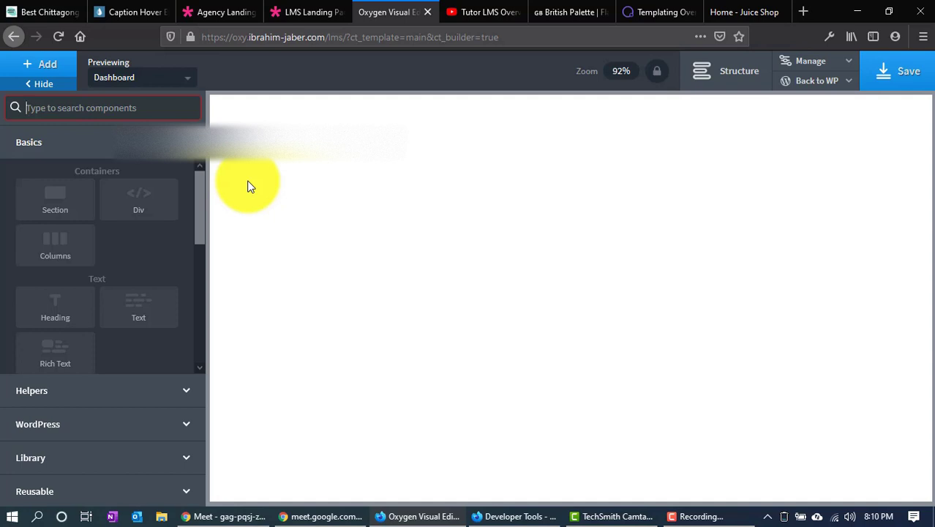
type("header")
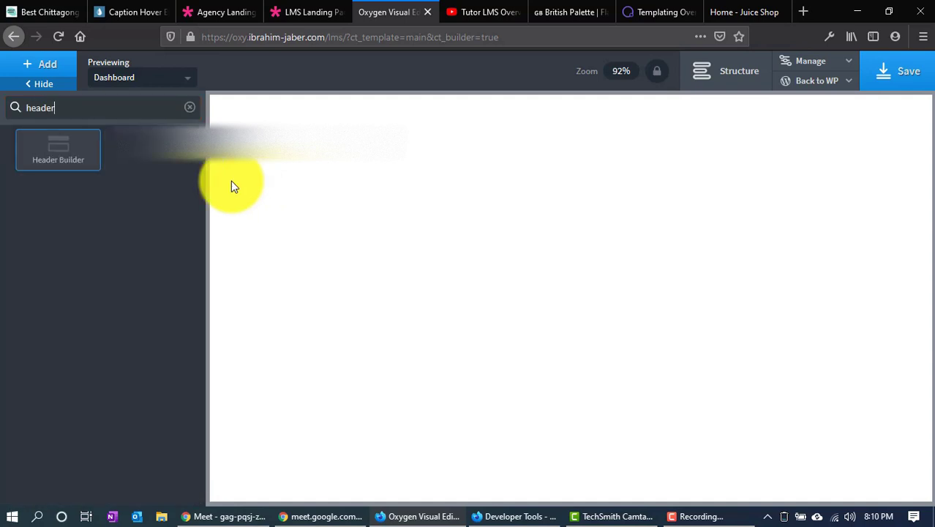
left_click(46, 166)
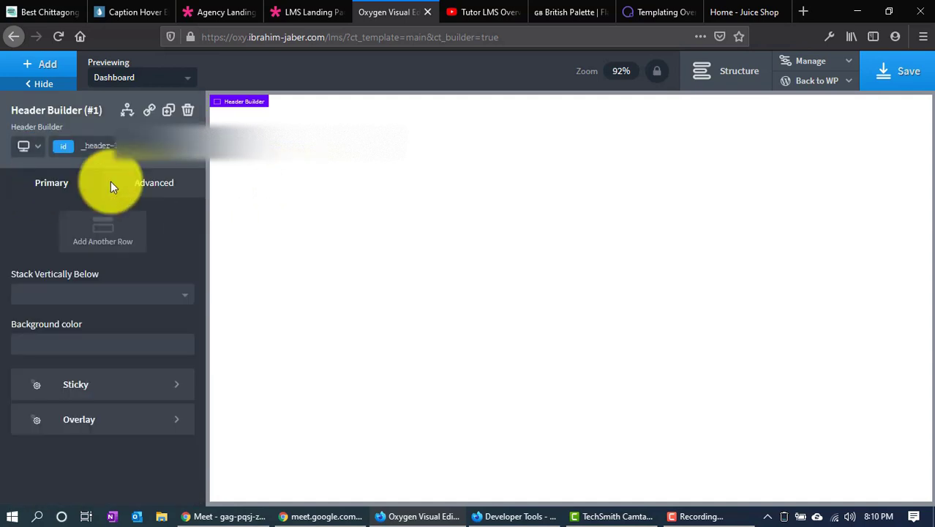
Select the header row and expand it in the structure tree to show its left, center and right areas
left_click(678, 132)
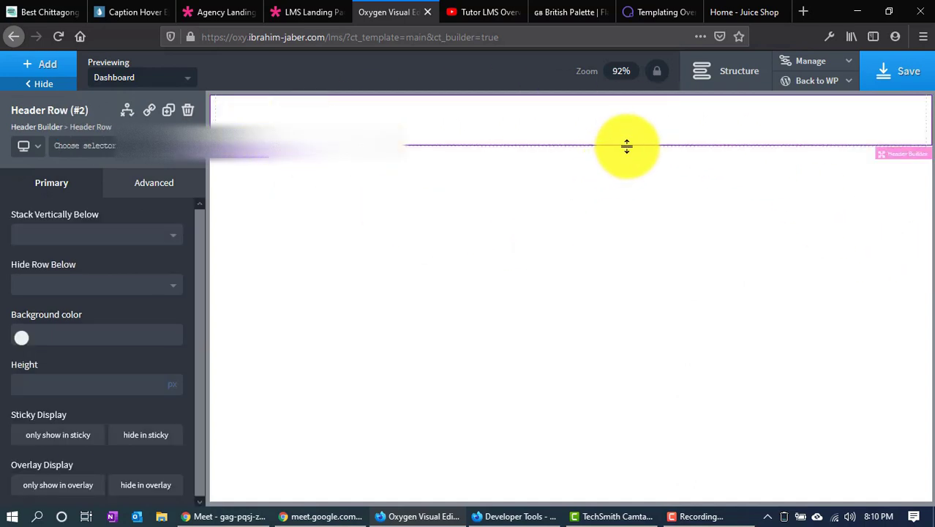
left_click(701, 75)
left_click(701, 77)
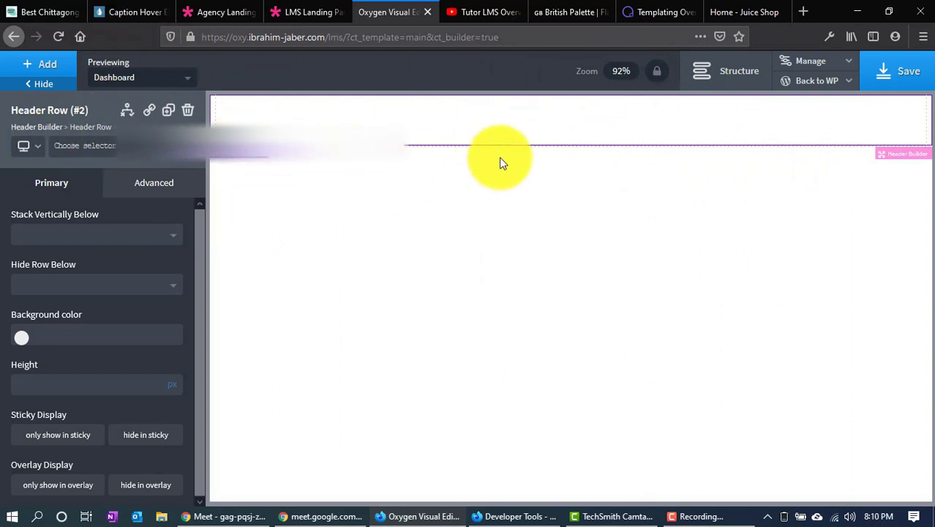
left_click(716, 86)
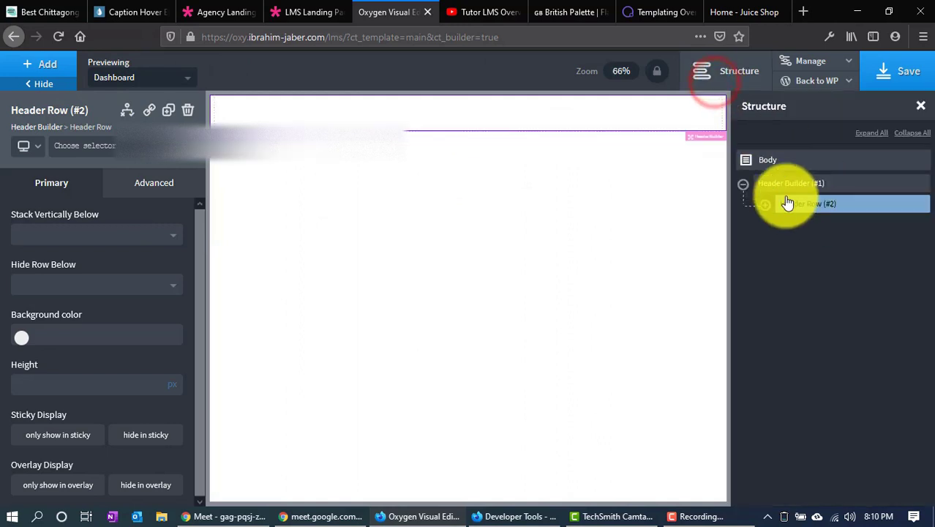
left_click(764, 205)
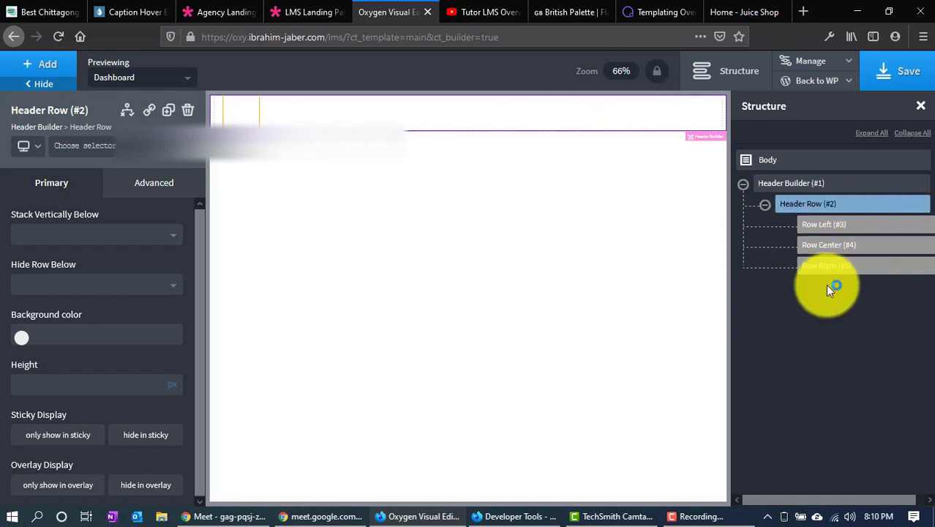
Check the demo page's header layout and add a heading to the left area of the template's header row
left_click(298, 7)
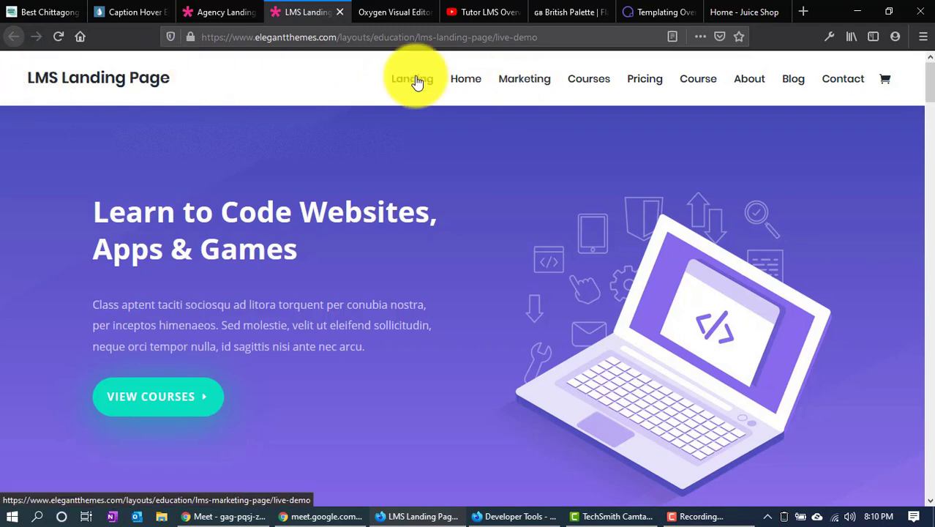
left_click(384, 10)
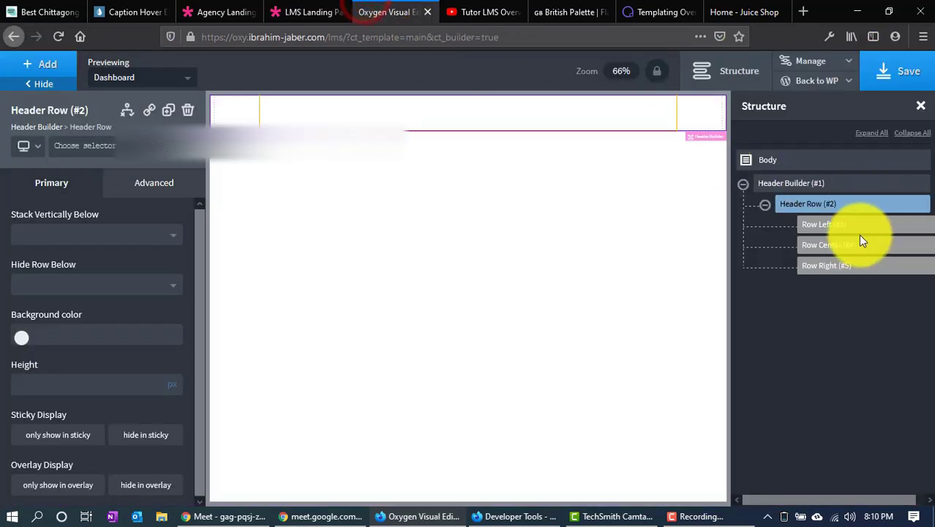
left_click(39, 63)
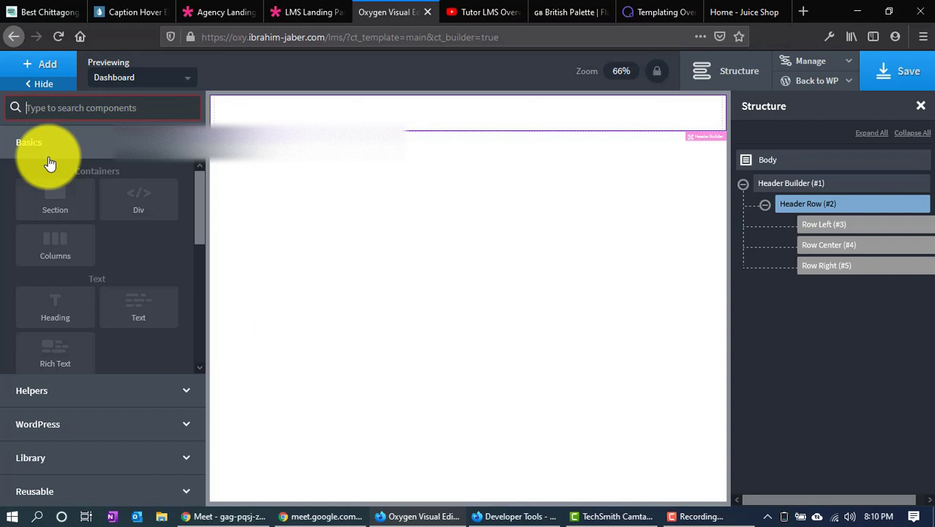
left_click(57, 313)
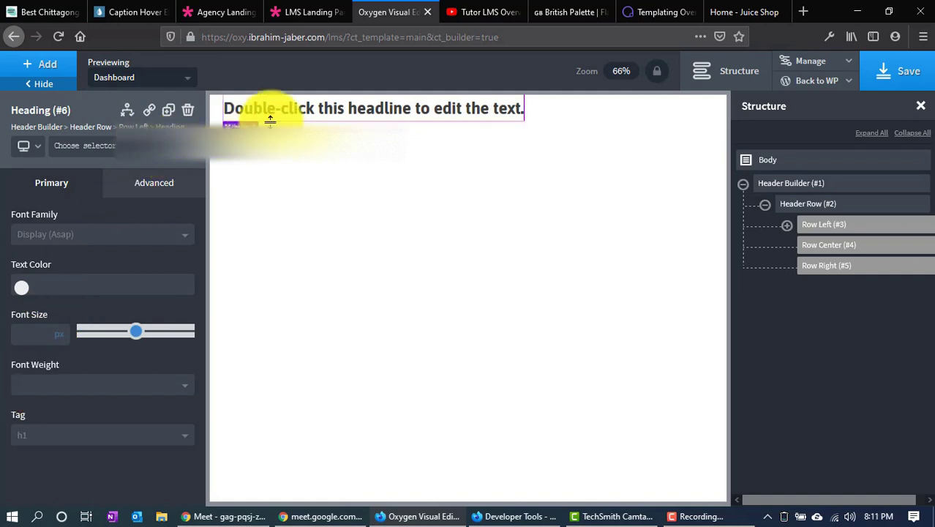
Replace the text of the heading in the header row with "LMS OXY"
double_click(290, 99)
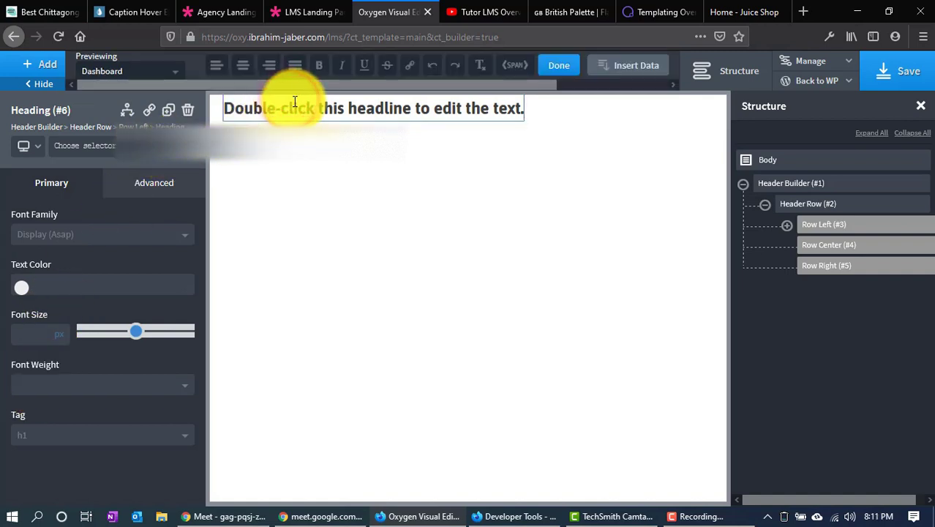
key("ctrl+a")
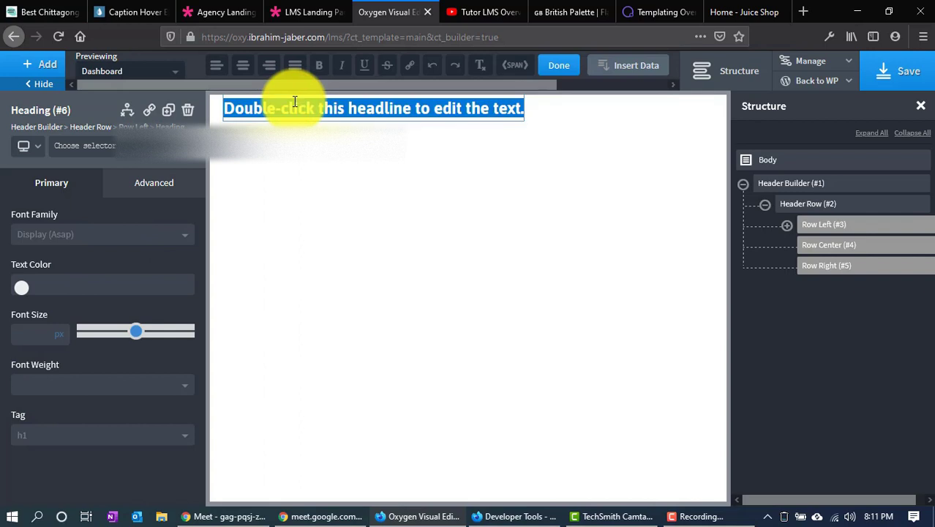
type("LMS OXY")
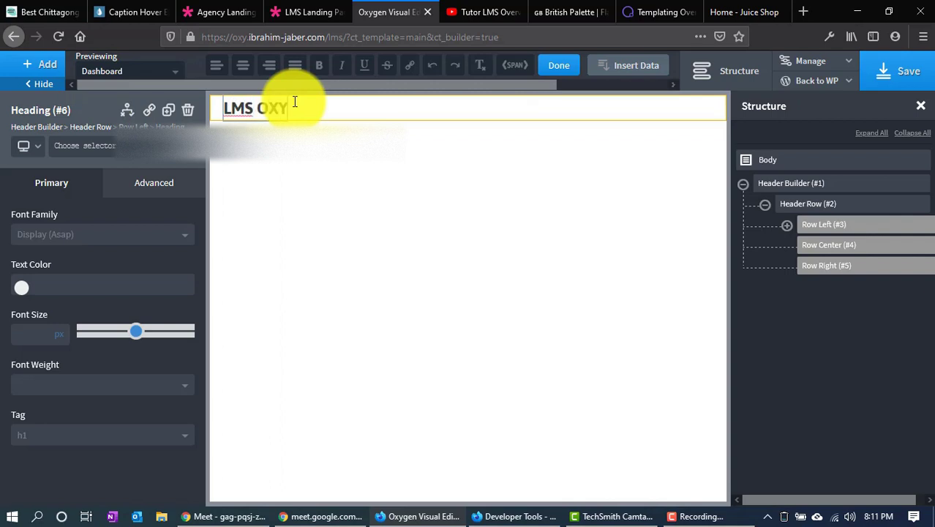
left_click(578, 112)
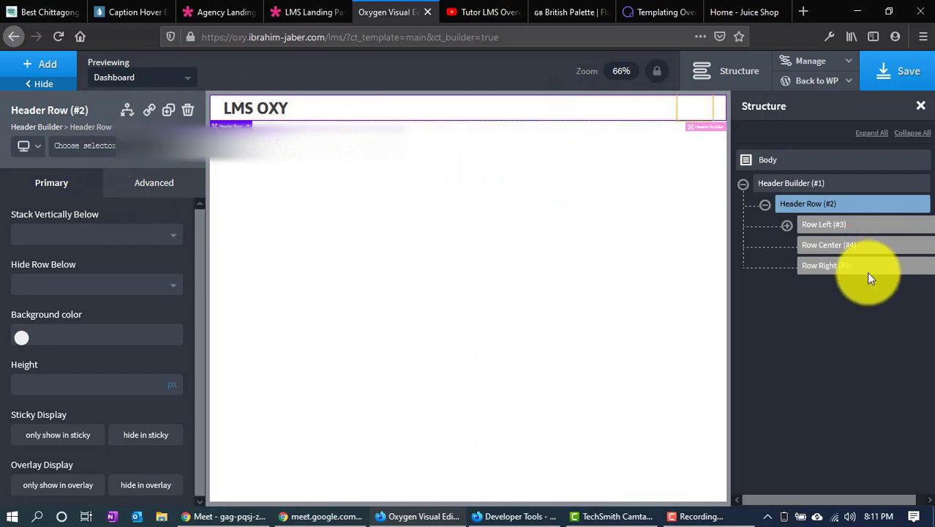
Add a Pro Menu to the header and move it into the header row's right area
left_click(53, 66)
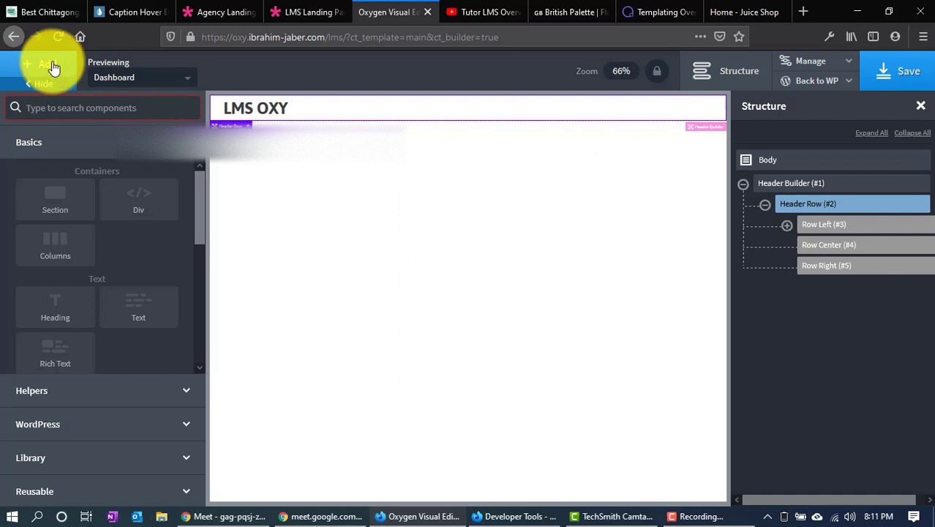
type("menu")
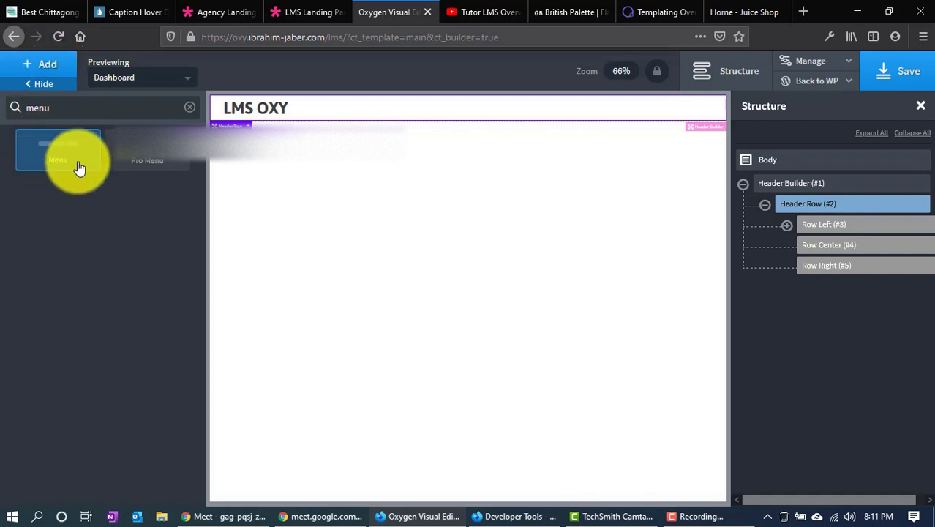
left_click(149, 165)
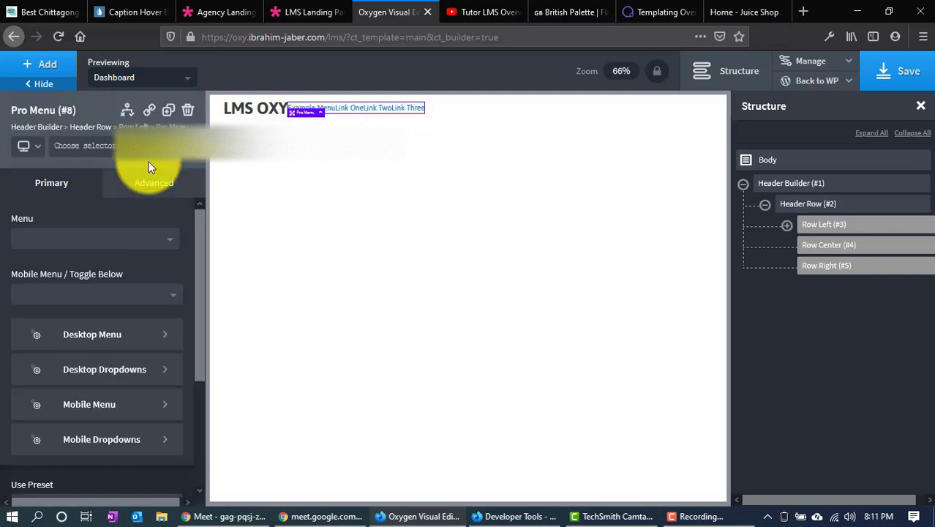
left_click(832, 225)
left_click(787, 225)
left_click(831, 267)
left_click_drag(830, 268, 801, 306)
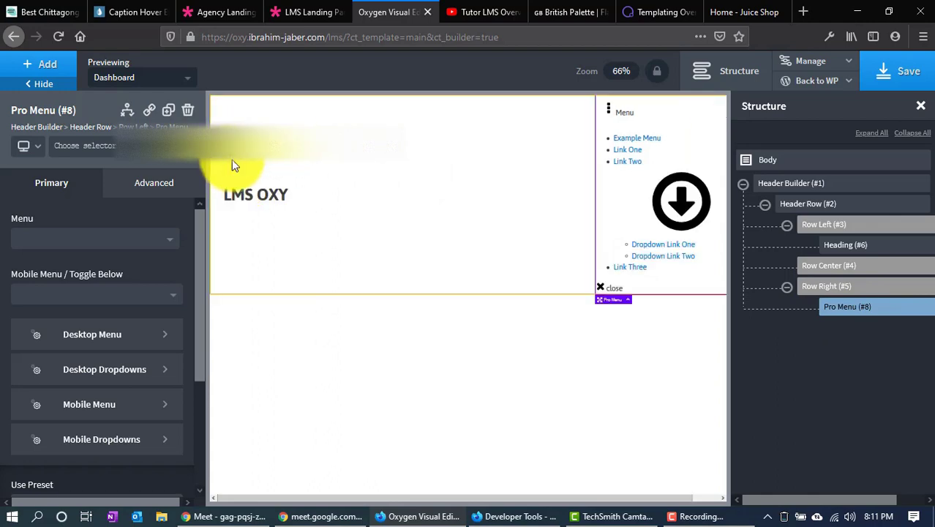
Check the demo page's header and apply the Desktop and Mobile preset to the Pro Menu
left_click(295, 11)
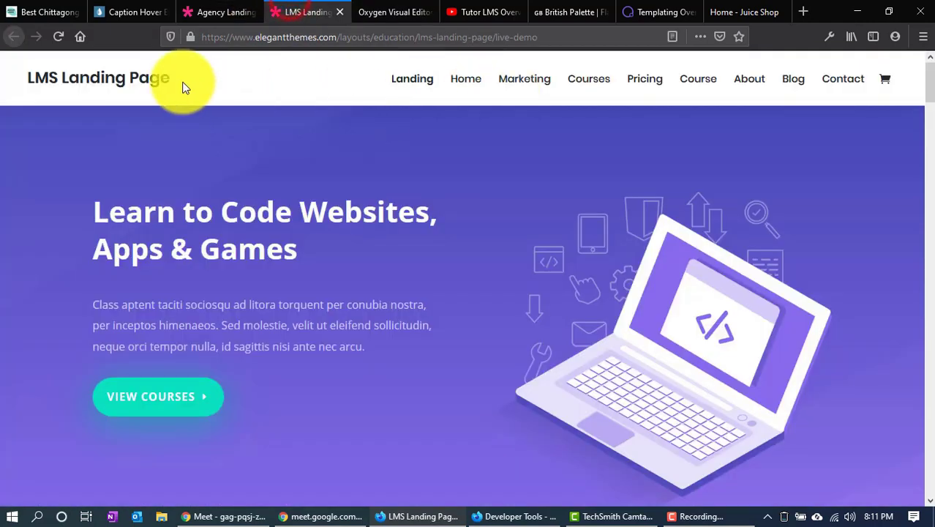
left_click(387, 12)
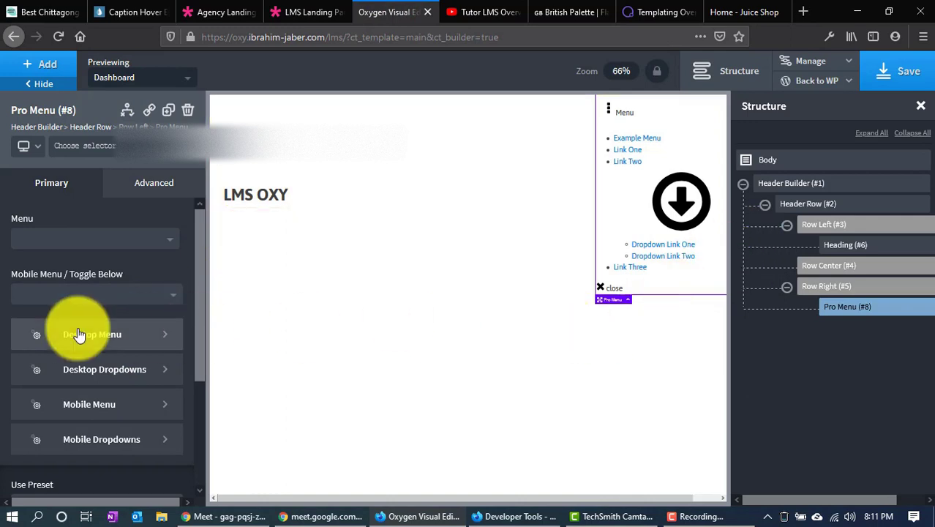
scroll(80, 334, "down", 3)
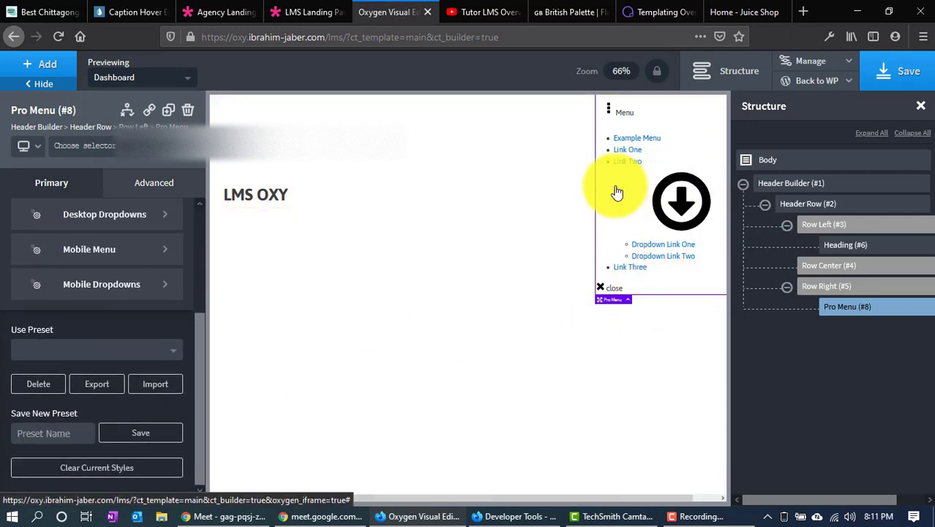
left_click(113, 351)
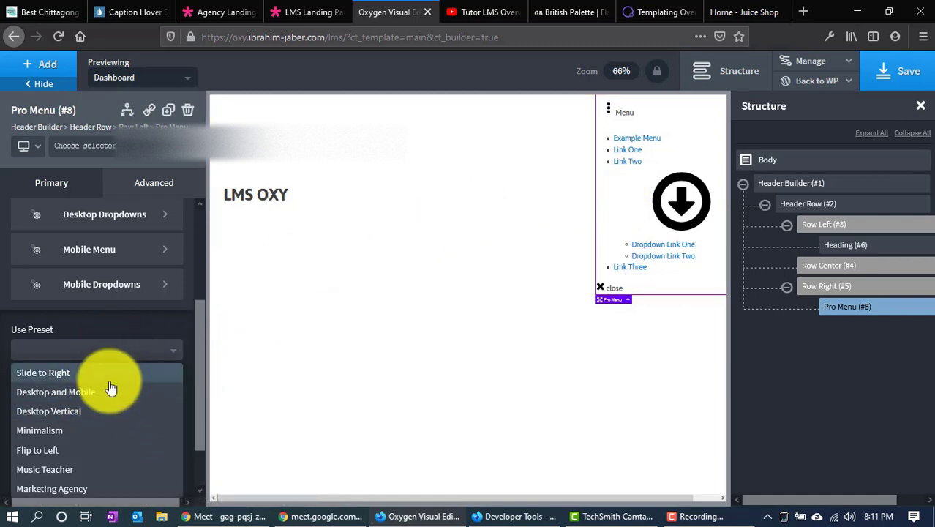
left_click(108, 389)
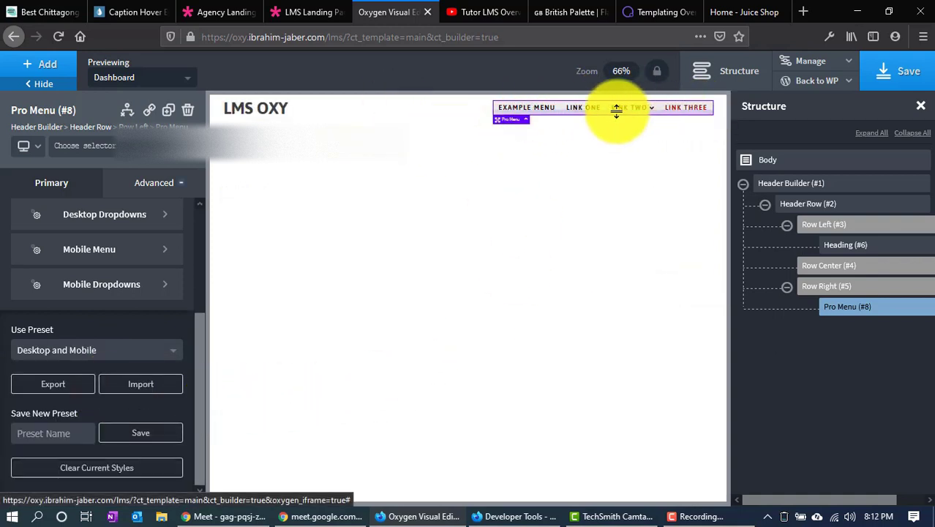
Compare the template's header with the LMS Landing Page demo's header, including how the demo header behaves on scrolling
left_click(311, 11)
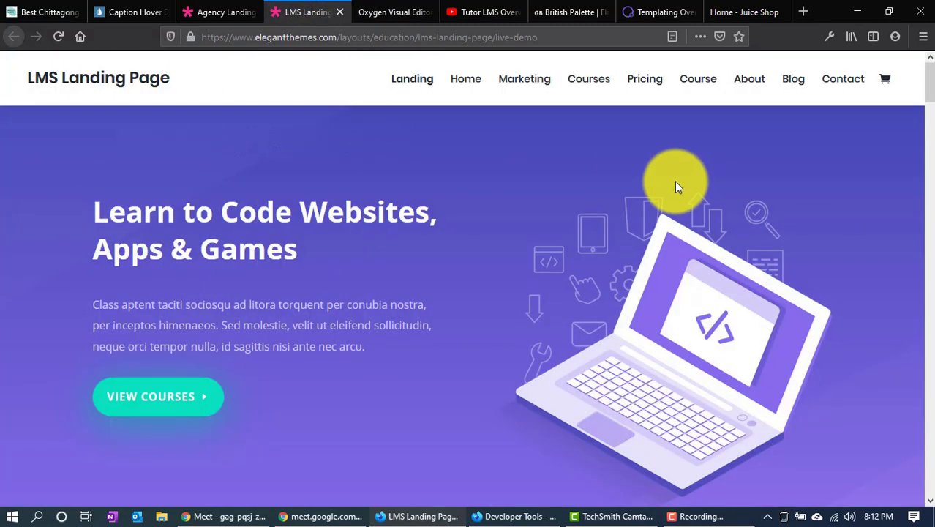
scroll(675, 181, "down", 6)
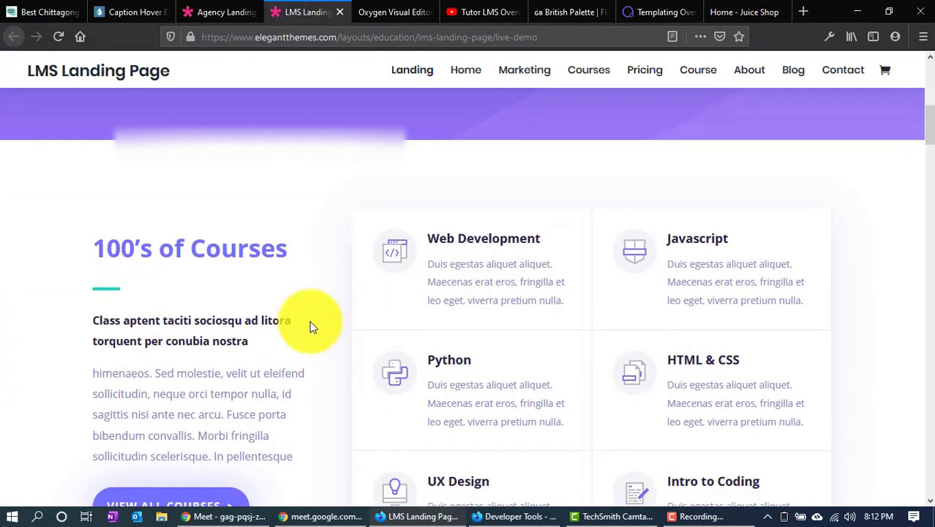
scroll(271, 269, "up", 6)
left_click(362, 10)
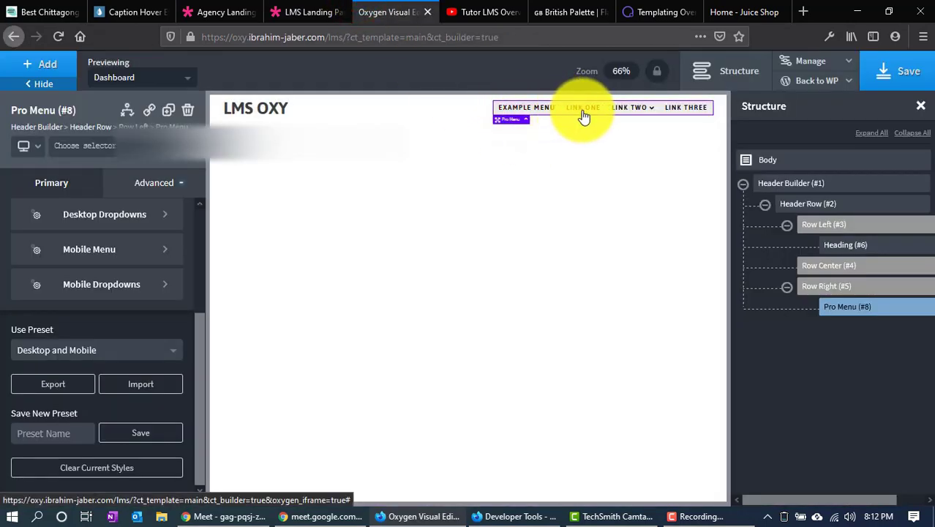
left_click(307, 11)
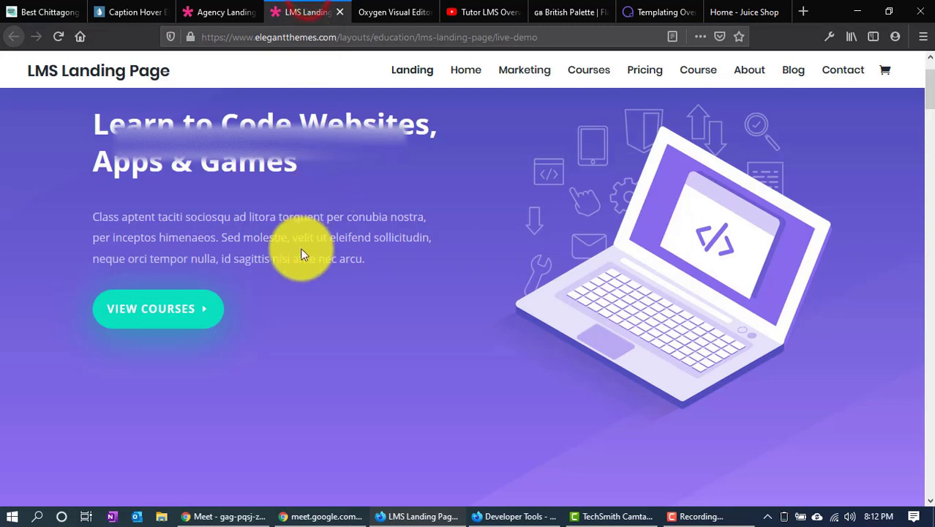
scroll(346, 333, "up", 2)
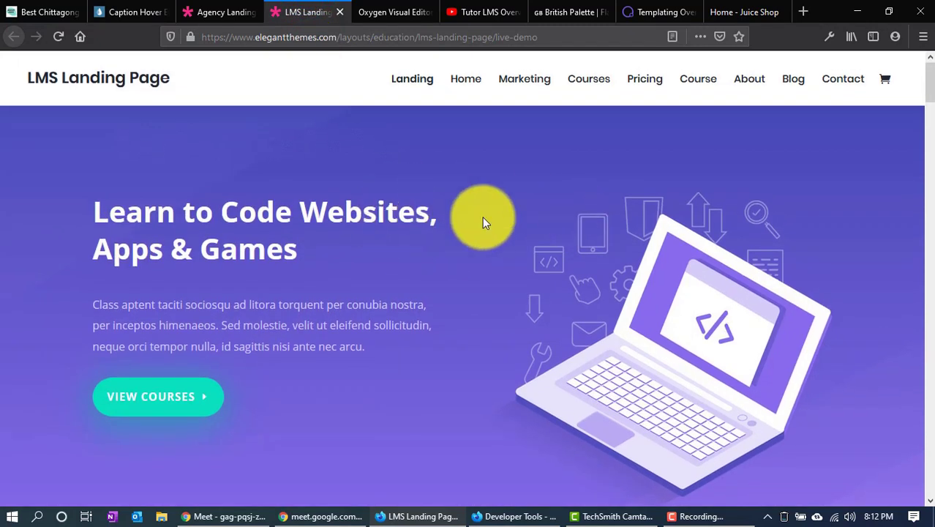
Inspect the demo's "100's of Courses" heading and copy its text colour code 7272ff from the CSS rules
scroll(483, 219, "down", 5)
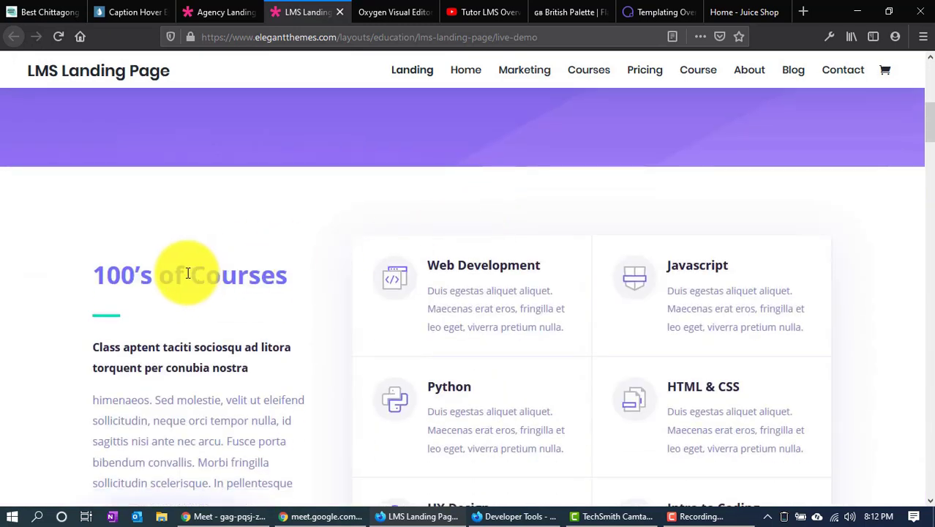
left_click_drag(117, 273, 150, 271)
left_click(190, 276)
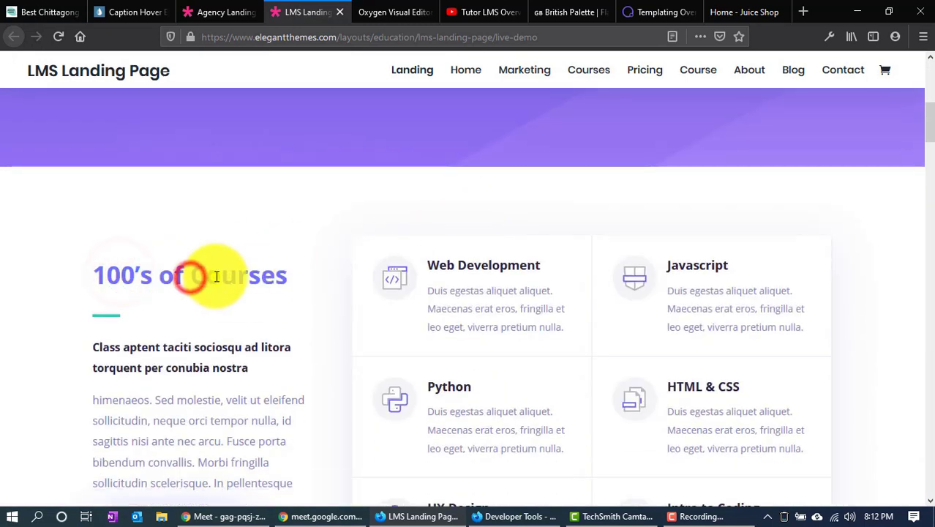
right_click(216, 276)
left_click(257, 430)
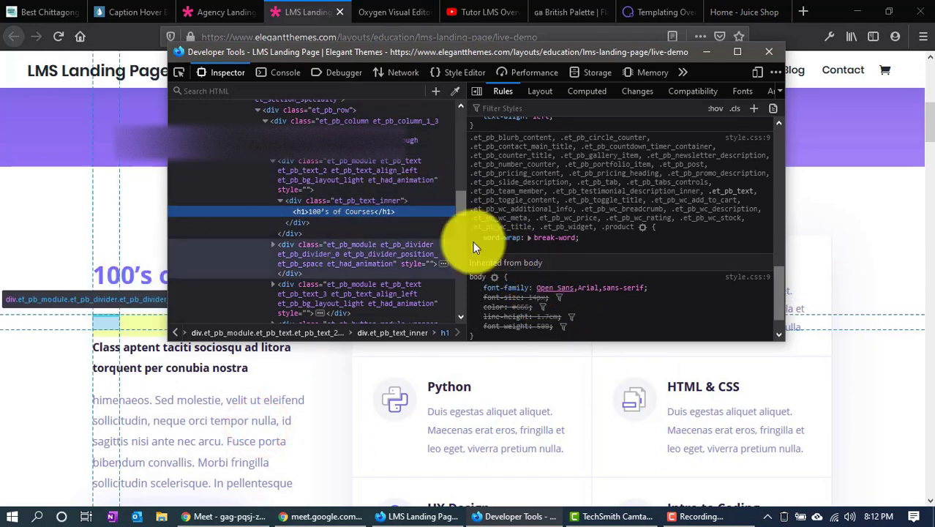
scroll(578, 219, "up", 5)
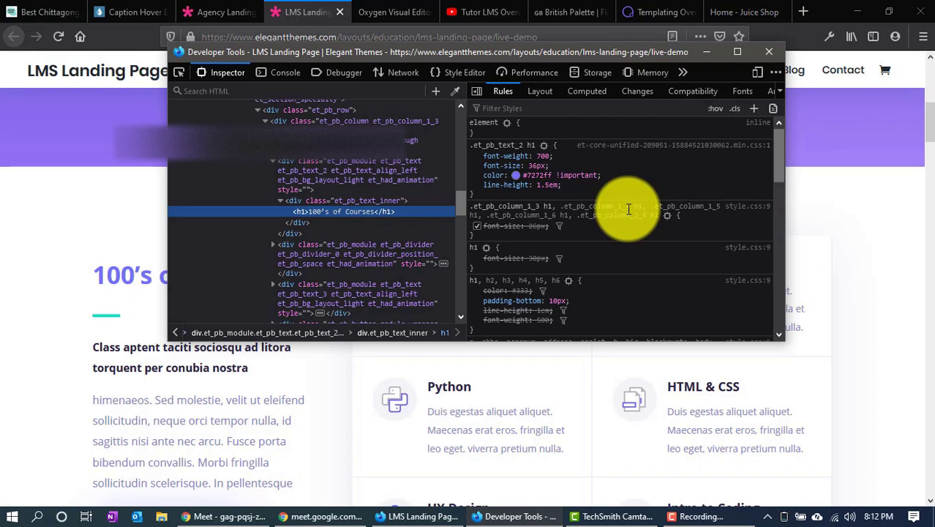
left_click(533, 177)
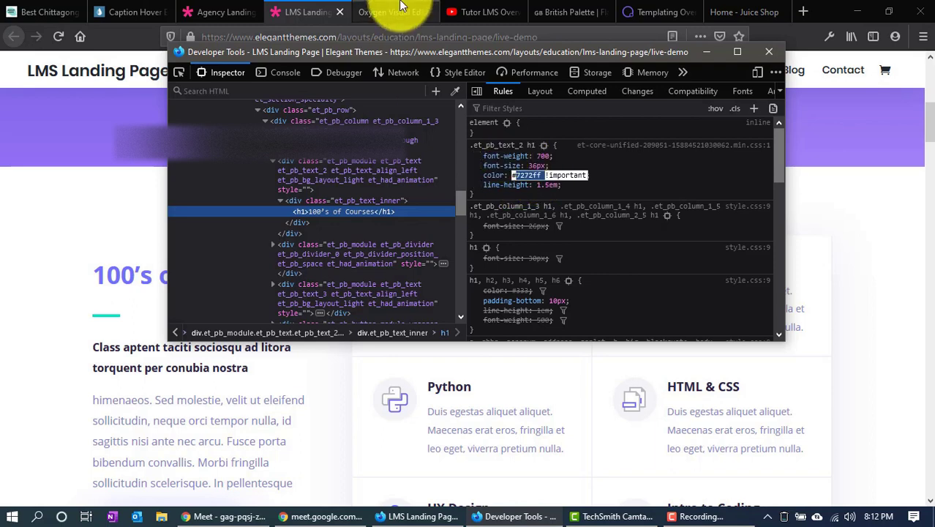
left_click(766, 51)
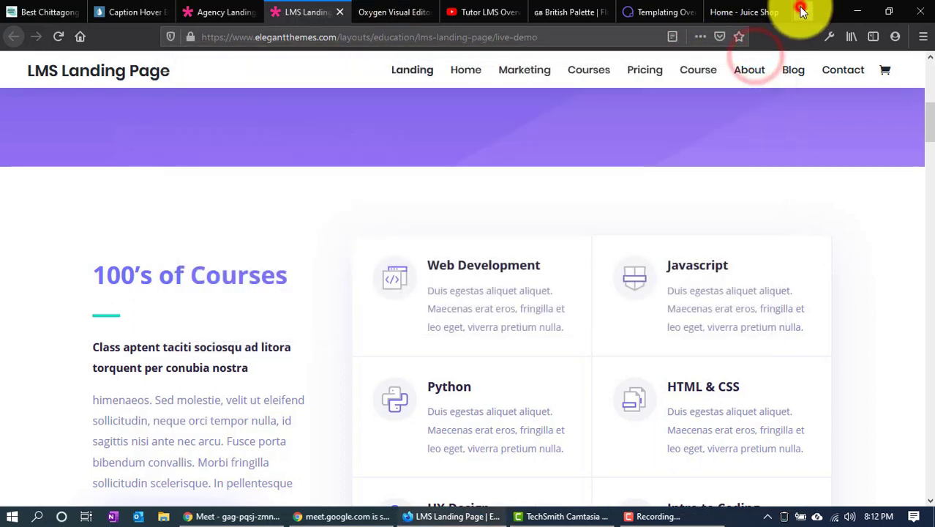
Search the web for "color codes" in a new tab and look through the HTML Color Codes picker page
left_click(803, 12)
type("color codes")
key("Return")
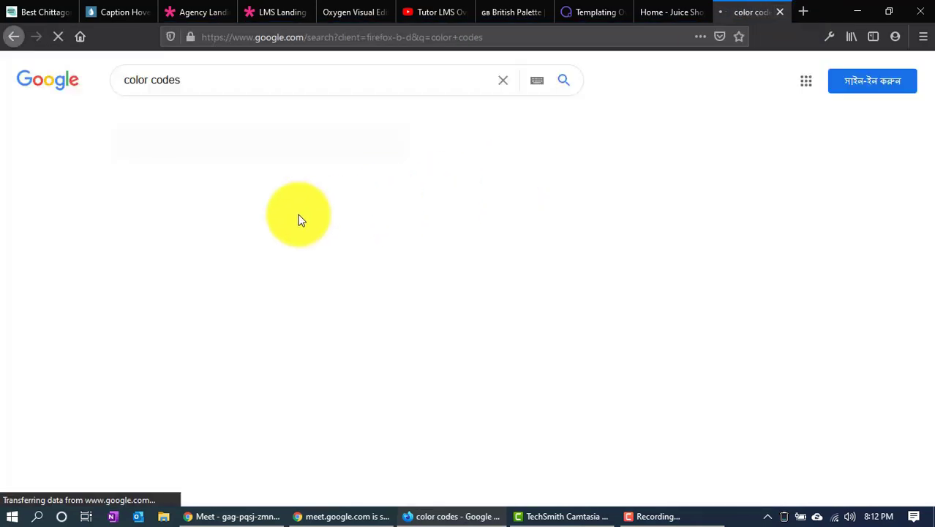
left_click(169, 196)
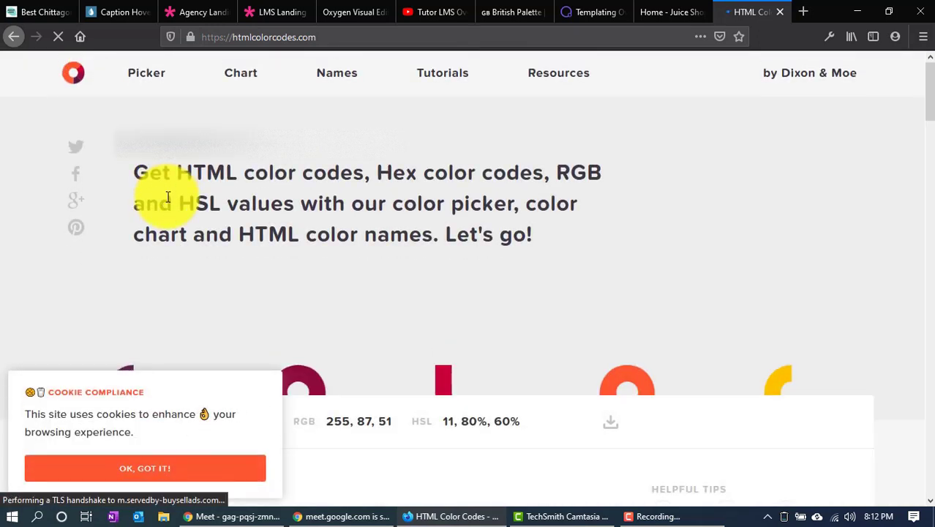
scroll(157, 198, "down", 2)
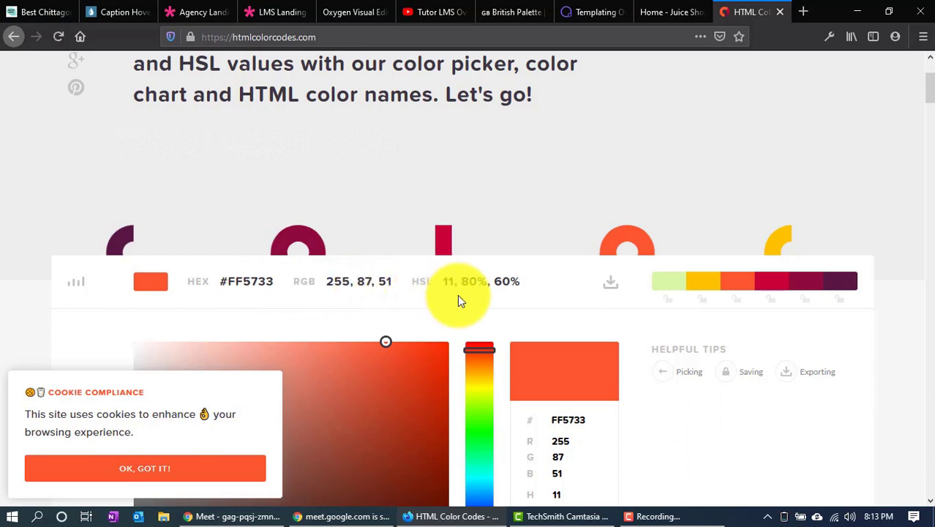
scroll(515, 294, "down", 2)
scroll(514, 295, "down", 3)
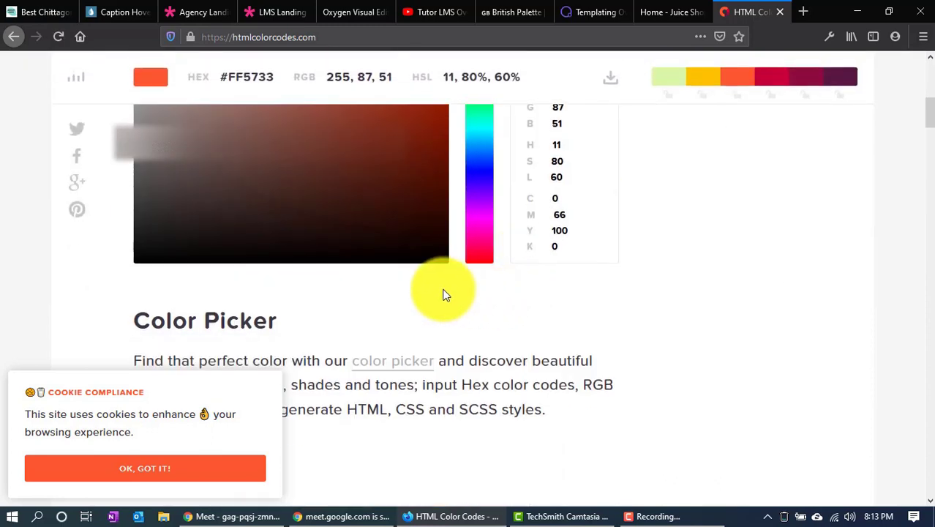
scroll(449, 292, "up", 5)
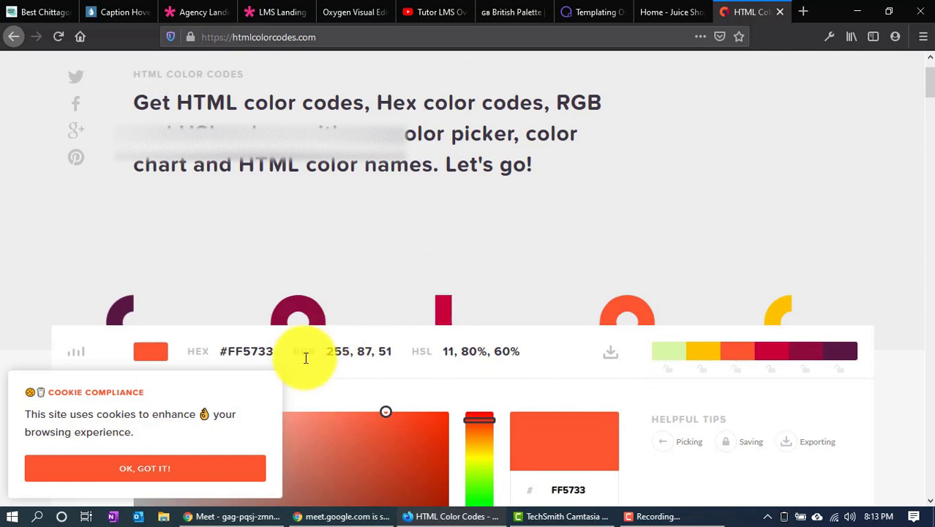
left_click(349, 8)
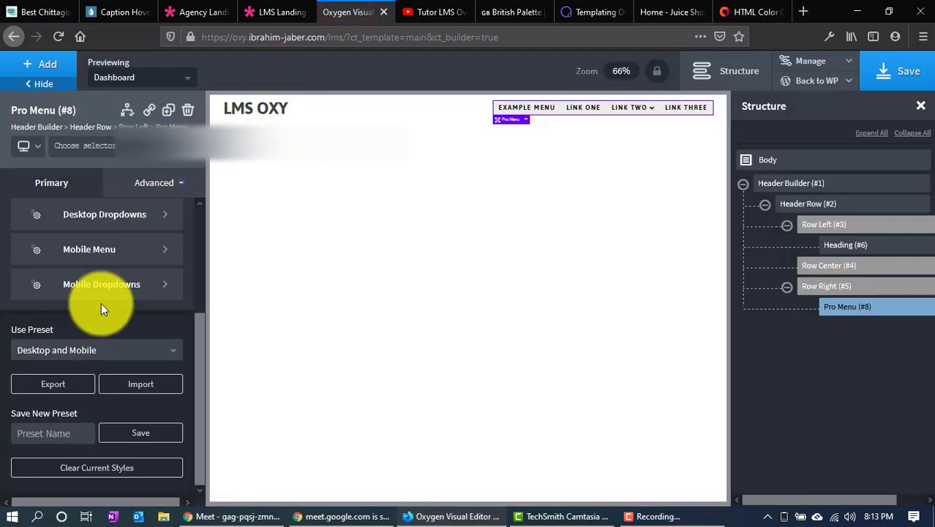
scroll(171, 256, "up", 3)
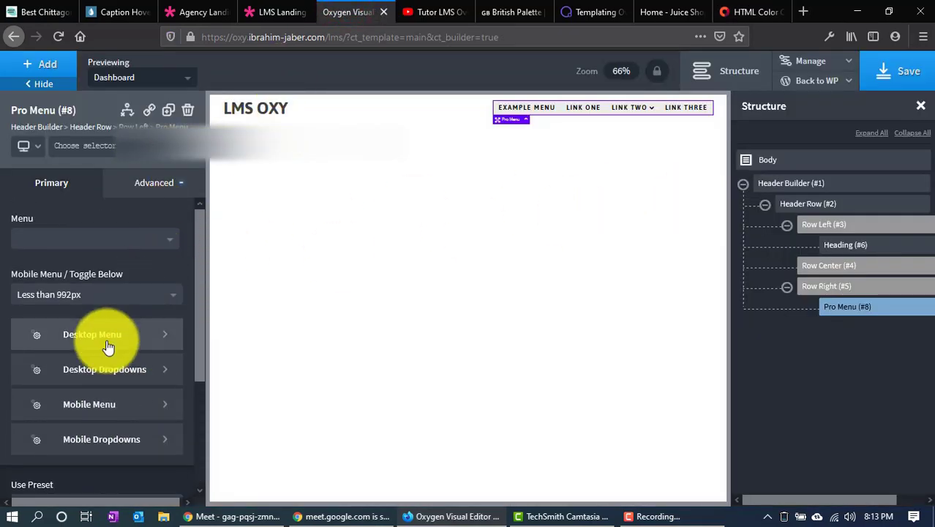
left_click(108, 341)
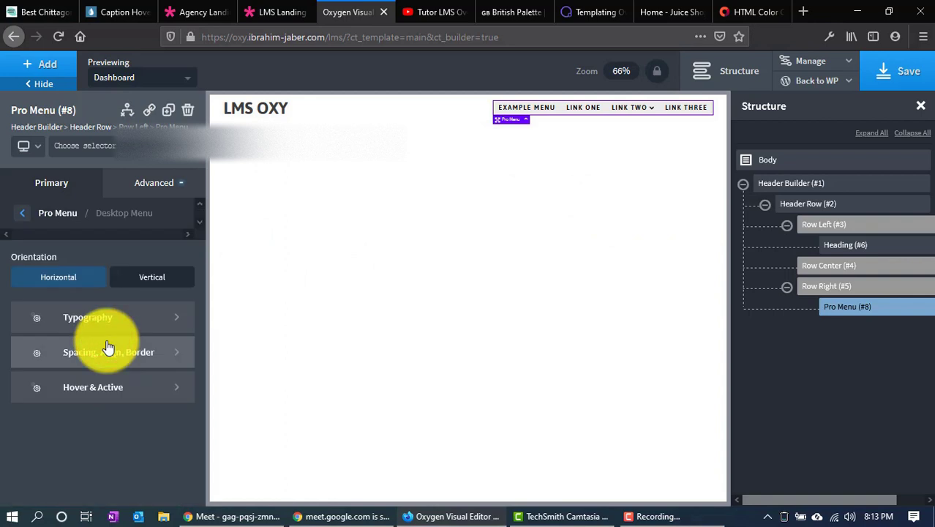
left_click(91, 389)
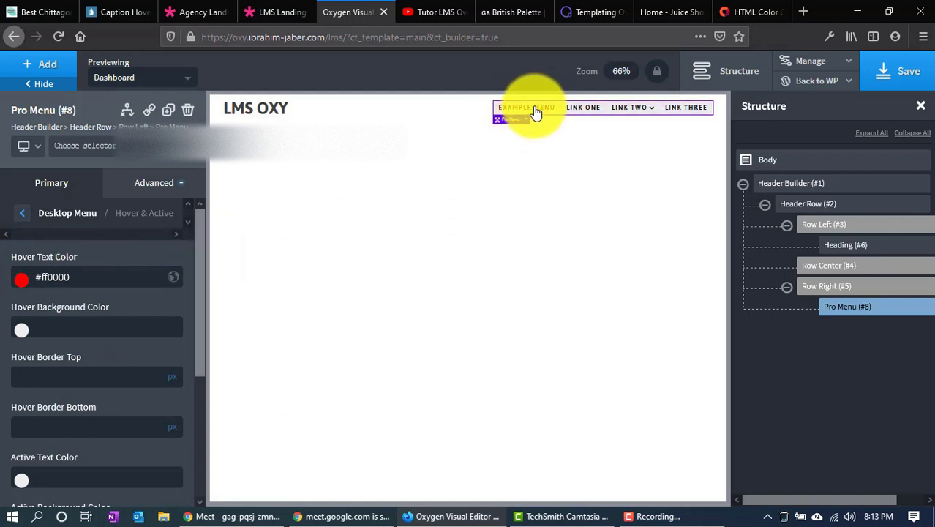
double_click(83, 283)
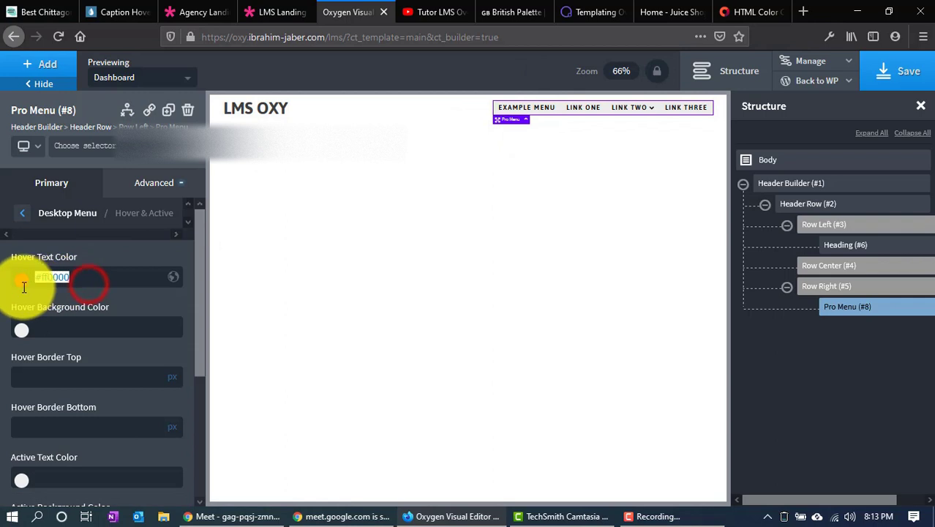
type("7272ff")
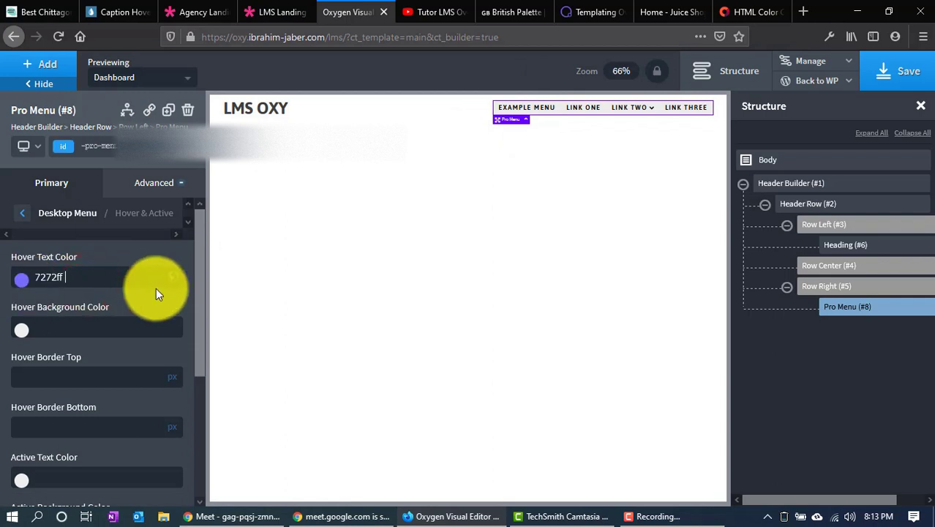
Correct the Pro Menu's hover text colour to #7272ff and save it in Global Colors as "LMS Default Blue"
left_click(22, 277)
type("#")
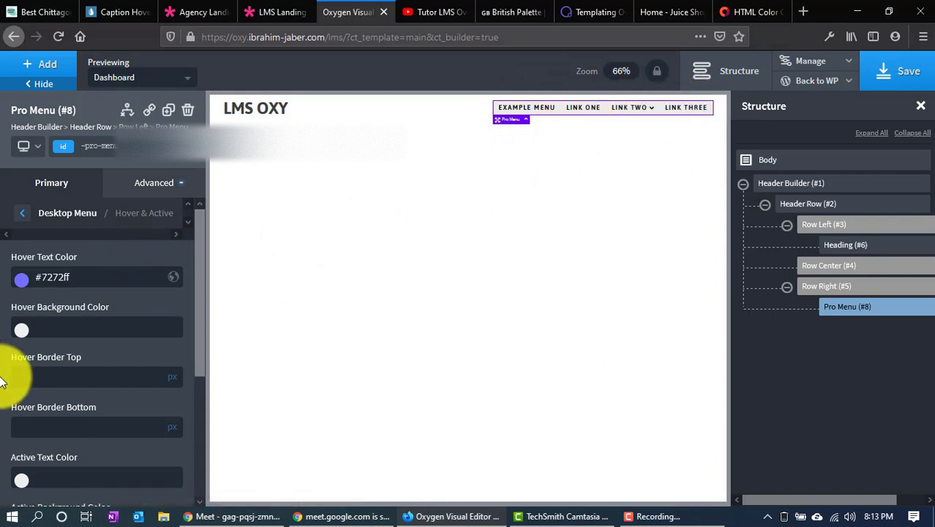
left_click(173, 282)
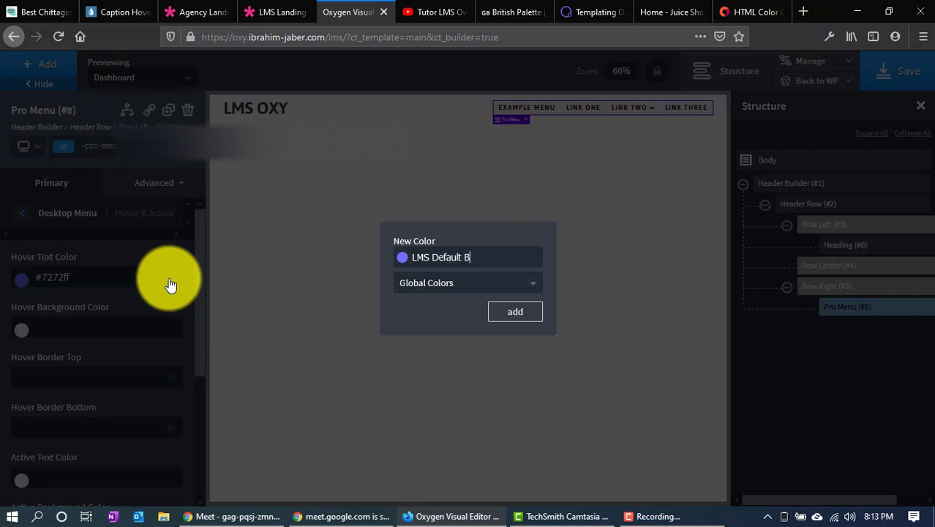
key("Return")
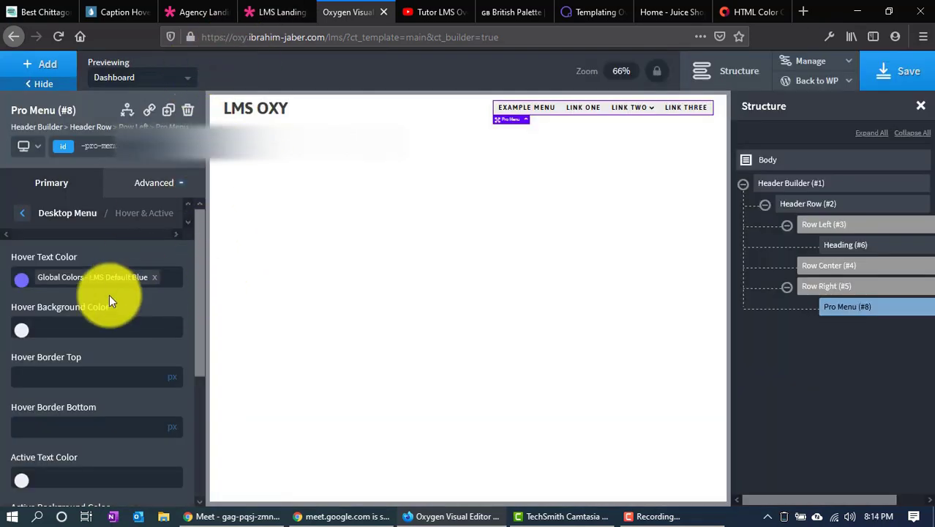
left_click(17, 212)
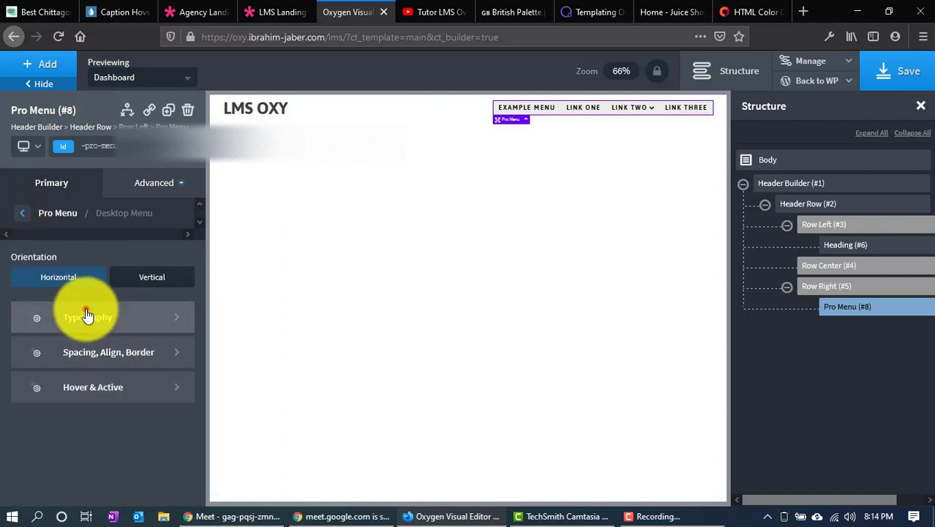
left_click(87, 314)
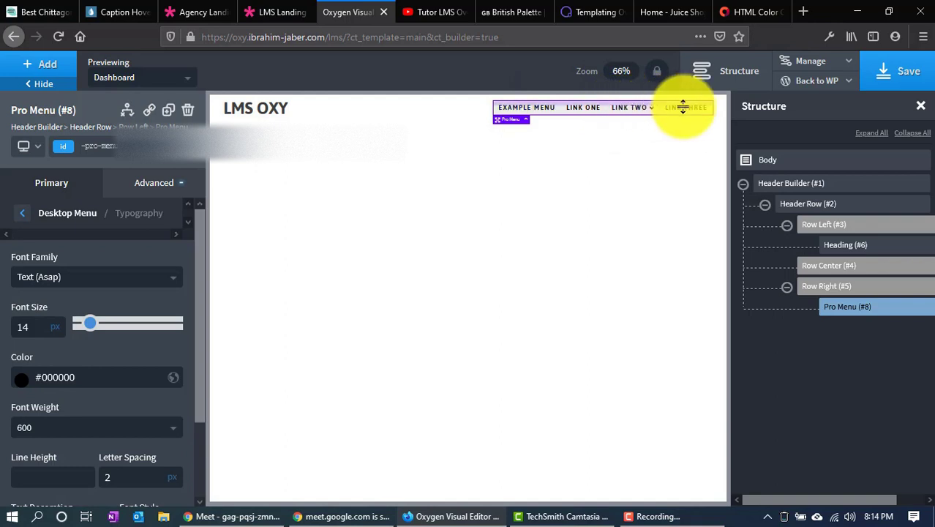
left_click(37, 325)
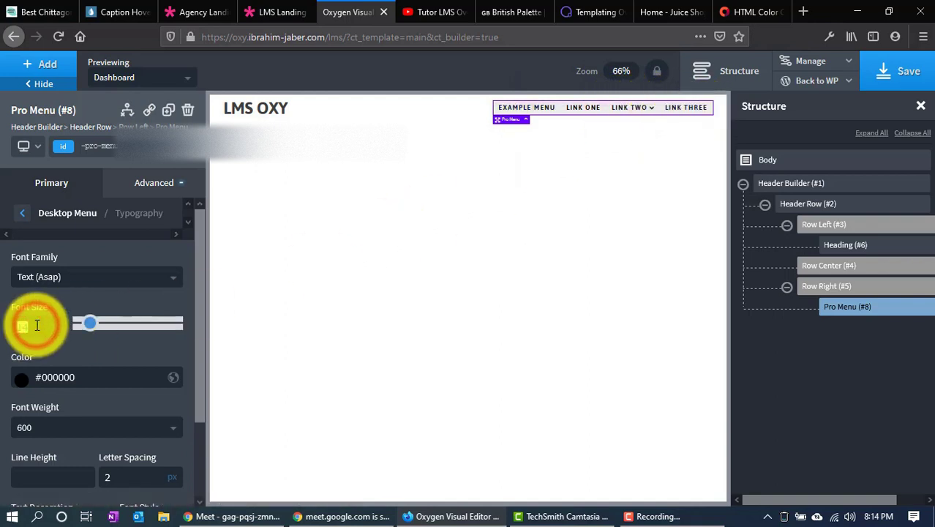
type("18")
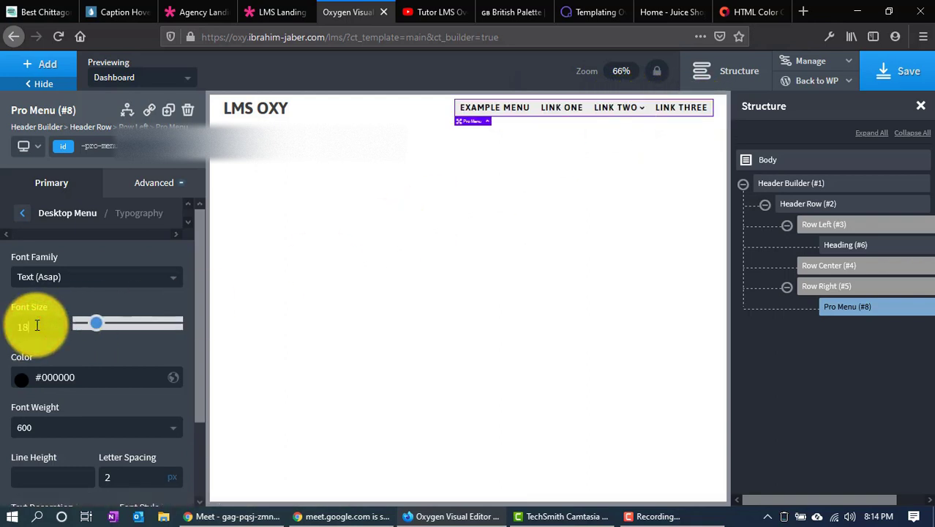
left_click(22, 212)
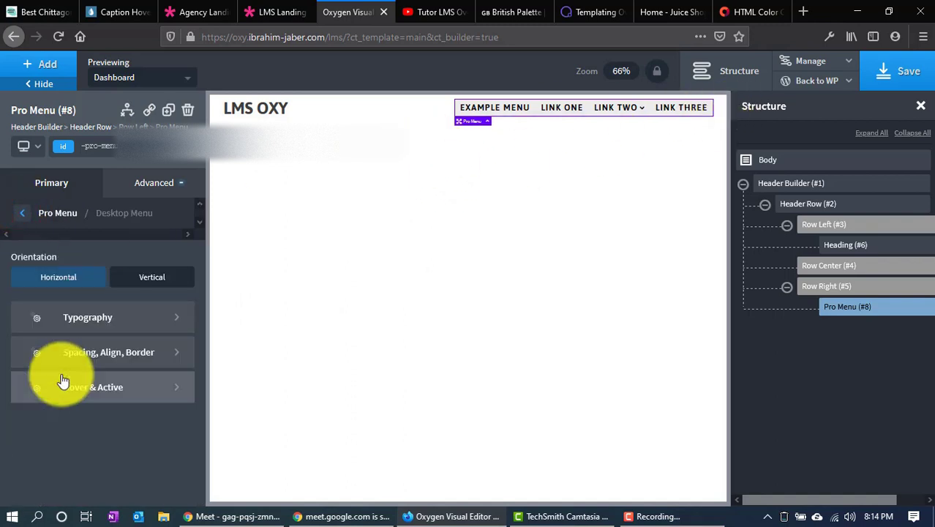
Clear the Pro Menu's background colour in its advanced background styles
left_click(73, 384)
scroll(106, 333, "down", 3)
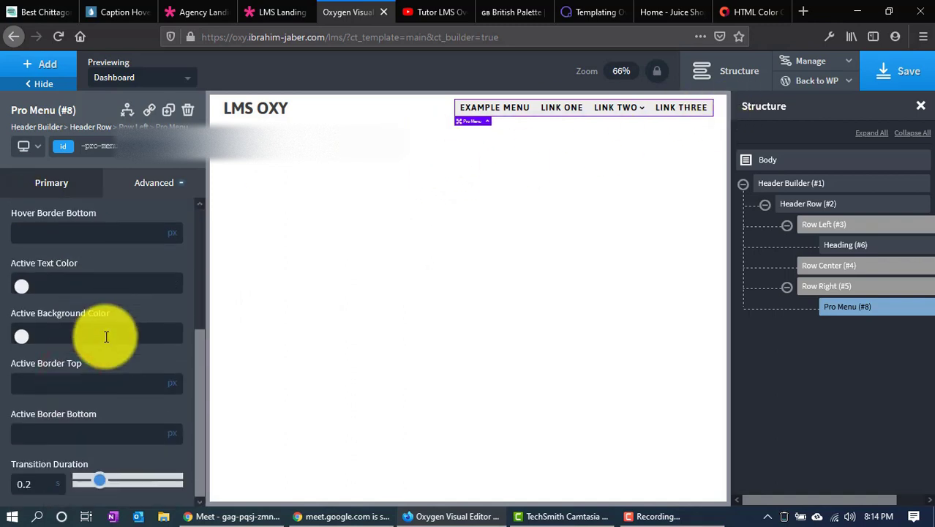
scroll(106, 336, "up", 5)
left_click(30, 213)
left_click(22, 218)
left_click(154, 187)
left_click(113, 243)
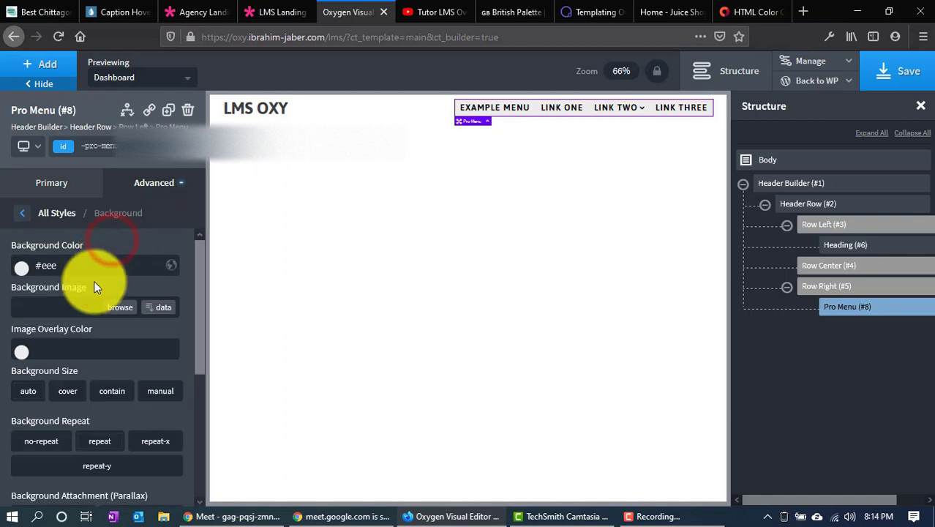
left_click_drag(94, 265, 1, 249)
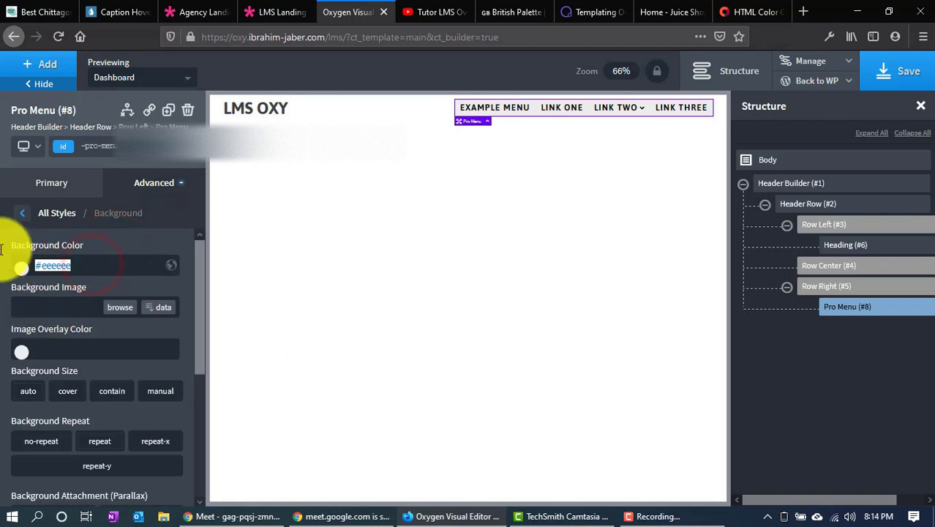
key("BackSpace")
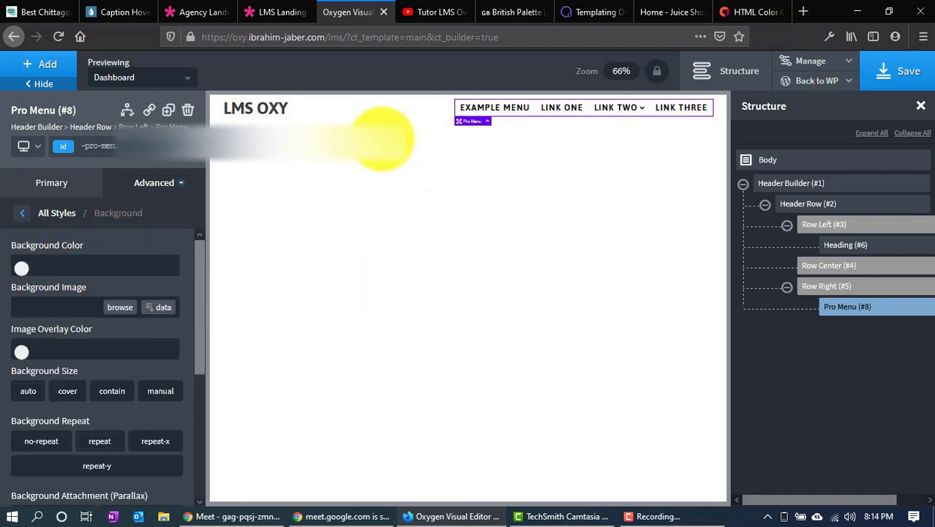
Compare the LMS Landing Page demo's header with the template's header row
left_click(289, 8)
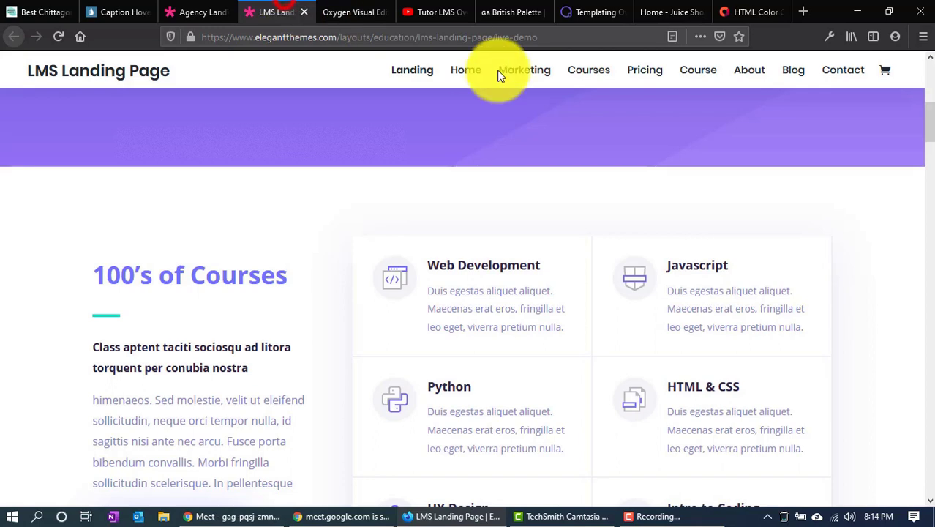
left_click(362, 12)
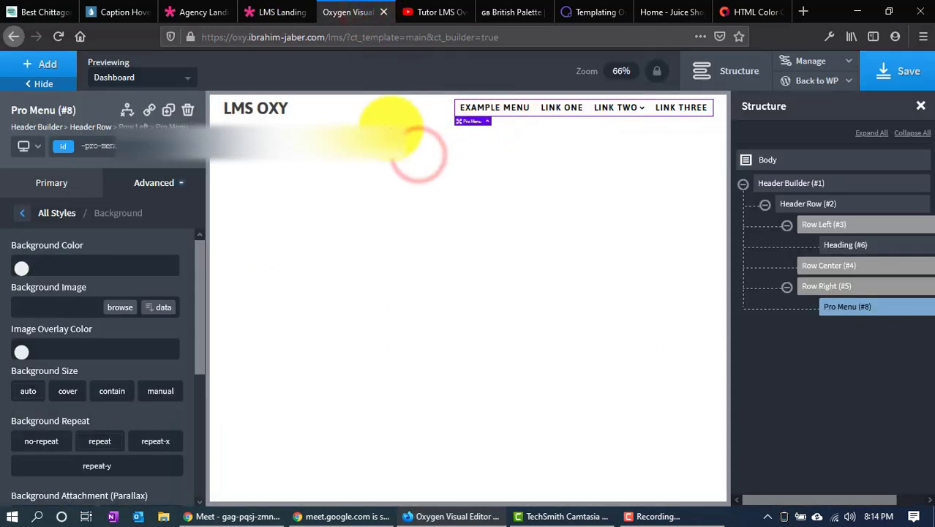
left_click(384, 100)
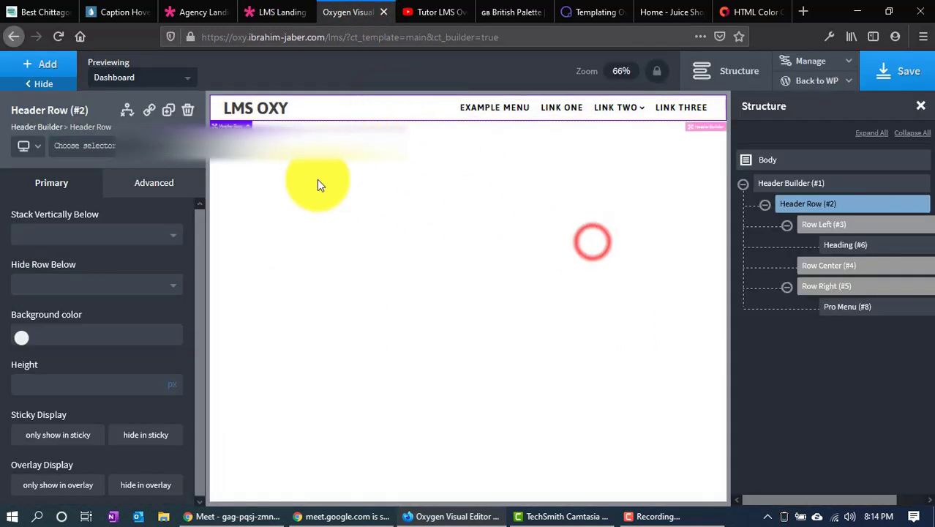
Check the Main template's structure in the Oxygen templating documentation and add an Inner Content element below the Header Builder
left_click(742, 183)
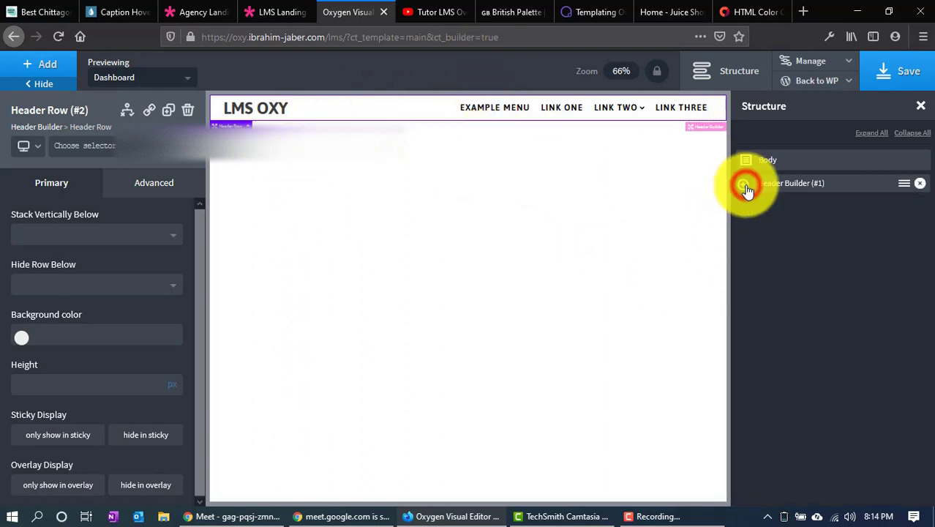
left_click(31, 74)
left_click(590, 12)
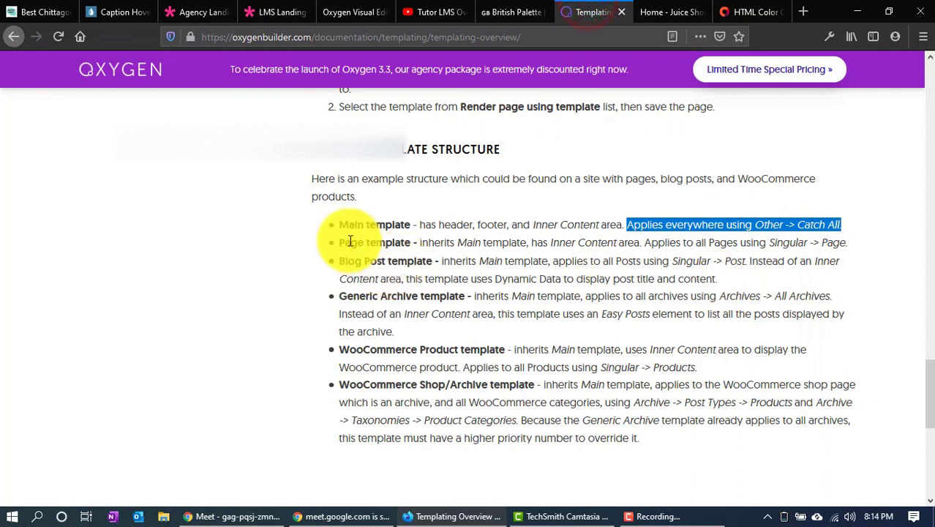
left_click_drag(559, 225, 533, 225)
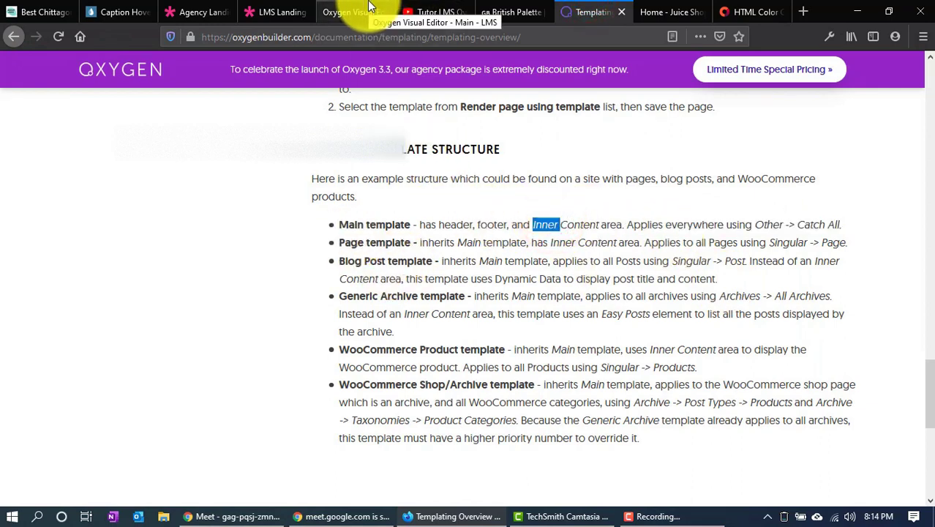
left_click(333, 9)
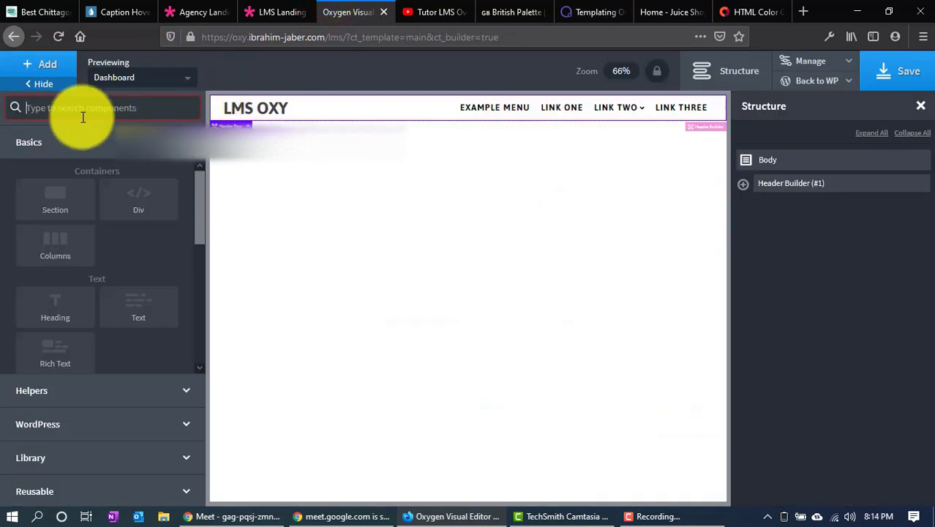
type("inne")
left_click(78, 158)
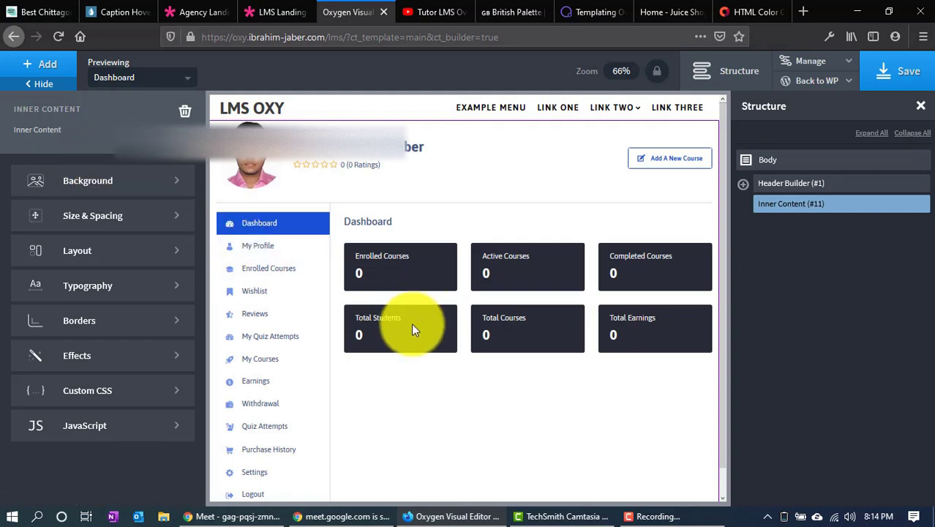
Preview the Main template with the Hello world! post, the Uncategorized archive and the Sample Page
left_click(135, 81)
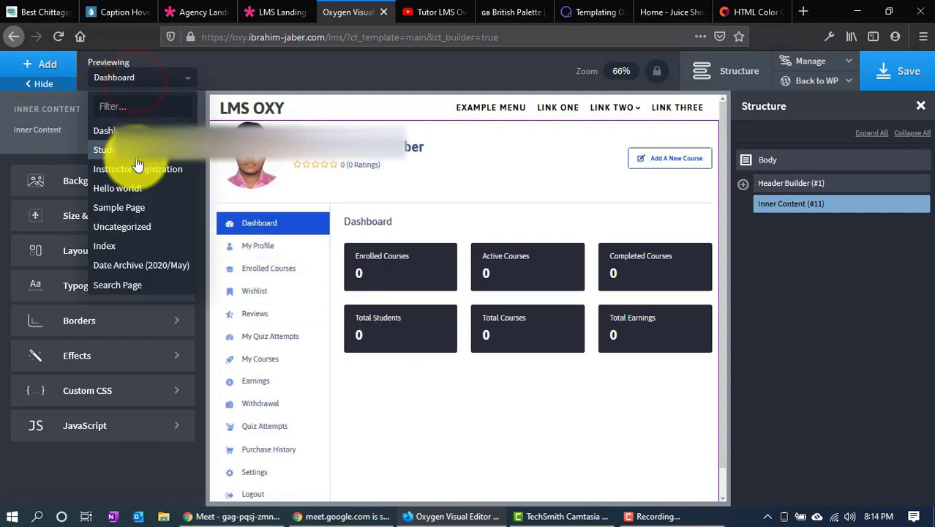
left_click(161, 82)
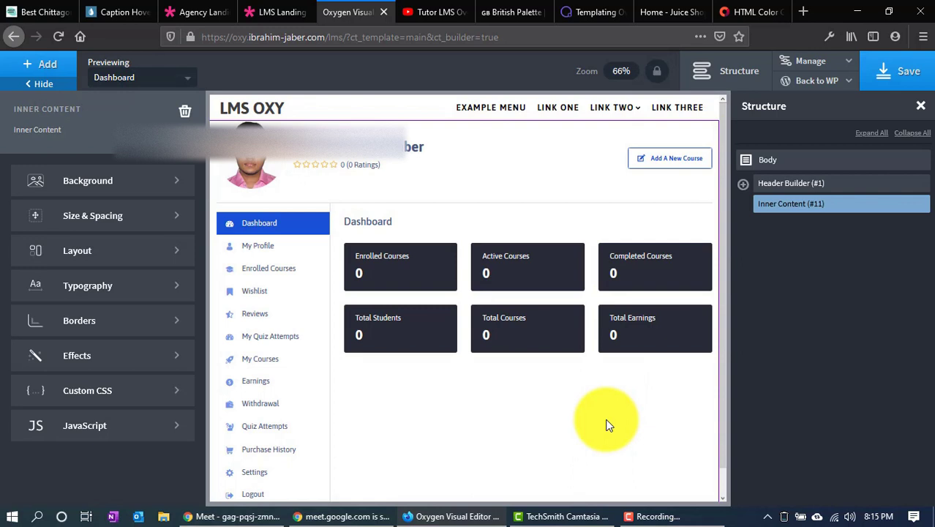
left_click(148, 80)
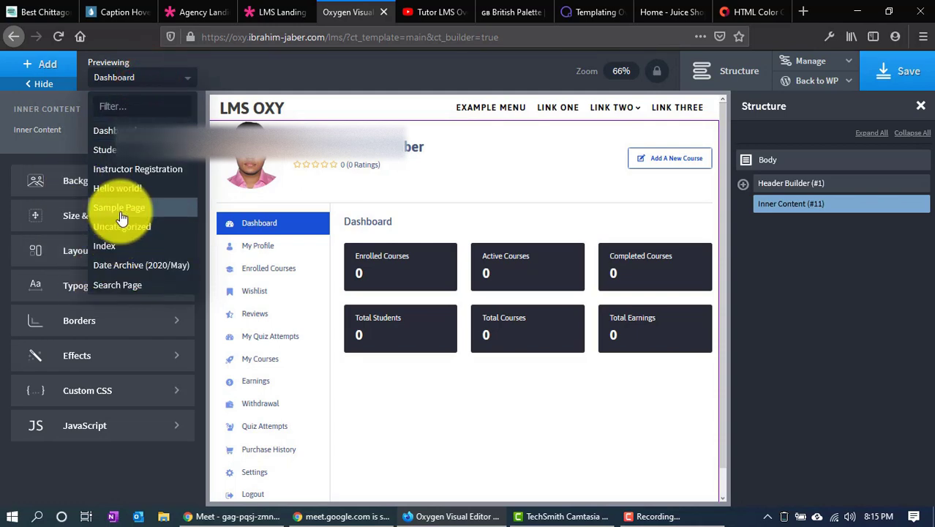
left_click(124, 192)
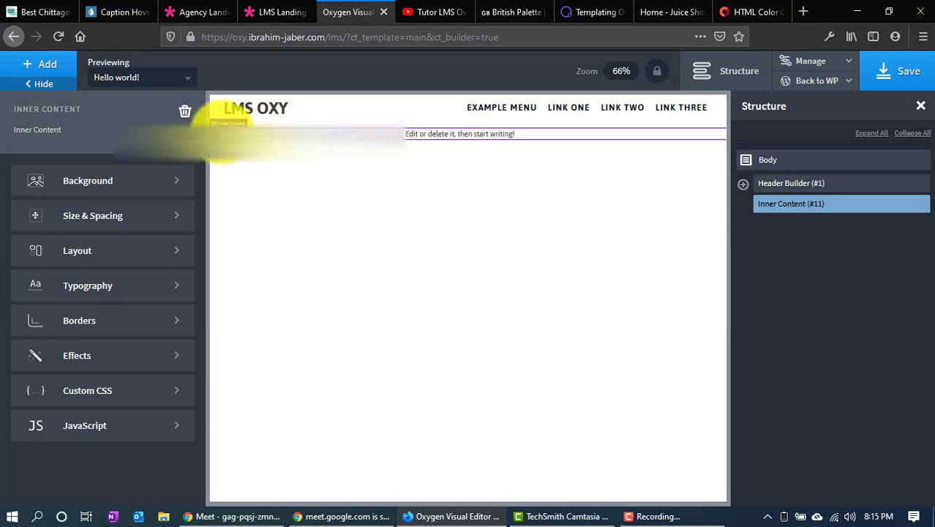
left_click(121, 73)
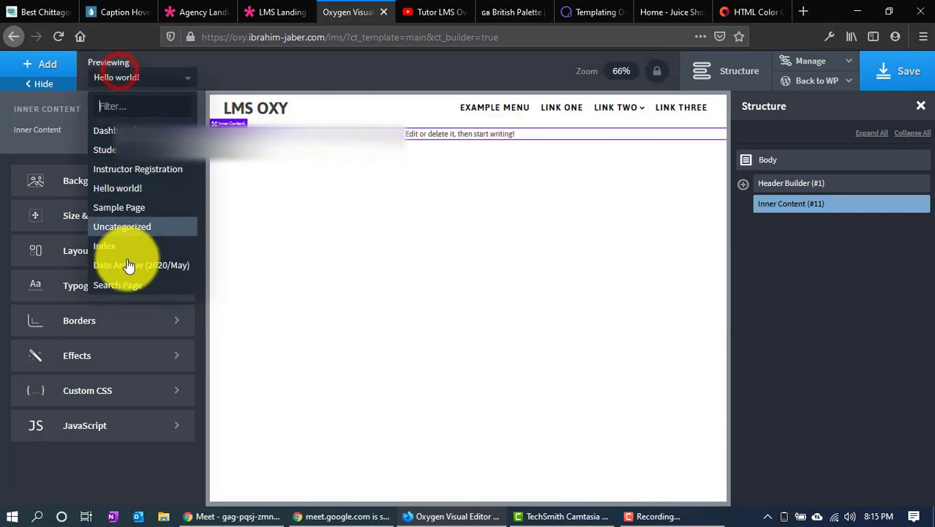
left_click(126, 226)
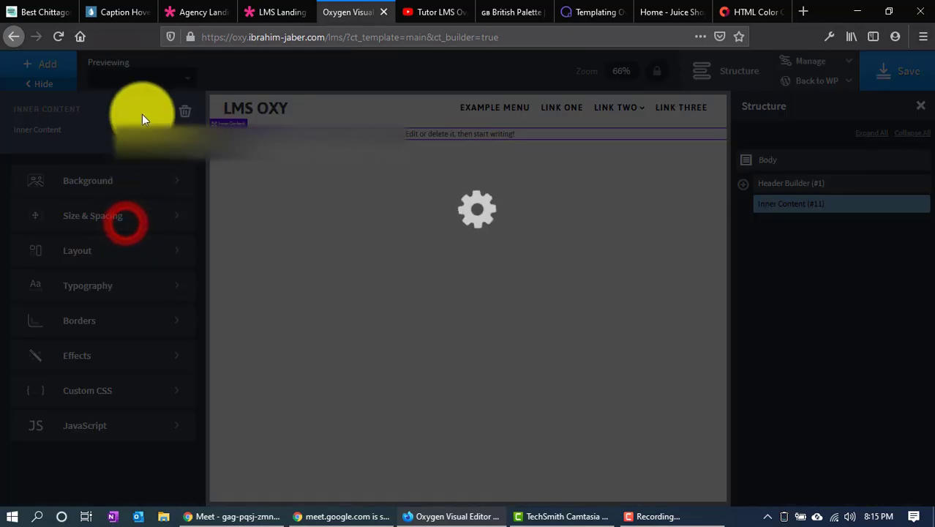
left_click(148, 82)
left_click(126, 210)
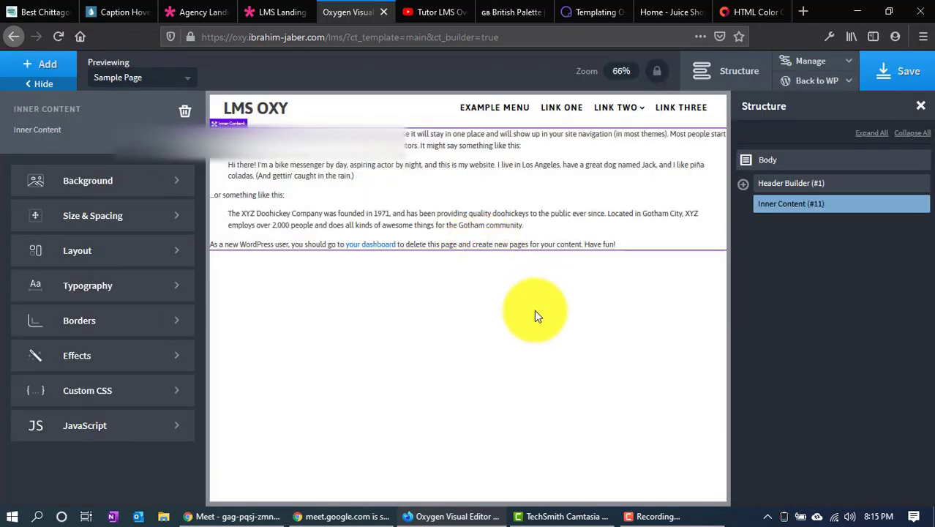
Add a Section below the Inner Content element of the Main template
left_click(48, 67)
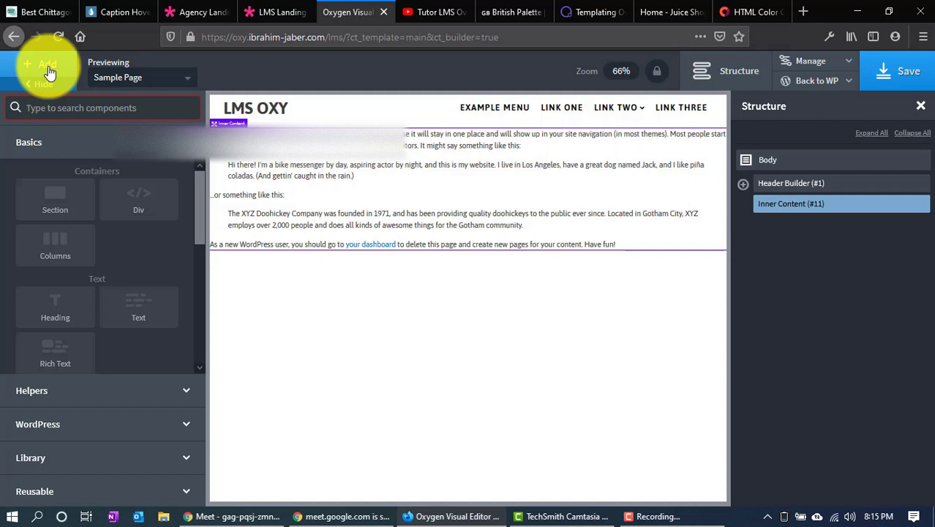
left_click(40, 217)
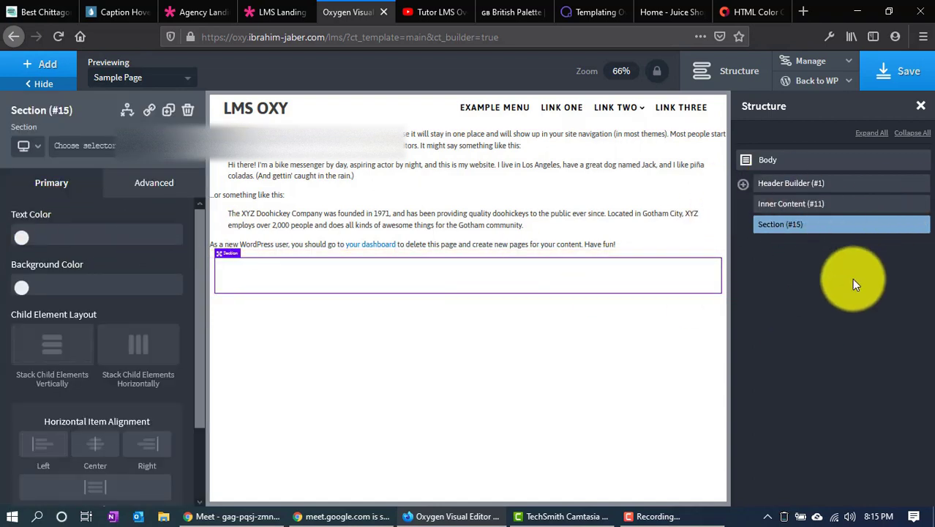
Examine the footer of the LMS Landing Page demo, including its credit text and social icons
left_click(275, 11)
scroll(761, 354, "down", 5)
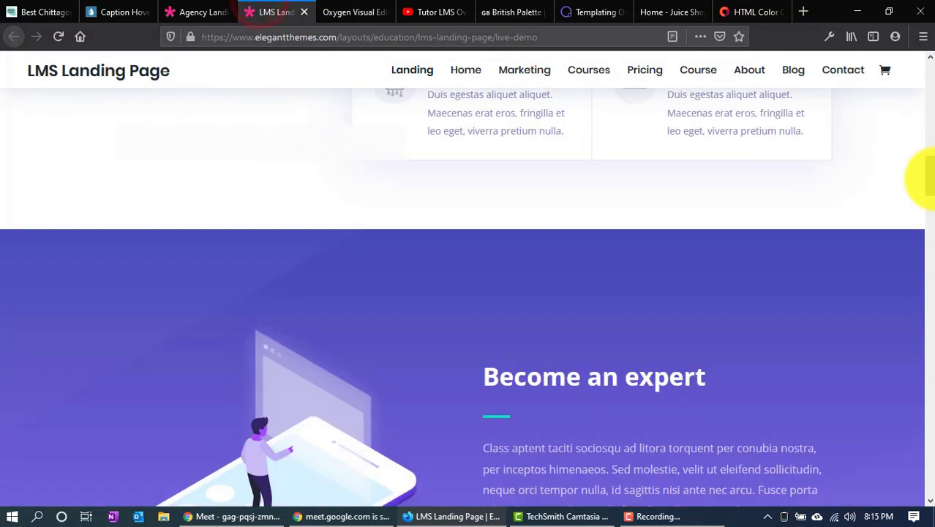
scroll(926, 177, "down", 10)
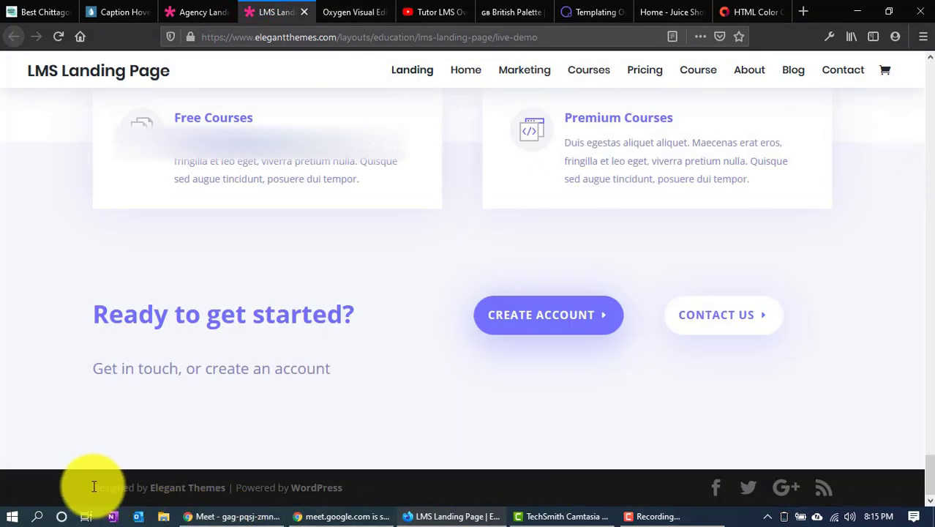
left_click_drag(95, 485, 767, 486)
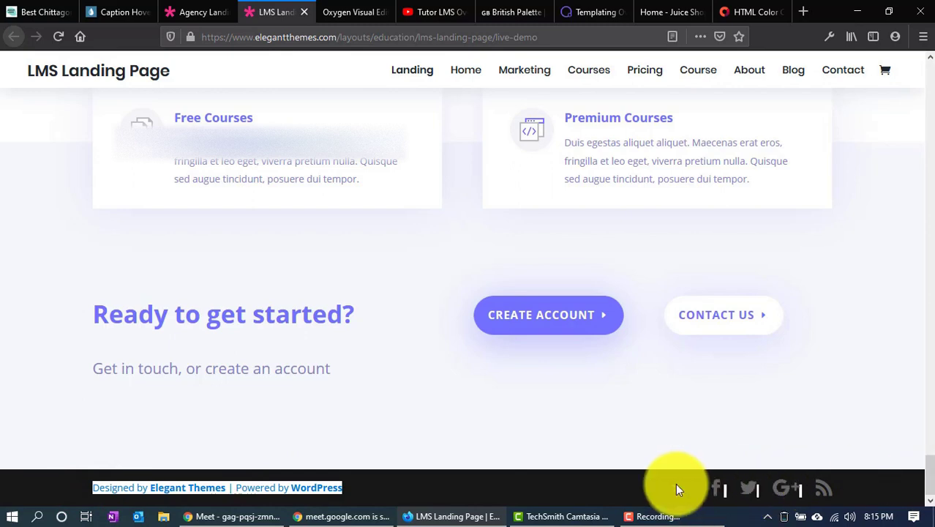
left_click(638, 484)
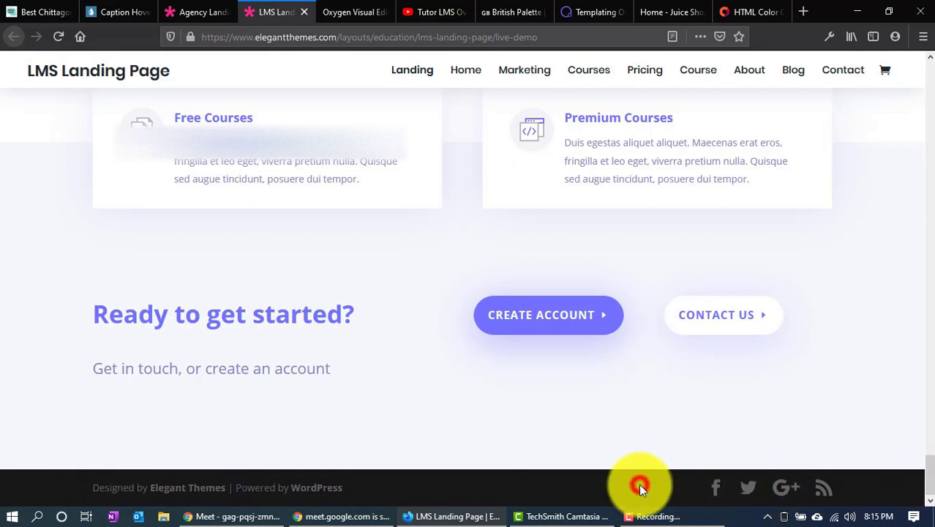
Return to the Oxygen editor and add a Columns element with a 50 50 layout inside the footer section, using the demo footer as reference
left_click(348, 12)
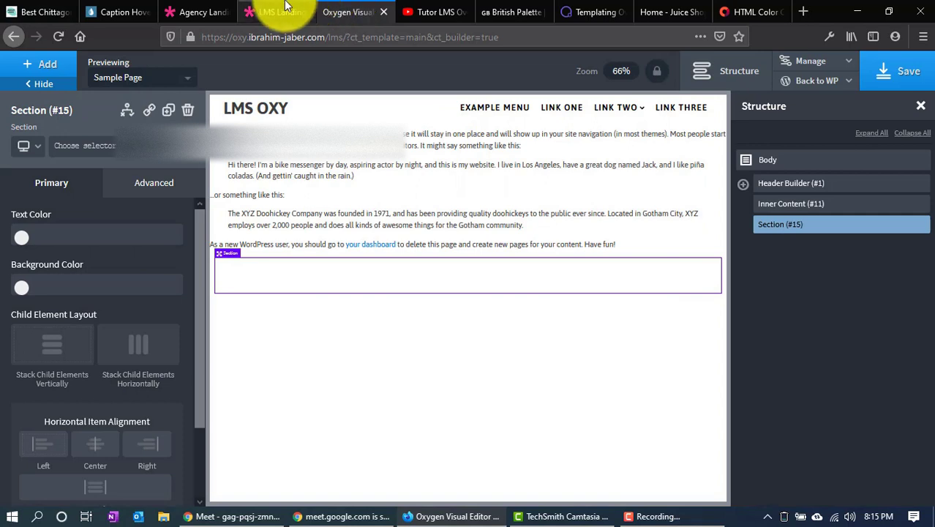
left_click(50, 68)
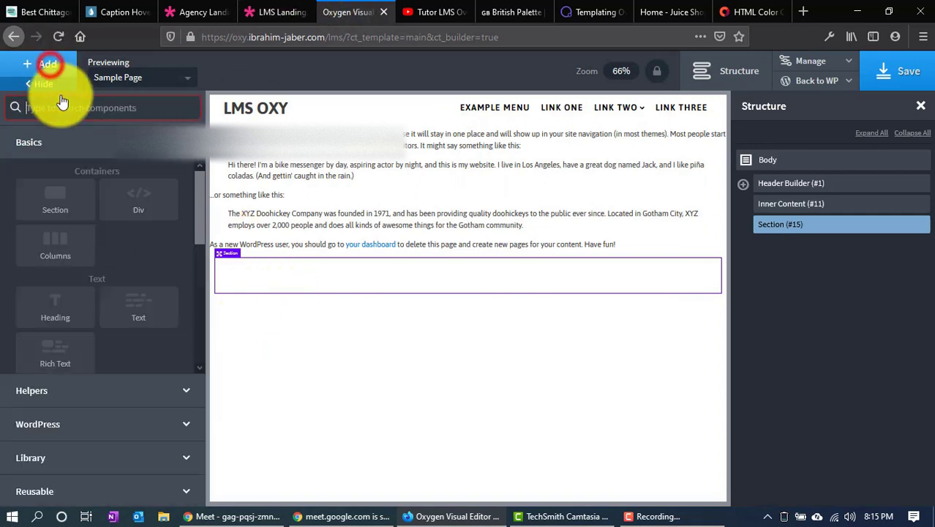
left_click(51, 233)
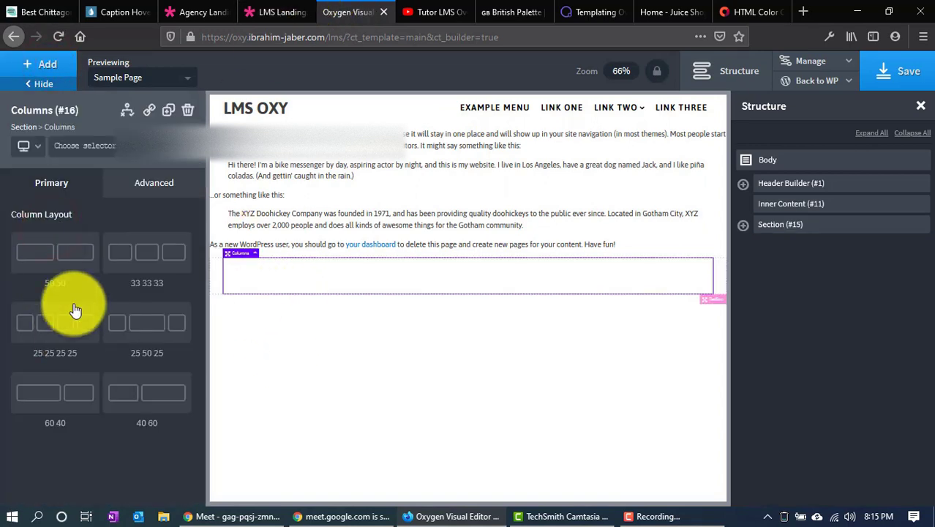
left_click(274, 11)
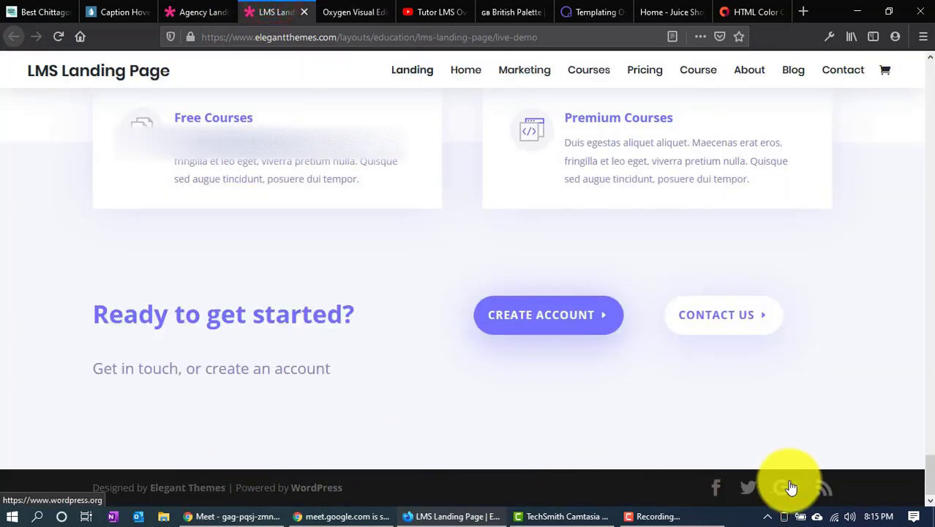
left_click(373, 7)
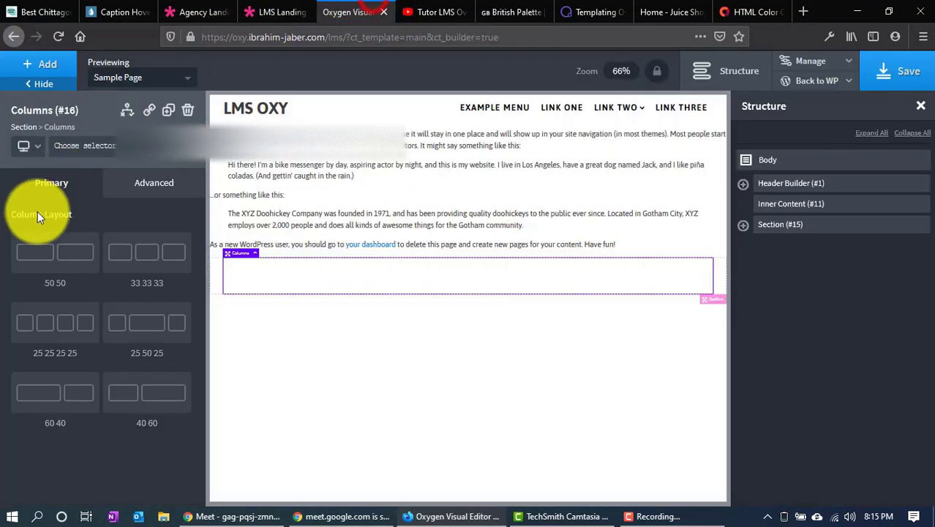
left_click(59, 269)
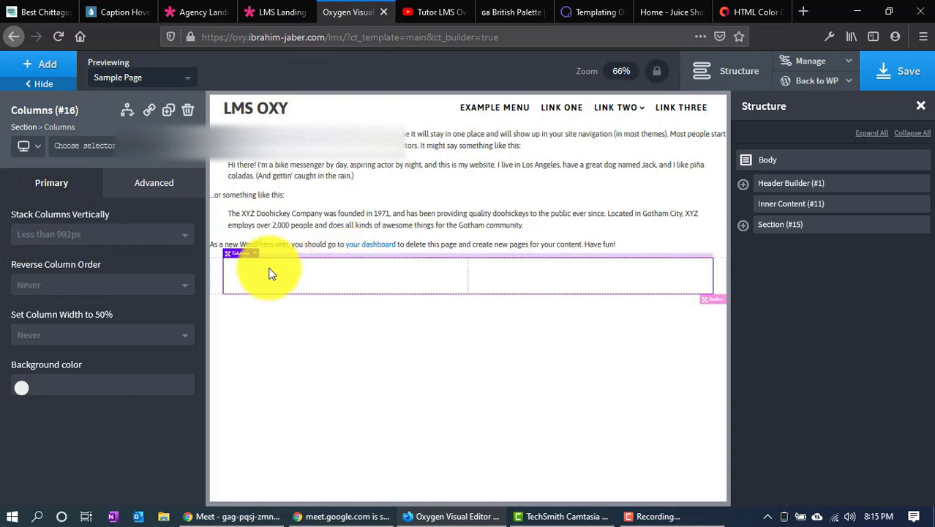
Add a Text element to the first footer column reading "Copyright (C) LMS OXY | Designed By" followed by the designer's full name
left_click(33, 64)
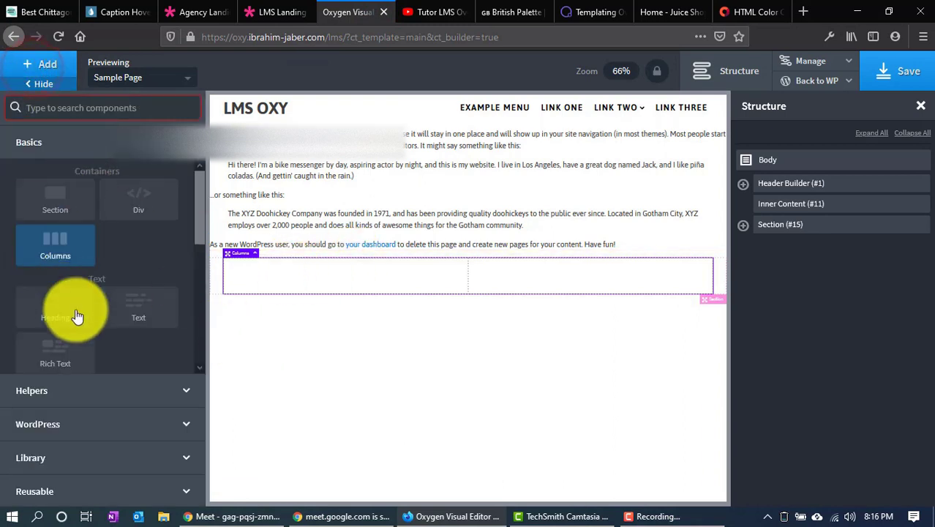
left_click_drag(122, 322, 274, 283)
double_click(291, 272)
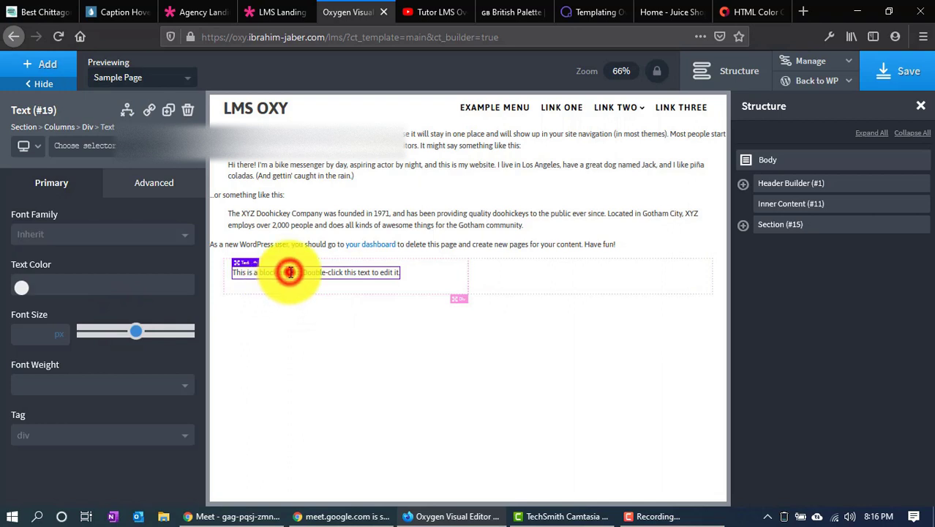
triple_click(328, 276)
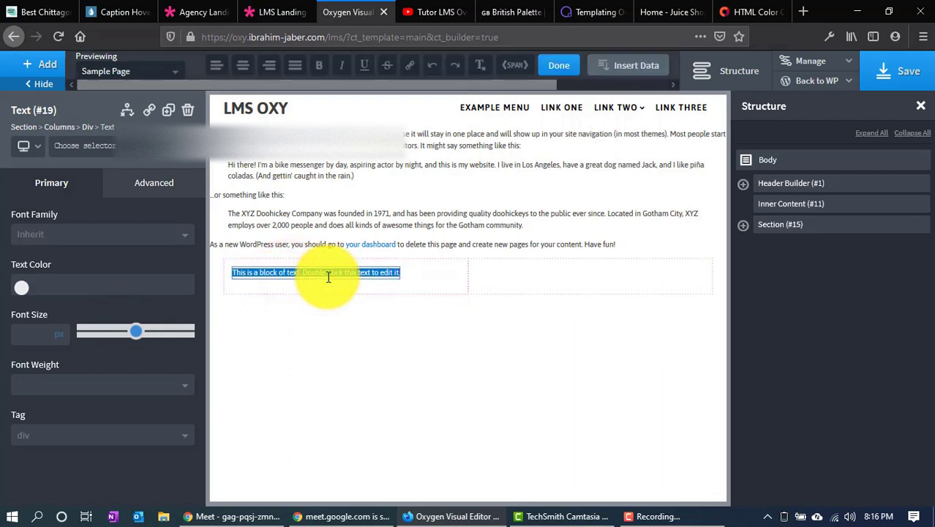
left_click(278, 11)
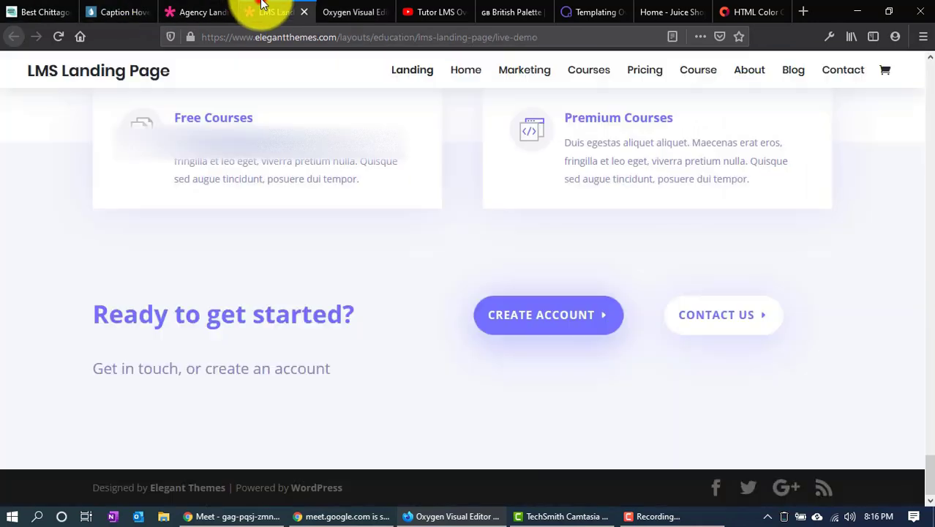
left_click(344, 16)
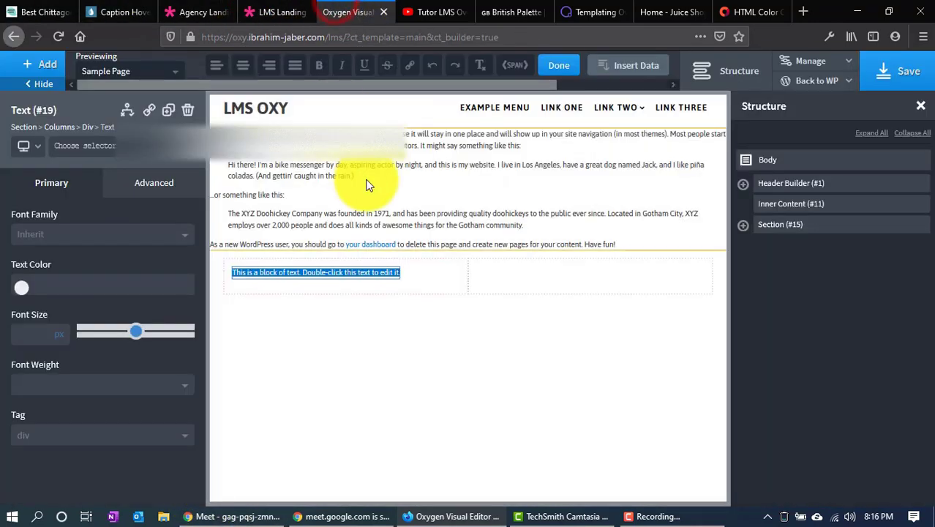
type("Co")
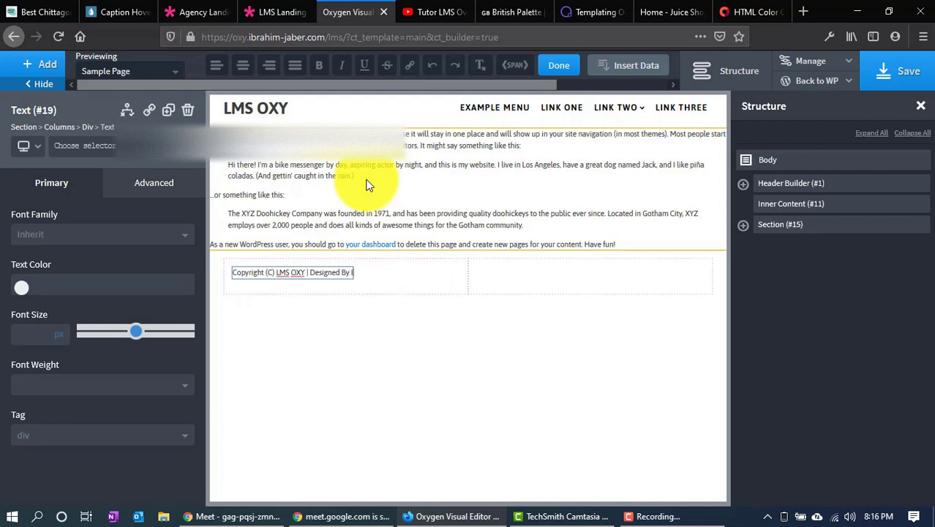
left_click(532, 280)
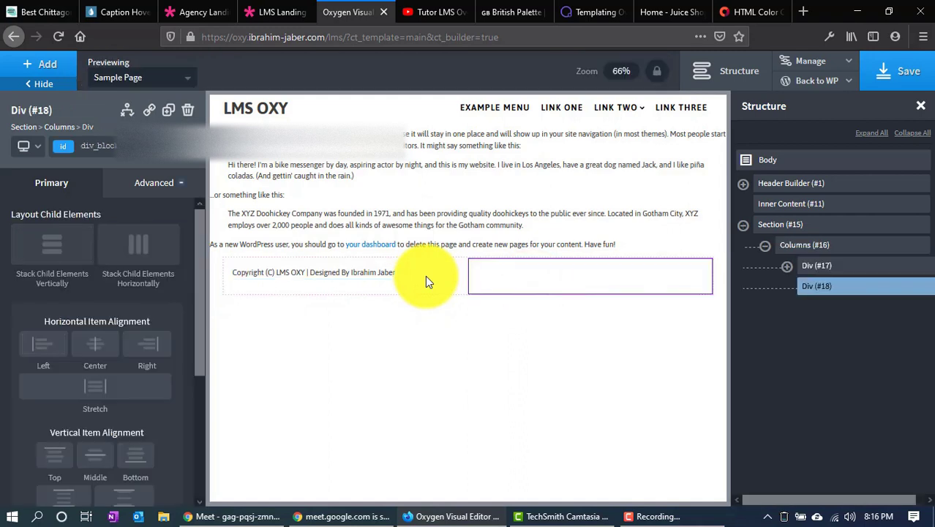
Align the items of the first footer column to the left horizontally and to the middle vertically
left_click(432, 278)
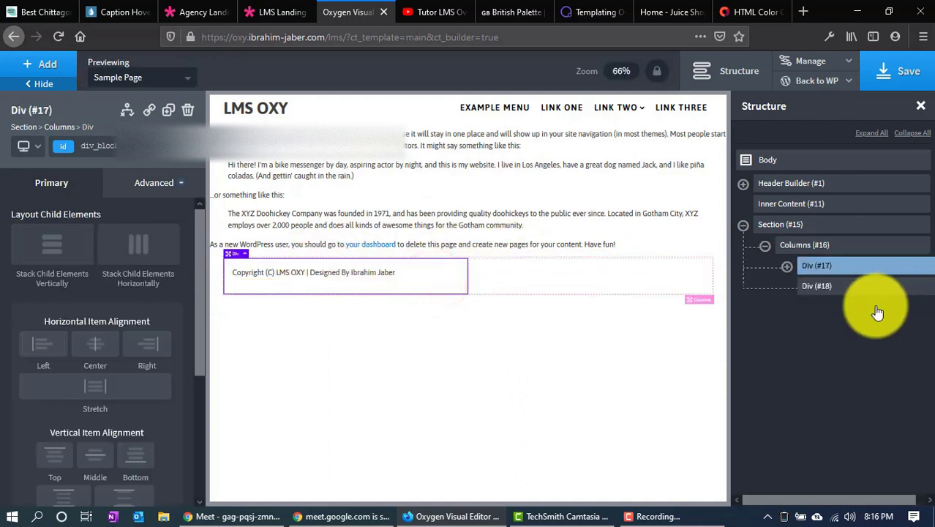
left_click(787, 266)
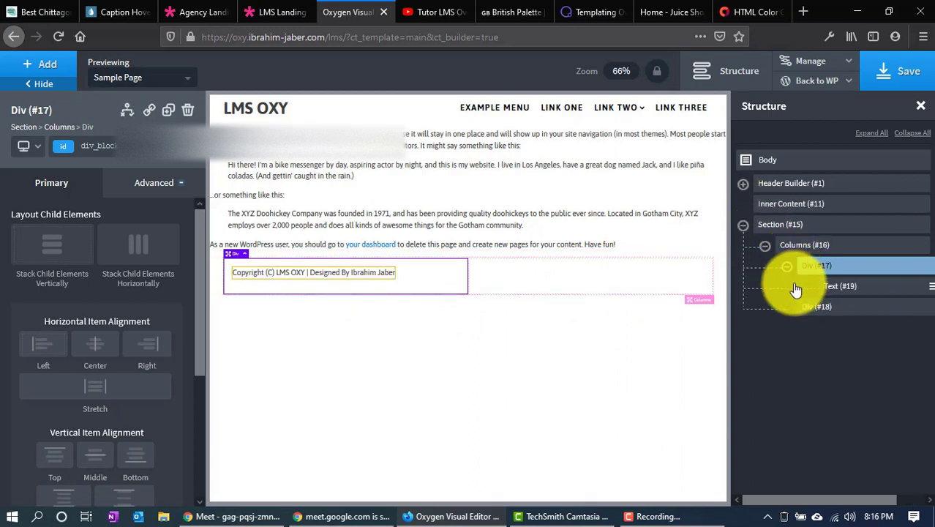
left_click(795, 231)
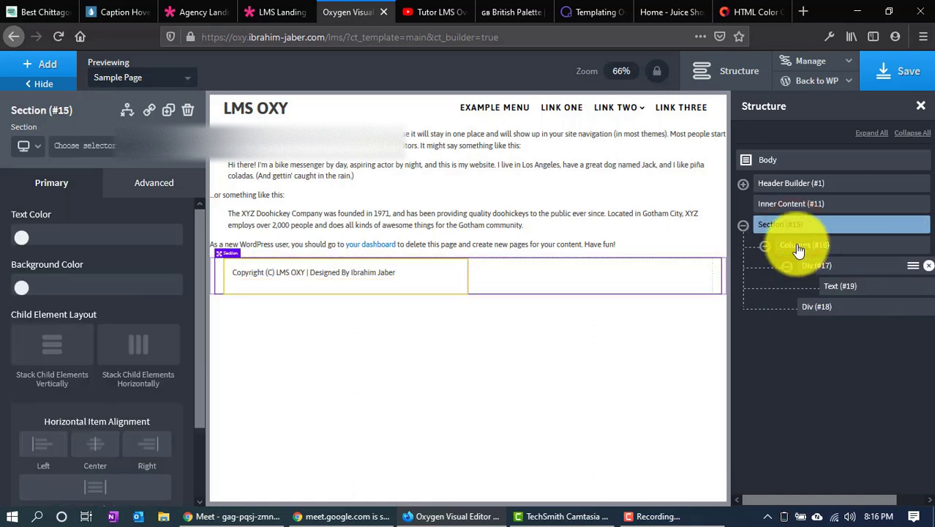
left_click(797, 247)
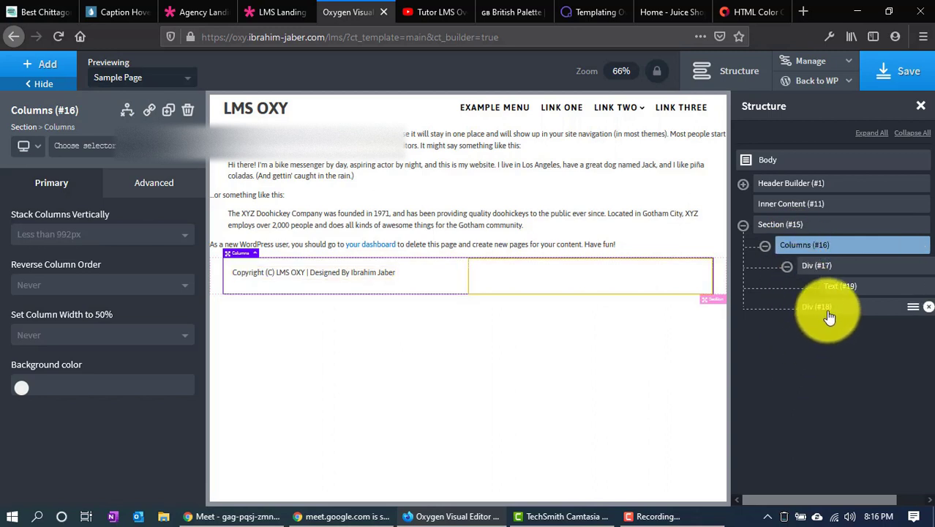
left_click(830, 268)
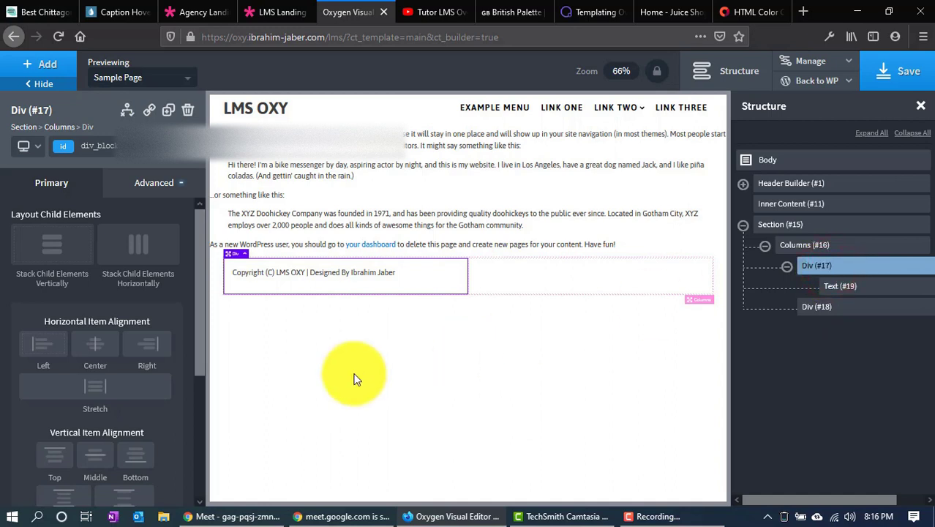
left_click(43, 349)
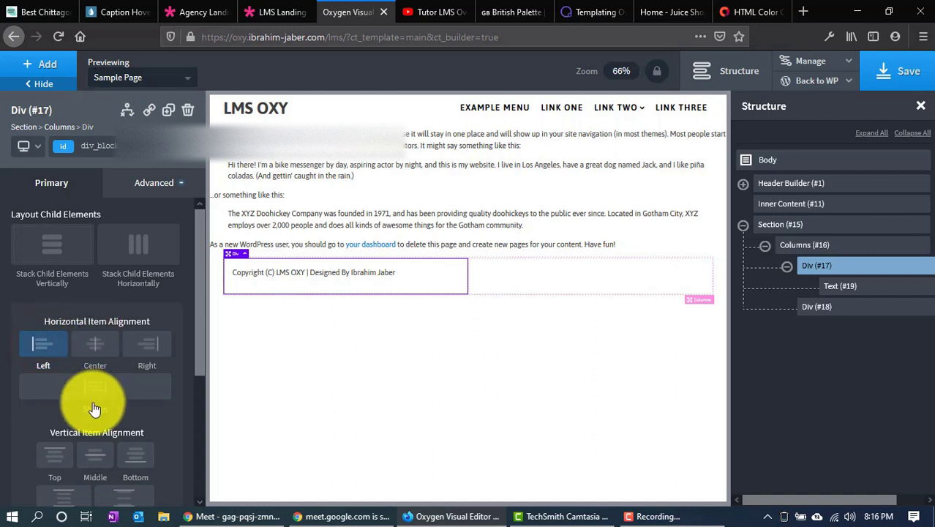
left_click(86, 459)
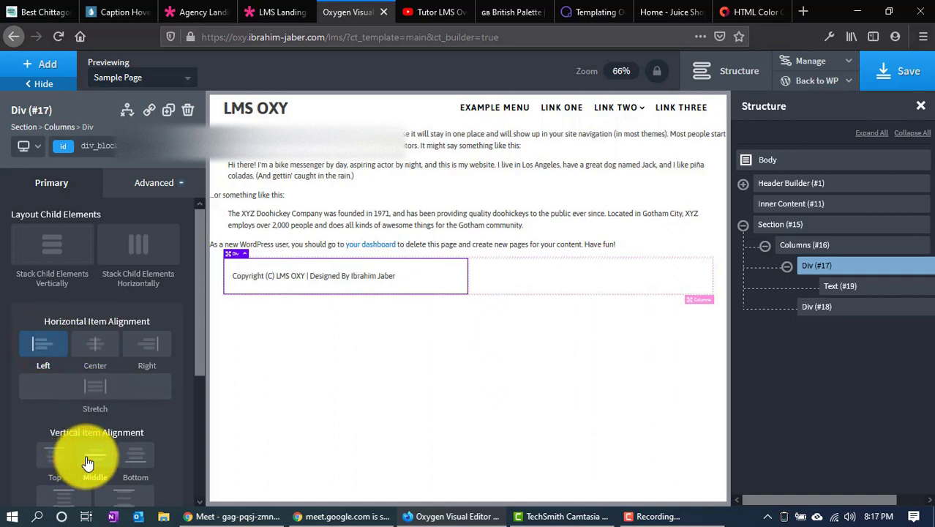
Find the Social Icons component and add it to the empty second footer column
left_click(477, 277)
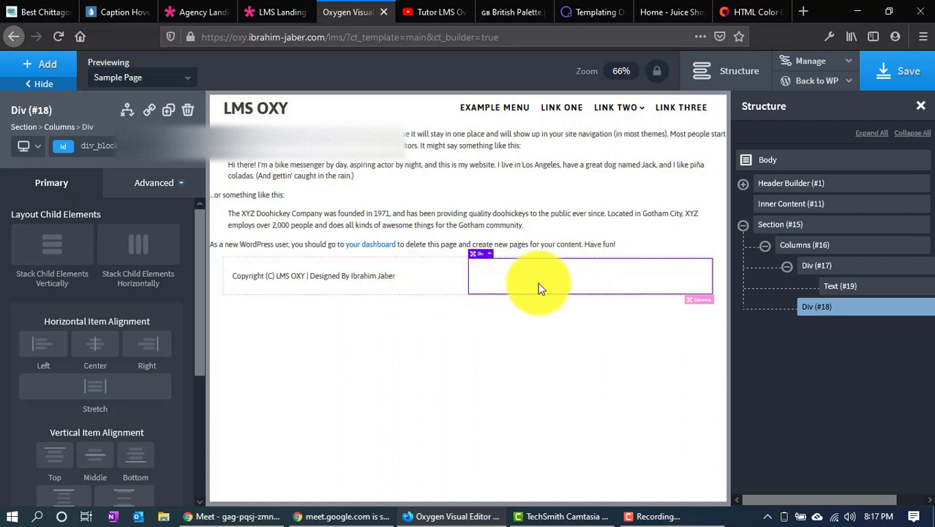
left_click(28, 64)
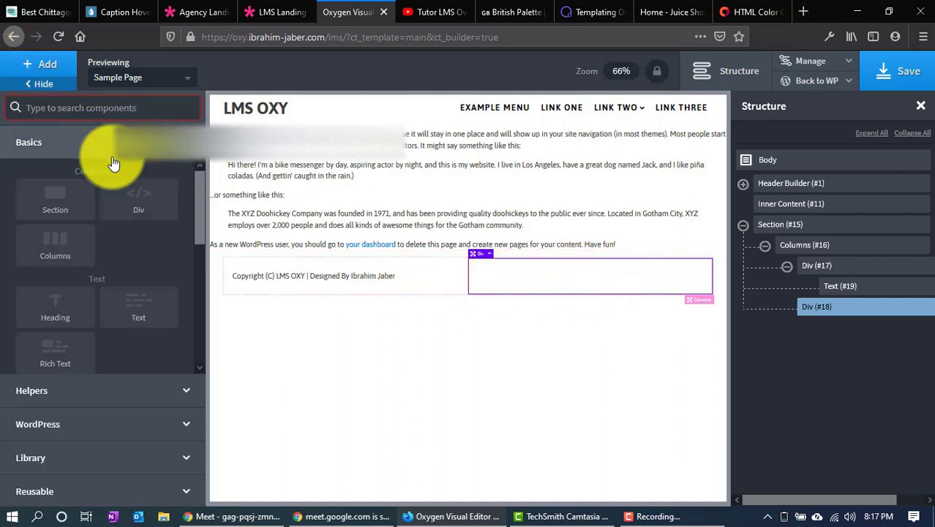
type("social")
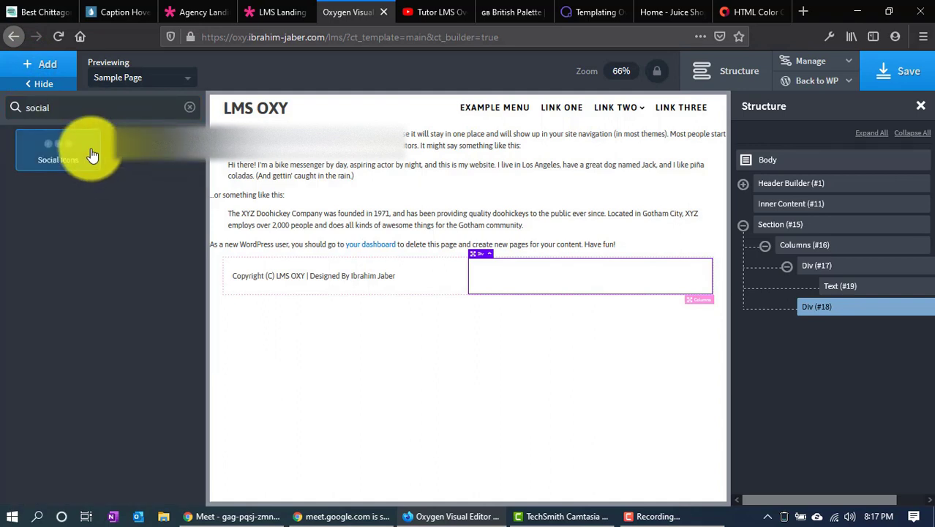
left_click(91, 154)
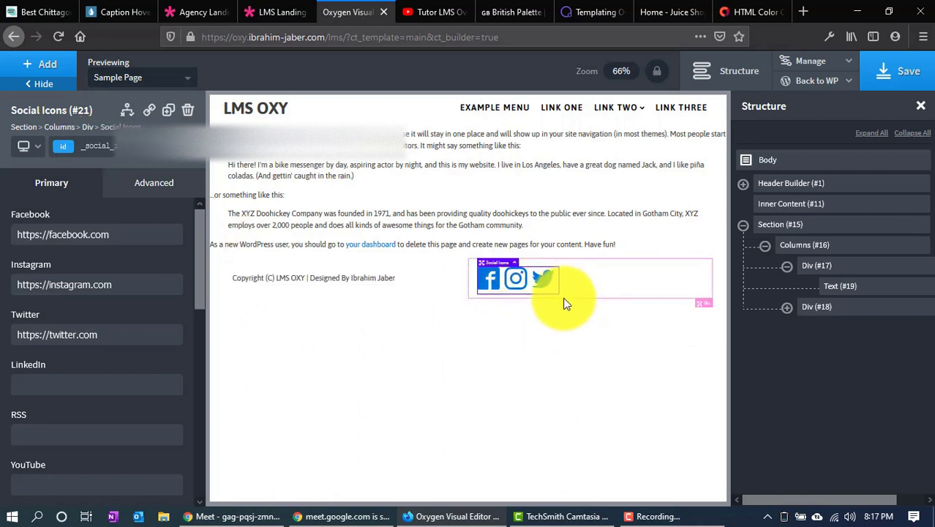
Style the footer's social icons as circles with brand colors and an icon size of 30 px
scroll(148, 295, "down", 10)
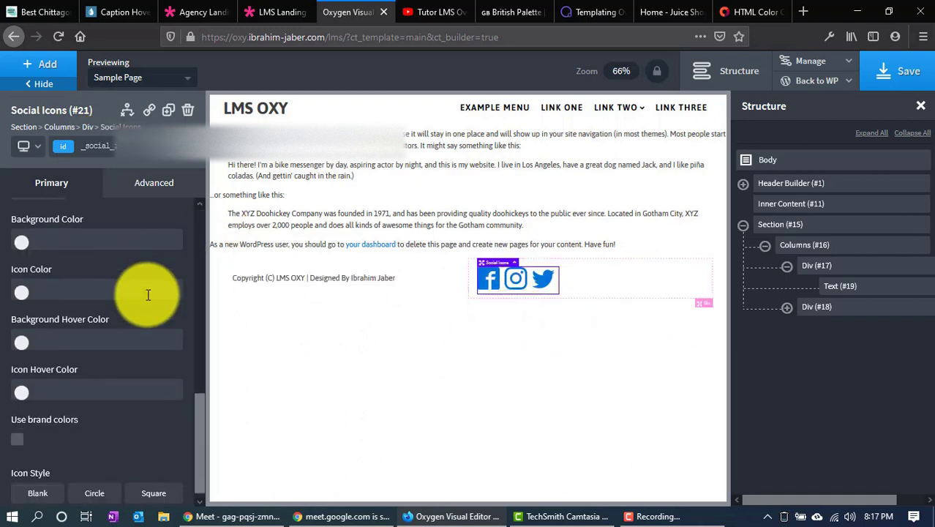
left_click(110, 486)
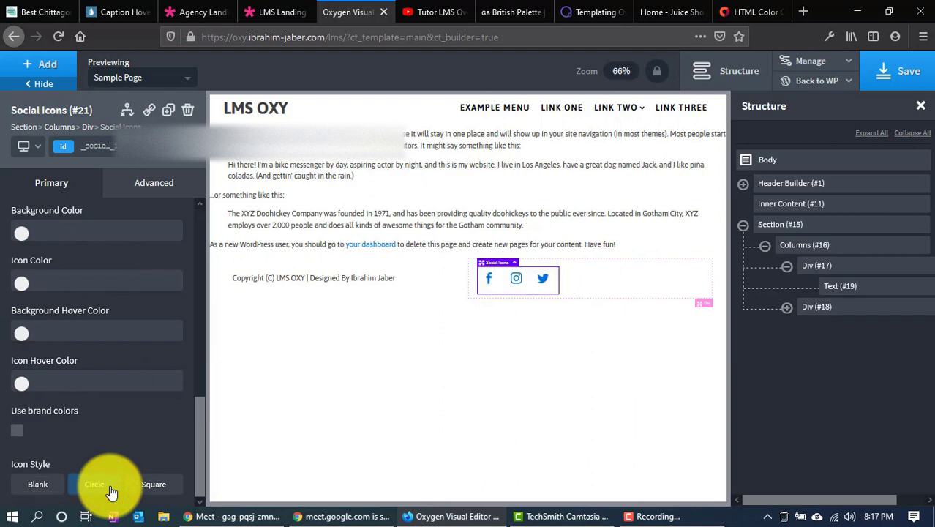
left_click(27, 432)
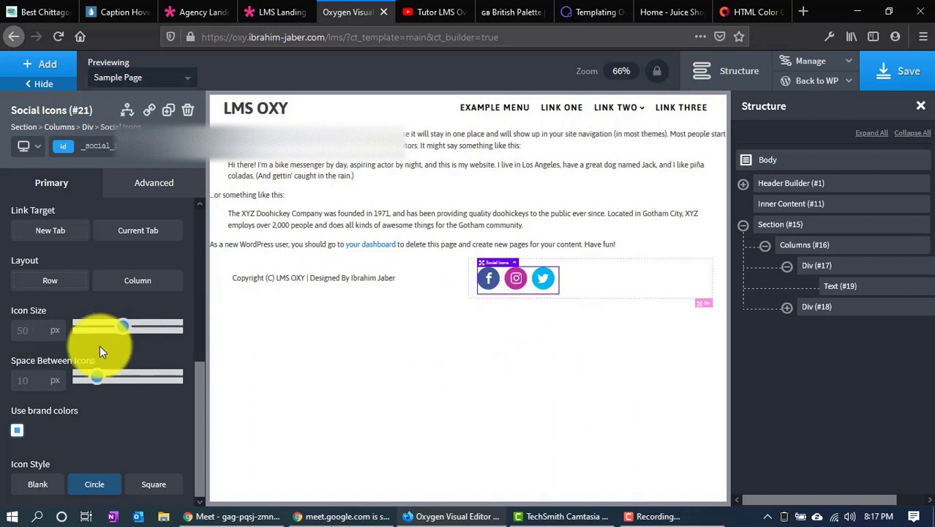
mouse_move(123, 325)
left_mouse_down()
mouse_move(121, 315)
mouse_move(104, 334)
mouse_move(100, 326)
mouse_move(106, 331)
left_mouse_up()
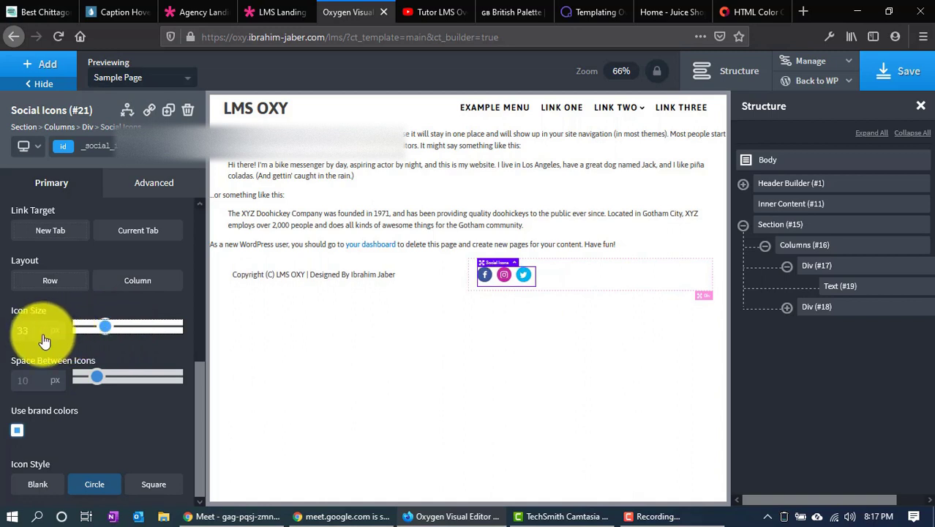
left_click(44, 334)
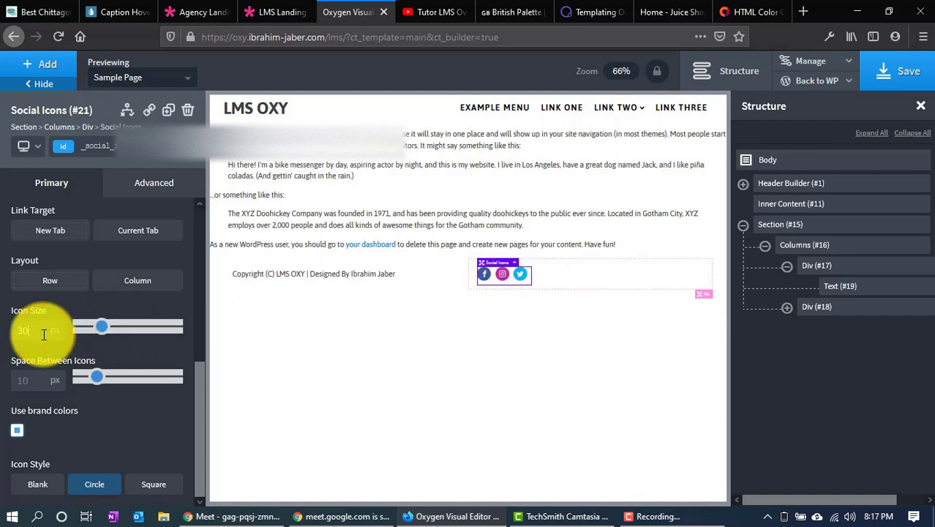
left_click(539, 340)
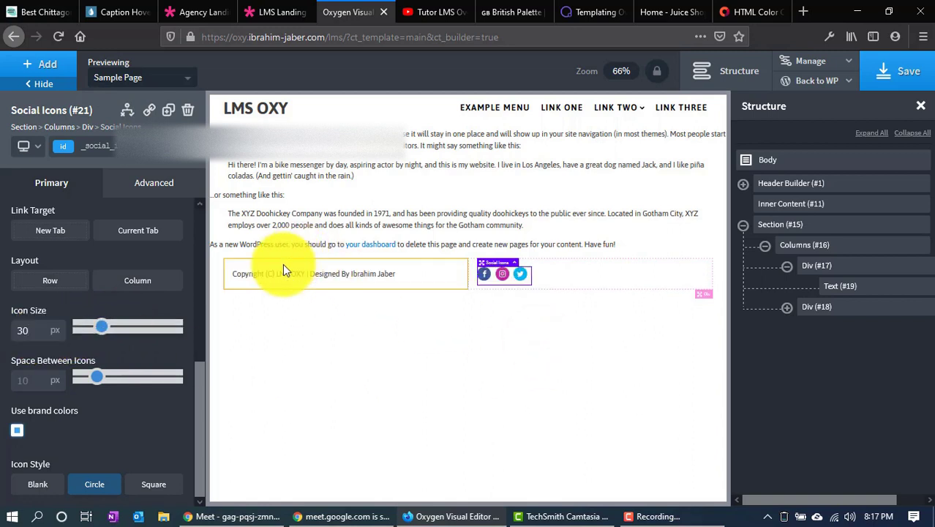
Align the items of the footer column holding the social icons to the right
left_click(779, 308)
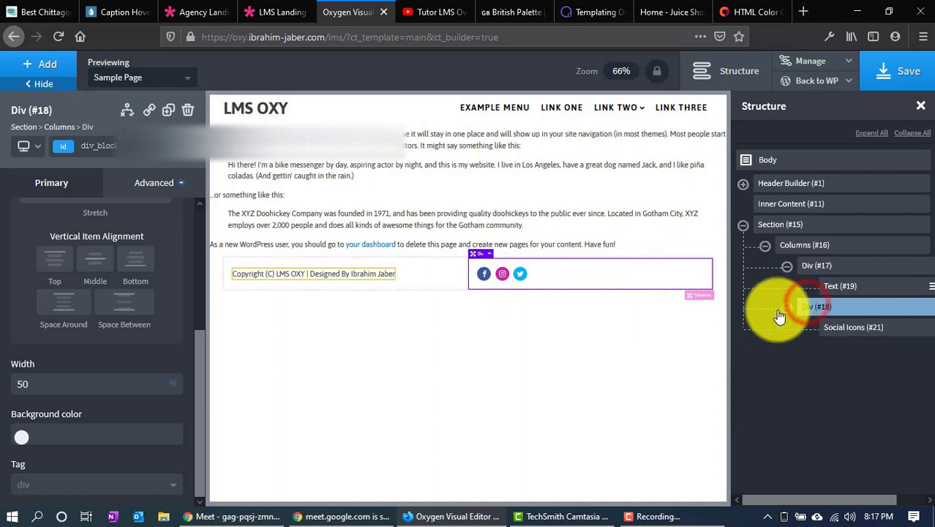
scroll(139, 366, "up", 3)
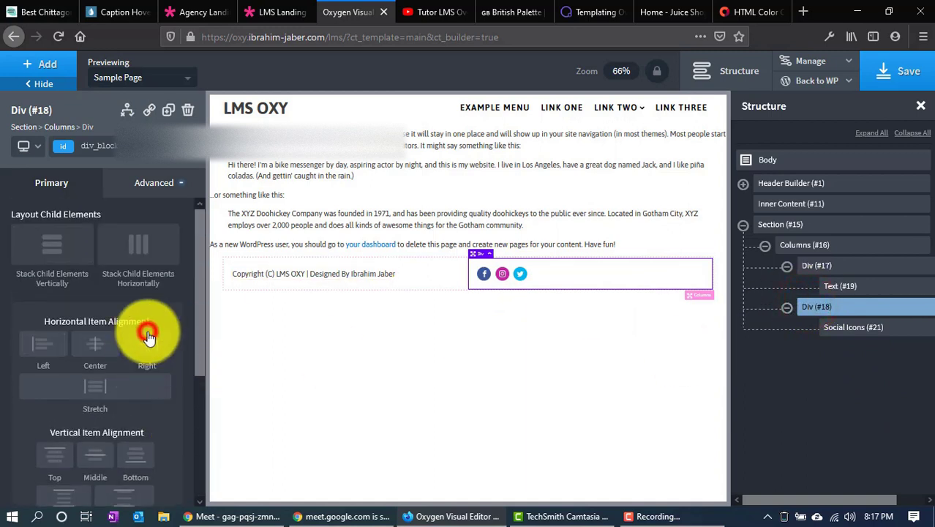
left_click(145, 342)
left_click(154, 347)
left_click(158, 353)
left_click(158, 353)
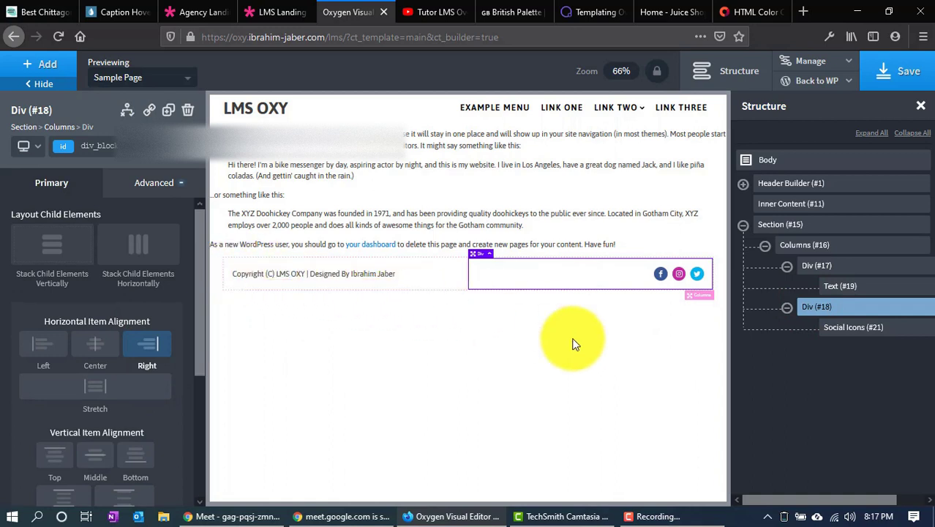
Turn off the brand colors for the social icons in the second footer column
left_click(662, 273)
scroll(102, 329, "down", 5)
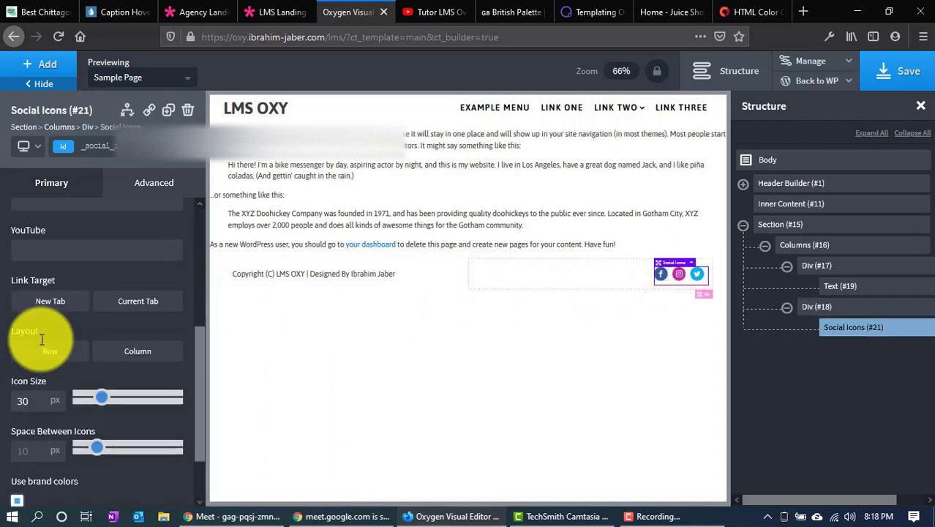
left_click(17, 430)
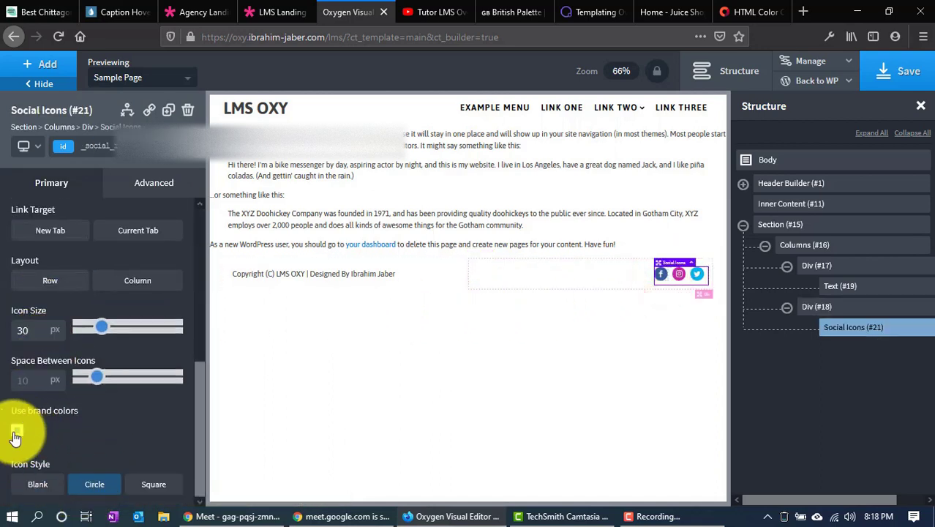
left_click(16, 431)
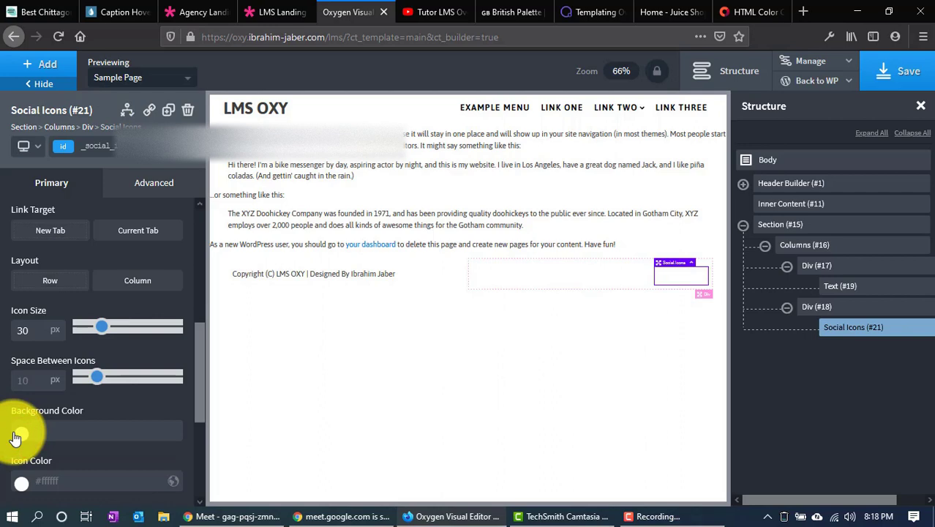
scroll(125, 424, "down", 3)
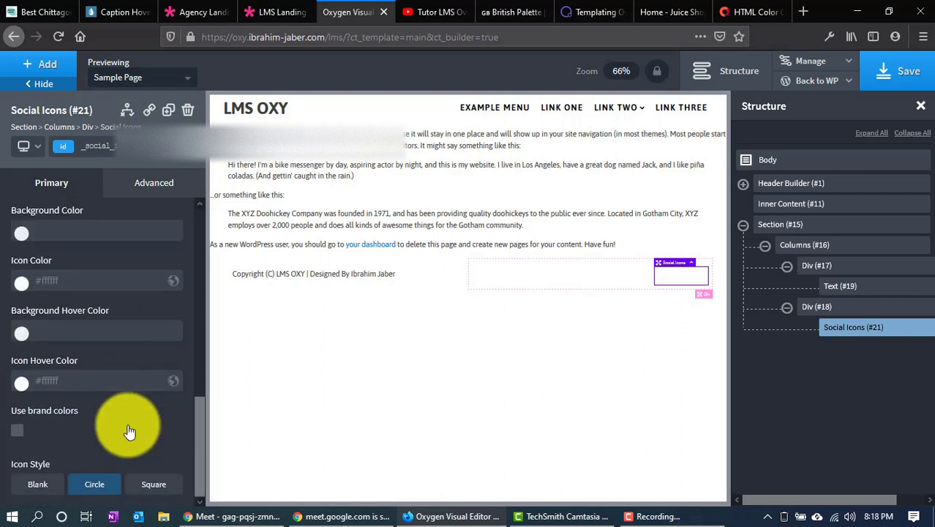
scroll(54, 412, "up", 7)
scroll(54, 412, "down", 3)
scroll(55, 412, "down", 1)
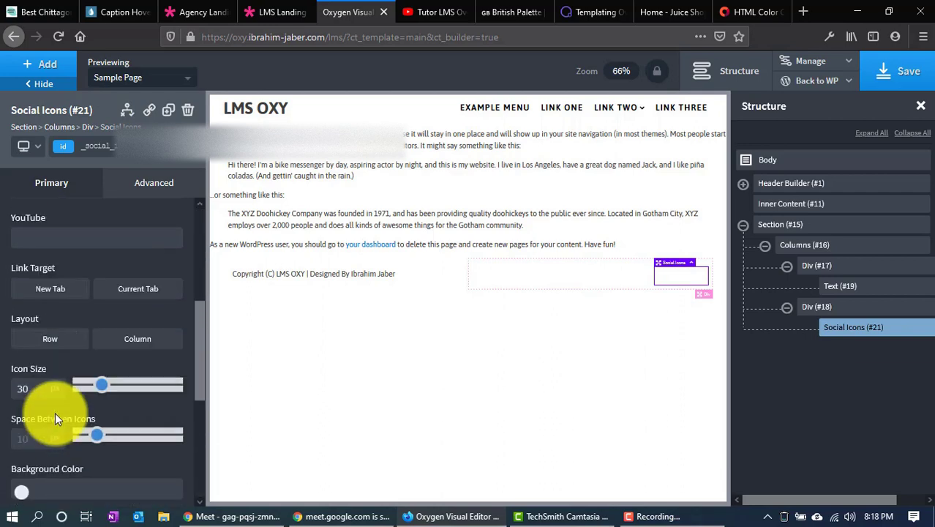
scroll(60, 414, "down", 5)
scroll(44, 395, "up", 8)
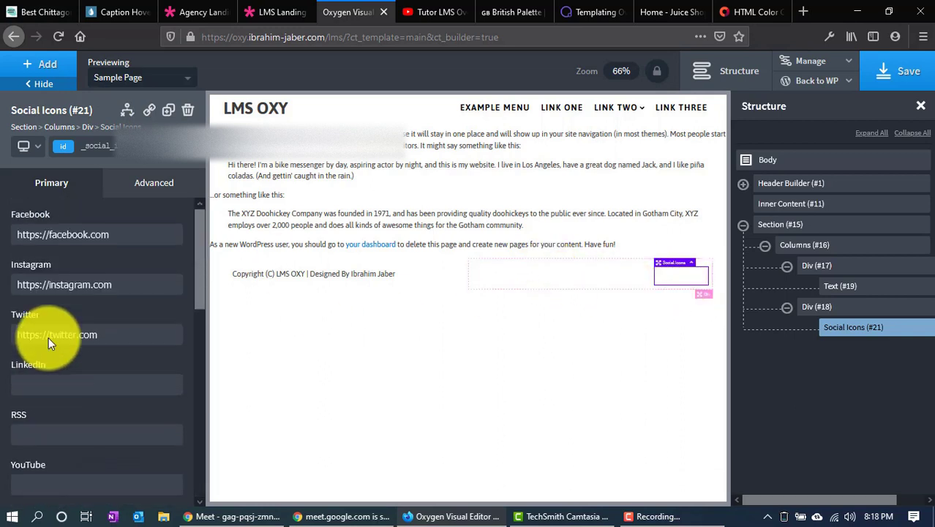
scroll(44, 388, "down", 8)
Color the footer's social icons red (#ff0000) on a black (#000000) background
left_click(22, 324)
left_click(125, 313)
left_click(22, 375)
left_click(39, 428)
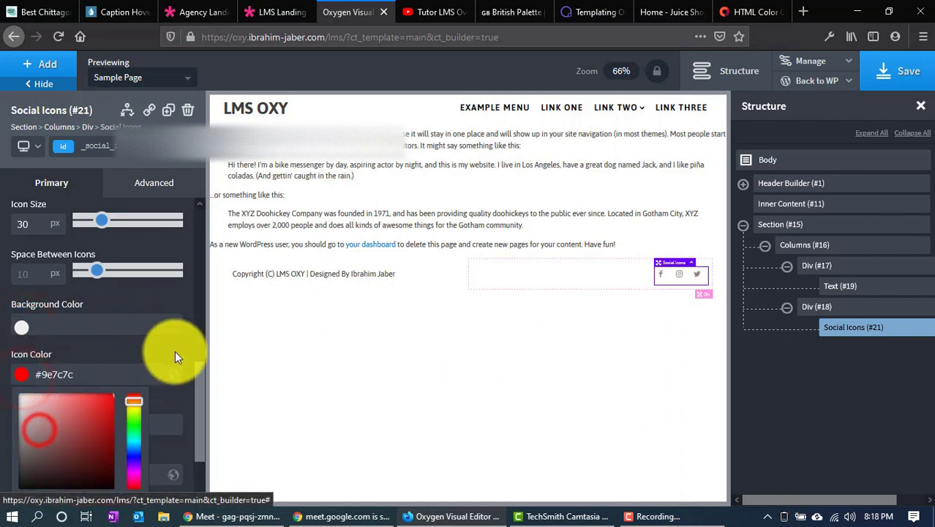
left_click(636, 319)
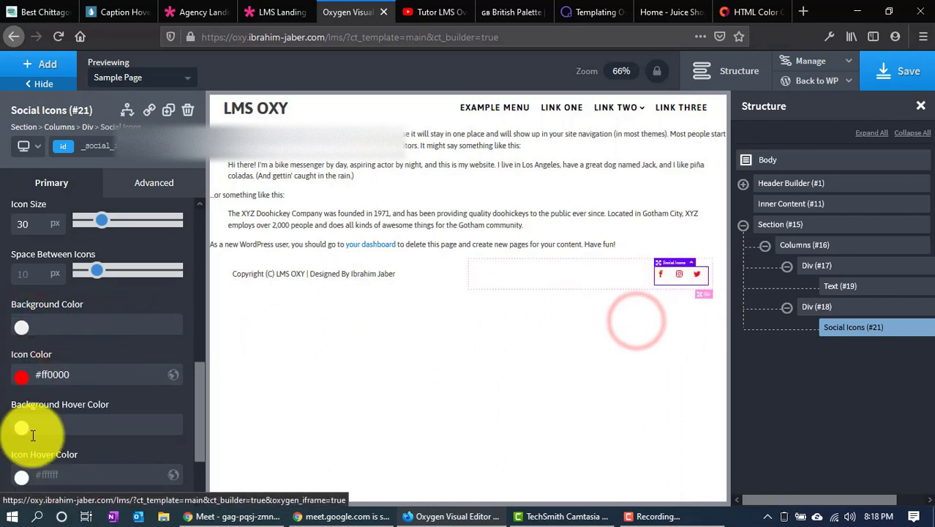
left_click(22, 324)
left_click_drag(75, 375, 94, 455)
left_click(512, 363)
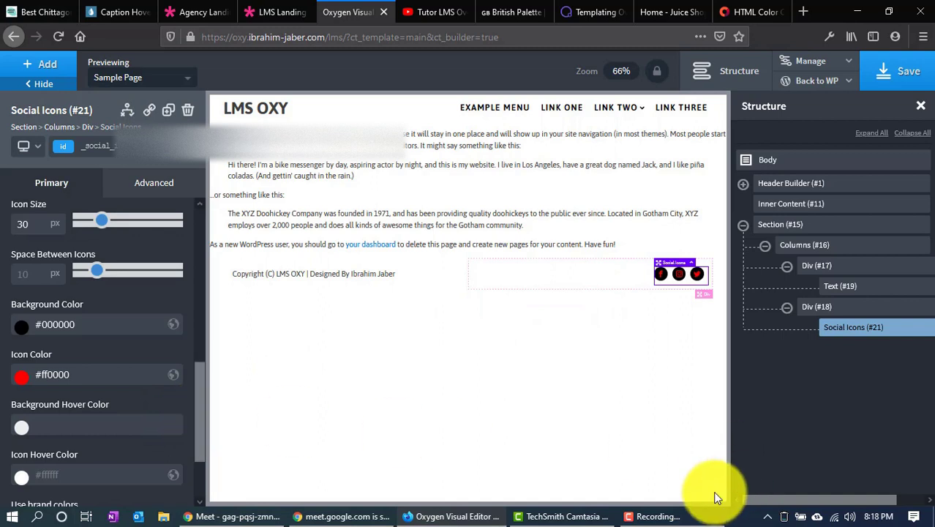
Delete the Social Icons component from the second footer column and add a single Icon component in its place
left_click_drag(757, 500, 923, 483)
left_click(917, 327)
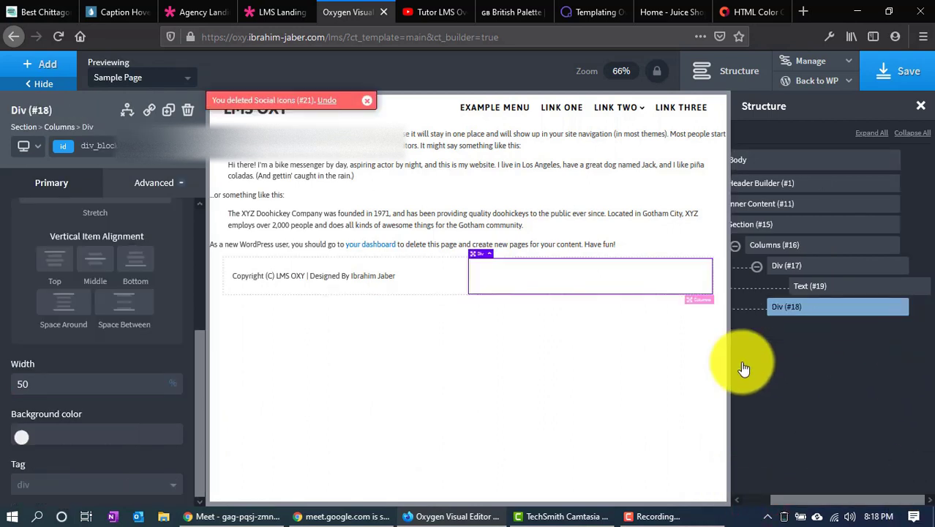
left_click(30, 64)
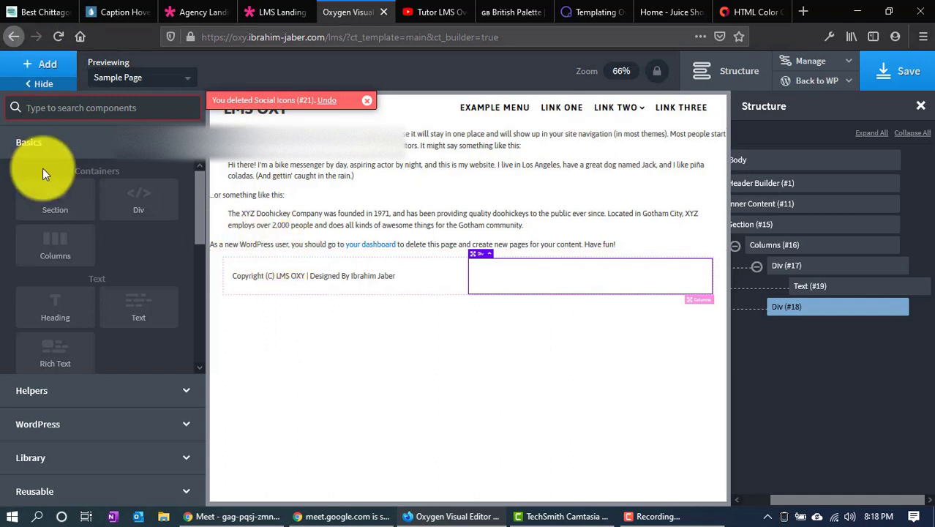
type("icon")
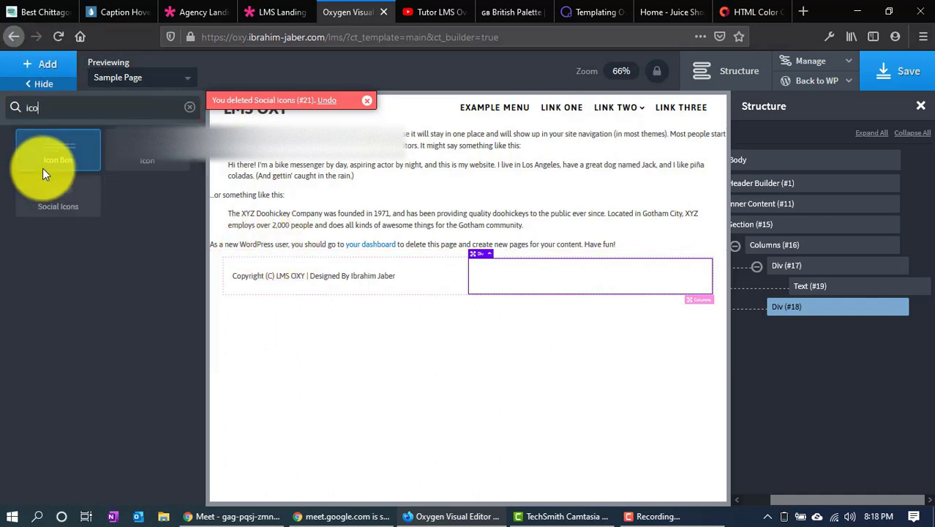
left_click(174, 161)
Replace the thumbs-up symbol of the footer icon with facebook-square from the Font Awesome set
left_click(87, 330)
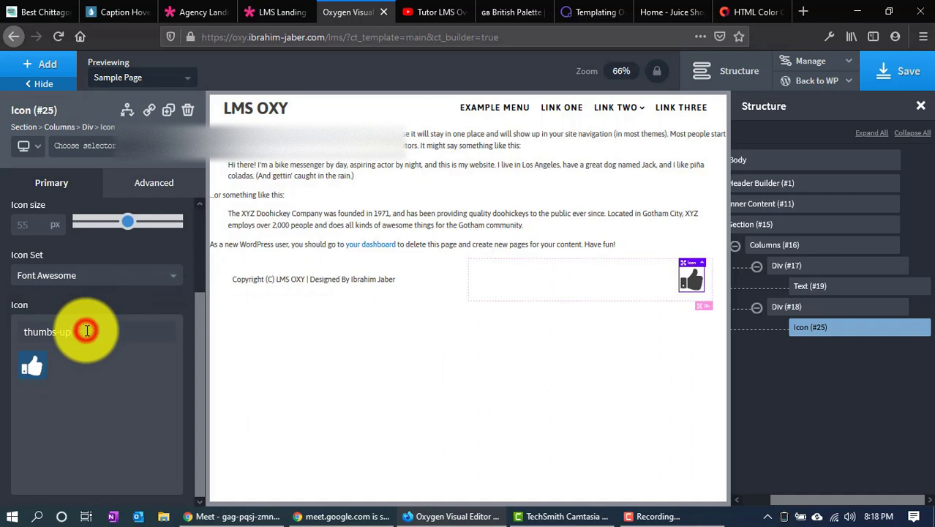
left_click_drag(86, 330, 12, 315)
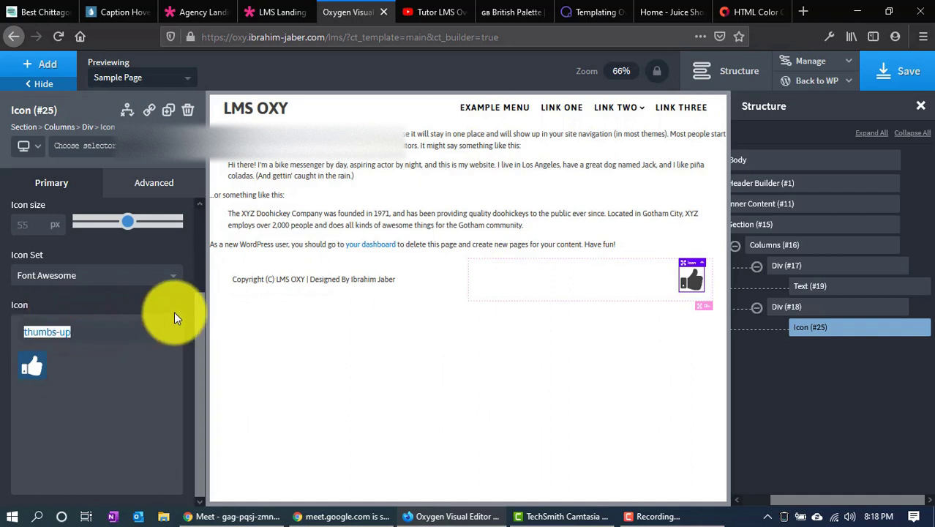
type("ffce")
key("BackSpace")
key("BackSpace")
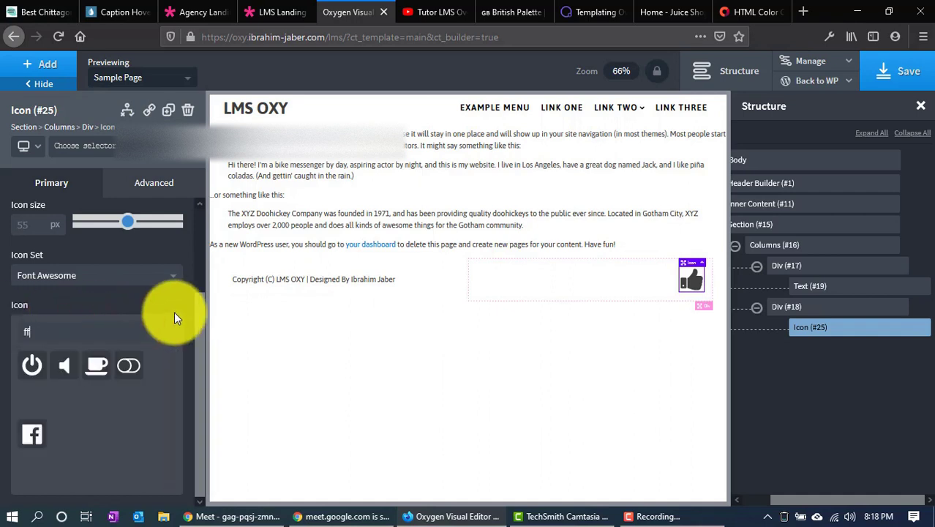
key("BackSpace")
type("ace")
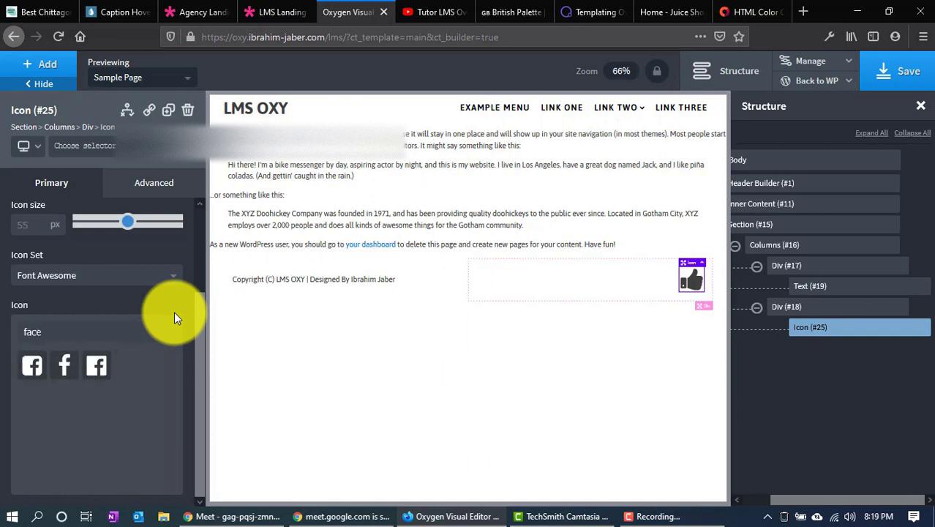
left_click(31, 365)
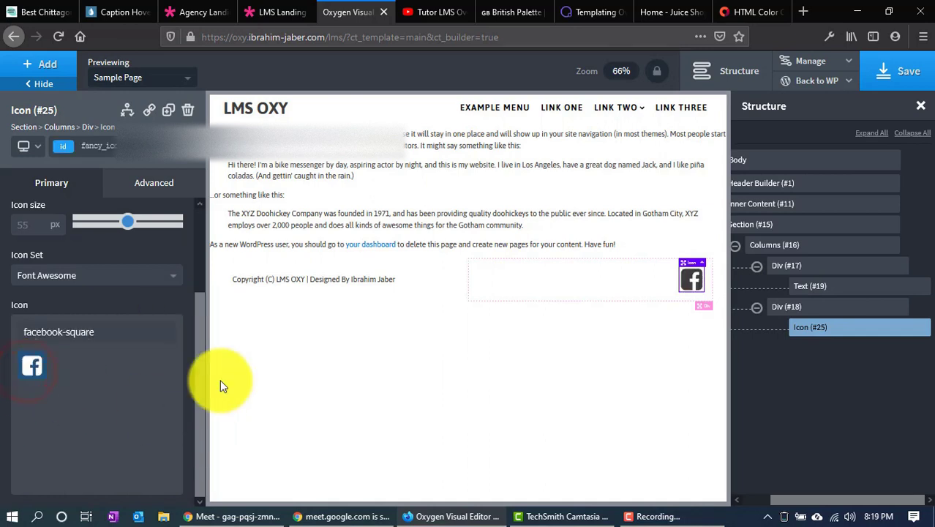
Set the Facebook icon's color to bright green (#00ff55)
scroll(88, 329, "up", 3)
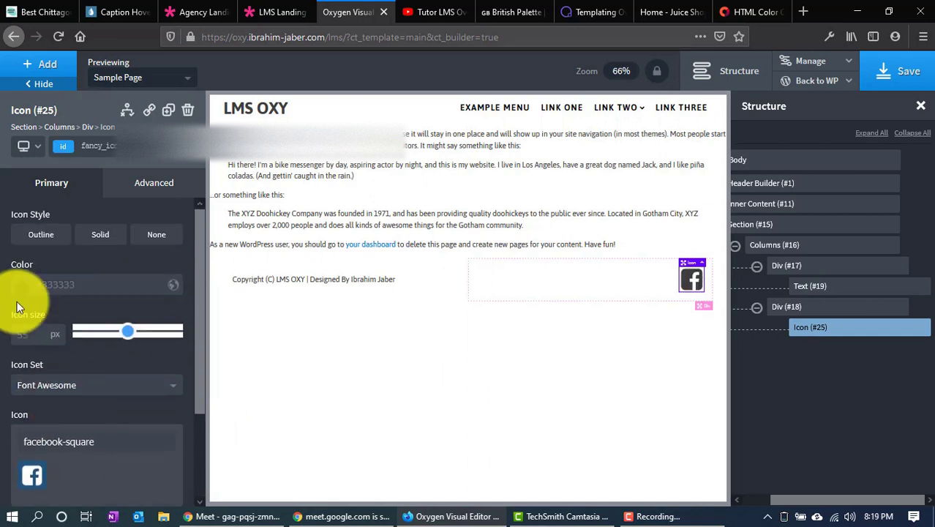
left_click(23, 283)
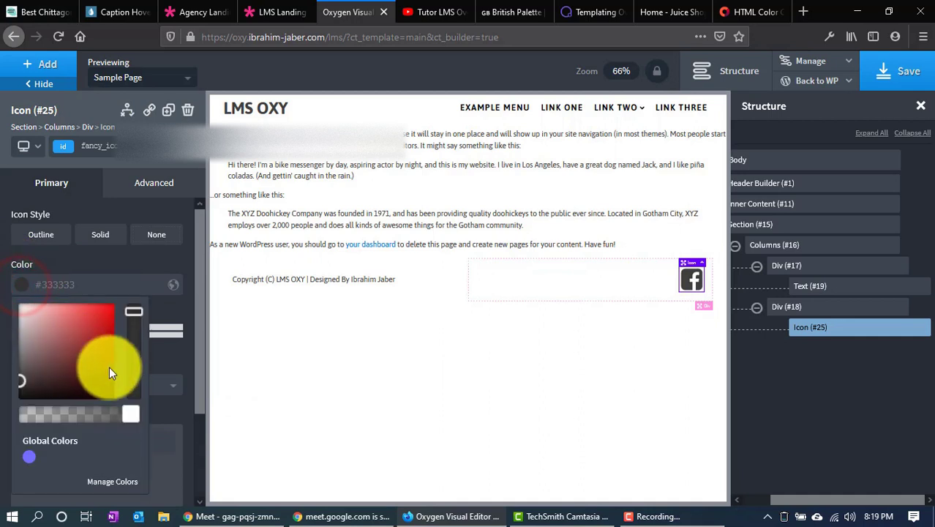
left_click(133, 312)
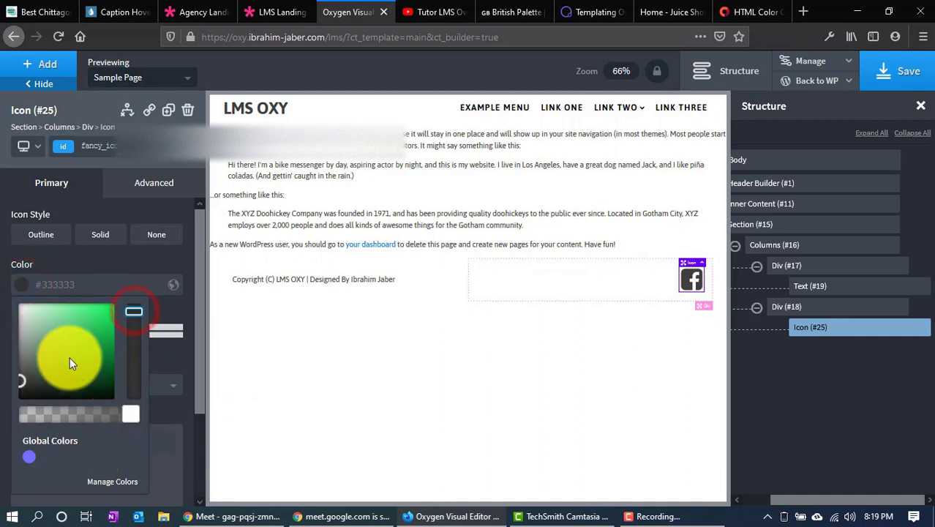
left_click_drag(77, 356, 127, 283)
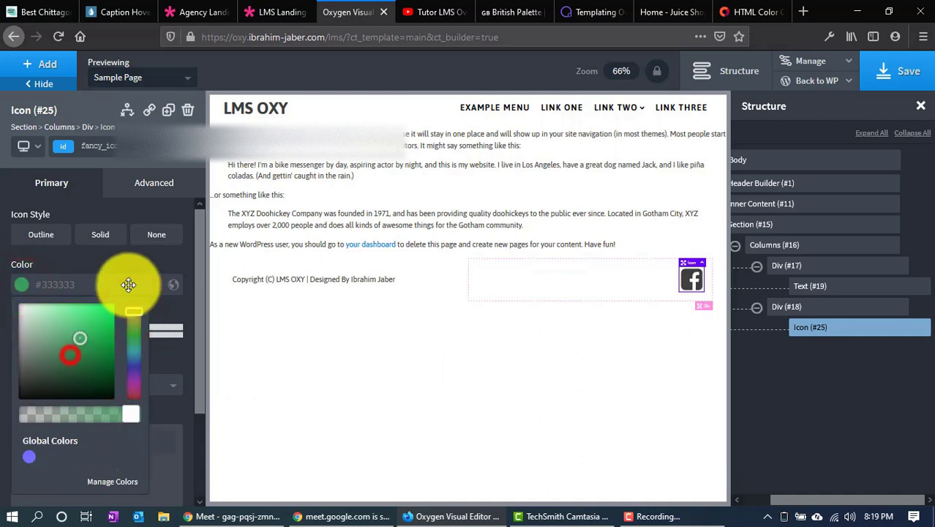
left_click(173, 262)
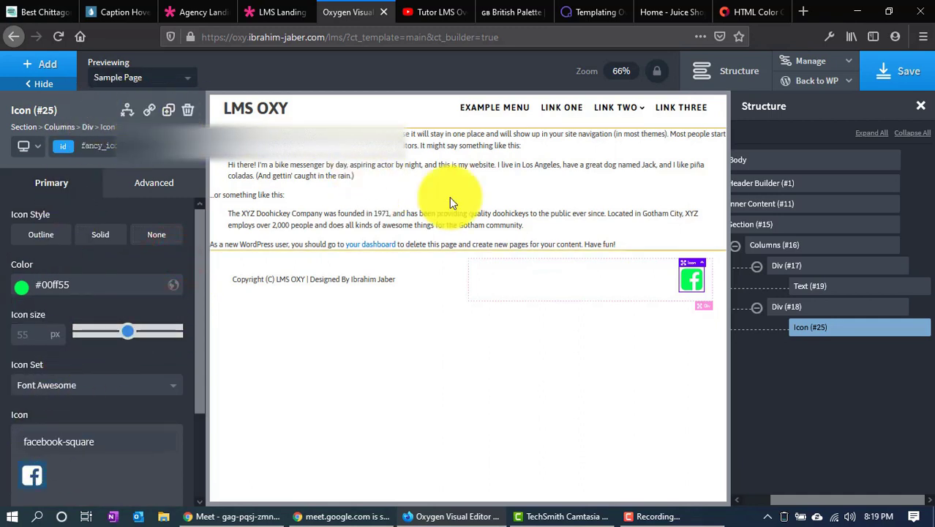
left_click(151, 114)
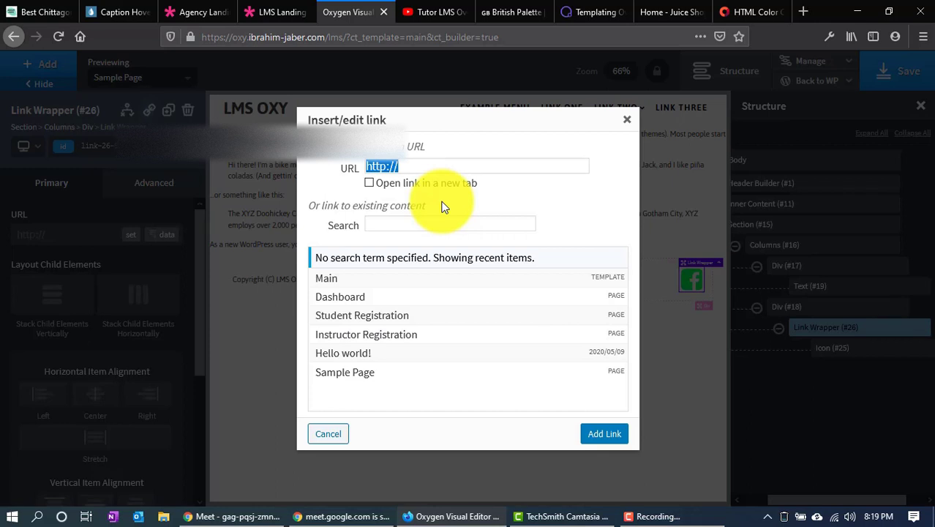
key("End")
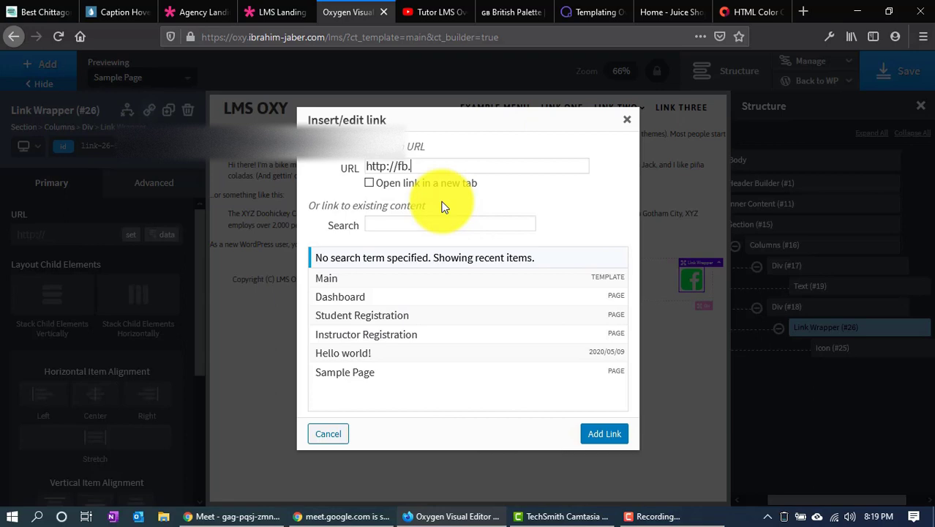
left_click(617, 432)
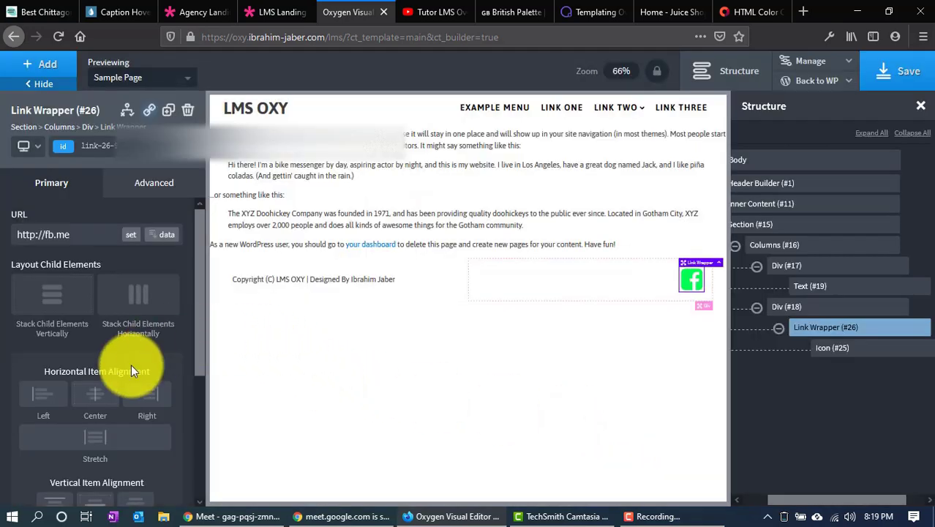
Set the size of the linked Facebook icon to 30 px
left_click(828, 350)
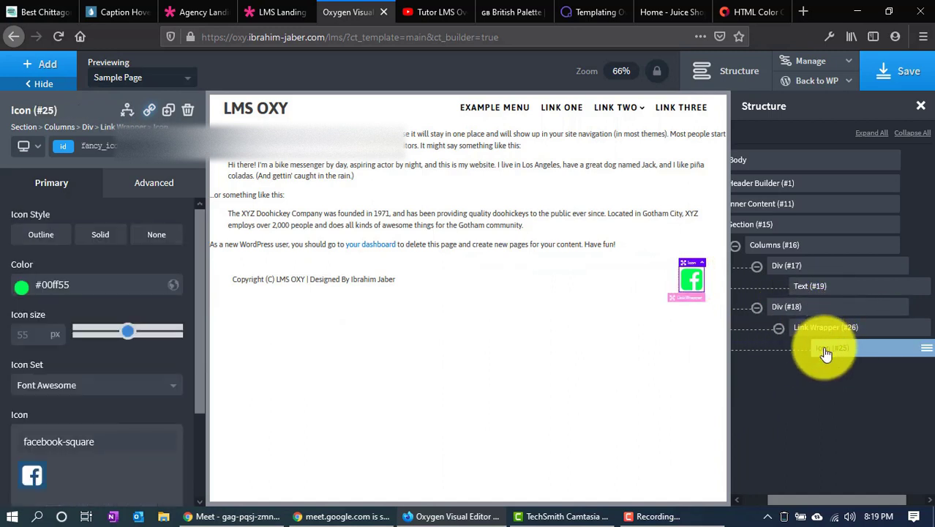
left_click(41, 334)
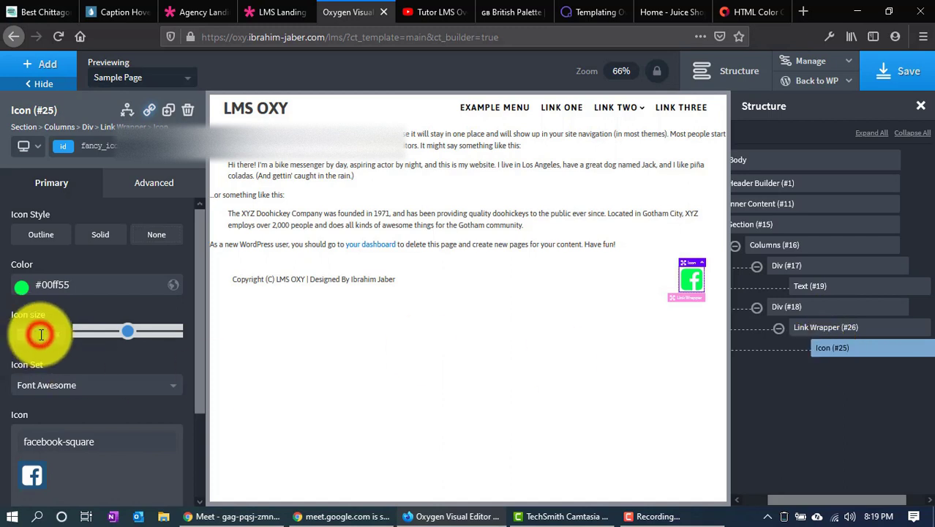
type("30")
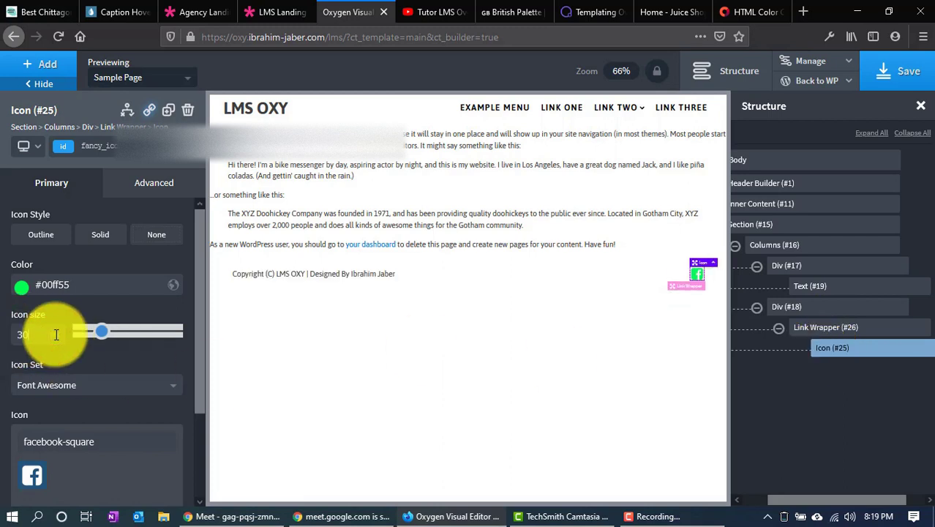
Collapse the Facebook icon's link wrapper in the structure and duplicate it twice within the second footer column
left_click(808, 327)
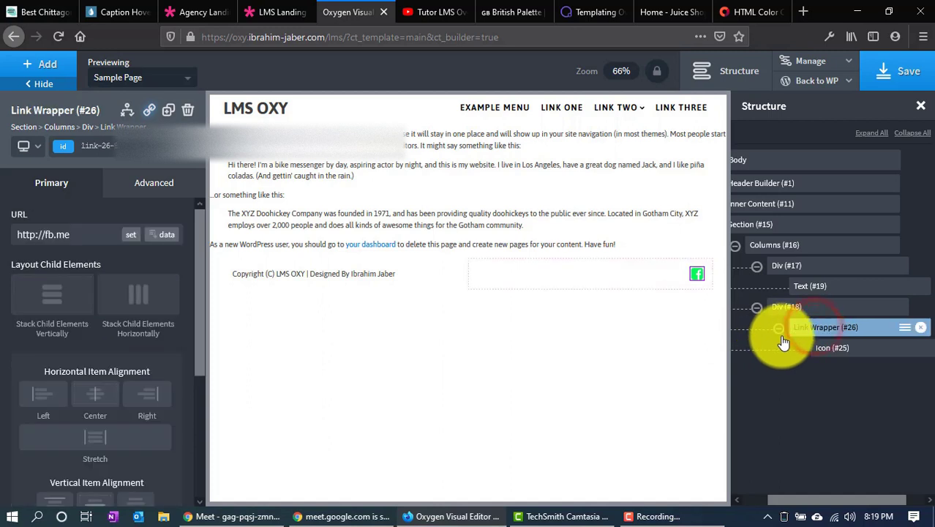
left_click(777, 328)
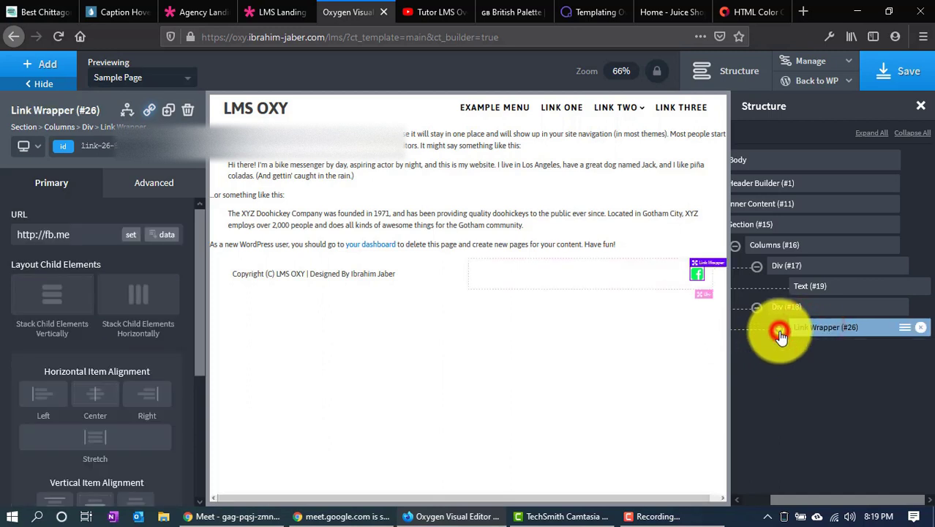
left_click(165, 115)
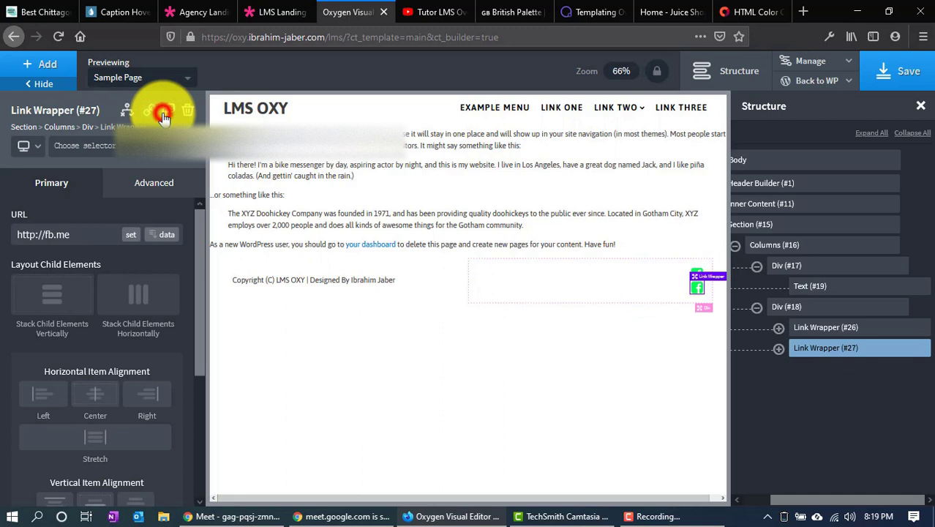
left_click(165, 114)
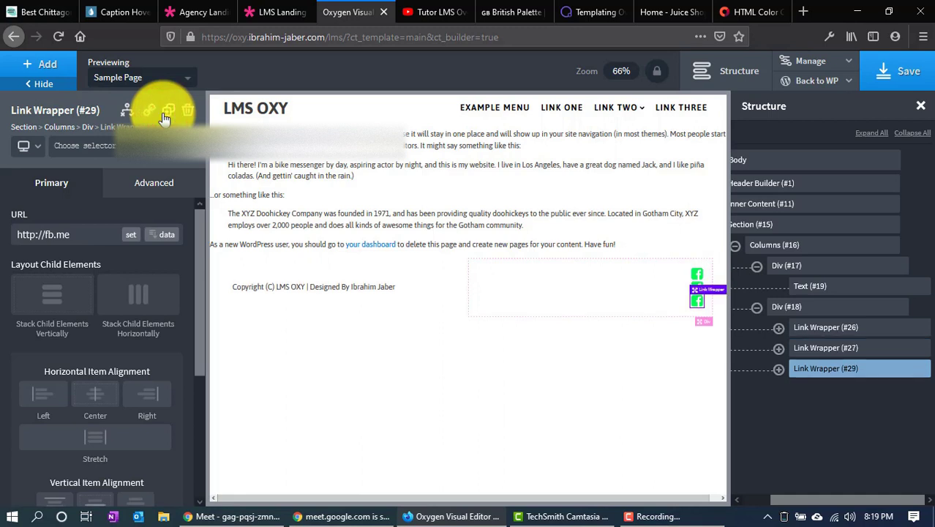
Stack the three linked icons in the second footer column horizontally
left_click(509, 292)
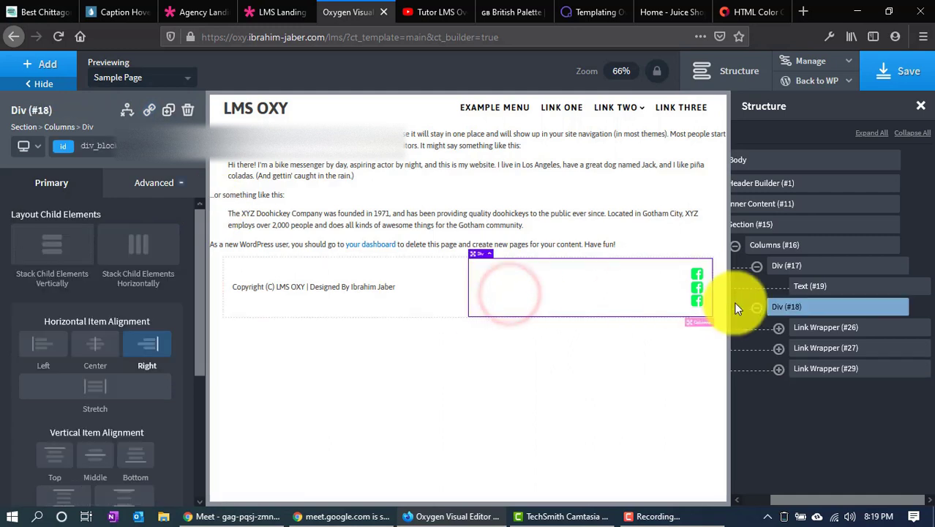
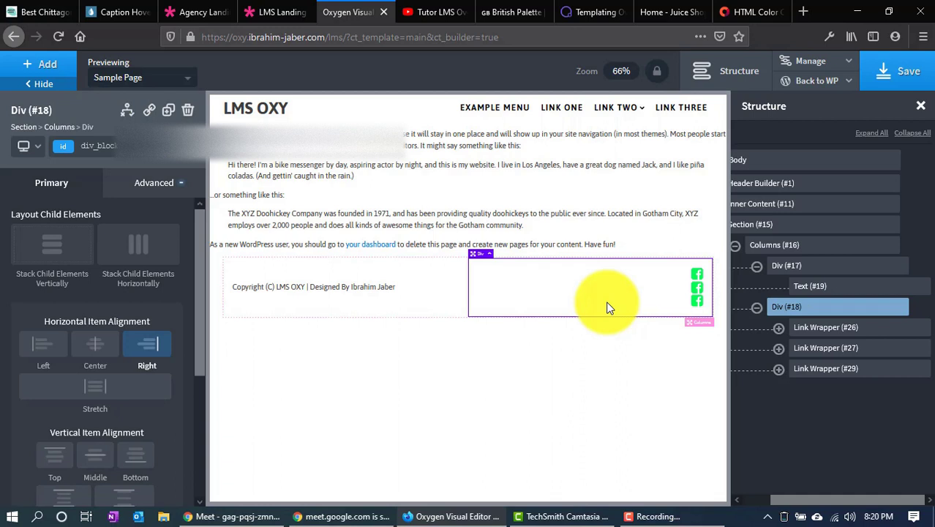
left_click(123, 256)
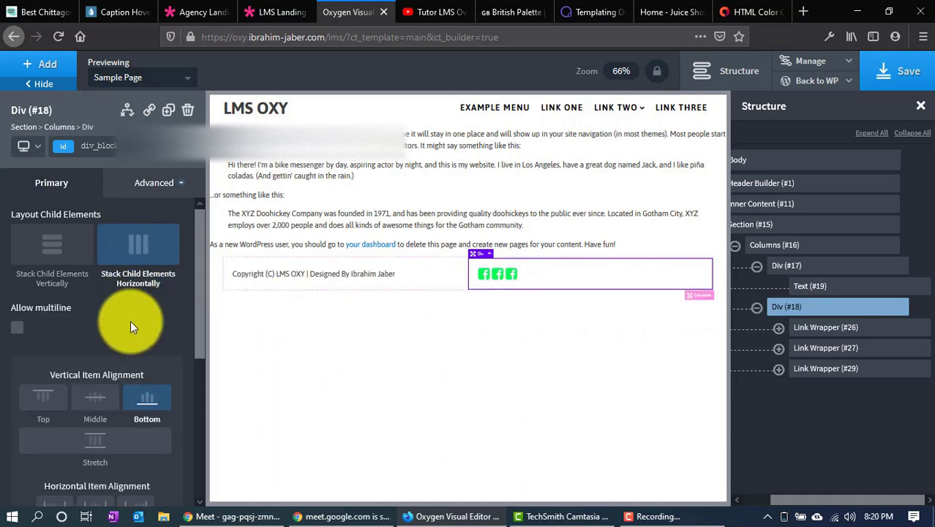
Keep the linked icons in the second footer column stacked horizontally and align them to the right
scroll(131, 323, "down", 3)
scroll(131, 327, "up", 2)
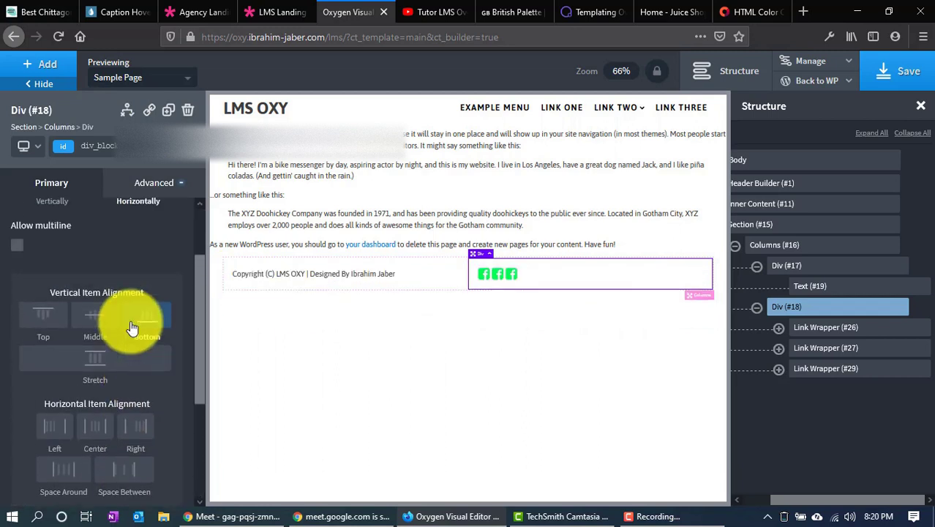
scroll(52, 240, "up", 1)
left_click(131, 242)
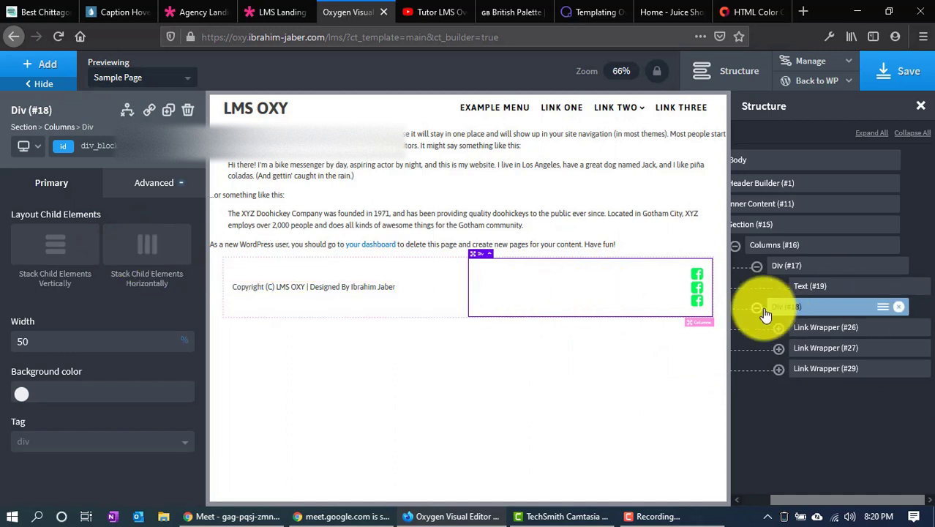
left_click(131, 258)
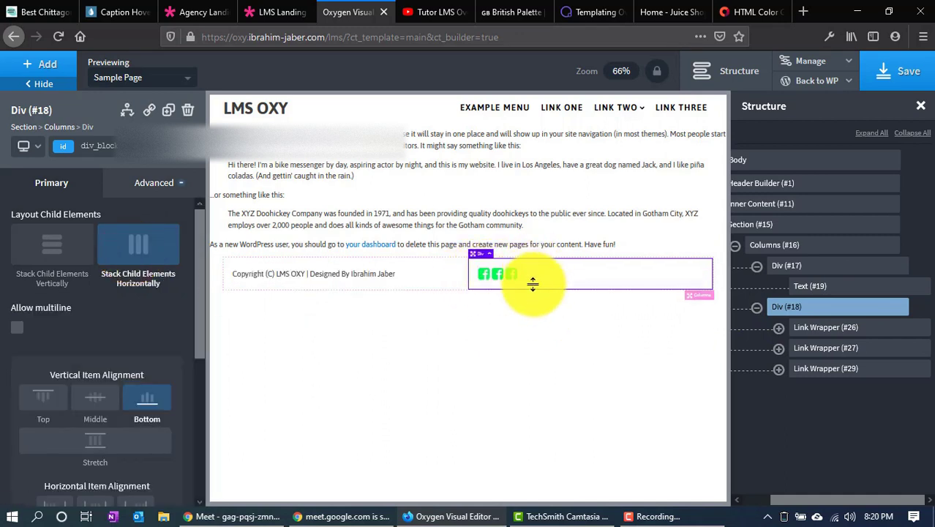
scroll(88, 398, "down", 2)
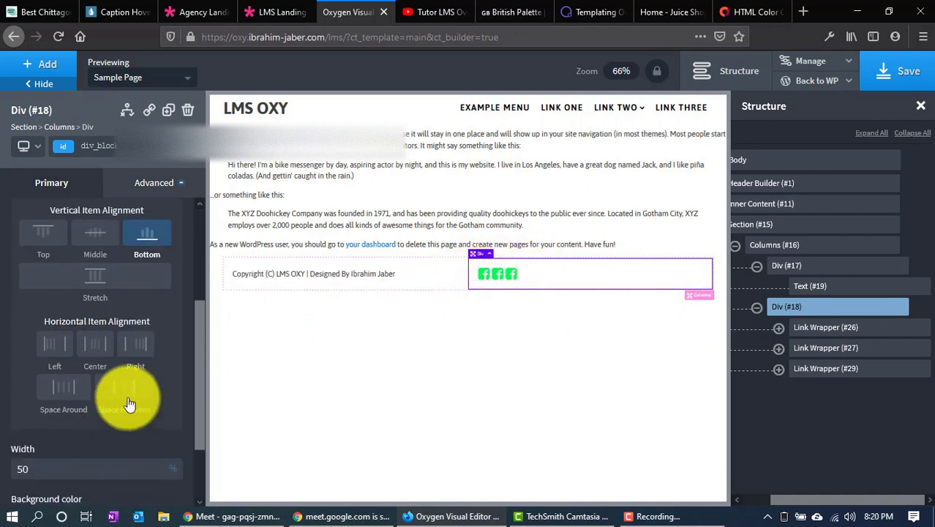
left_click(142, 348)
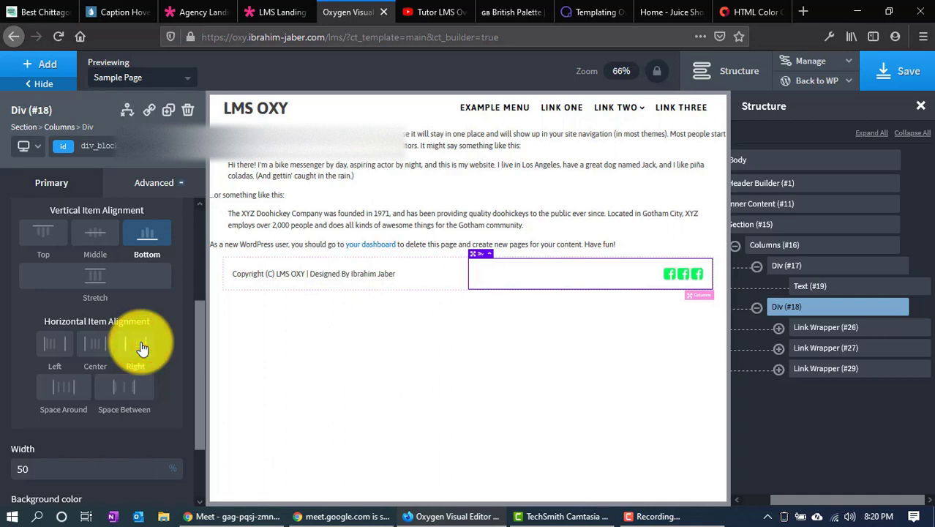
Change the color of the second linked icon in the footer to #00ffd0
left_click(778, 348)
left_click(841, 373)
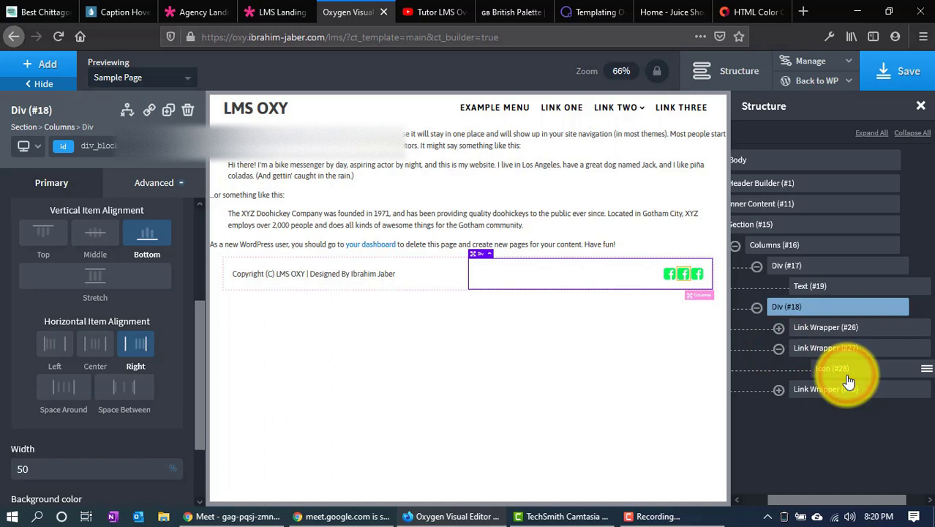
scroll(151, 255, "up", 3)
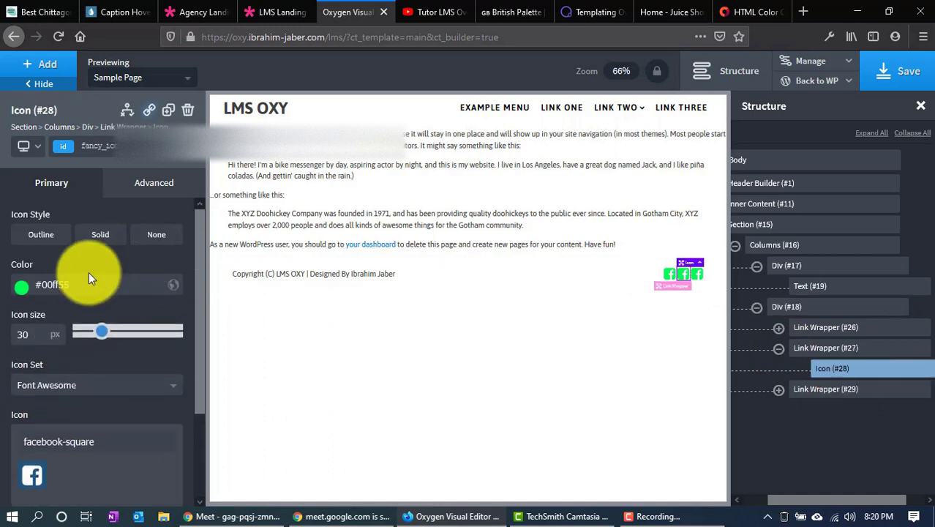
left_click_drag(74, 286, 10, 291)
left_click(21, 286)
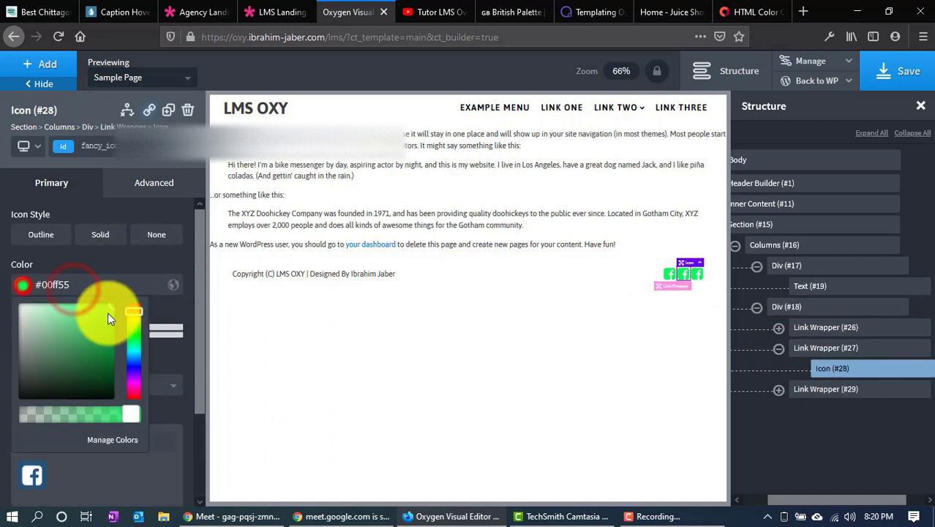
left_click(134, 352)
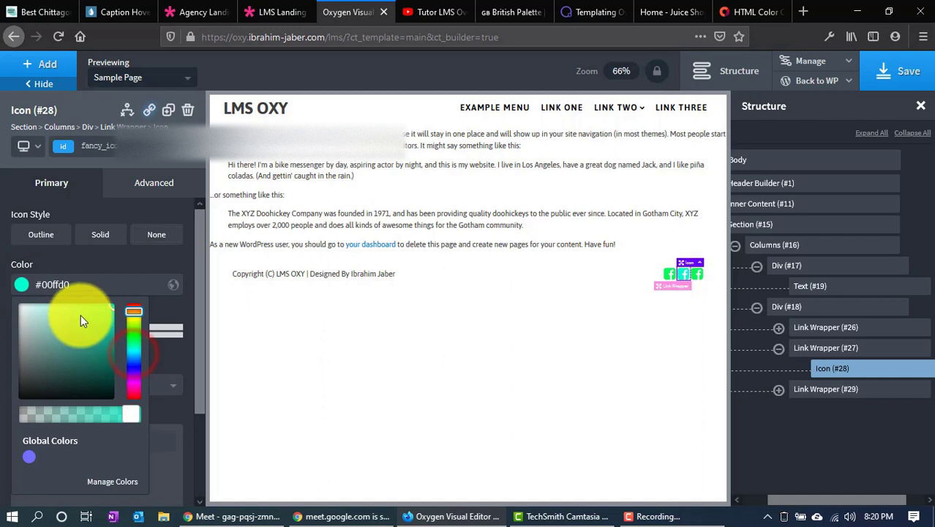
left_click(164, 256)
Replace the second linked icon's Facebook symbol with the Twitter bird from the Font Awesome set
scroll(126, 333, "down", 3)
left_click_drag(109, 329, 1, 320)
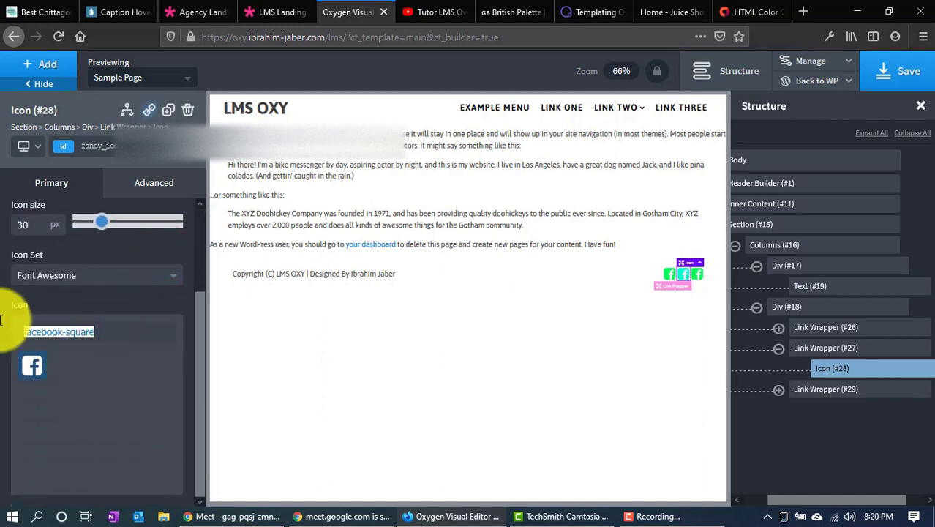
type("ttwi")
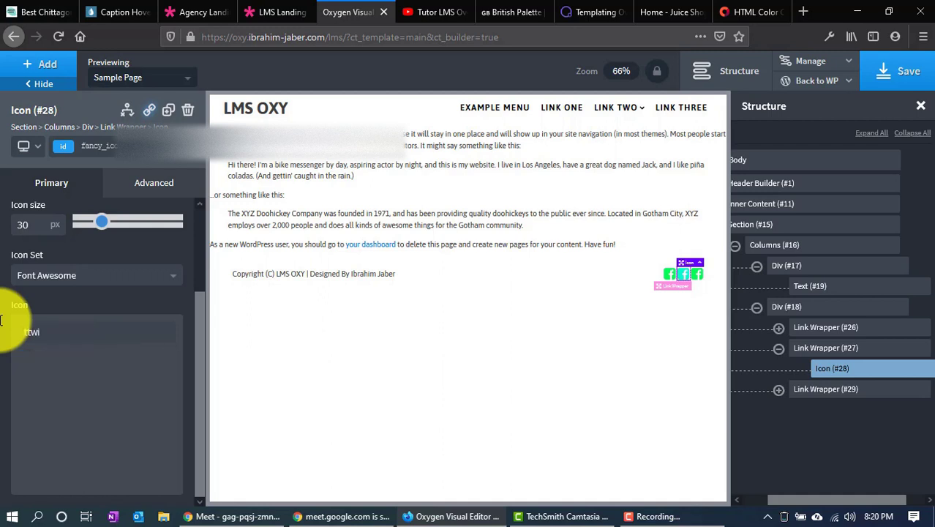
key("BackSpace")
key("BackSpace")
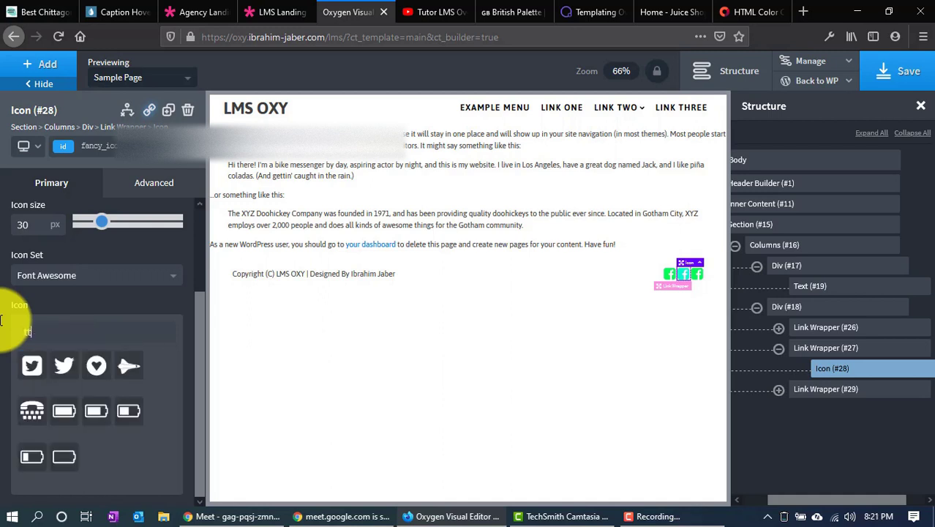
key("BackSpace")
type("w")
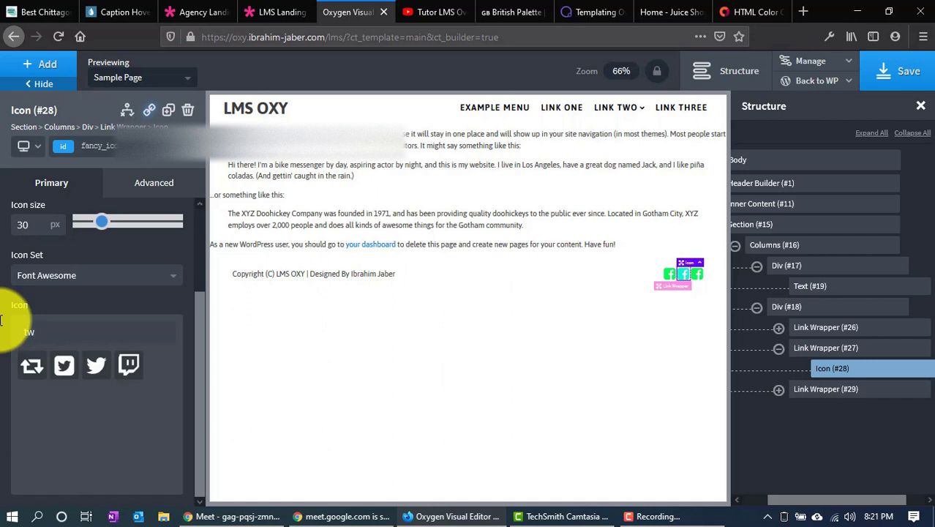
left_click(79, 368)
Replace the third linked icon's Facebook symbol with the Font Awesome instagram icon
mouse_move(694, 277)
left_mouse_down()
mouse_move(703, 278)
mouse_move(692, 276)
left_mouse_up()
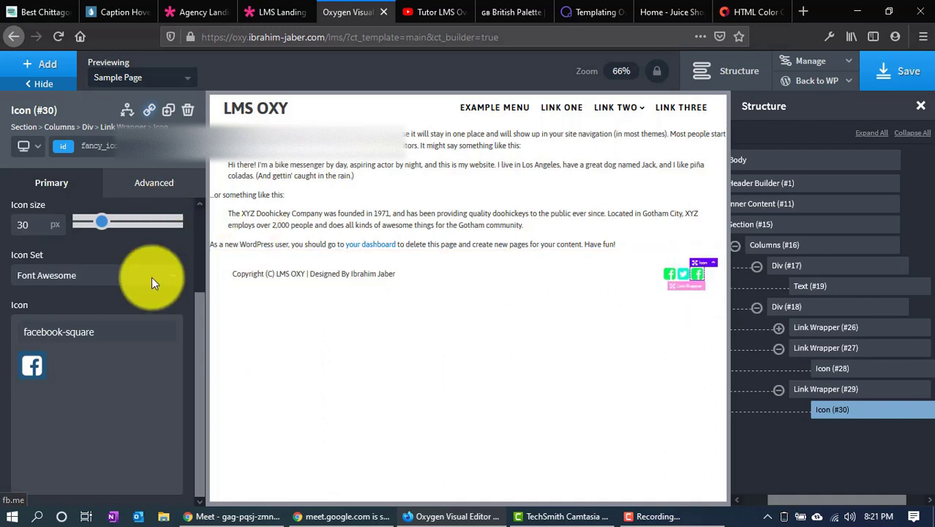
left_click_drag(111, 333, 4, 332)
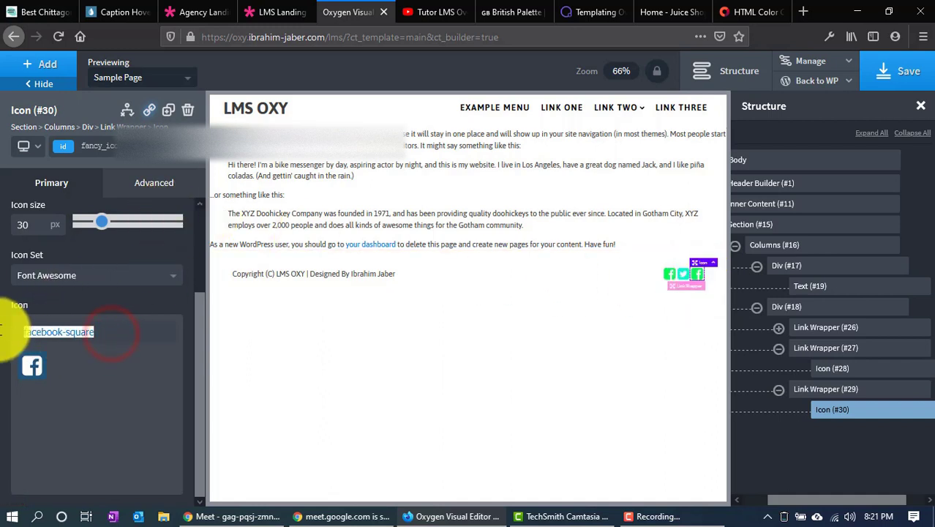
key("BackSpace")
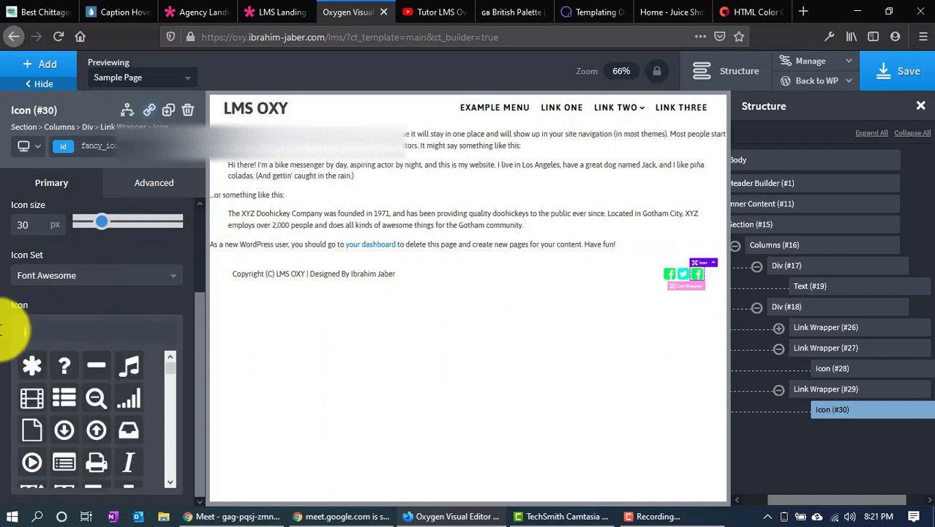
type("ista")
key("BackSpace")
key("BackSpace")
type("=")
key("BackSpace")
key("BackSpace")
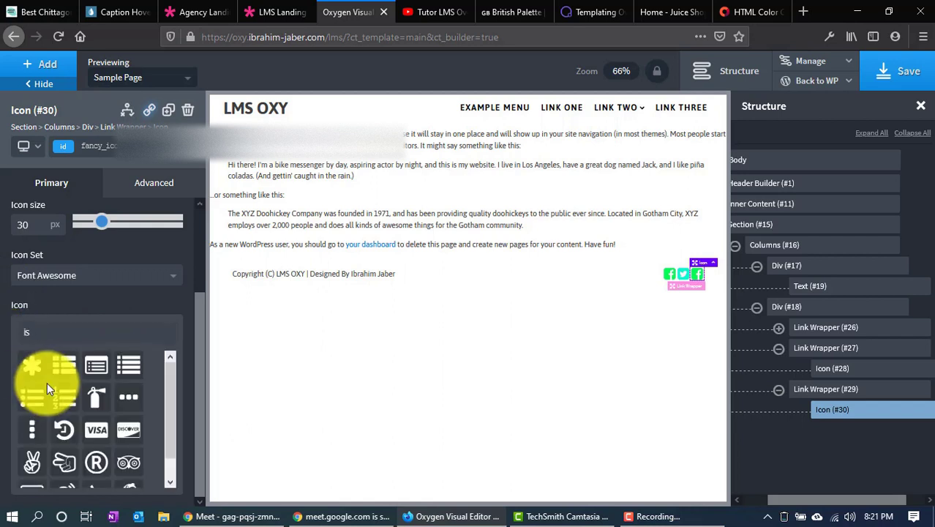
type("nstagram")
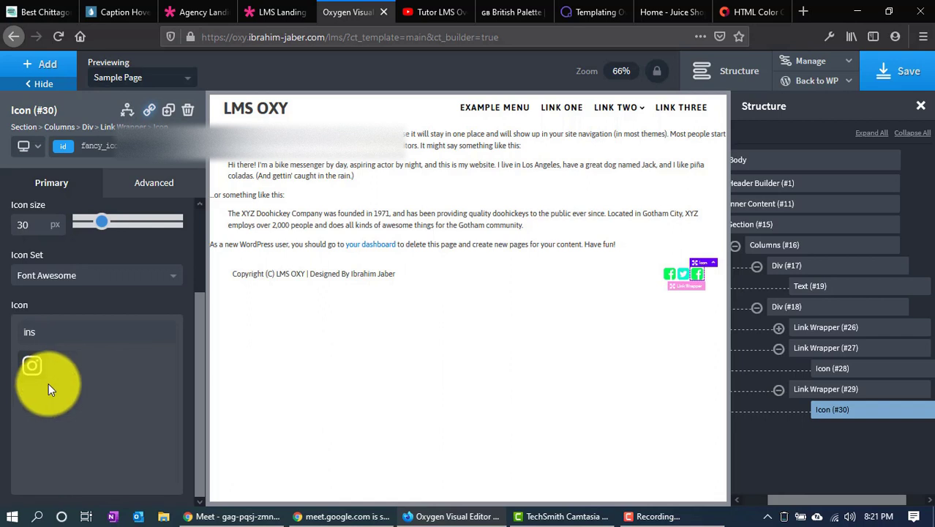
Change the color of the Instagram icon in the footer to red #ff000c
scroll(64, 234, "up", 3)
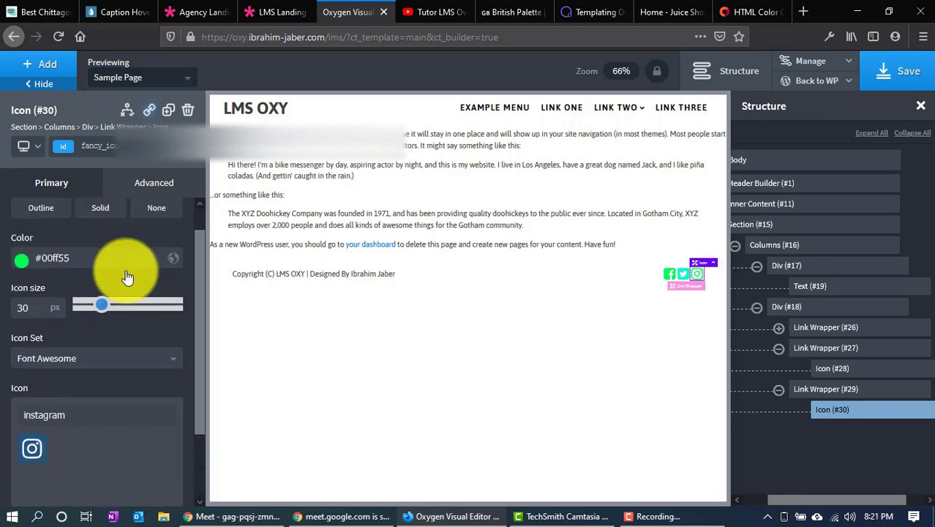
left_click(27, 288)
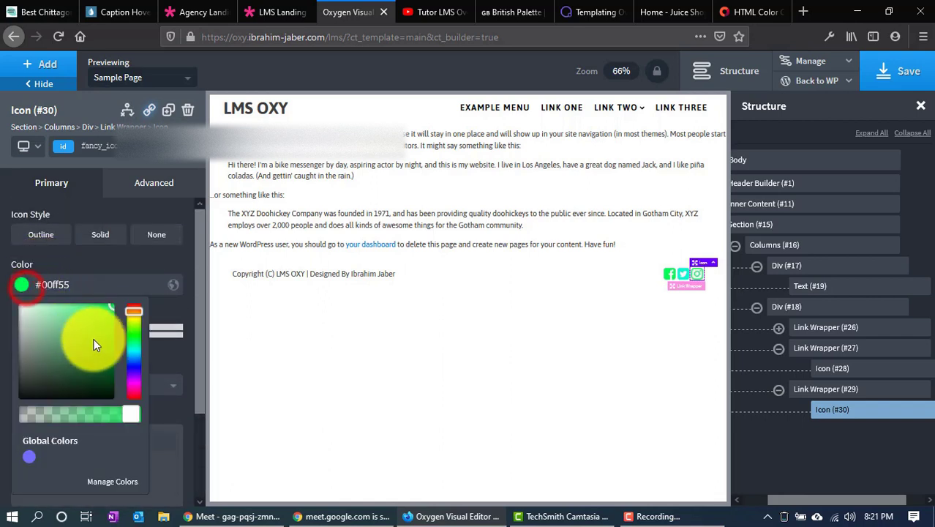
left_click(132, 395)
left_click(566, 356)
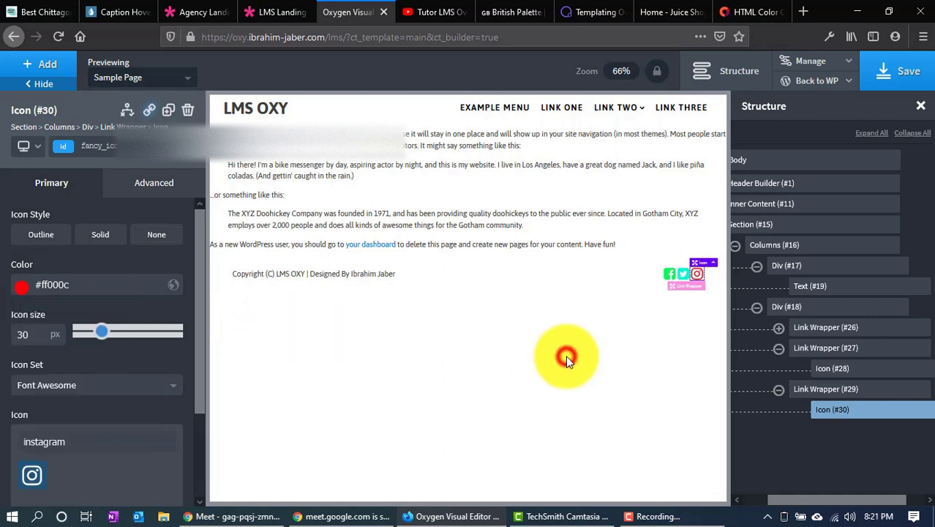
left_click(617, 316)
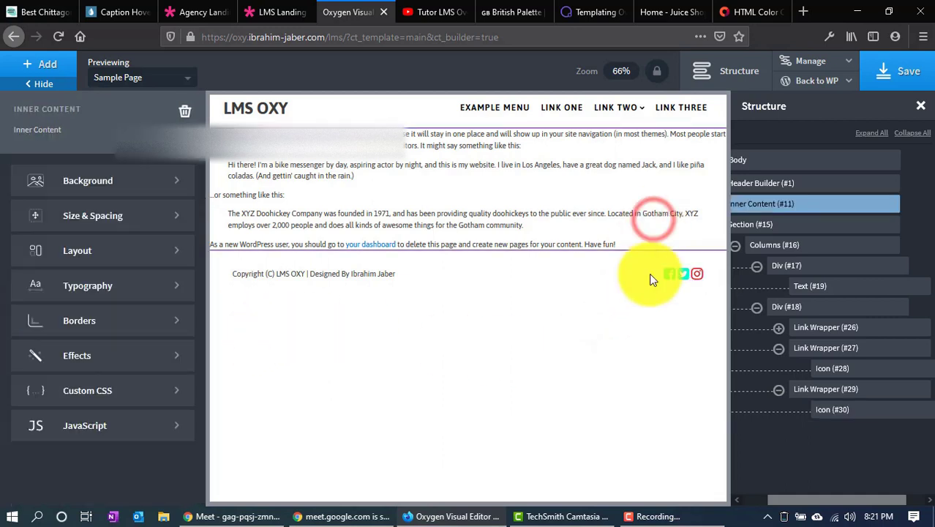
Delete all three icon link wrappers from the second footer column, leaving its div selected
left_click(777, 388)
left_click(778, 347)
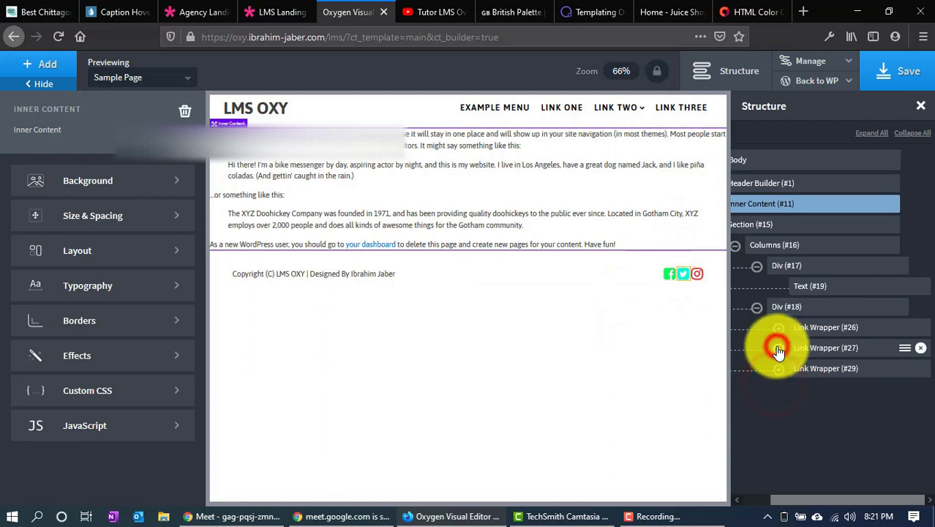
left_click(624, 275)
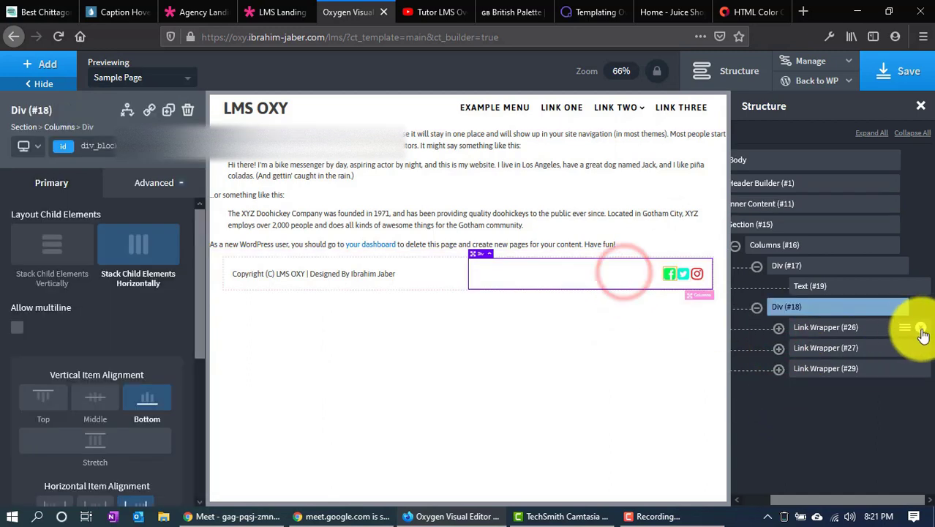
left_click(921, 329)
left_click(921, 329)
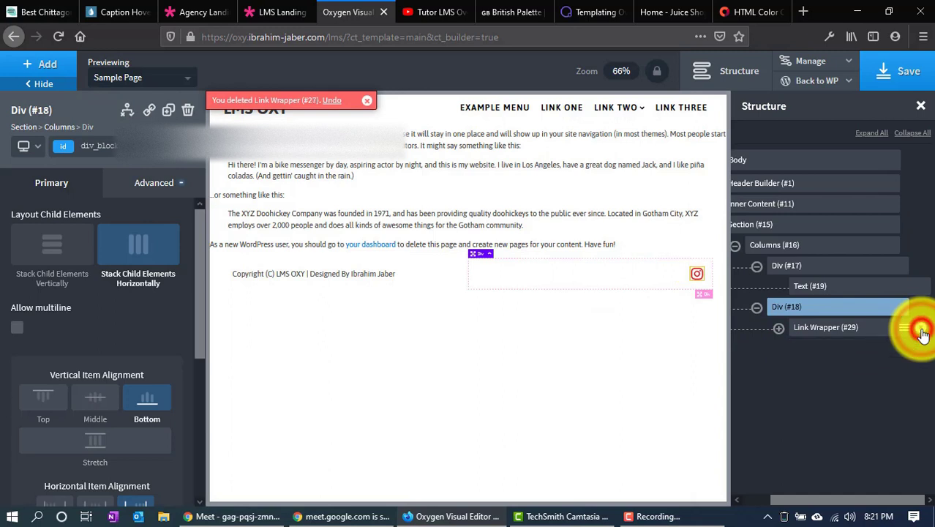
left_click(915, 328)
Add a Social Icons element to the empty second footer column
left_click(48, 64)
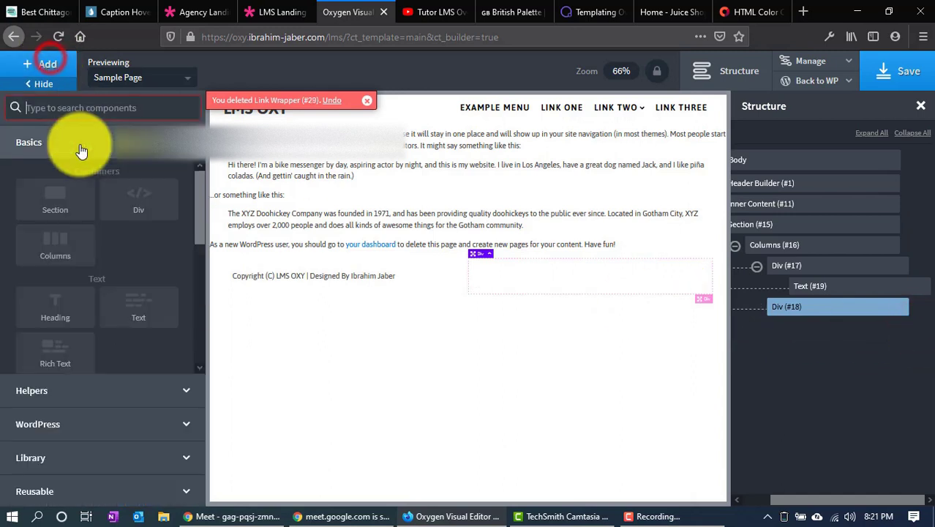
type("so")
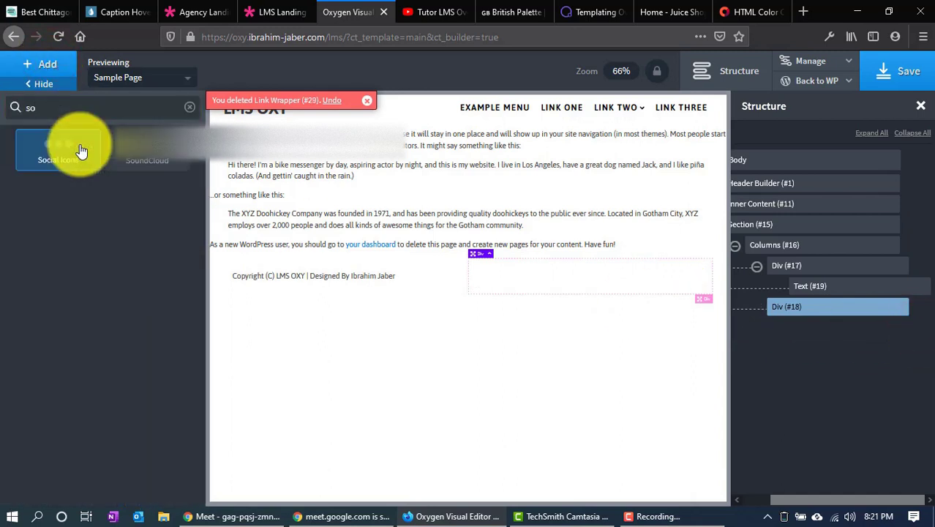
left_click(80, 149)
Style the footer's social icons as circles with brand colors and an icon size of 30 px
scroll(100, 261, "down", 10)
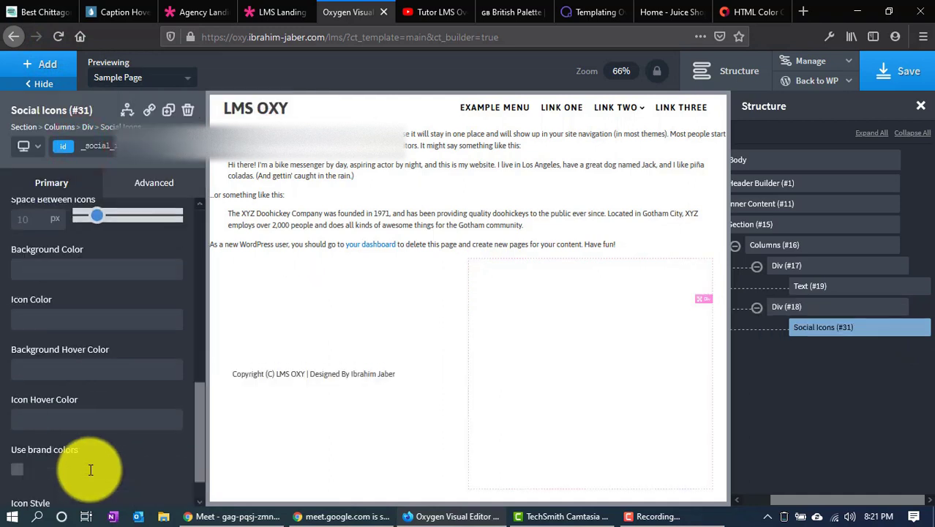
left_click(77, 486)
left_click(17, 430)
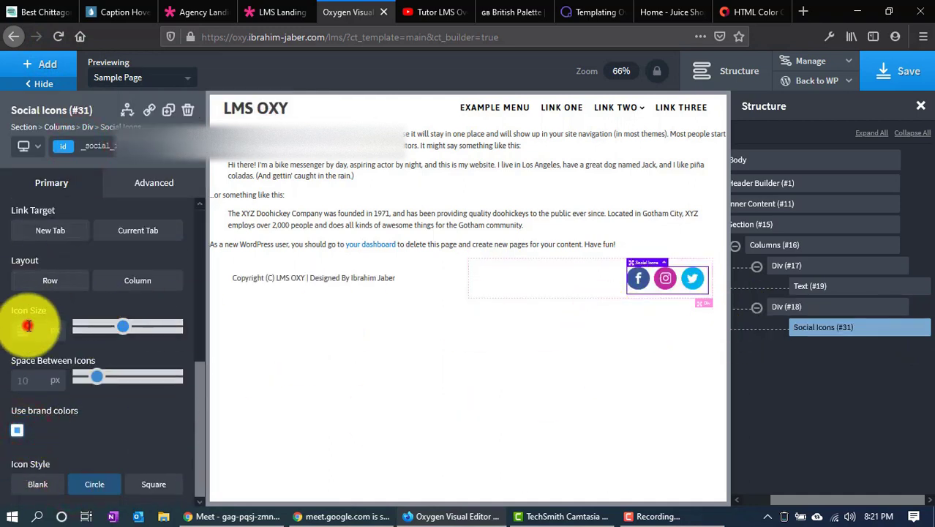
left_click(29, 326)
type("30")
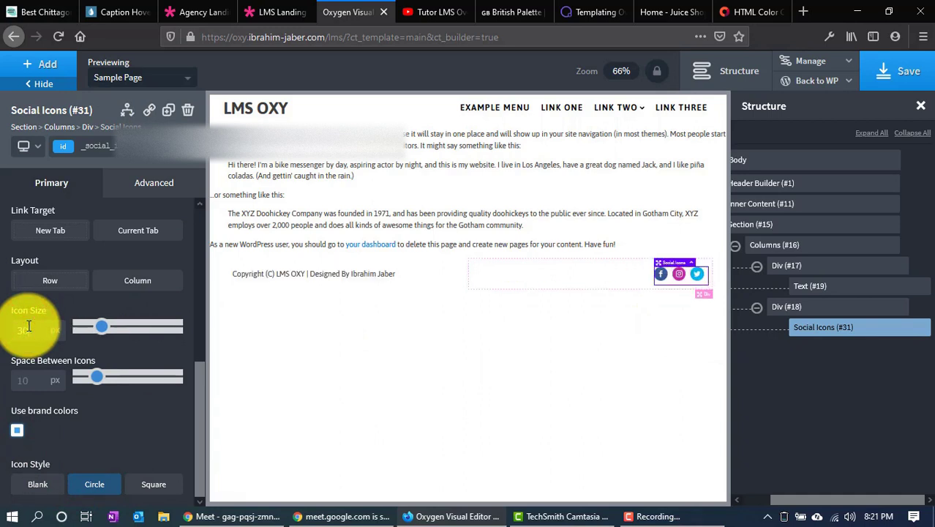
left_click(388, 330)
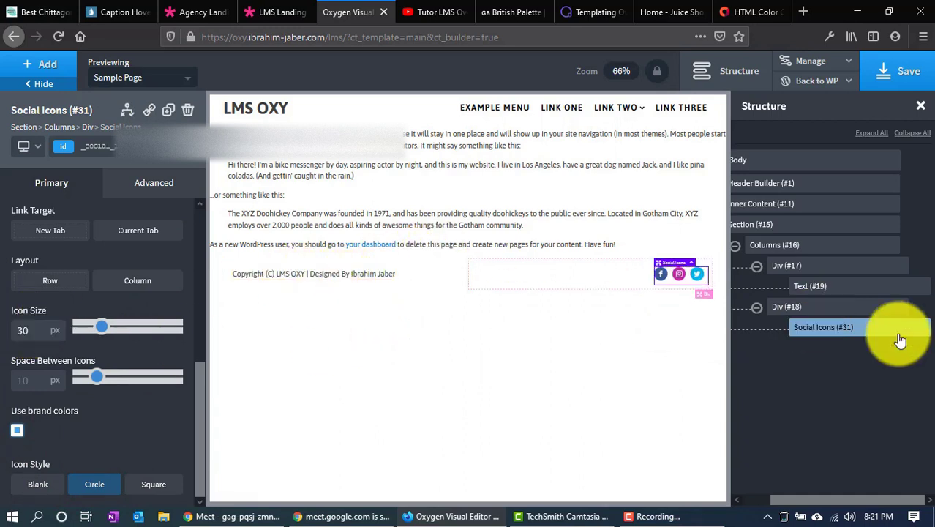
Collapse the footer columns in the structure, select the footer section, and check the LMS Landing Page demo's footer for reference
left_click(733, 247)
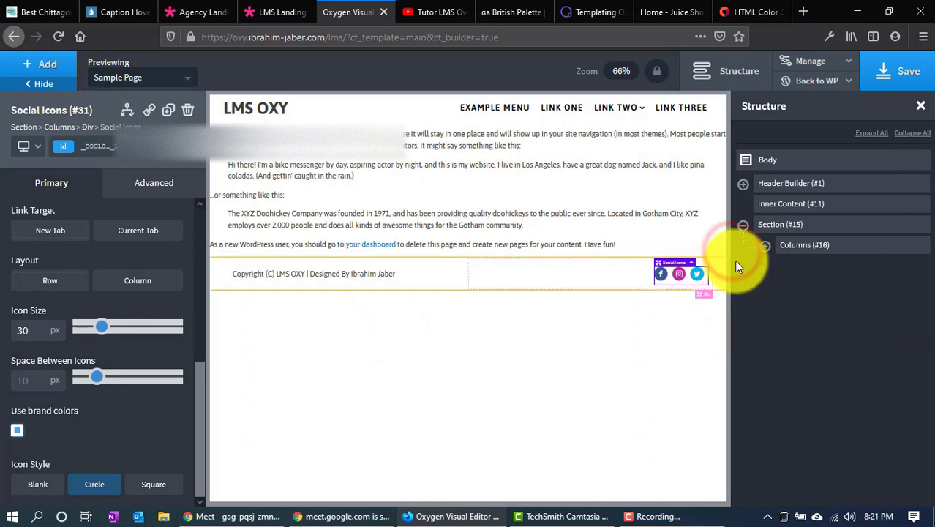
left_click(761, 231)
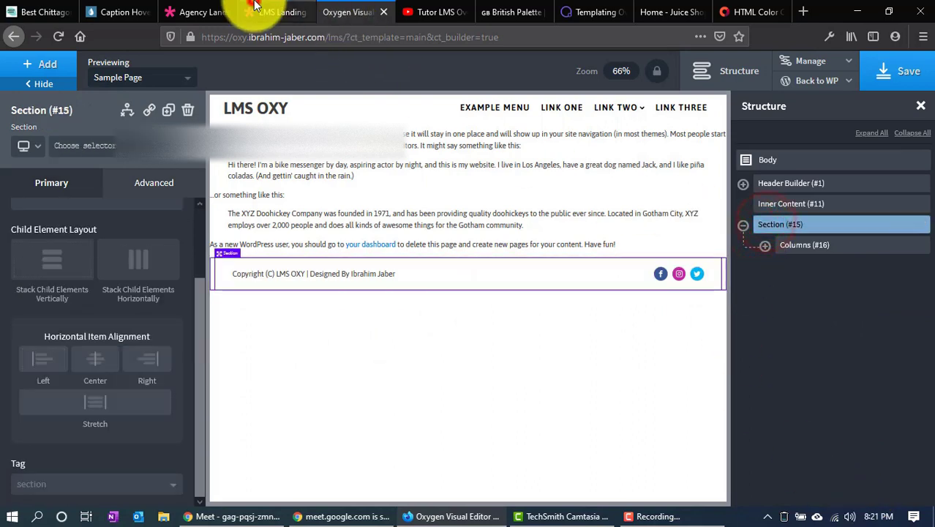
left_click(278, 11)
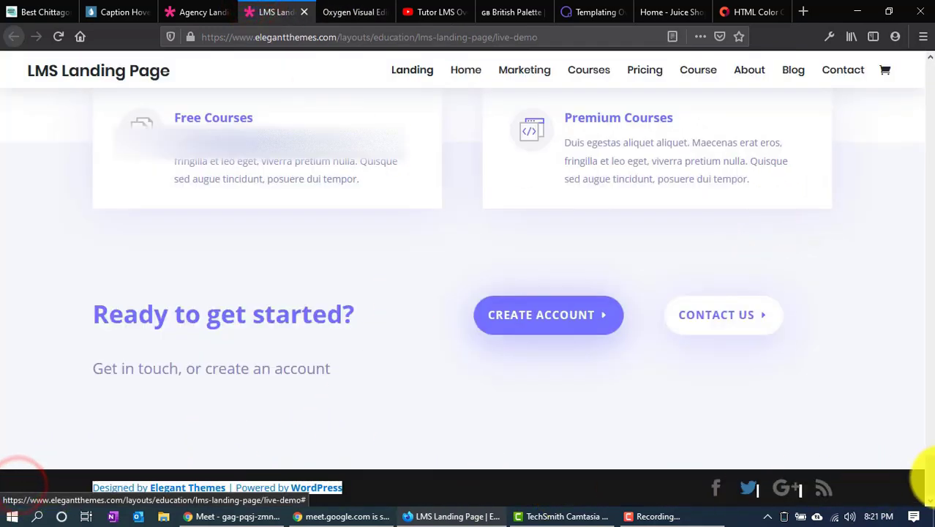
left_click(331, 10)
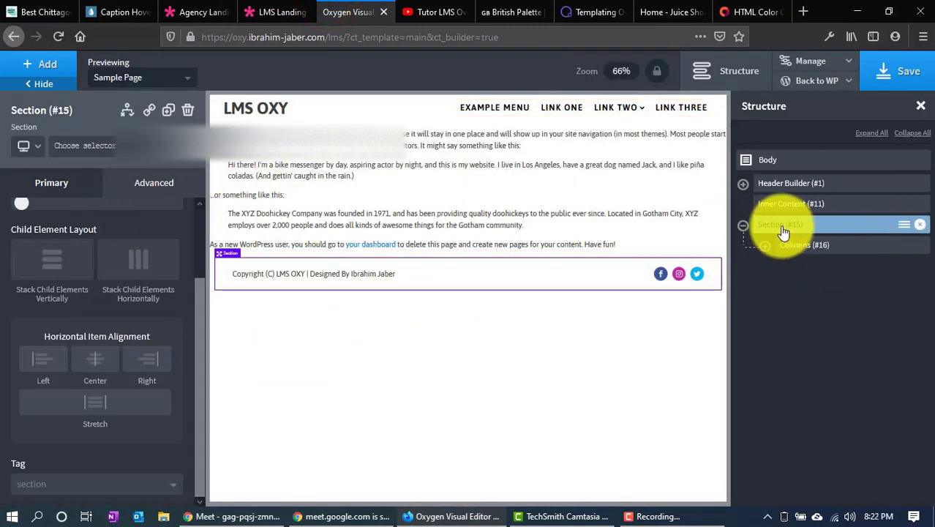
Check both footer columns' divs, select the footer section, and set its background to the LMS Default Blue global color
left_click(515, 287)
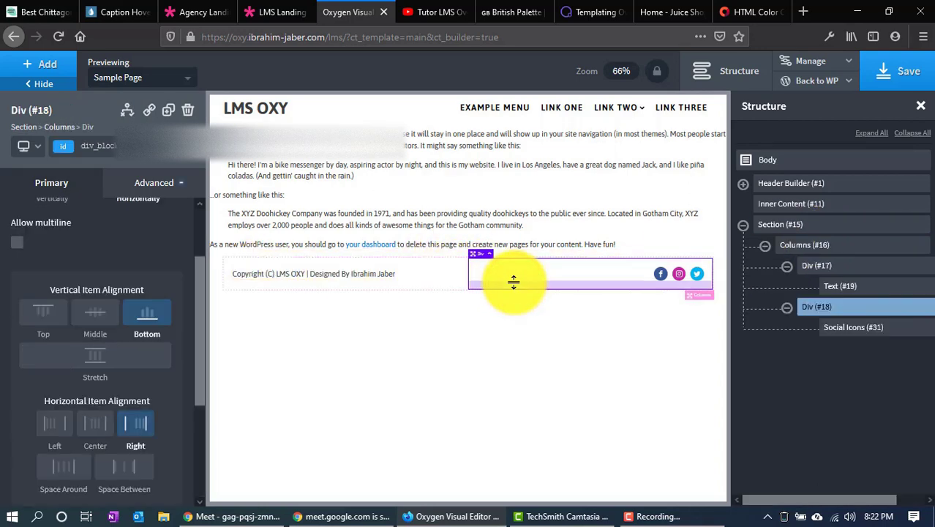
left_click(405, 273)
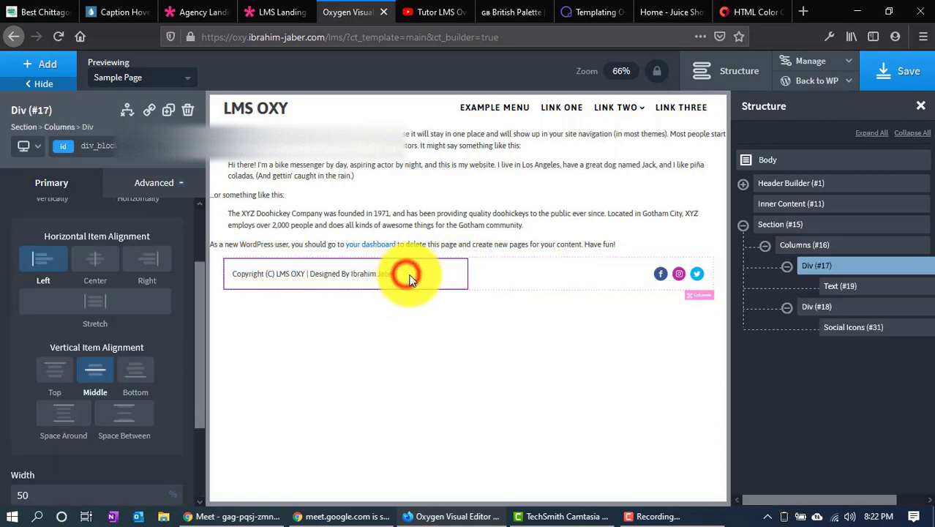
left_click(567, 279)
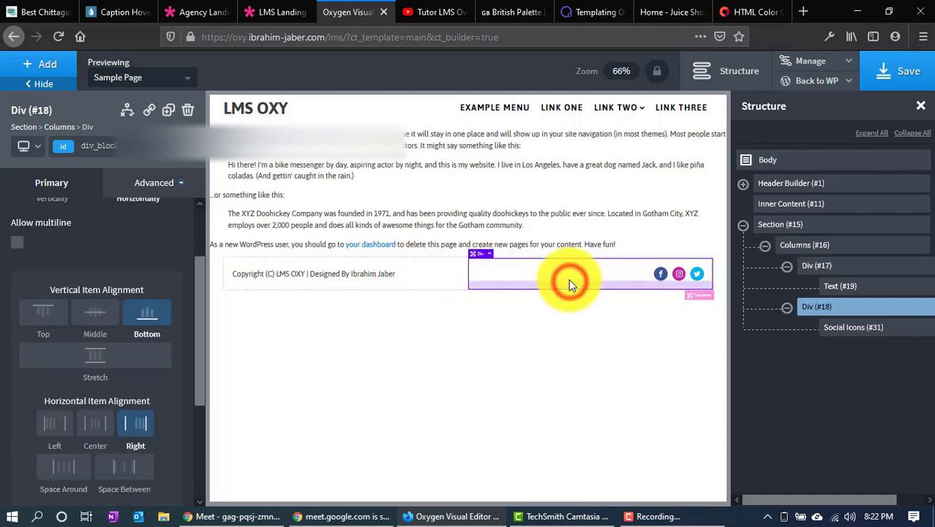
left_click(214, 271)
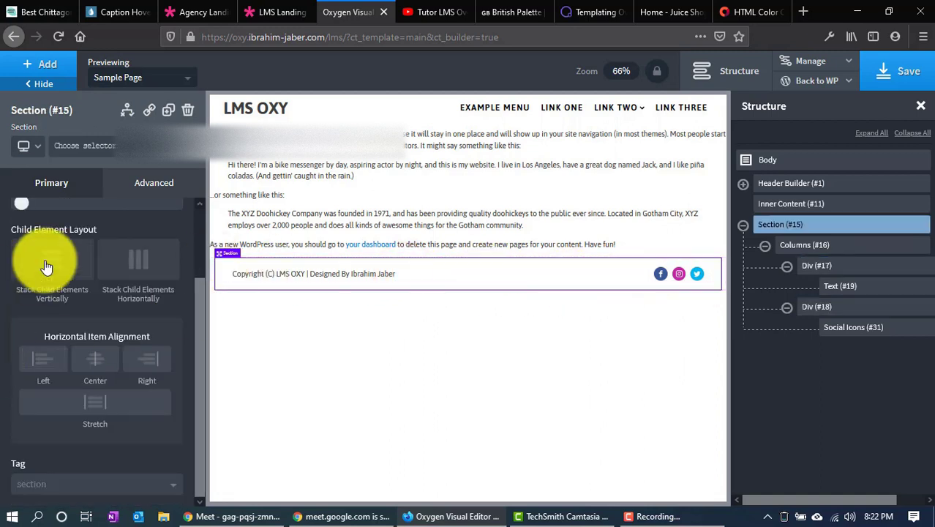
scroll(76, 313, "up", 2)
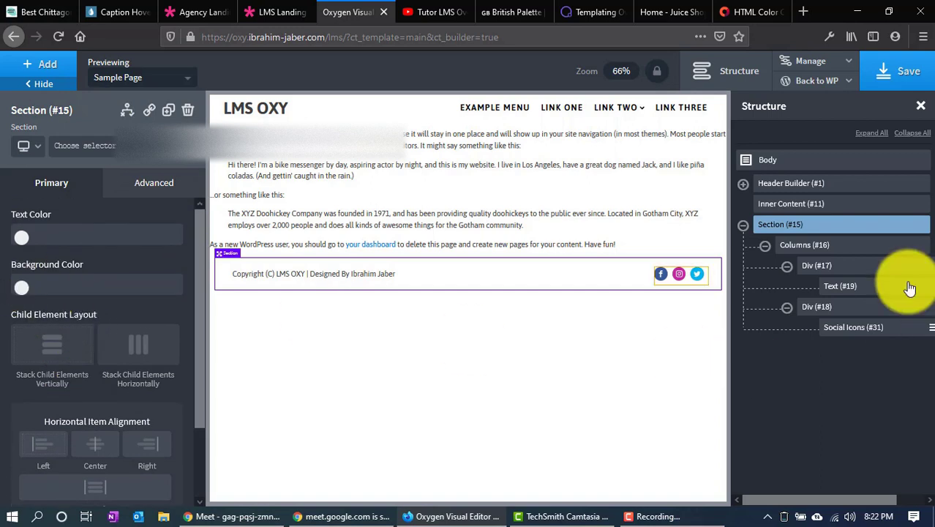
left_click(45, 284)
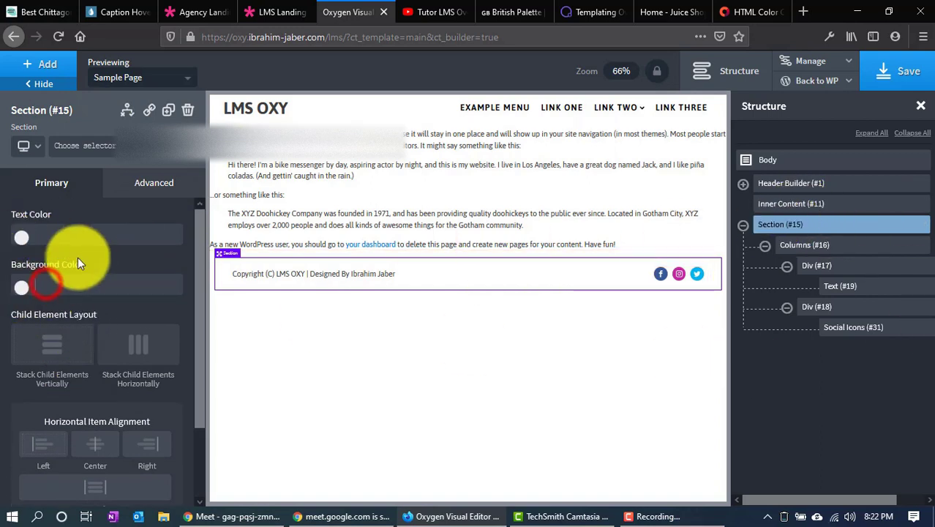
left_click(119, 178)
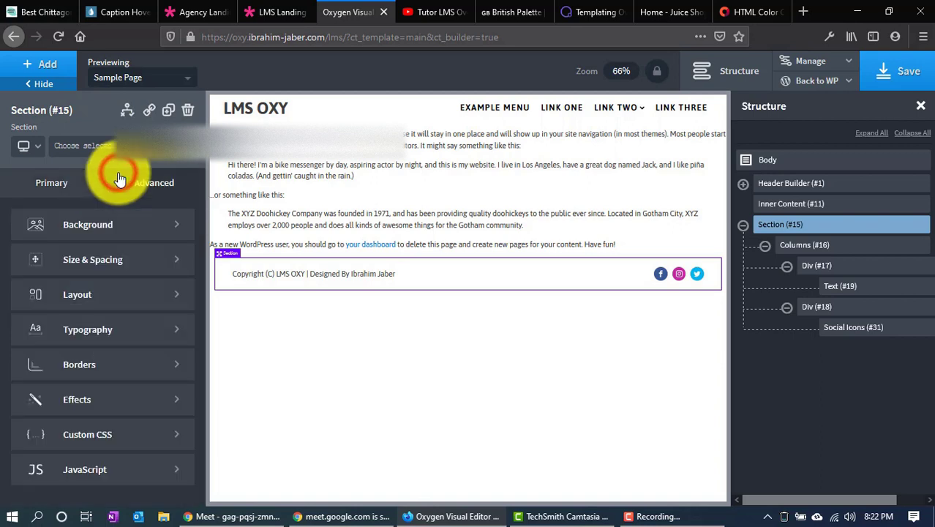
left_click(97, 229)
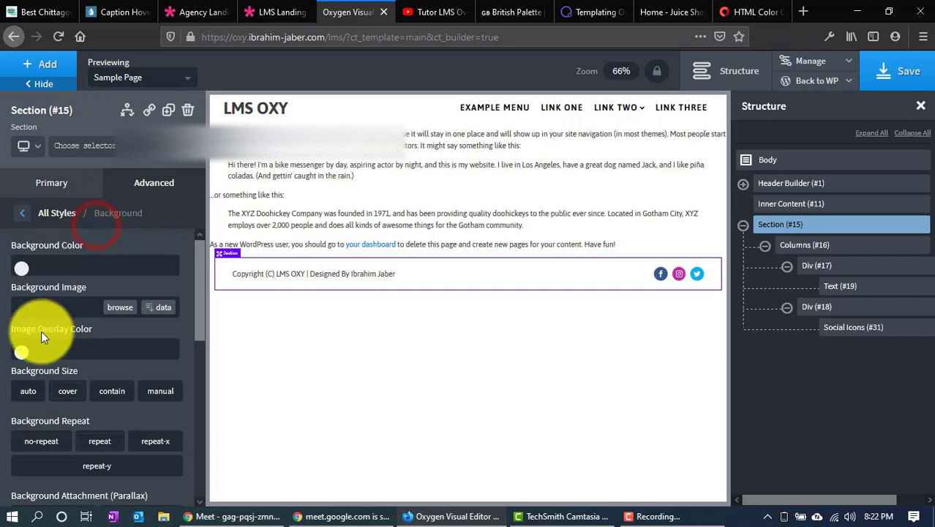
left_click(43, 296)
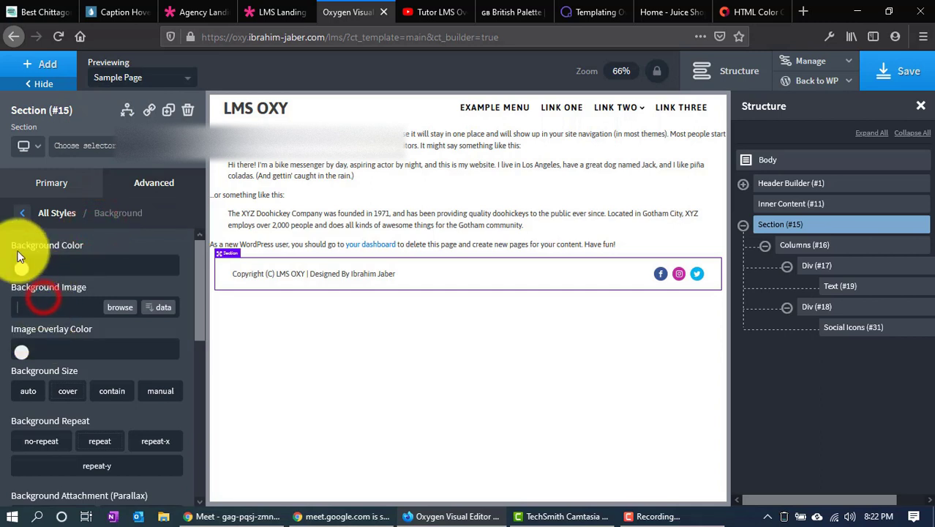
left_click(23, 268)
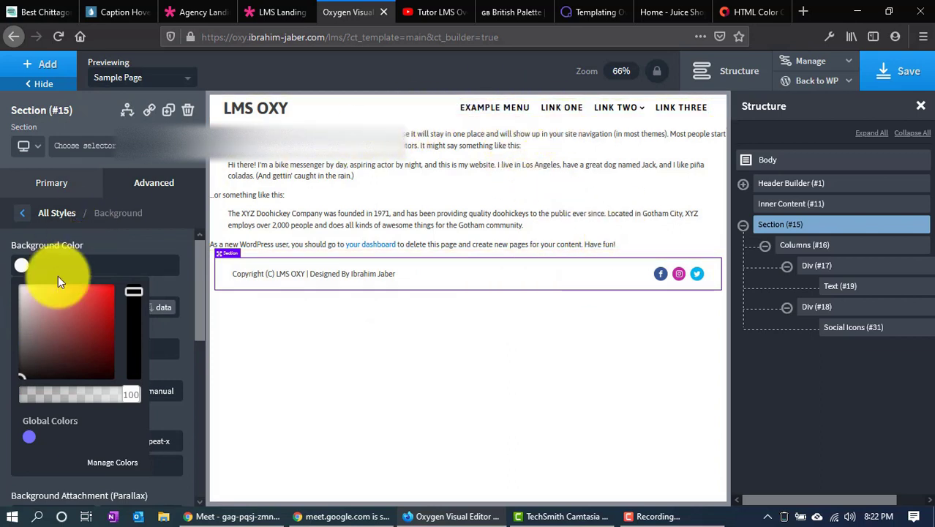
left_click(29, 443)
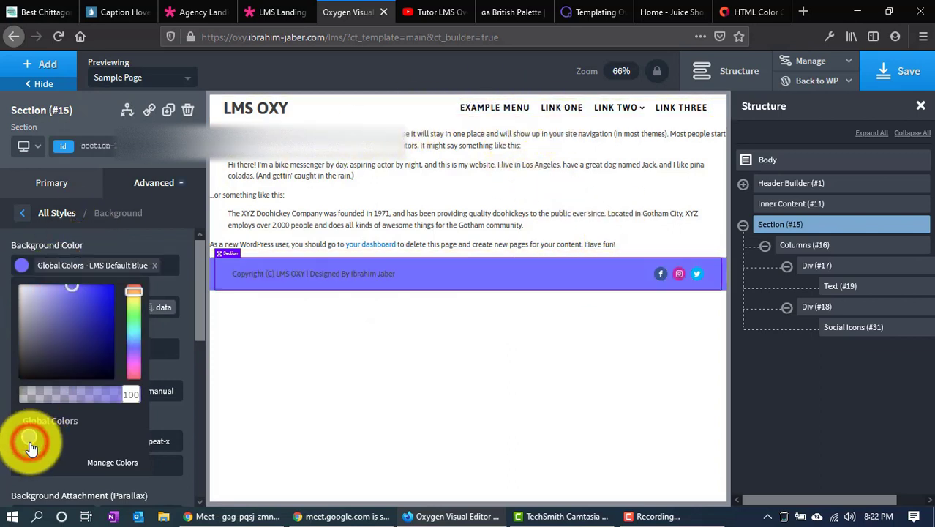
Set the footer section's text color to white, #ffffff
left_click(31, 187)
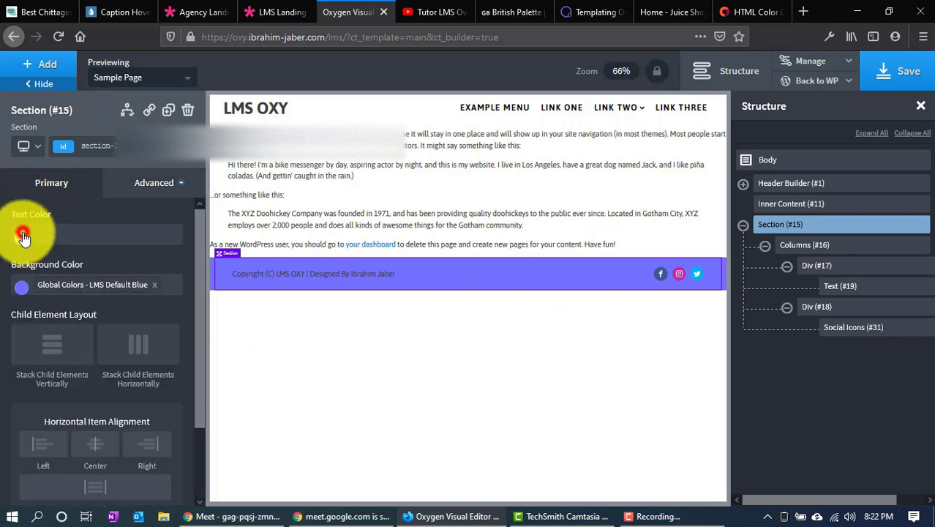
left_click(21, 234)
left_click(41, 305)
left_click(18, 230)
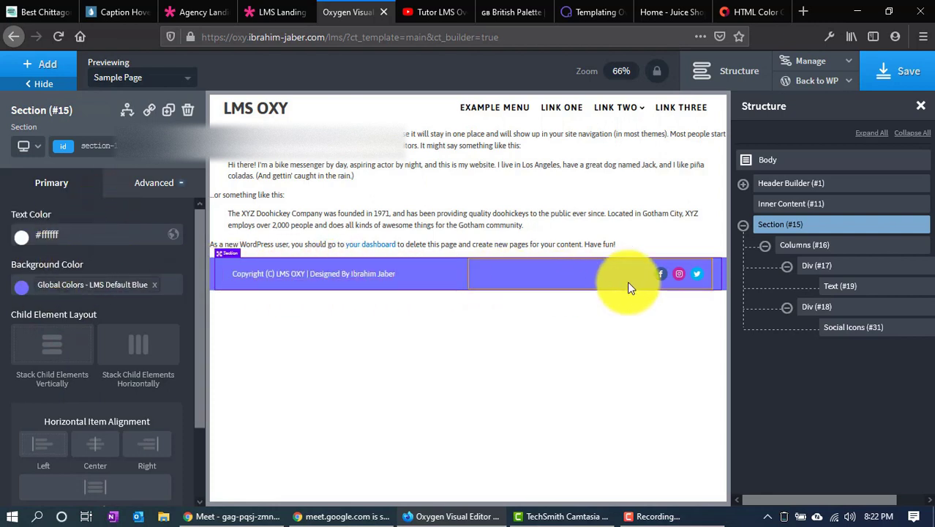
left_click(374, 377)
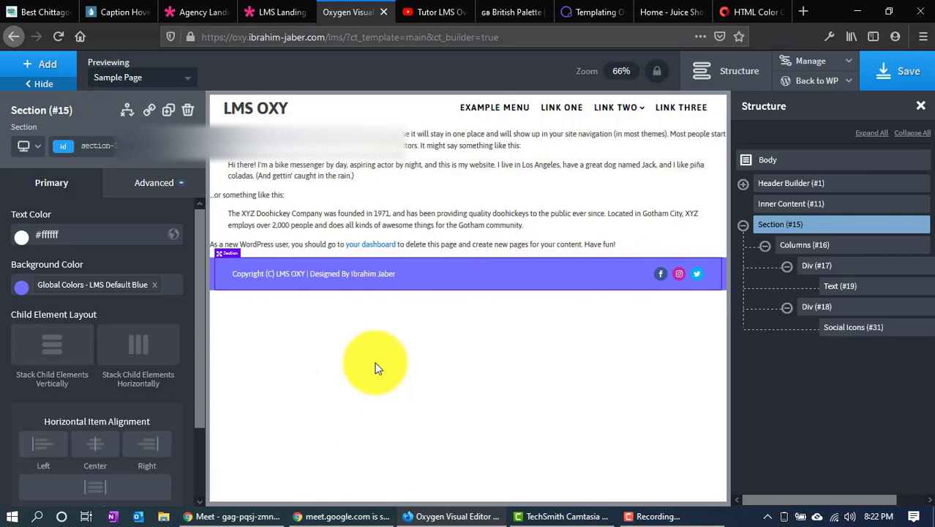
Check the LMS Landing Page demo's footer color, search the web for "flat ui colors", and open the Flat UI Colors palette overview
left_click(310, 8)
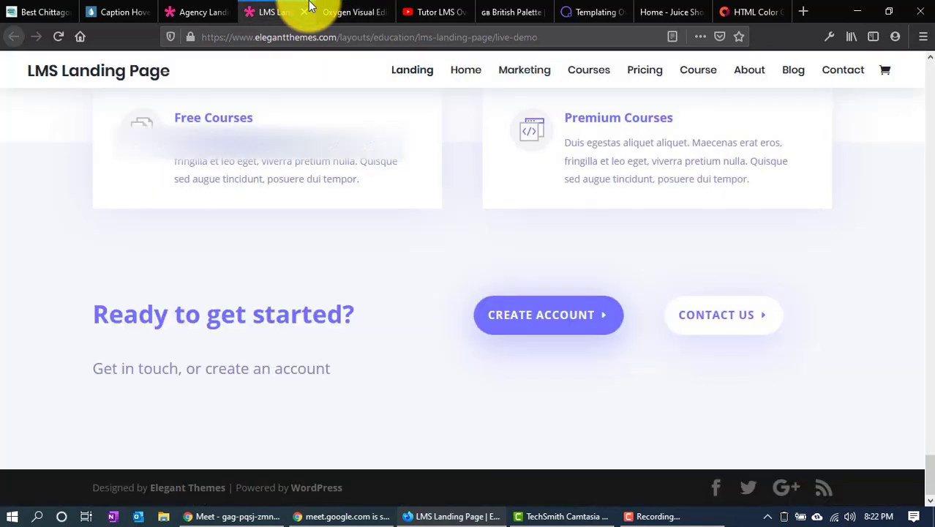
left_click(502, 6)
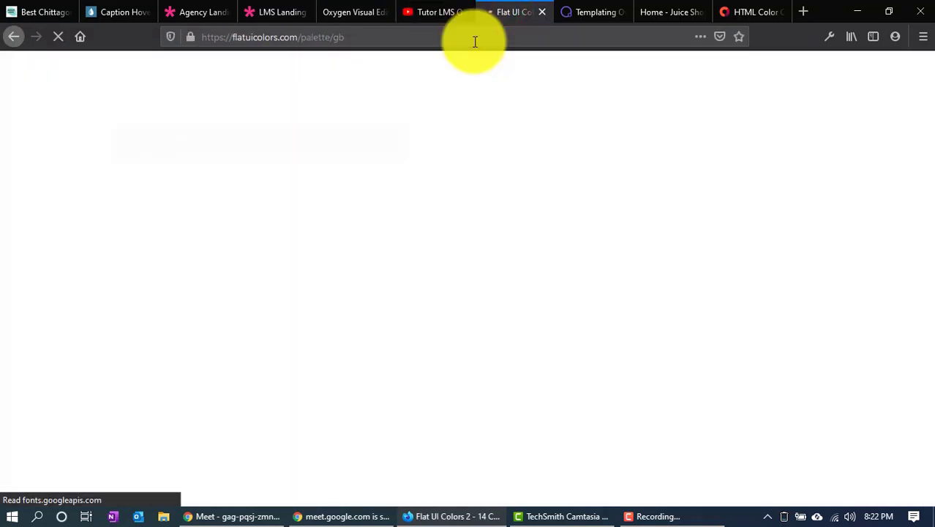
left_click(475, 38)
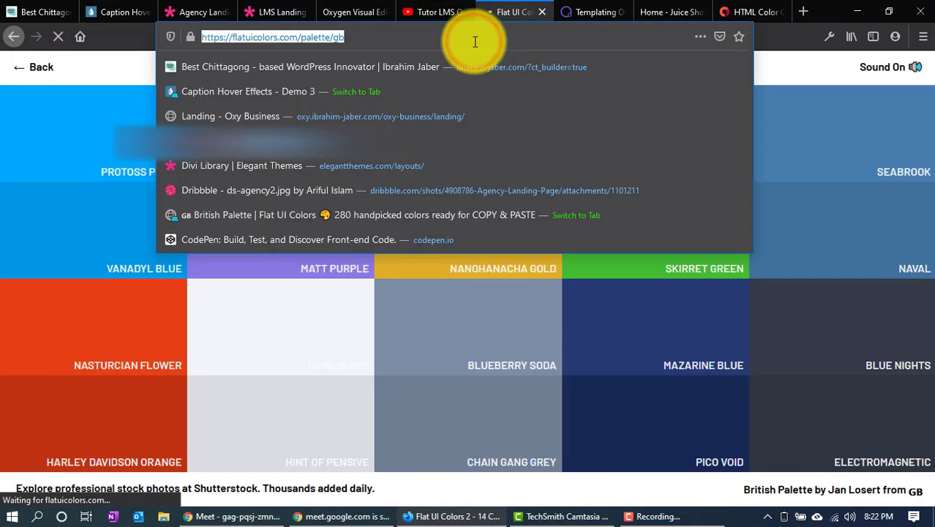
type("f")
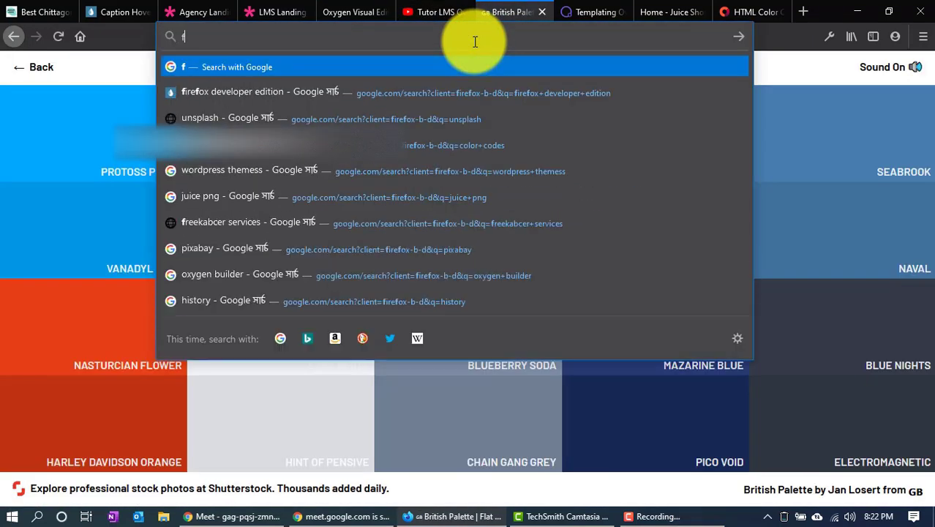
type("lat uio")
key("BackSpace")
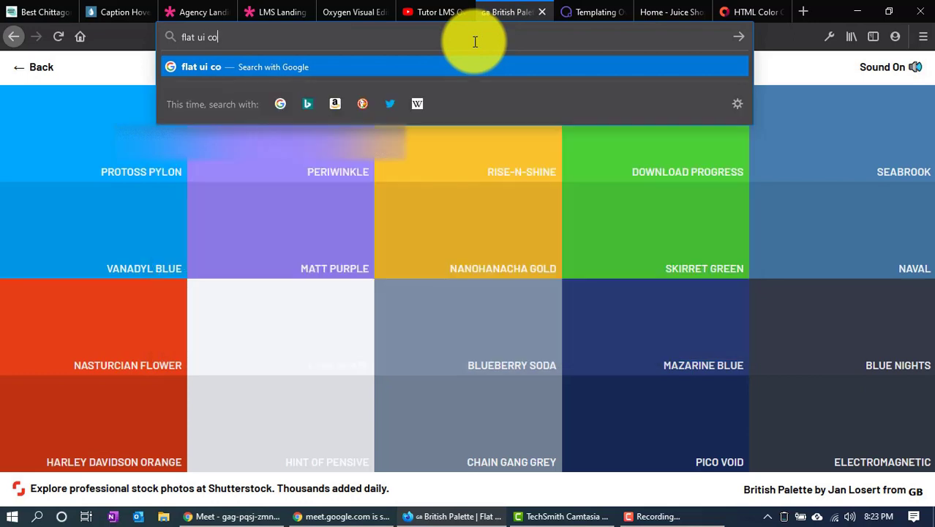
key("Return")
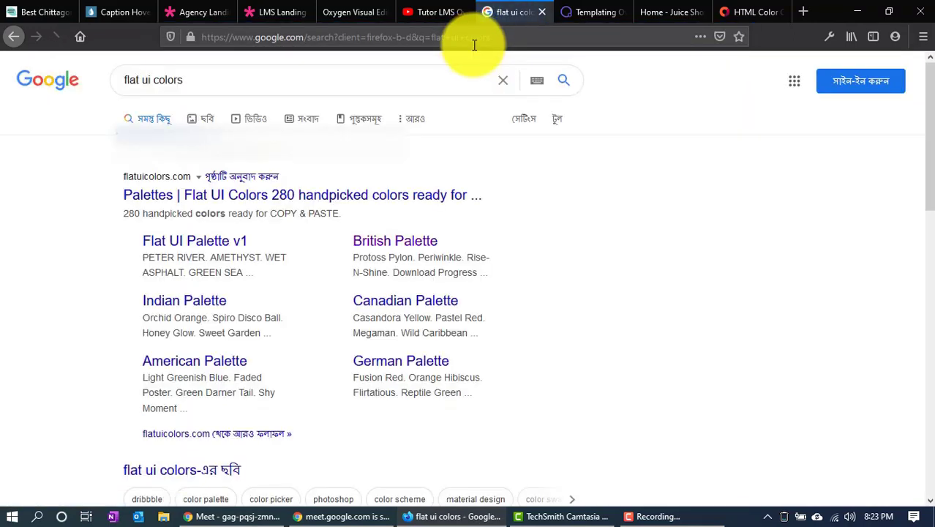
left_click(312, 203)
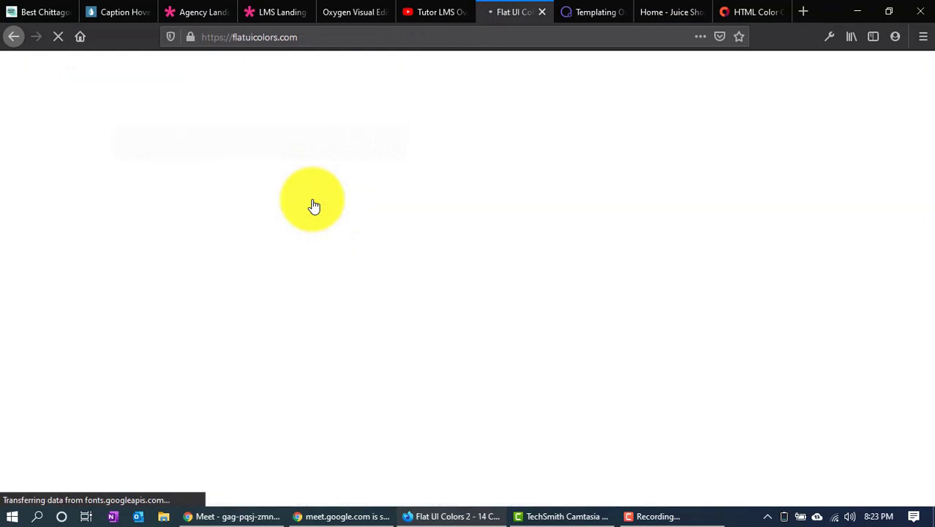
scroll(308, 200, "down", 3)
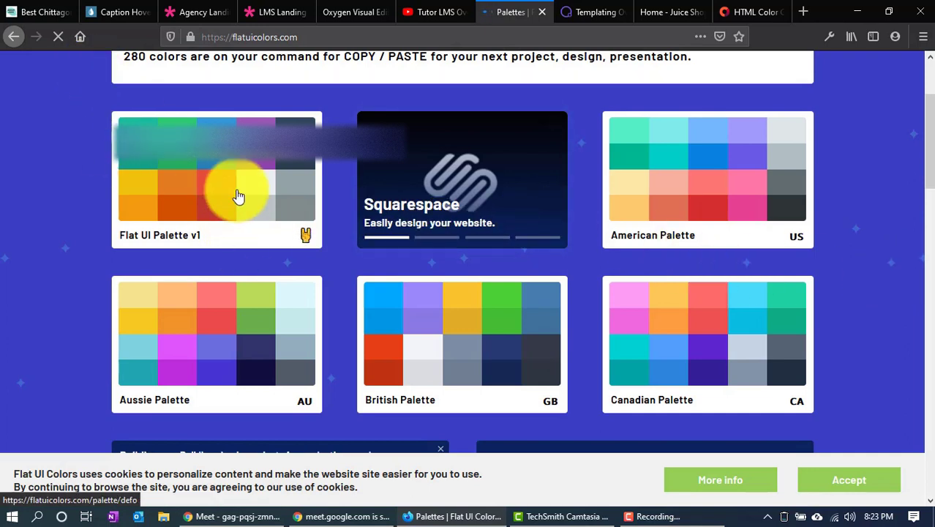
Open the British Palette and copy the Electromagnetic color in the HEX (#AA1923) format
left_click(453, 341)
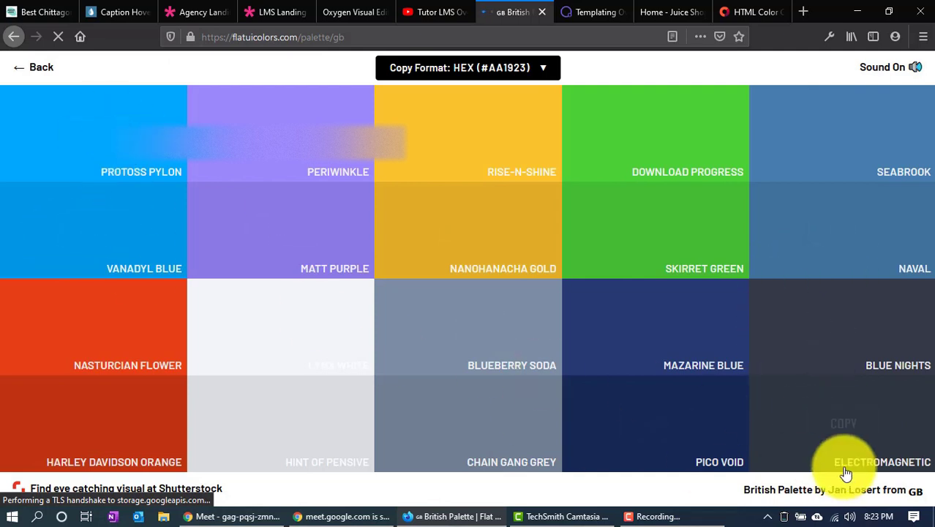
left_click(443, 73)
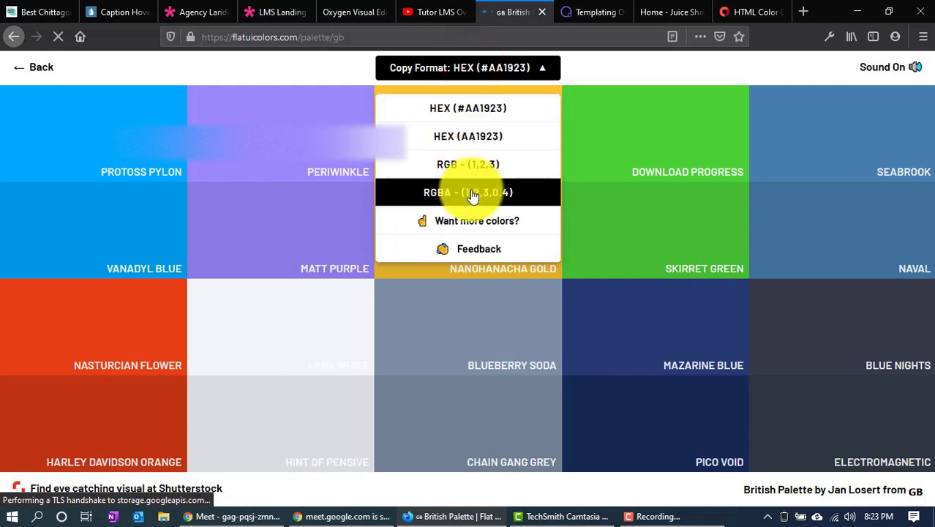
left_click(470, 110)
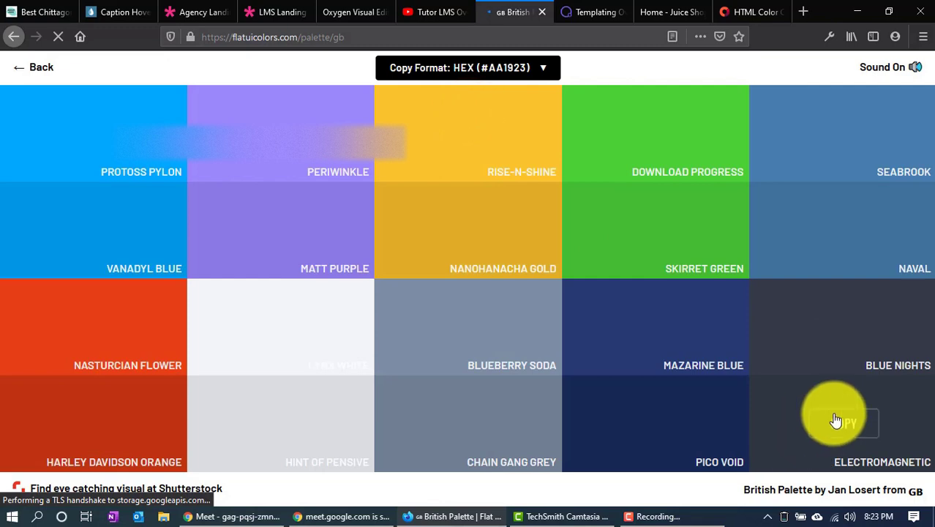
mouse_move(783, 424)
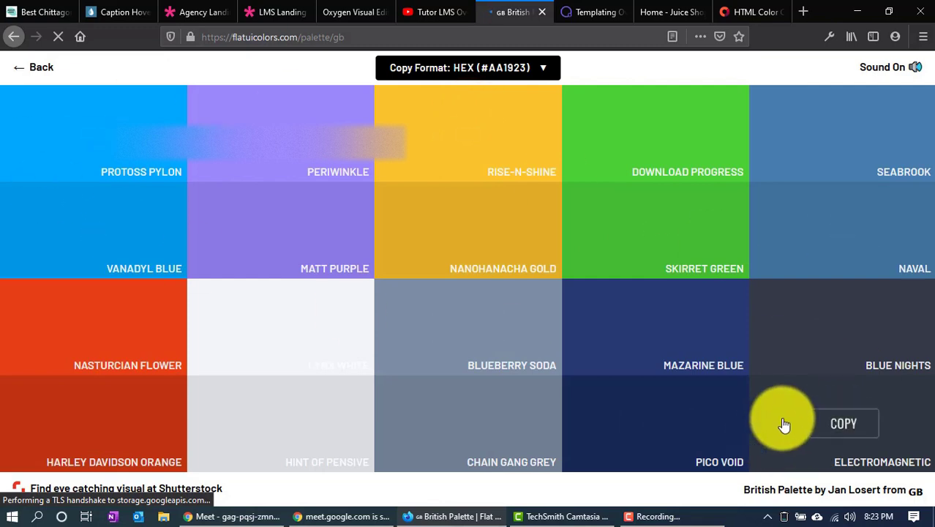
left_click(837, 425)
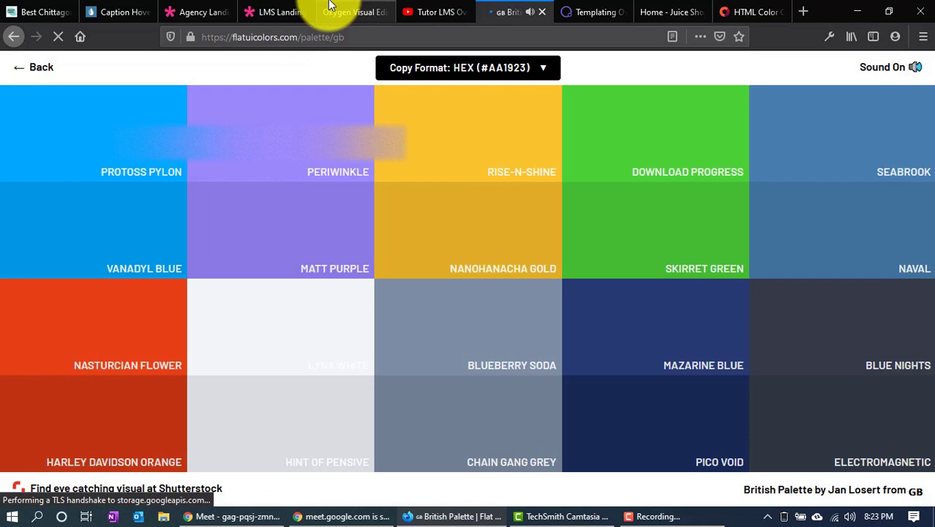
Back in the Oxygen editor, replace the footer section's background color with #2f3640 and compare it with the LMS Landing Page demo's footer
left_click(331, 9)
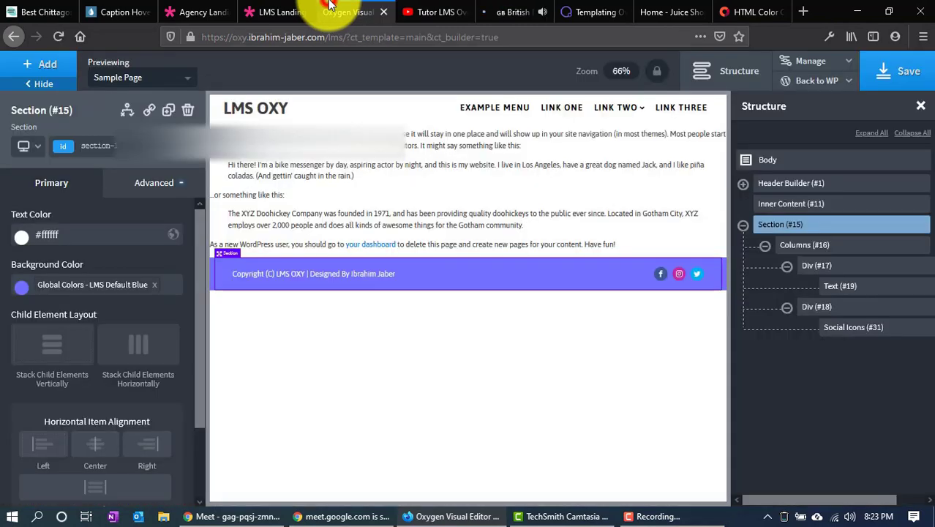
left_click(154, 284)
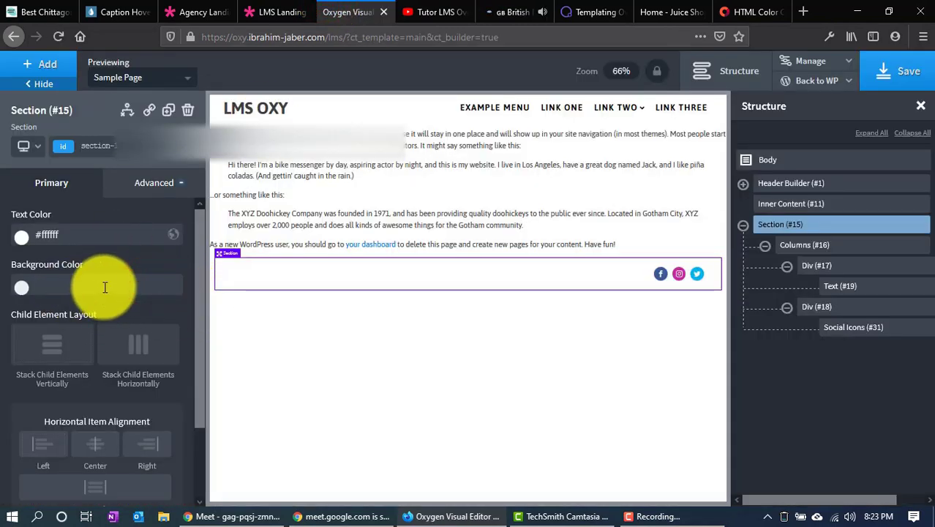
key("ctrl+v")
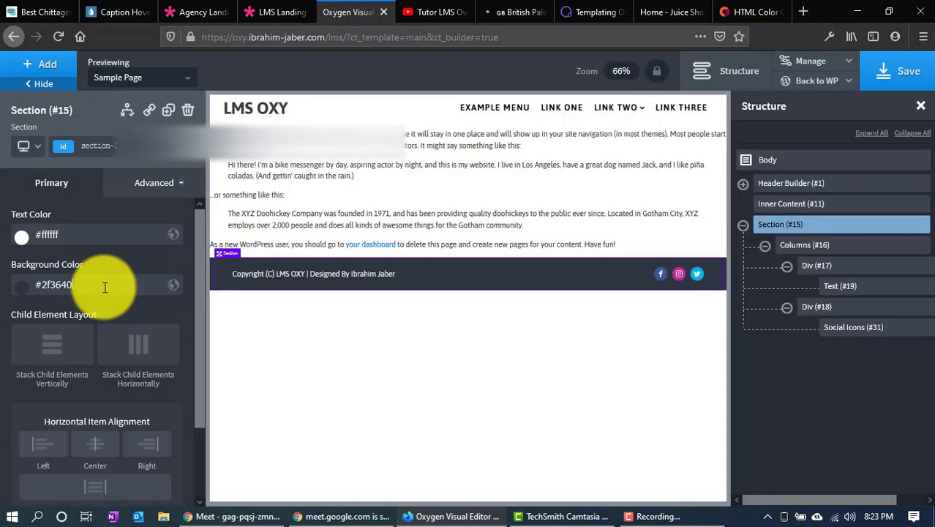
left_click(617, 310)
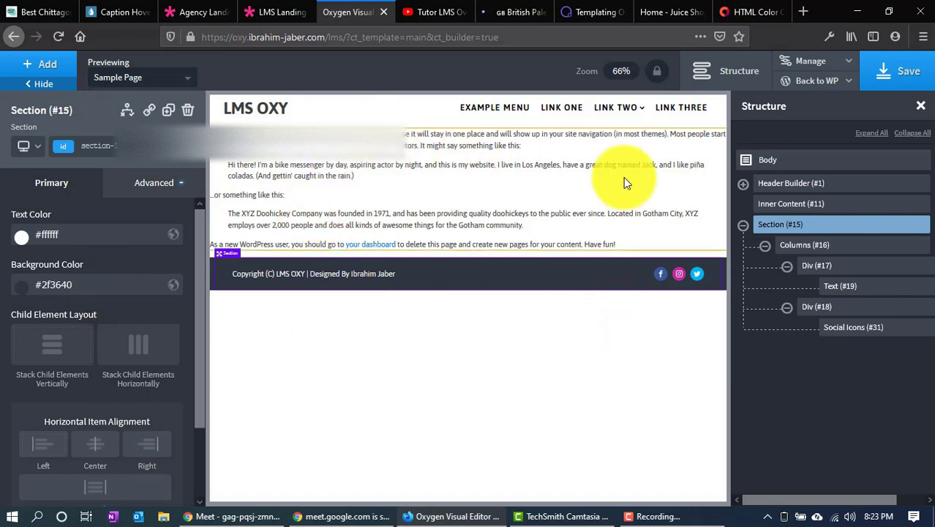
left_click(488, 8)
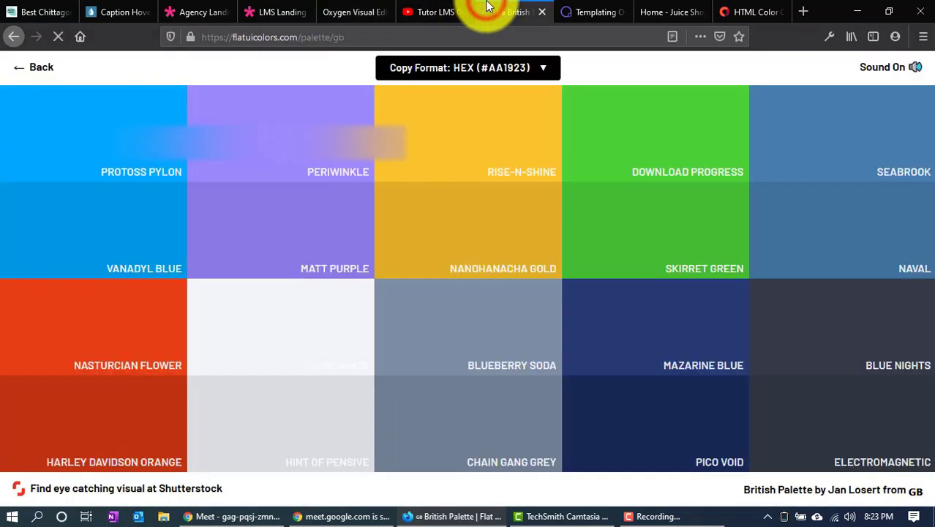
left_click(311, 9)
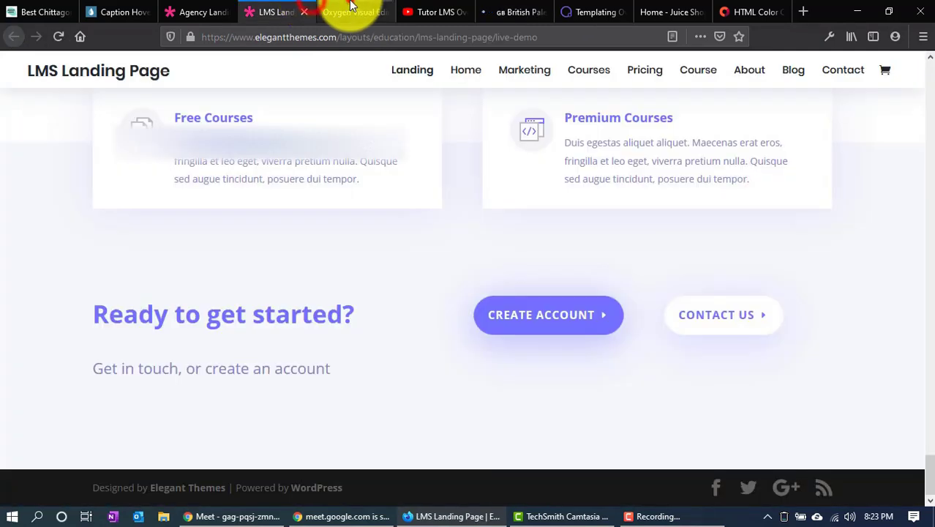
left_click(355, 9)
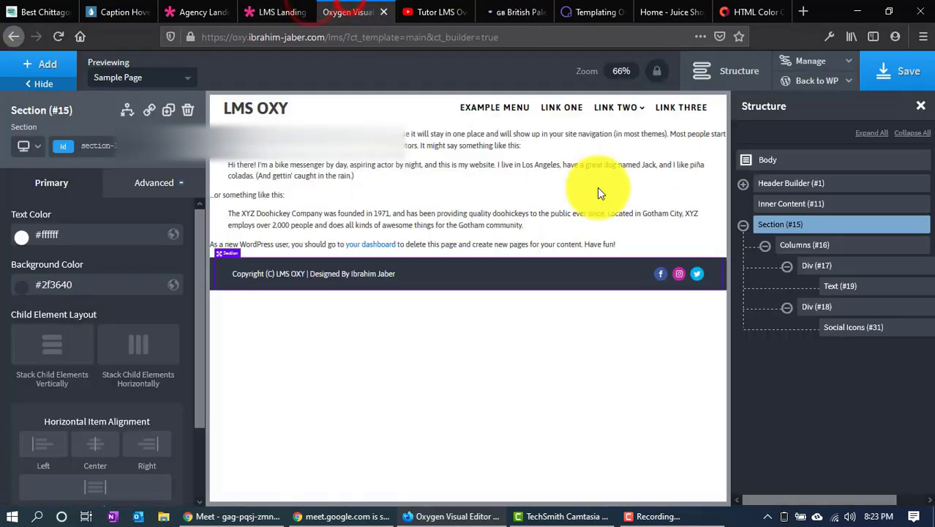
Save the main template and return to its edit screen in the WordPress admin
left_click(906, 77)
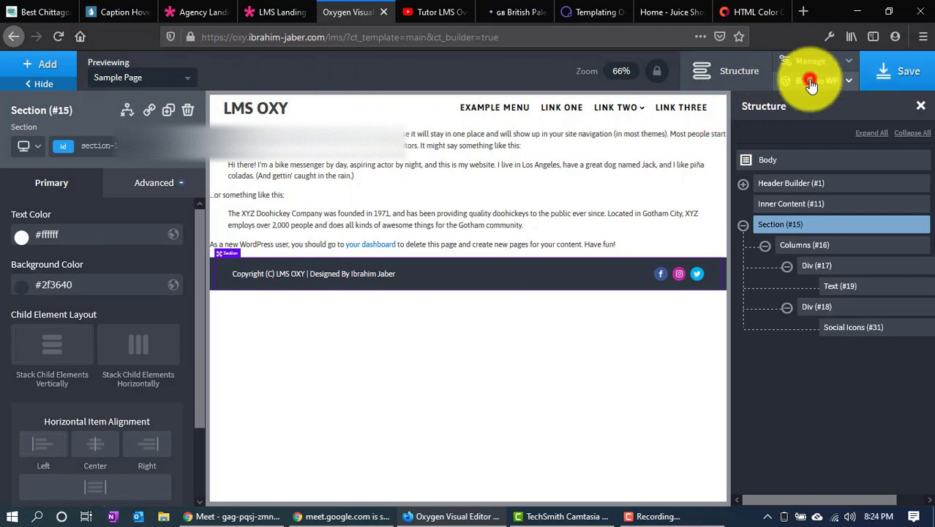
mouse_move(805, 79)
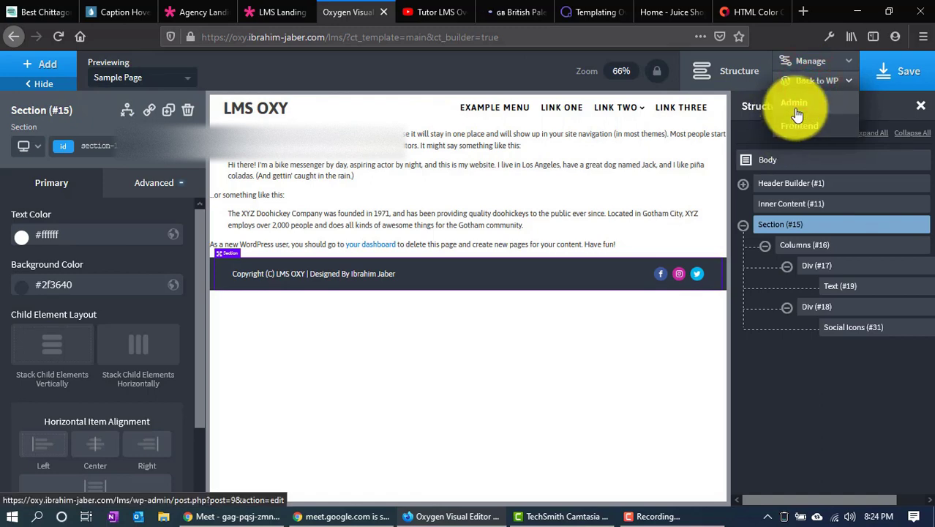
left_click(796, 109)
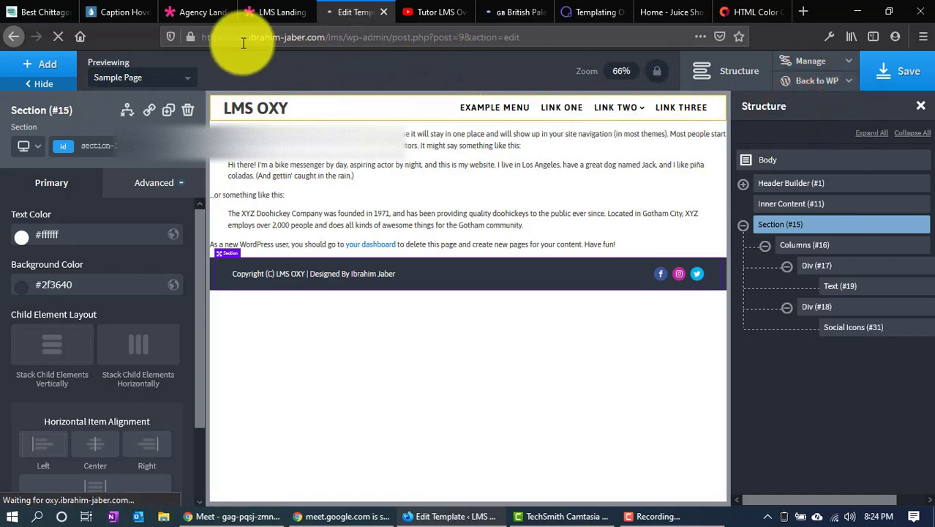
Review the LMS Landing Page demo from its footer up to the hero section
left_click(277, 12)
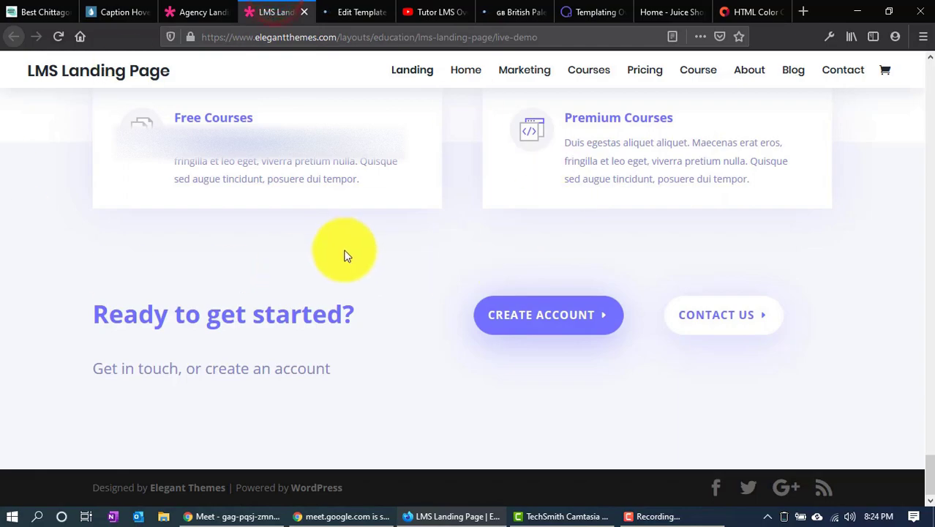
scroll(509, 308, "up", 5)
scroll(434, 282, "up", 15)
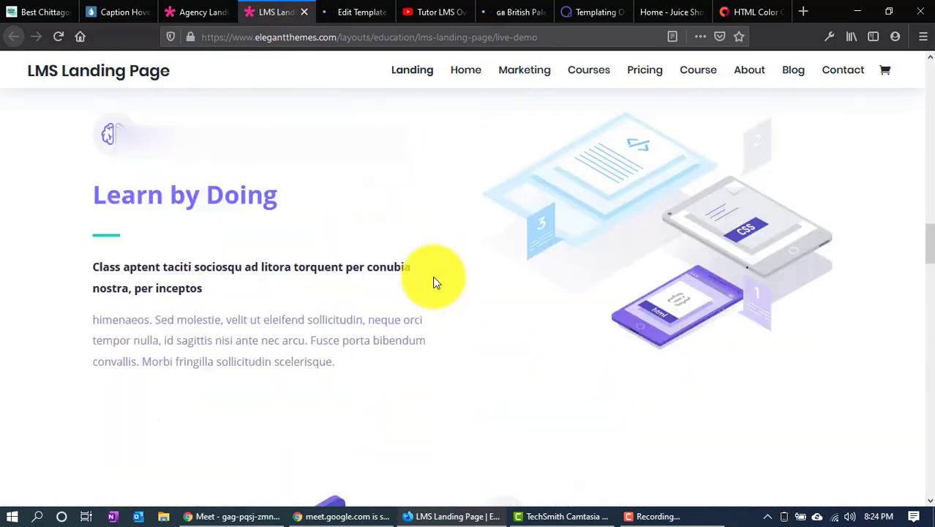
scroll(432, 281, "up", 15)
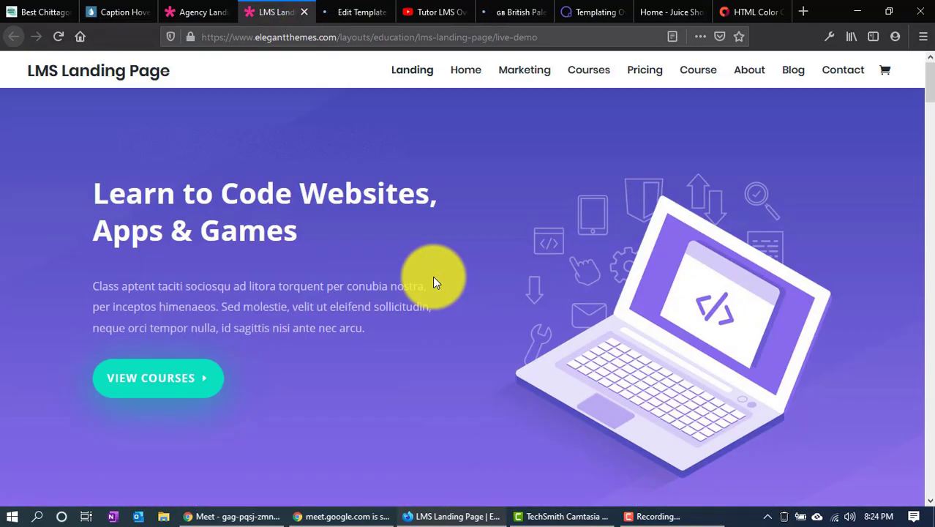
From the template's edit screen, open the LMS site's front end in a new tab and check its header and footer
left_click(349, 11)
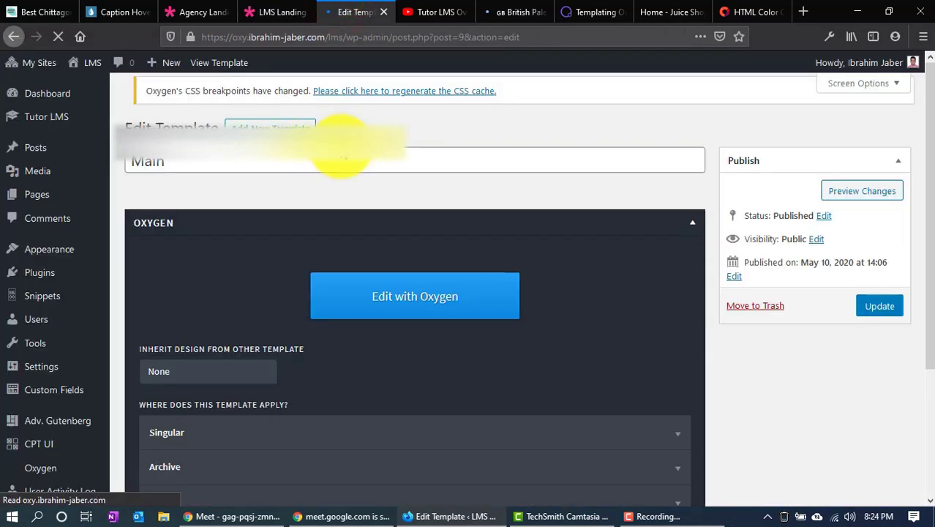
right_click(88, 91)
left_click(95, 95)
left_click(379, 7)
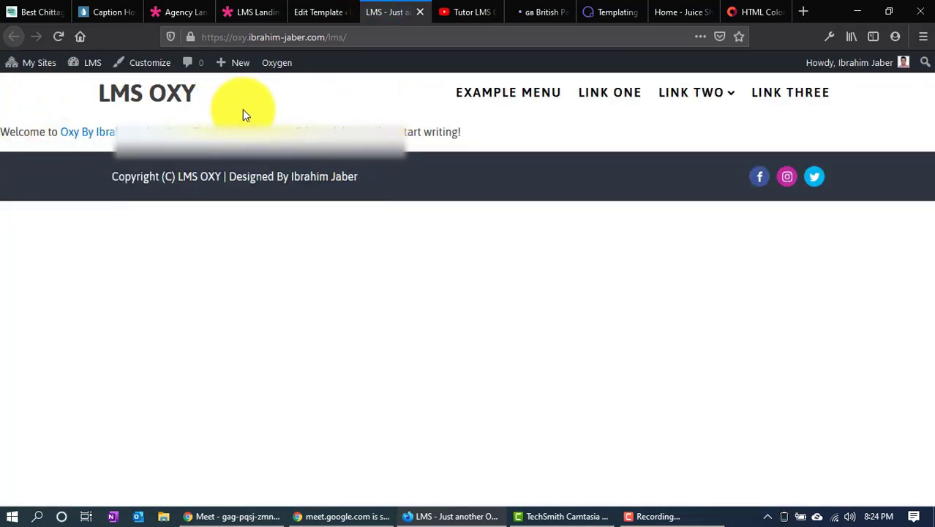
left_click_drag(68, 100, 893, 125)
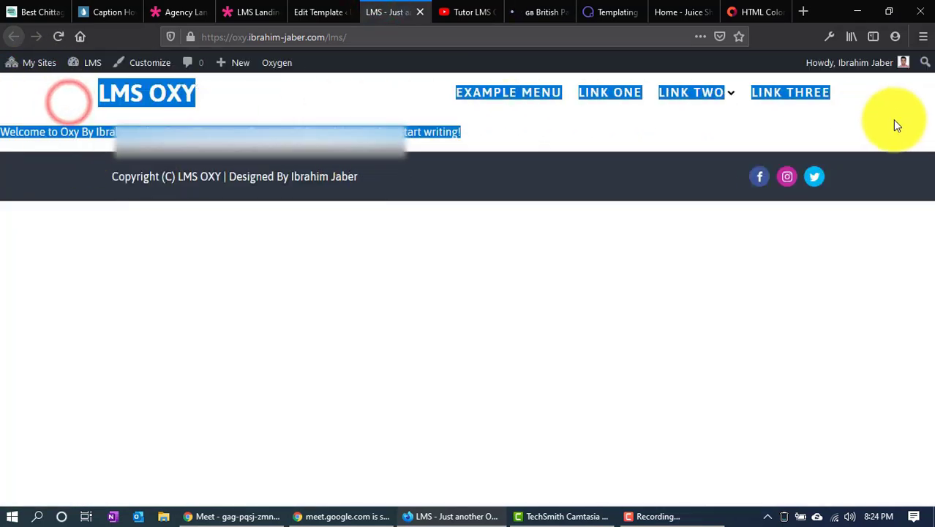
left_click(494, 159)
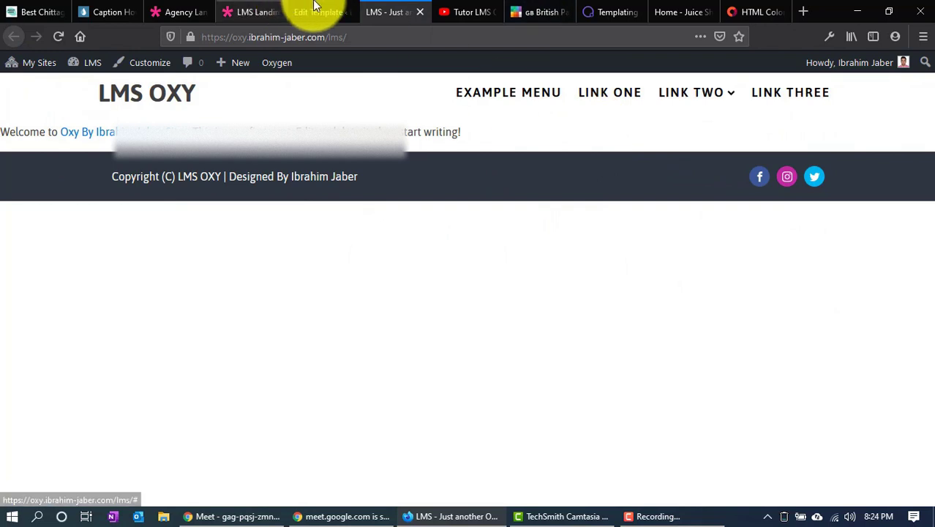
Go back to the WordPress admin, open the list of all pages and start a new page
left_click(316, 5)
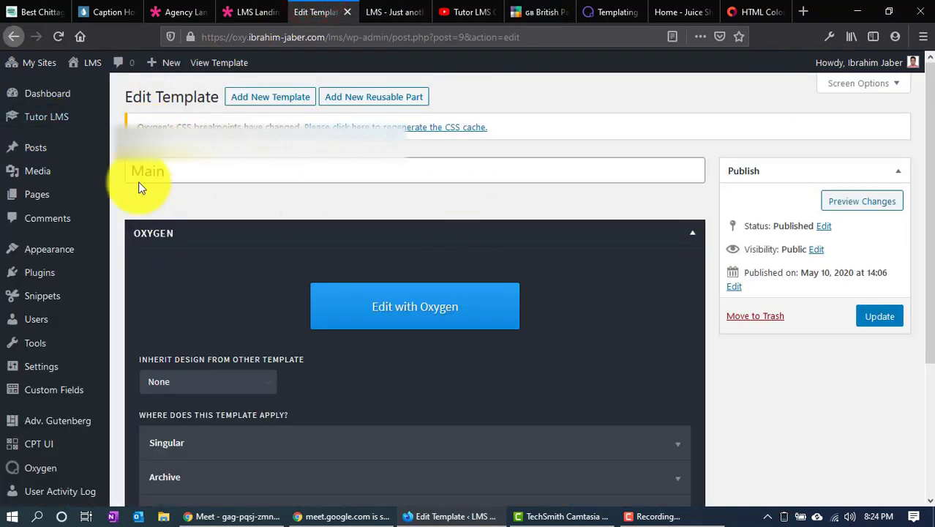
mouse_move(93, 66)
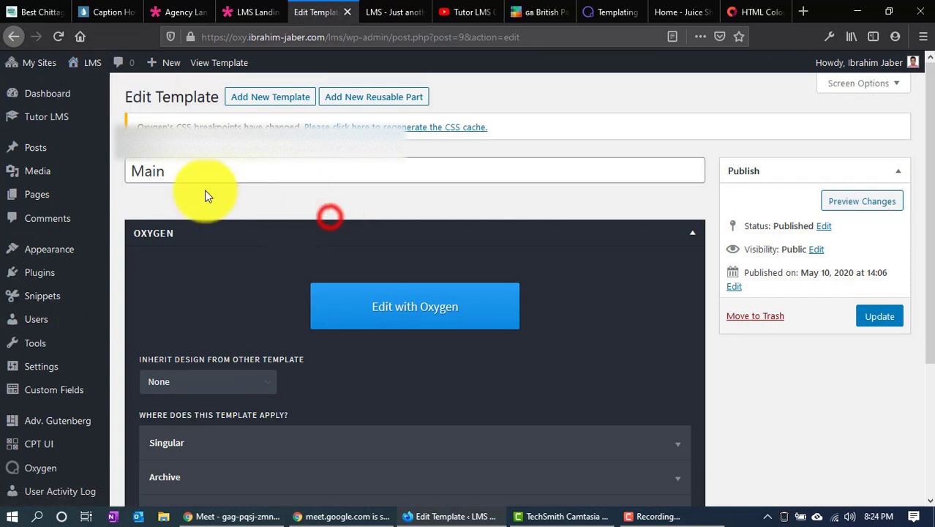
mouse_move(36, 162)
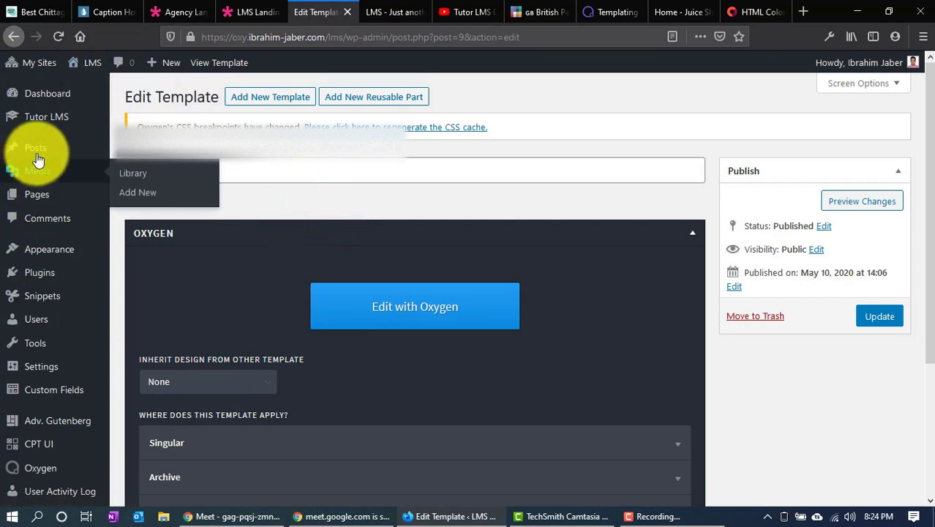
mouse_move(41, 209)
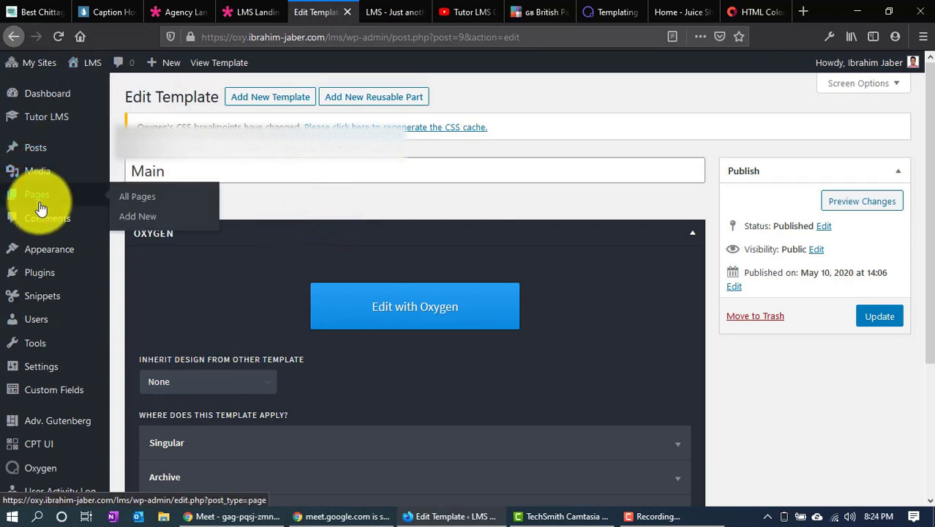
left_click(129, 199)
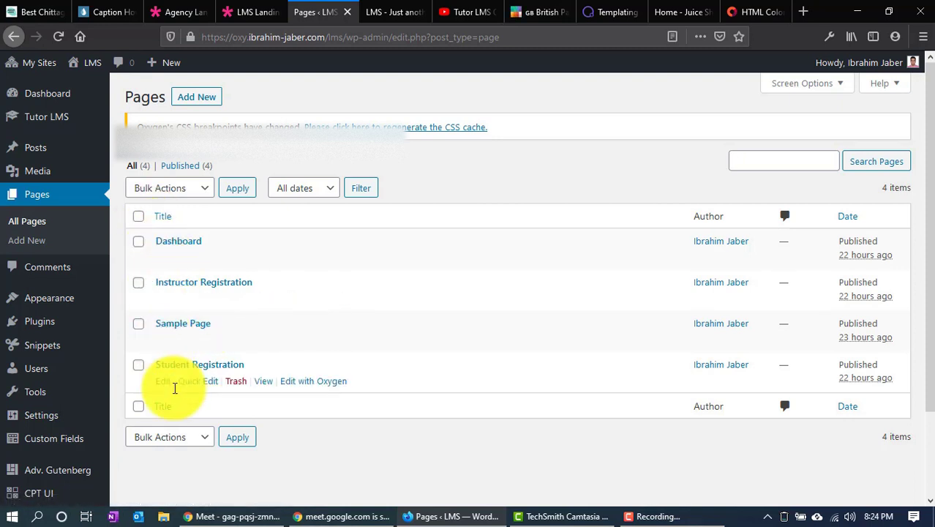
mouse_move(33, 118)
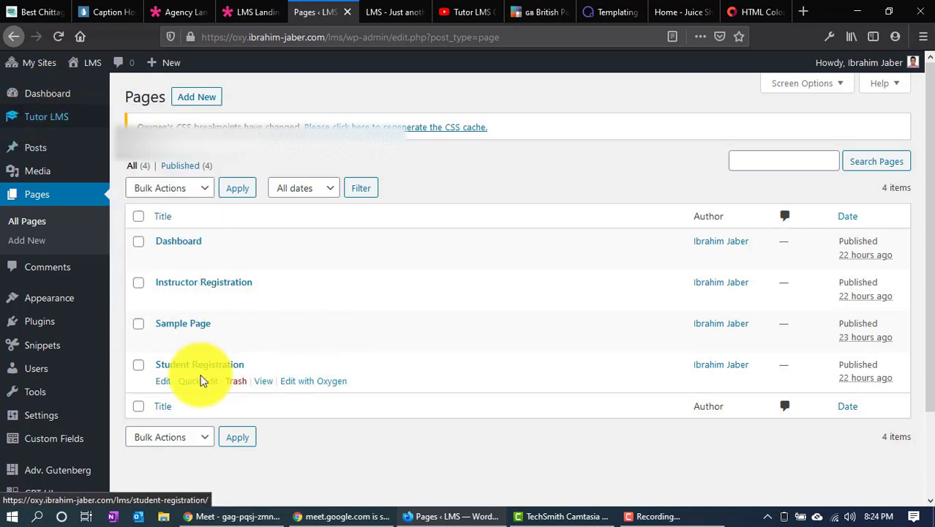
left_click(204, 104)
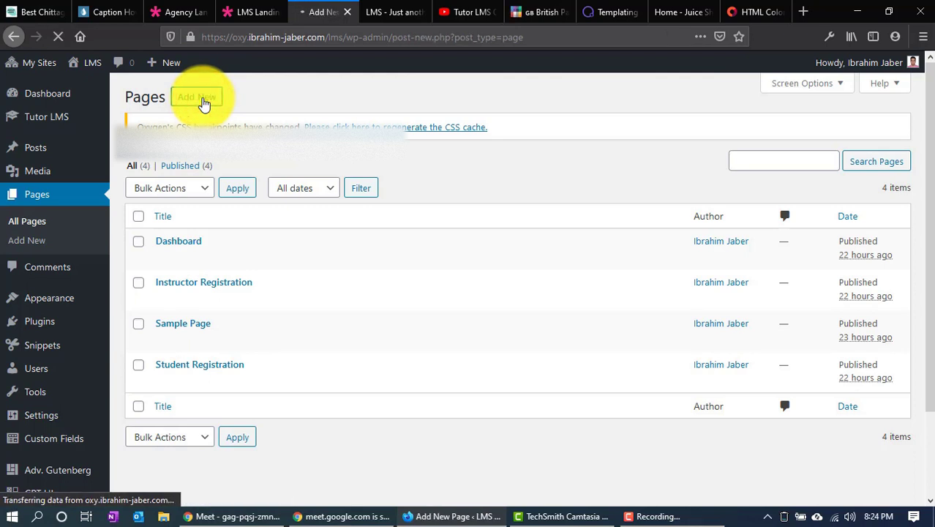
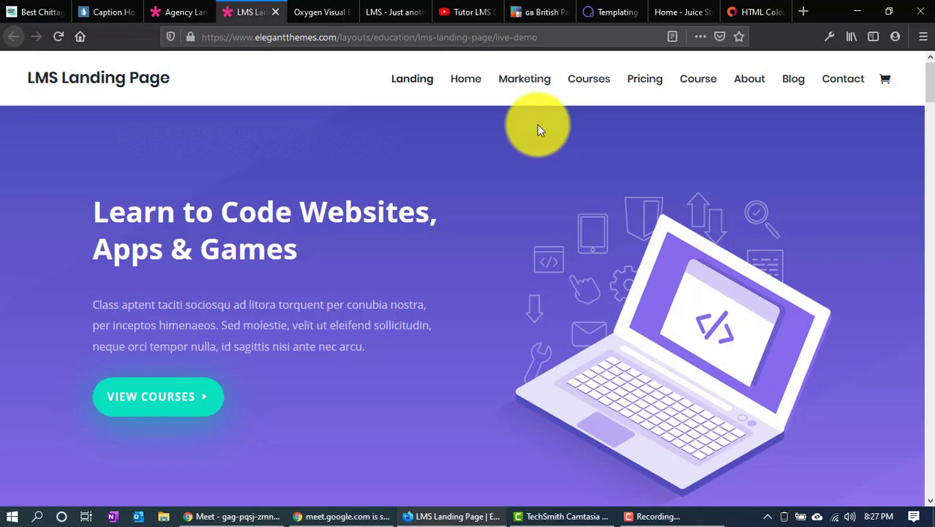
Compare the empty landing page in the Oxygen editor with the LMS Landing Page demo
left_click(322, 6)
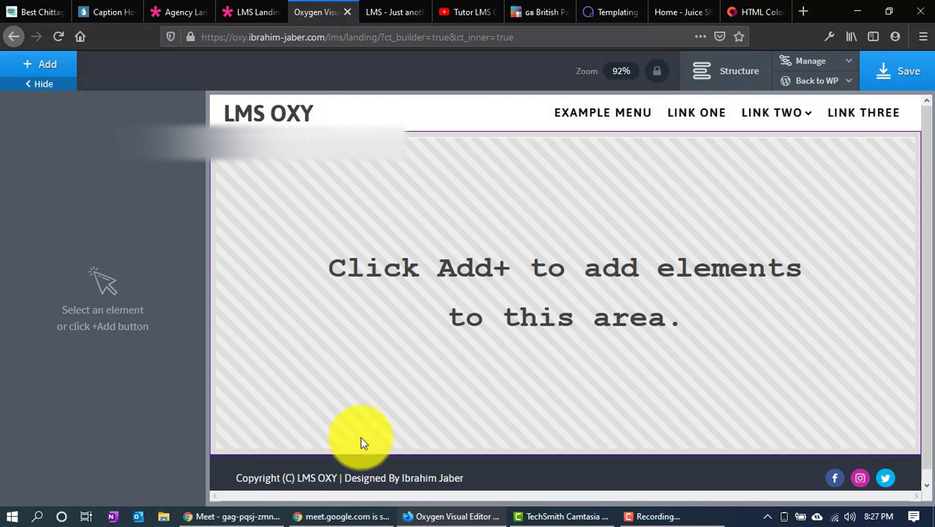
left_click(231, 7)
left_click(311, 10)
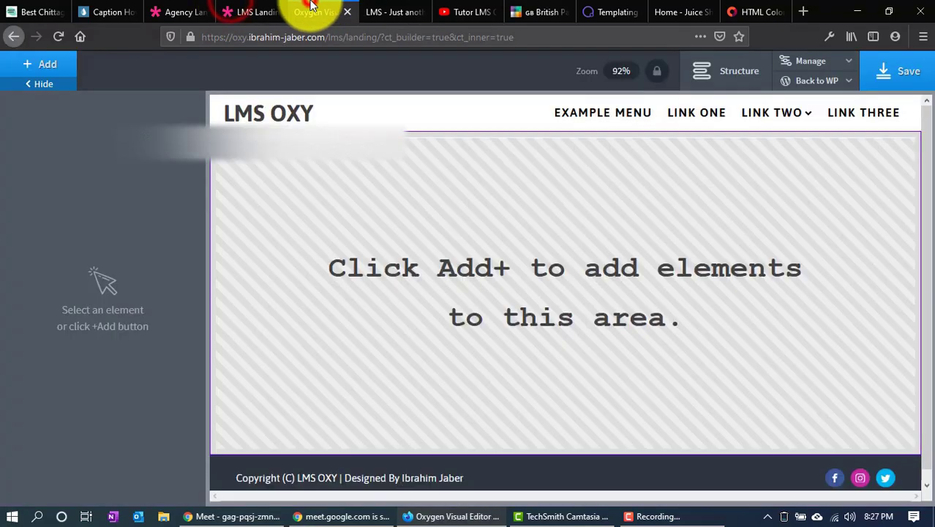
left_click(244, 7)
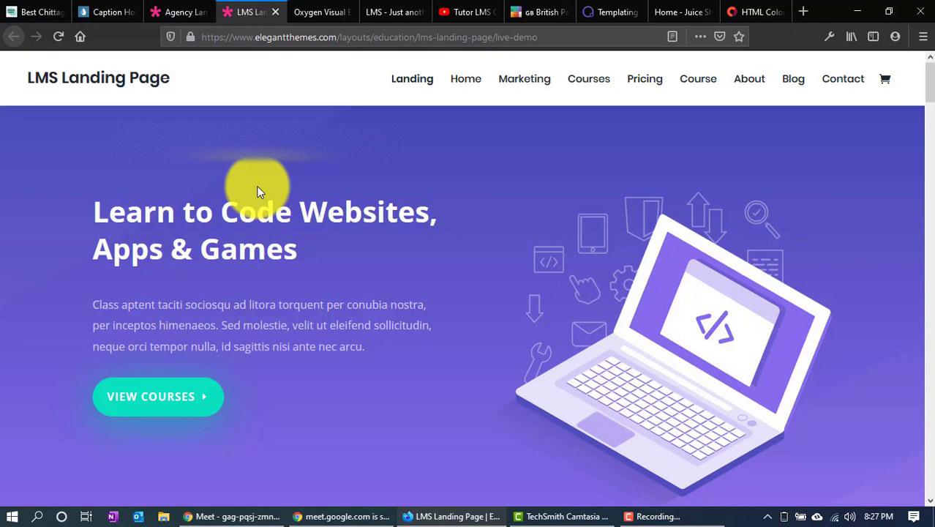
left_click(299, 8)
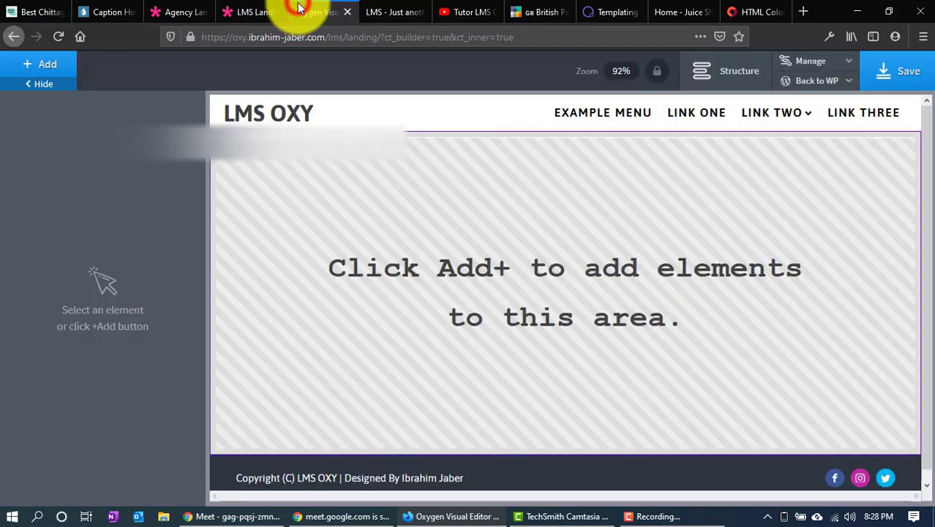
left_click(257, 6)
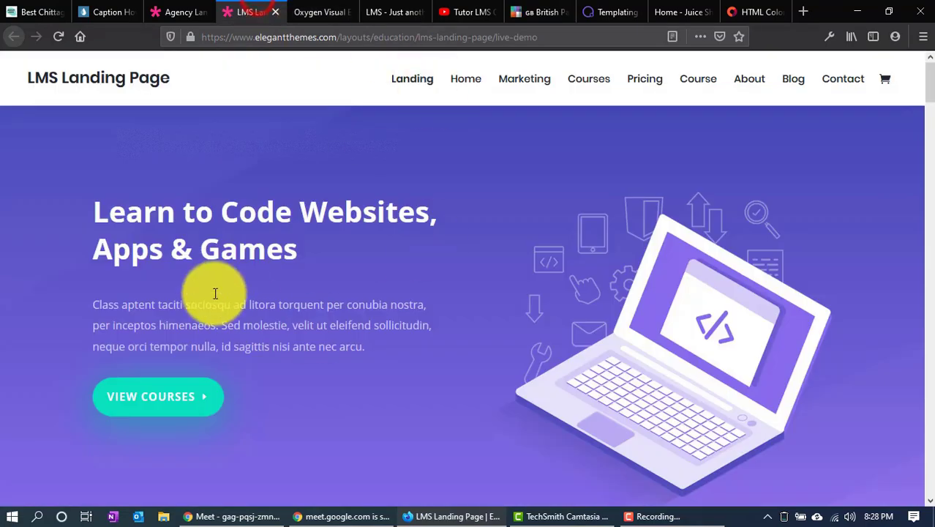
Examine how the demo's hero section arranges its heading, paragraph, View Courses button and laptop illustration
left_click(61, 177)
left_click(165, 256)
left_click_drag(79, 232, 596, 335)
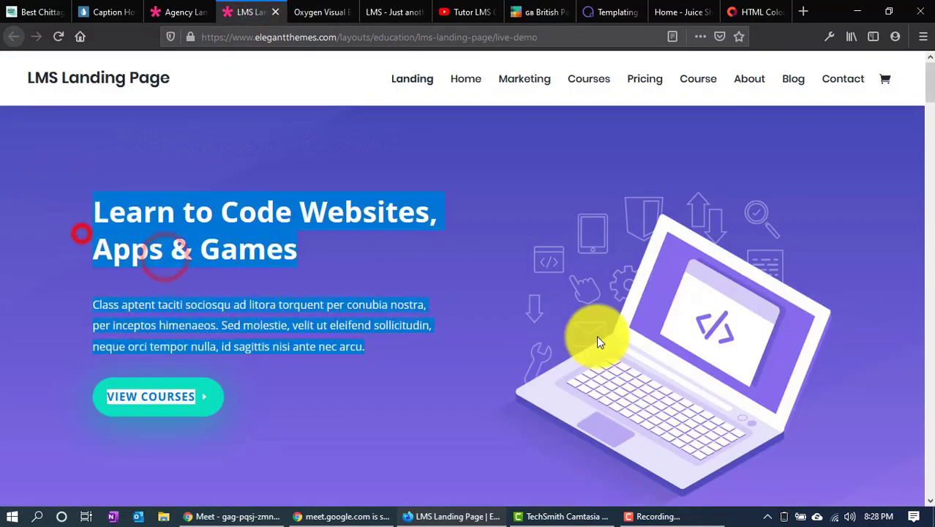
left_click(216, 268)
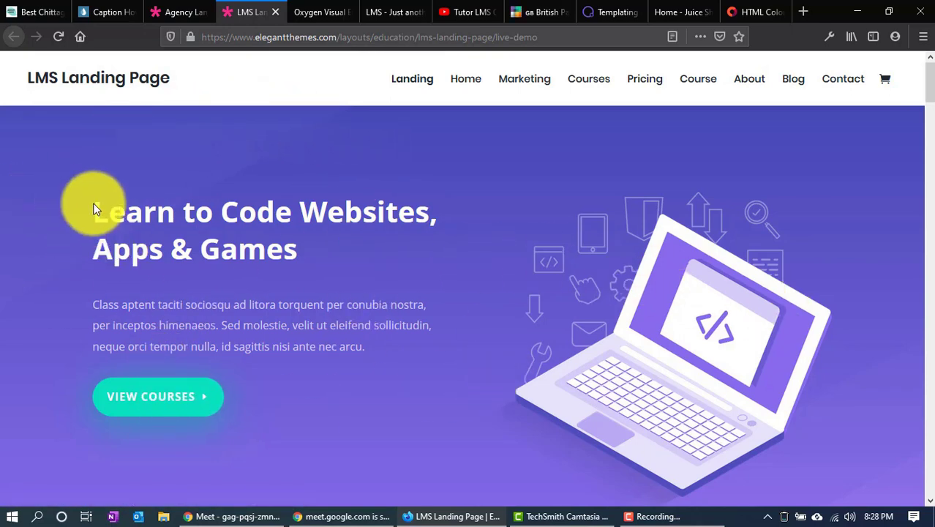
left_click_drag(82, 208, 282, 272)
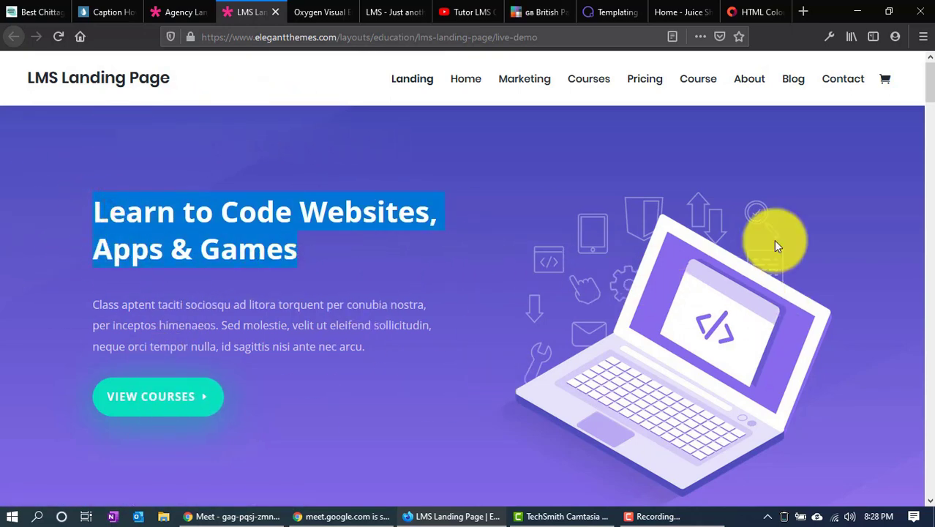
left_click(302, 202)
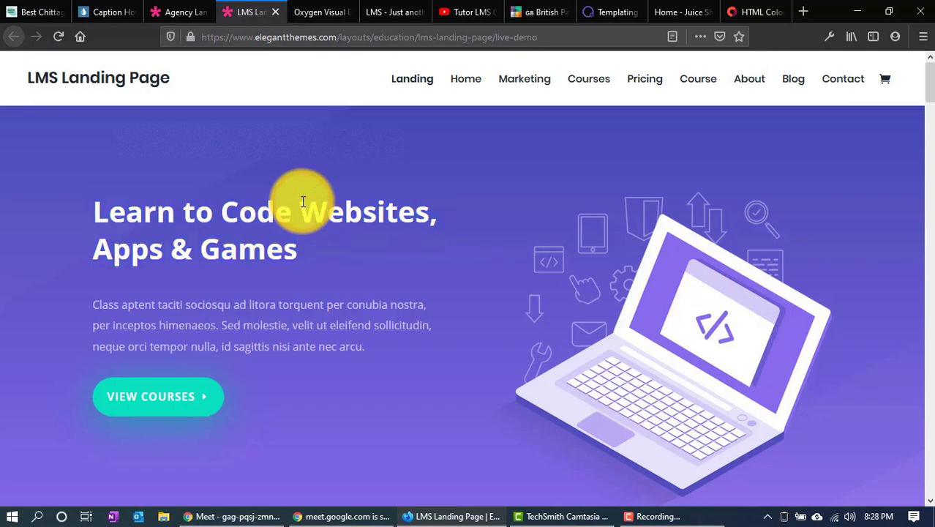
scroll(302, 205, "down", 5)
scroll(303, 202, "up", 5)
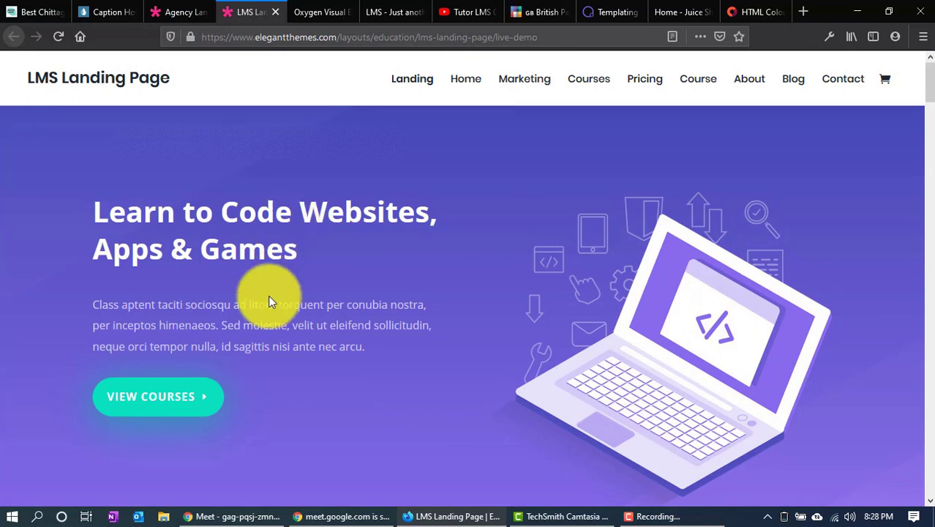
left_click_drag(87, 197, 365, 352)
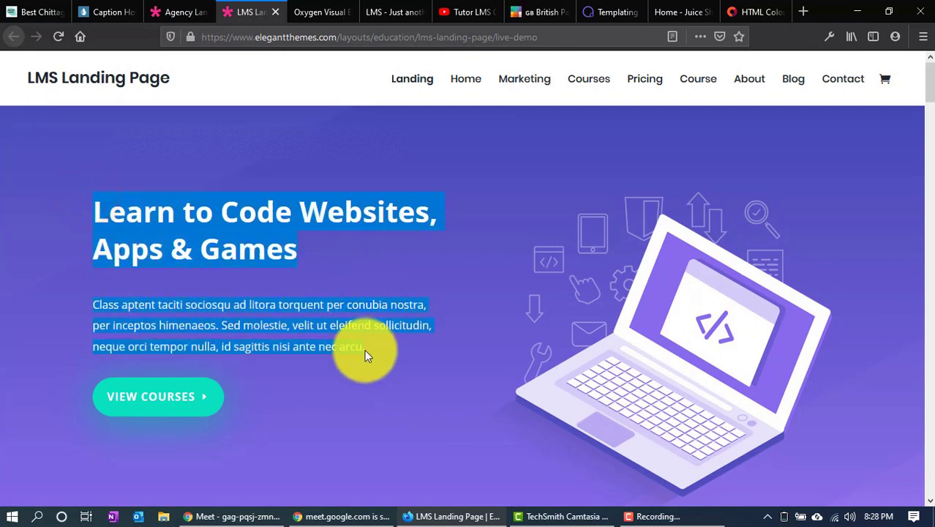
left_click(333, 299)
In the Oxygen editor, add a section to the landing page and insert two equal columns inside it
left_click(327, 10)
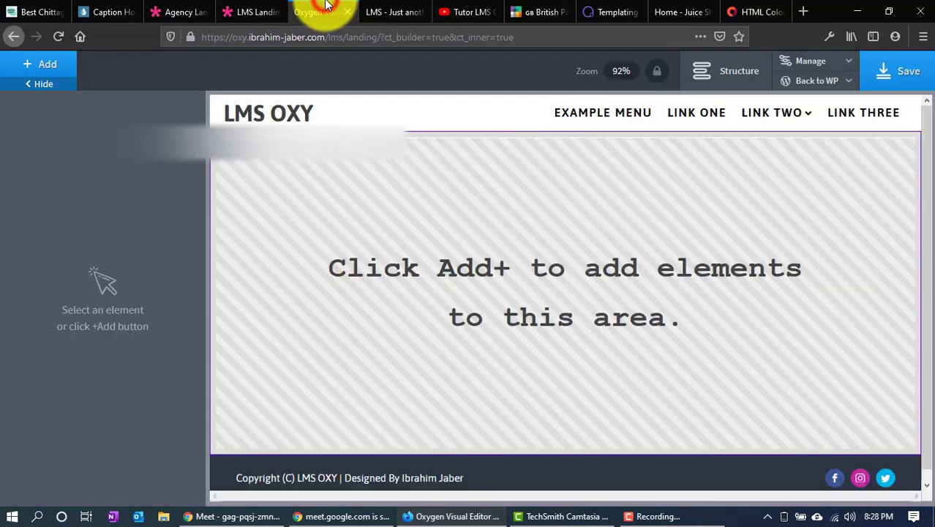
left_click(31, 69)
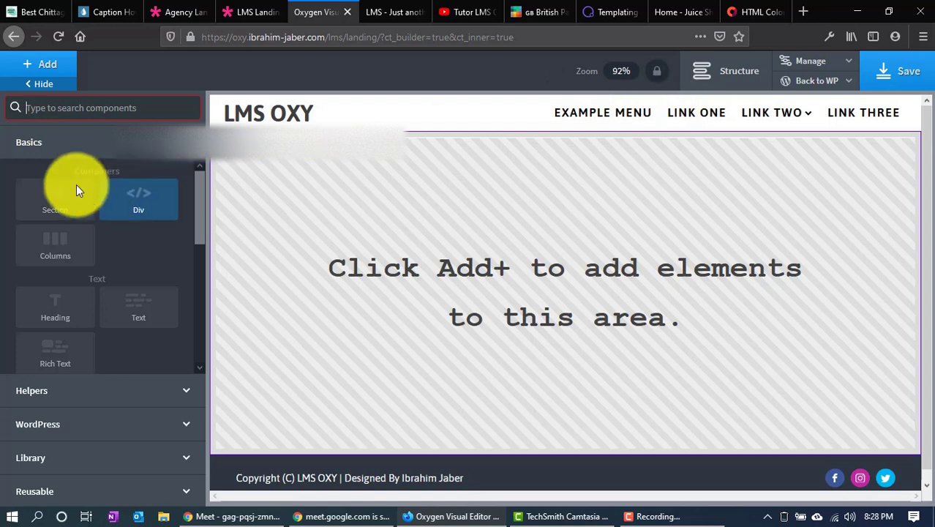
left_click(63, 192)
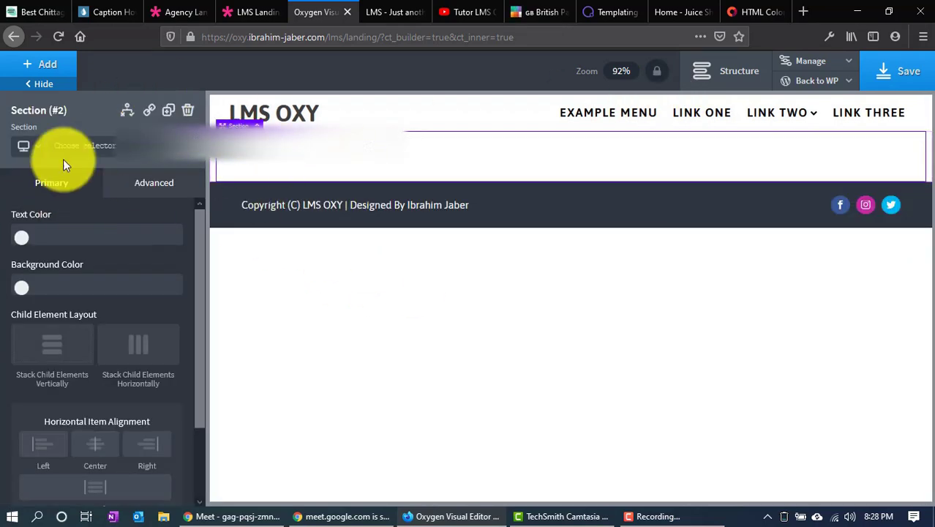
left_click(30, 65)
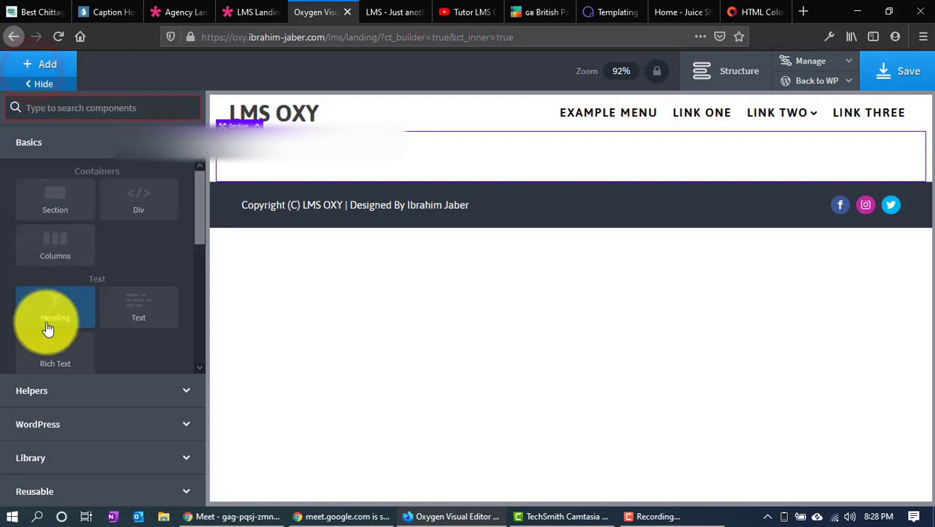
left_click(61, 256)
left_click(62, 256)
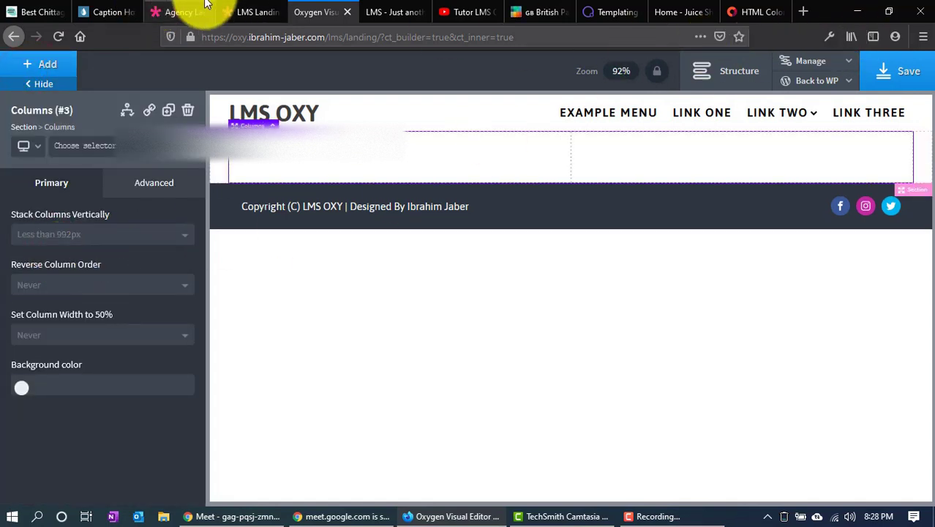
Compare the LMS Landing Page demo's hero section with the empty two-column section in the Oxygen editor
left_click(257, 10)
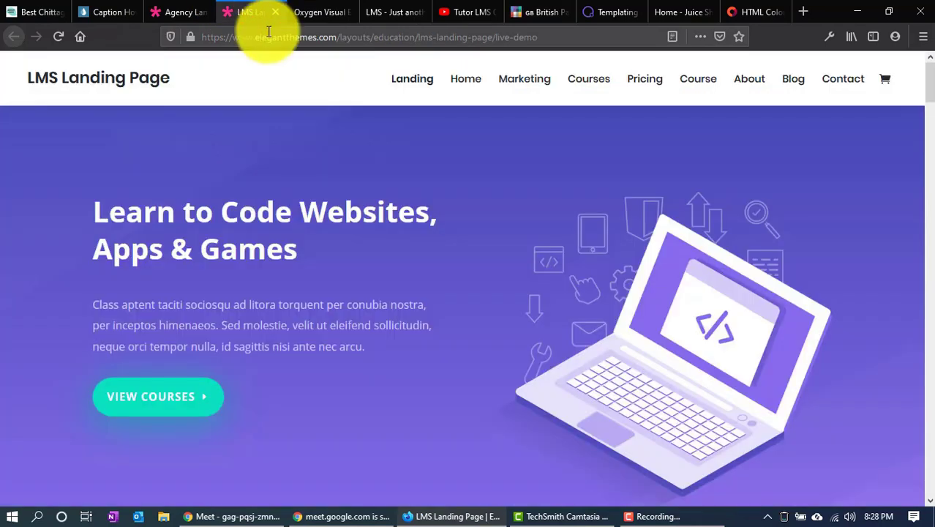
left_click(314, 11)
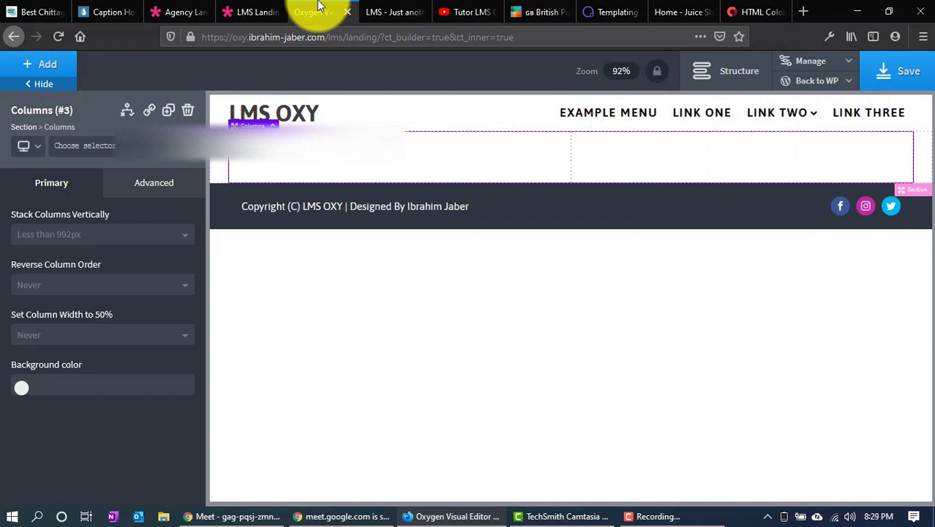
left_click(234, 13)
left_click(332, 8)
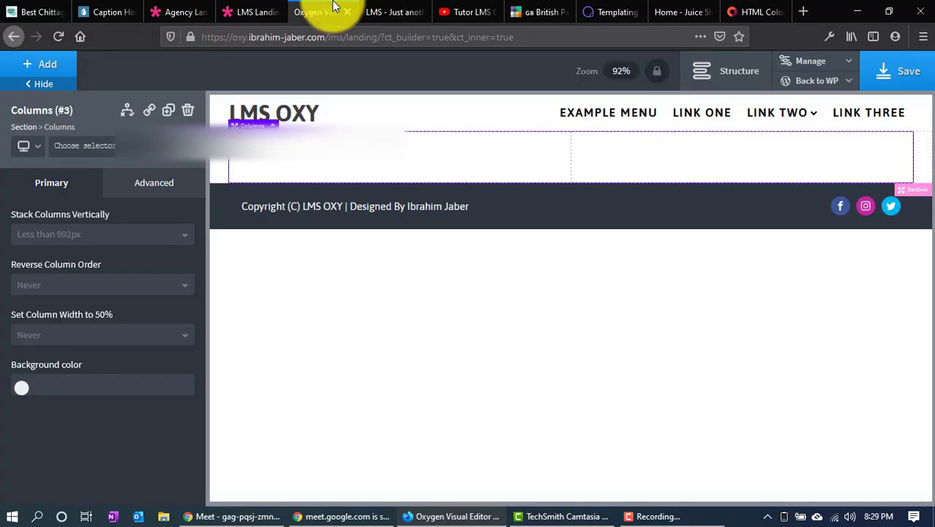
left_click(248, 7)
left_click(315, 9)
left_click(263, 7)
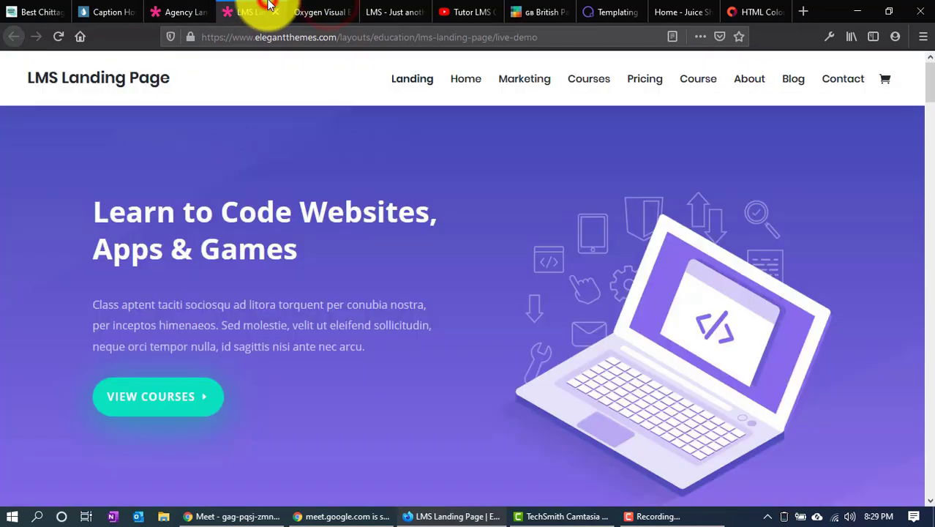
left_click(315, 9)
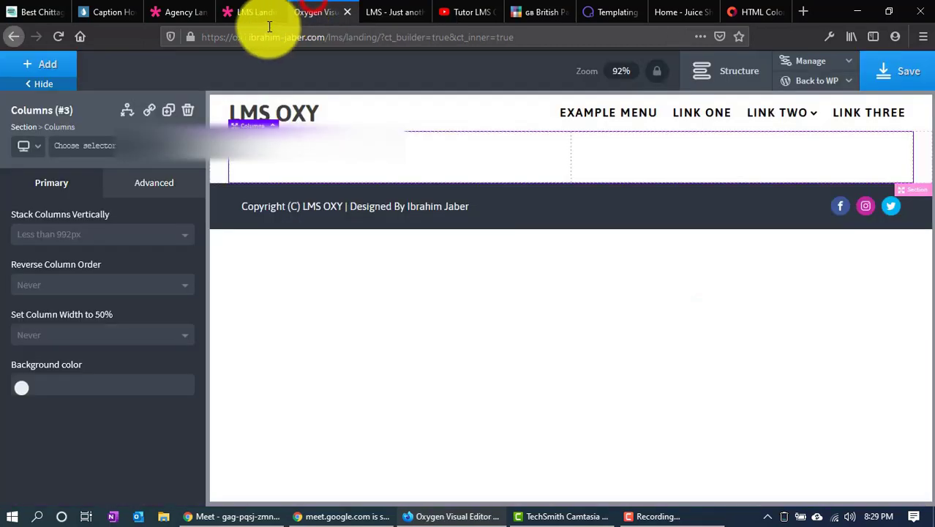
Examine the demo hero's text column to identify the heading, paragraph and button elements needed in the first column
left_click(250, 9)
left_click_drag(91, 216, 313, 253)
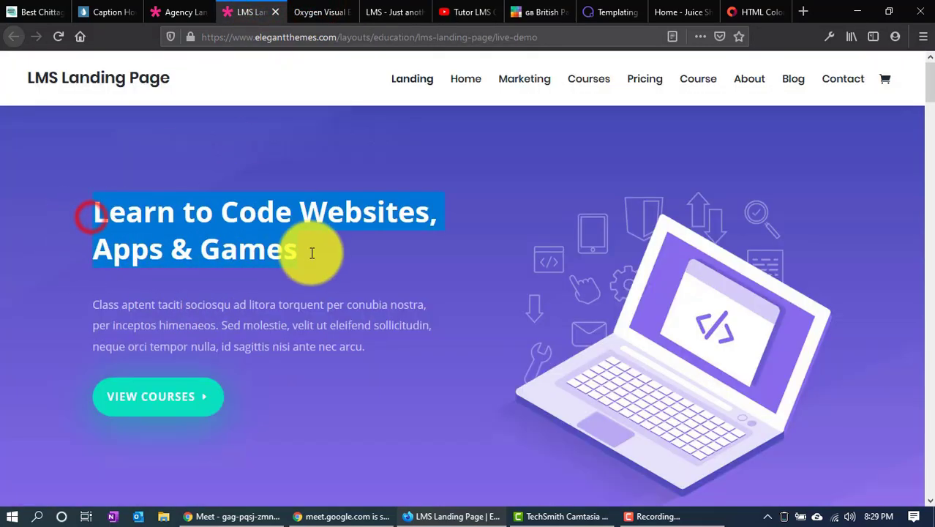
left_click(314, 10)
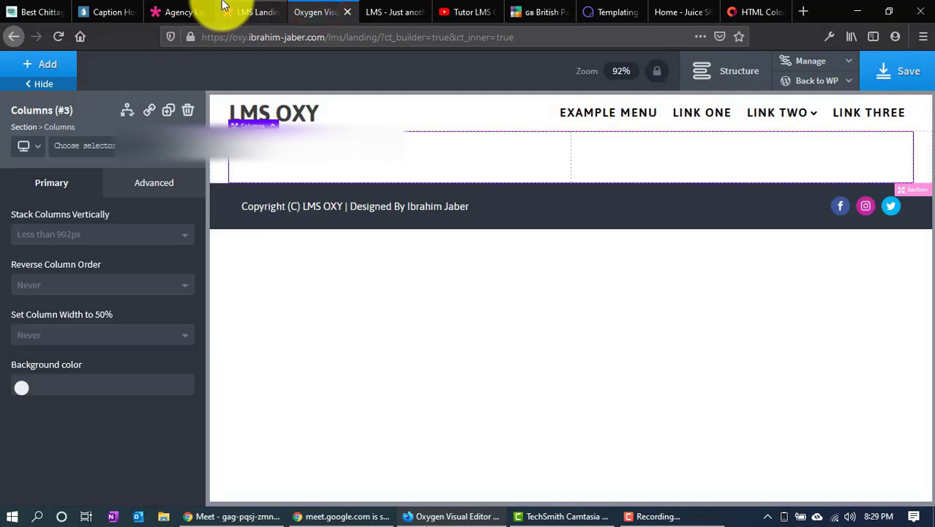
left_click(249, 10)
left_click(315, 11)
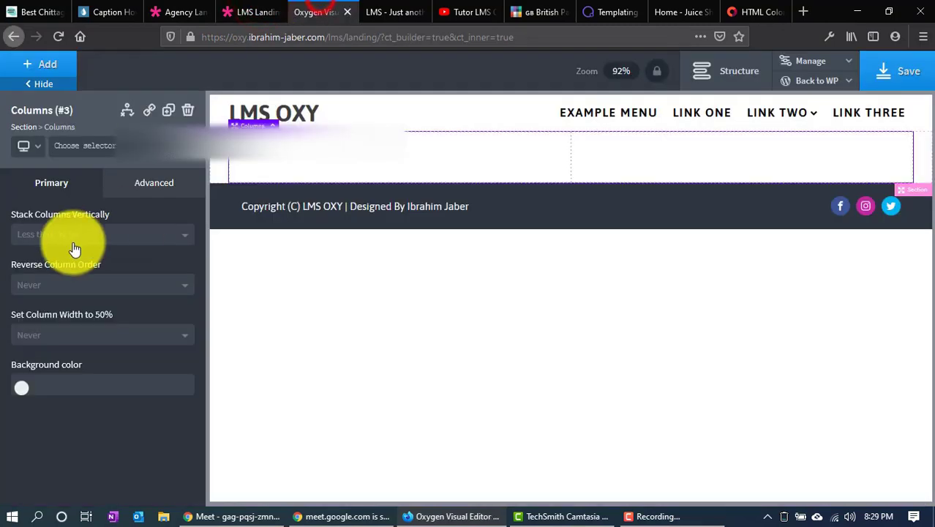
left_click(48, 64)
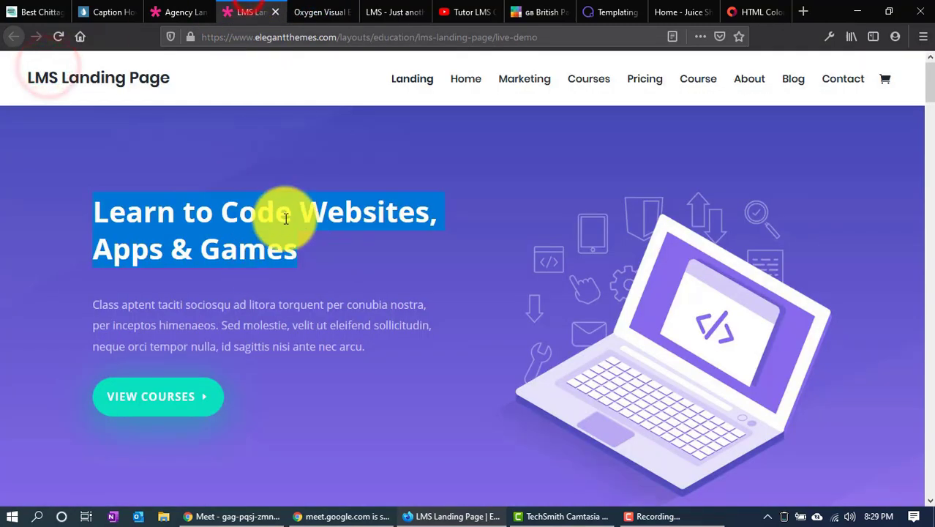
left_click(208, 319)
left_click_drag(92, 212, 157, 213)
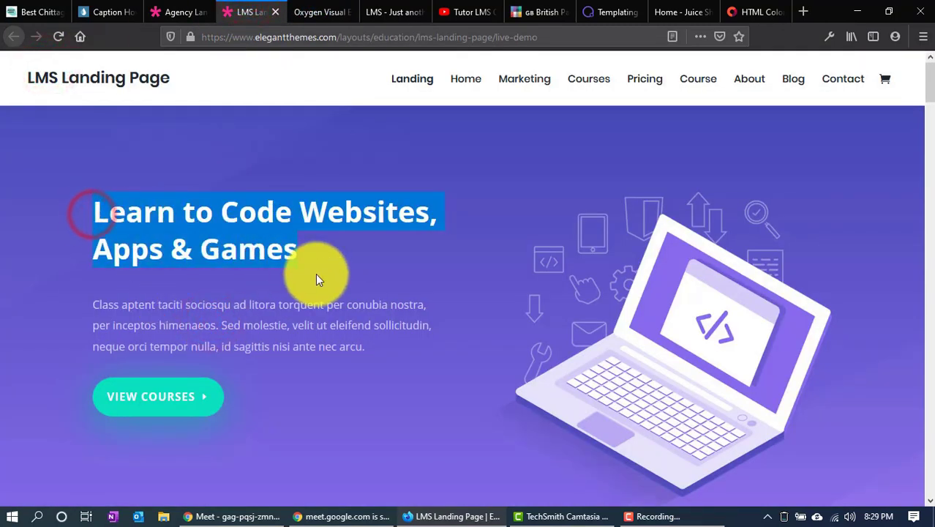
left_click_drag(79, 308, 369, 345)
left_click(369, 345)
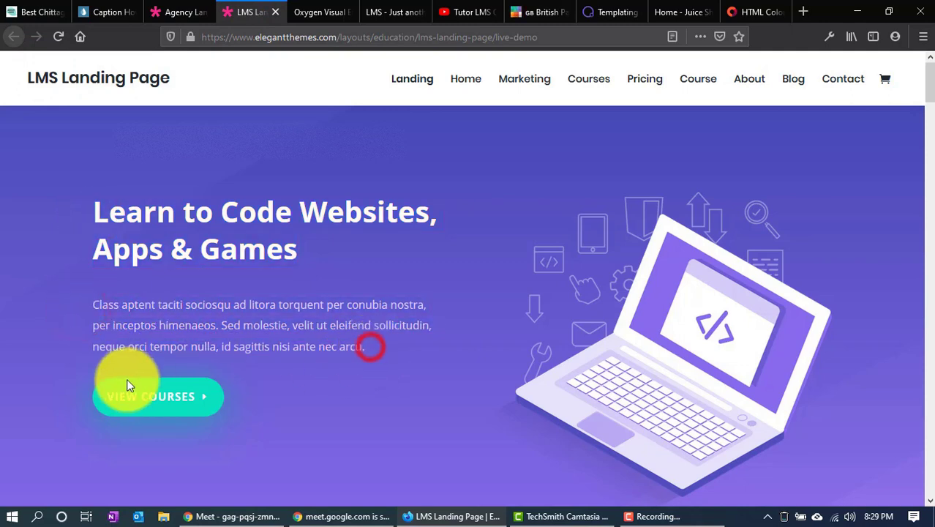
In the Oxygen editor, add a heading and a text block beneath it to the first column
left_click(316, 12)
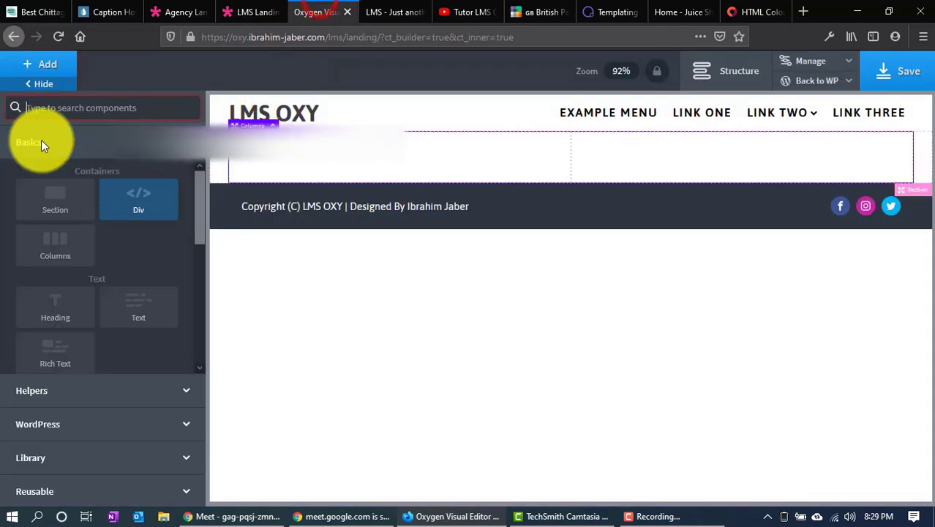
left_click(43, 62)
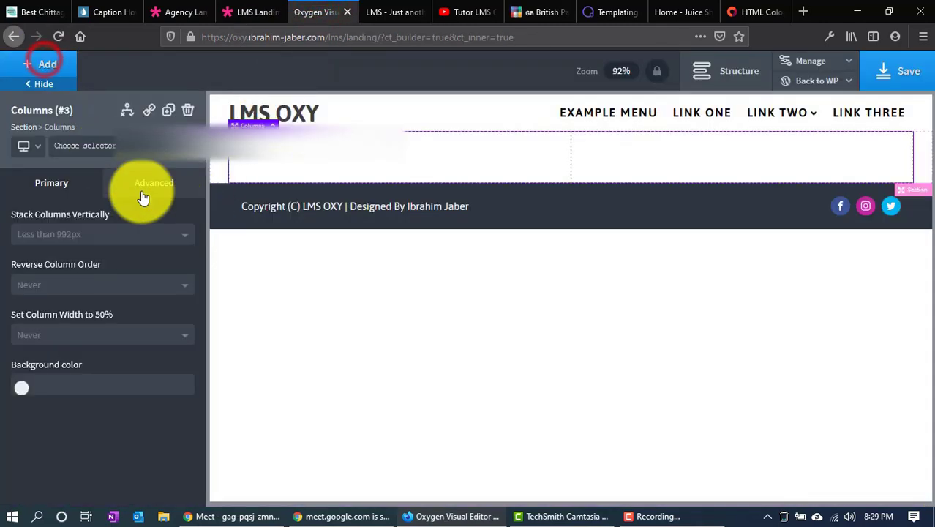
left_click(66, 59)
left_click(57, 311)
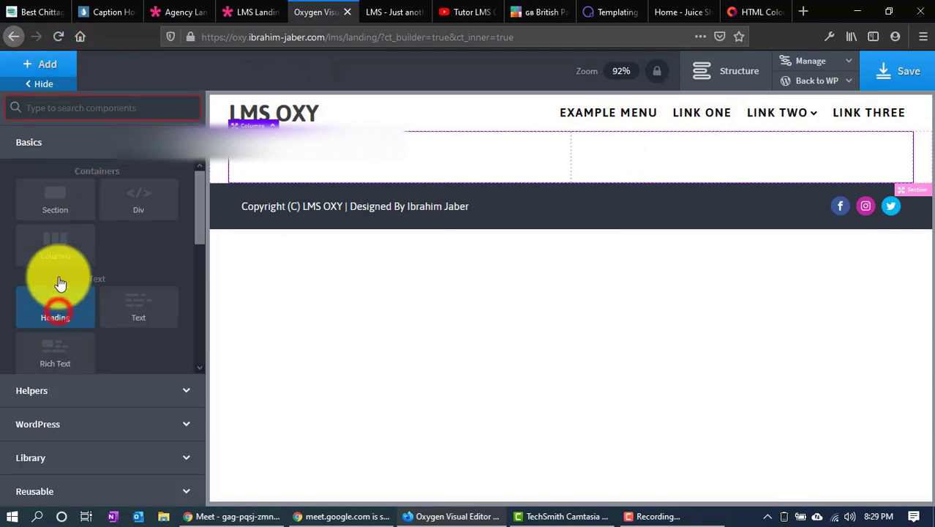
left_click(26, 67)
left_click(126, 320)
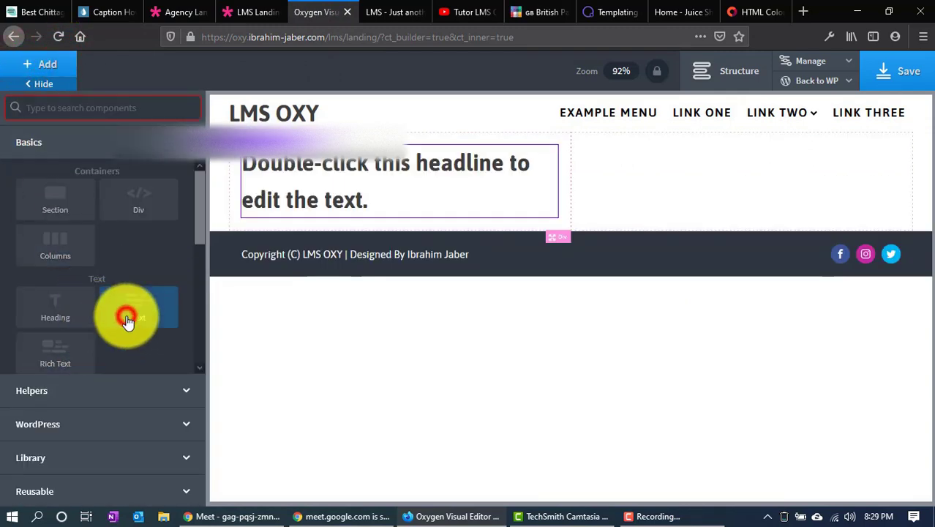
Find the Button component and add it below the text block in the first column
left_click(30, 65)
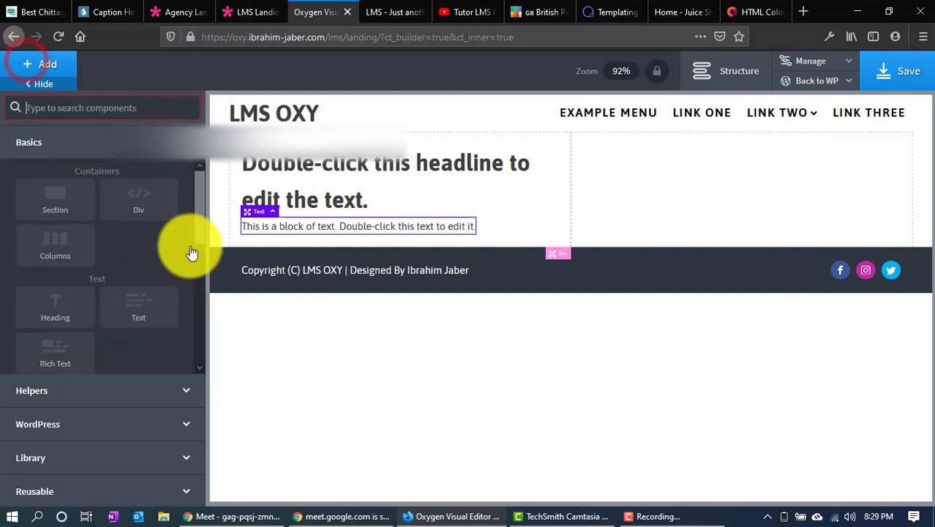
type("button")
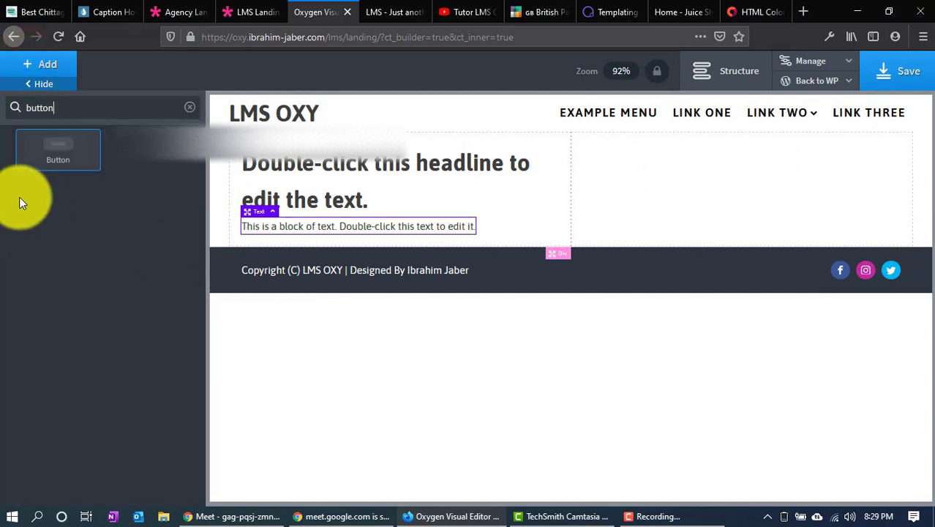
left_click(28, 167)
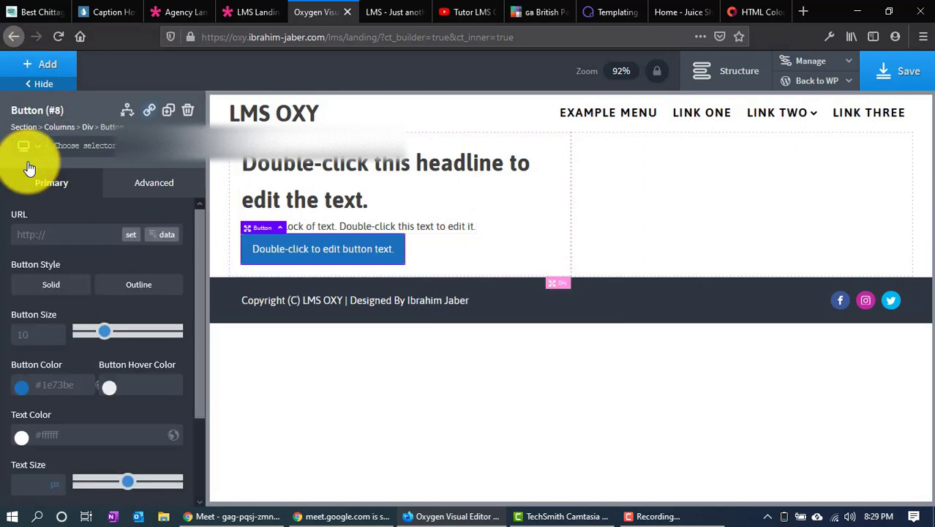
Replace the heading's placeholder with "Learn to Code Websites, Apps & Games" copied from the demo, without the leading blank line
left_click(252, 11)
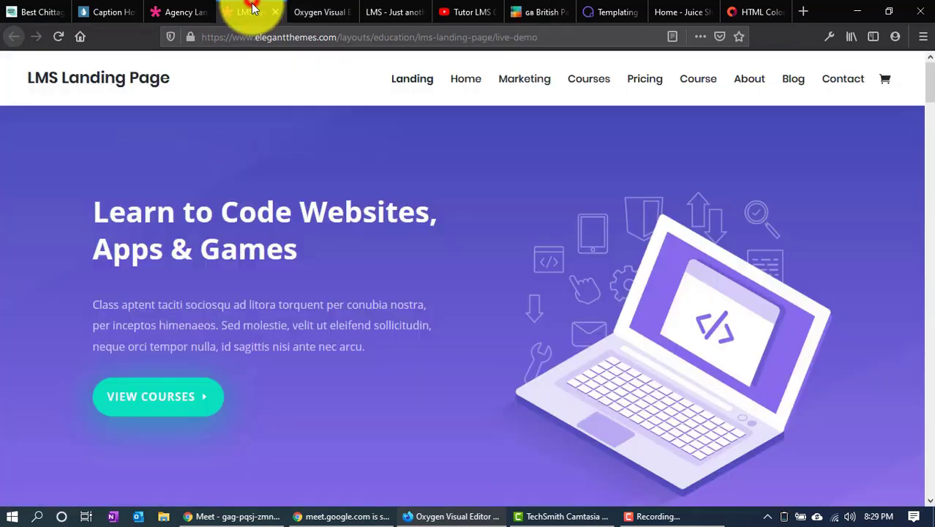
left_click_drag(302, 250, 94, 209)
key("ctrl+c")
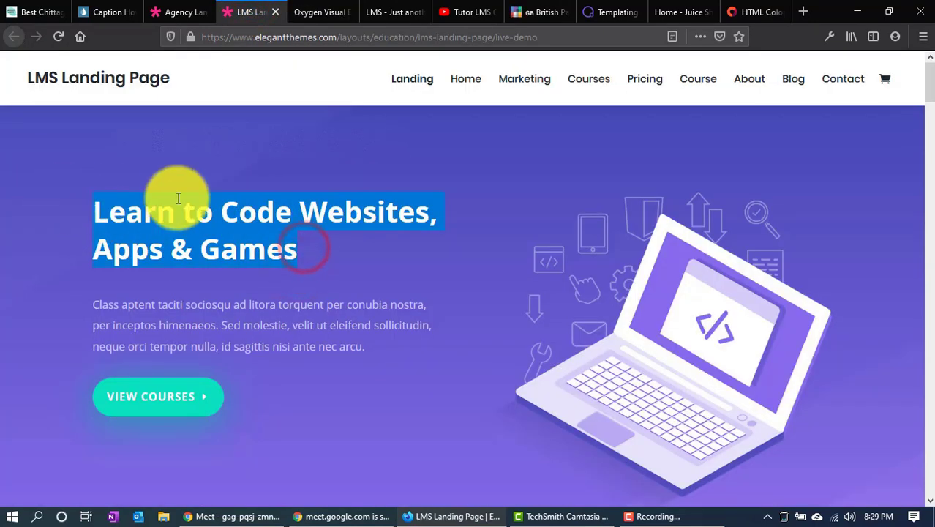
left_click(318, 12)
left_click(320, 184)
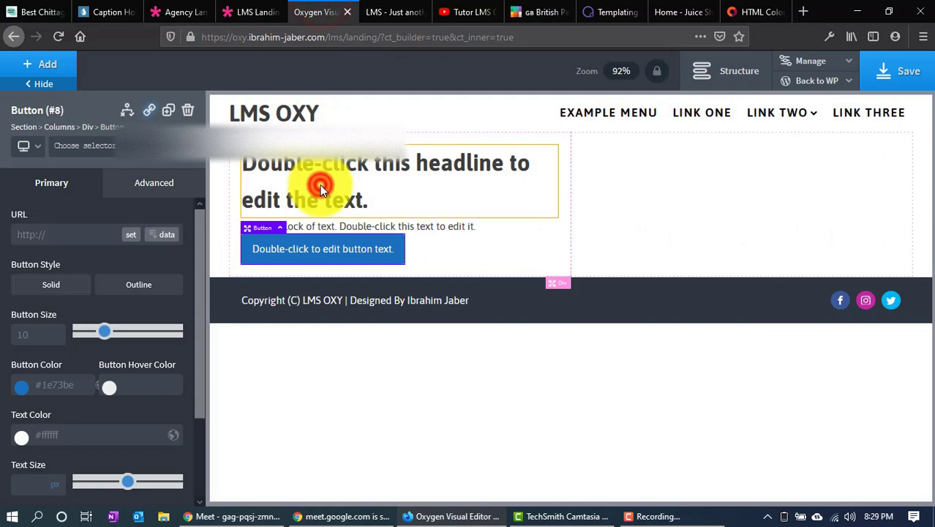
double_click(319, 184)
key("ctrl+a")
key("ctrl+v")
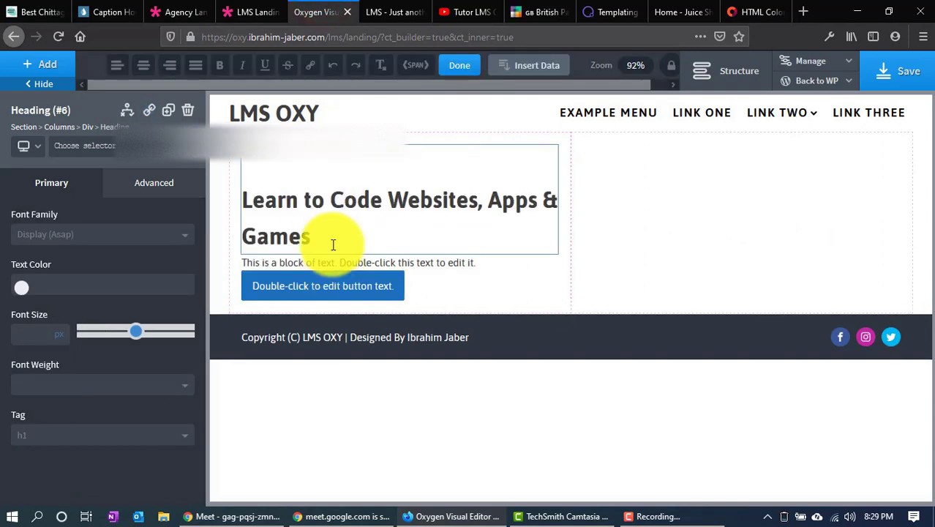
left_click(251, 206)
key("BackSpace")
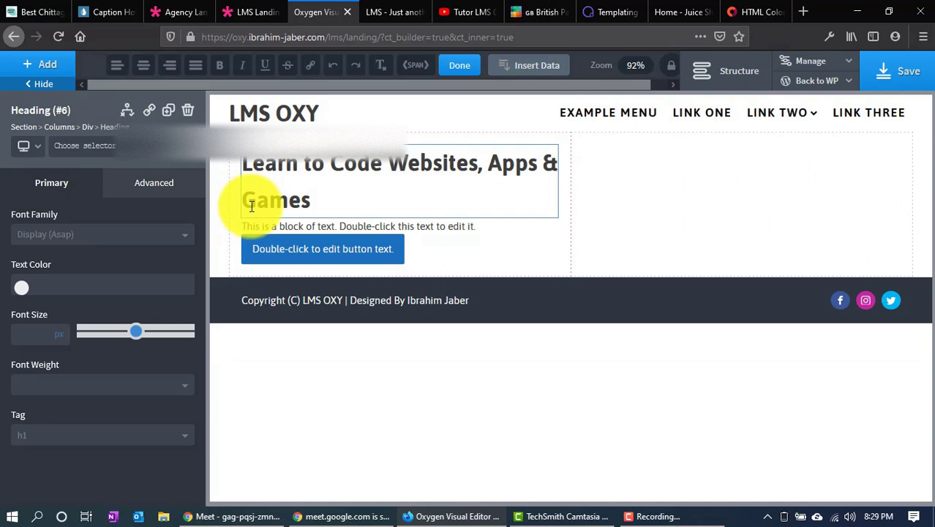
Copy the demo's "Class aptent taciti sociosqu" paragraph and use it to replace the text block's placeholder
left_click(269, 5)
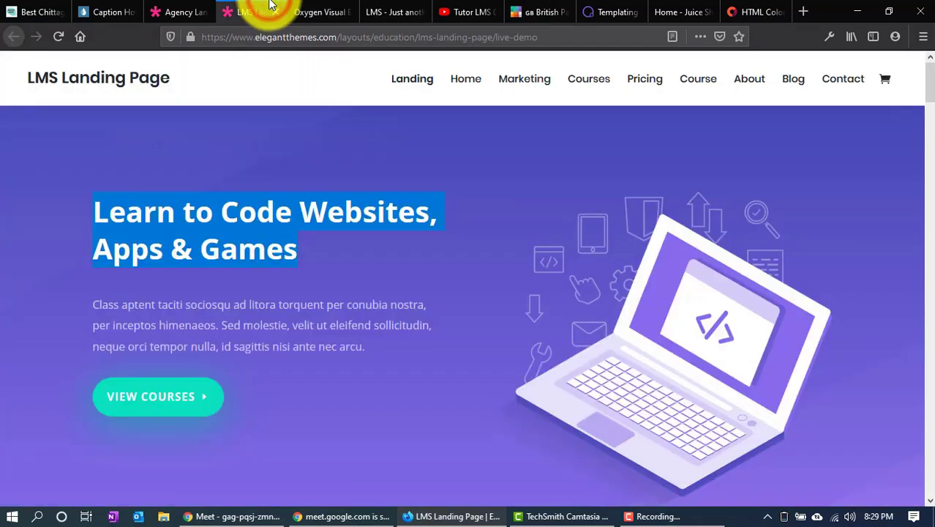
left_click_drag(395, 346, 96, 309)
key("ctrl+c")
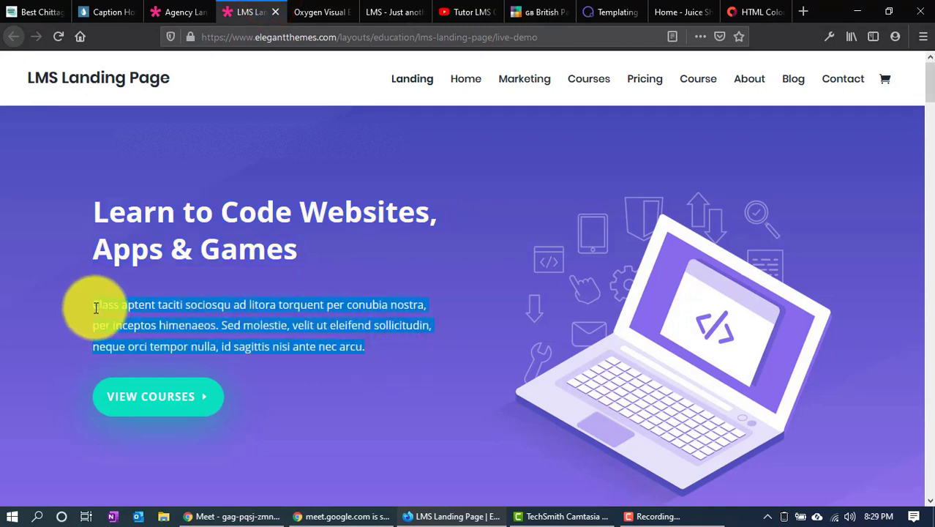
left_click(316, 12)
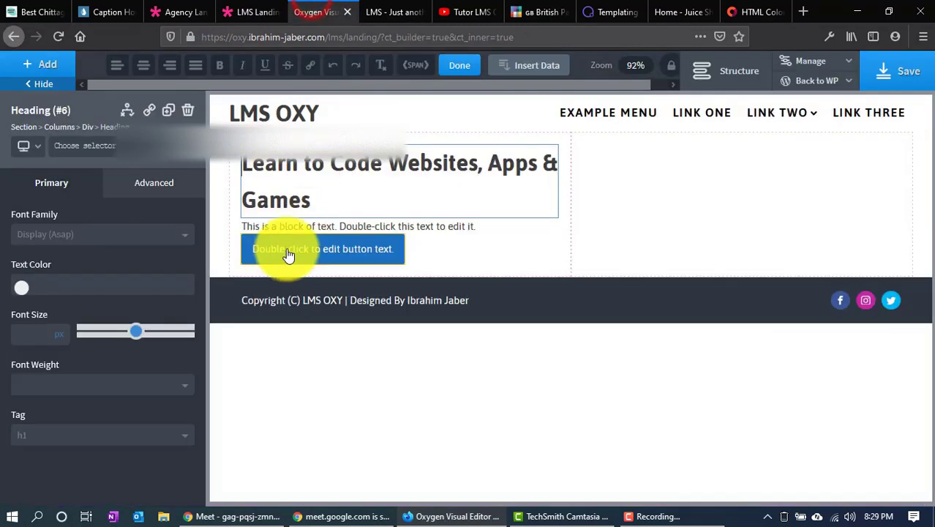
left_click(325, 228)
double_click(325, 228)
key("ctrl+v")
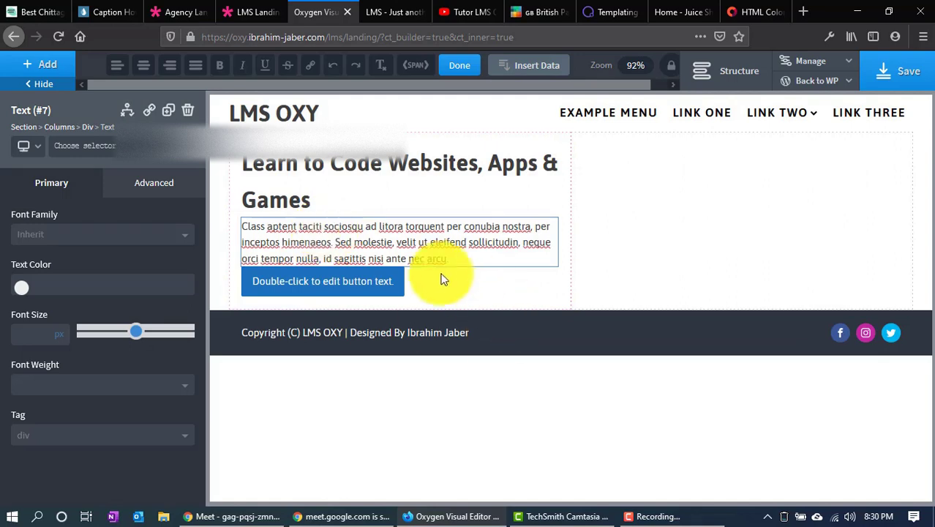
Check the demo's button wording and set the new button's label to "View Courses"
left_click(250, 11)
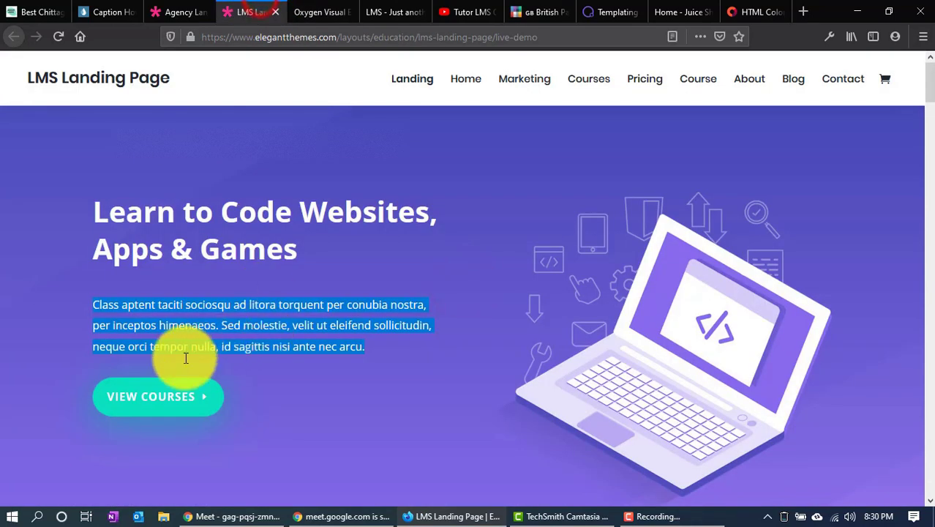
left_click(316, 12)
left_click(292, 282)
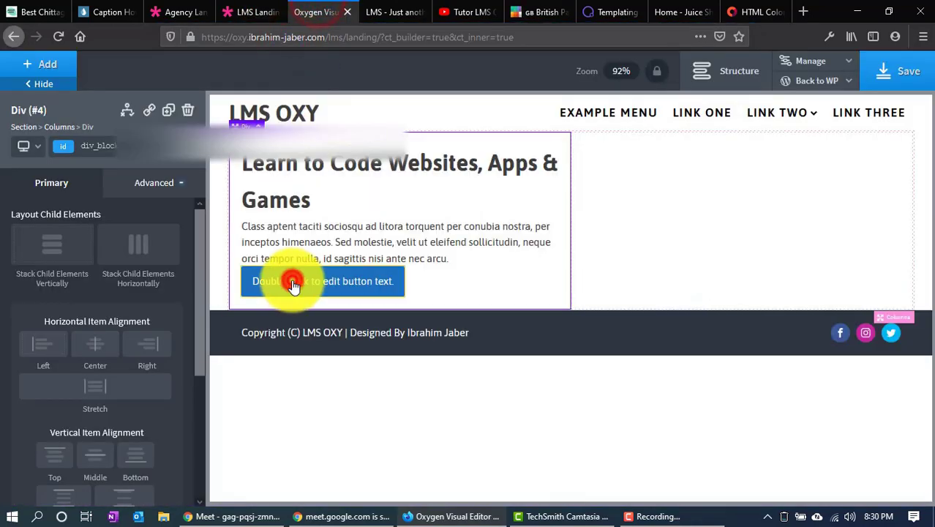
double_click(292, 285)
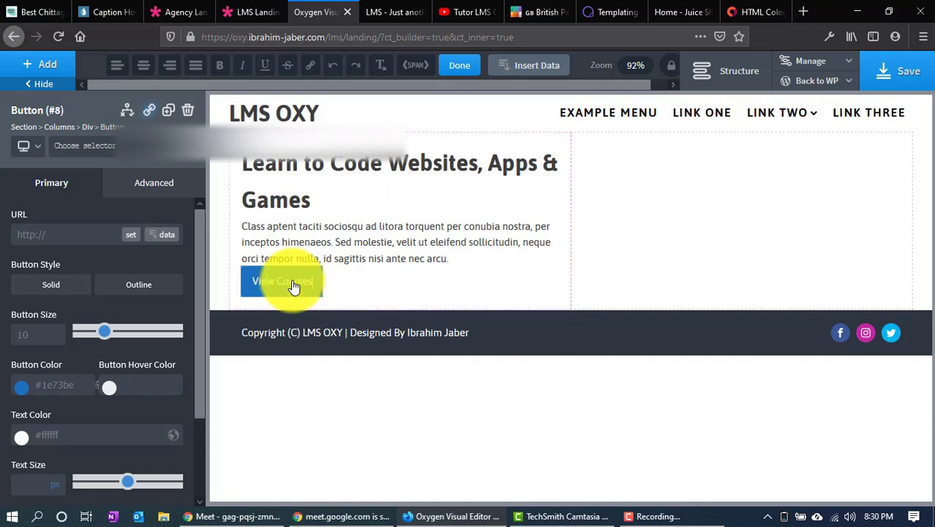
key("Return")
key("BackSpace")
key("BackSpace")
left_click(382, 284)
Check the demo's paragraph spacing and give the first column's text block top and bottom margins of 15 px
left_click(361, 223)
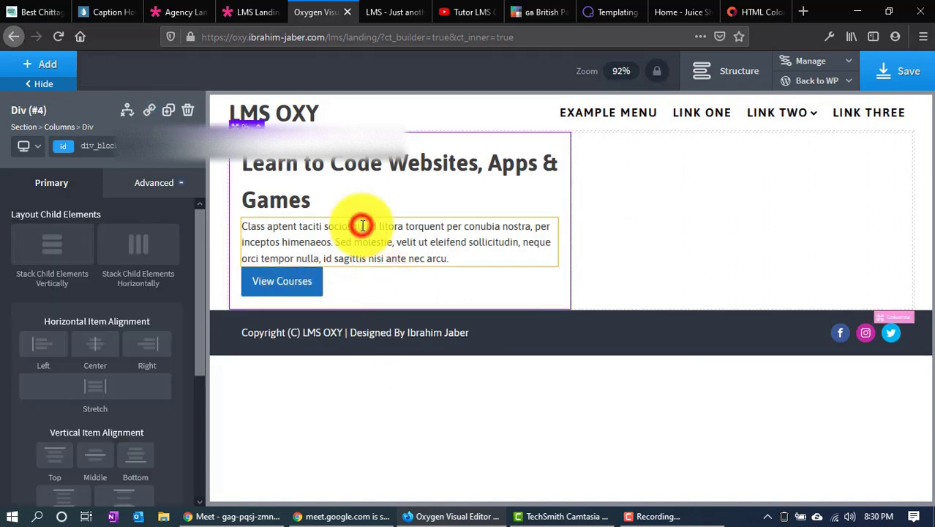
left_click(256, 8)
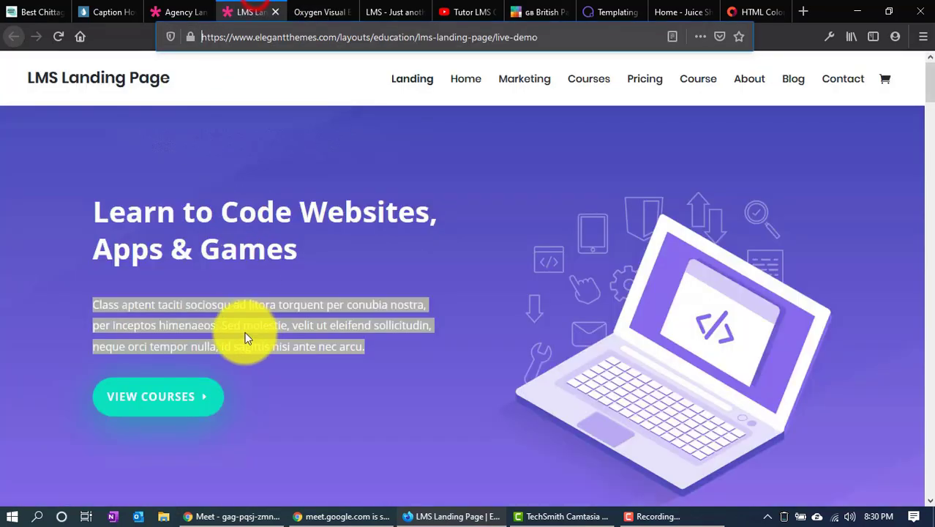
left_click(133, 277)
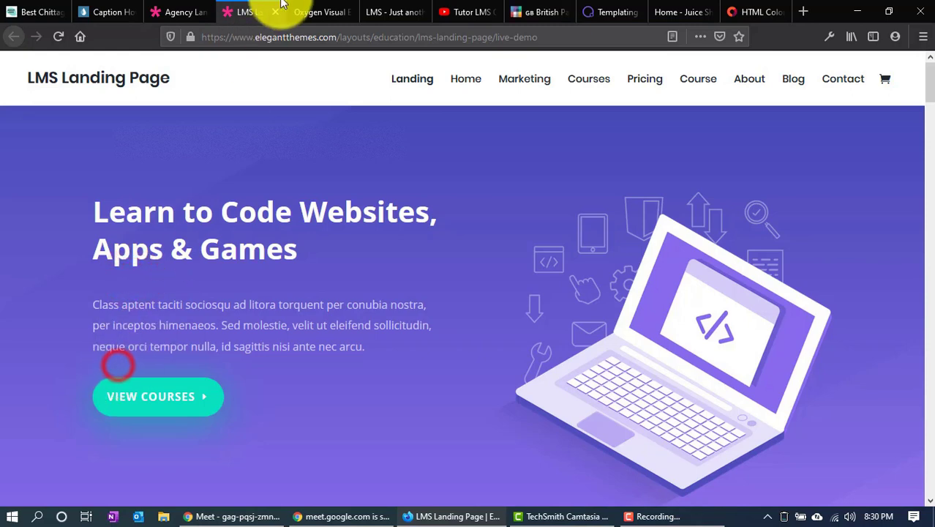
left_click(311, 12)
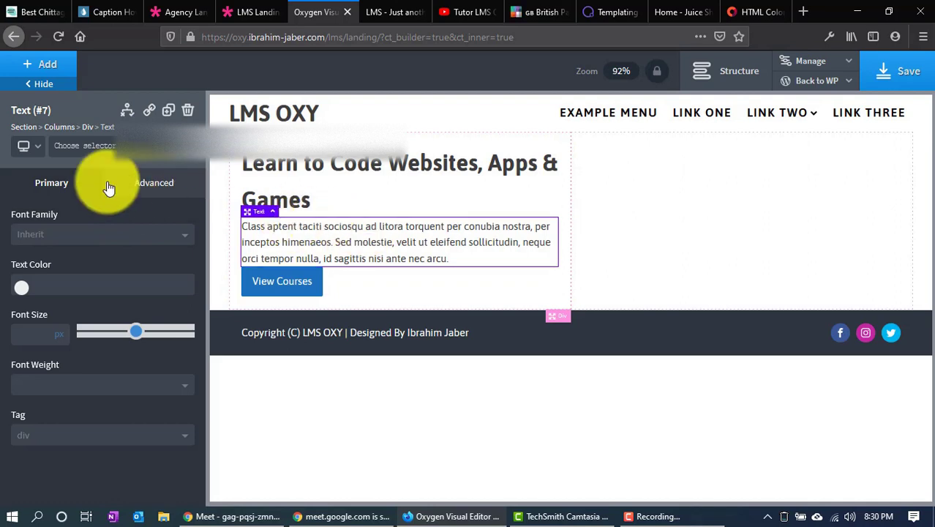
left_click(175, 191)
left_click(57, 257)
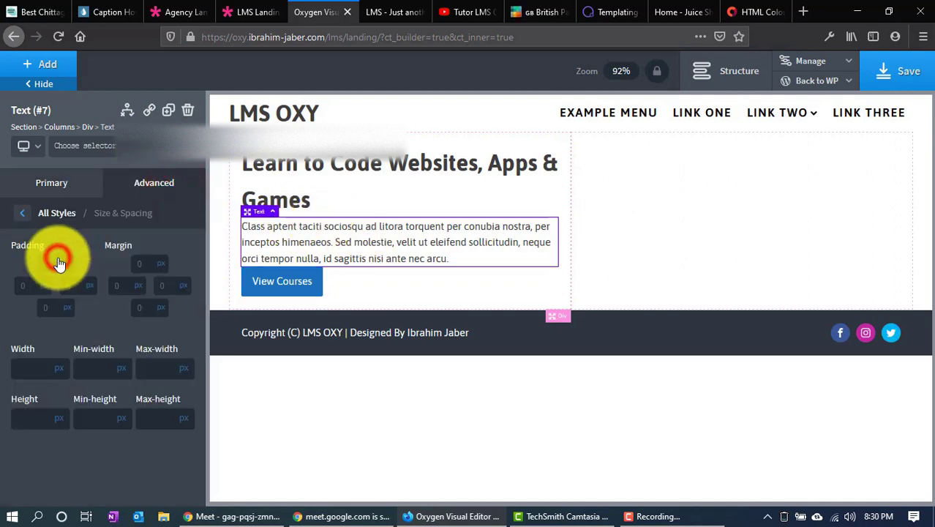
left_click(139, 264)
type("15")
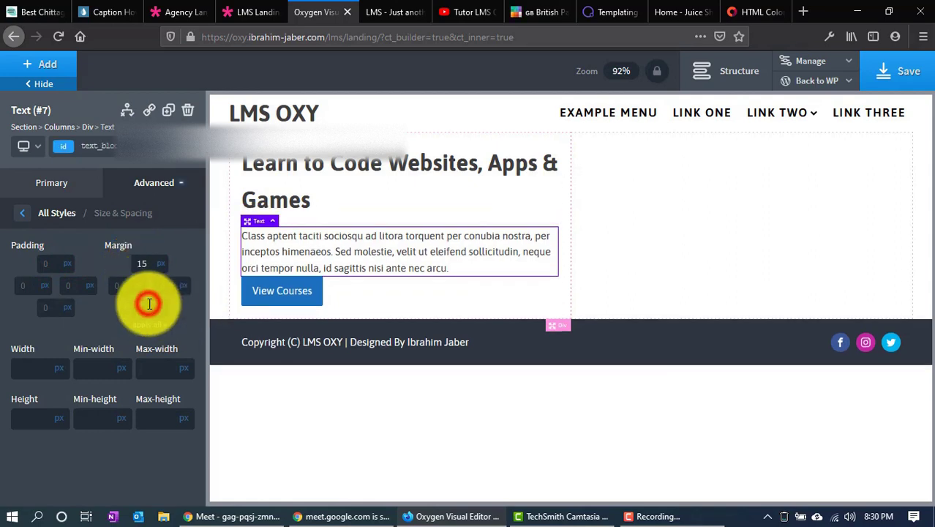
left_click(149, 303)
type("15")
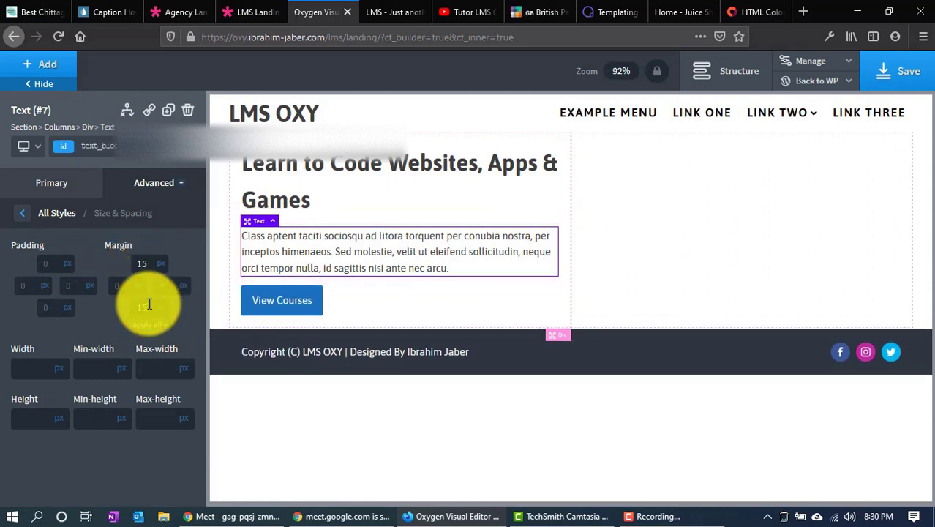
Set the text block's top and bottom margins to 20 px
double_click(137, 255)
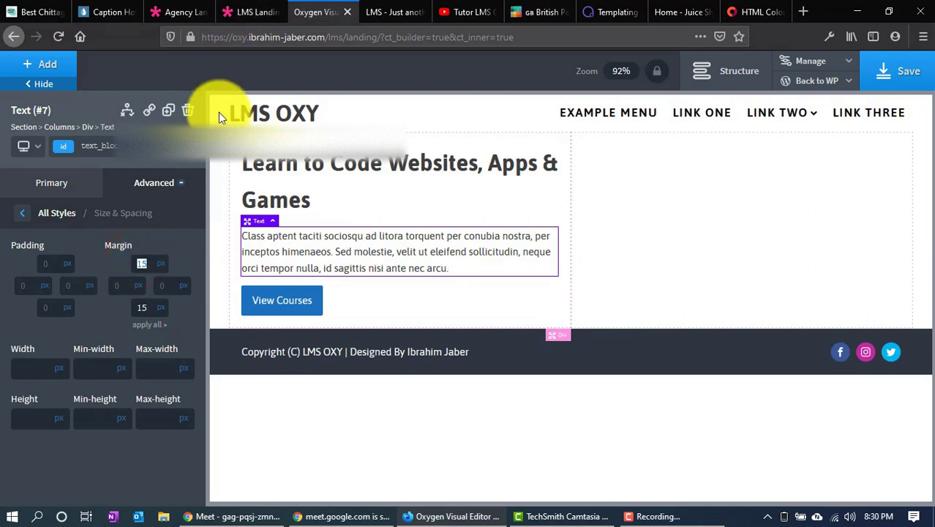
type("20")
left_click(140, 301)
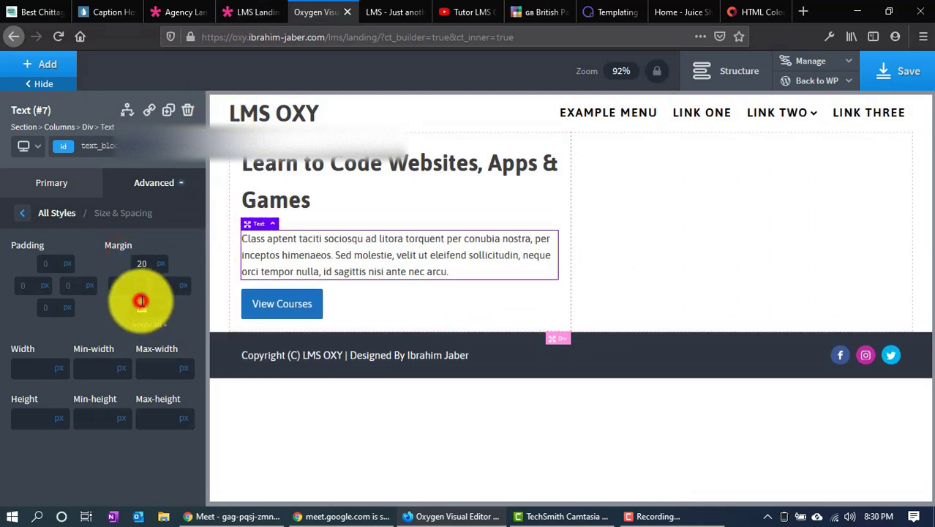
type("20")
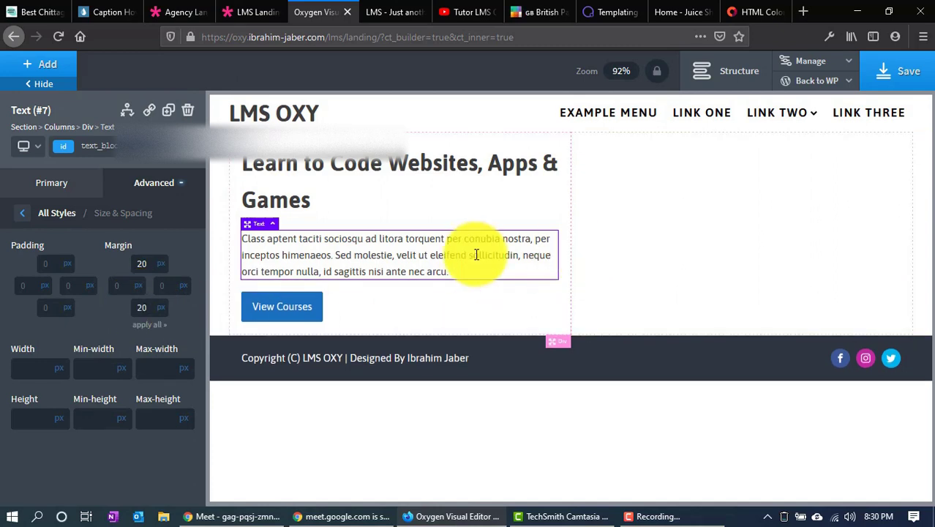
left_click(688, 223)
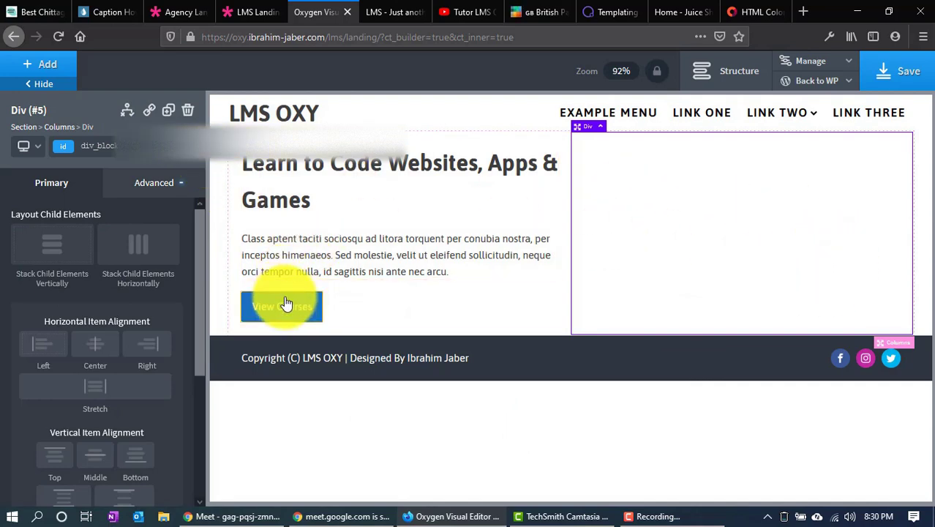
Search the web for "freepik stories" in a new browser tab and open the Stories by Freepik illustration site
left_click(802, 12)
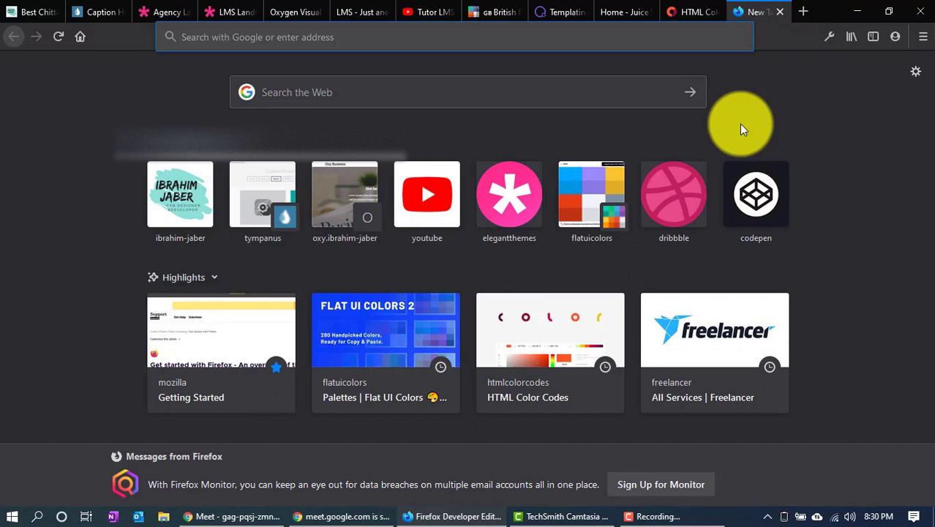
type("freepik")
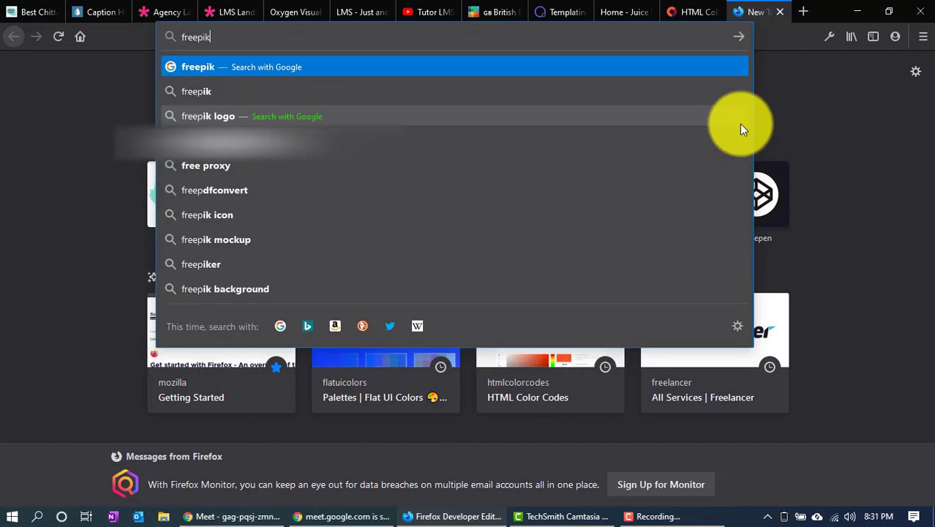
type(" stories")
key("Return")
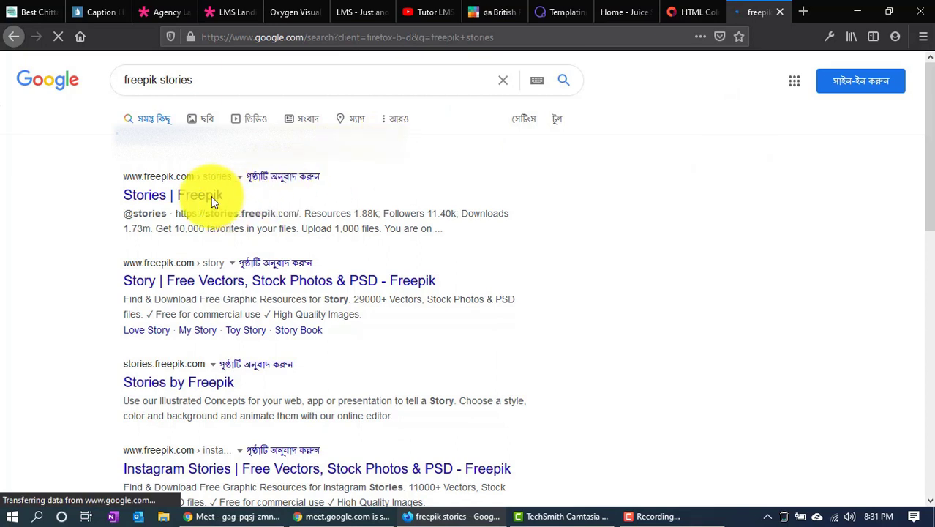
left_click(198, 197)
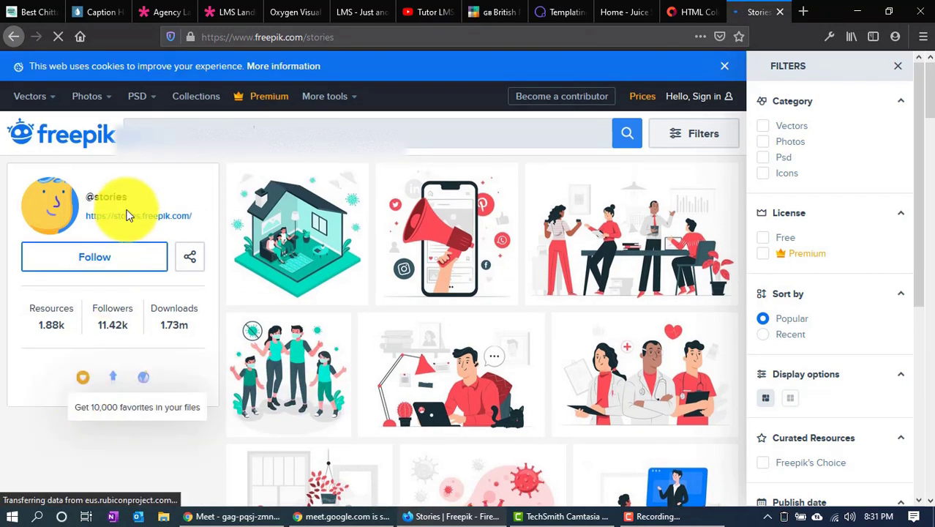
left_click(136, 218)
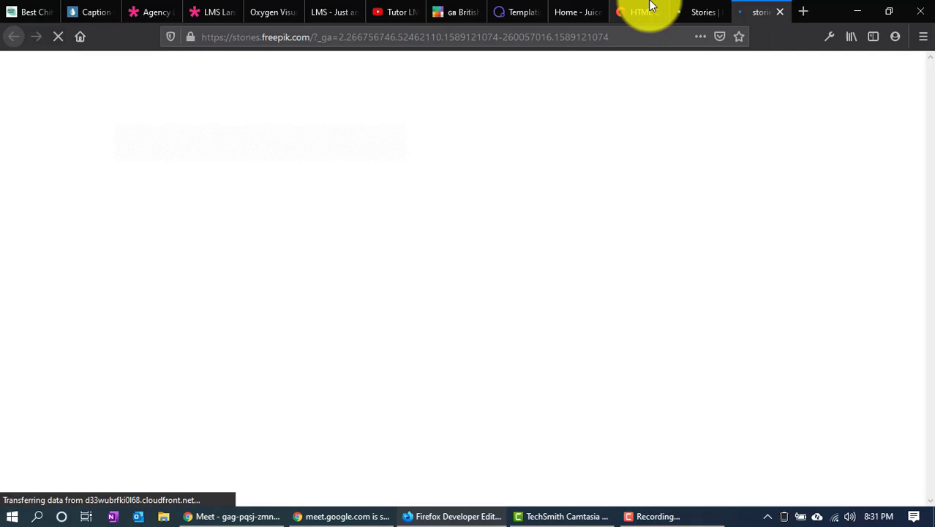
left_click(689, 9)
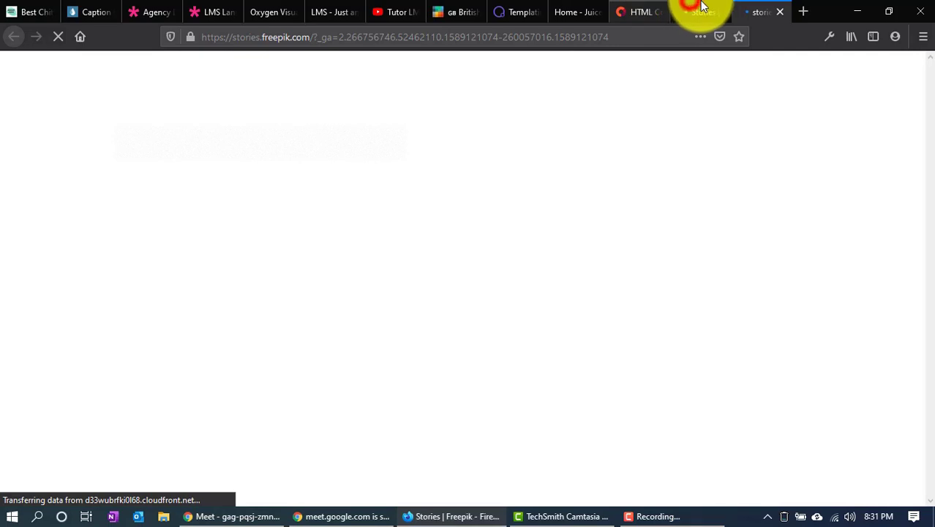
left_click(721, 13)
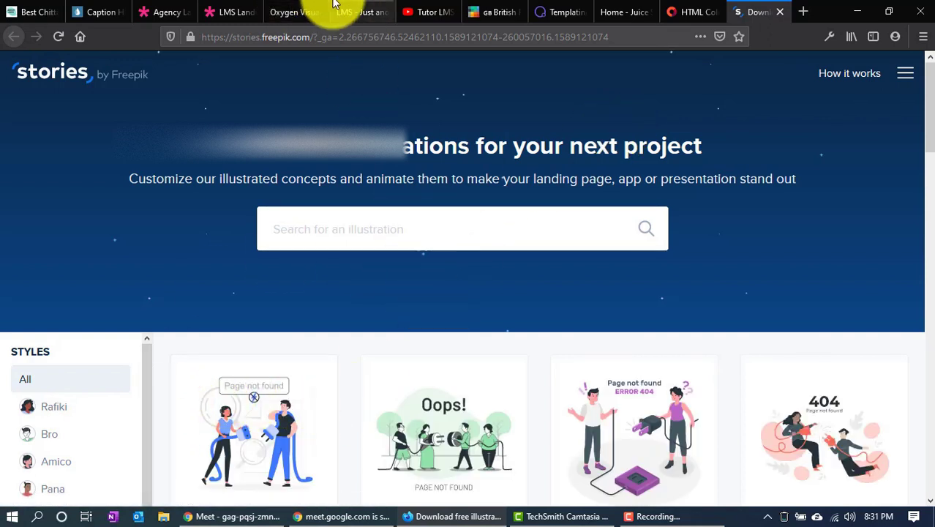
Check the demo's hero illustration and search the Stories site for "laptop" illustrations
left_click(306, 9)
left_click(232, 12)
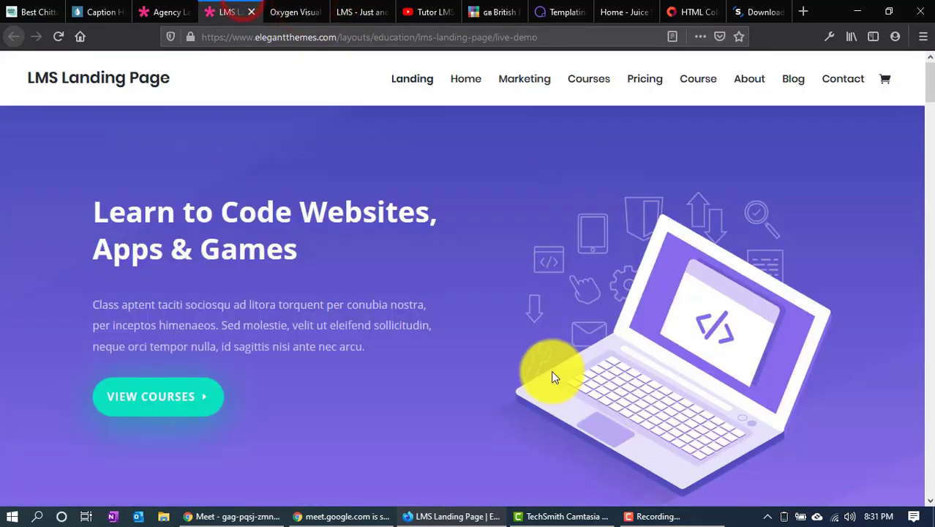
left_click(761, 12)
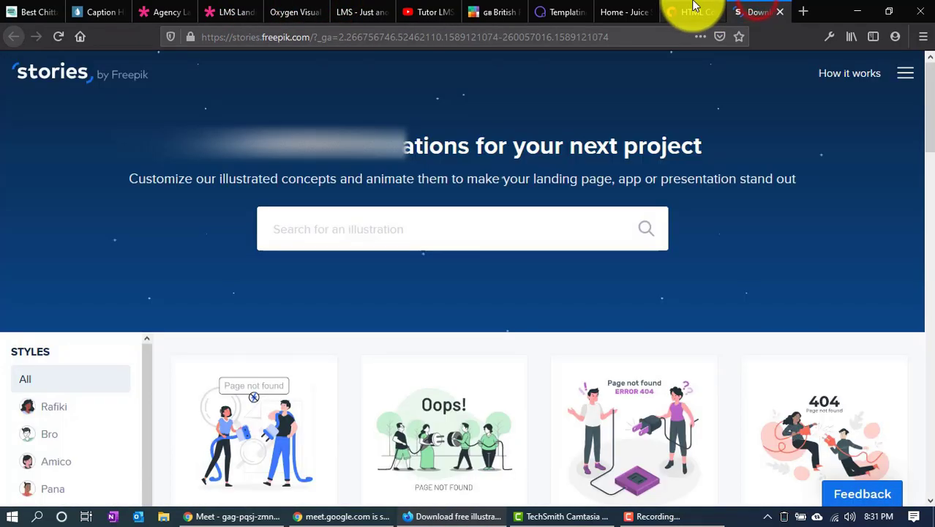
left_click(425, 236)
type("lap")
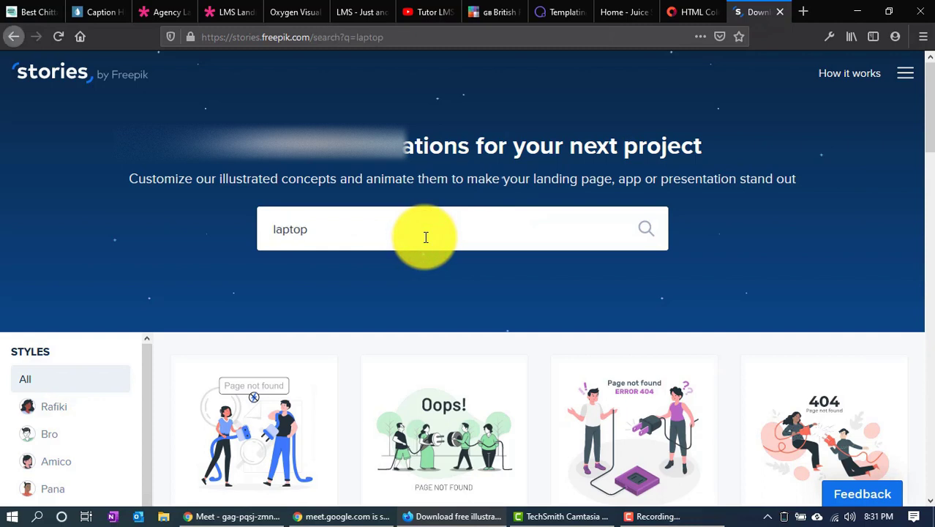
type("top")
key("Return")
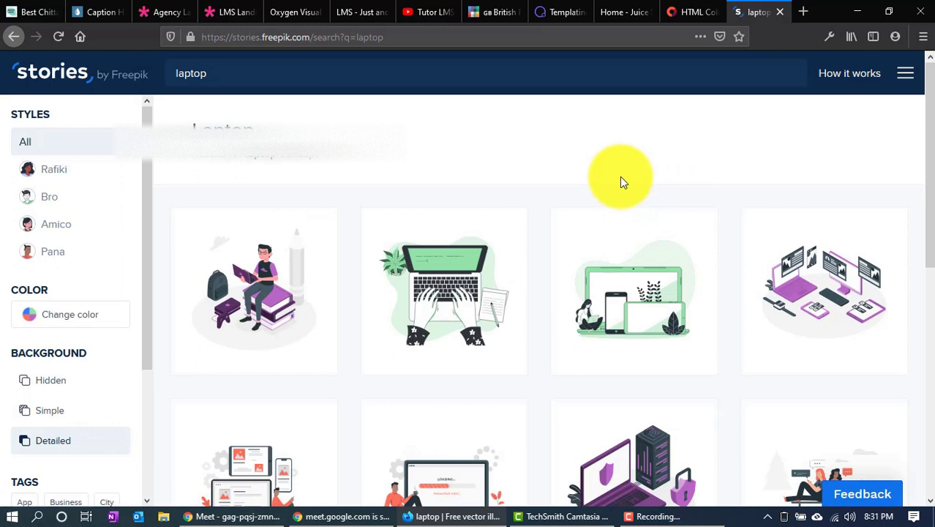
Browse the laptop illustrations and open the one showing hands typing on a laptop beside a plant and notebook
scroll(620, 182, "down", 2)
scroll(309, 261, "down", 3)
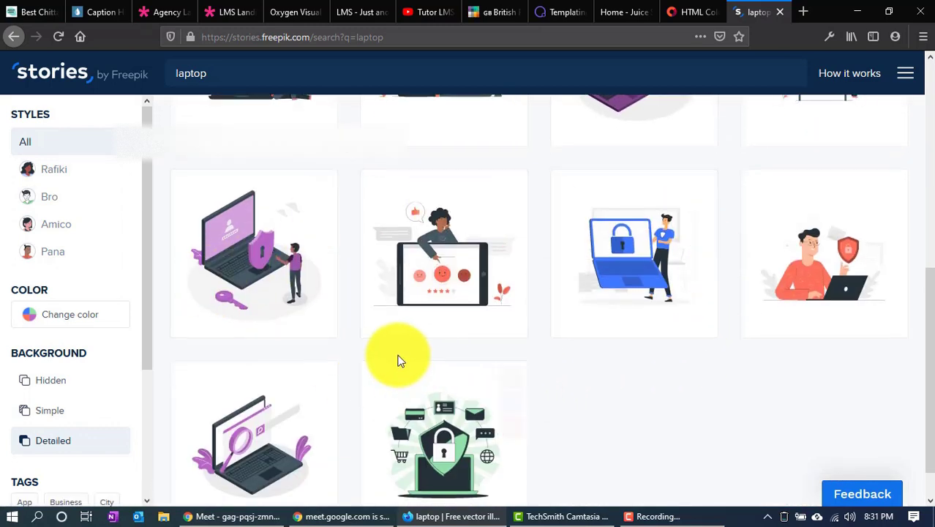
scroll(399, 359, "up", 5)
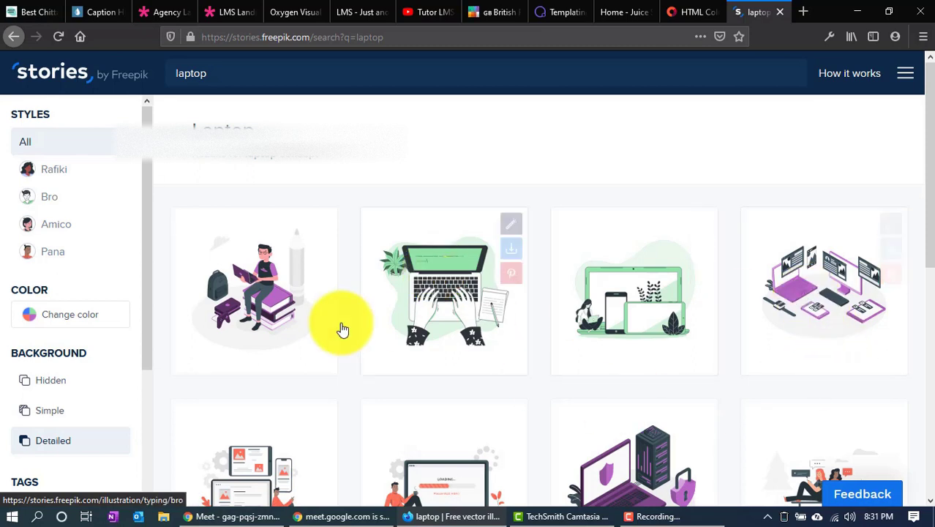
left_click(382, 286)
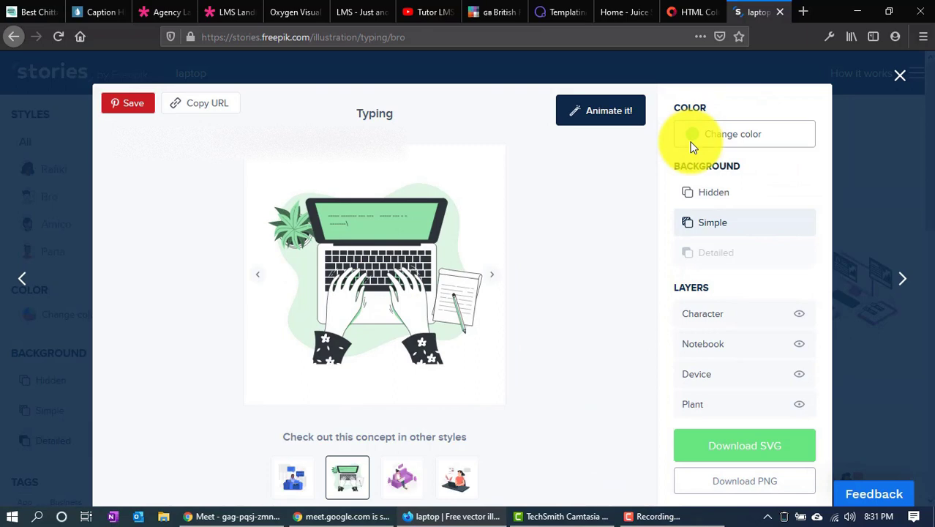
Inspect the demo's "100's of Courses" heading and copy its text colour value, #7272ff
left_click(243, 10)
left_click(150, 395)
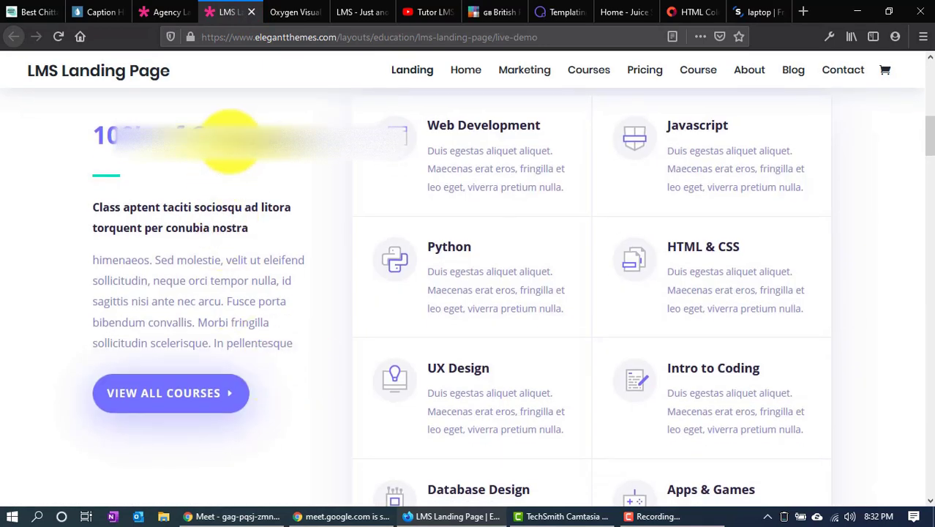
right_click(233, 162)
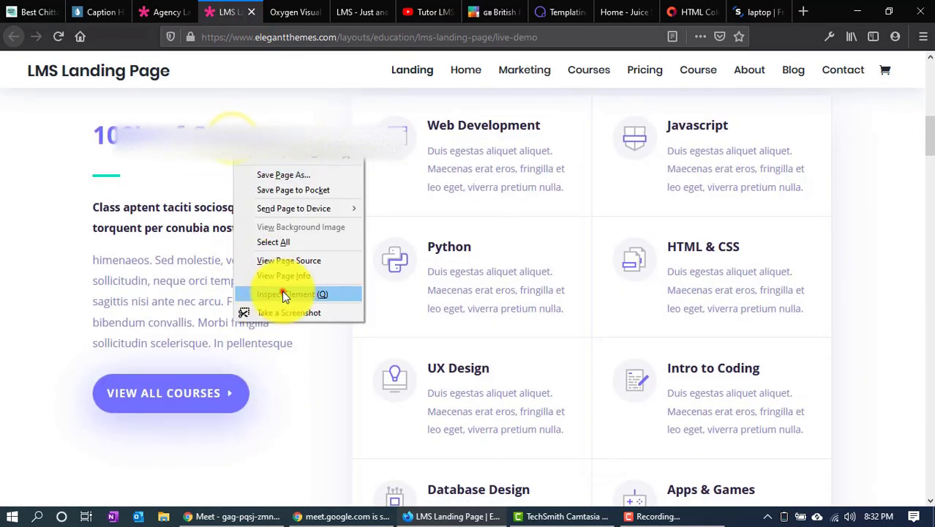
left_click(282, 290)
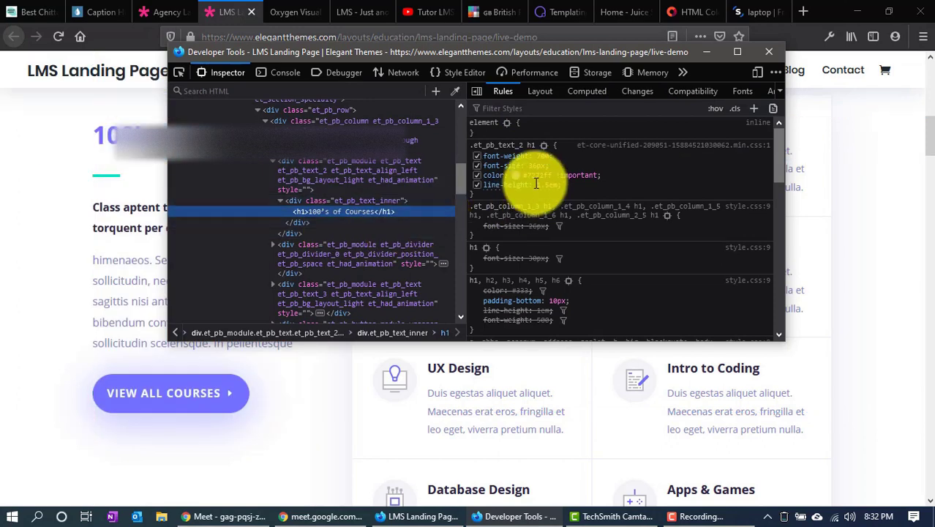
left_click(538, 164)
left_click(538, 176)
key("ctrl+c")
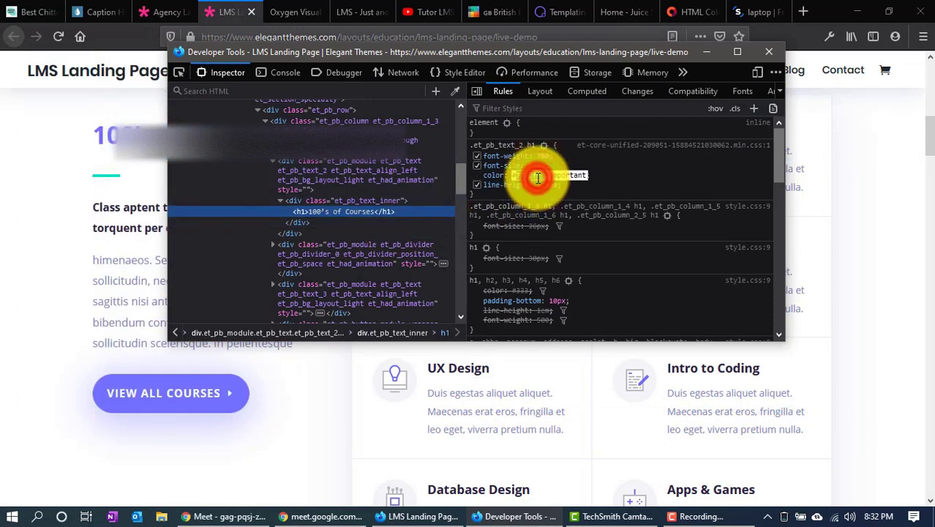
left_click(768, 52)
Recolour the Typing illustration with the copied demo colour, hex 7272FF
left_click(749, 12)
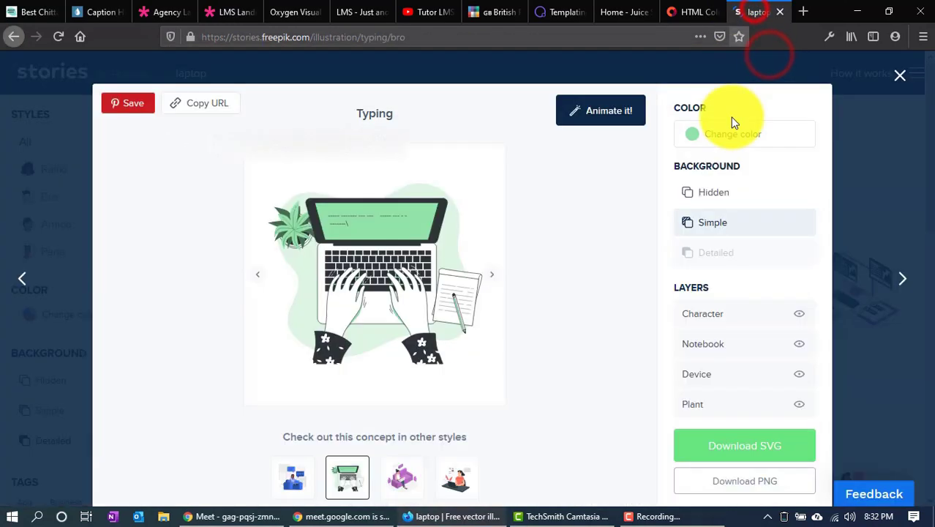
left_click(708, 134)
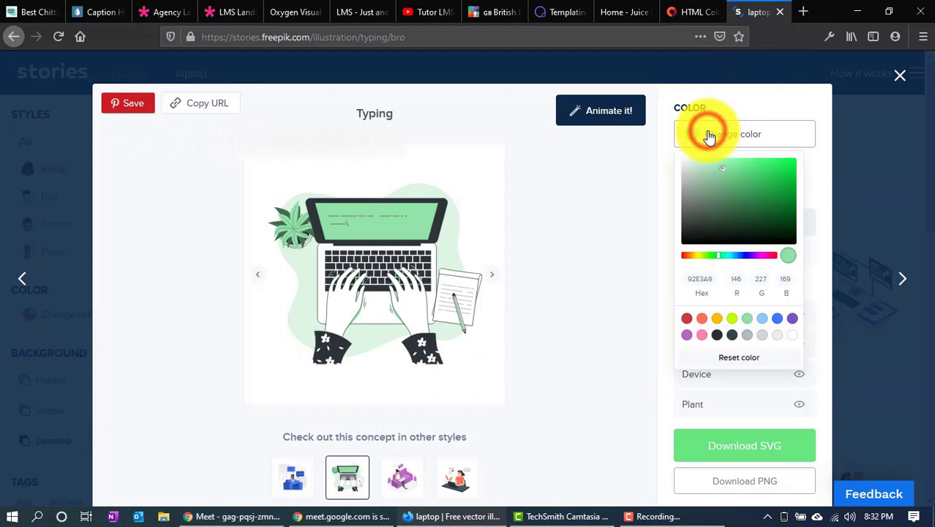
left_click(703, 281)
key("ctrl+v")
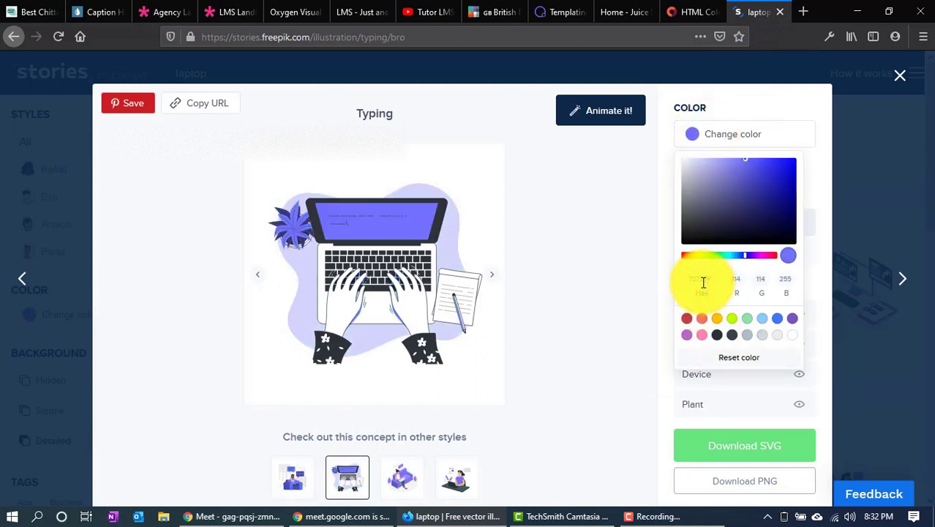
left_click(557, 238)
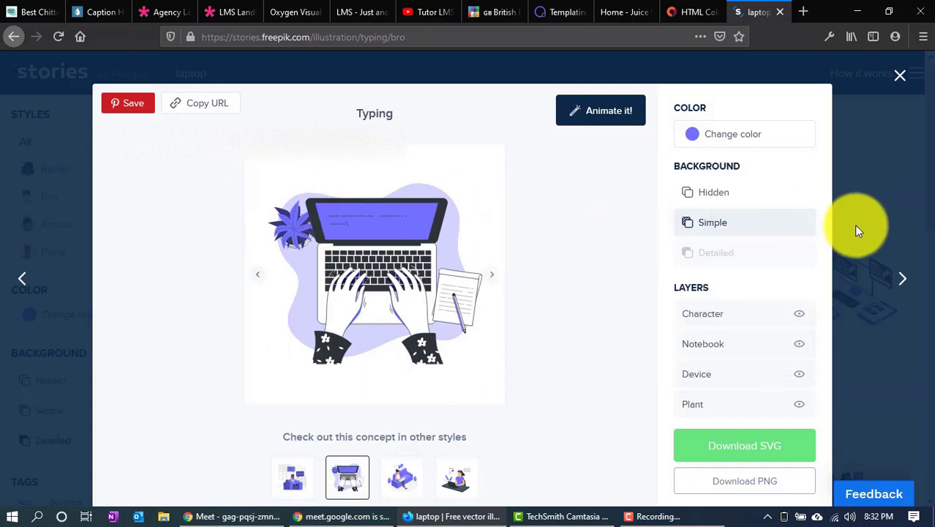
Open the Typing illustration for animation and apply randomized animations to its elements
left_click(574, 110)
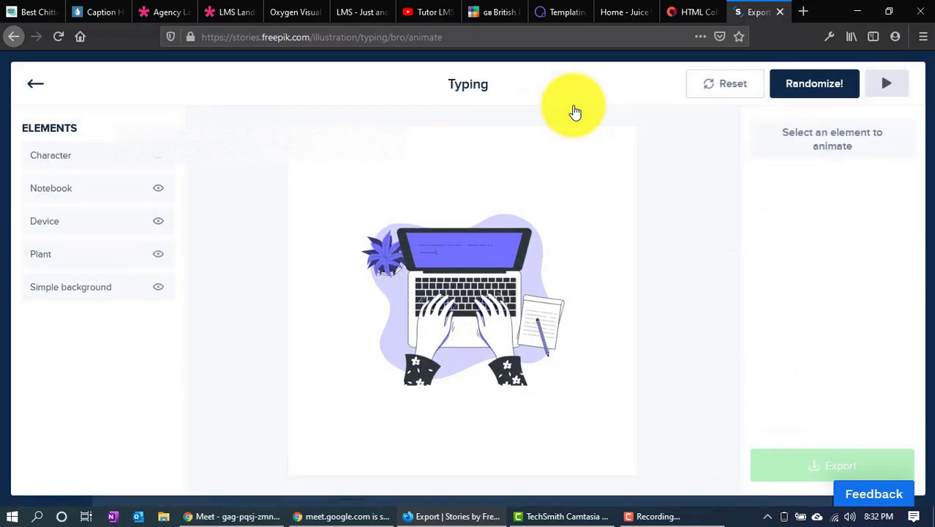
left_click(810, 84)
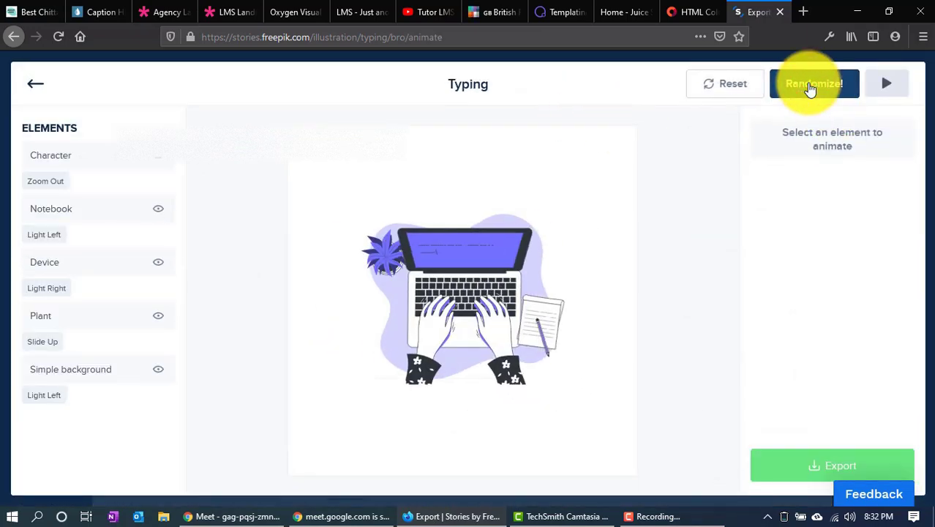
Re-randomize the Typing illustration's element animations twice and play the resulting animation
left_click(819, 95)
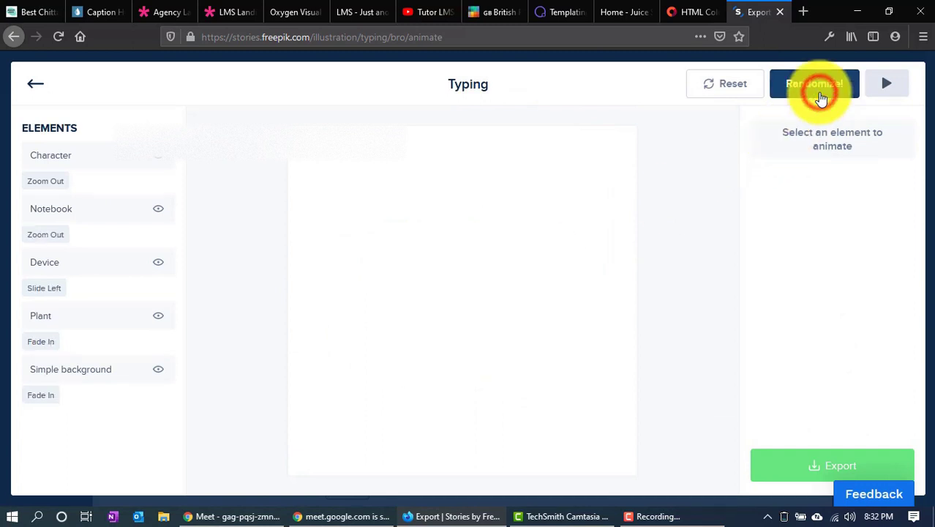
left_click(820, 95)
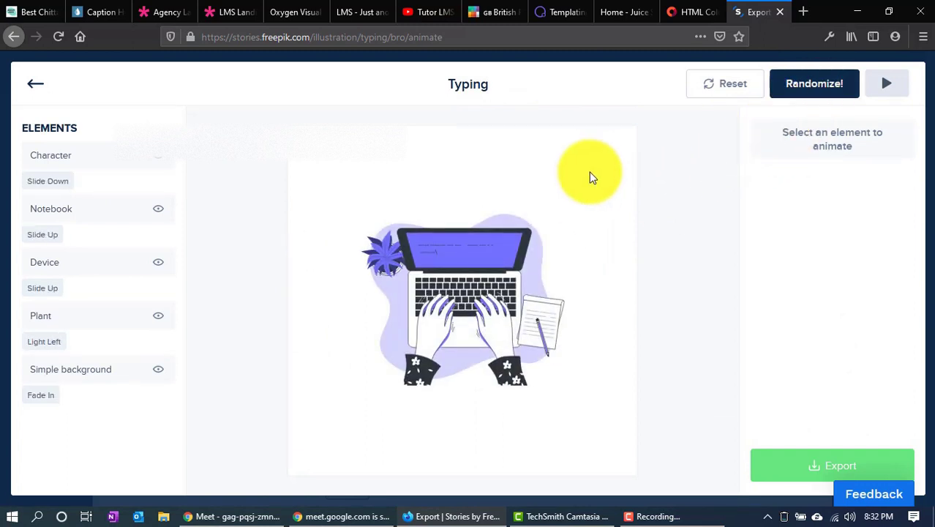
left_click(883, 91)
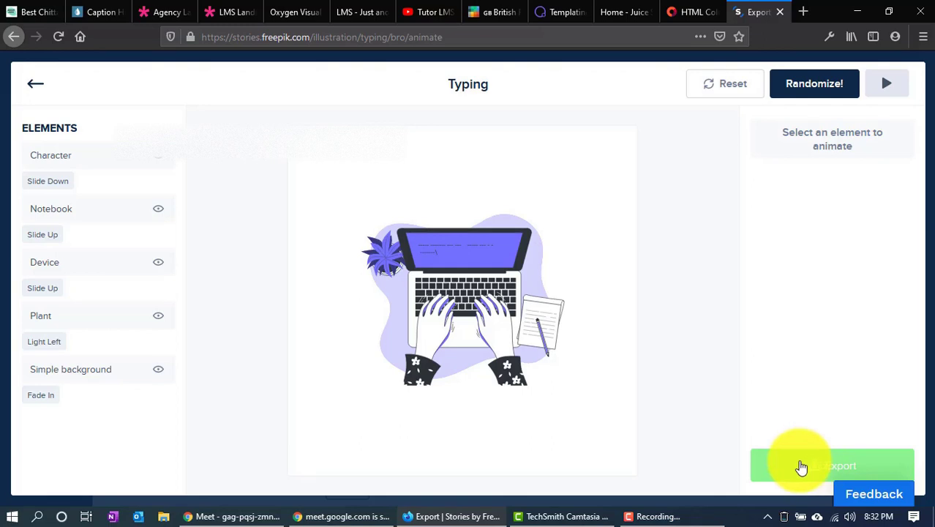
Open the animation export options and copy the Instant Animation SVG code
left_click(810, 465)
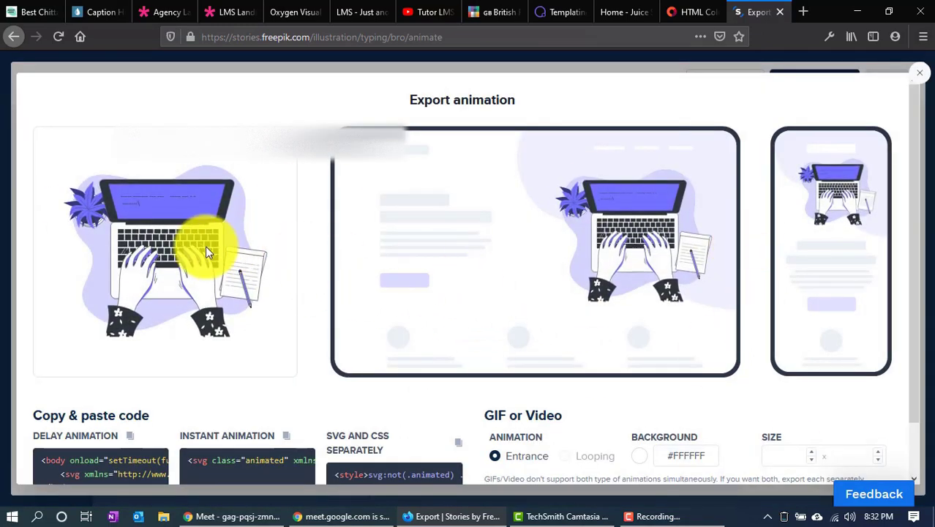
scroll(688, 326, "down", 1)
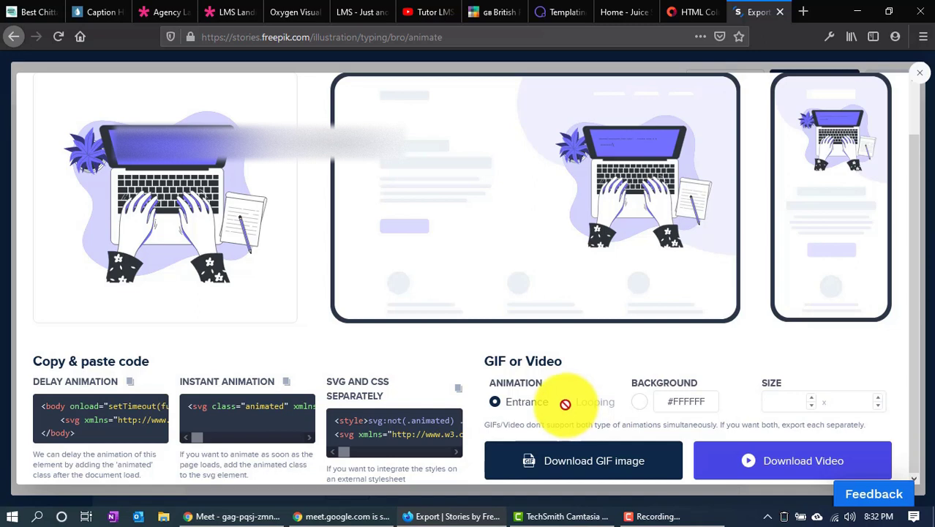
left_click(565, 404)
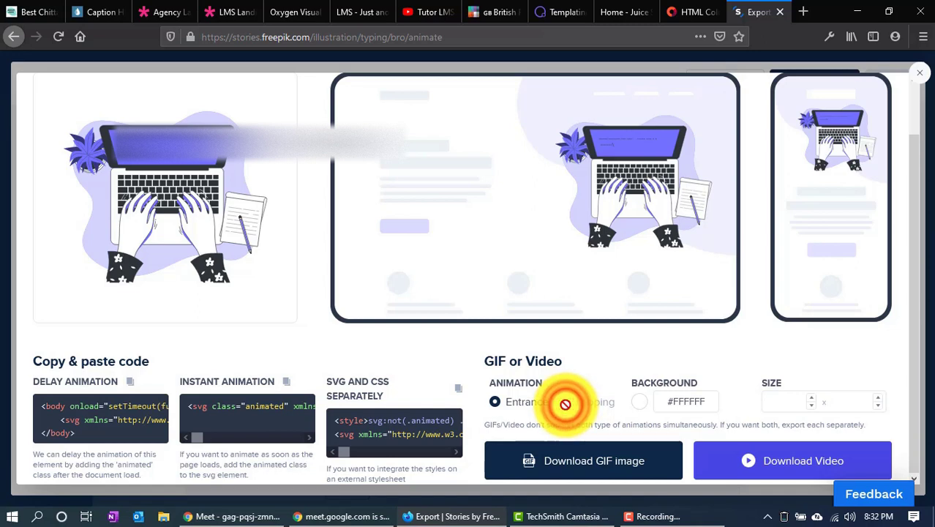
left_click(197, 405)
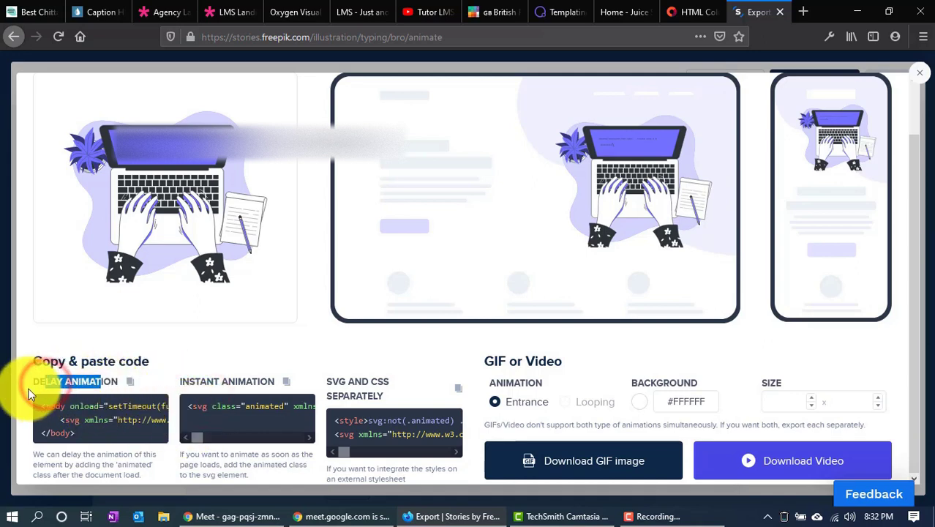
left_click_drag(45, 381, 101, 381)
left_click(210, 373)
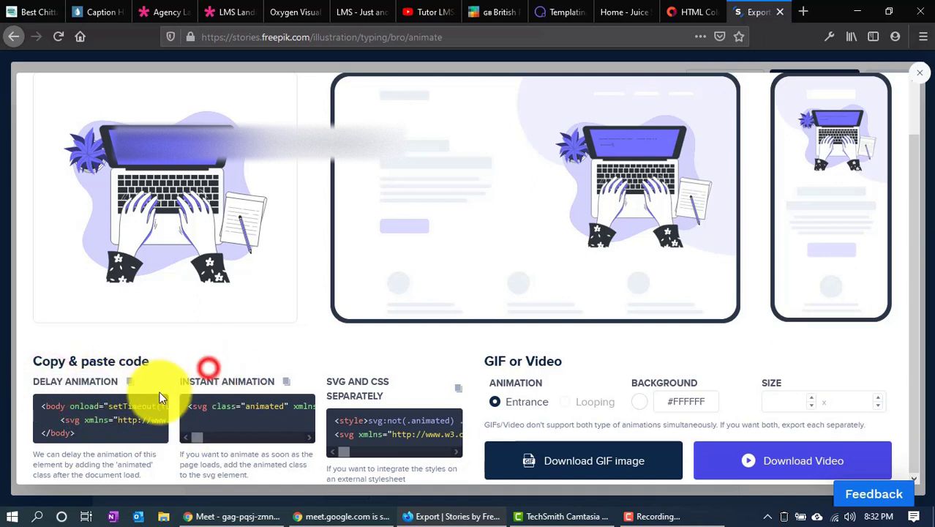
left_click(286, 383)
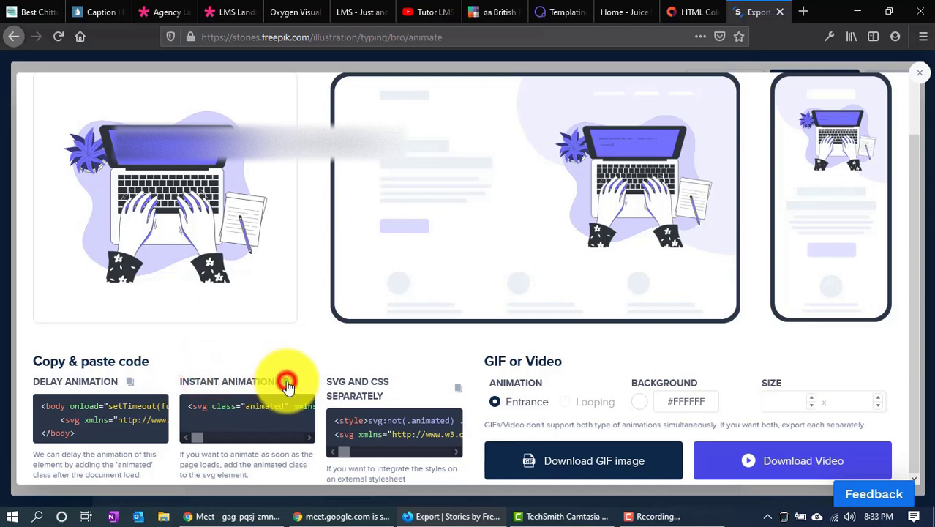
In the Oxygen editor, add a Code Block to the hero's empty second column
left_click(285, 9)
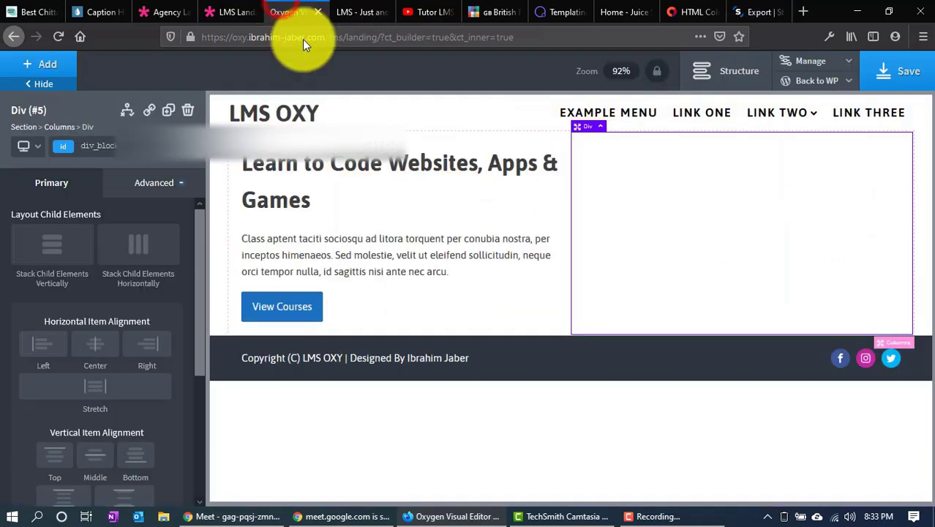
left_click(46, 64)
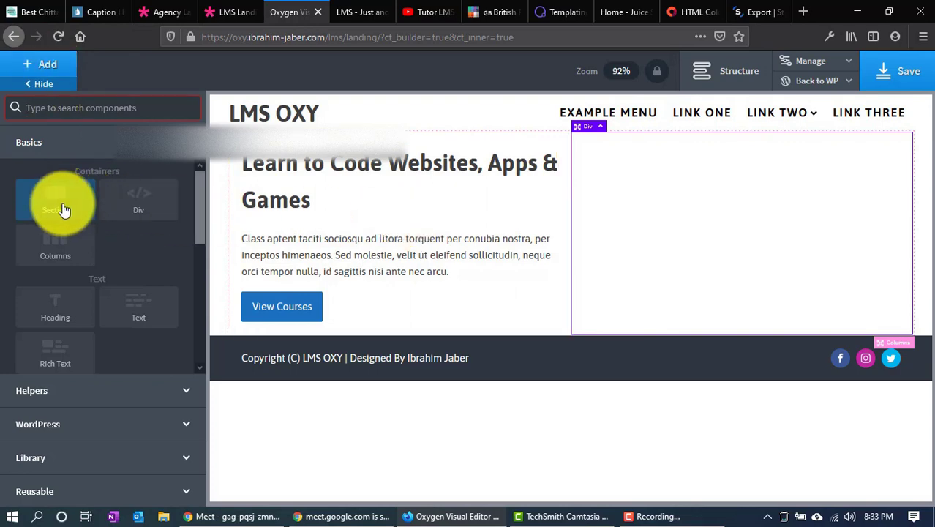
type("code")
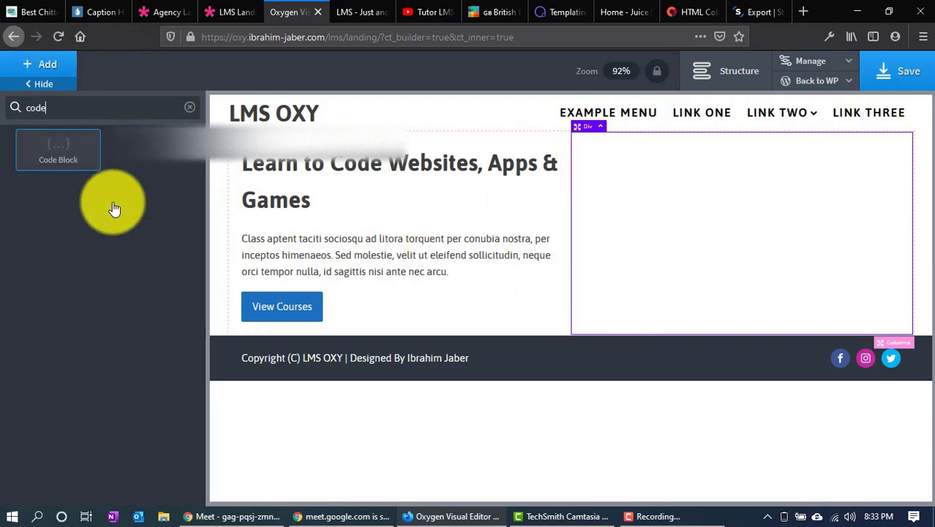
left_click(85, 158)
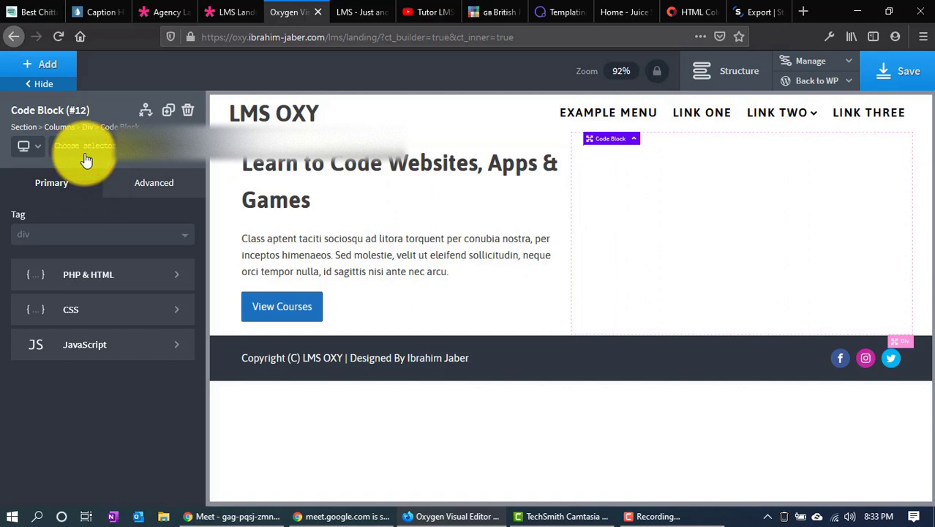
Replace the Code Block's default PHP & HTML content with the copied SVG code and apply it
left_click(108, 276)
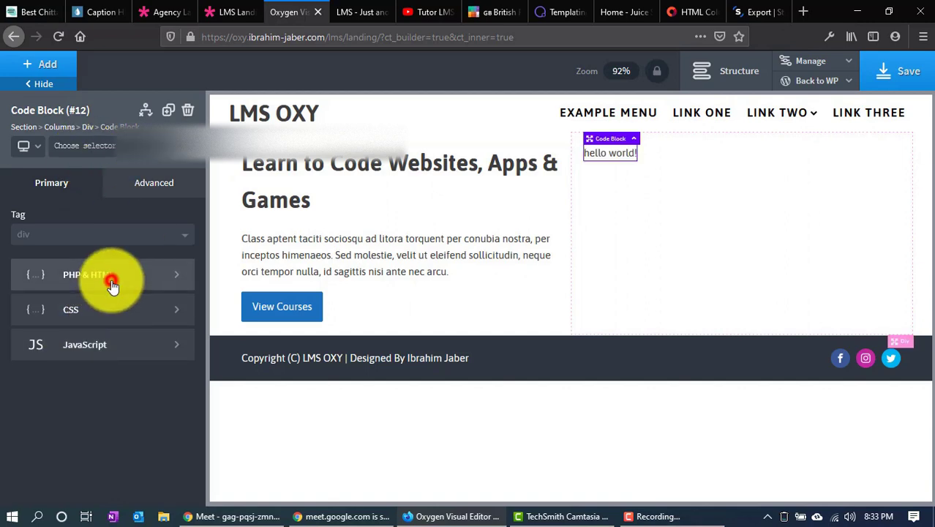
left_click(103, 317)
key("ctrl+a")
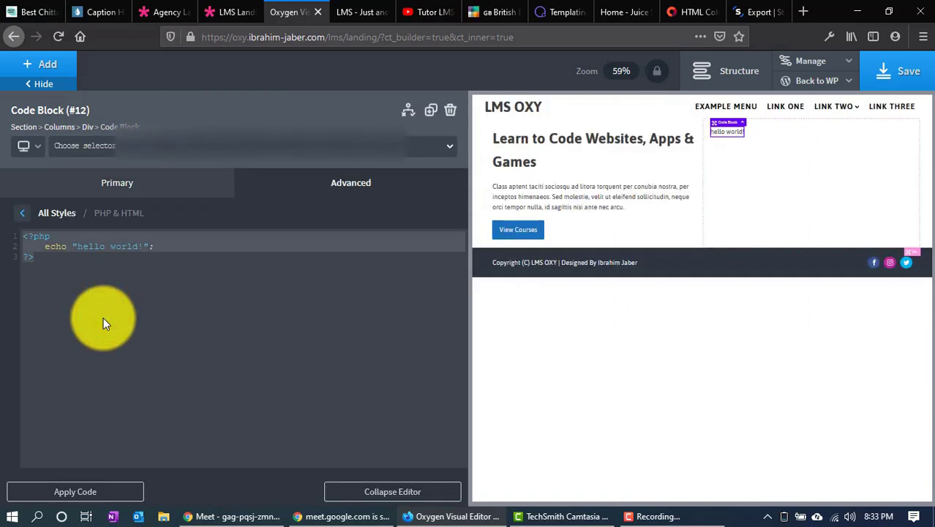
key("ctrl+v")
left_click(84, 493)
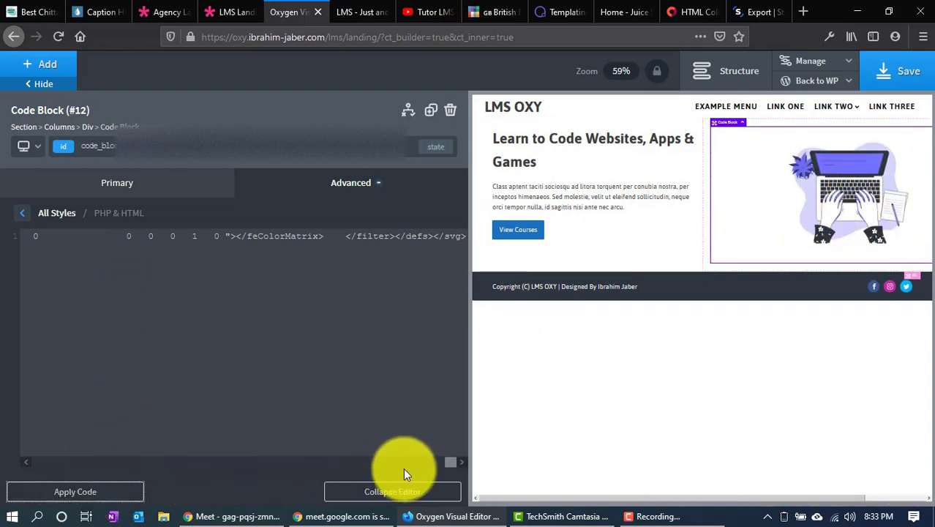
Add the class laptopsvg before animated in the pasted code's opening svg tag and leave the PHP & HTML editor
left_click_drag(447, 460, 9, 441)
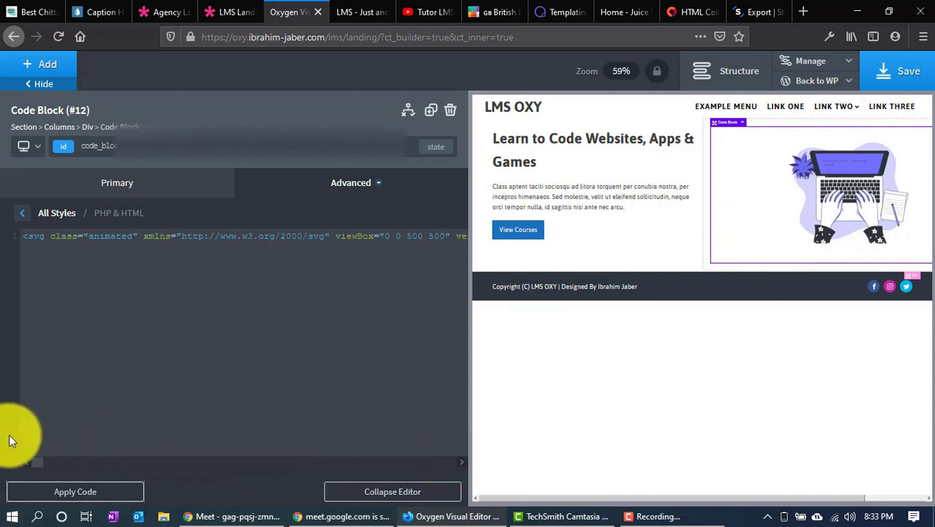
left_click(88, 234)
key("End")
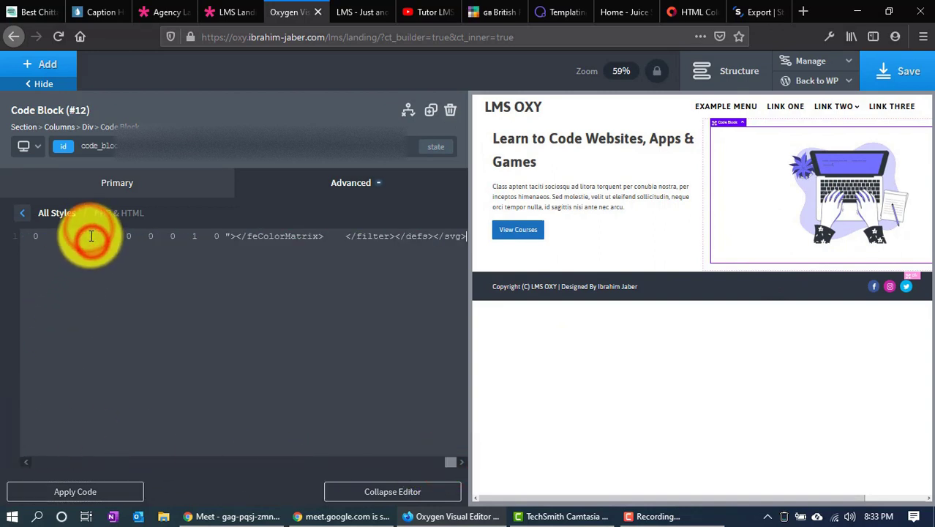
left_click_drag(450, 462, 4, 468)
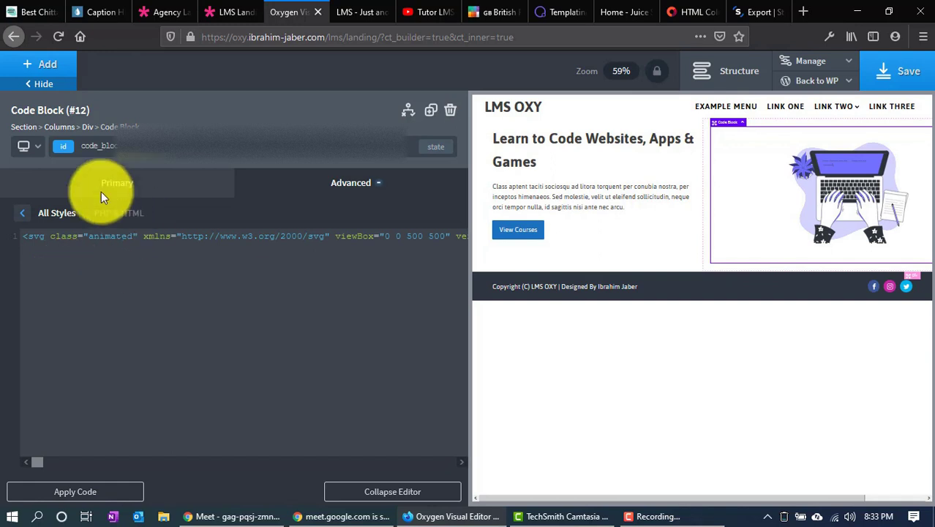
left_click(59, 148)
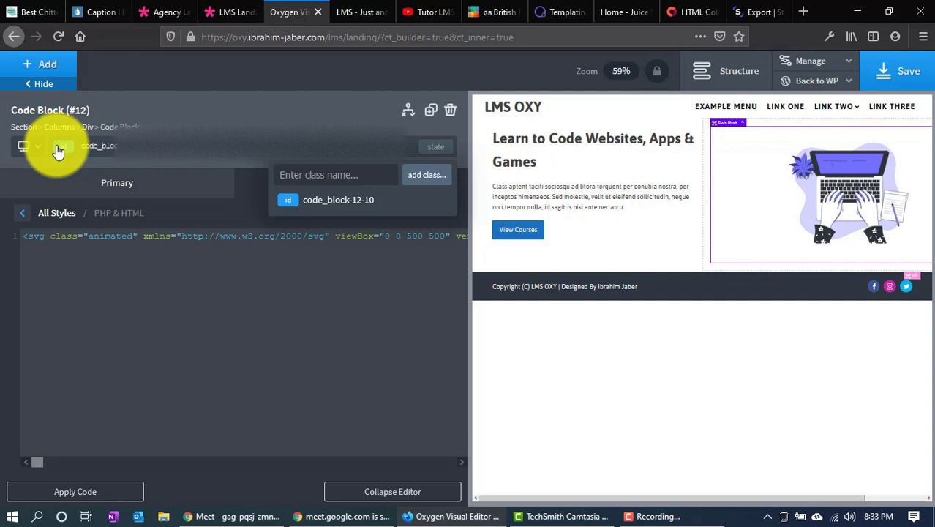
left_click(83, 234)
double_click(94, 235)
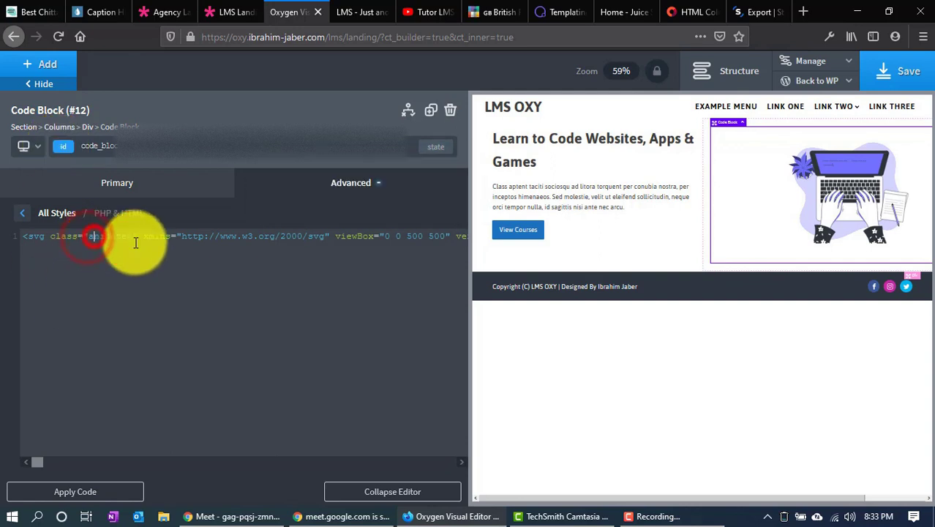
left_click(85, 235)
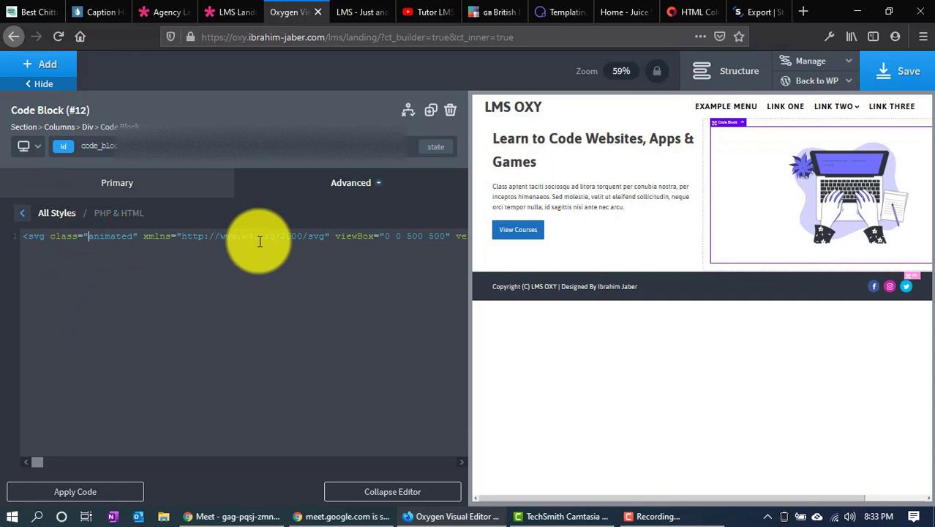
type("laptop s")
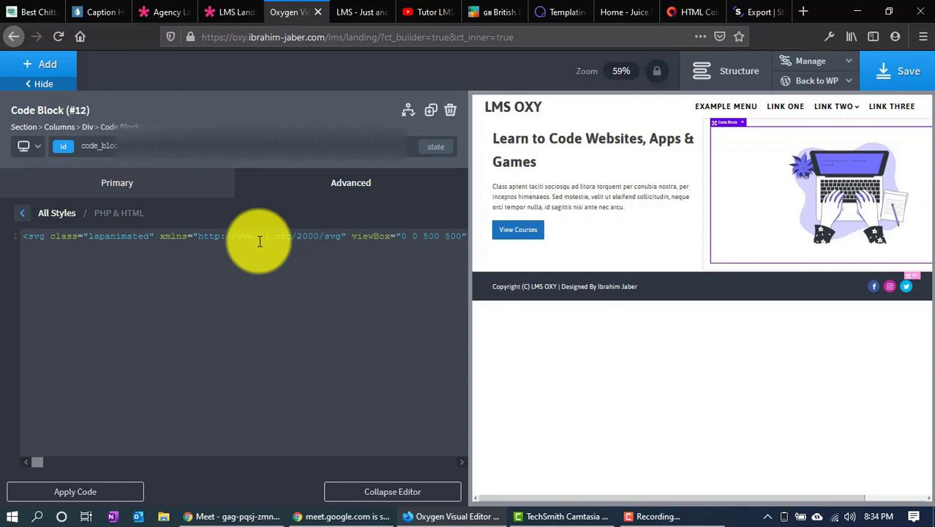
type("vg")
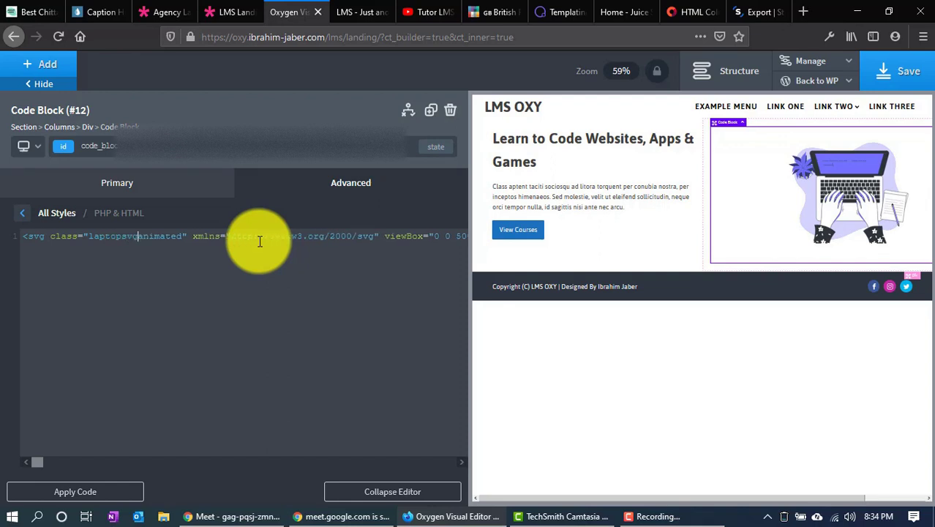
left_click(113, 235)
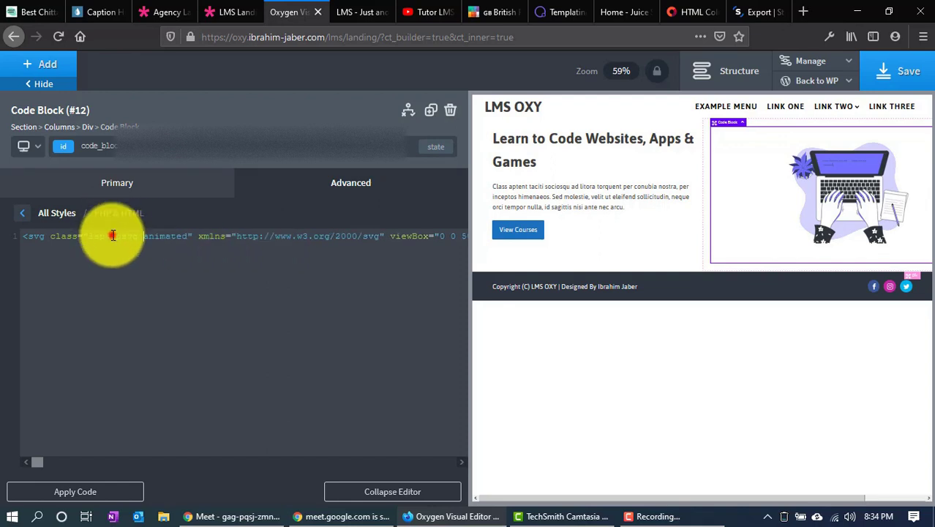
left_click(22, 212)
left_click(63, 185)
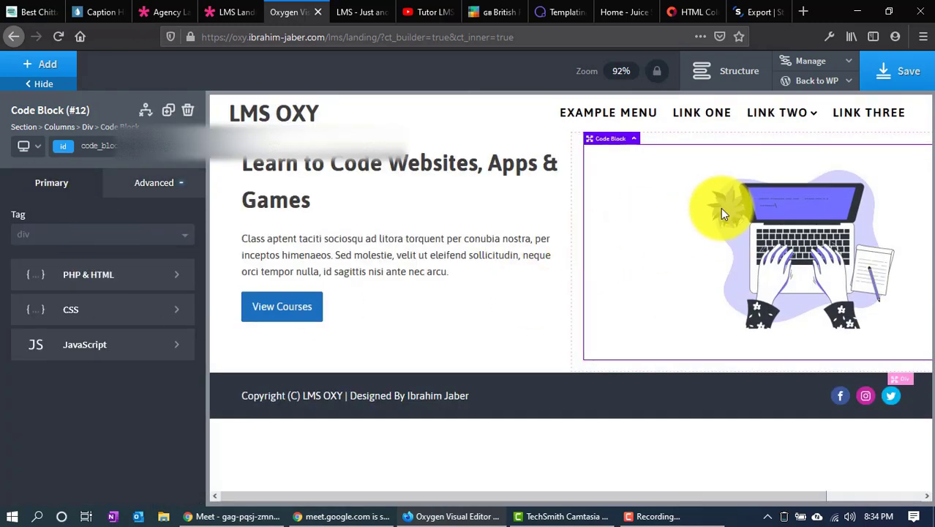
Start an empty .laptopsvg rule in the Code Block's CSS
left_click(103, 312)
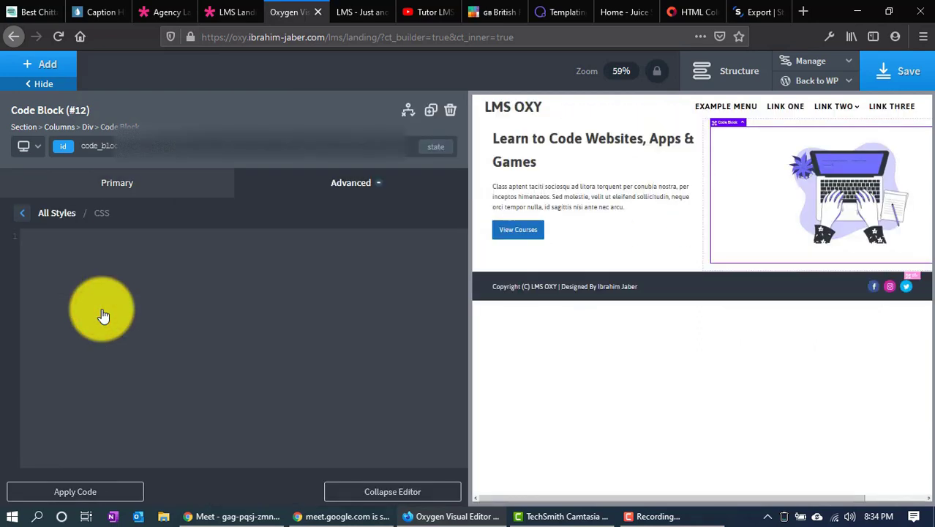
type(".")
type("laptopsvg")
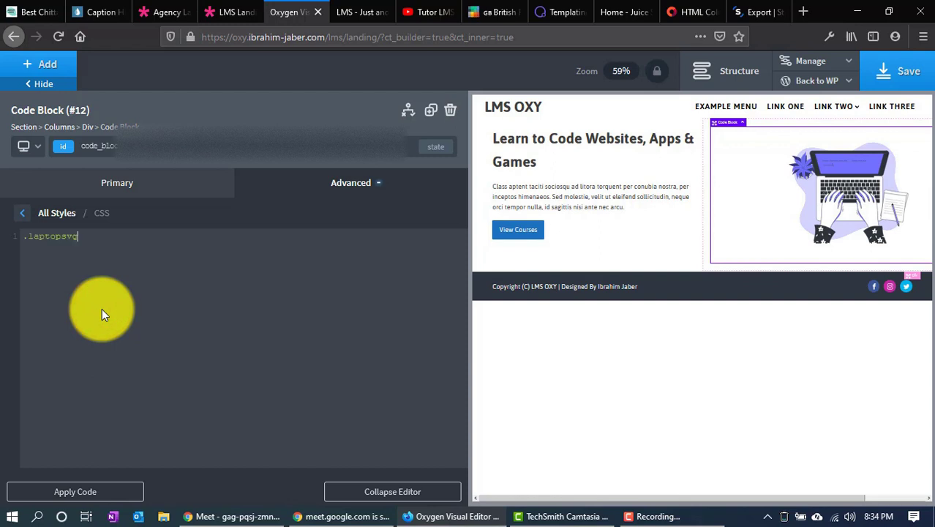
type("{")
key("Return")
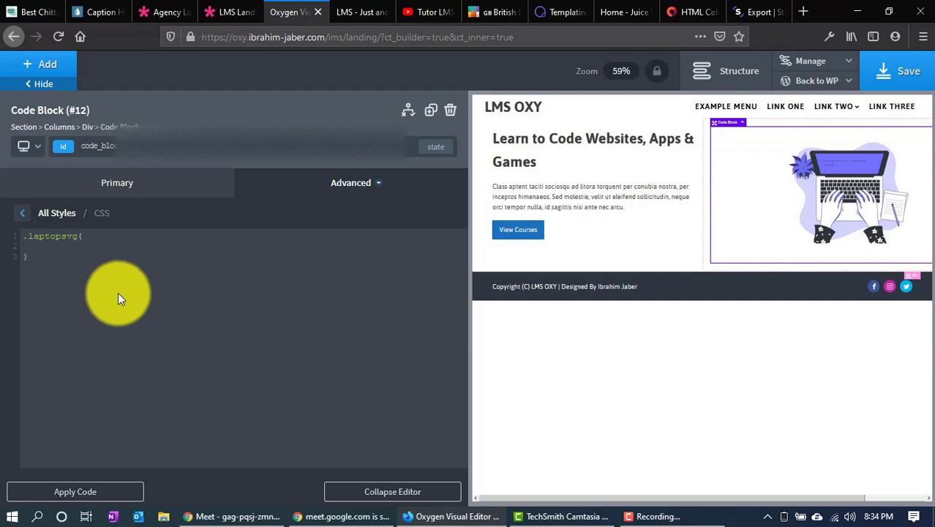
left_click(56, 249)
Inspect the style rules of the demo's "100's of Courses" heading and return to the Oxygen editor
left_click(223, 10)
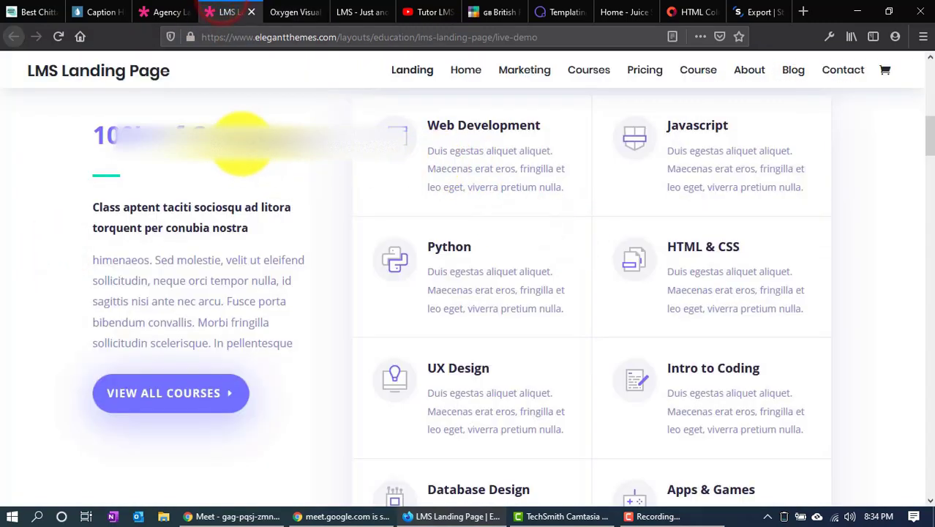
right_click(221, 152)
left_click(281, 289)
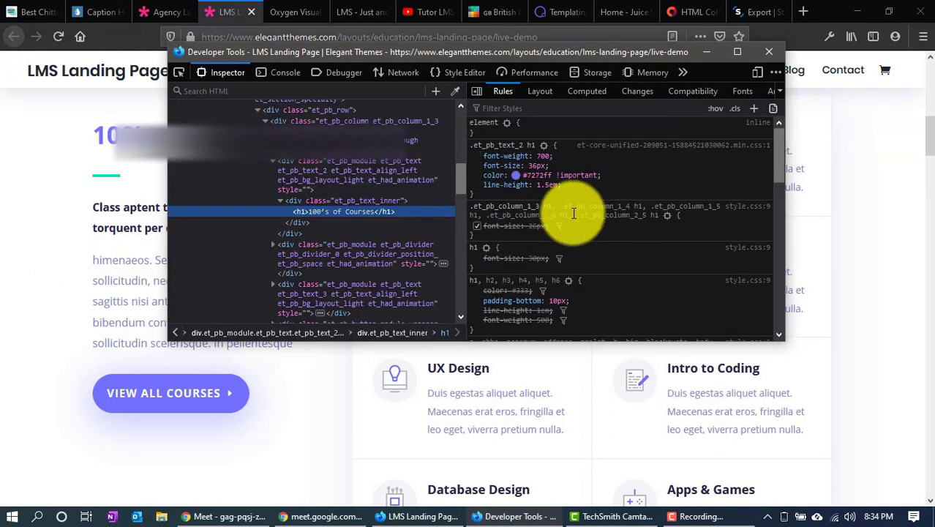
left_click(766, 52)
left_click(286, 9)
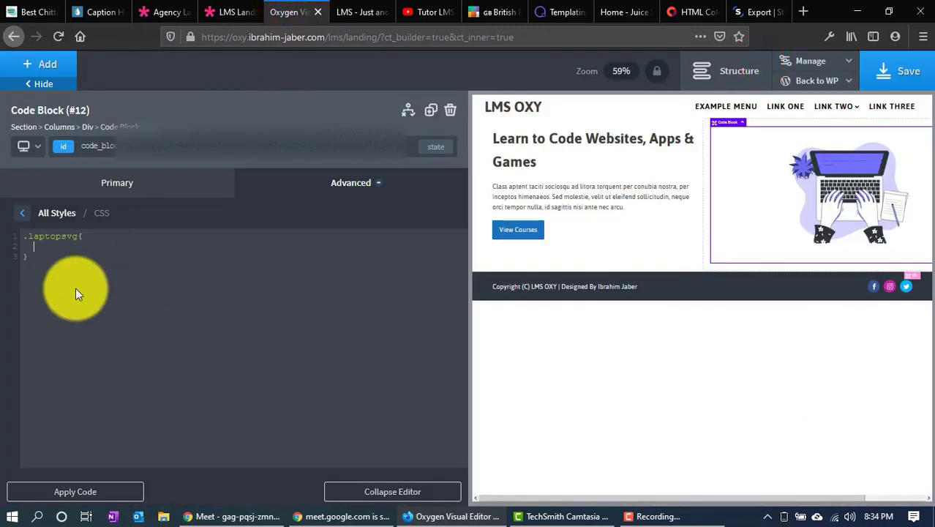
Try a width of 50px in the .laptopsvg rule, replace it with width: auto, and add height: auto
type("width: 30px;")
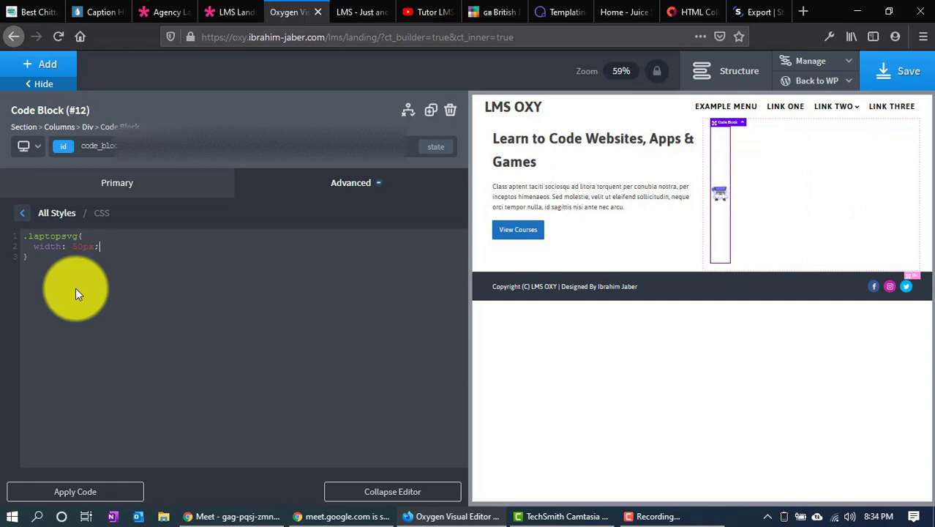
key("BackSpace")
key("BackSpace")
key("BackSpace")
key("BackSpace")
type("auto;   ")
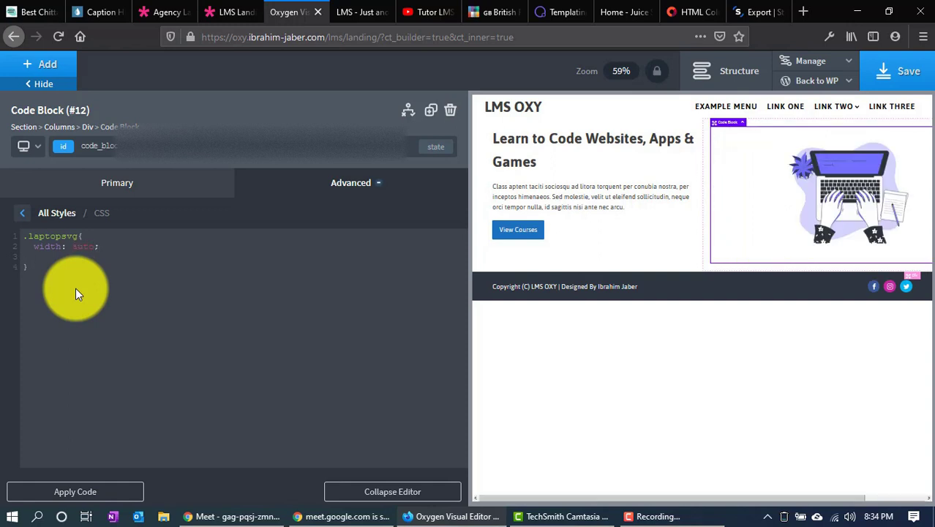
type("height: auto;")
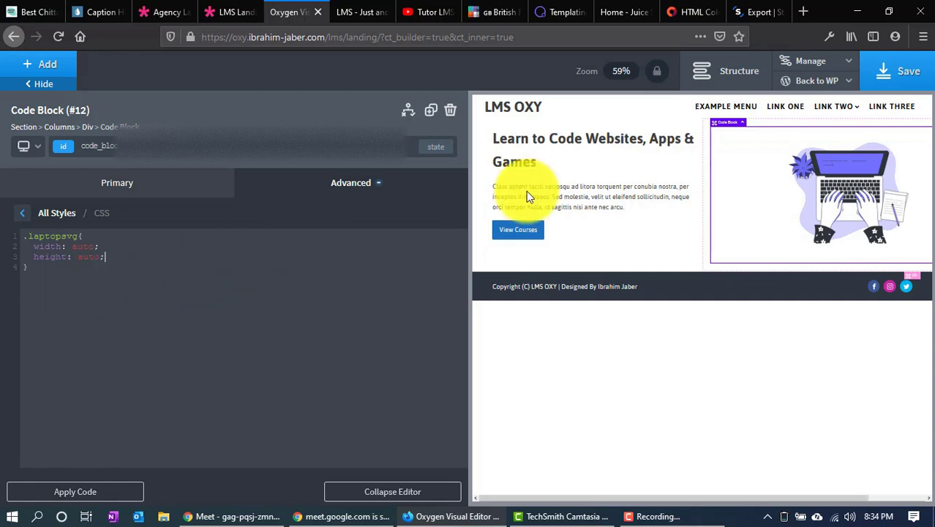
Reopen the Code Block's CSS and try widths of 90% and 95% in the .laptopsvg rule
left_click(773, 122)
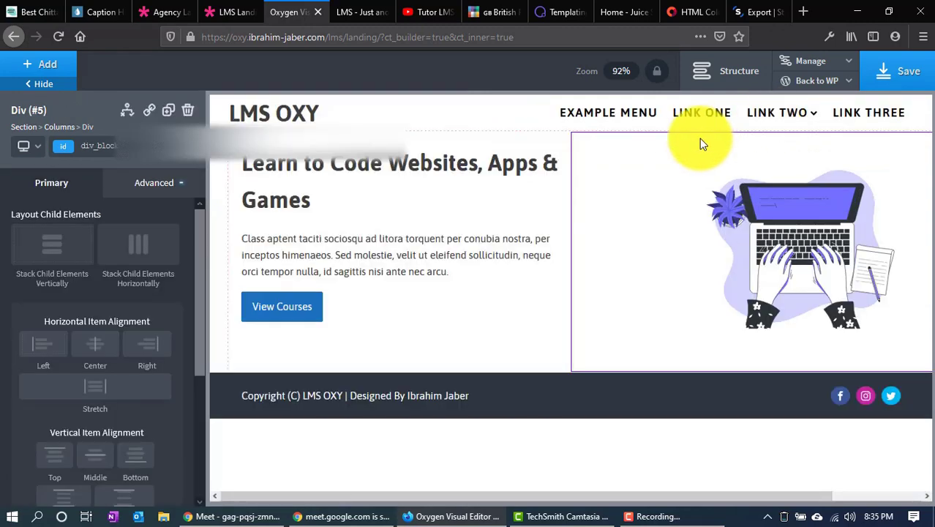
left_click(699, 138)
left_click(750, 264)
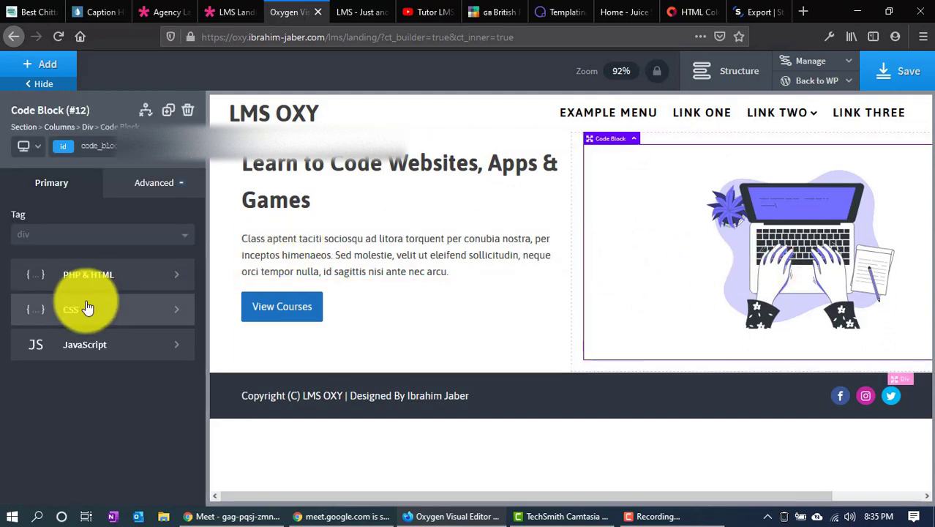
left_click(86, 308)
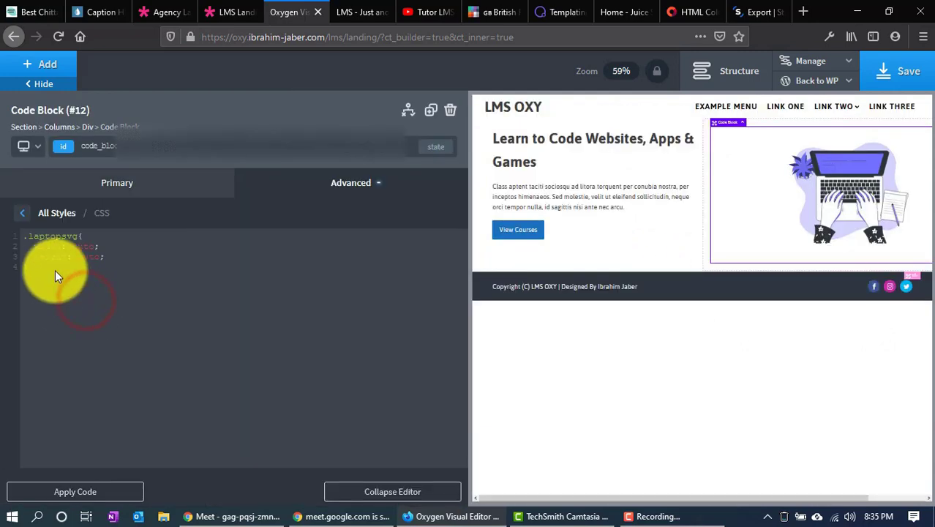
left_click(79, 245)
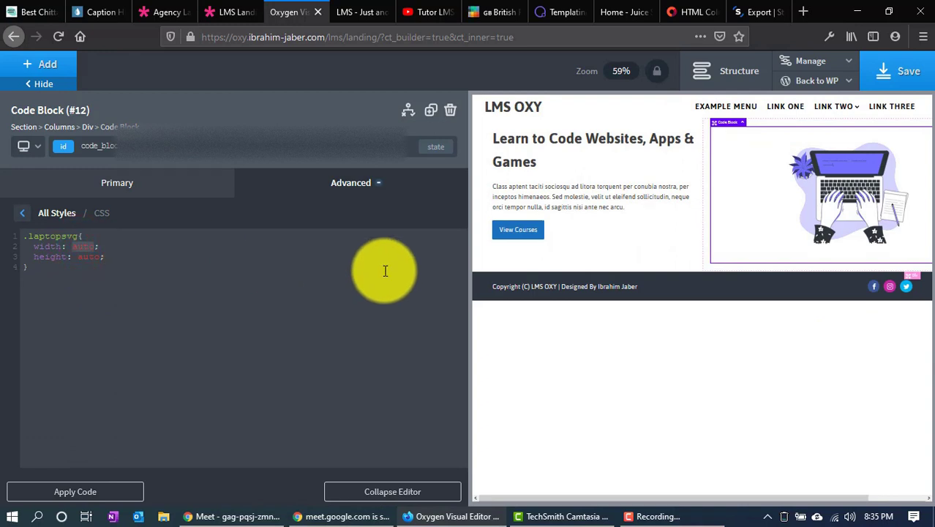
type("100")
type("%")
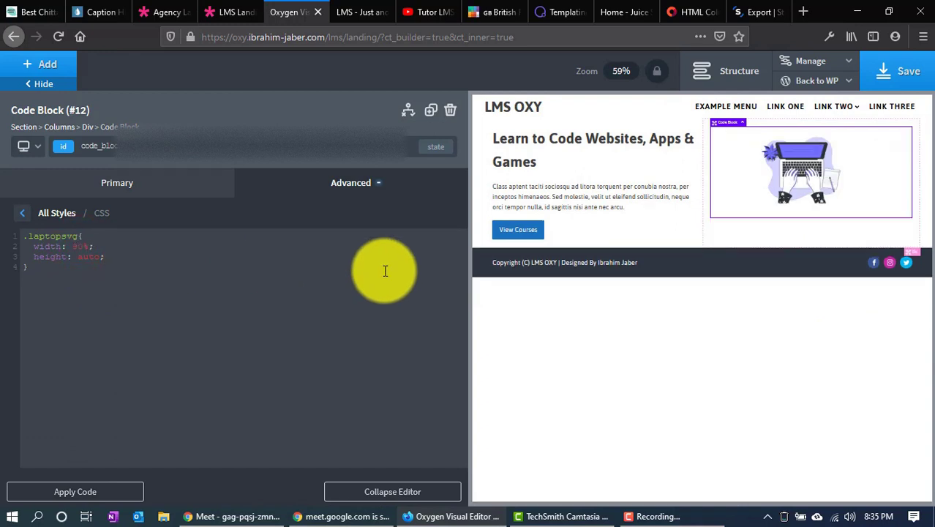
key("BackSpace")
key("BackSpace")
key("BackSpace")
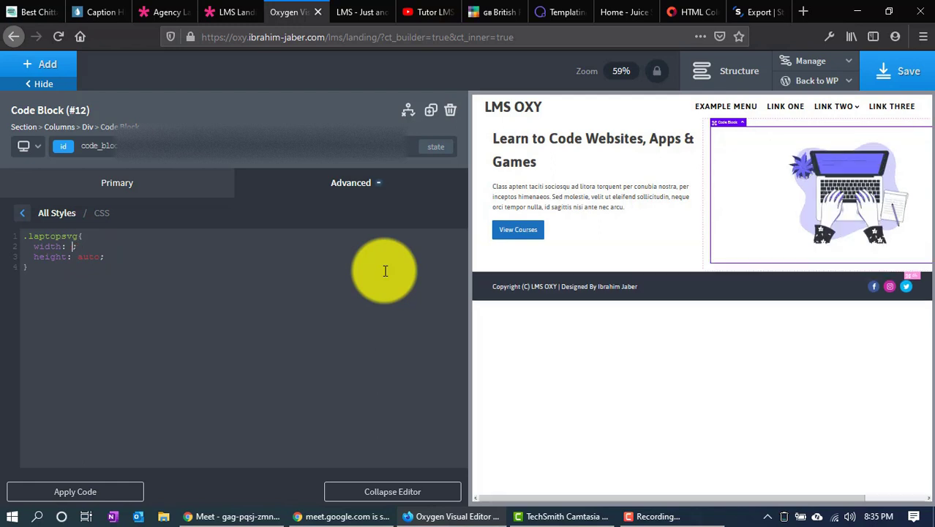
type("35%")
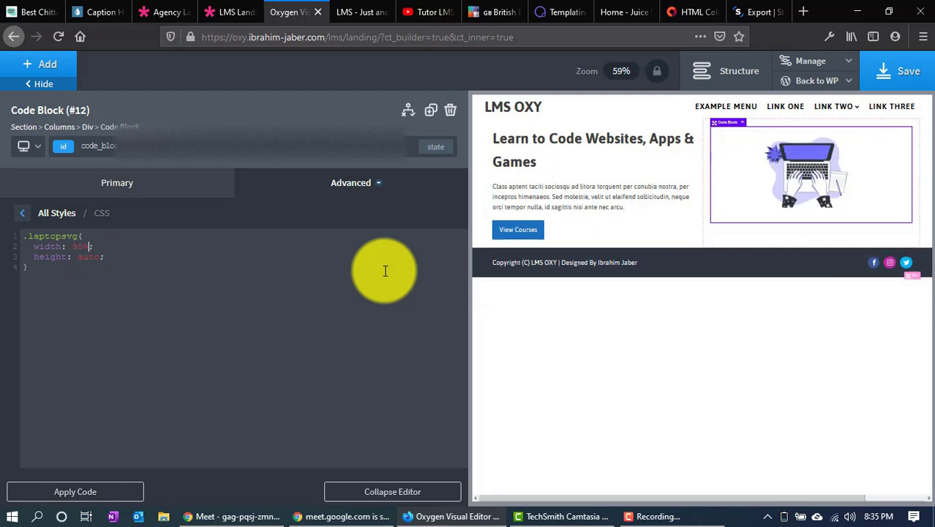
Delete the width="683" and height="332" attributes from the Code Block's opening svg tag and apply the code
left_click(102, 193)
left_click(94, 267)
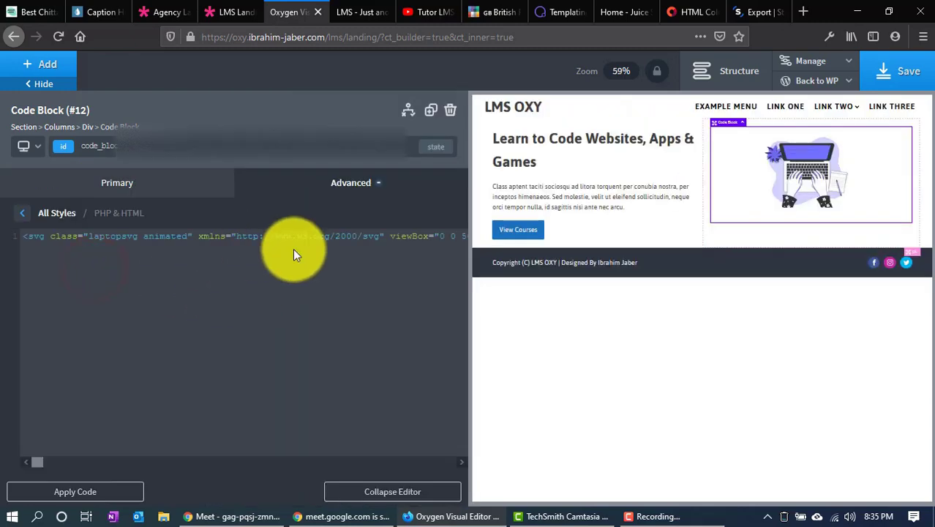
left_click(458, 464)
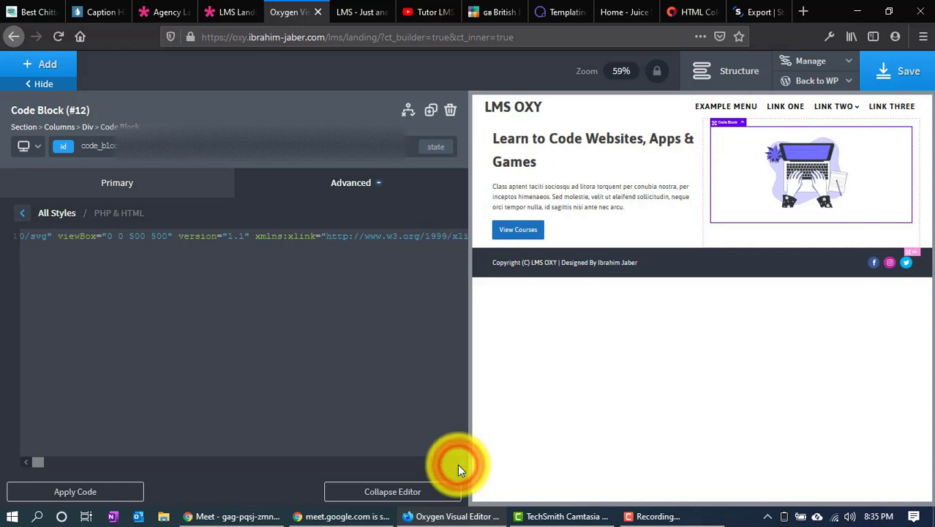
left_click_drag(458, 464, 458, 464)
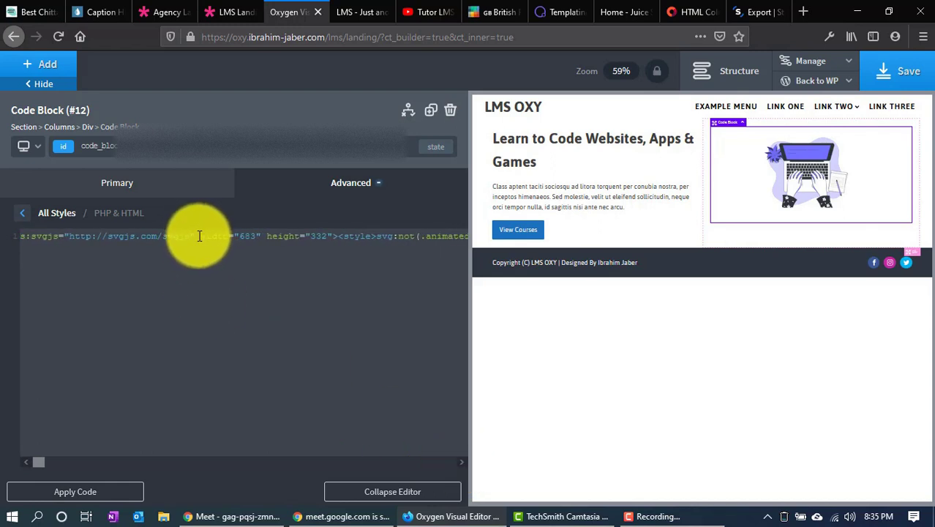
left_click_drag(199, 236, 334, 236)
key("BackSpace")
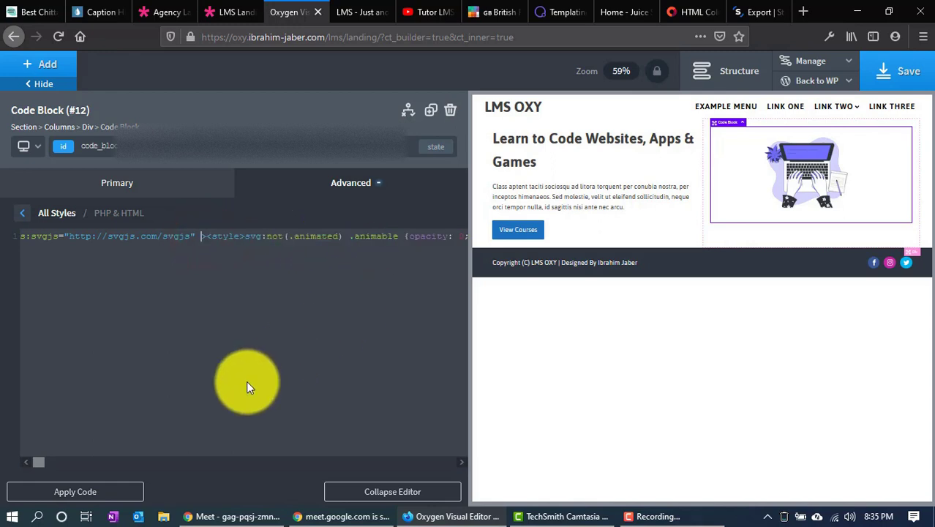
left_click(93, 494)
Set the width in the .laptopsvg CSS rule to auto and apply the code
left_click(69, 183)
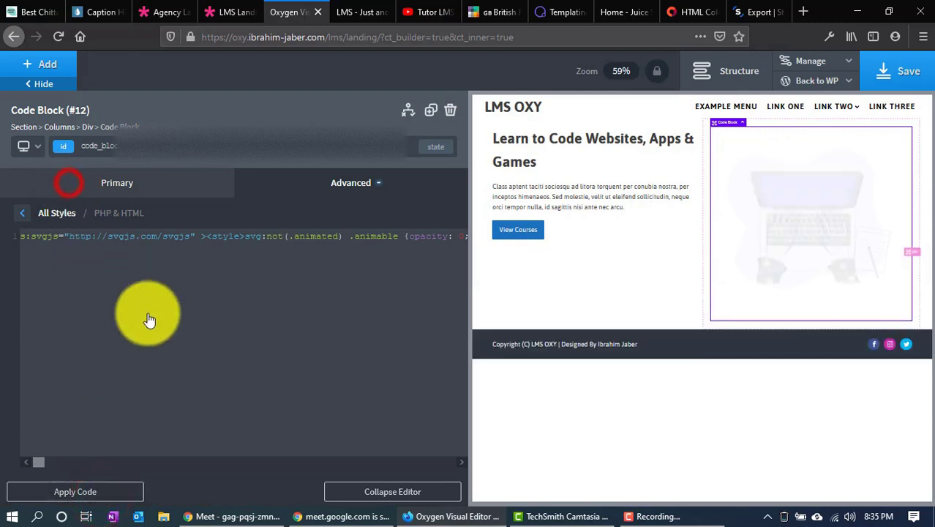
left_click(57, 212)
left_click(62, 330)
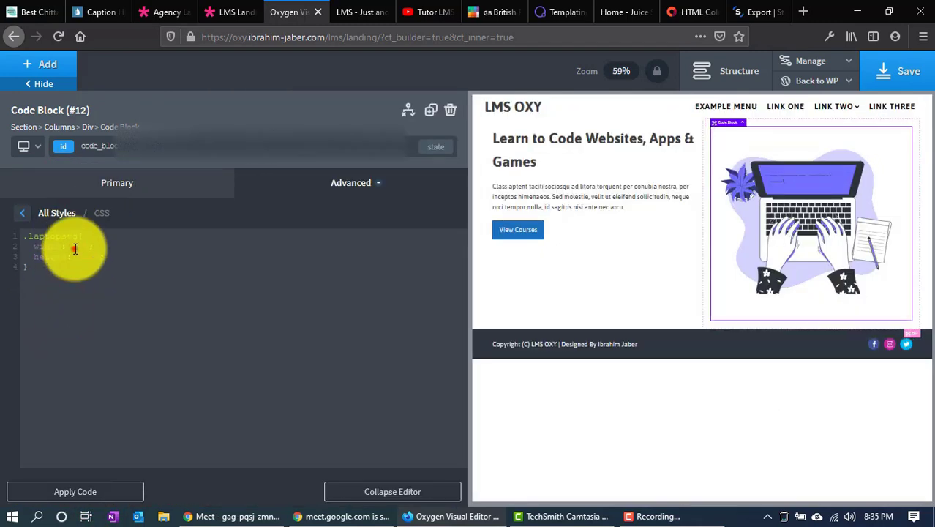
left_click(75, 247)
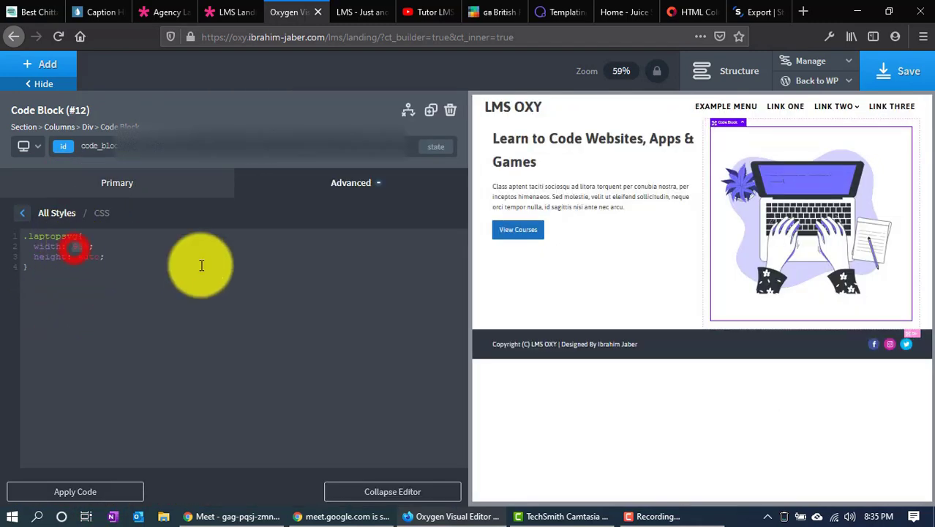
type("auto")
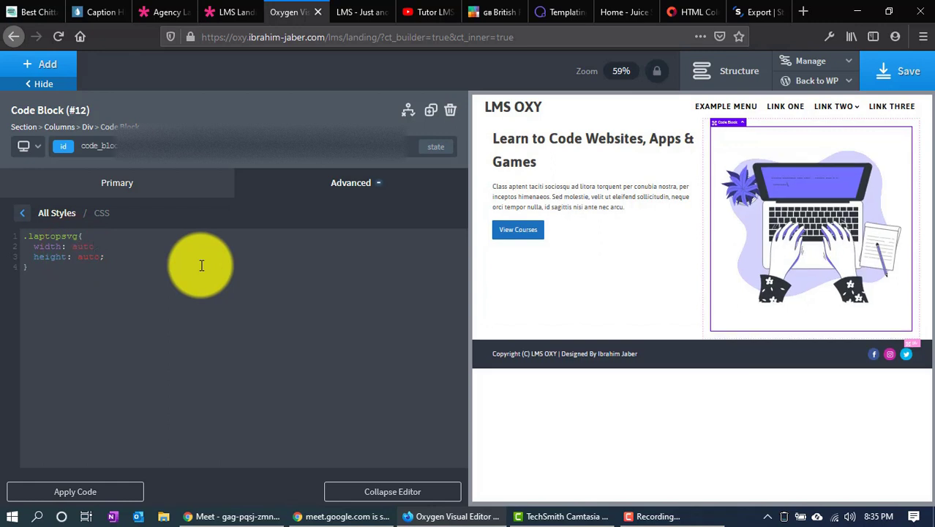
left_click(86, 492)
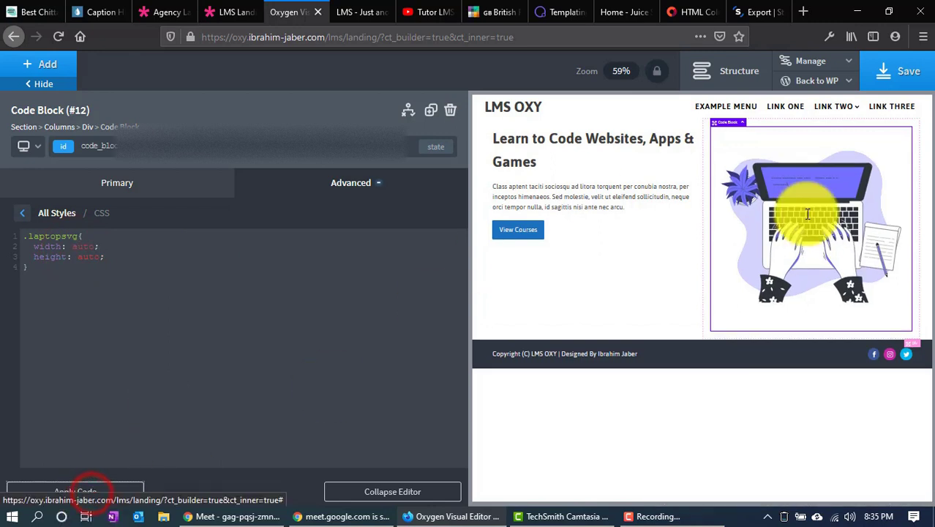
Try a height of 50% in the .laptopsvg rule, replace it with 80%, and apply the code
left_click(92, 259)
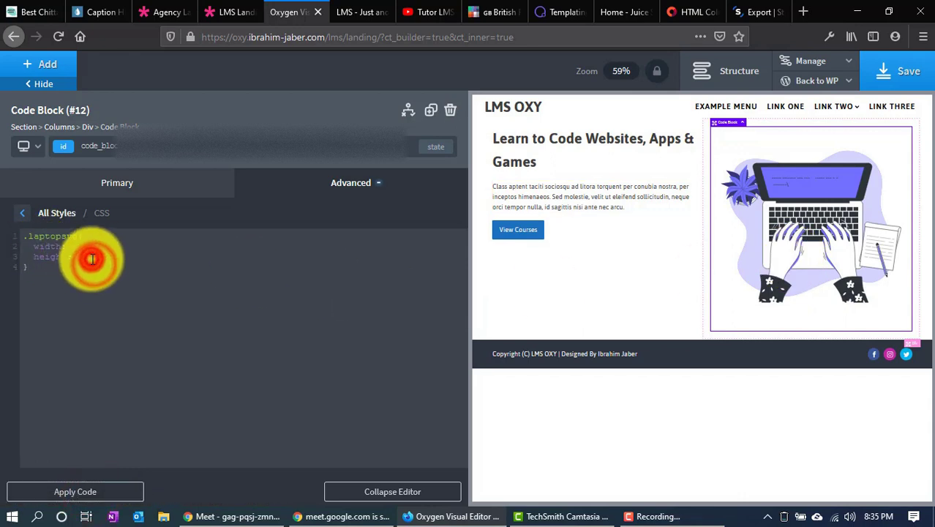
type("50%;")
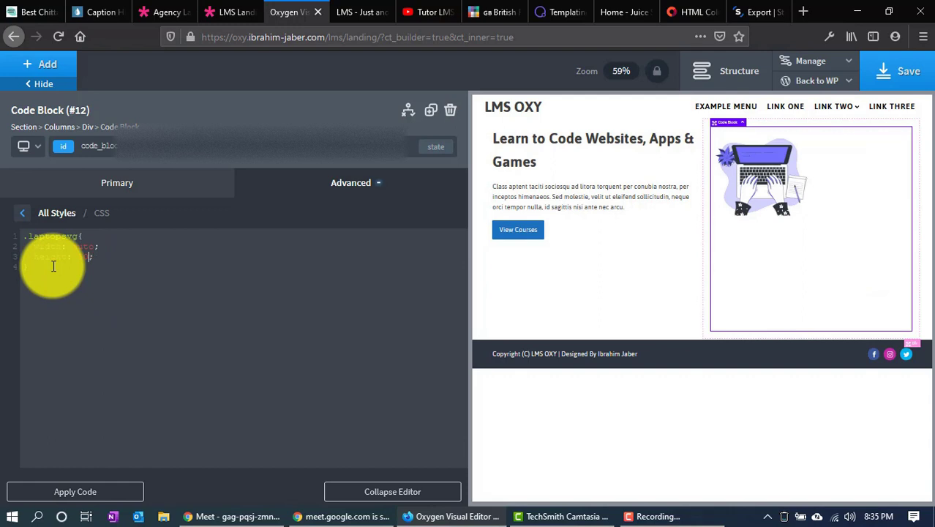
key("BackSpace")
key("BackSpace")
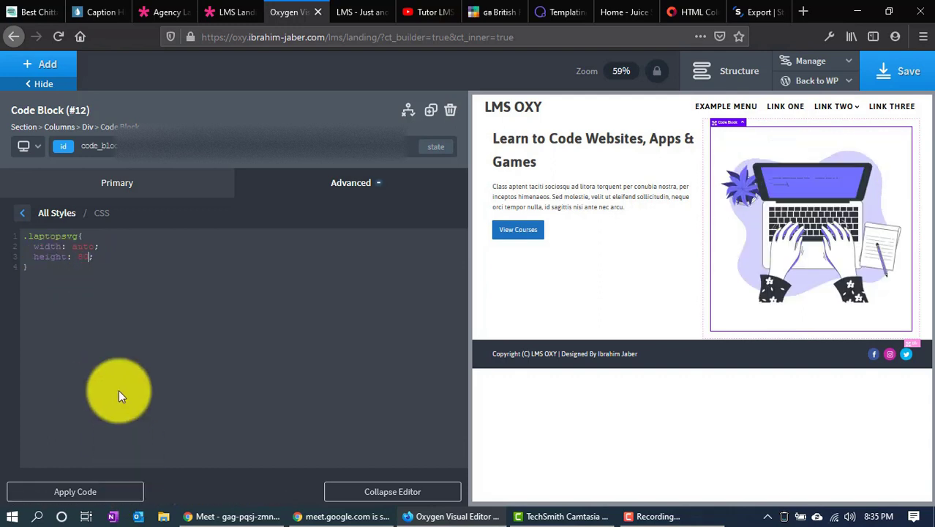
type("%")
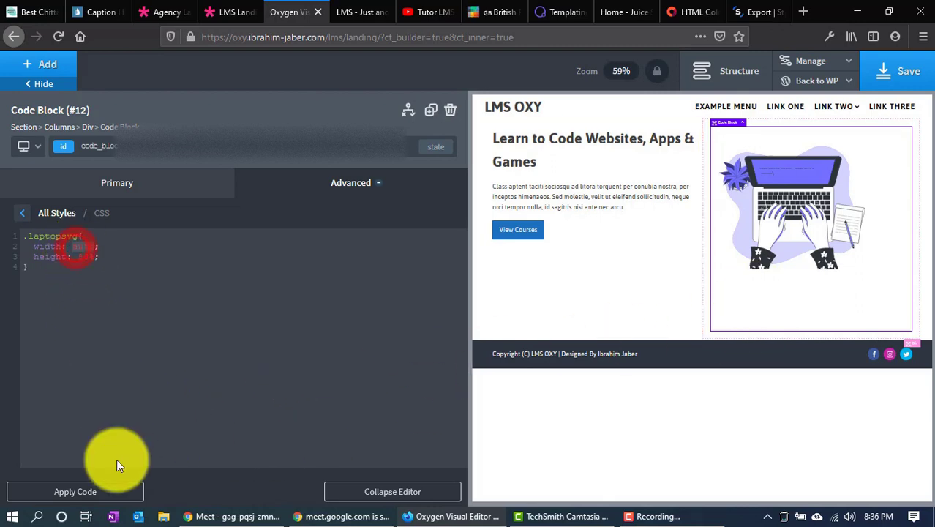
left_click(113, 492)
Align the contents of the hero's second column div to the horizontal center and vertical middle
left_click(656, 289)
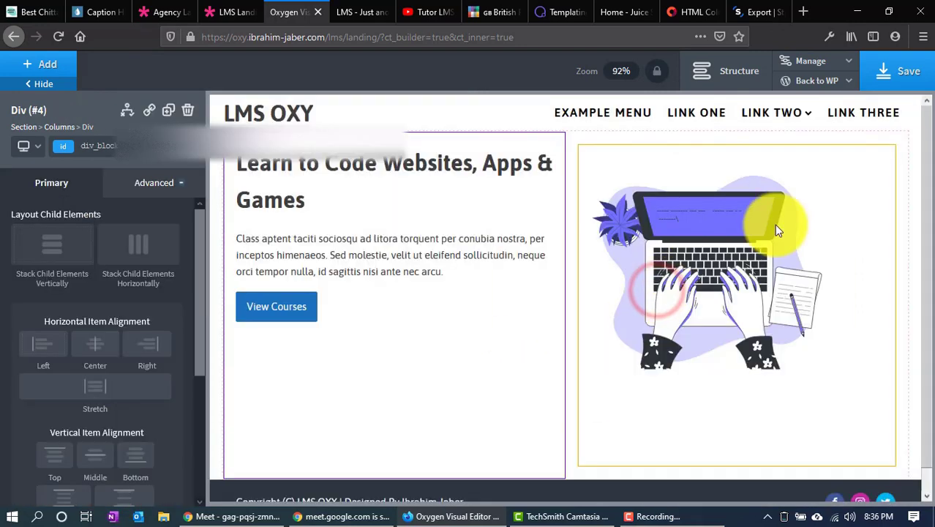
left_click(812, 140)
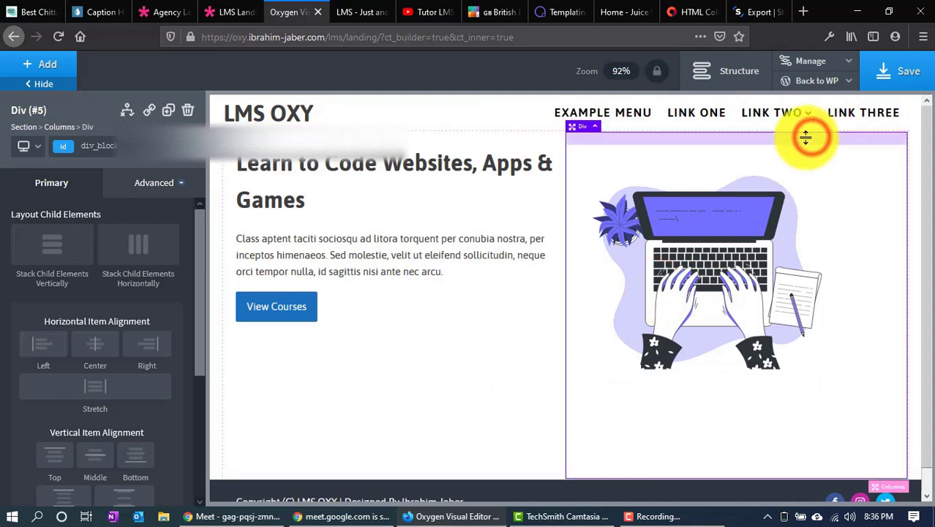
left_click(96, 344)
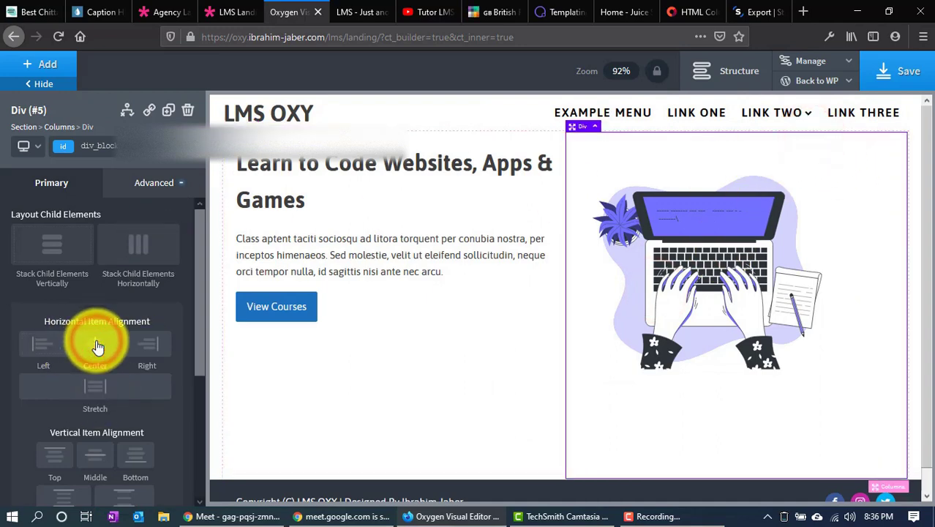
left_click(88, 459)
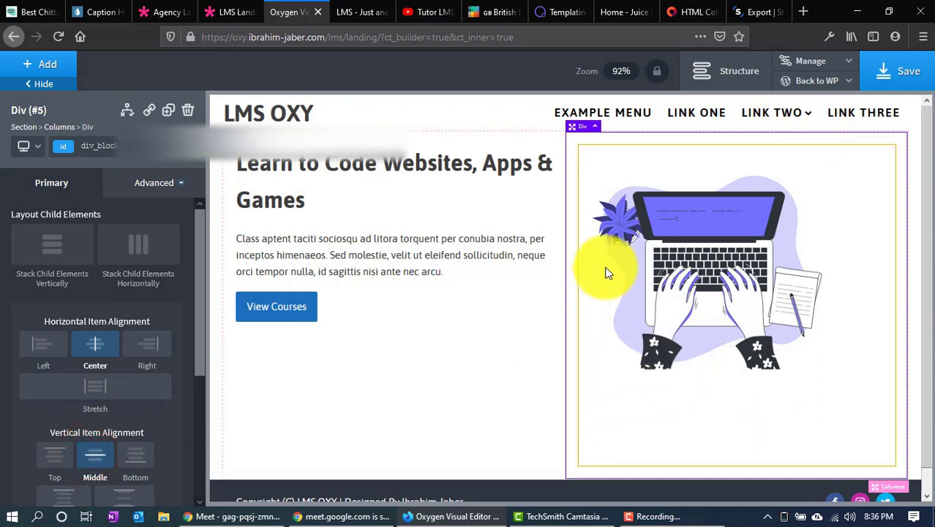
Compare with the Elegant Themes demo's hero section, then return to the Oxygen editor and select the View Courses button
left_click(206, 8)
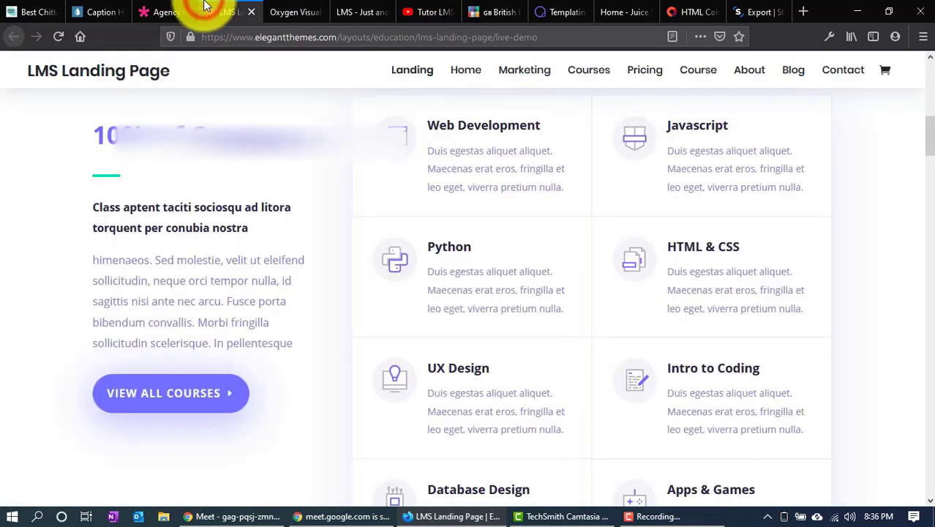
scroll(512, 247, "up", 8)
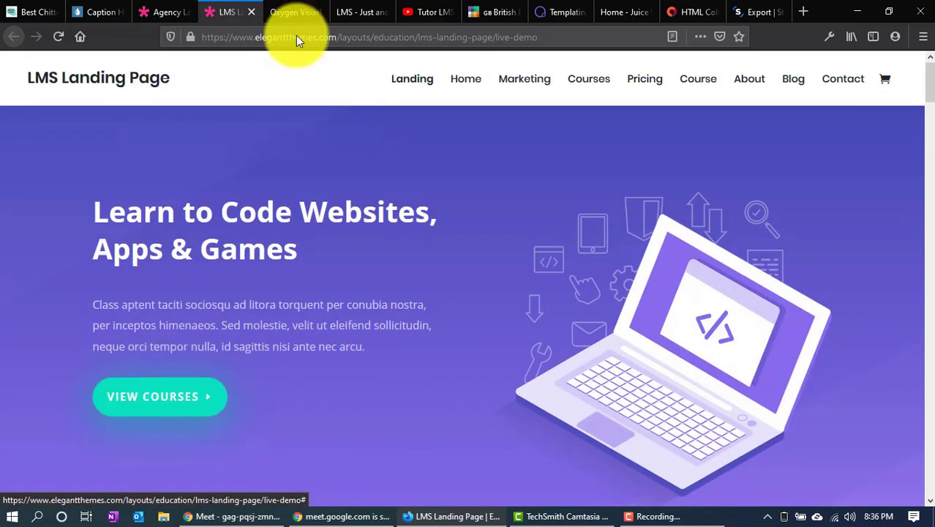
left_click(293, 12)
left_click(407, 388)
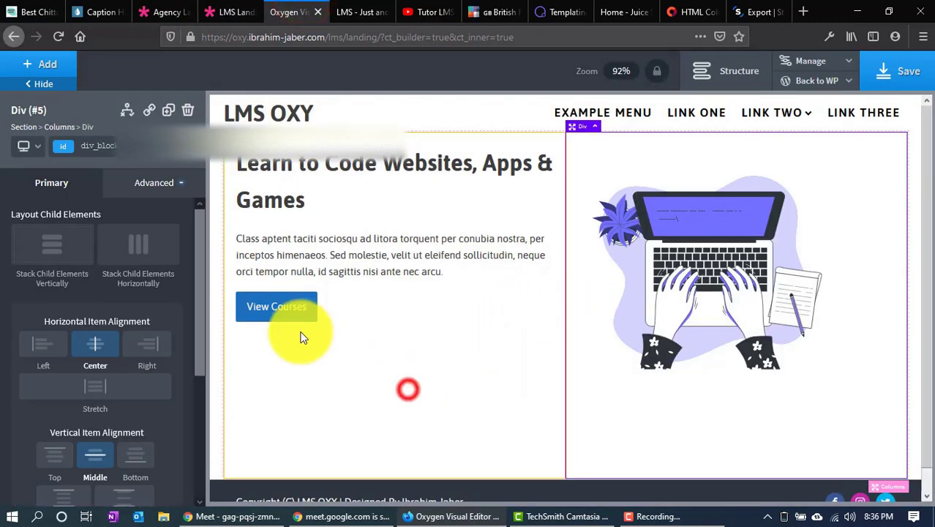
left_click(281, 307)
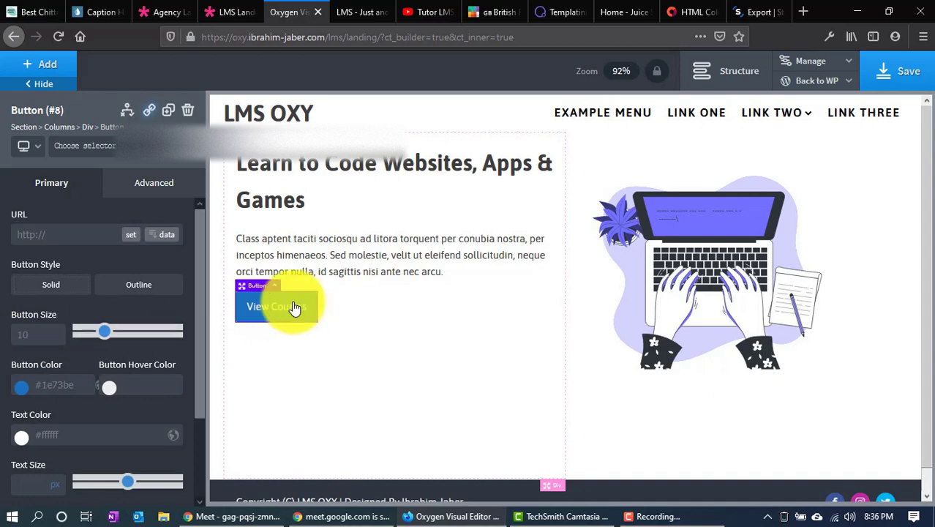
Examine the button styling in the demo's lower sections, including "Become an expert", and return to the Oxygen editor
left_click(231, 11)
scroll(420, 432, "down", 10)
scroll(421, 439, "down", 4)
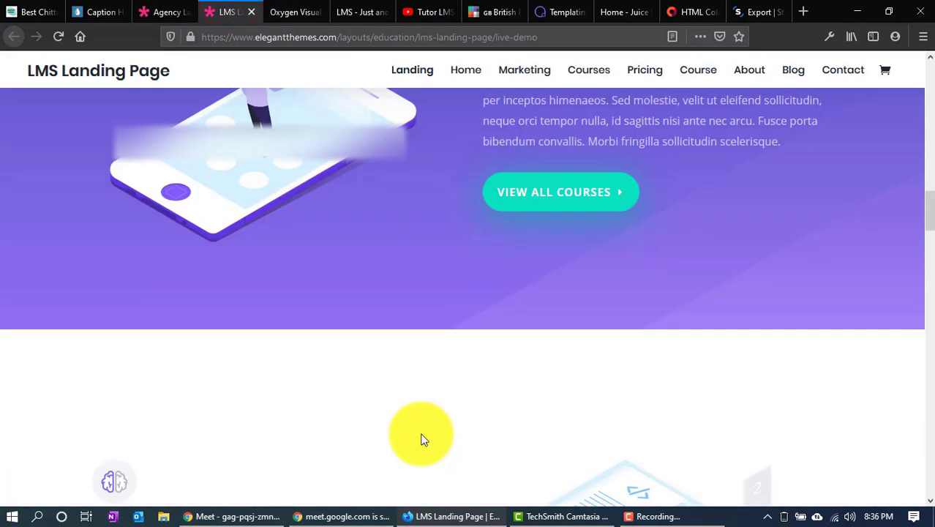
scroll(483, 344, "up", 3)
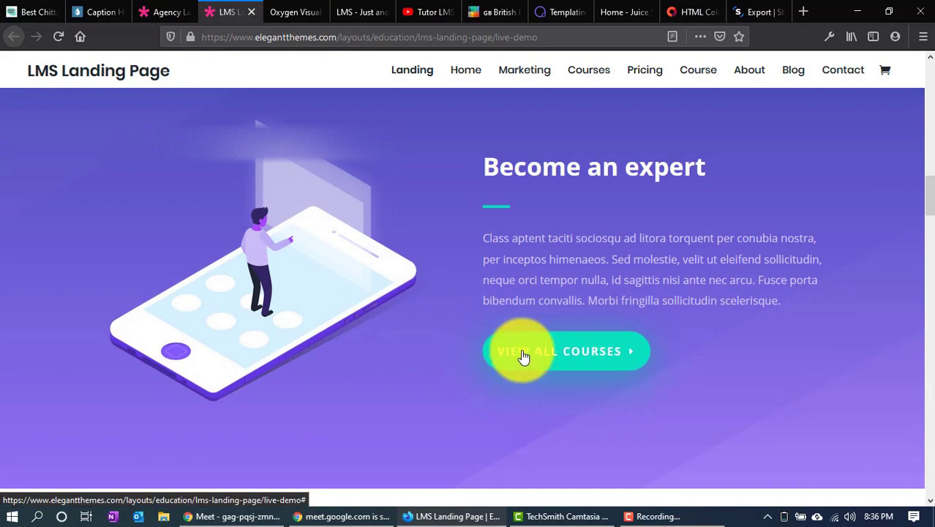
scroll(522, 356, "down", 12)
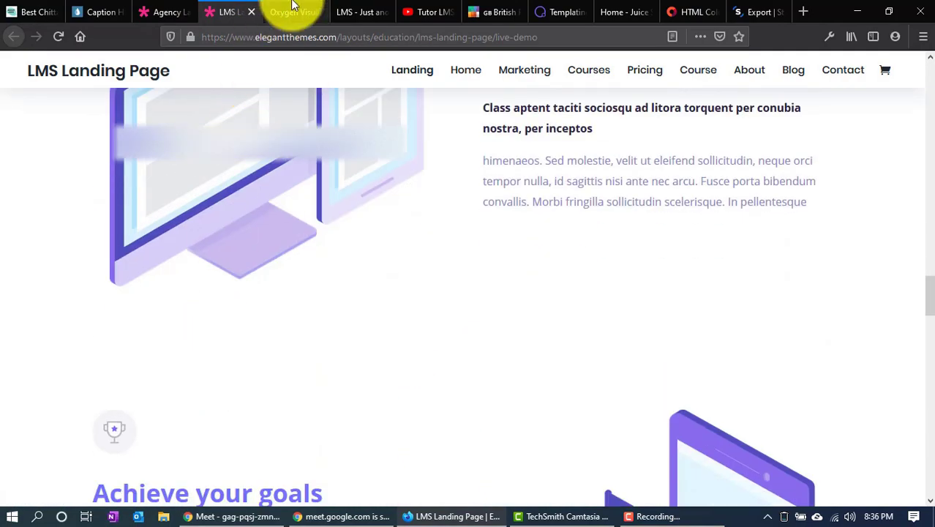
left_click(293, 10)
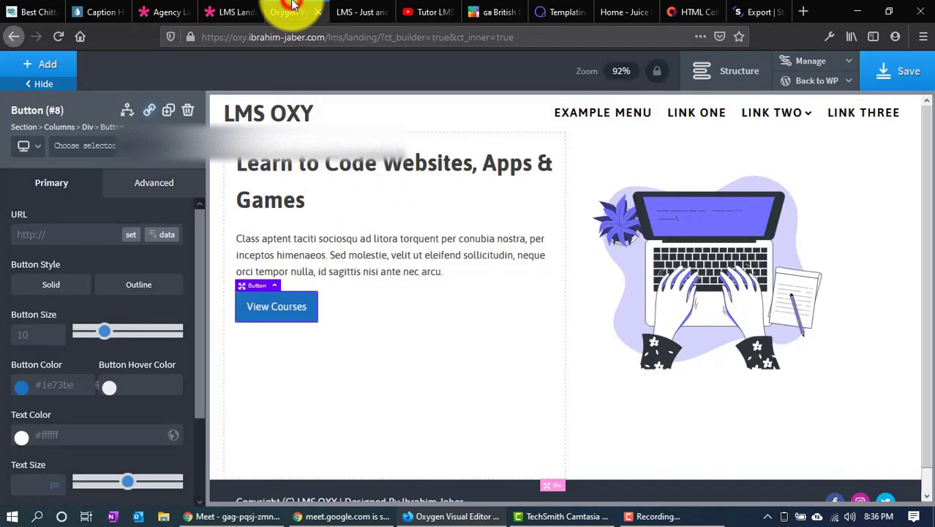
left_click(88, 145)
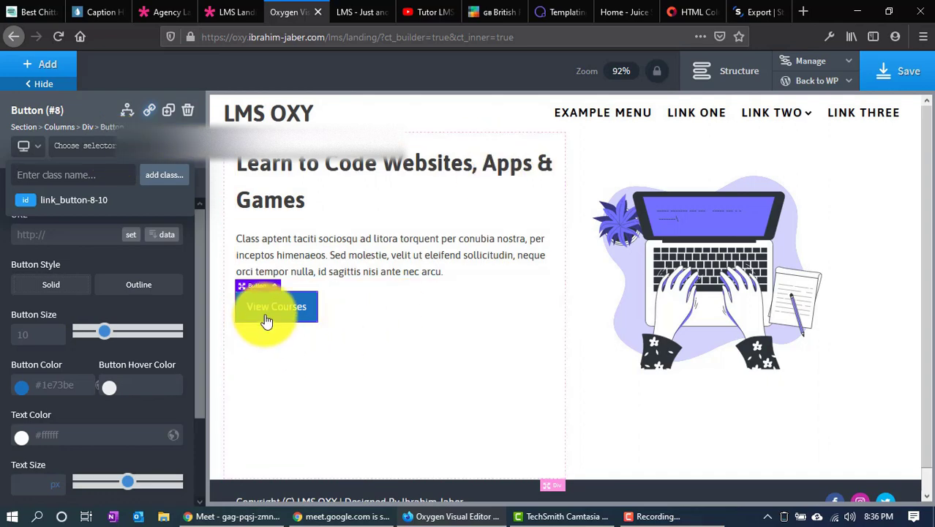
left_click(152, 253)
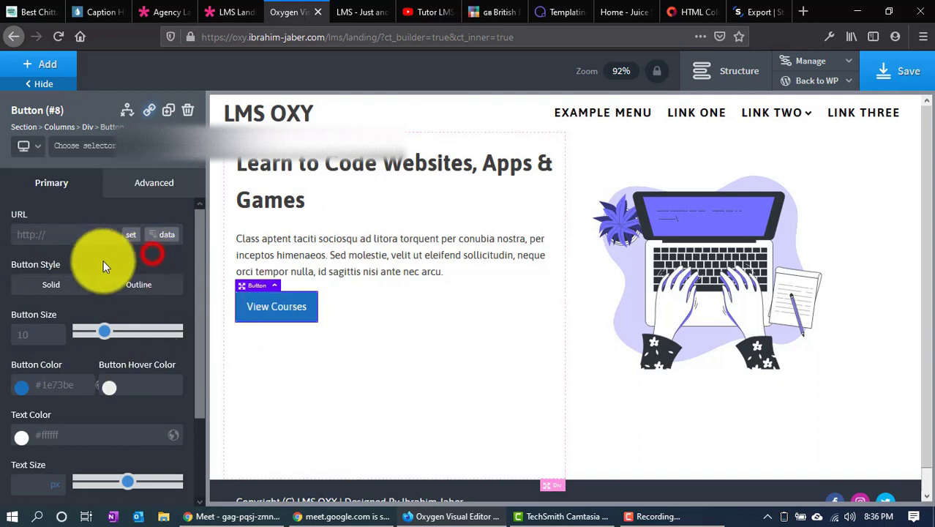
left_click(228, 12)
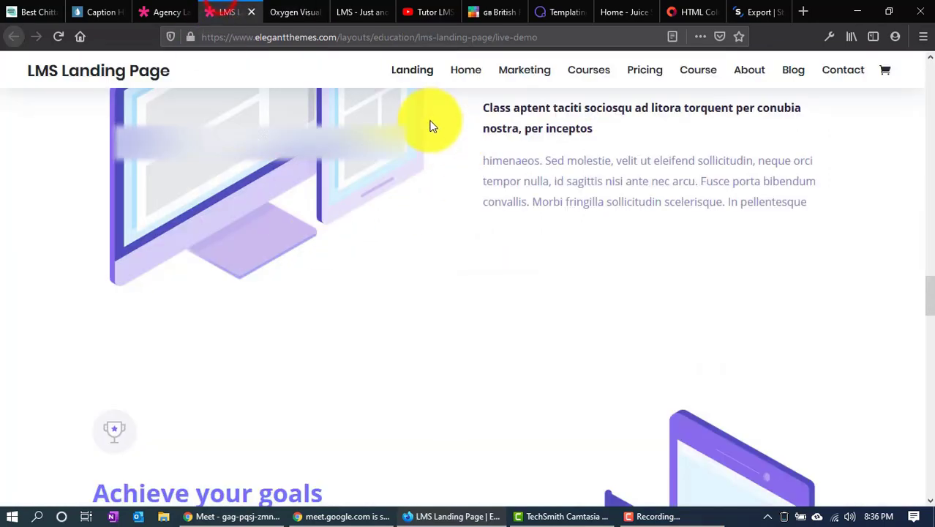
right_click(430, 126)
left_click(505, 273)
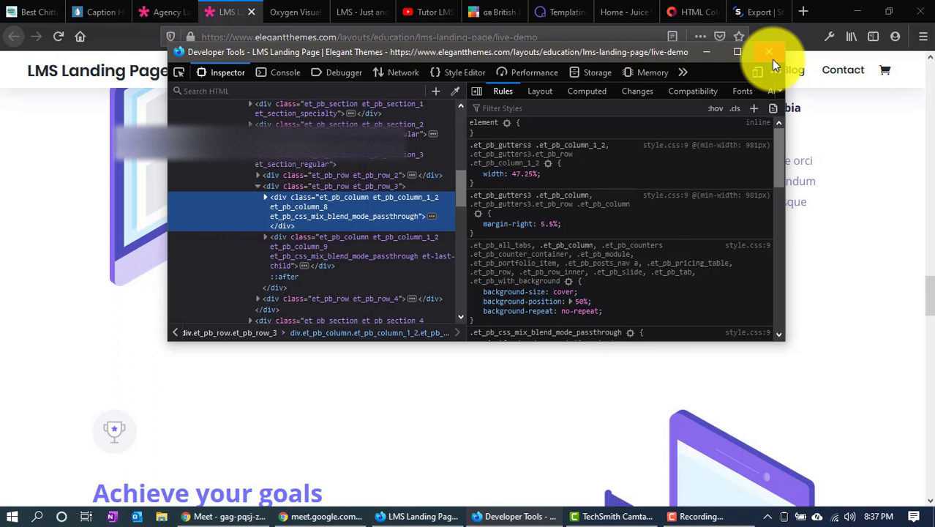
left_click(771, 59)
left_click(276, 11)
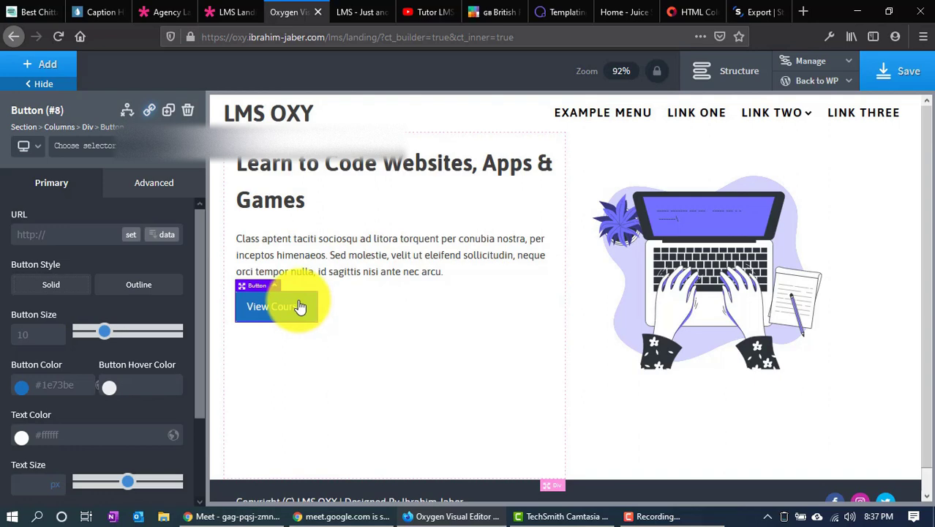
Inspect the View Courses button in the Elegant Themes demo's hero and copy its background colour #09e1c0
left_click(227, 11)
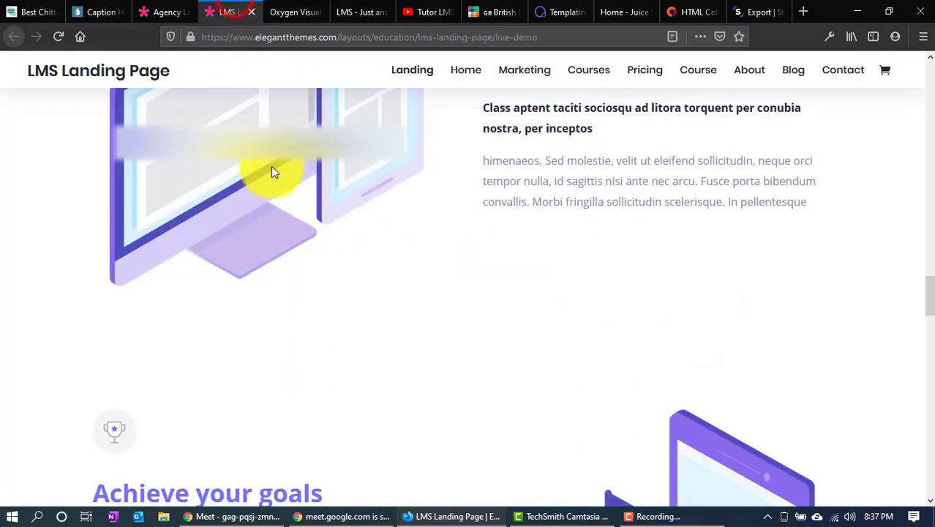
scroll(371, 310, "up", 4)
scroll(372, 310, "up", 20)
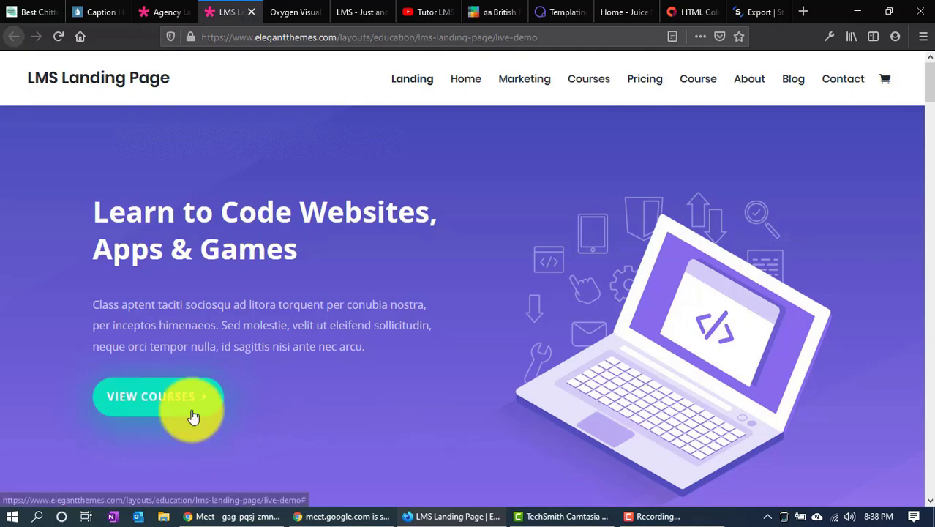
right_click(183, 388)
left_click(243, 377)
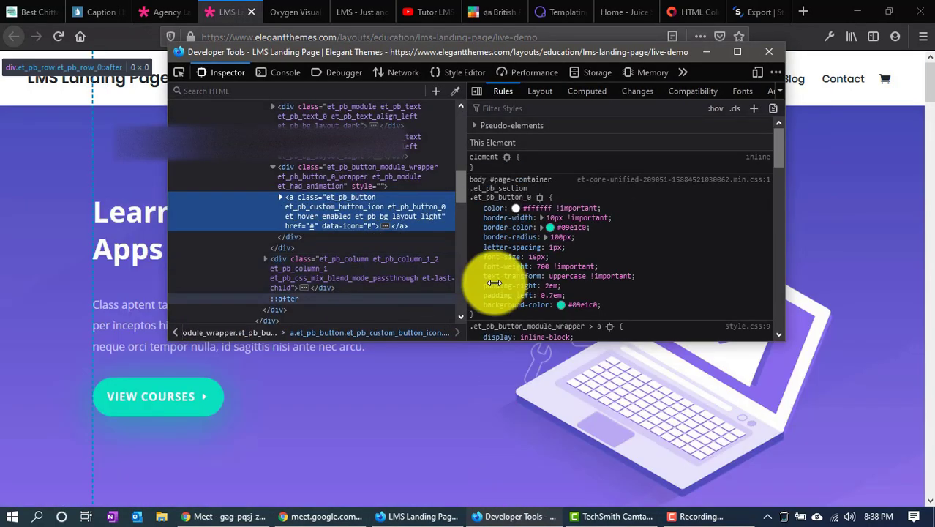
left_click(586, 303)
key("ctrl+c")
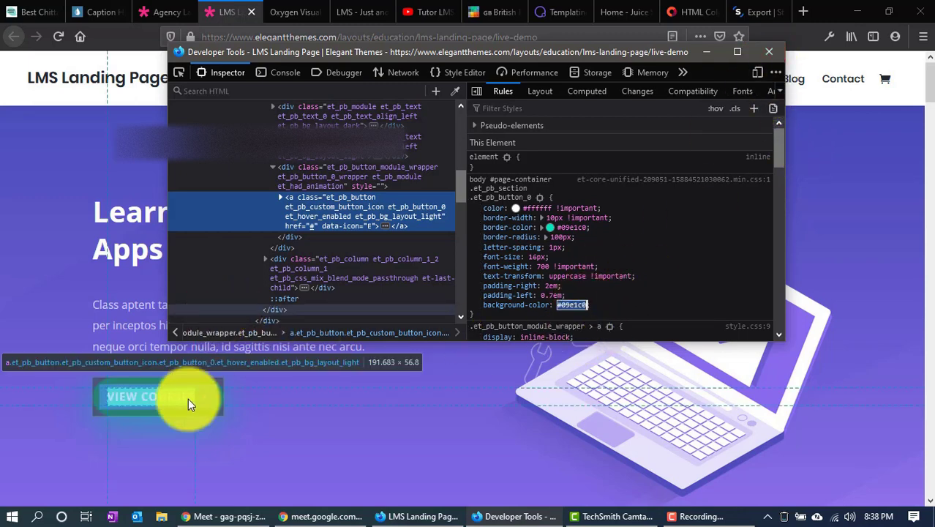
left_click(636, 308)
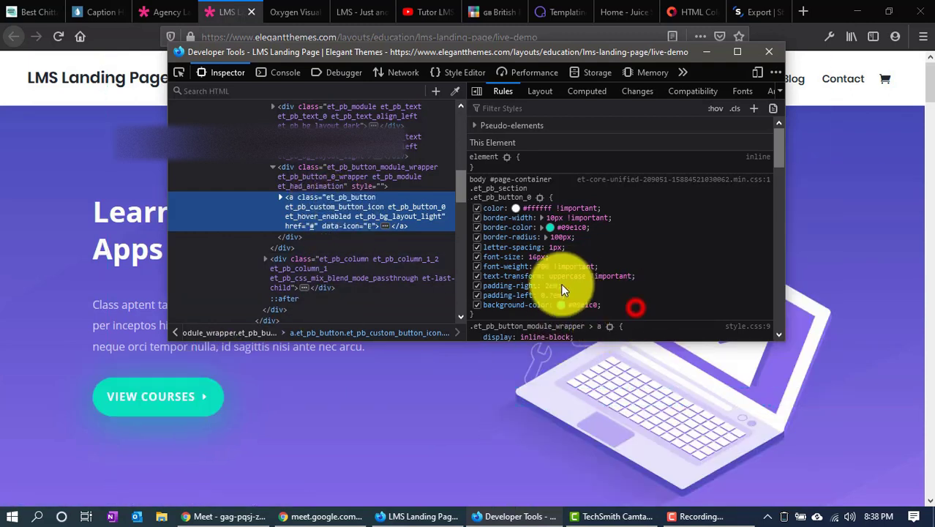
Return to the Oxygen editor and set the View Courses button's colour to #09e1c0
left_click(293, 12)
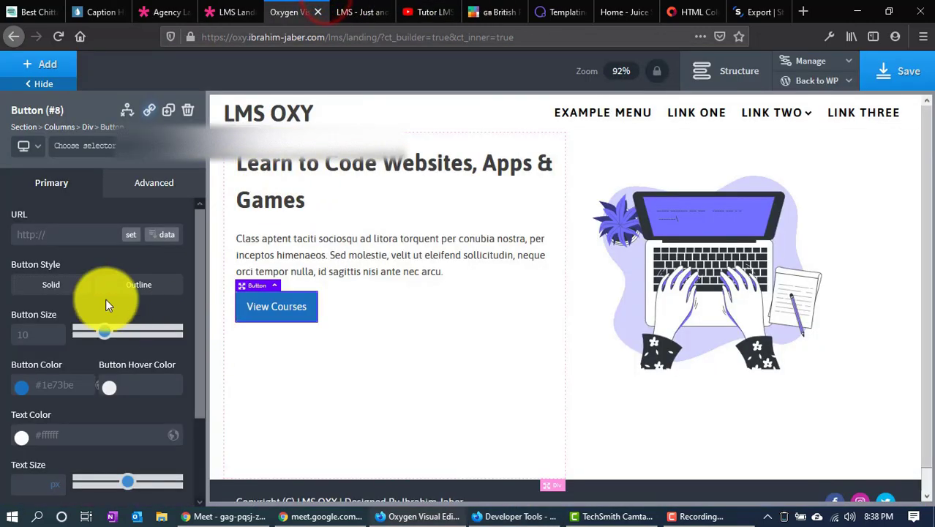
left_click(43, 391)
double_click(43, 391)
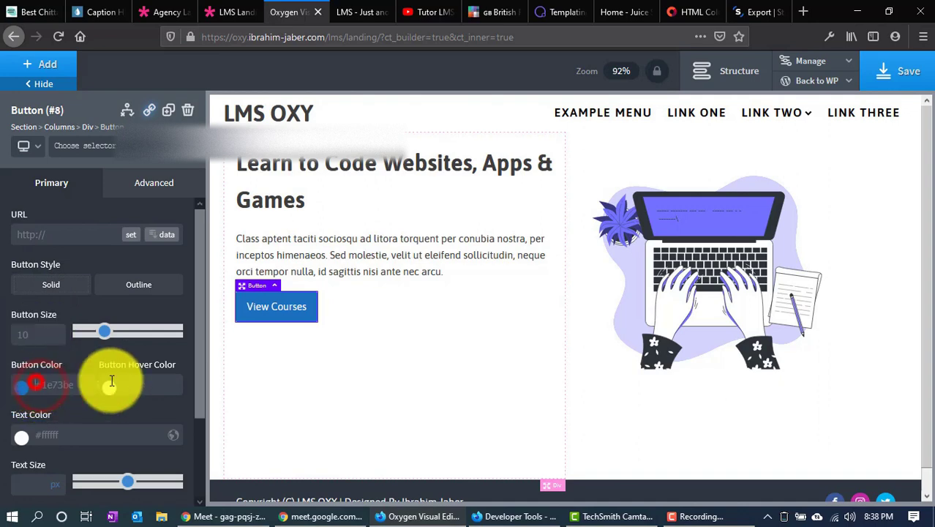
key("ctrl+v")
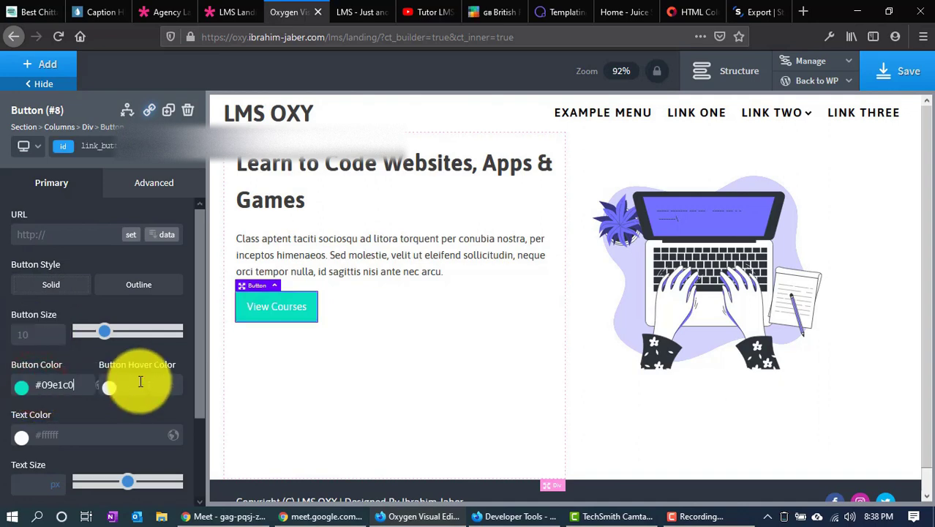
Compare the View Courses button with the one in the Elegant Themes demo and return to the Oxygen editor
left_click(249, 9)
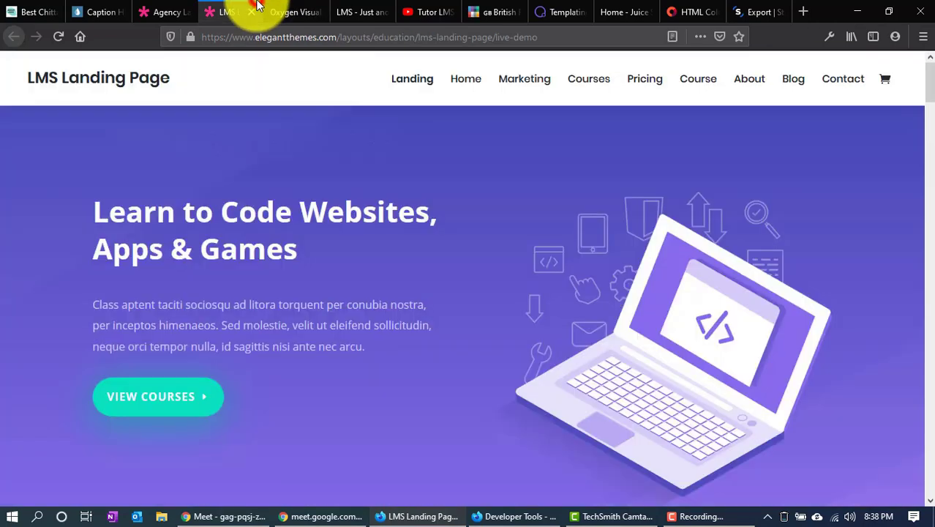
left_click(290, 8)
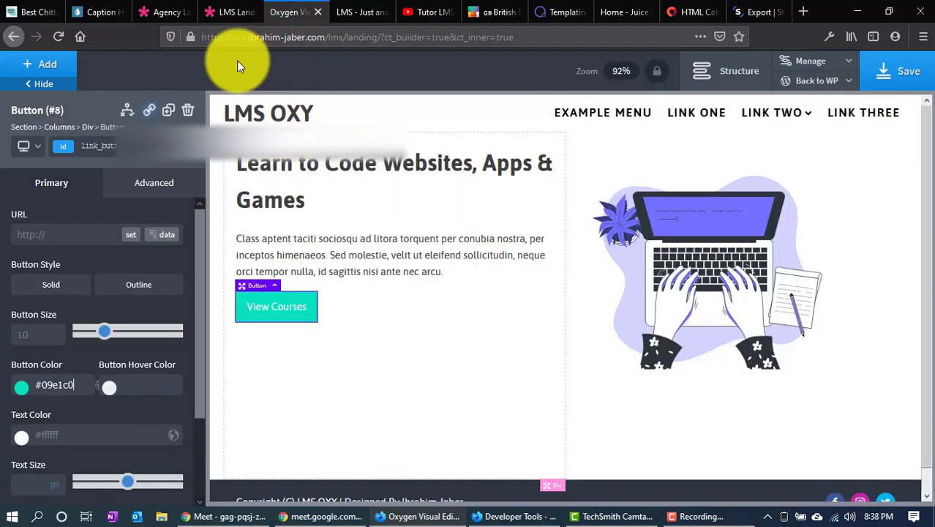
left_click(240, 9)
left_click(274, 10)
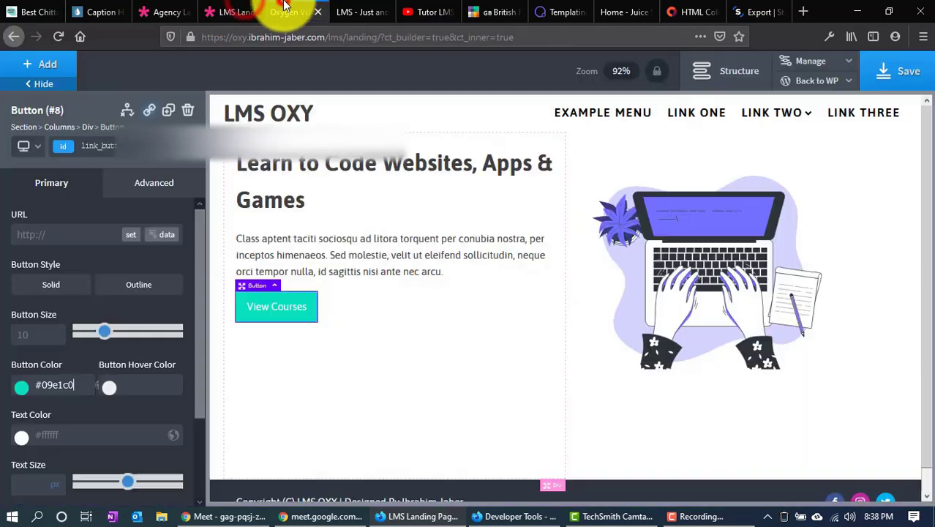
left_click(243, 10)
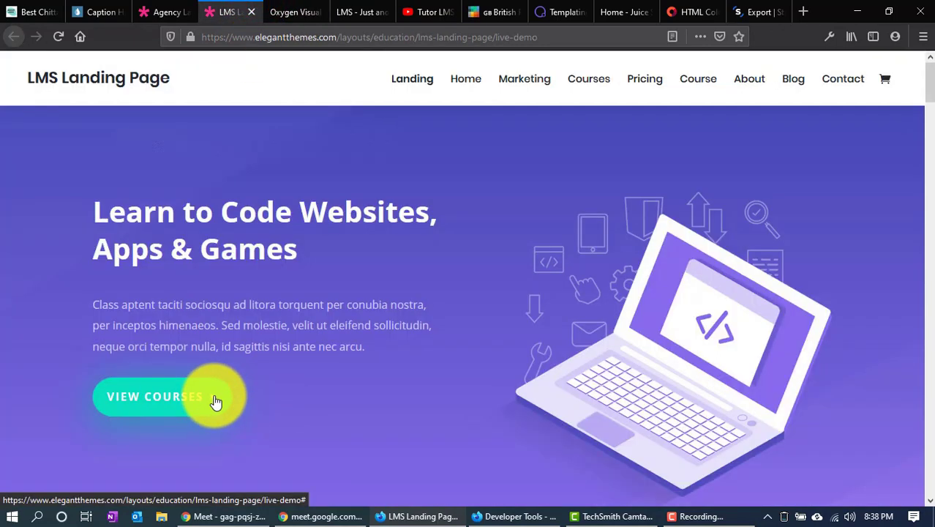
left_click(291, 10)
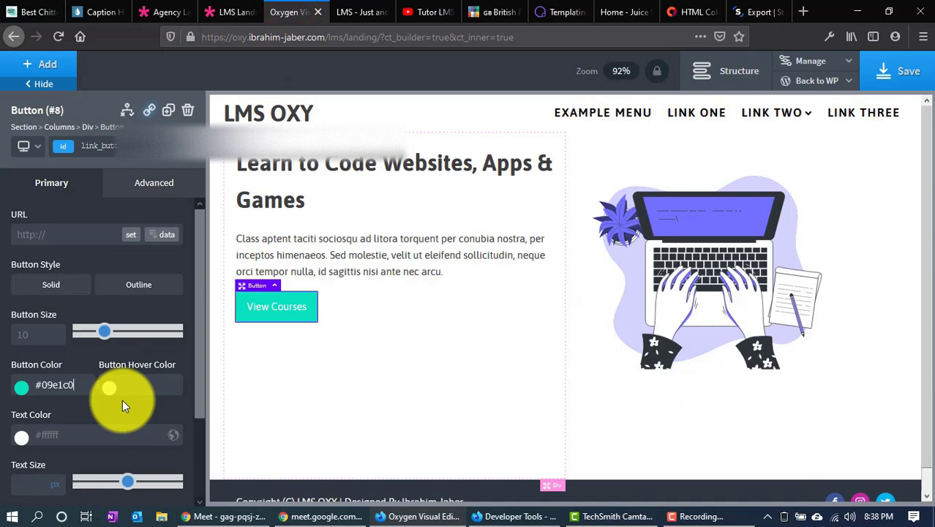
Try adding a ">" after the View Courses button's label, remove it, and reselect the button
left_click(292, 313)
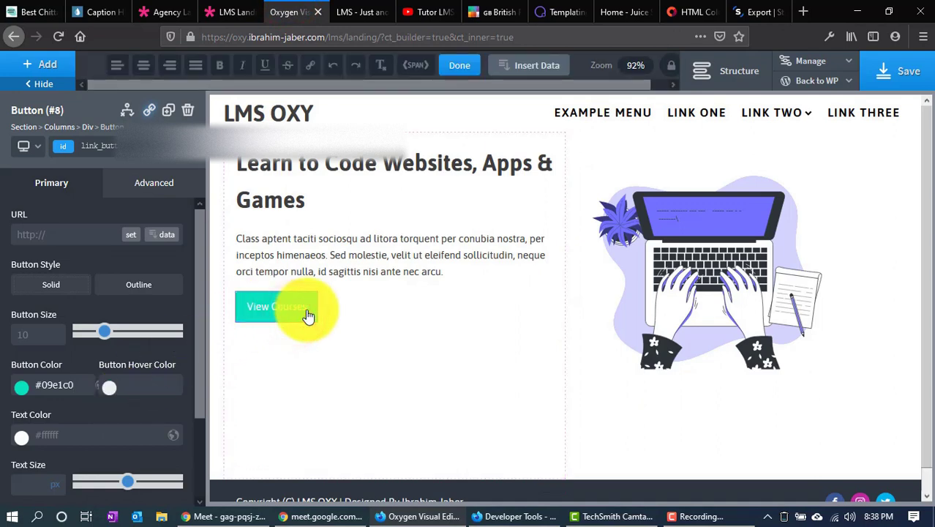
key("Return")
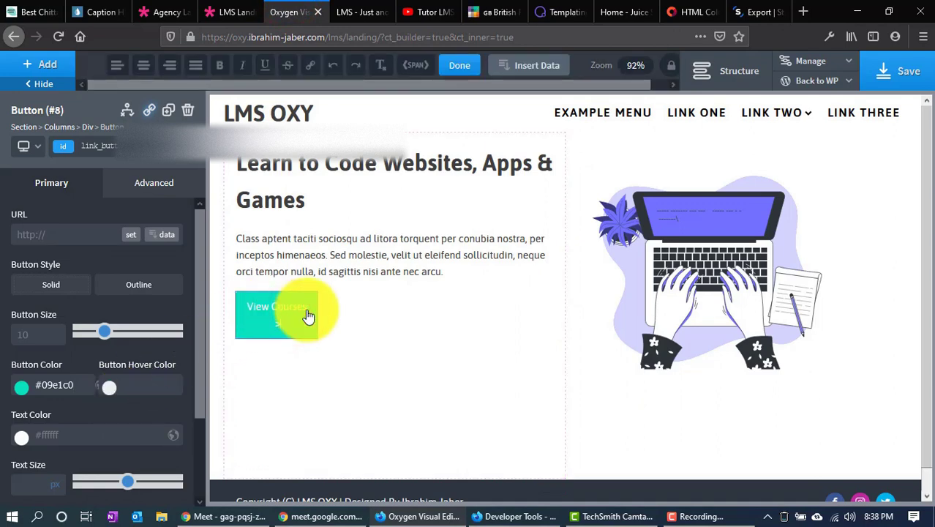
key("BackSpace")
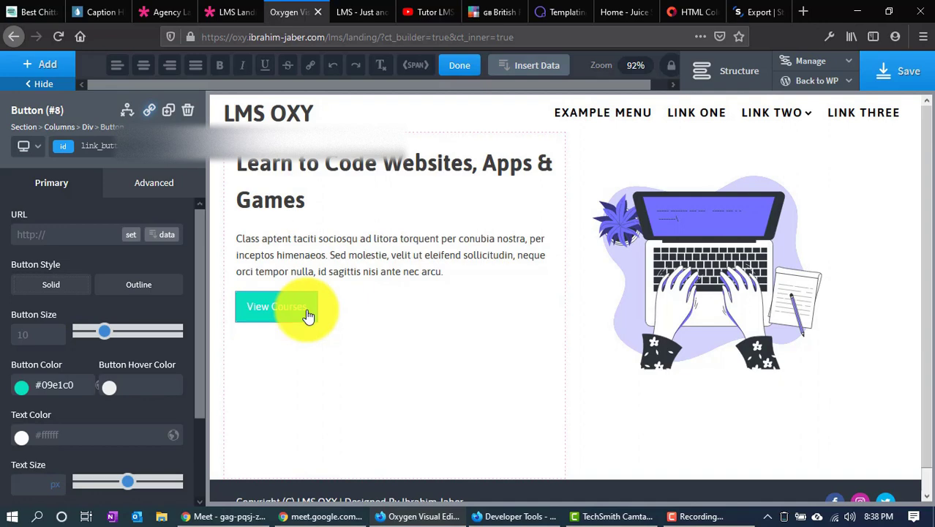
left_click(377, 357)
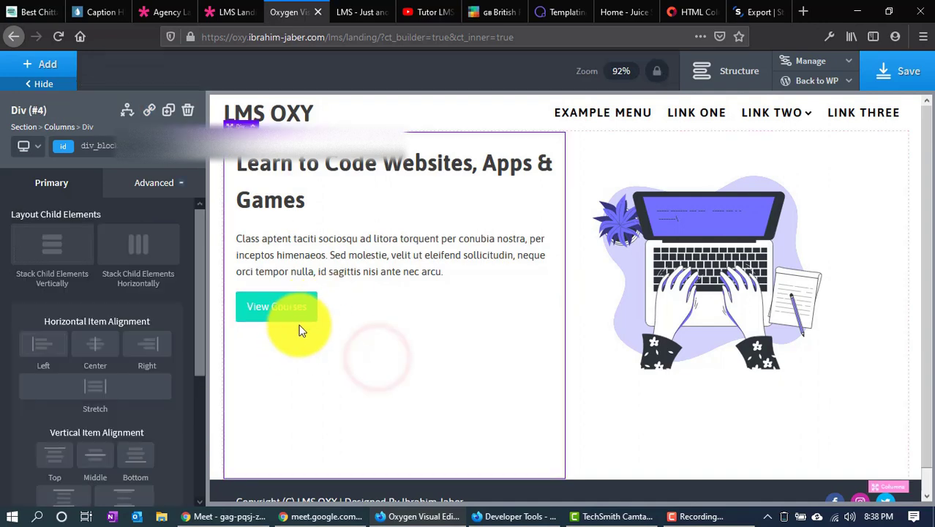
left_click(302, 309)
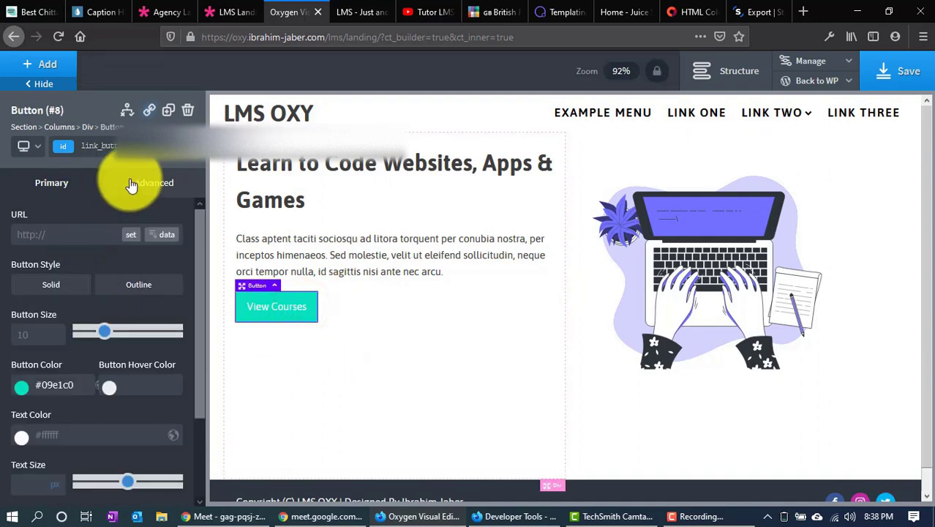
Check the border radius in the CSS rules of the demo's View Courses button and return to the Oxygen editor
left_click(228, 12)
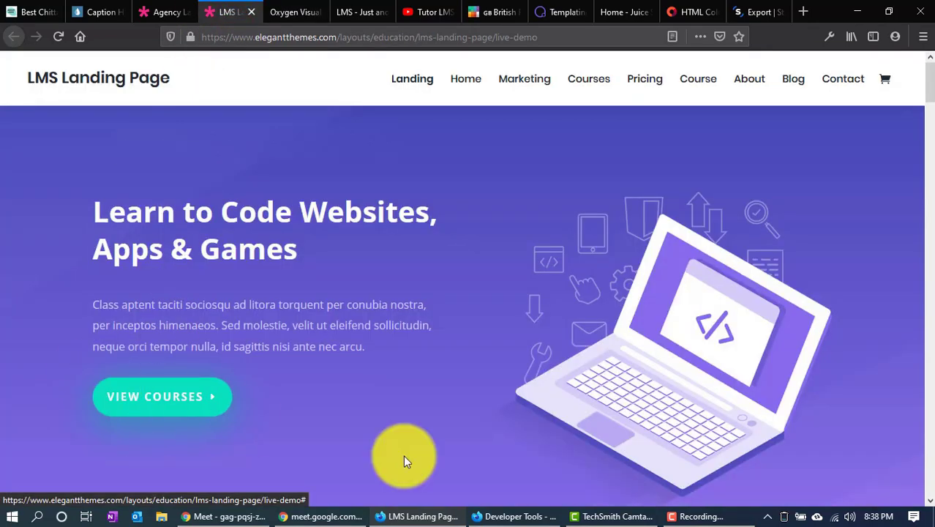
left_click(484, 516)
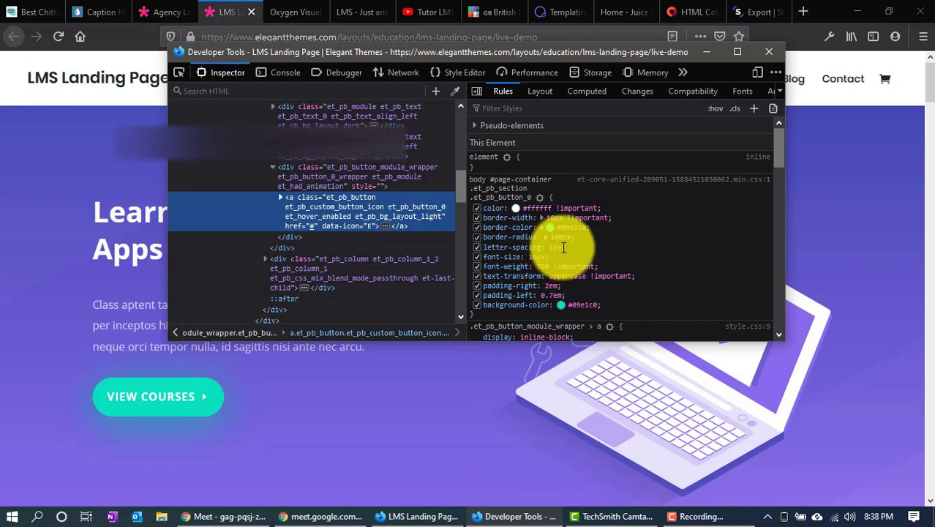
left_click(563, 237)
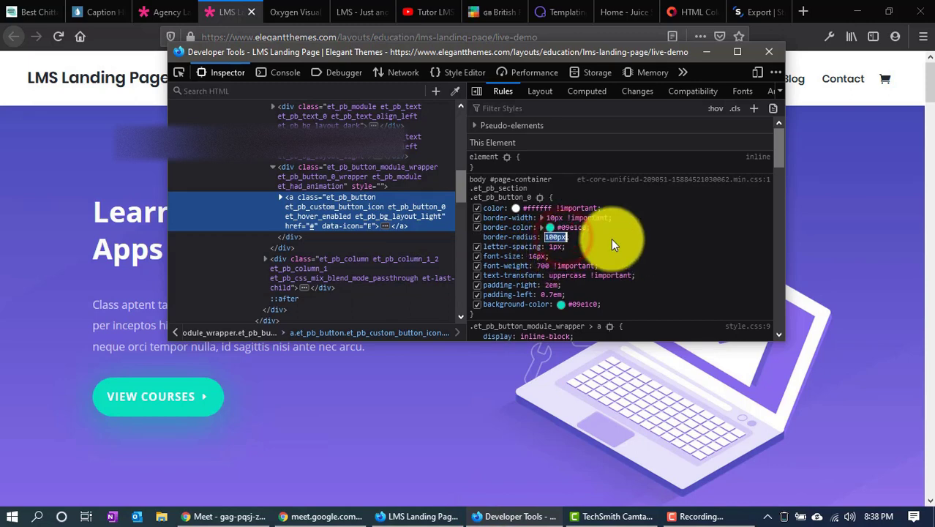
left_click(611, 238)
left_click(290, 10)
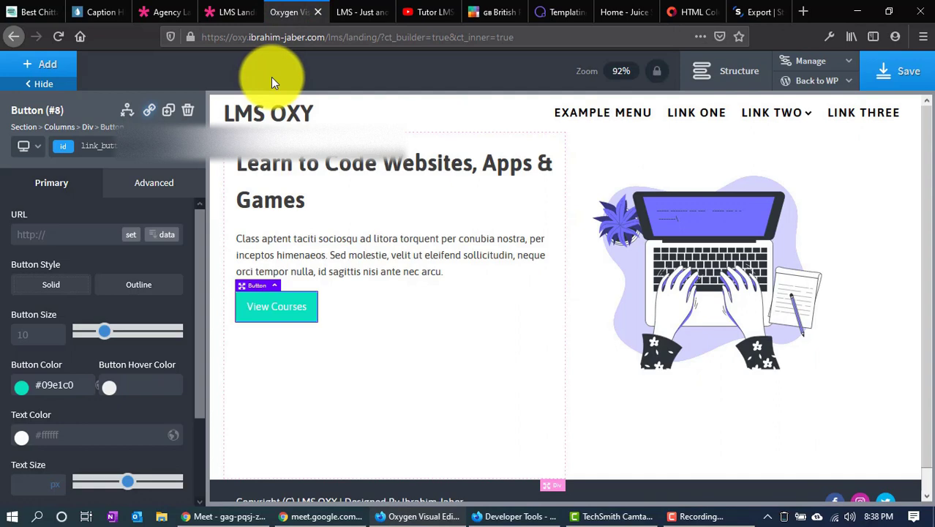
left_click(160, 192)
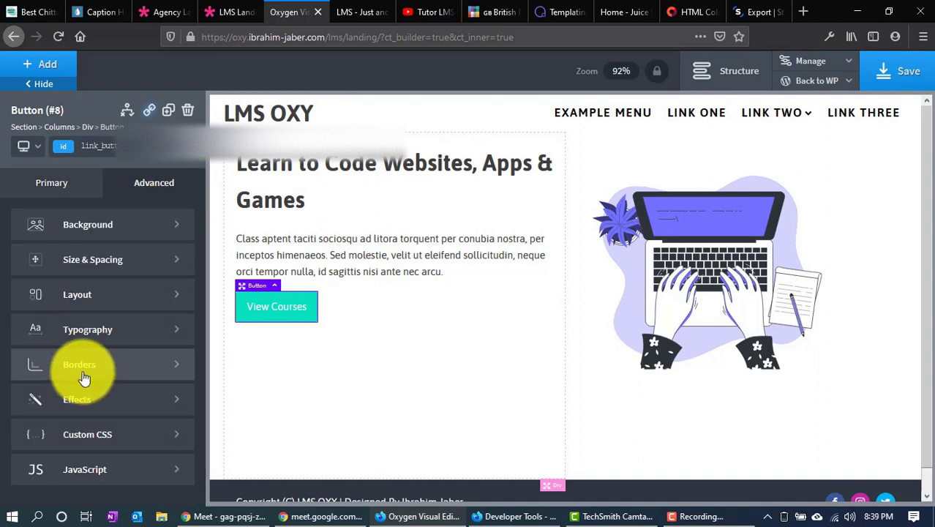
left_click(62, 185)
left_click(249, 9)
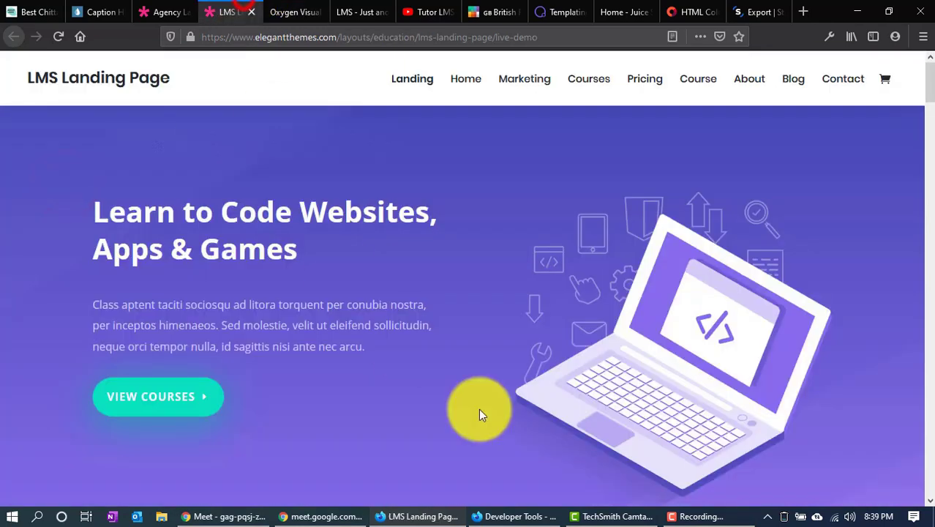
left_click(512, 515)
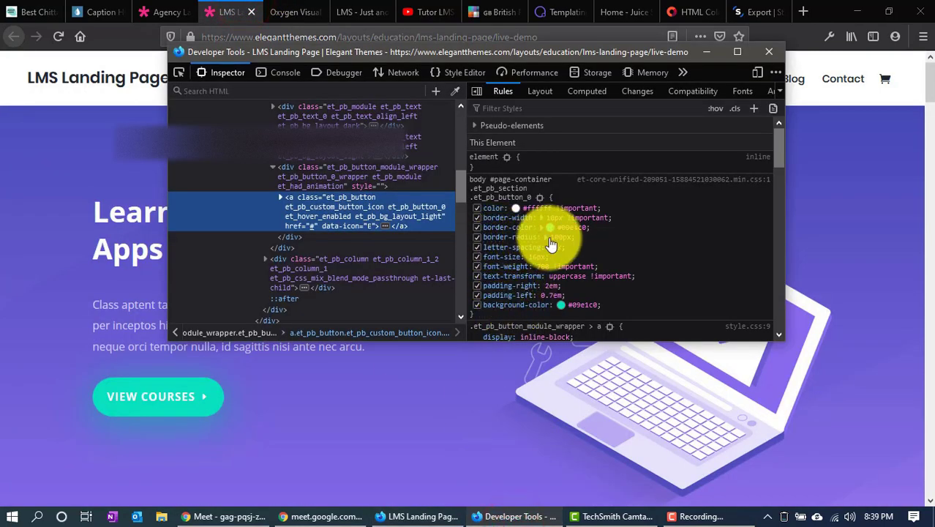
left_click(130, 241)
left_click(289, 12)
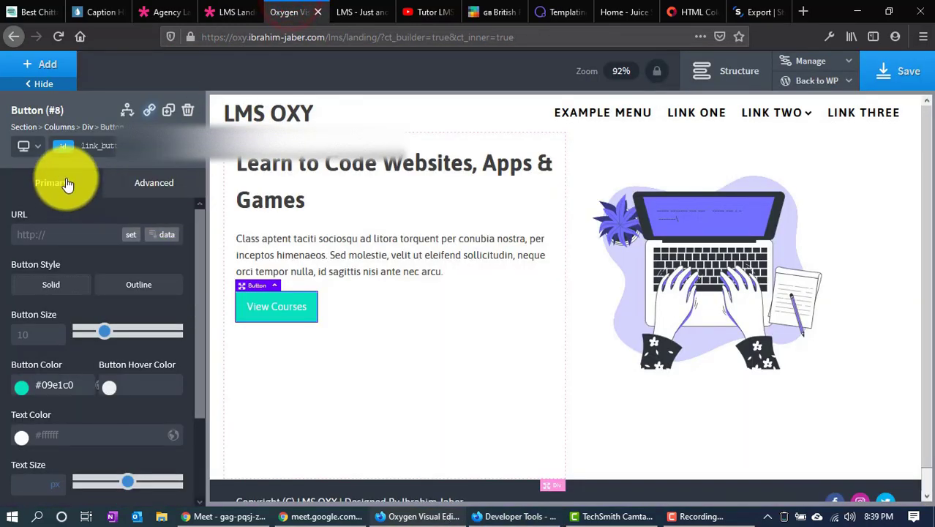
Switch the View Courses button's border radius to individual corners and set the bottom-right corner to 100 px
left_click(161, 192)
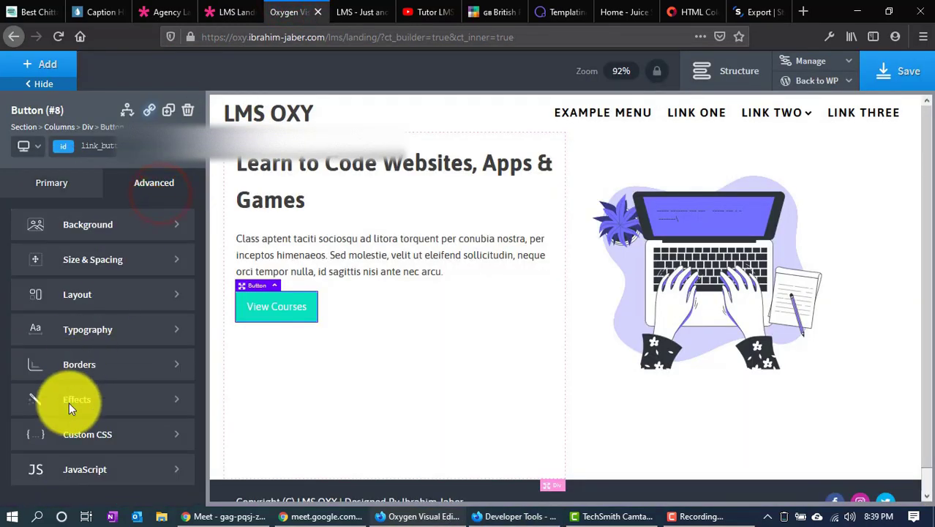
left_click(84, 362)
scroll(88, 455, "down", 1)
left_click(27, 472)
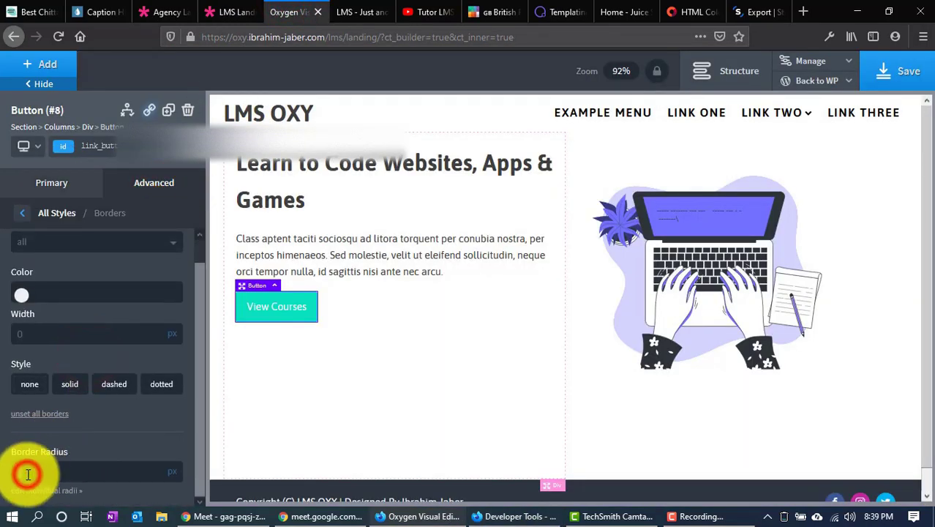
left_click(72, 490)
scroll(98, 439, "down", 1)
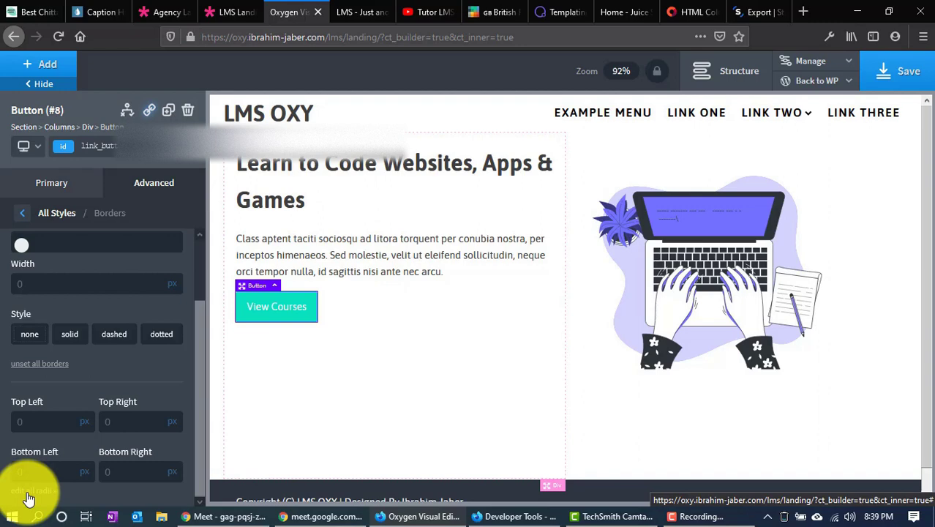
left_click(125, 472)
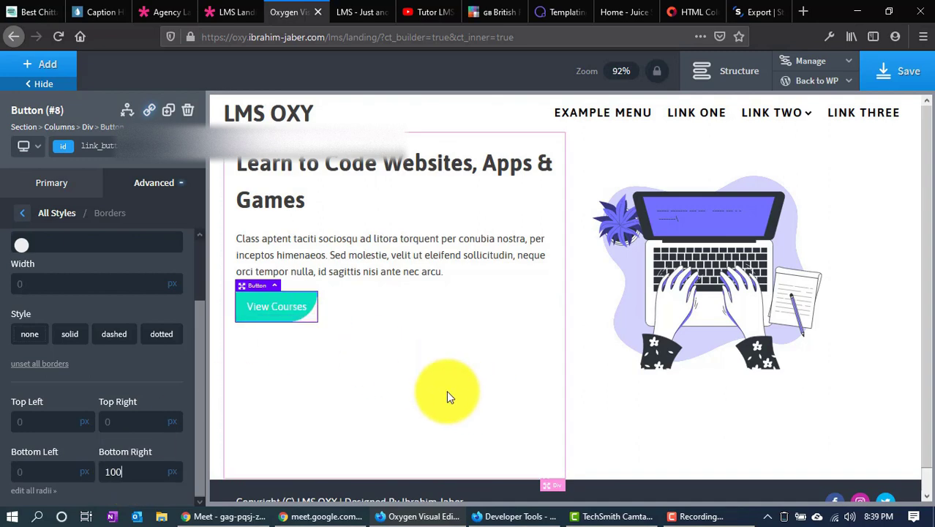
Clear the View Courses button's bottom-right radius, return to a single border radius of 100 px and compare with the demo
key("BackSpace")
key("BackSpace")
key("BackSpace")
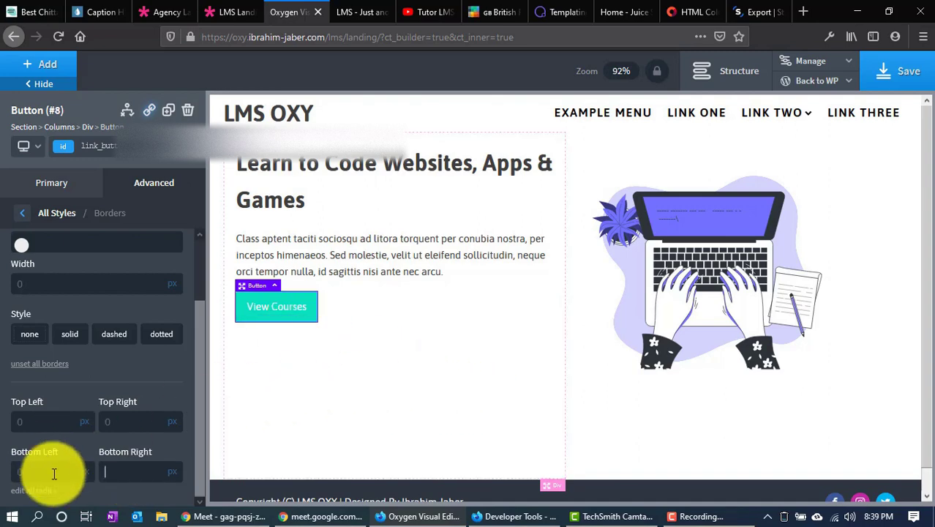
left_click(46, 490)
left_click(44, 464)
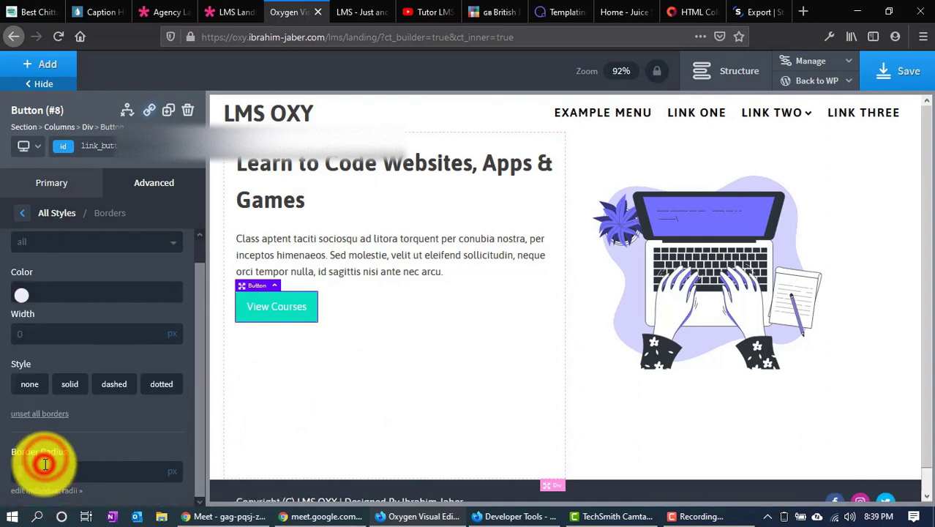
type("100")
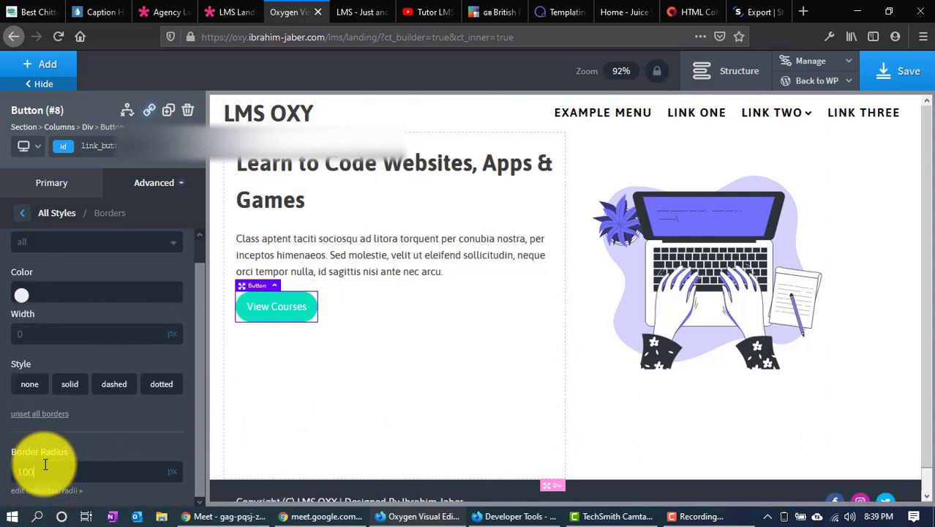
left_click(231, 11)
left_click(306, 9)
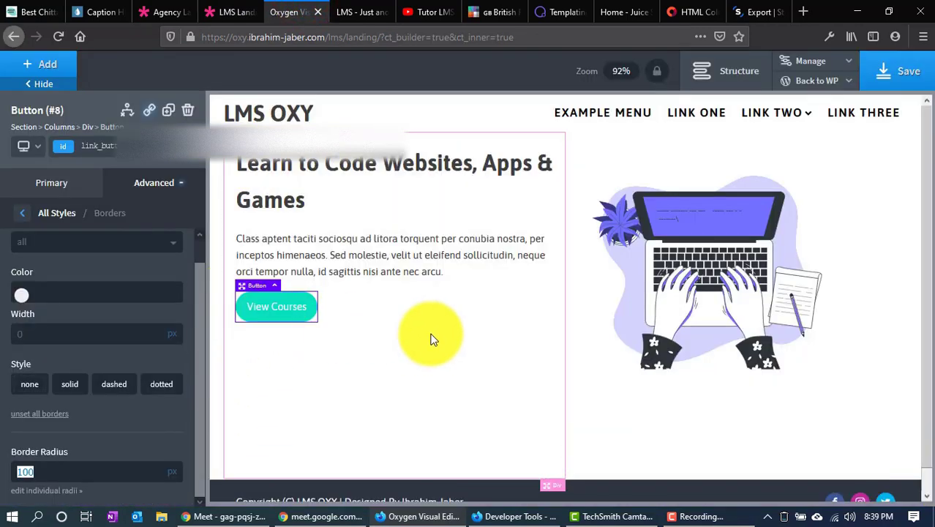
Check the demo's View Courses button again and set the Oxygen button's size to 15
left_click(51, 182)
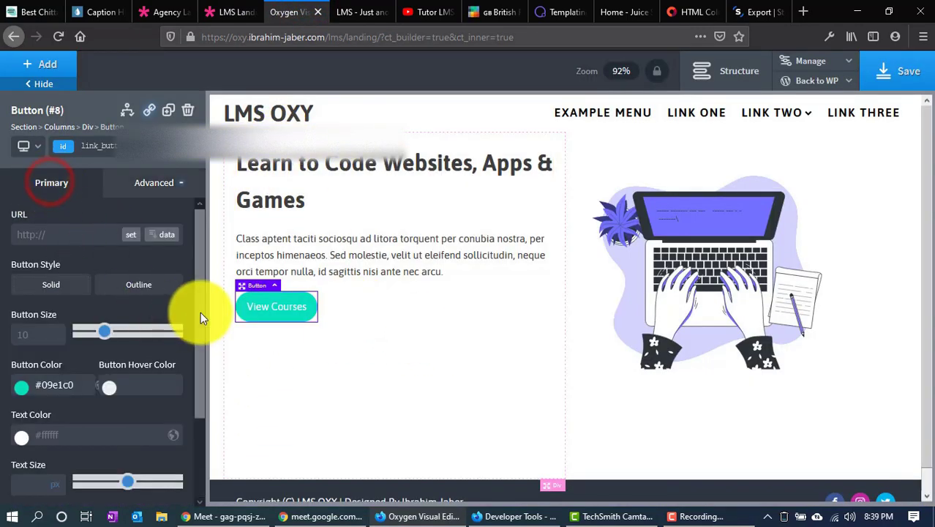
left_click(232, 11)
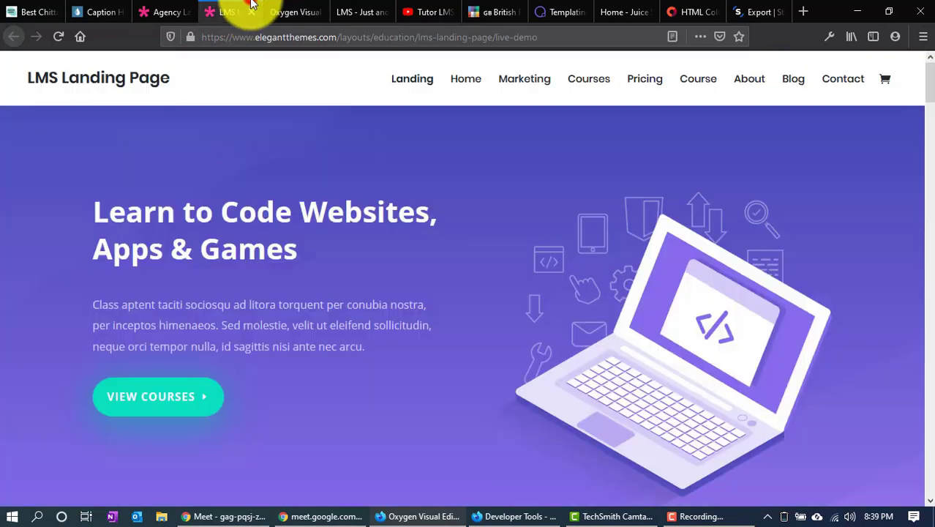
left_click(272, 11)
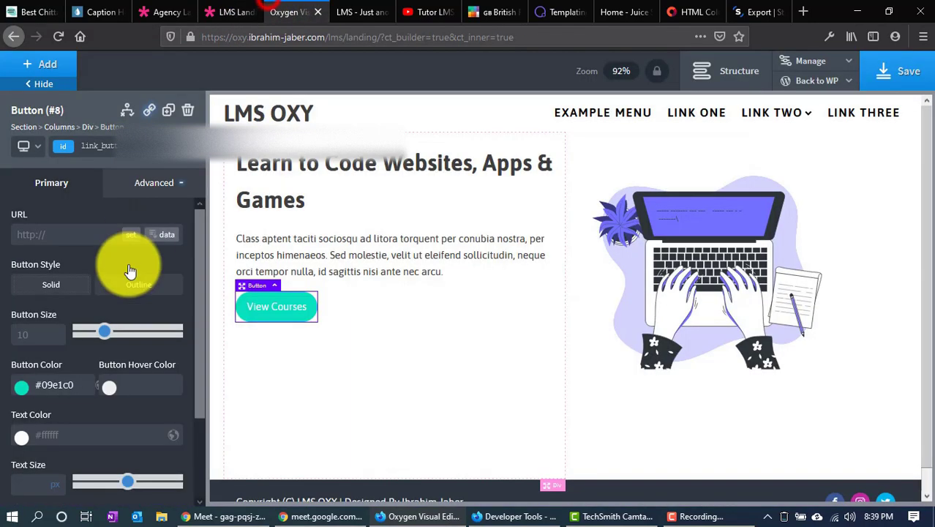
left_click(22, 340)
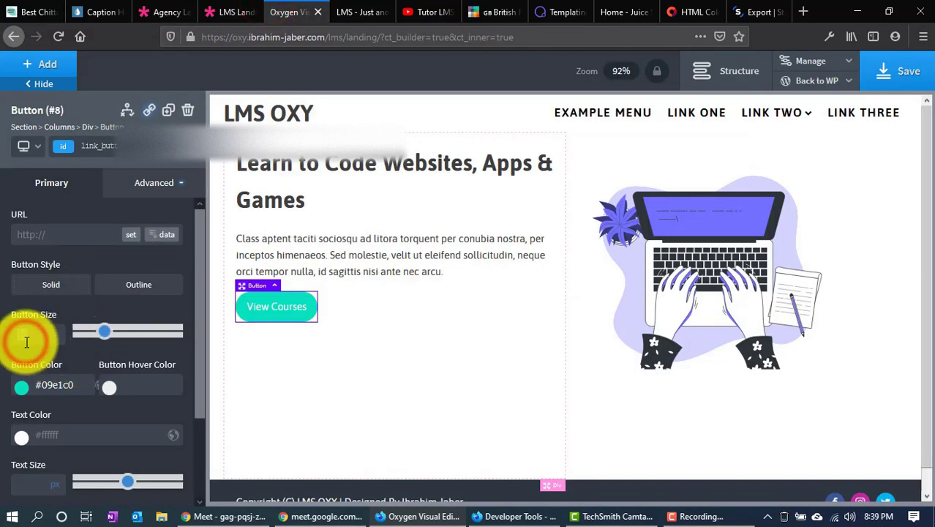
type("12")
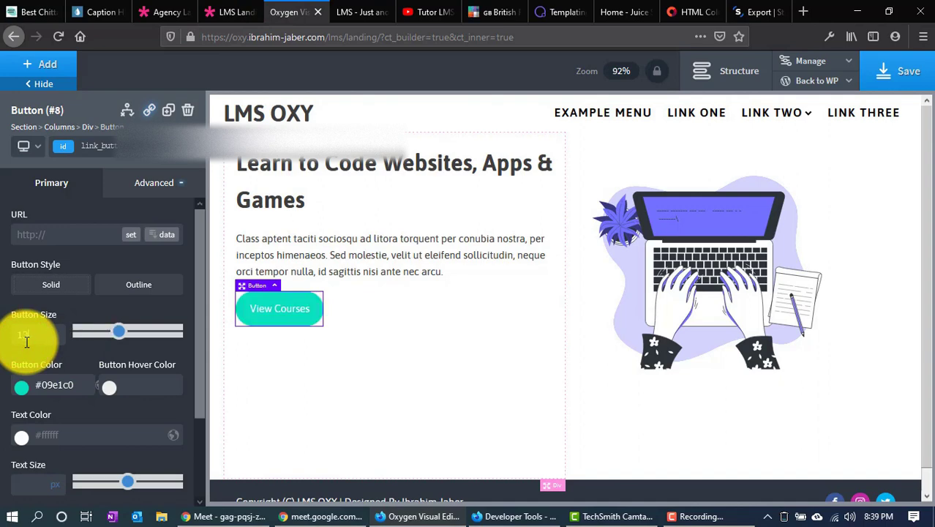
key("BackSpace")
key("BackSpace")
type("1")
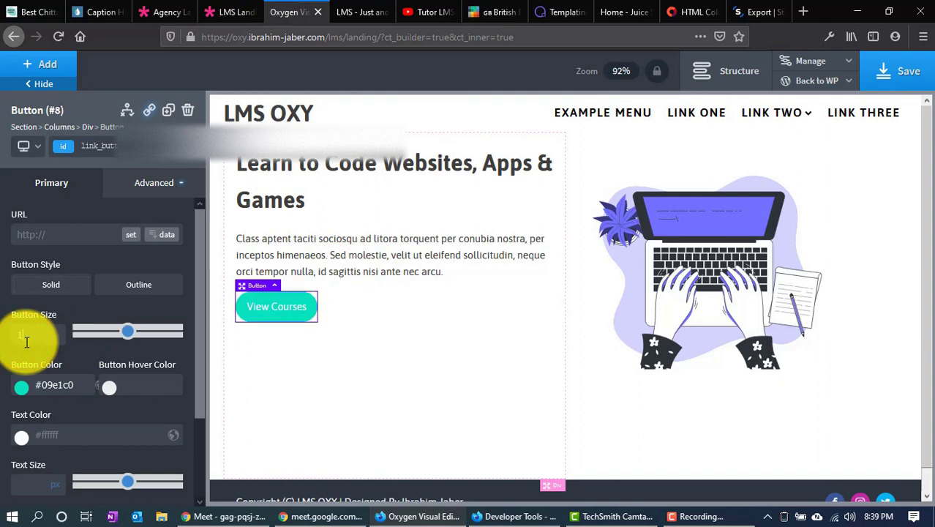
type("5")
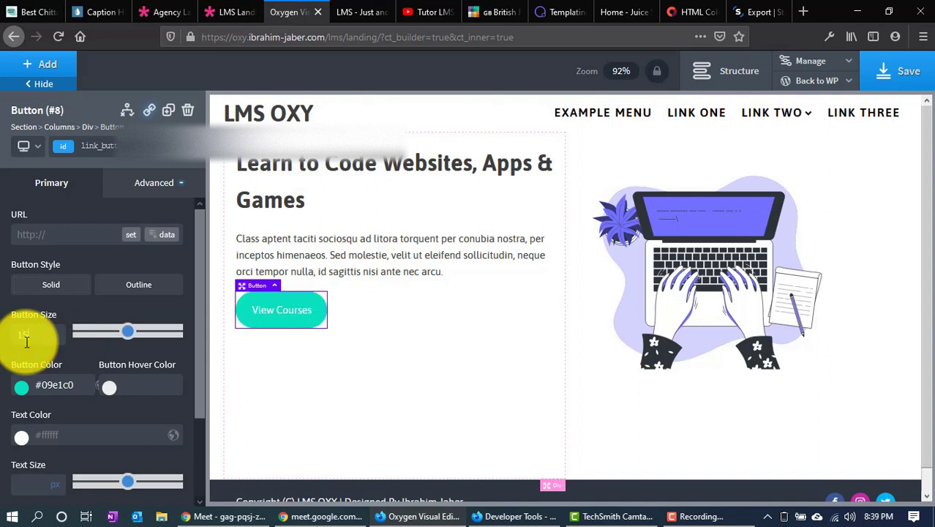
Check the demo's button proportions and set the View Courses button's top and bottom padding to 5 px
left_click(145, 188)
left_click(55, 268)
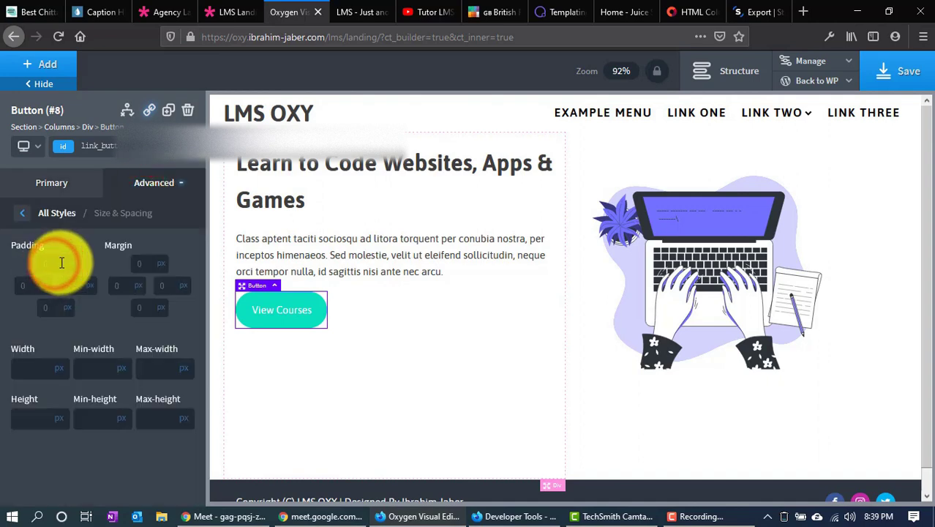
left_click(225, 12)
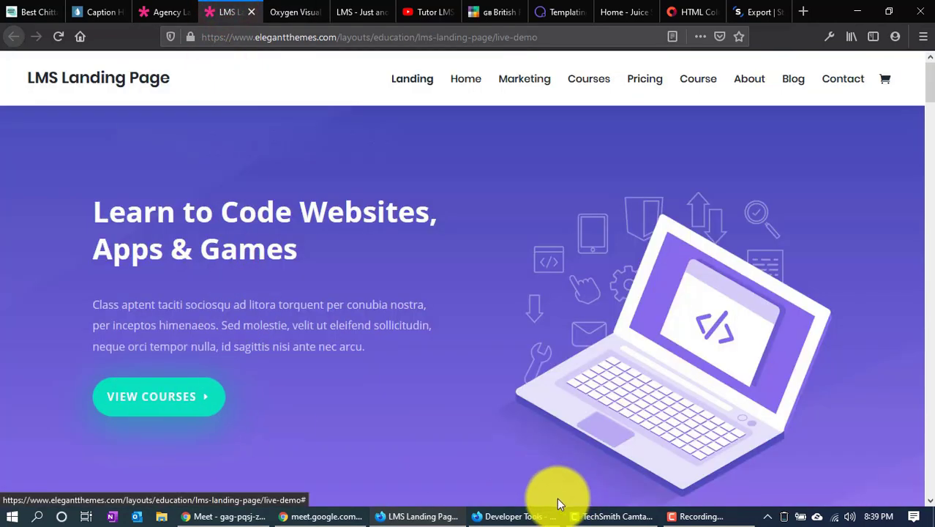
mouse_move(516, 515)
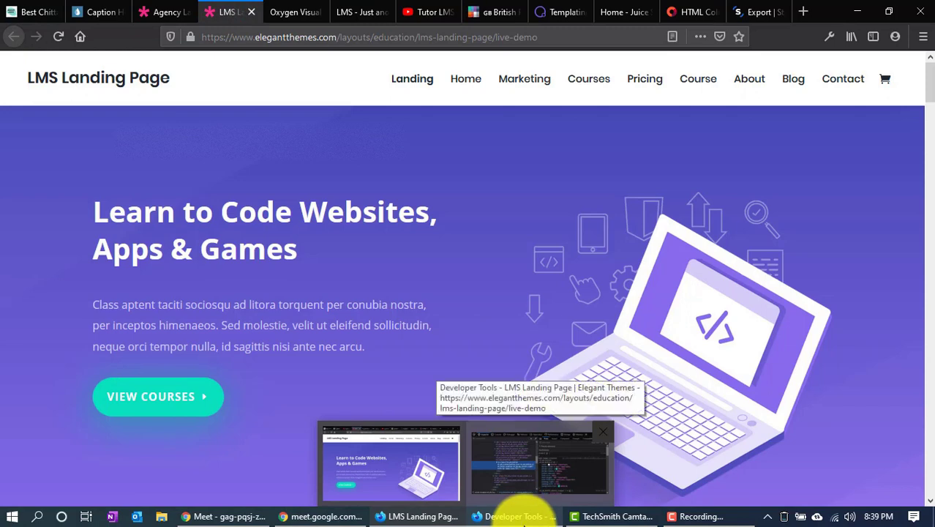
left_click(272, 12)
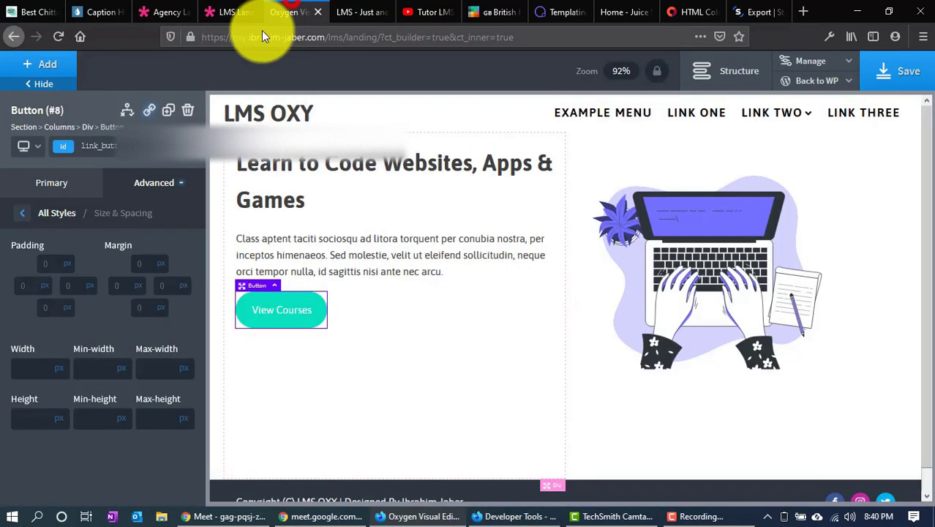
left_click(37, 265)
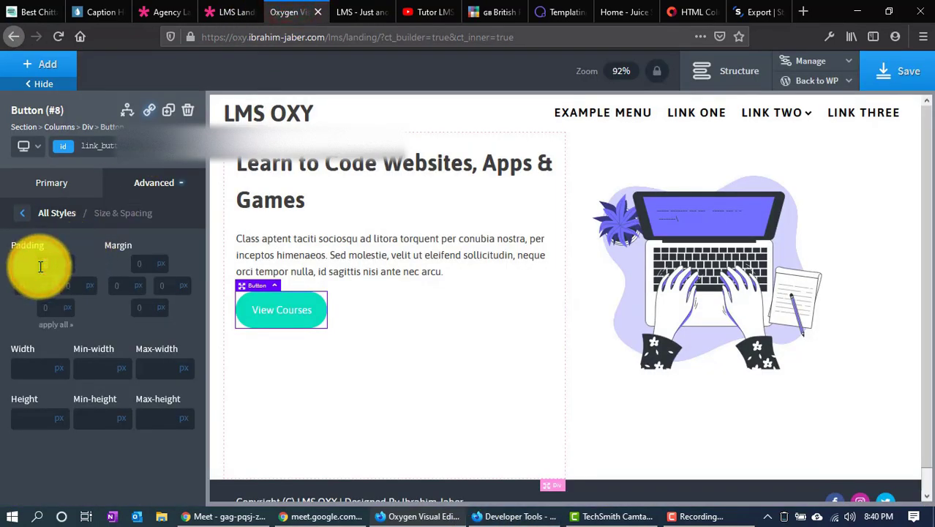
type("5")
left_click(51, 308)
type("5")
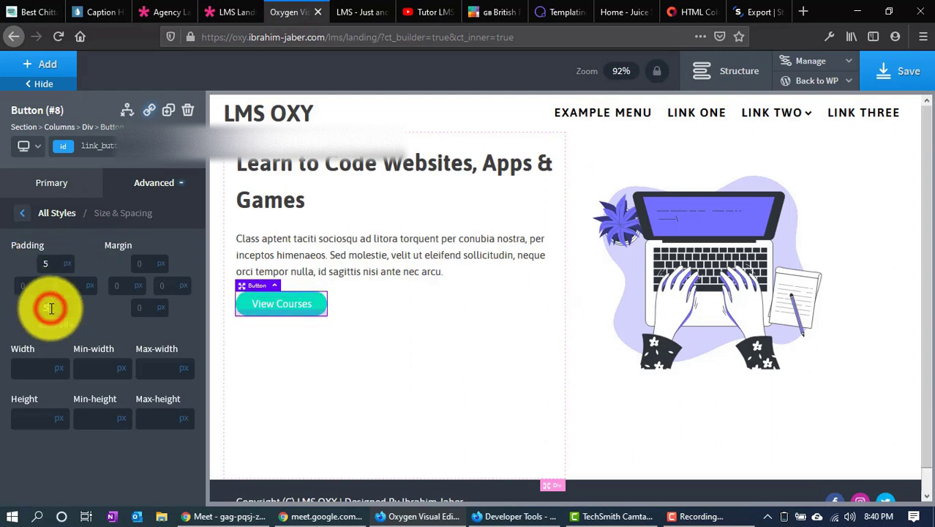
Compare with the demo button and set the View Courses button's top and bottom padding to 10 px
left_click(253, 10)
left_click(285, 12)
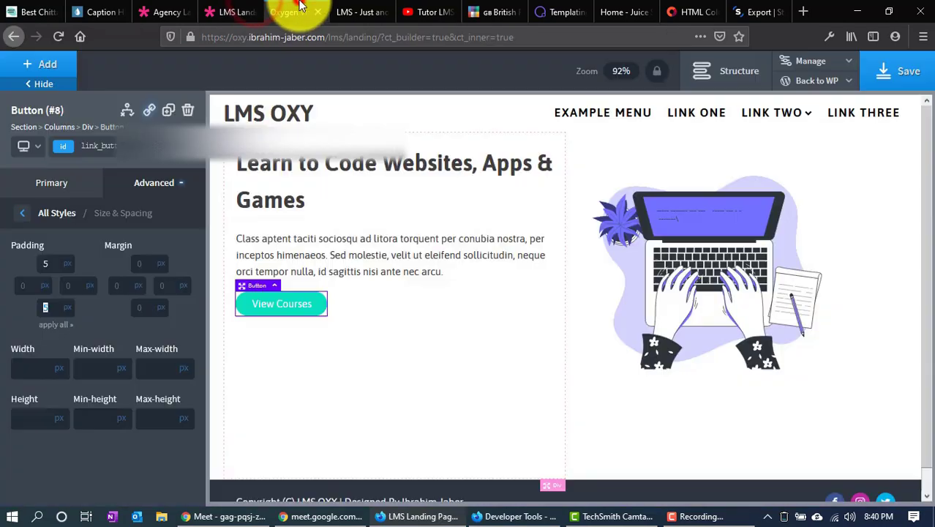
left_click(58, 265)
type("10")
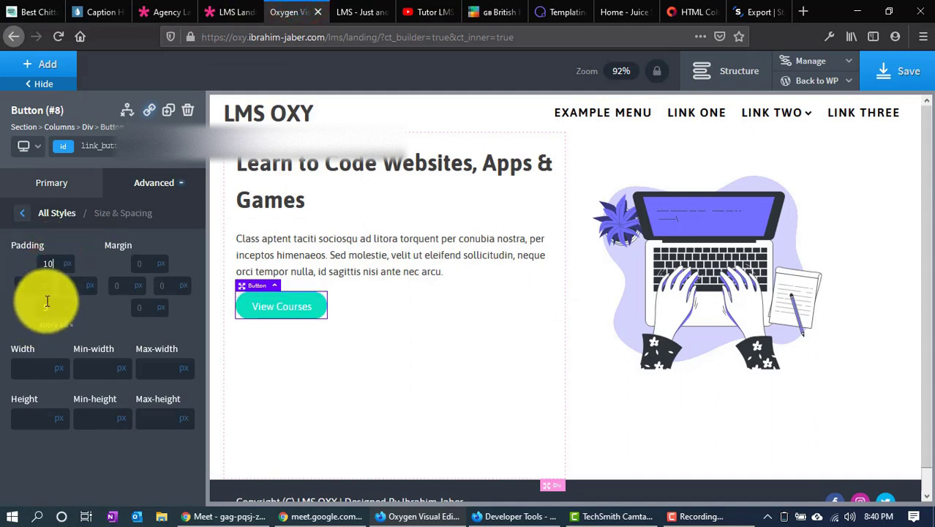
left_click(45, 307)
type("10")
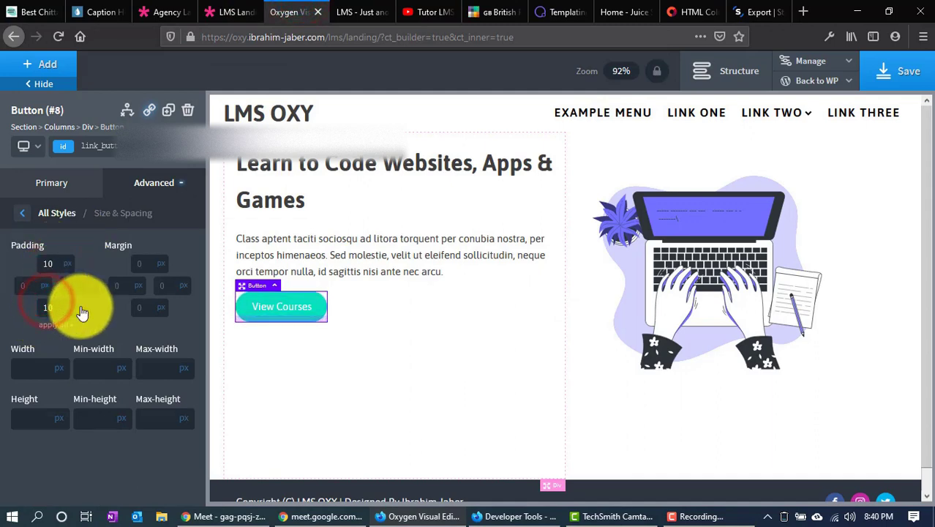
left_click(444, 310)
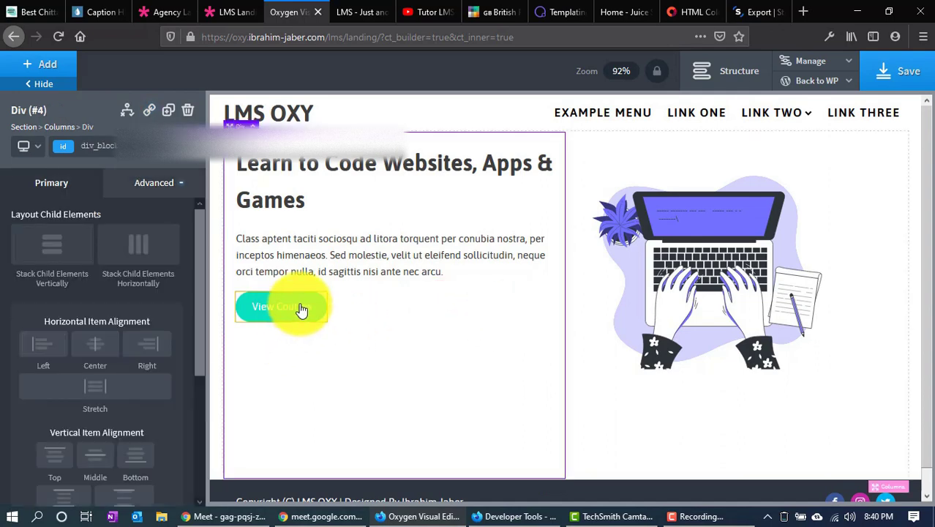
Recheck the demo button, copy the View Courses button's colour value and add the class gblbtn1 to the button
left_click(232, 12)
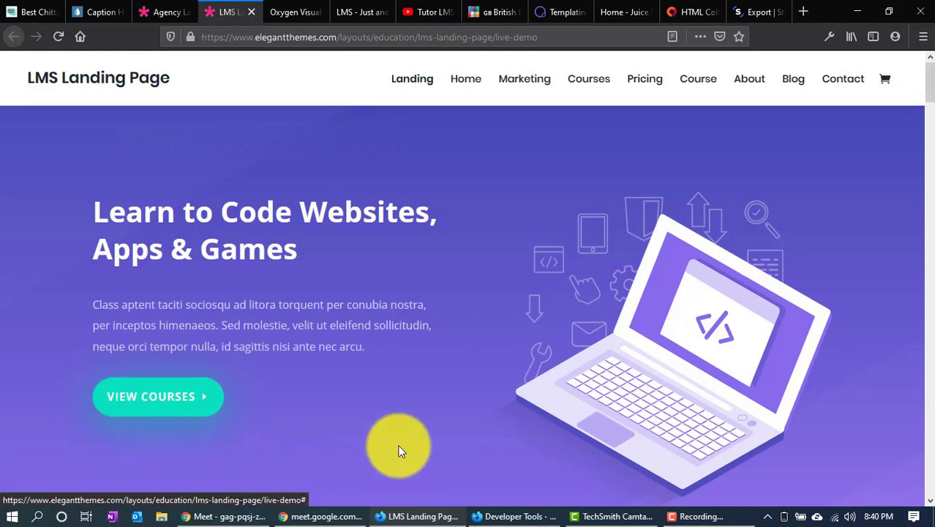
left_click(309, 6)
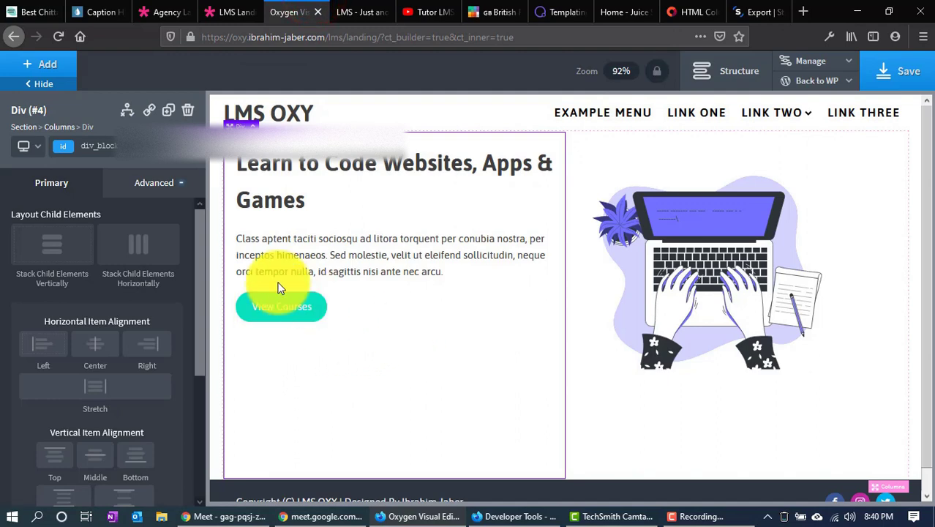
left_click(279, 311)
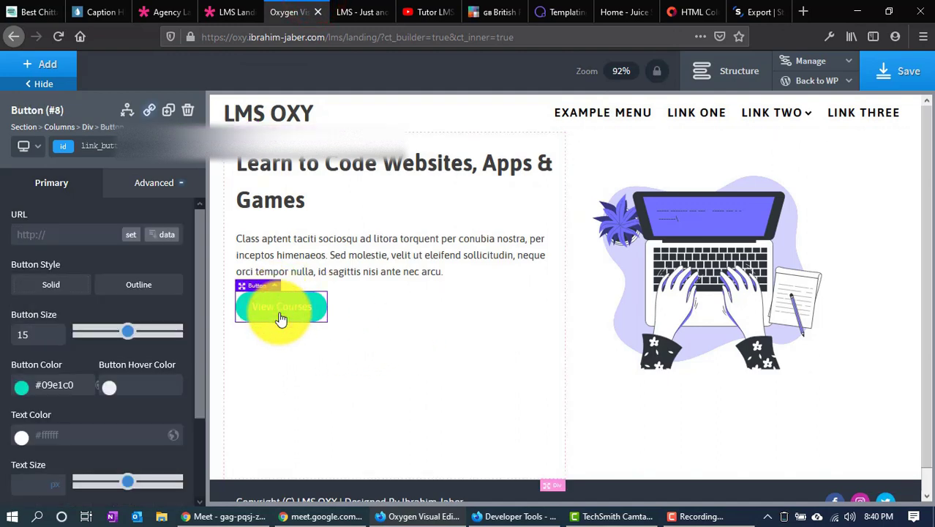
double_click(79, 384)
key("ctrl+c")
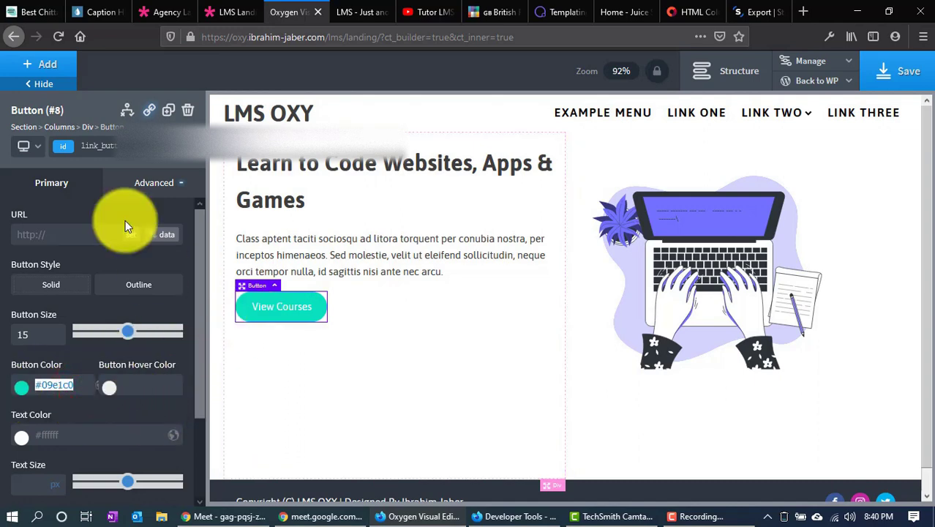
left_click(95, 147)
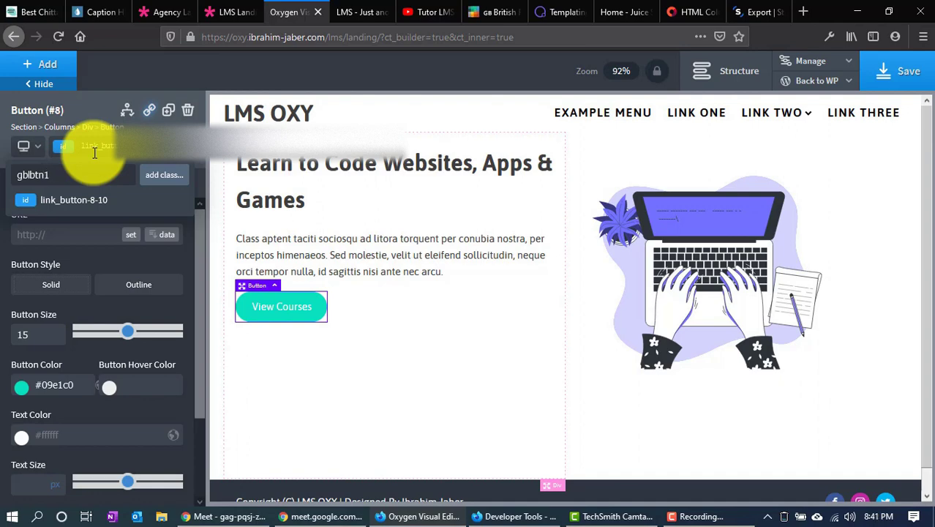
key("Return")
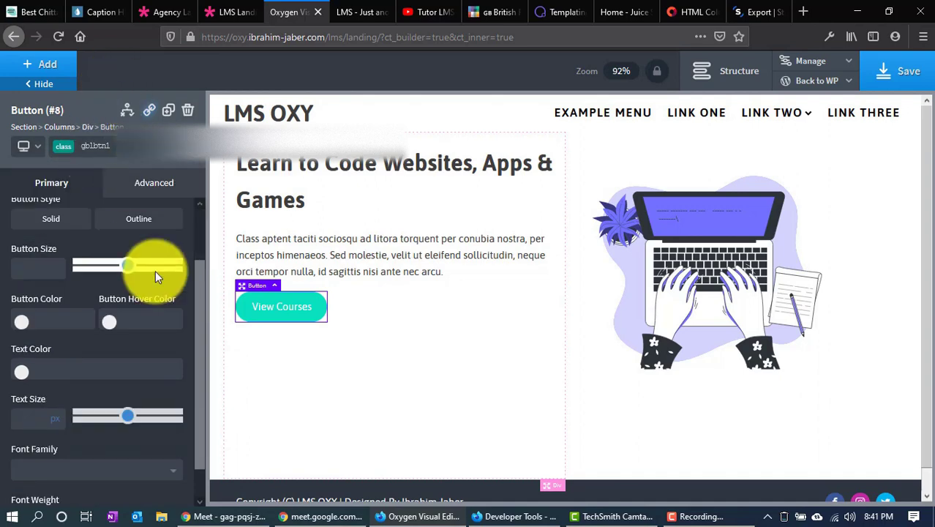
Set the gblbtn1 class's button colour to #09e1c0 and its button size to 15
left_click(63, 317)
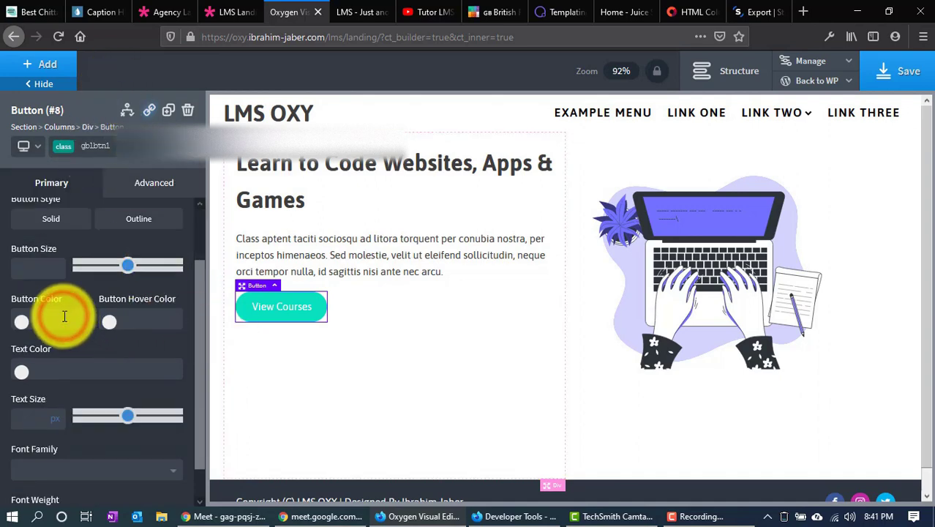
key("ctrl+v")
left_click(34, 267)
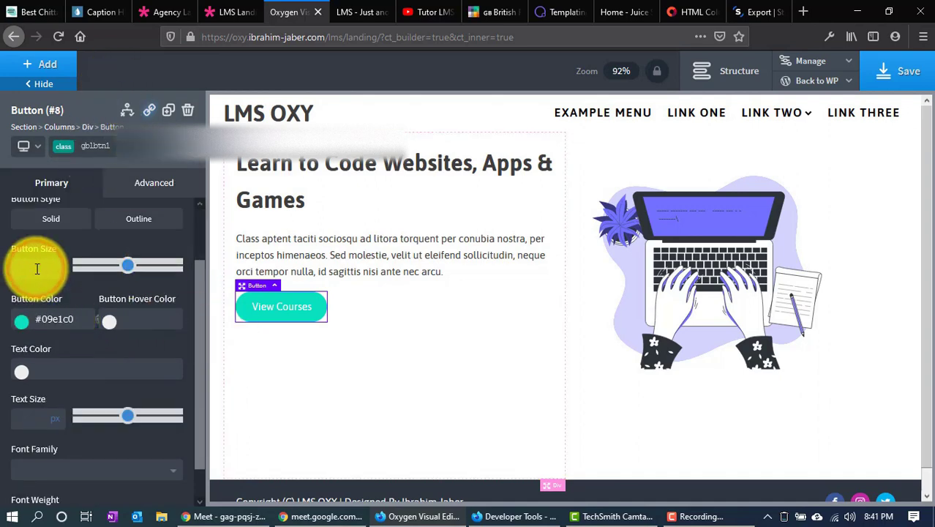
type("15")
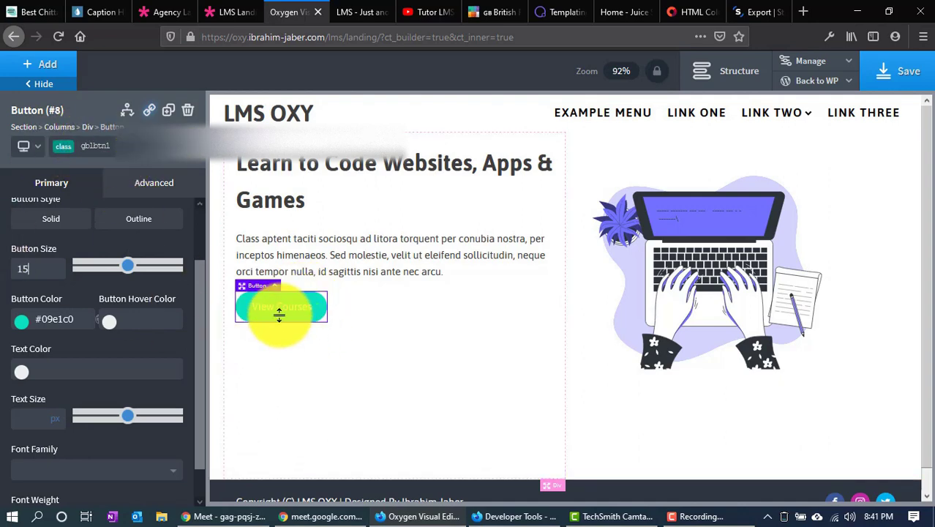
Switch the gblbtn1 class to its hover state and check the hover effect of the demo's View Courses button
left_click(167, 150)
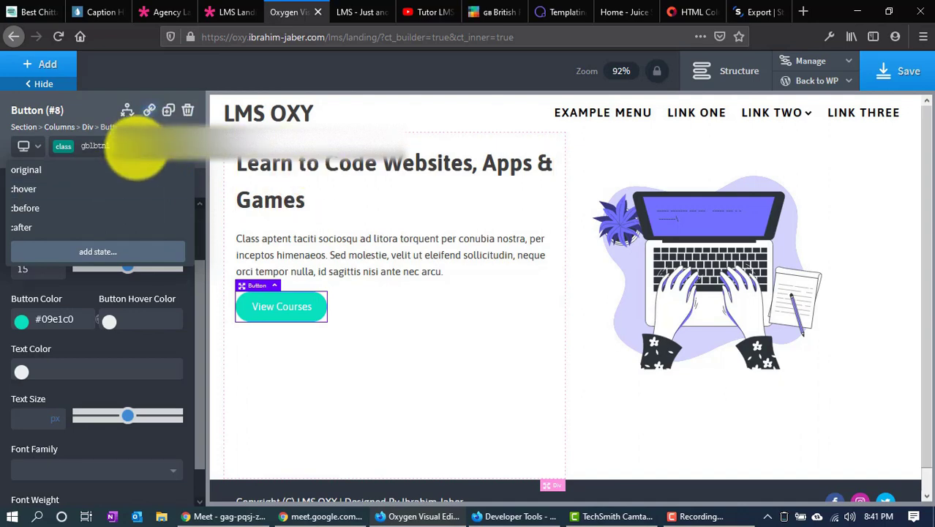
left_click(128, 148)
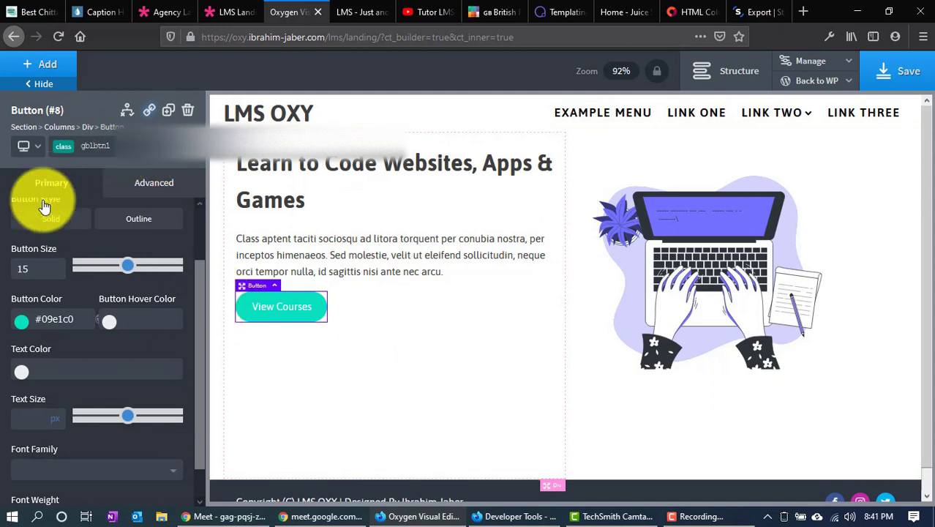
left_click(166, 146)
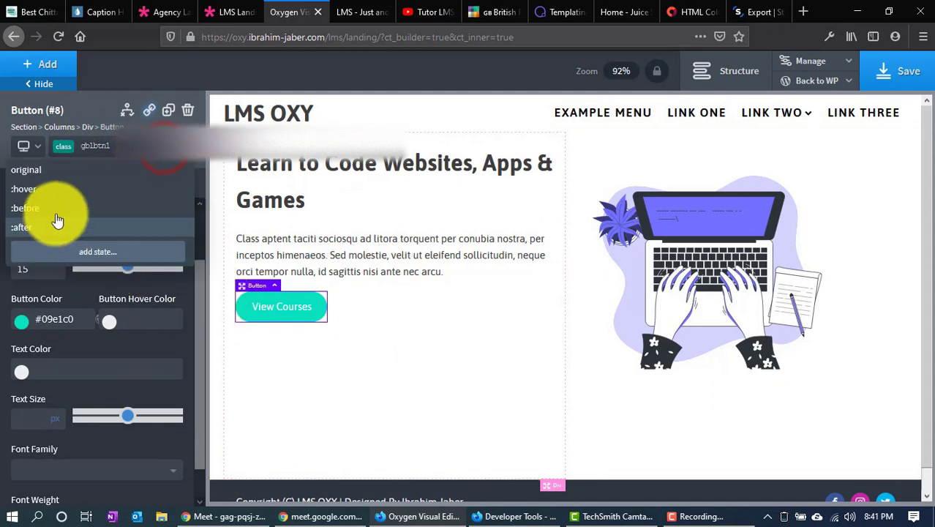
left_click(58, 191)
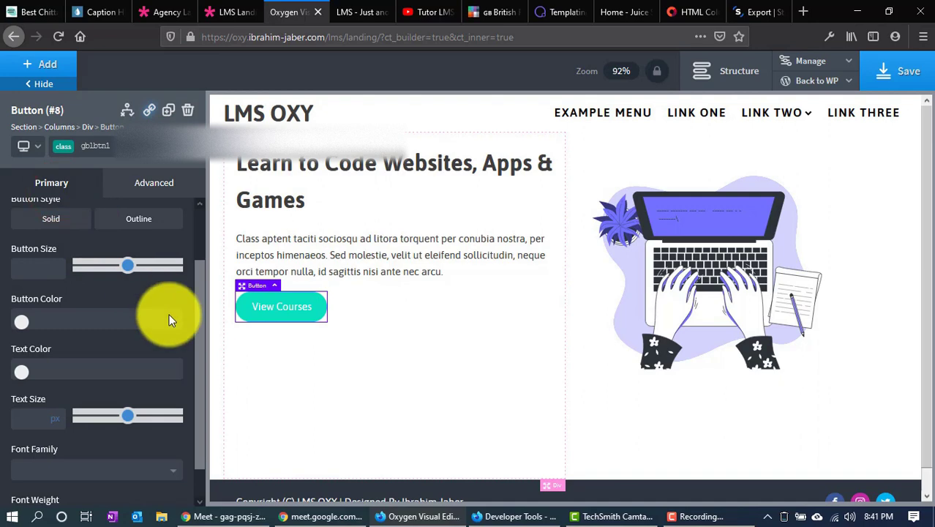
left_click(234, 11)
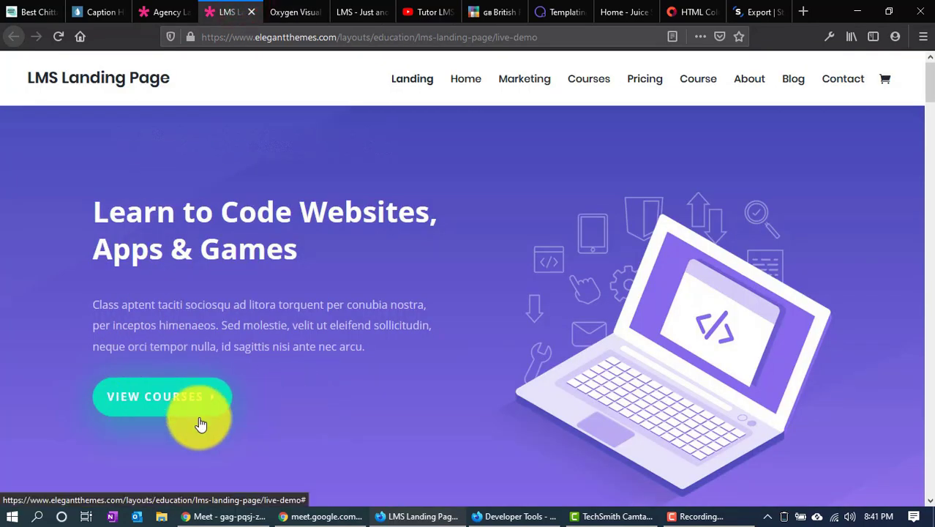
Open the letter spacing setting in the advanced typography options of the gblbtn1 class's hover state
left_click(292, 11)
left_click(143, 192)
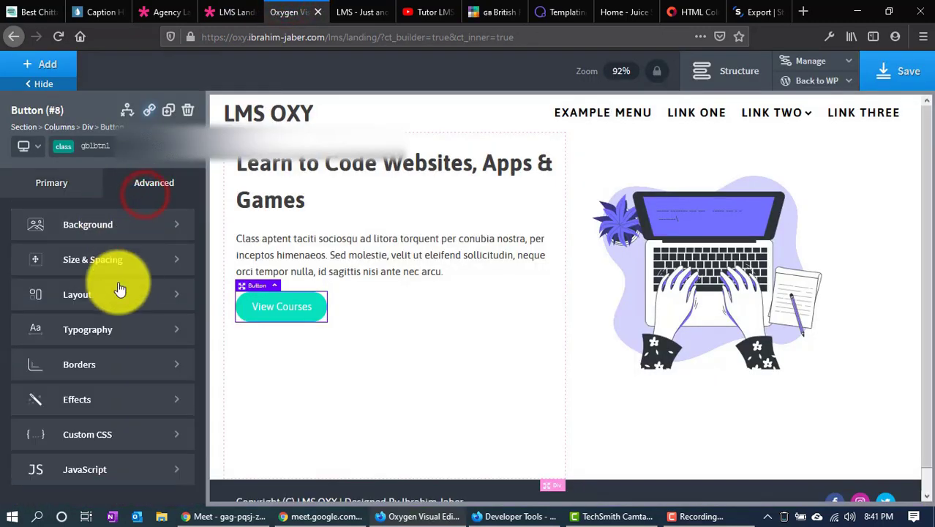
left_click(72, 331)
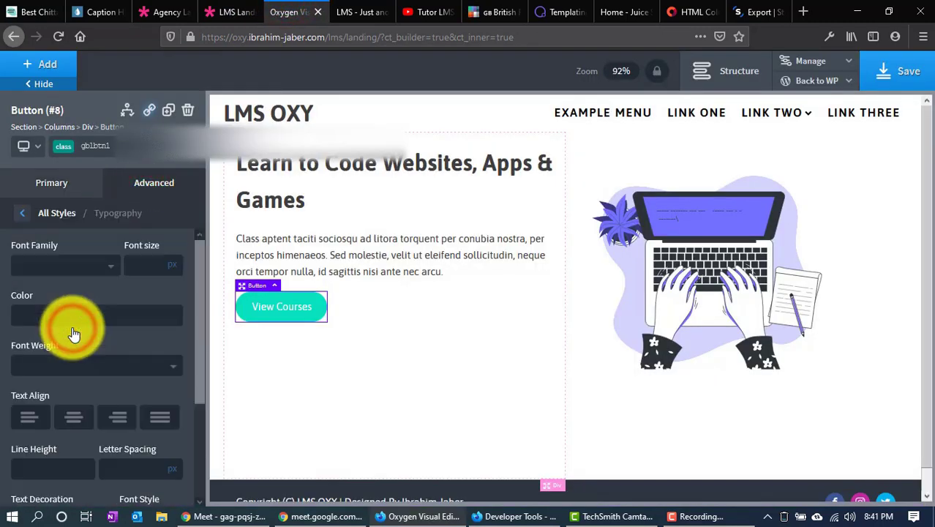
scroll(77, 424, "down", 3)
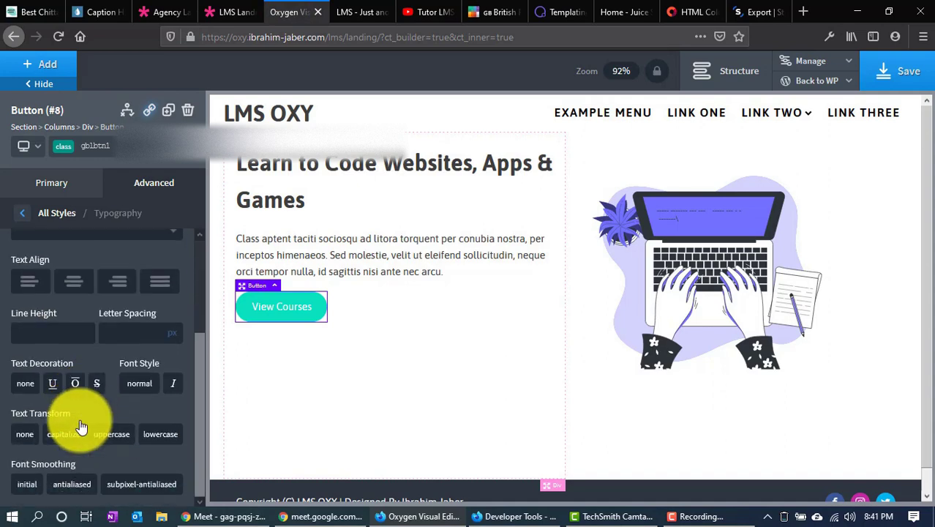
left_click(134, 327)
Inspect the demo's View Courses button afresh with its hover state forced on to read the hover letter spacing
left_click(233, 10)
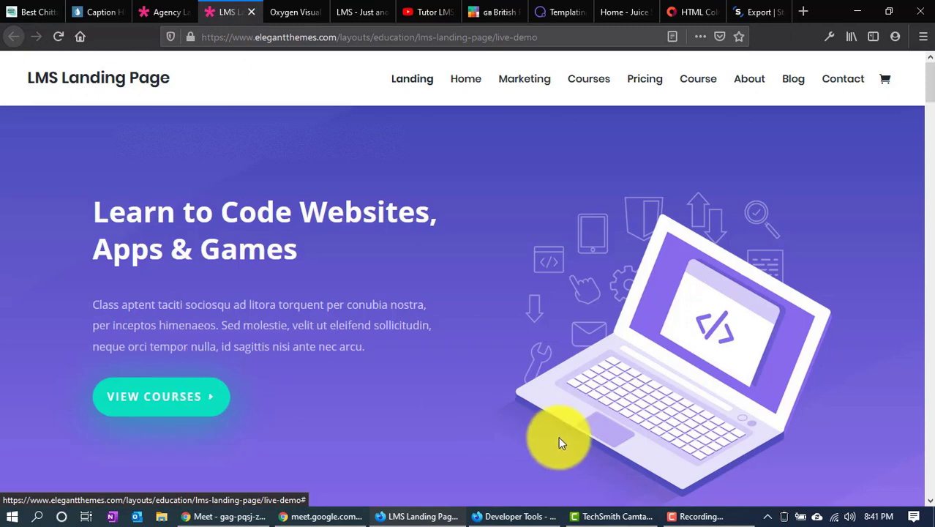
left_click(534, 514)
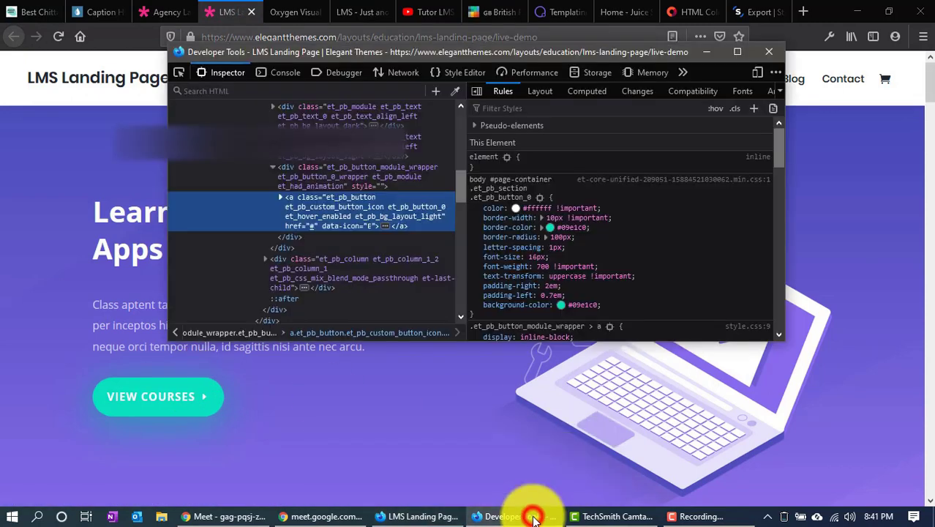
left_click(769, 51)
right_click(135, 402)
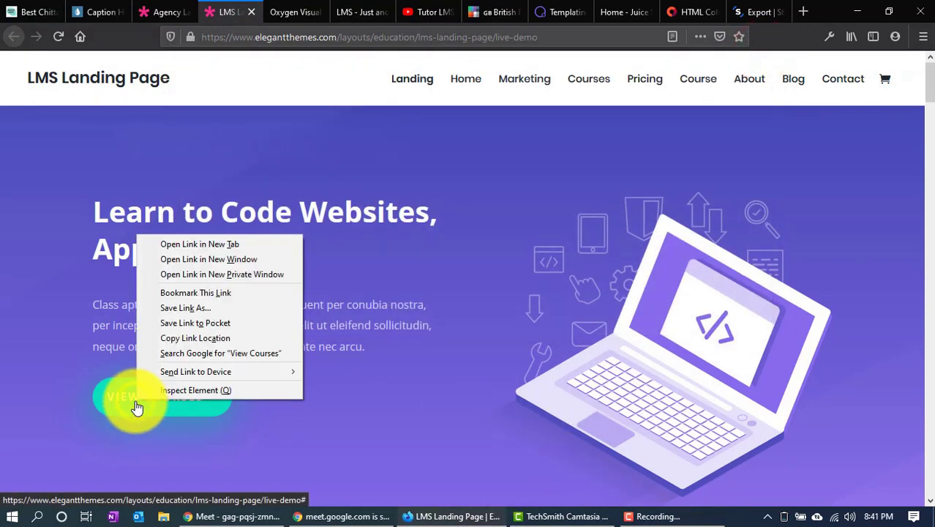
left_click(178, 390)
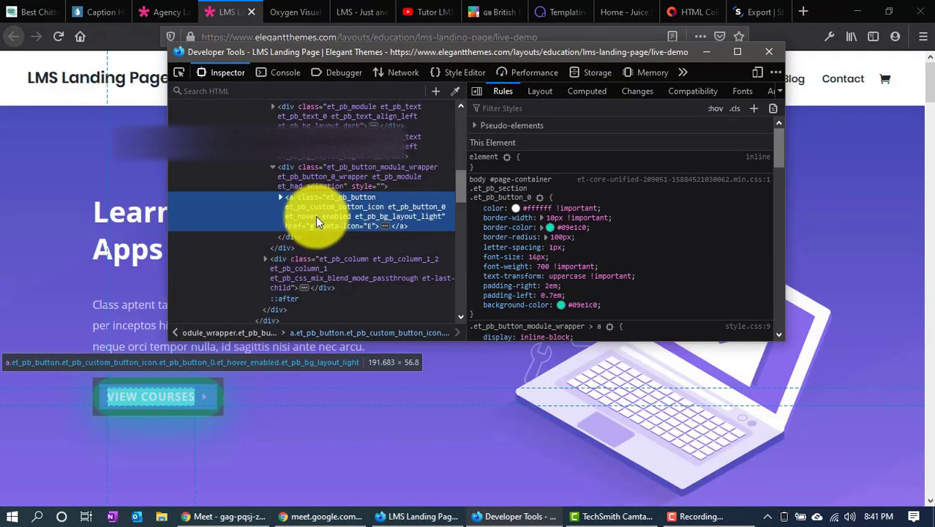
left_click(717, 110)
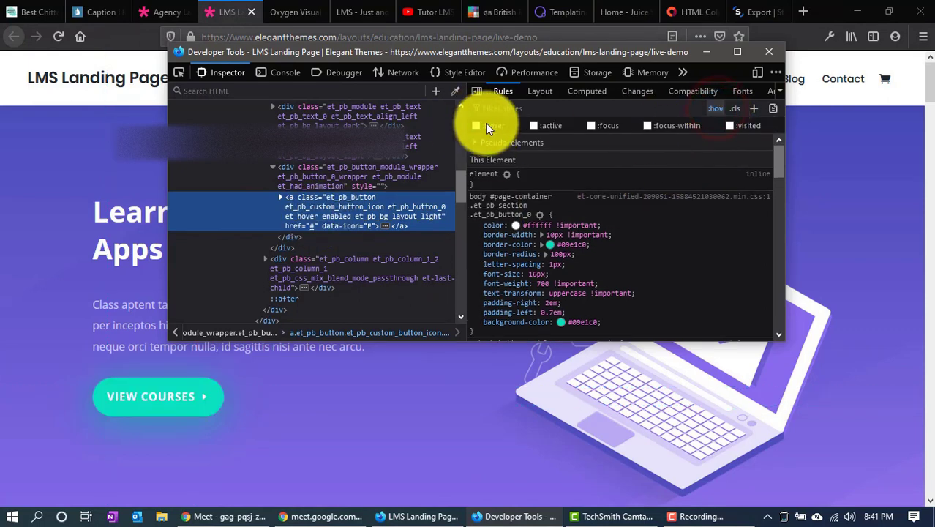
left_click(484, 124)
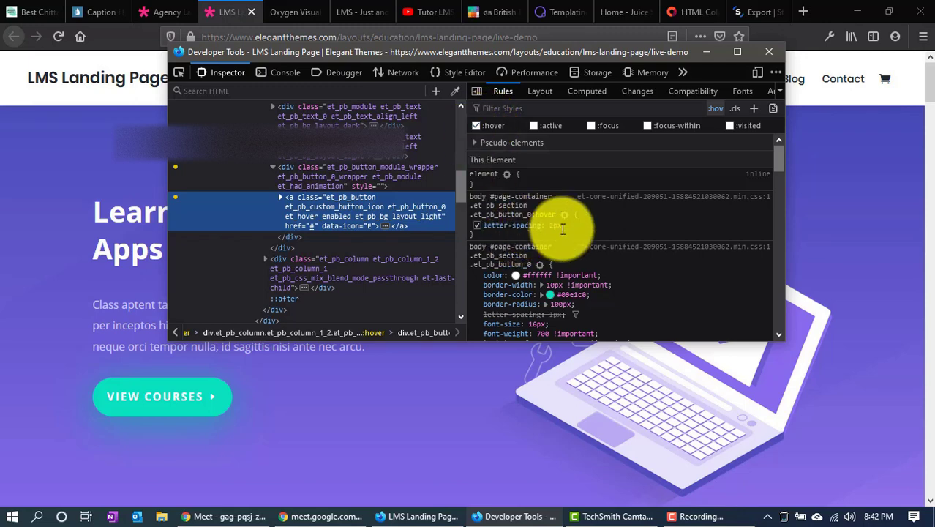
Set the hover letter spacing of the gblbtn1 class to 2 px and return the class to its original state
left_click(289, 12)
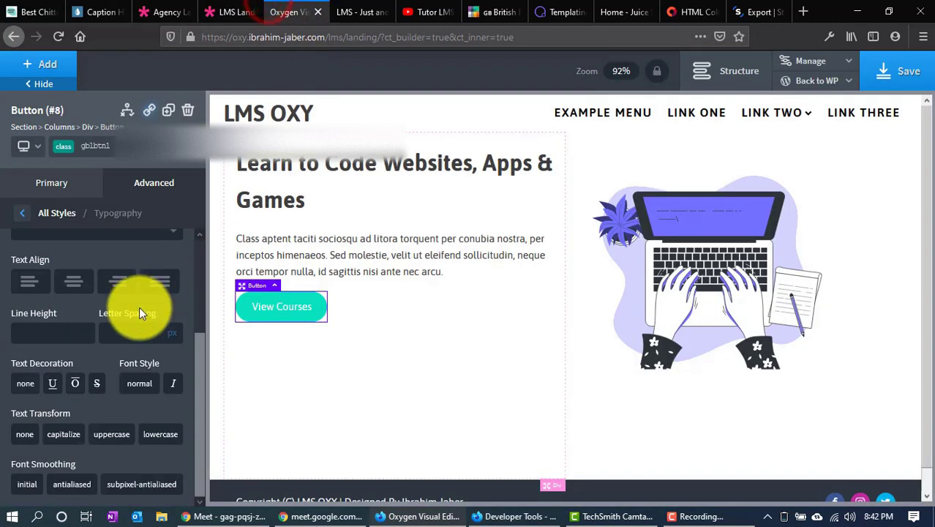
type("2")
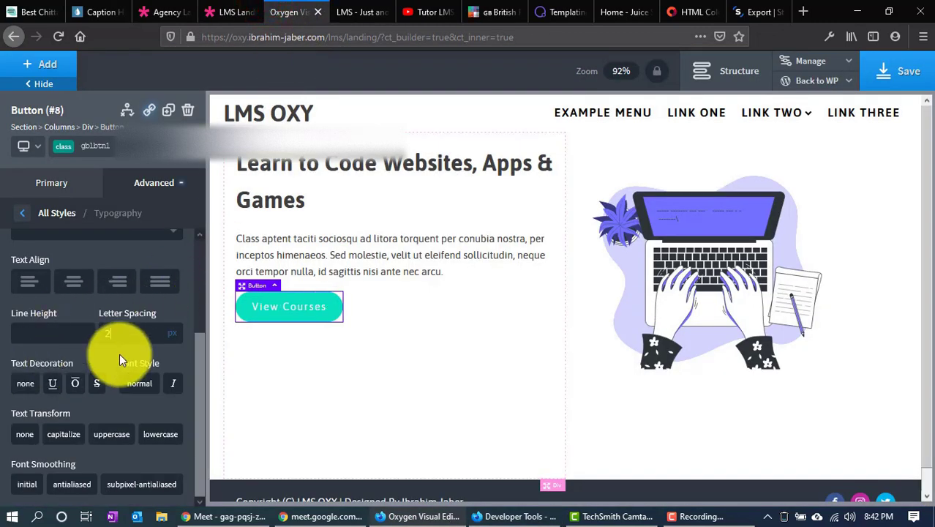
left_click(174, 146)
left_click(89, 169)
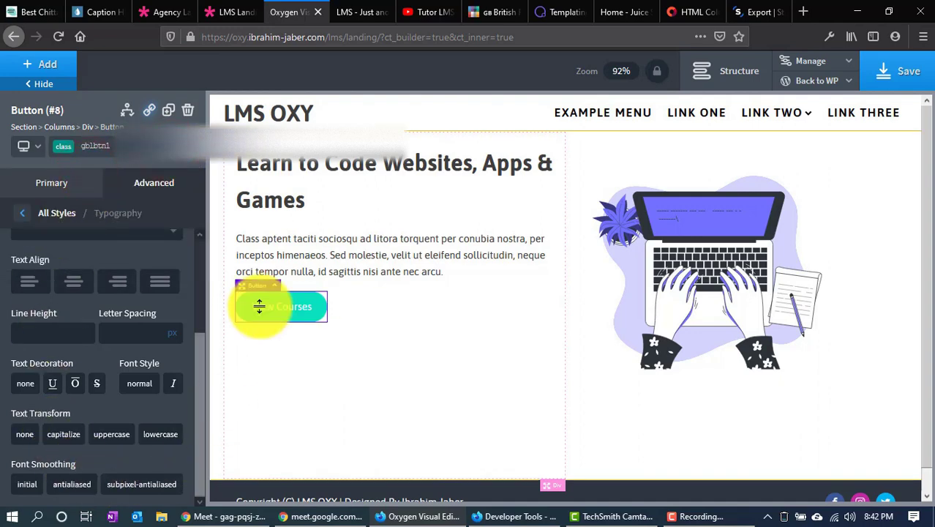
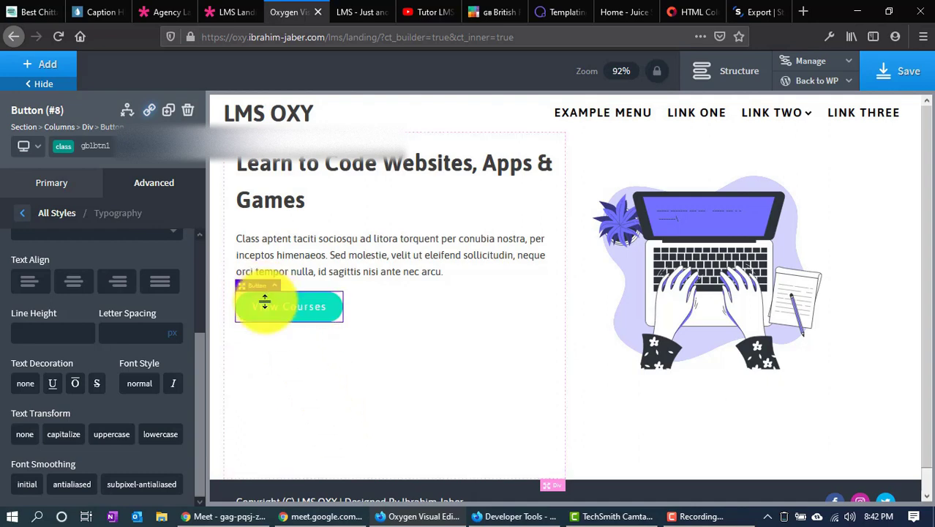
Open the transition effect settings of the gblbtn1 class in its original state
left_click(135, 195)
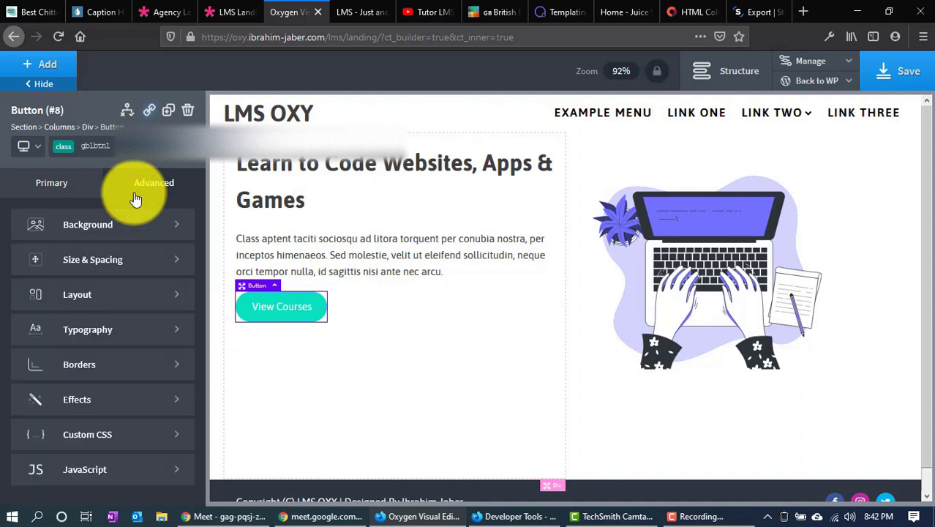
left_click(68, 406)
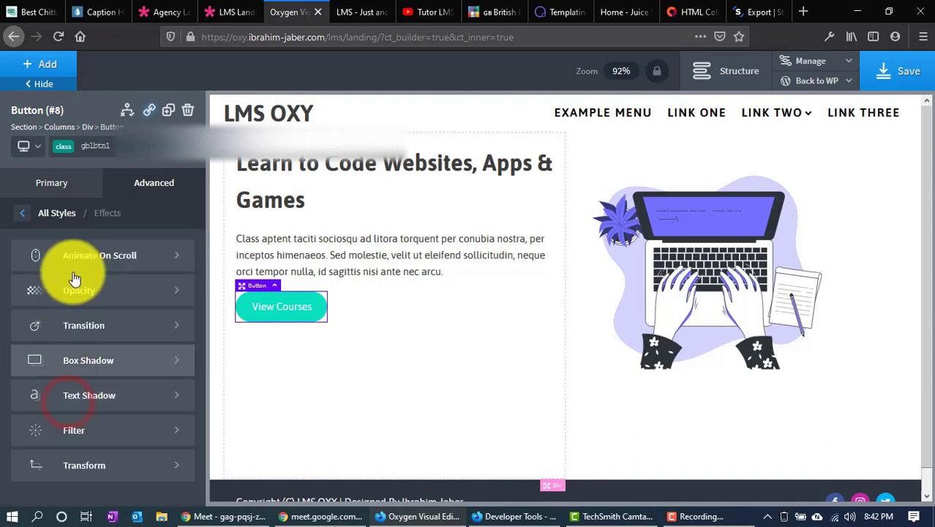
left_click(70, 342)
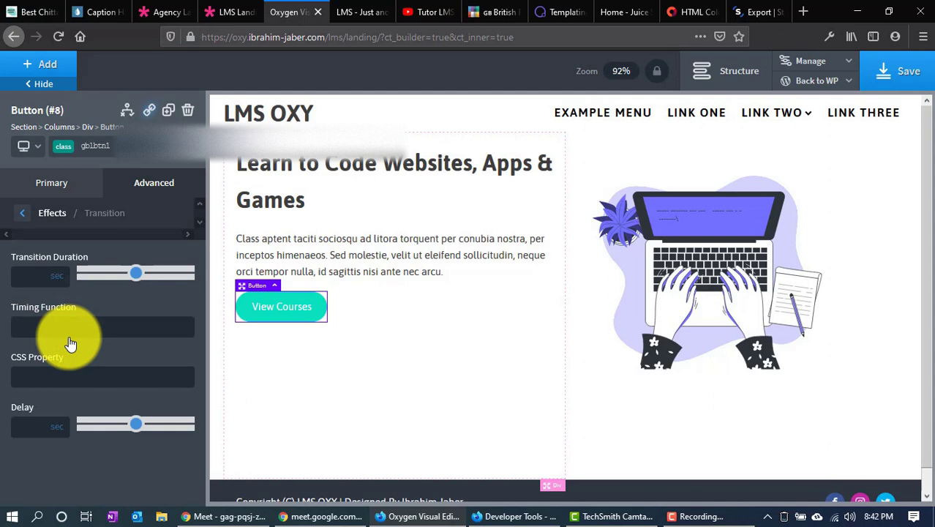
Search the web in a new browser tab for "timing function css3"
left_click(802, 11)
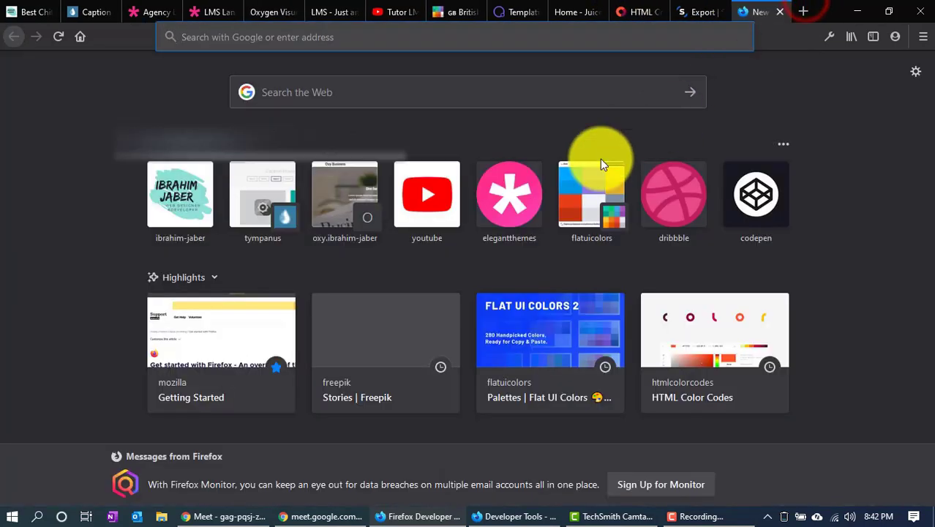
left_click(779, 13)
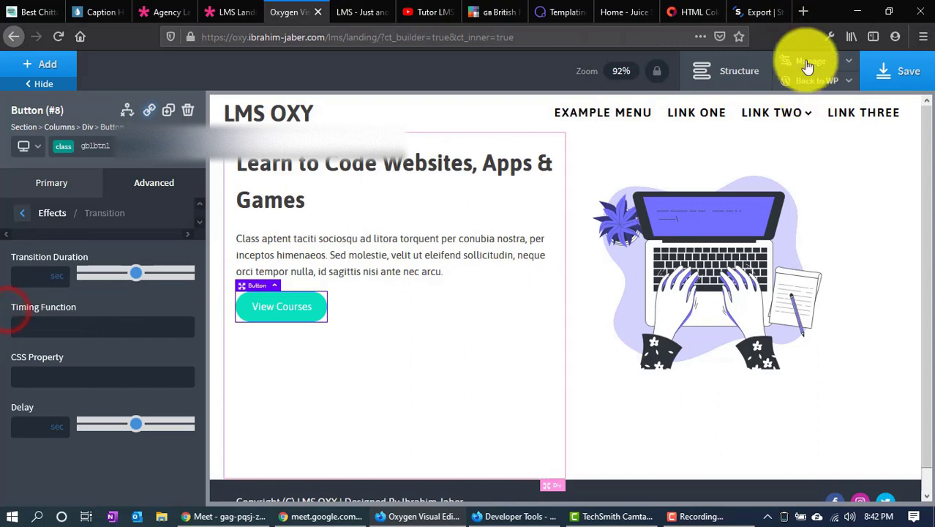
left_click(805, 11)
type("ti")
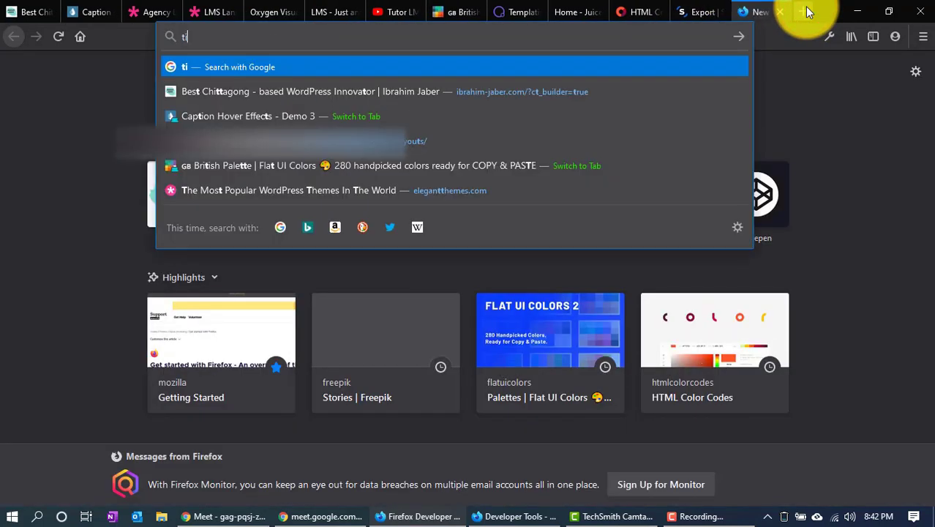
type("ming fun")
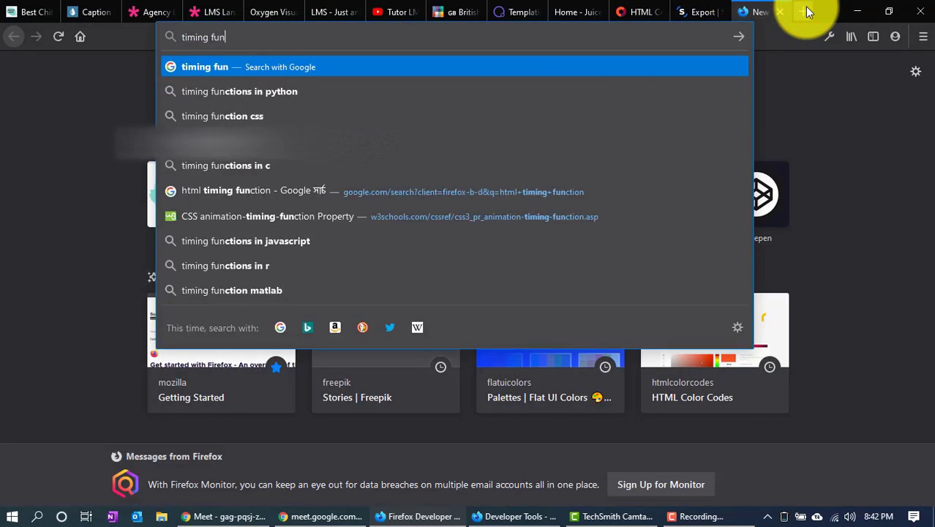
type("ction css3")
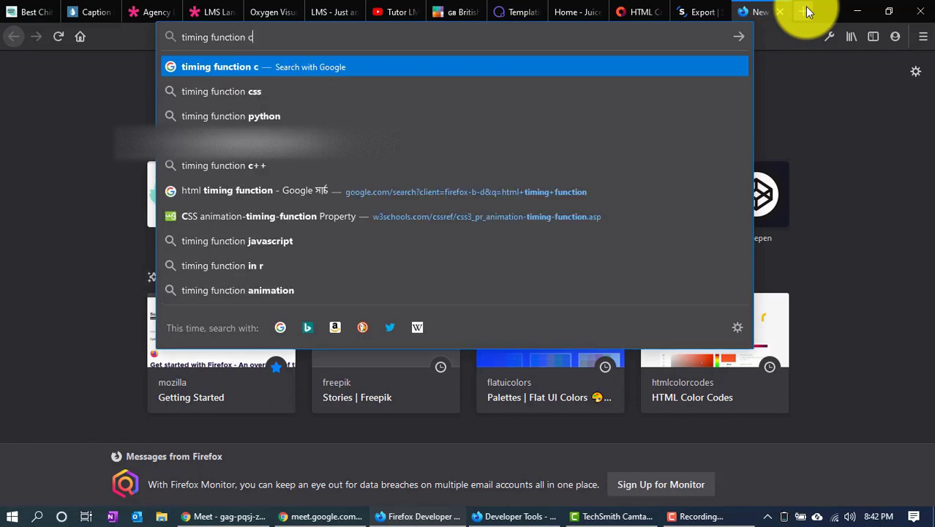
key("Return")
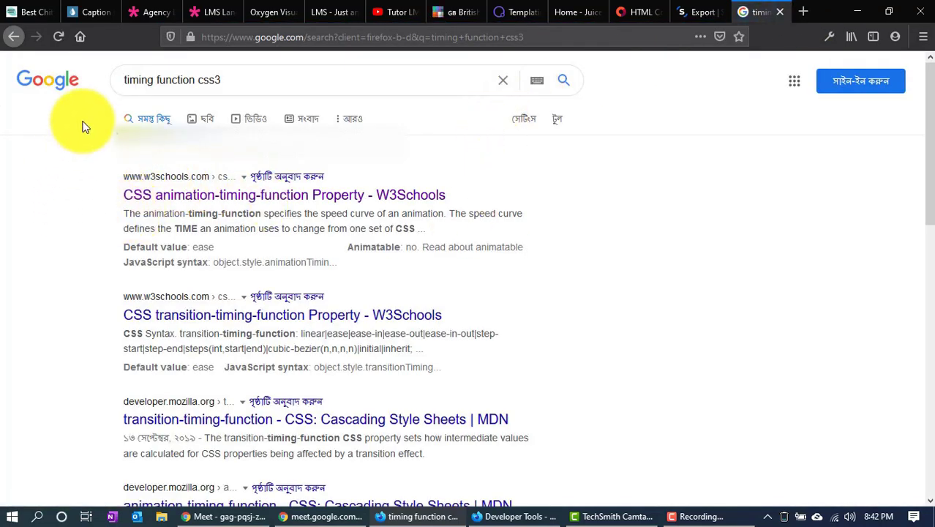
Open the W3Schools animation-timing-function page from the results and copy the value ease-in-out from its CSS syntax
left_click_drag(109, 180, 170, 178)
left_click(67, 171)
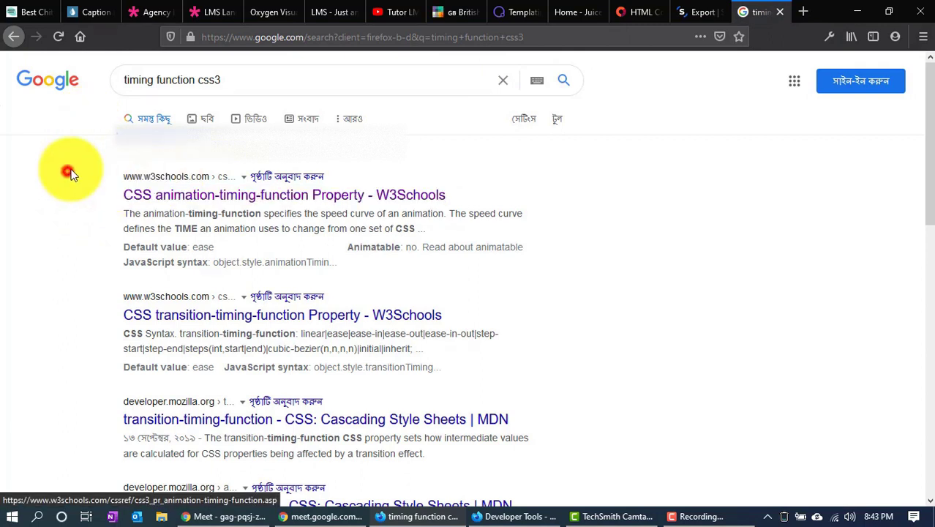
left_click(166, 179)
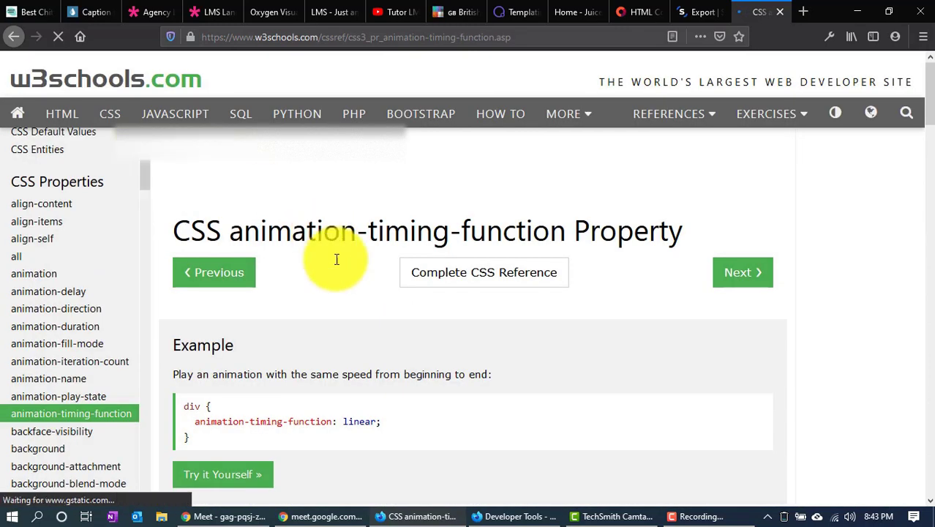
scroll(334, 257, "down", 7)
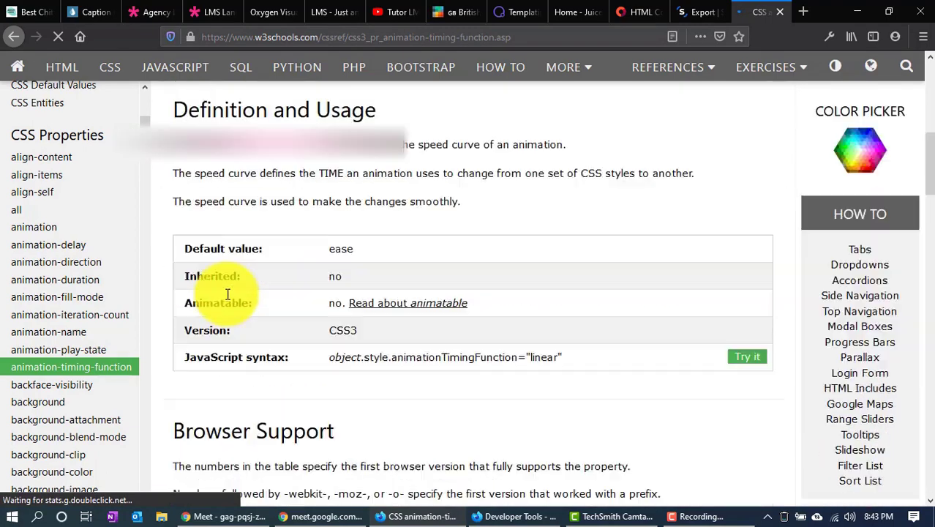
scroll(227, 293, "down", 3)
scroll(308, 331, "down", 3)
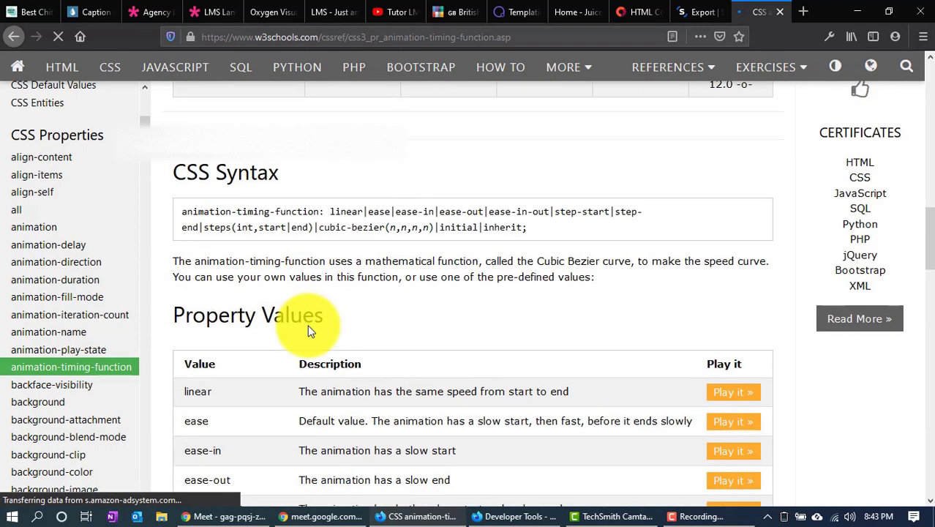
left_click_drag(179, 214, 322, 212)
left_click(388, 211)
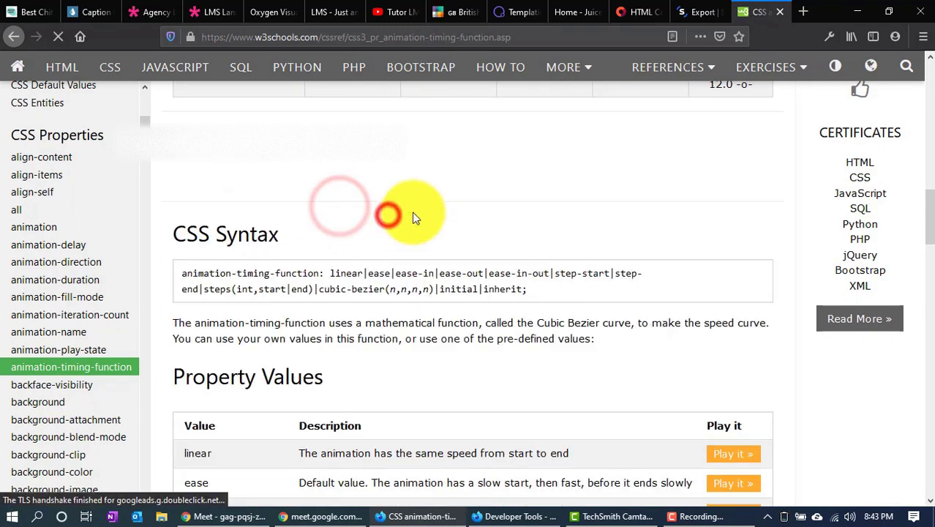
left_click(428, 275)
left_click(450, 273)
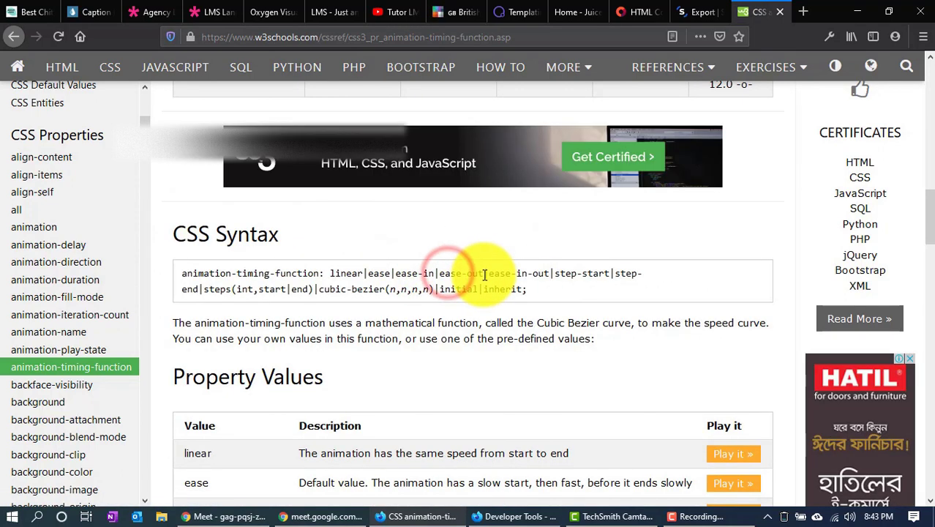
left_click_drag(489, 273, 545, 274)
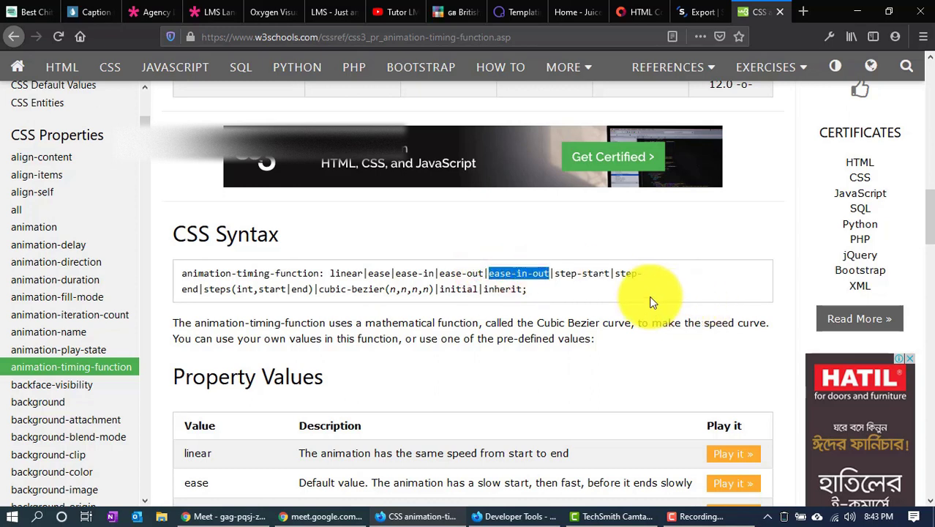
Set the gblbtn1 class's transition timing function to ease-in-out and its transition duration to .3 sec
left_click(267, 12)
left_click(69, 321)
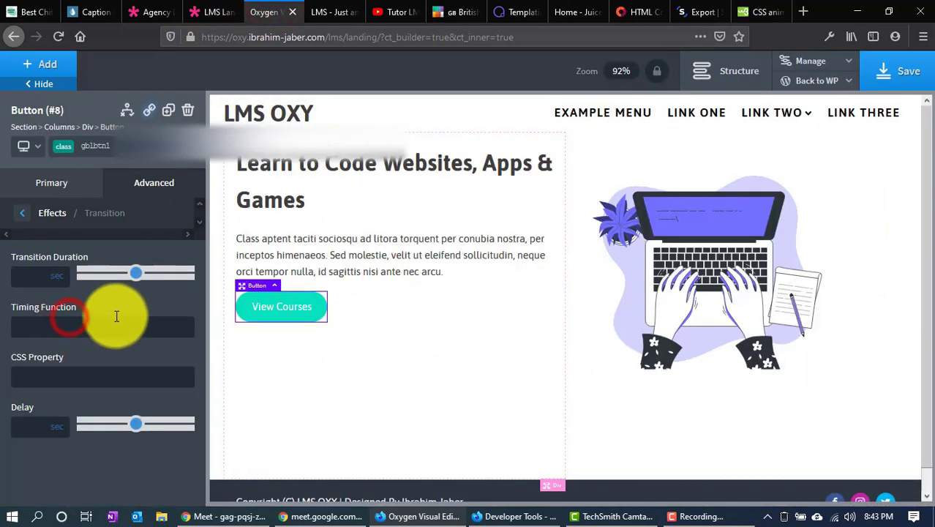
type("ease-in-out")
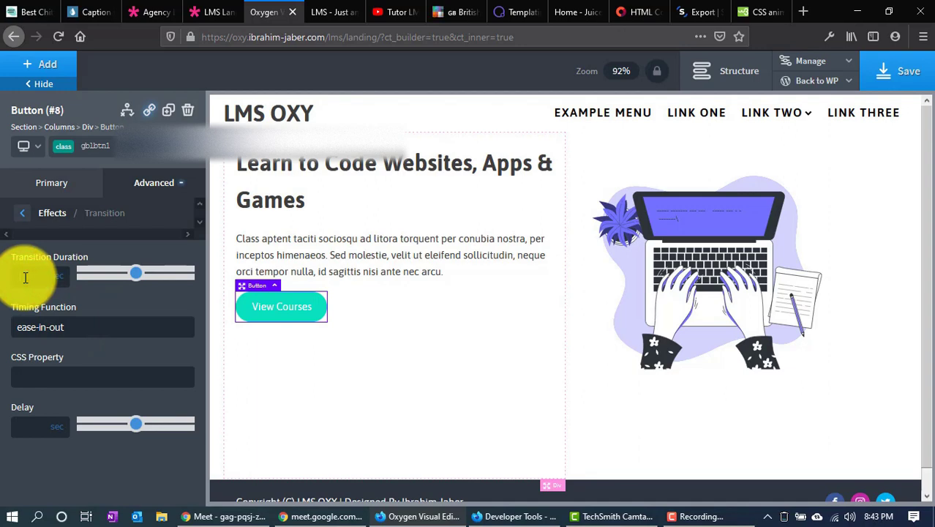
type(".5")
left_click(98, 286)
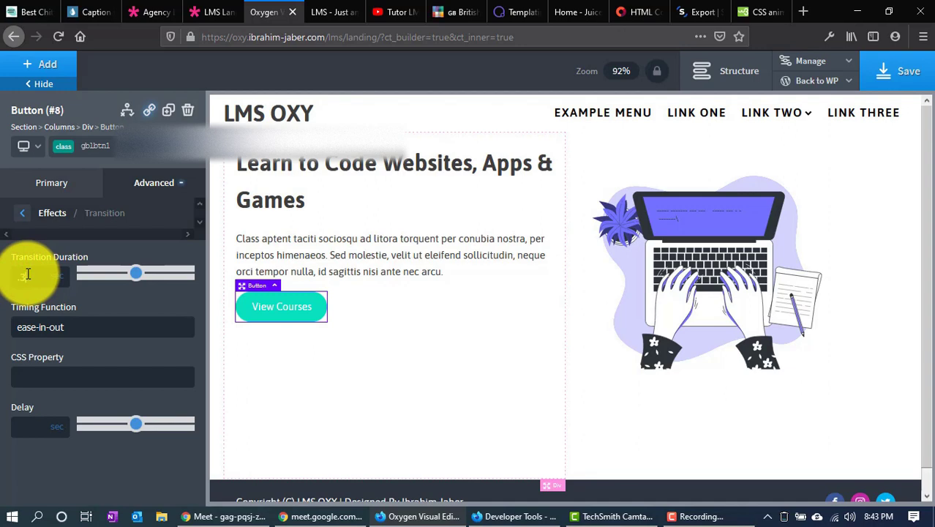
Test the hover transition of the View Courses button on the page canvas
left_click(277, 381)
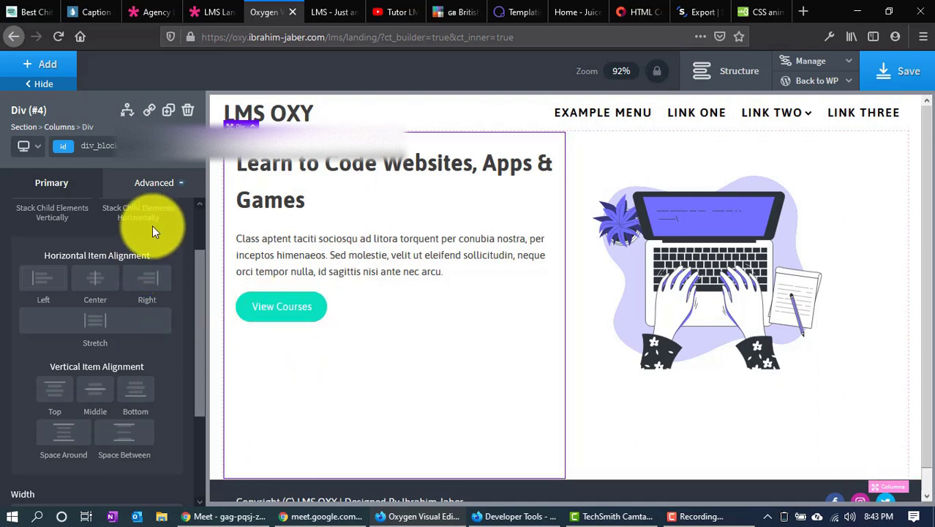
left_click(242, 304)
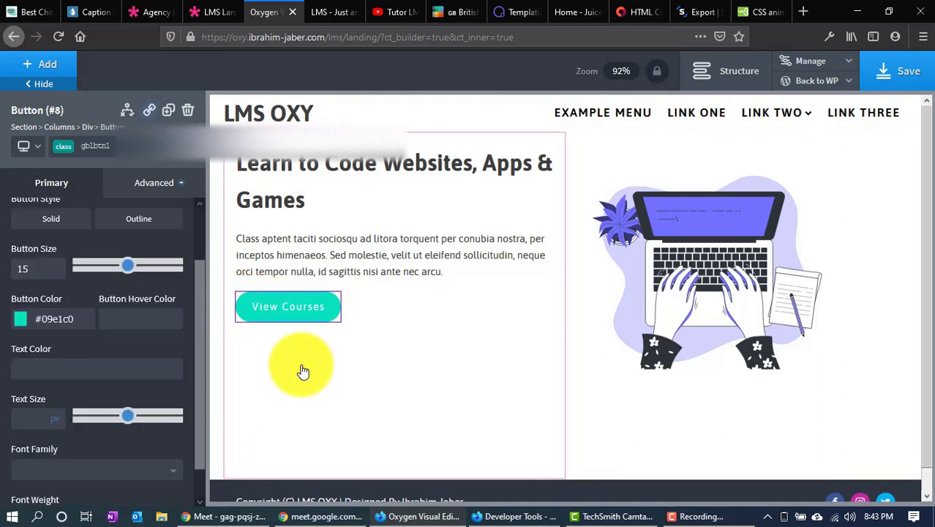
left_click(409, 409)
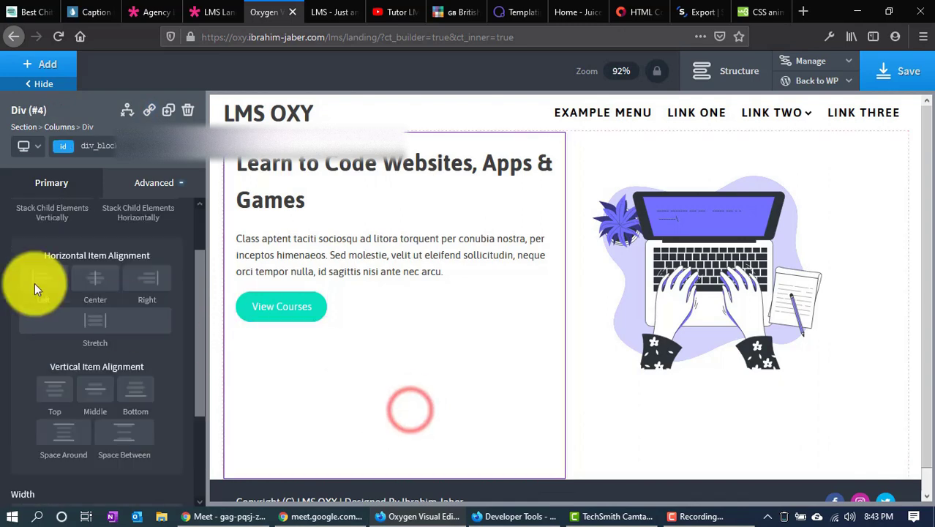
Add a Button element below the View Courses button in the first column
left_click(46, 71)
type("button")
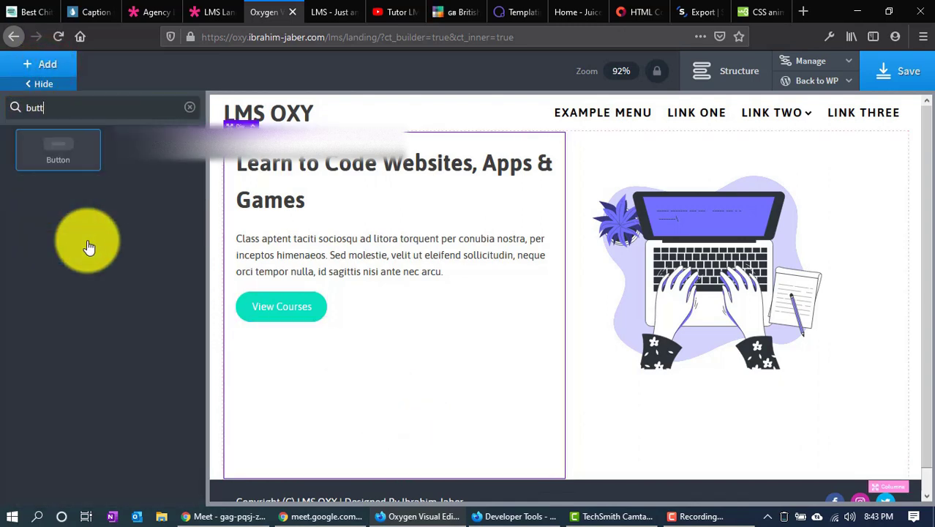
left_click(86, 148)
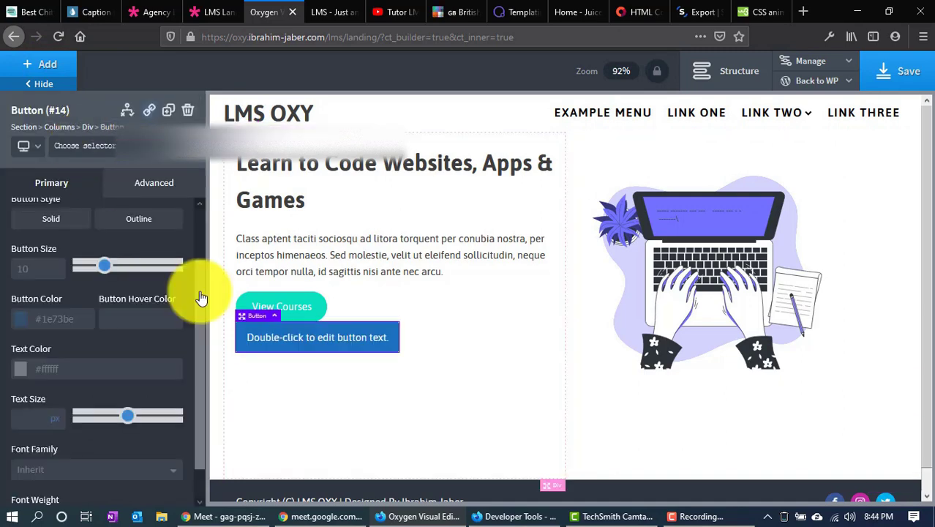
left_click(303, 316)
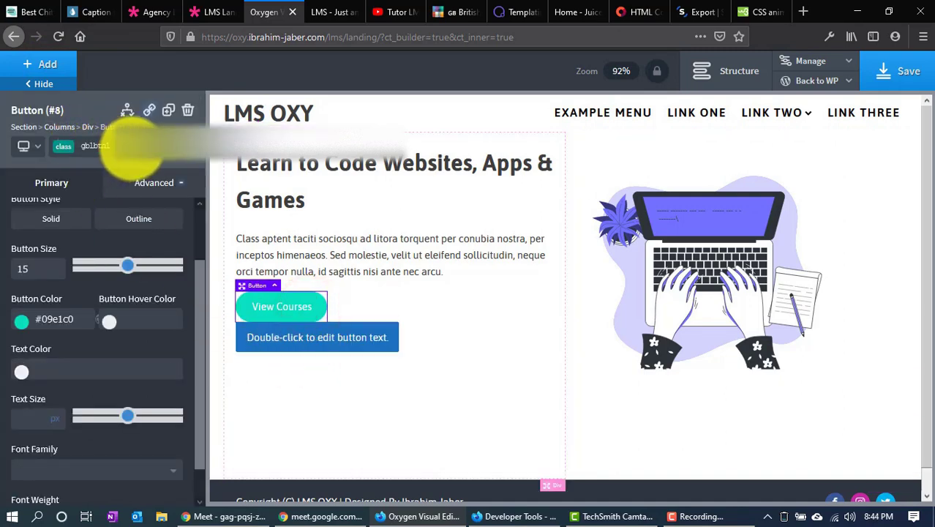
left_click(311, 348)
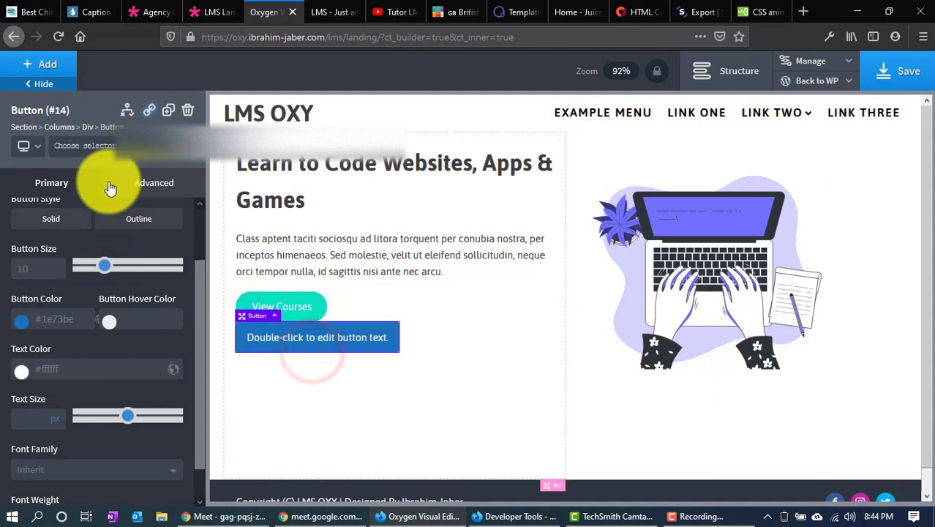
Apply the existing gblbtn1 class to the newly added button
left_click(123, 141)
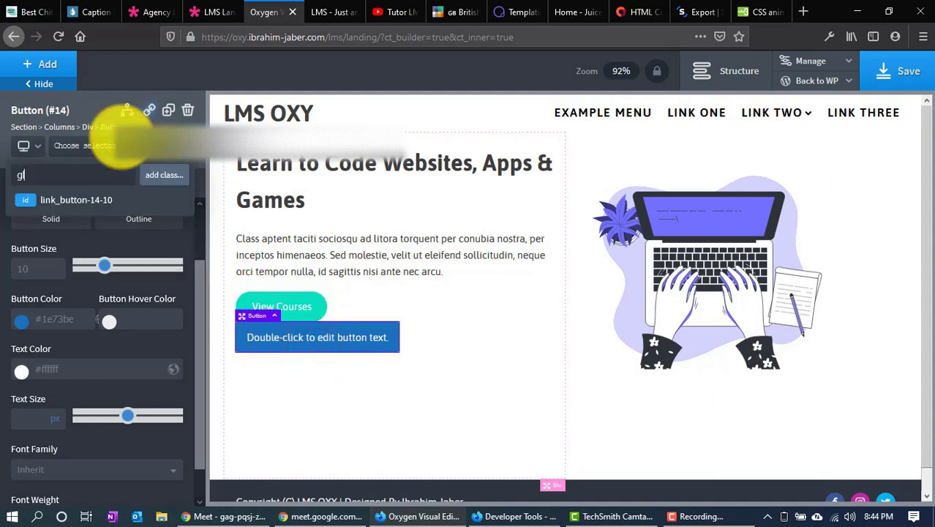
type("gl")
key("BackSpace")
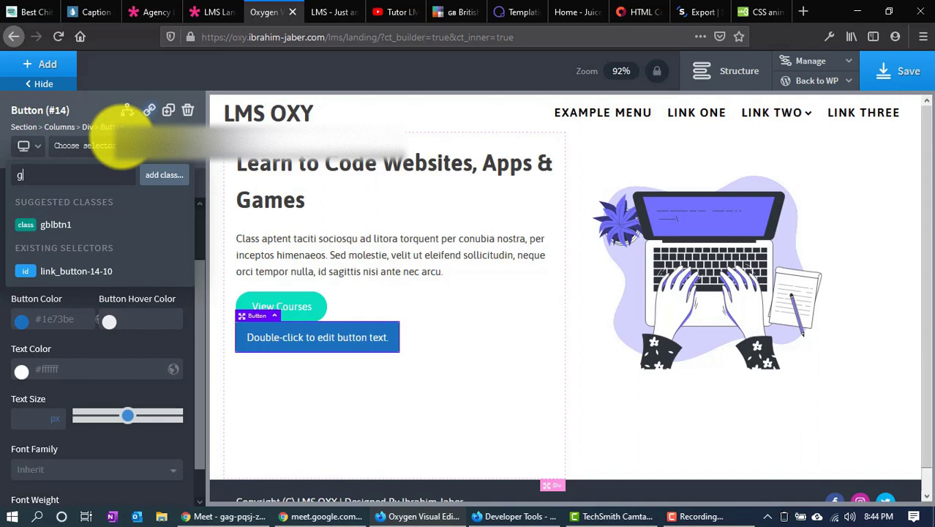
left_click(85, 223)
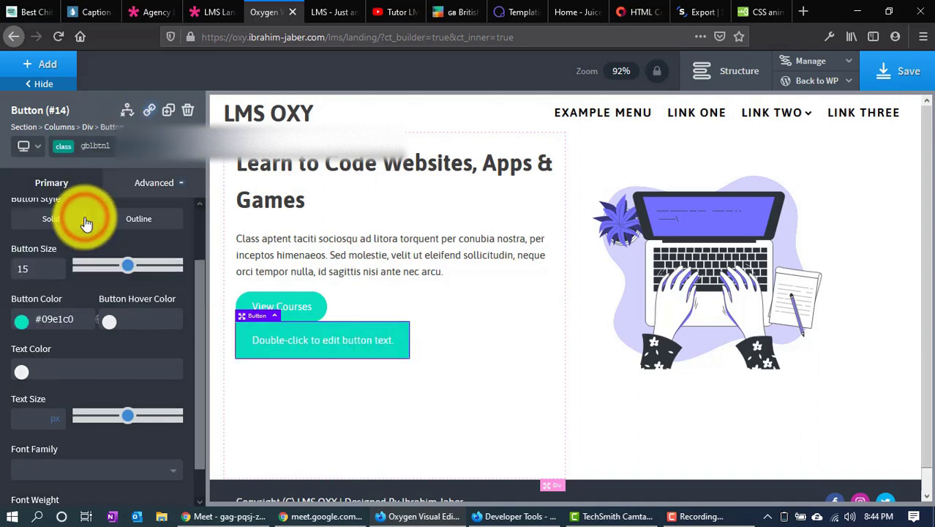
Delete the extra button below View Courses
left_click(474, 417)
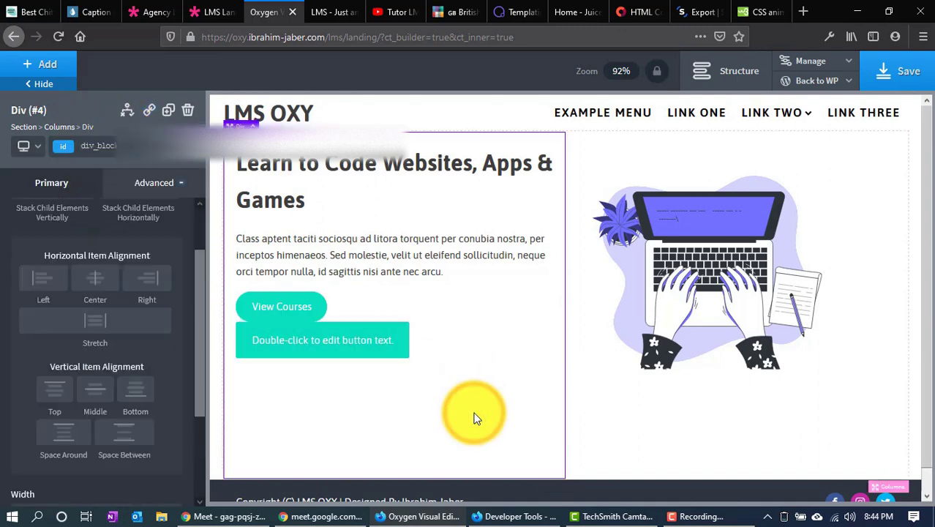
left_click(291, 345)
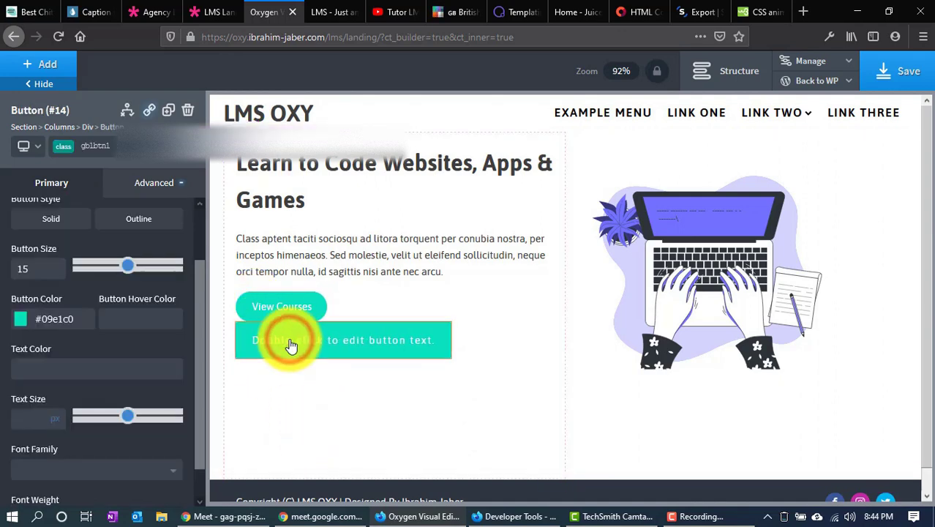
left_click(187, 110)
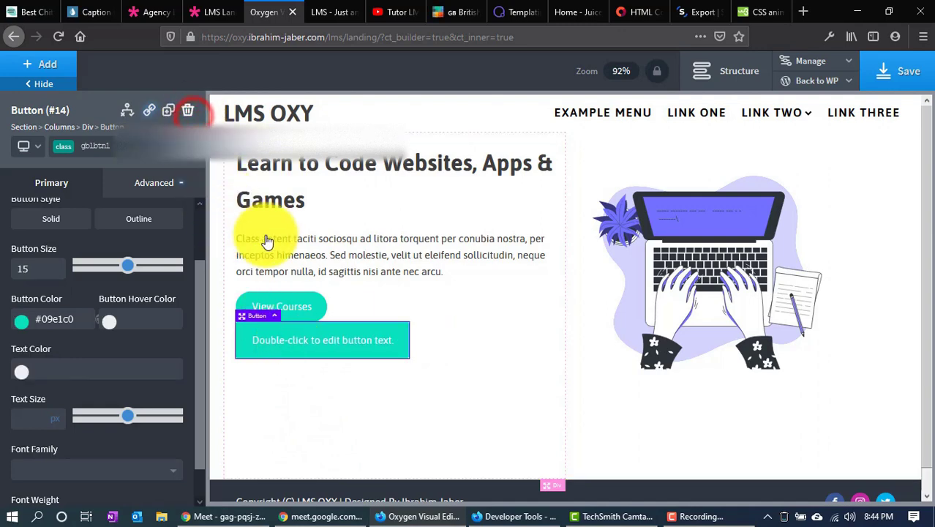
Set the border radius of the View Courses button's gblbtn1 class to 100 px
left_click(287, 325)
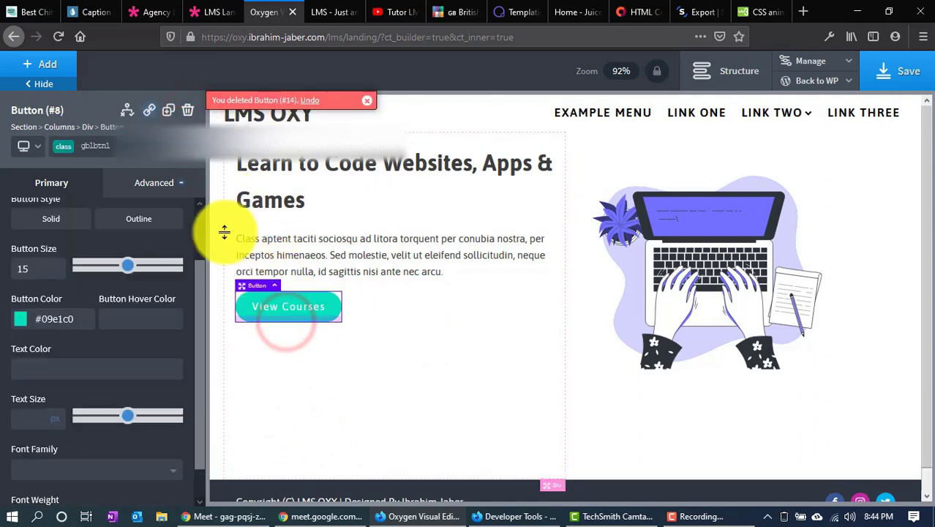
left_click(133, 183)
left_click(95, 371)
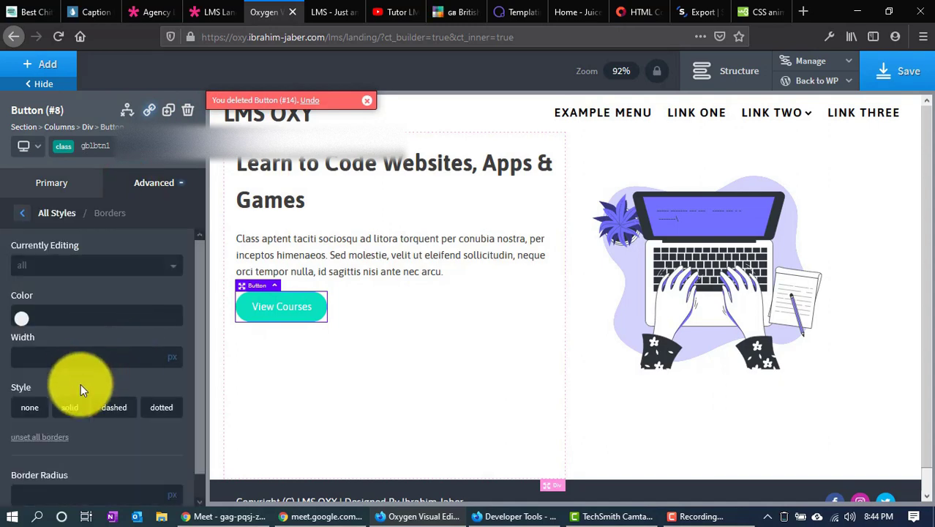
scroll(66, 438, "down", 1)
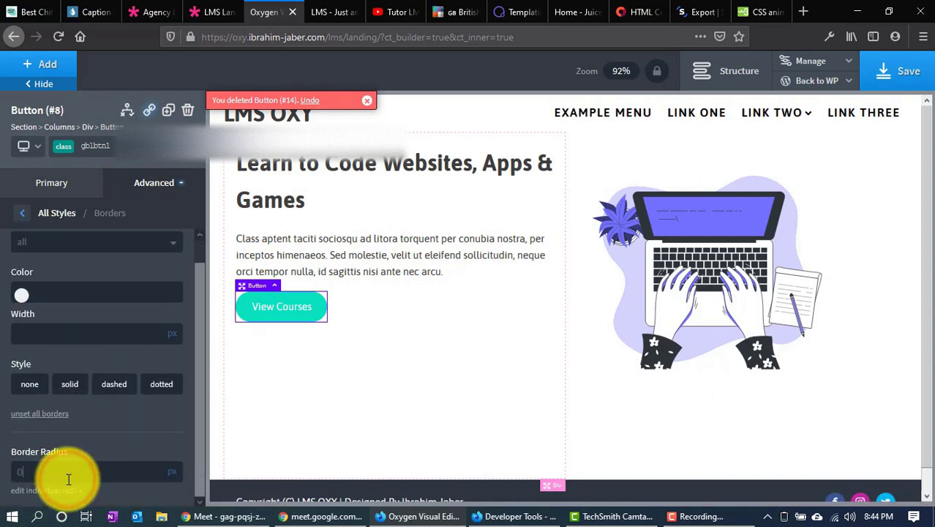
type("00")
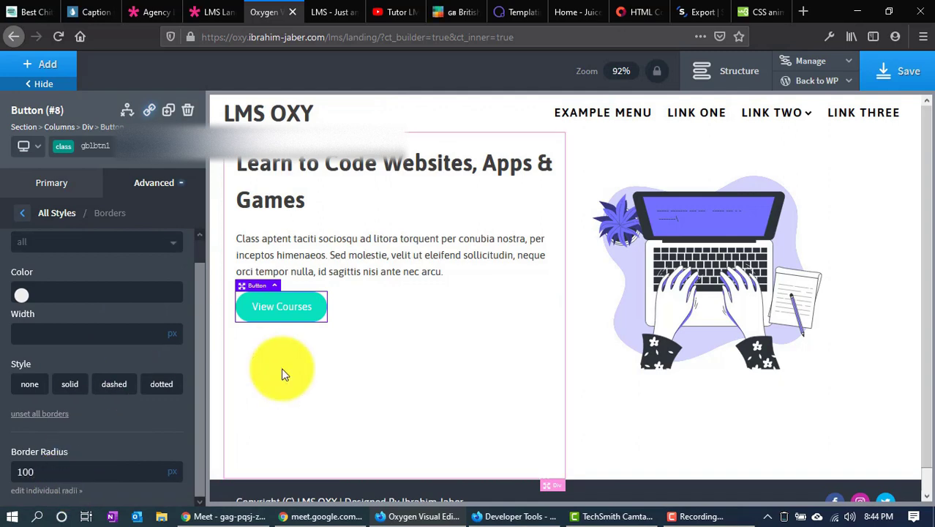
left_click(283, 371)
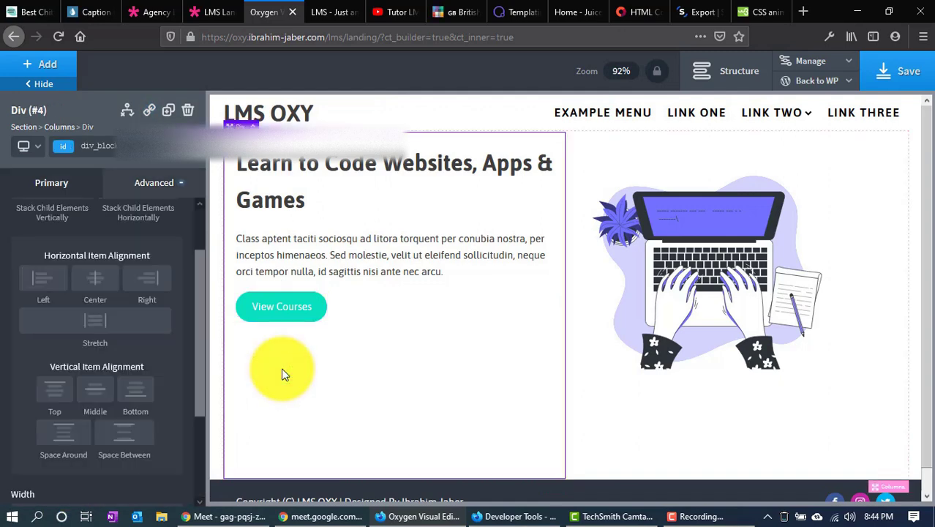
Set the height of .laptopsvg to 100% in the laptop illustration code block's CSS
left_click(704, 213)
left_click(82, 326)
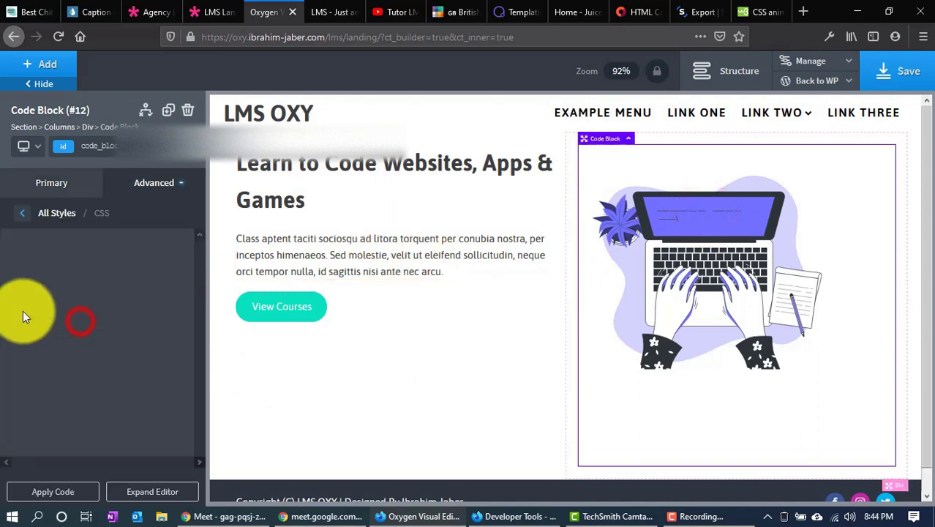
left_click(84, 260)
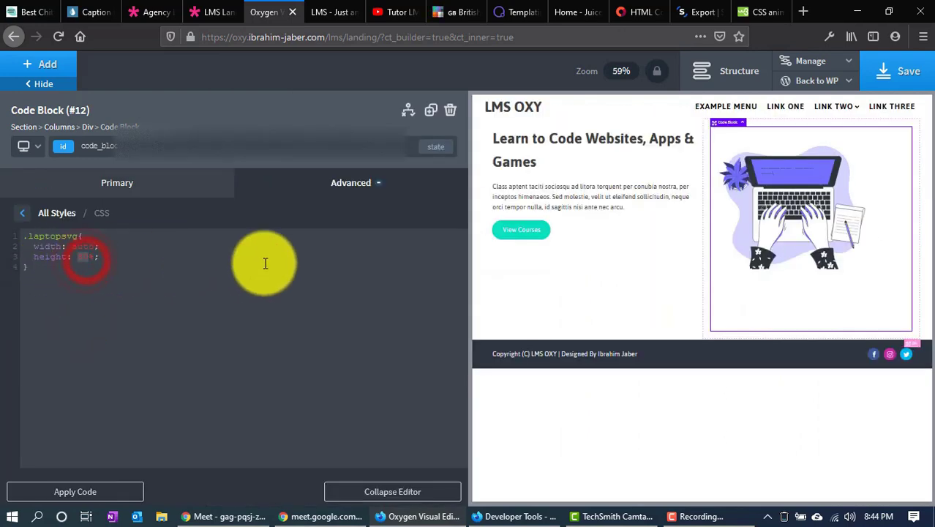
type("100")
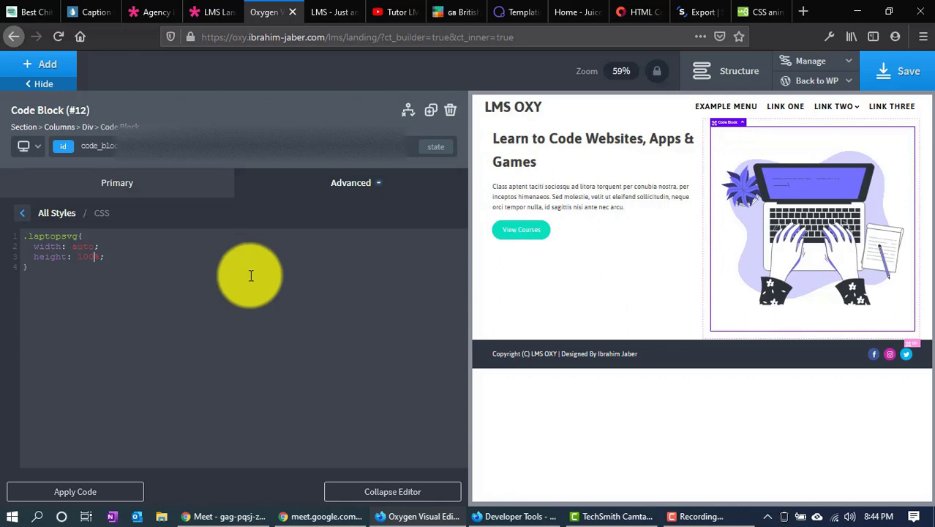
left_click(594, 293)
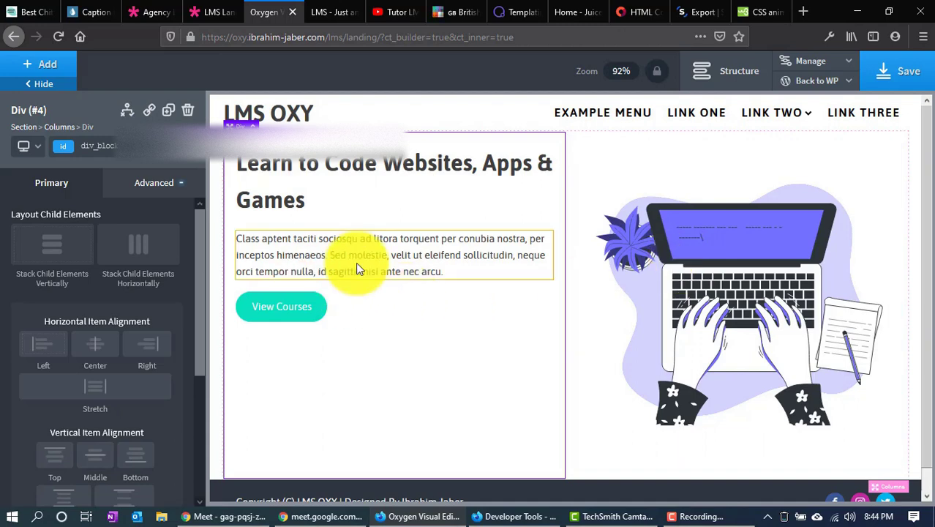
left_click(610, 165)
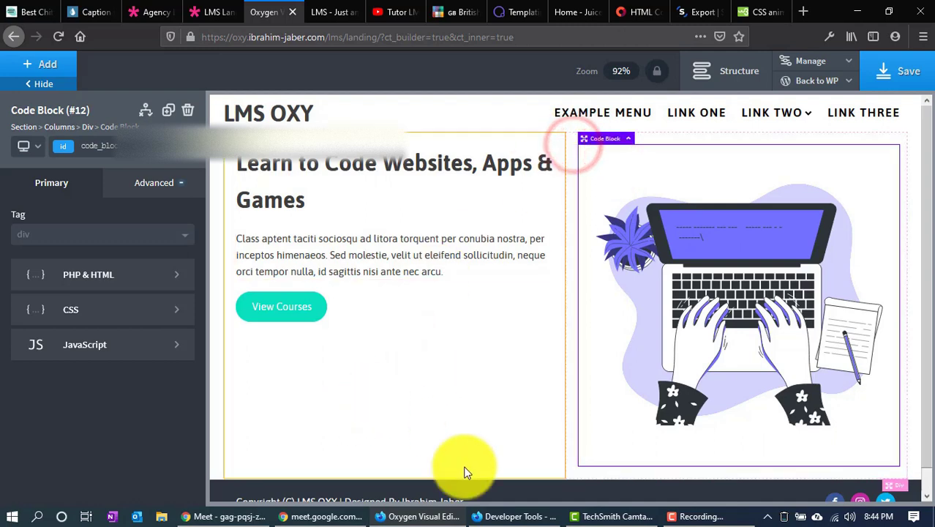
Check the Elegant Themes demo's hero, then select Section (#2) in the Oxygen structure tree and collapse its children
left_click(231, 8)
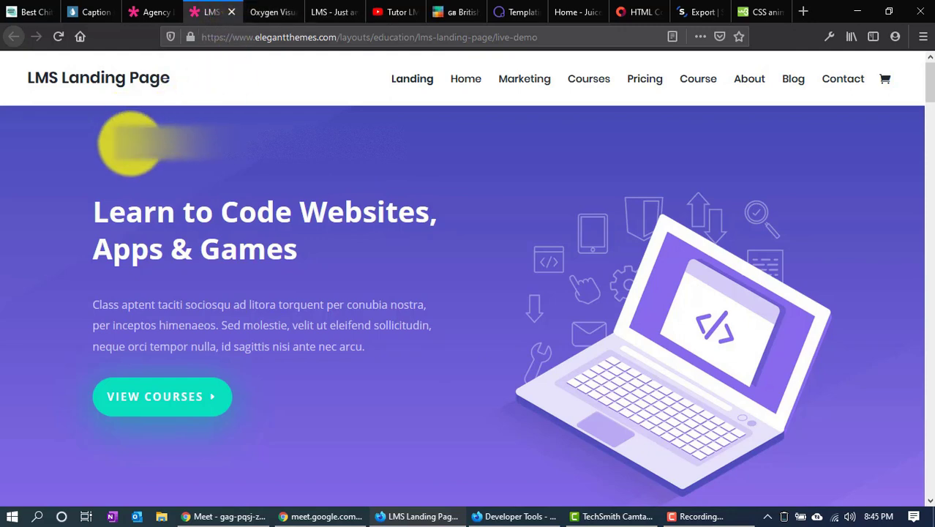
left_click(272, 11)
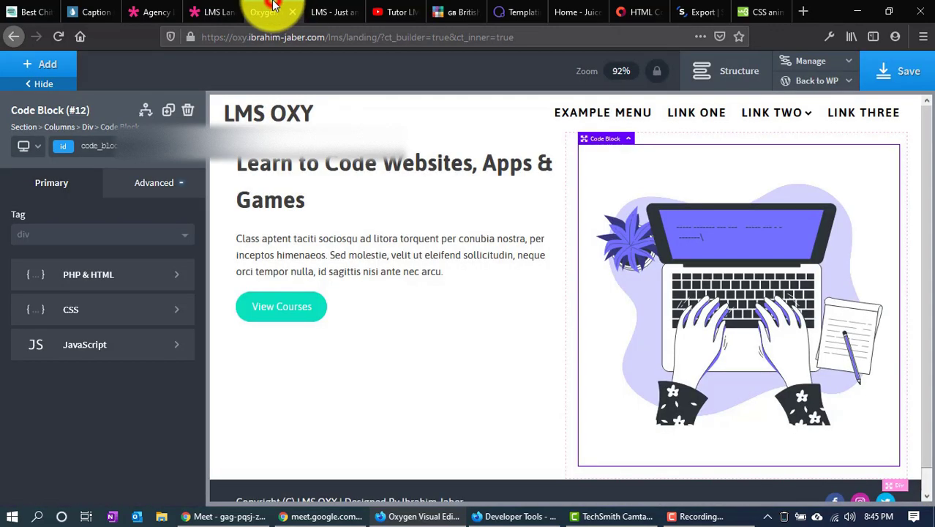
left_click(754, 64)
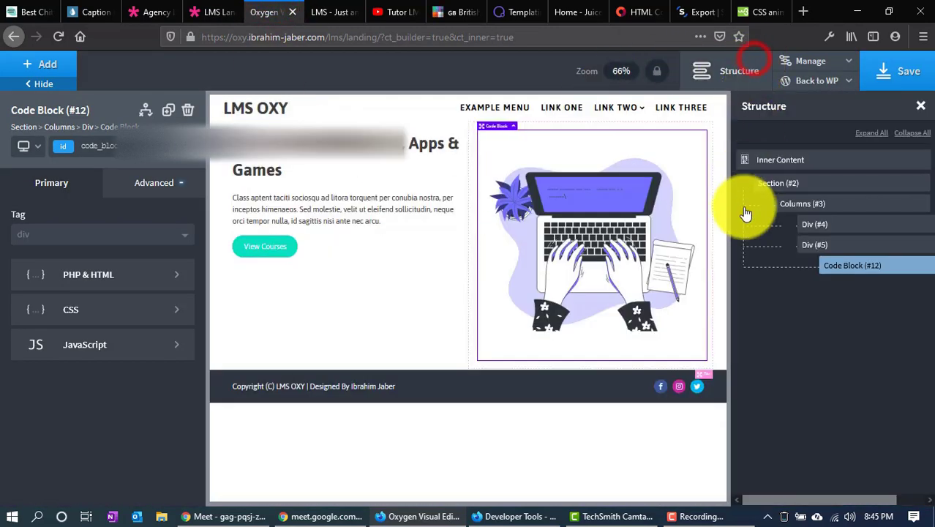
left_click(781, 189)
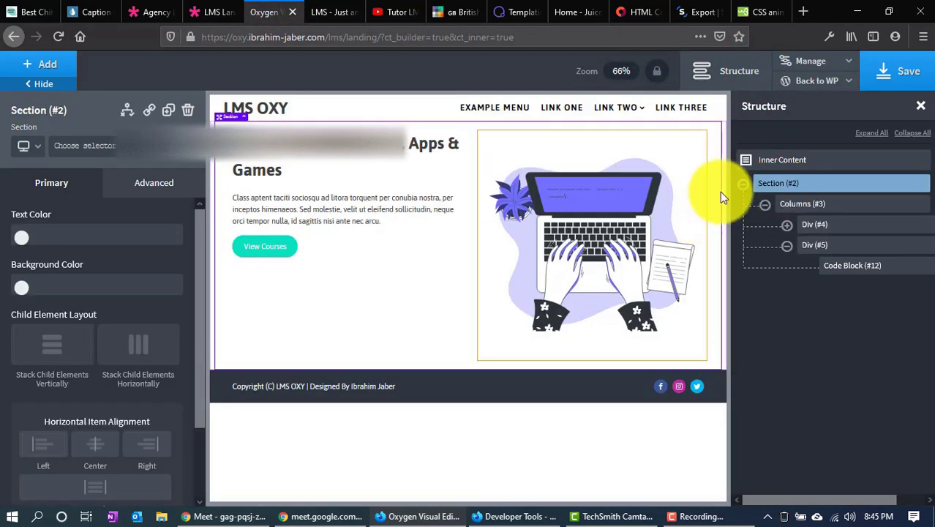
left_click(742, 184)
Inspect the hero section's background CSS on the Elegant Themes demo page
left_click(213, 12)
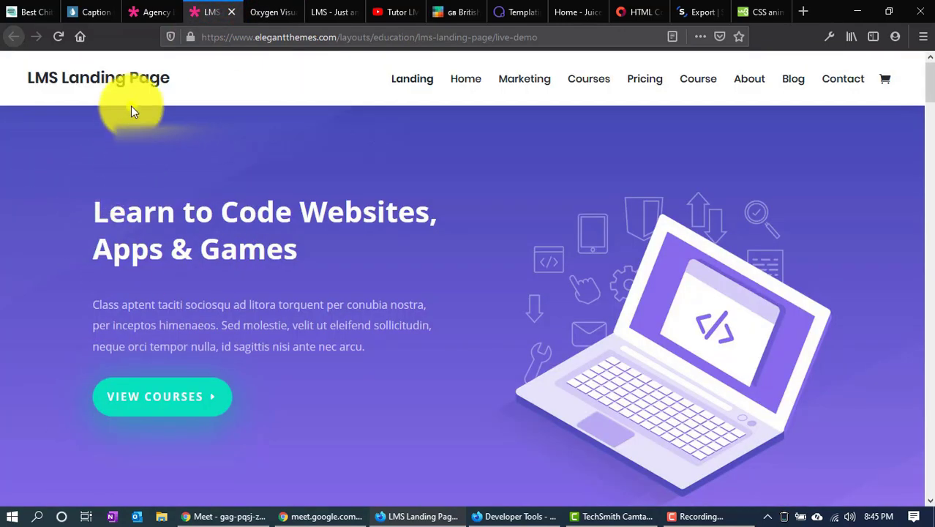
right_click(100, 103)
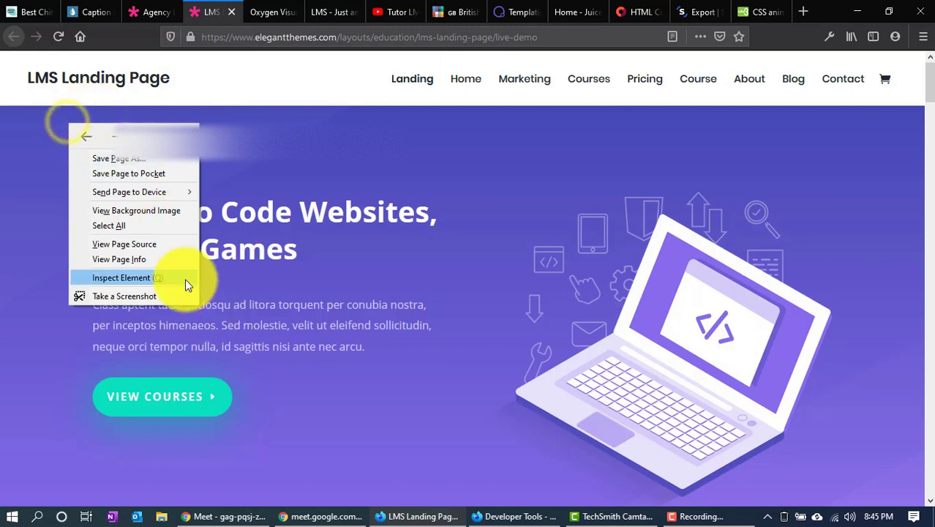
left_click(184, 276)
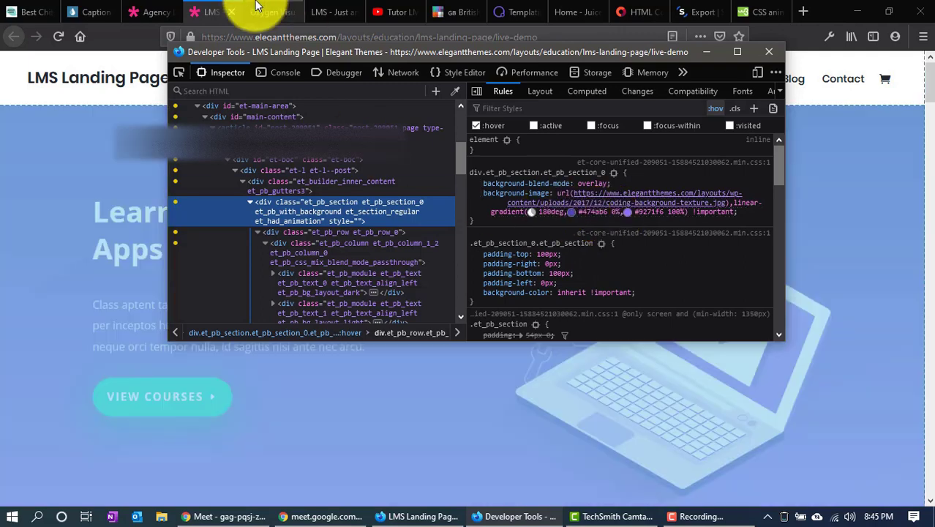
Add a first colour stop to the background gradient of Section (#2) in Oxygen
left_click(263, 12)
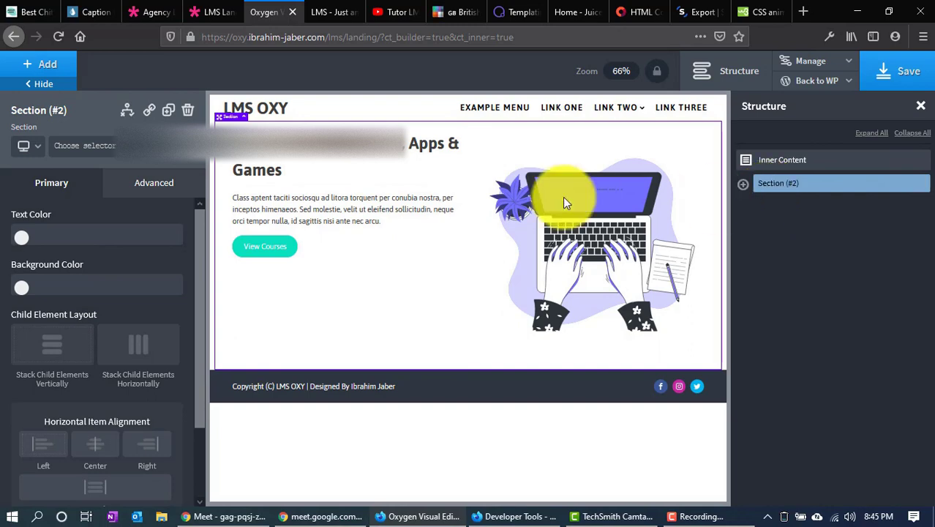
left_click(138, 188)
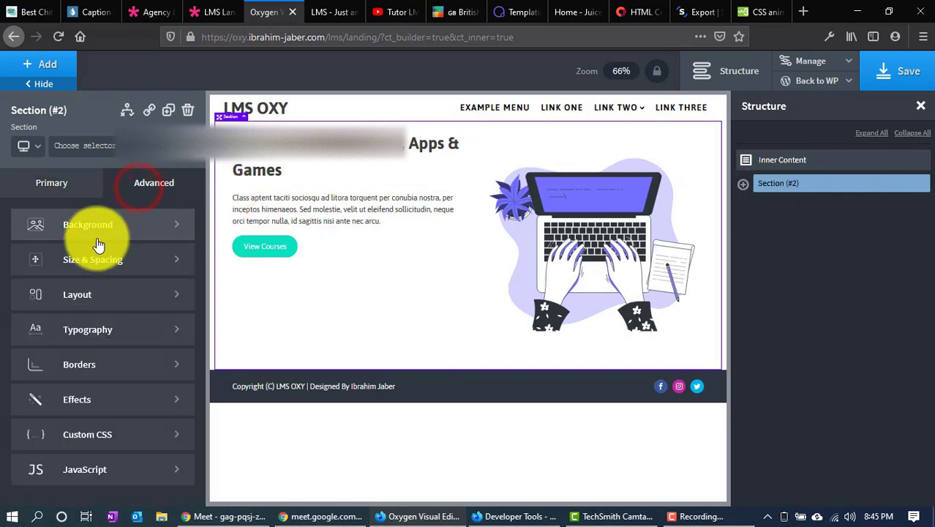
left_click(98, 242)
scroll(112, 364, "down", 5)
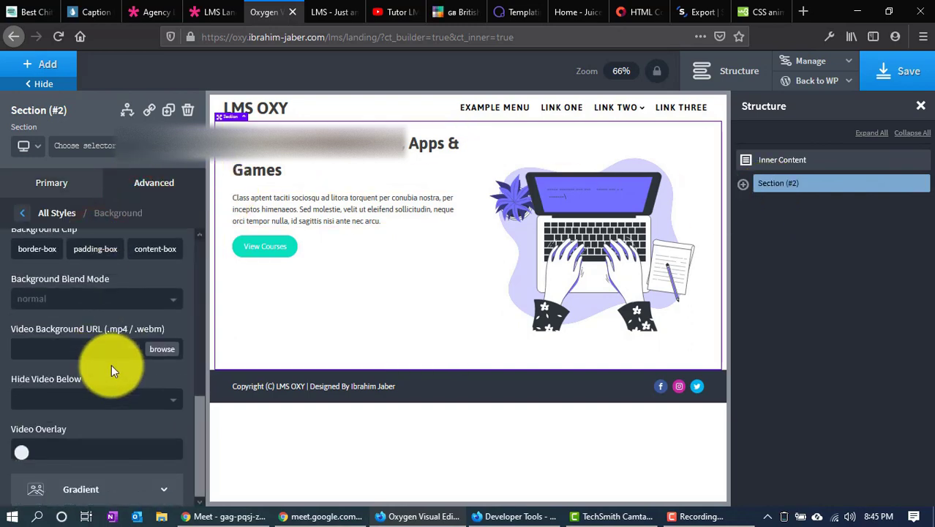
left_click(79, 504)
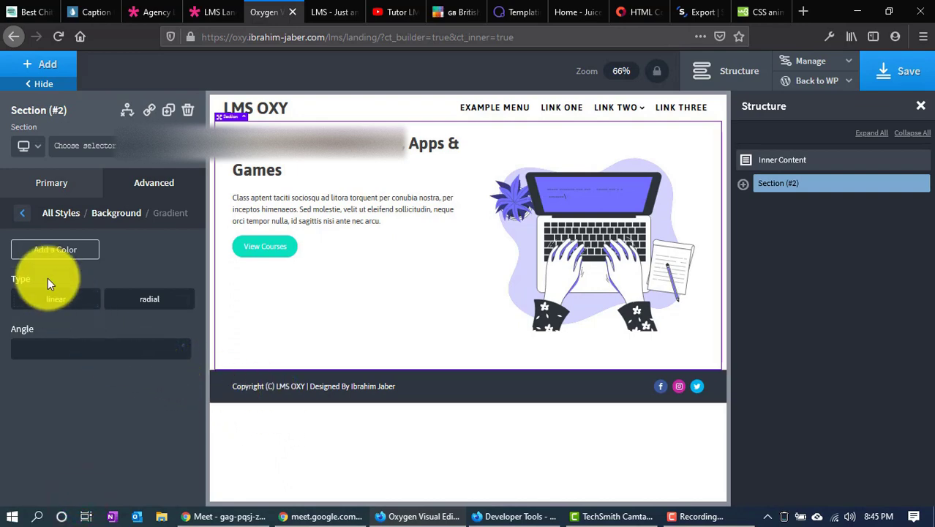
left_click(45, 254)
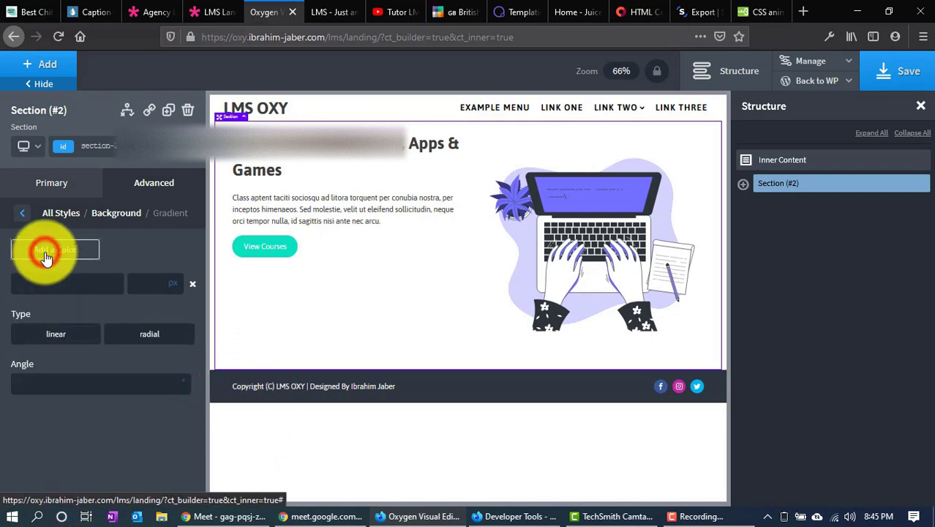
Copy the first gradient colour 474ab6 from the demo hero's CSS and open the new gradient stop's colour value in Oxygen for editing
left_click(213, 12)
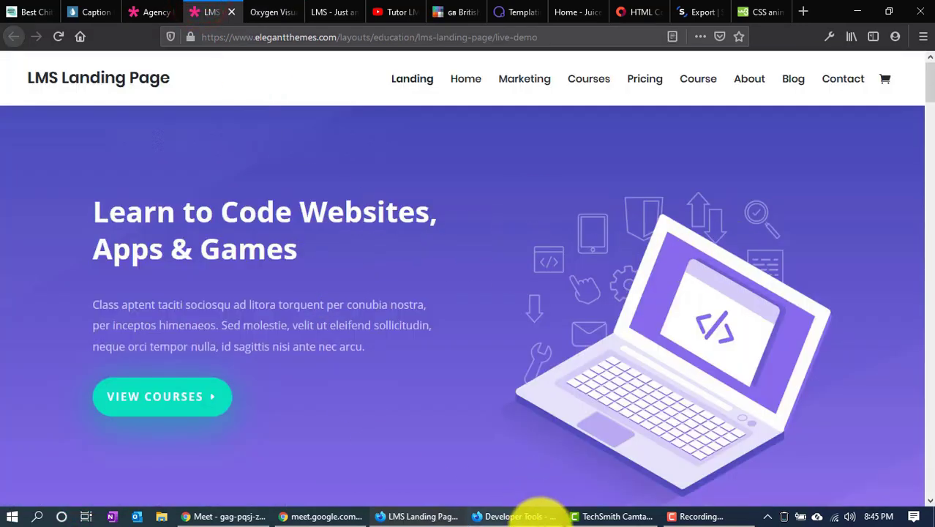
left_click(532, 516)
left_click(591, 220)
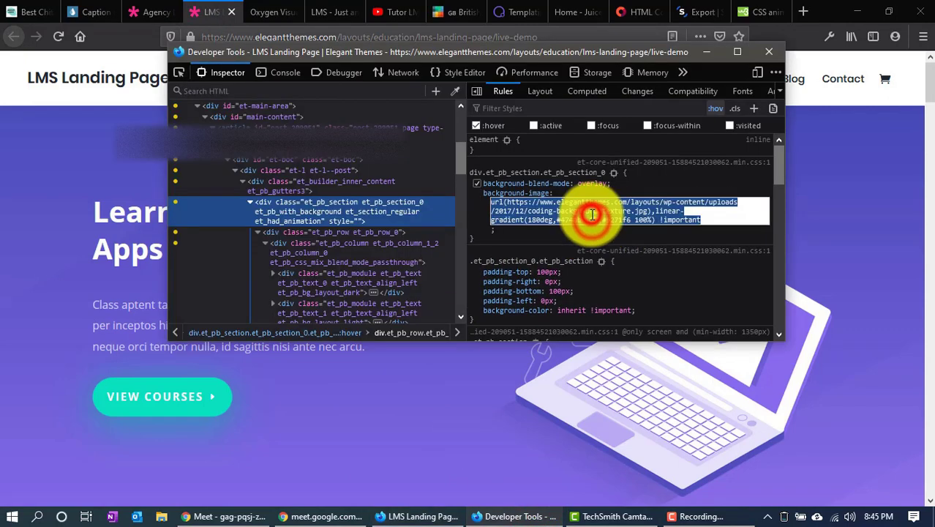
double_click(567, 219)
key("ctrl+c")
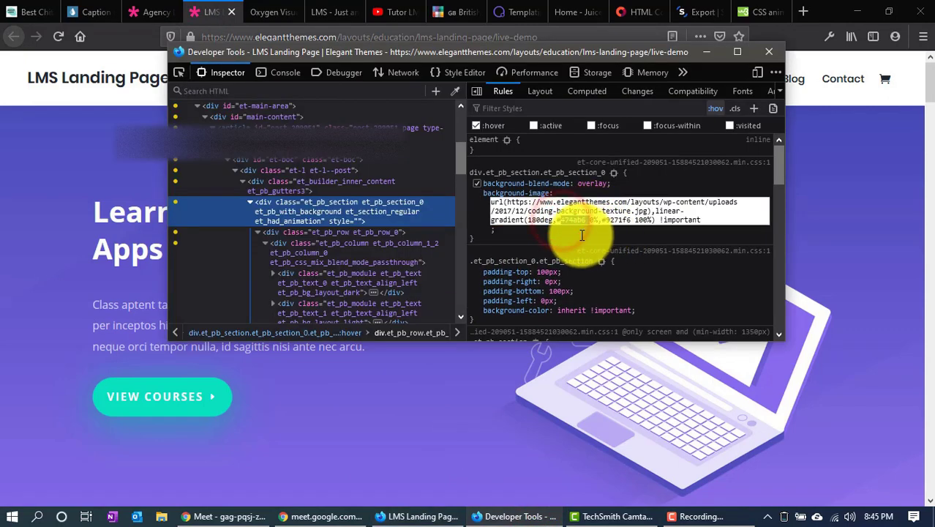
left_click(265, 80)
left_click(282, 11)
left_click(72, 286)
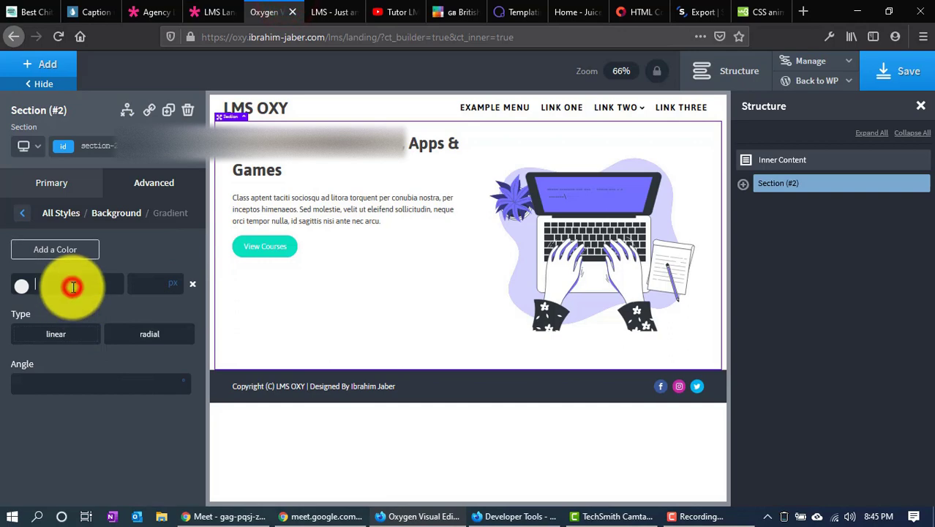
Set the section's first gradient colour to #474ab6 and copy the end colour 9271f6 from the reference page's background-image rule in the Developer Tools
key("ctrl+v")
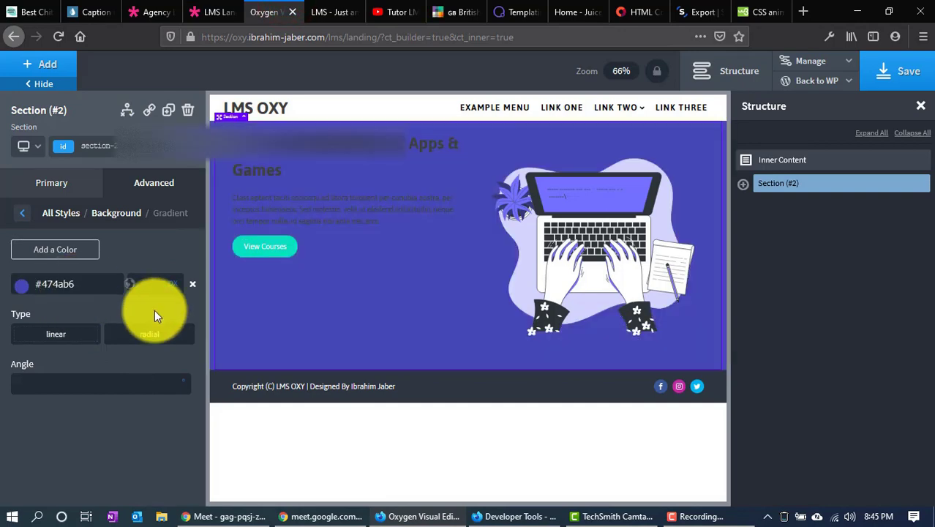
left_click(193, 11)
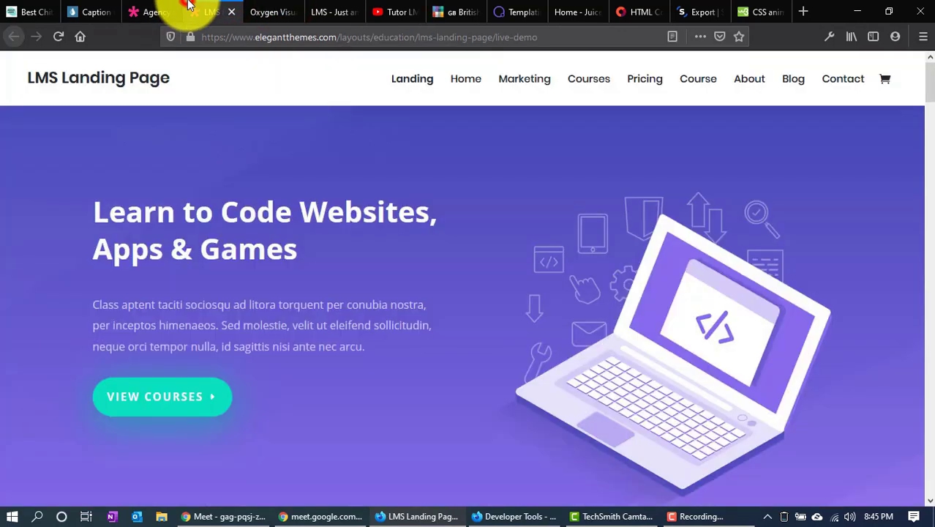
left_click(534, 519)
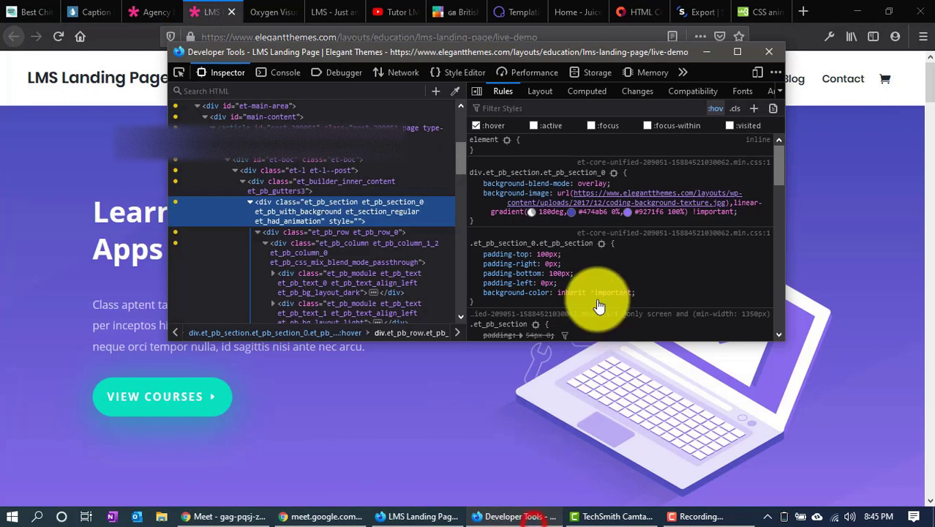
left_click(644, 212)
double_click(619, 220)
key("ctrl+c")
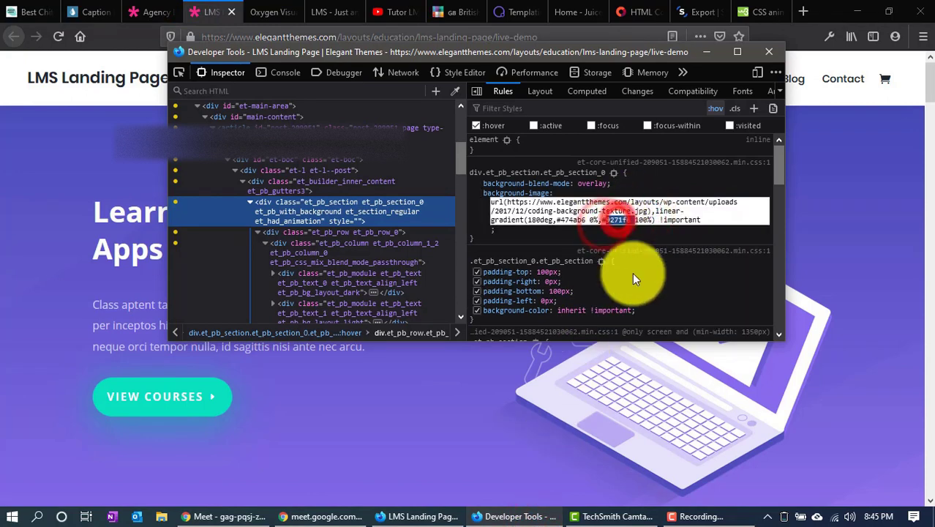
Add a second colour to the section's background gradient in the Oxygen editor and set it to #9271f6
left_click(233, 6)
left_click(267, 11)
left_click(73, 285)
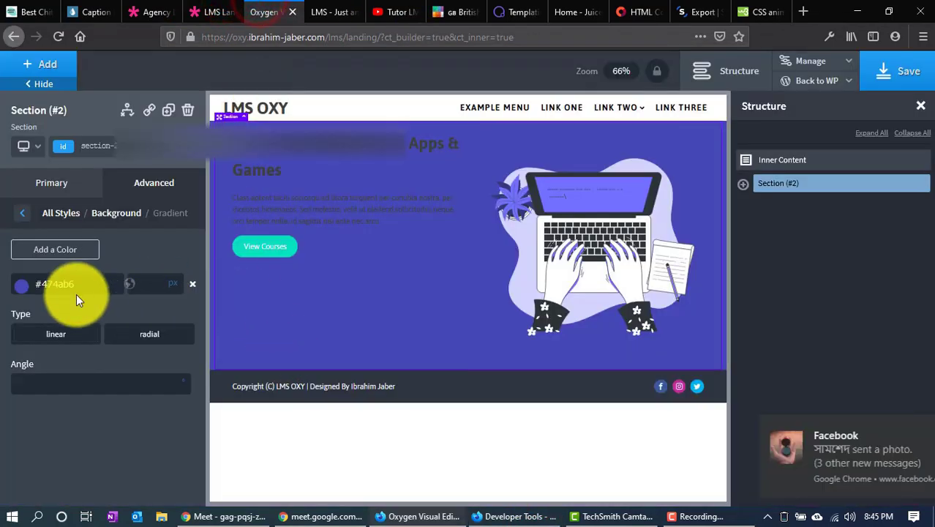
left_click(62, 251)
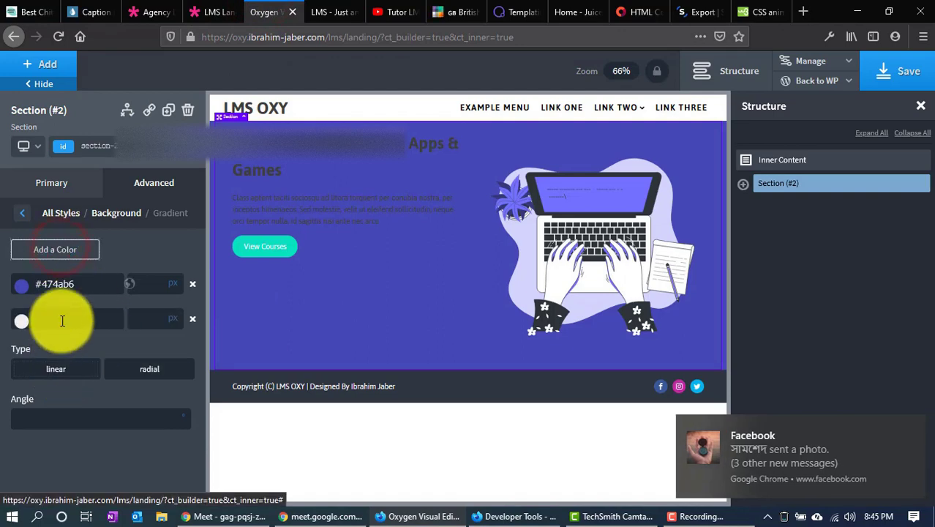
left_click(58, 318)
key("ctrl+v")
left_click(35, 318)
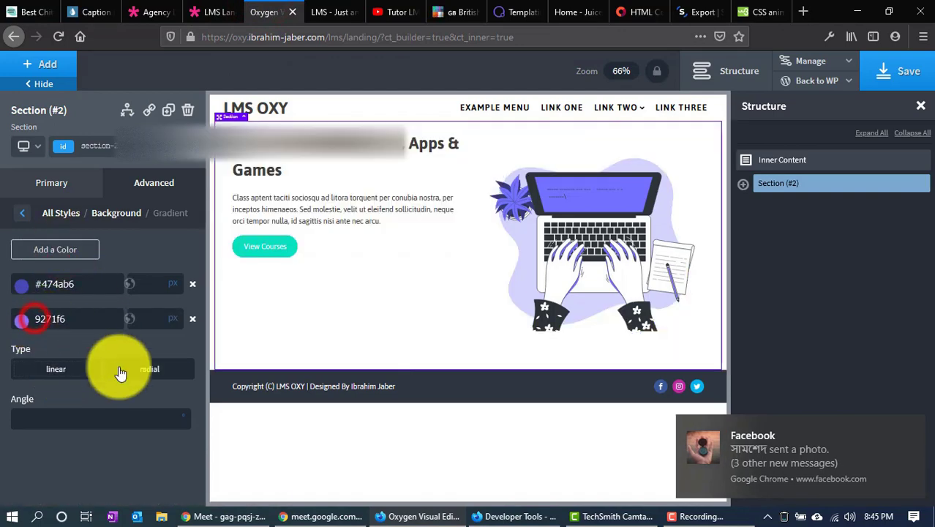
type("#")
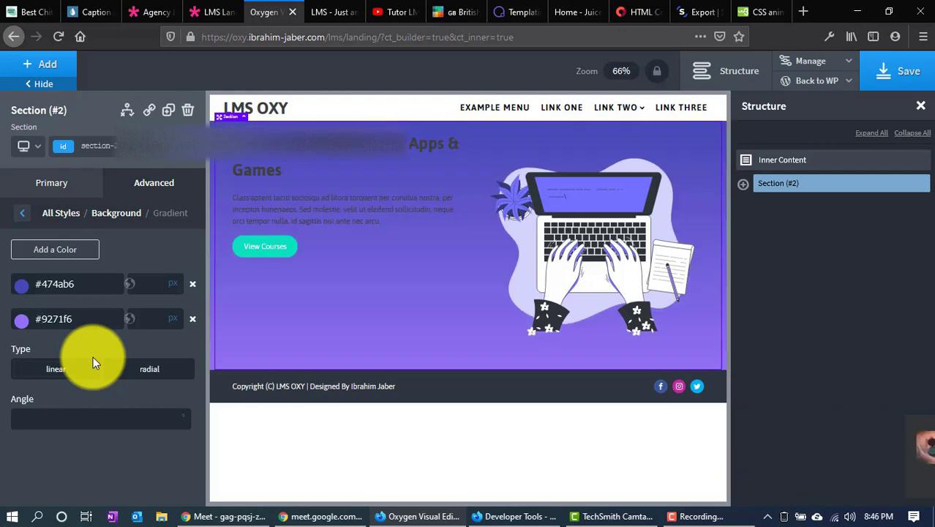
Compare the section's new gradient with the hero background on the LMS Landing Page reference site
left_click(211, 7)
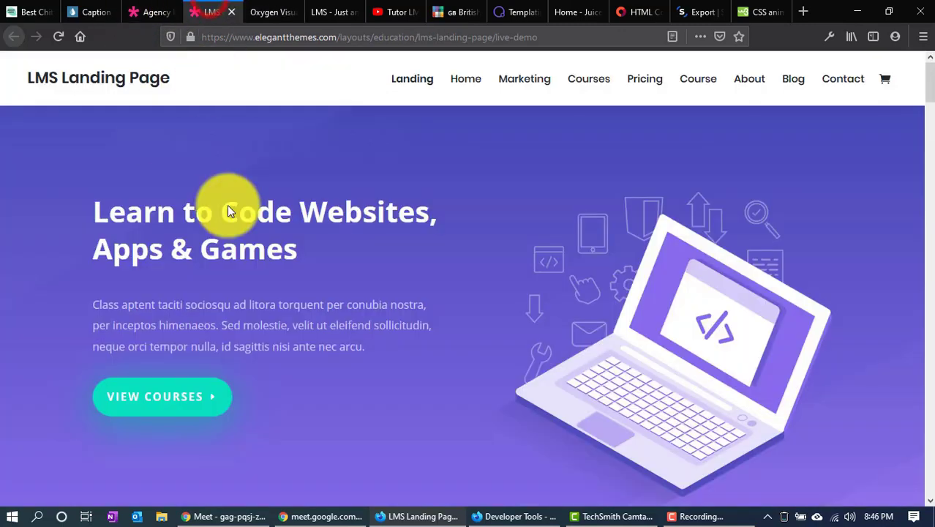
scroll(150, 400, "down", 3)
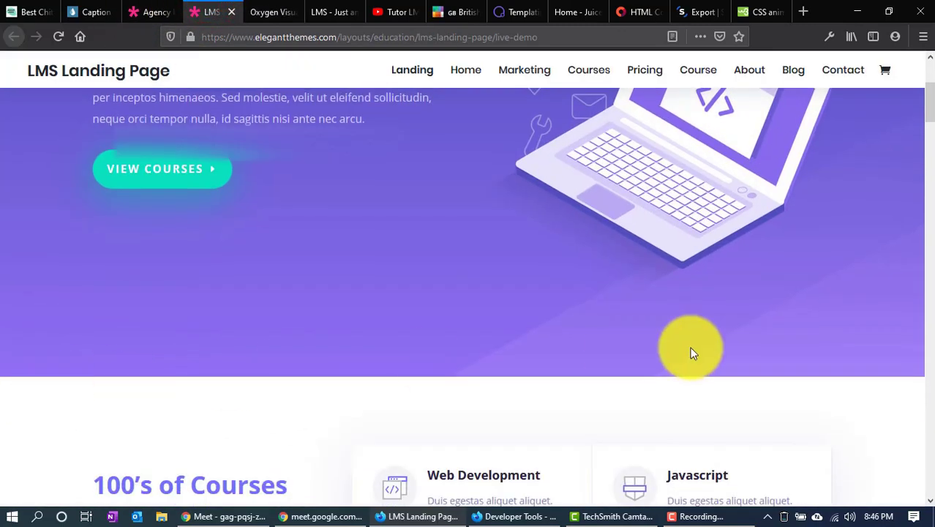
scroll(238, 296, "up", 3)
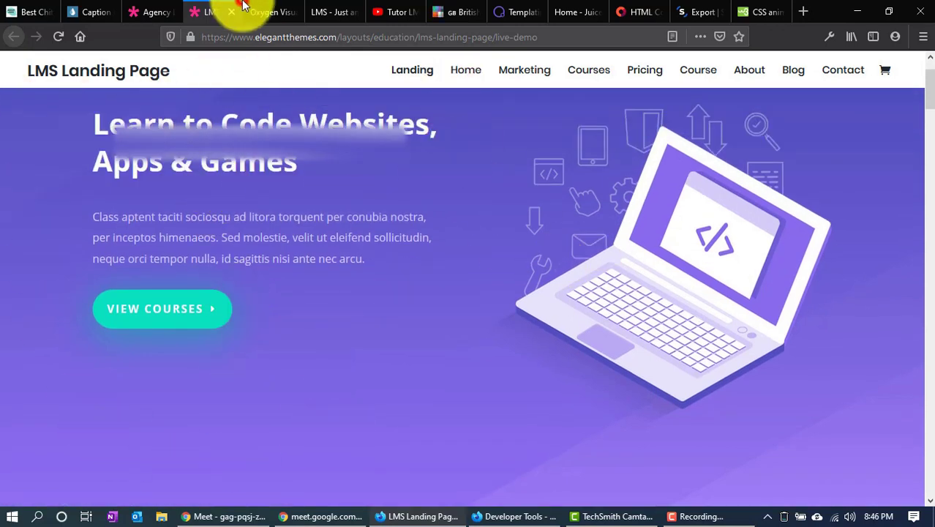
left_click(267, 12)
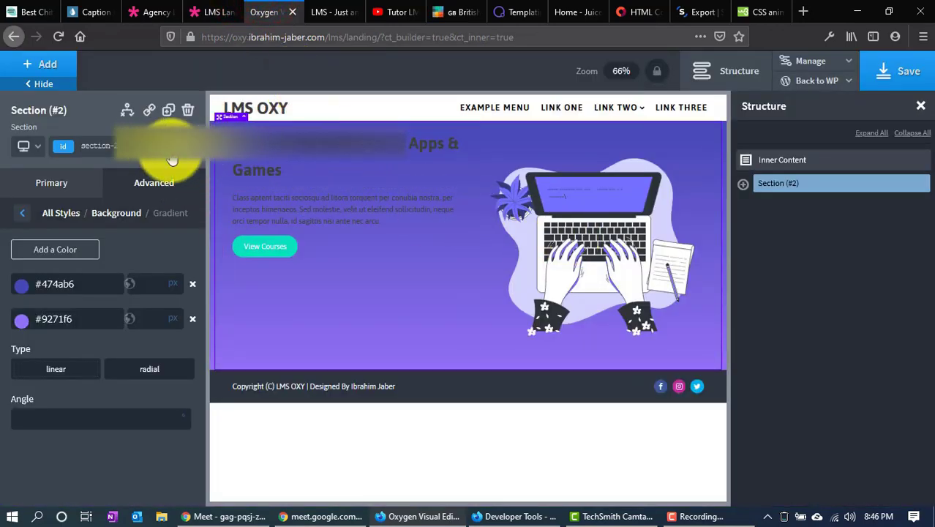
left_click(35, 195)
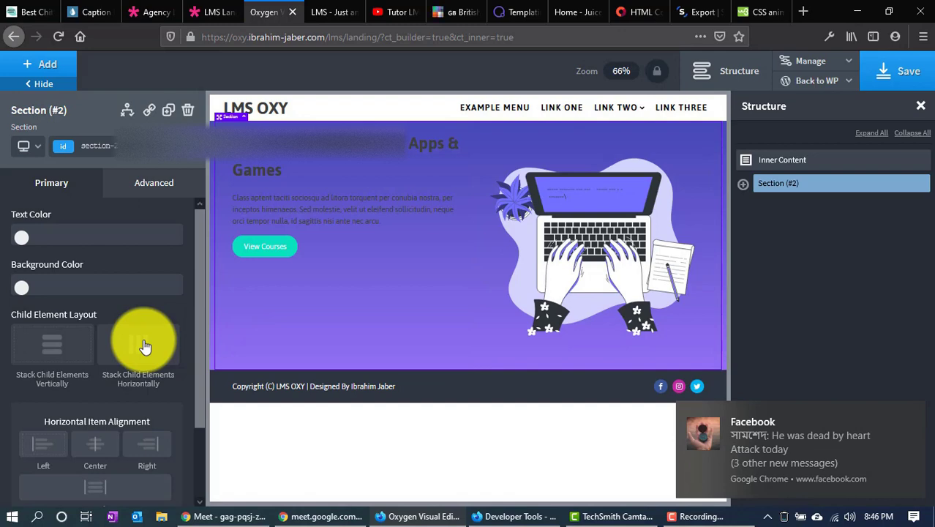
left_click(231, 516)
left_click(231, 516)
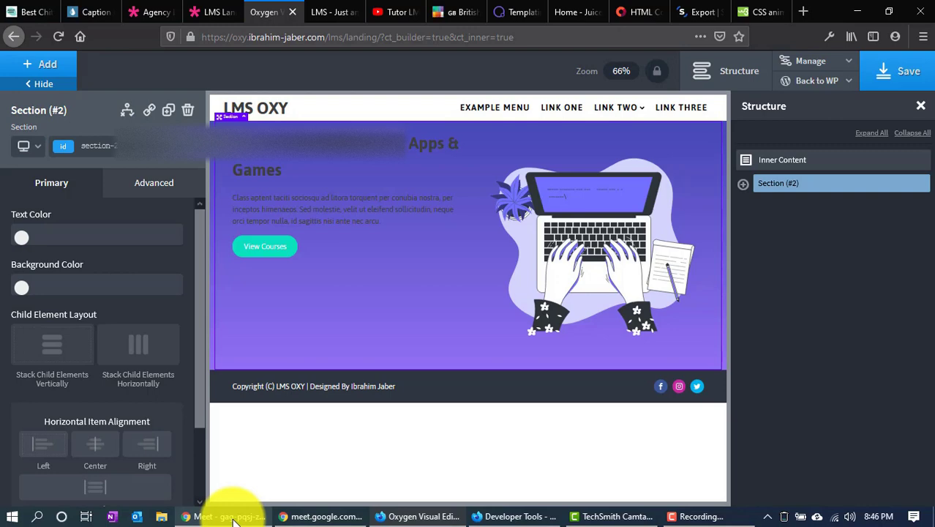
left_click(701, 516)
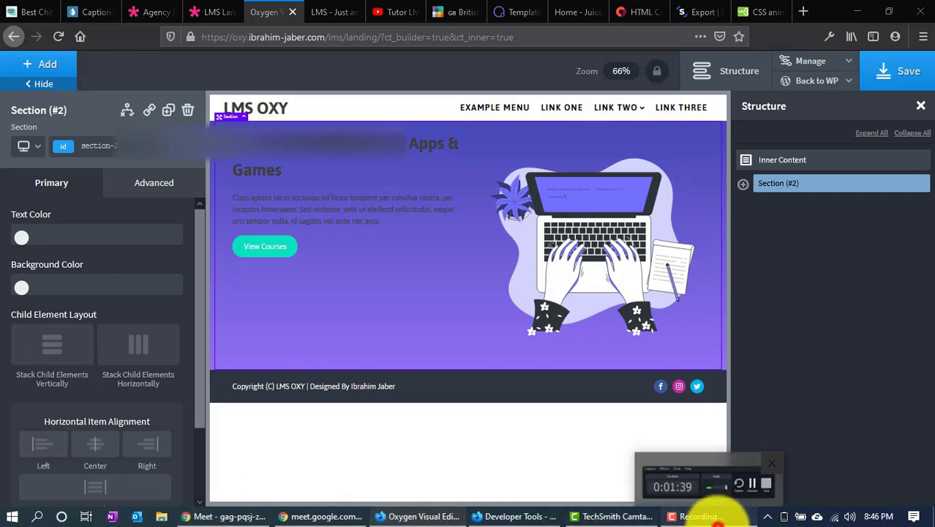
left_click(869, 455)
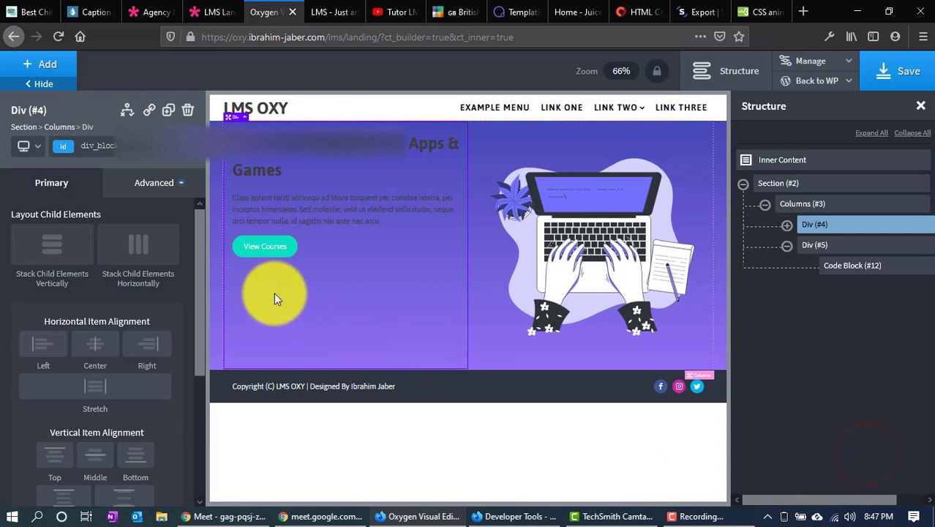
Check the reference hero layout, then set the vertical item alignment of the div with the heading, text and button to Middle
left_click(217, 6)
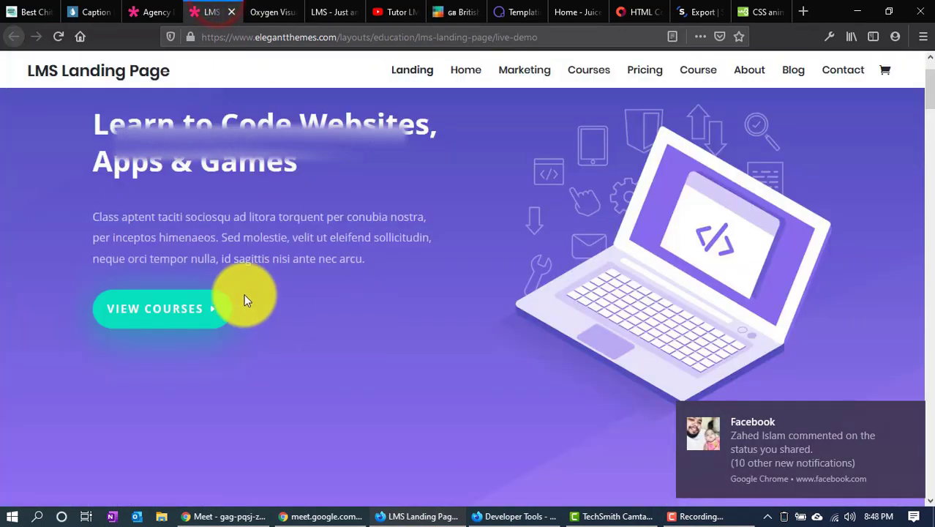
scroll(371, 218, "up", 2)
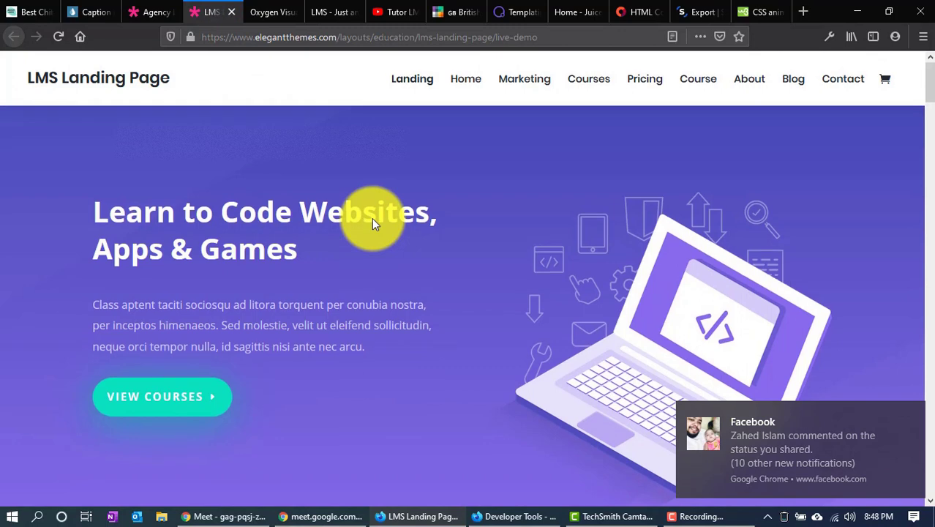
left_click(263, 12)
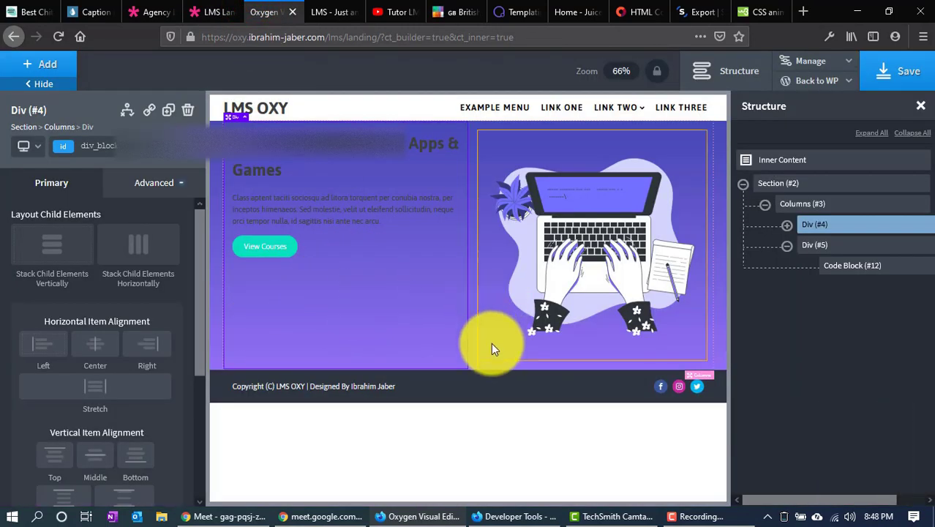
left_click(472, 366)
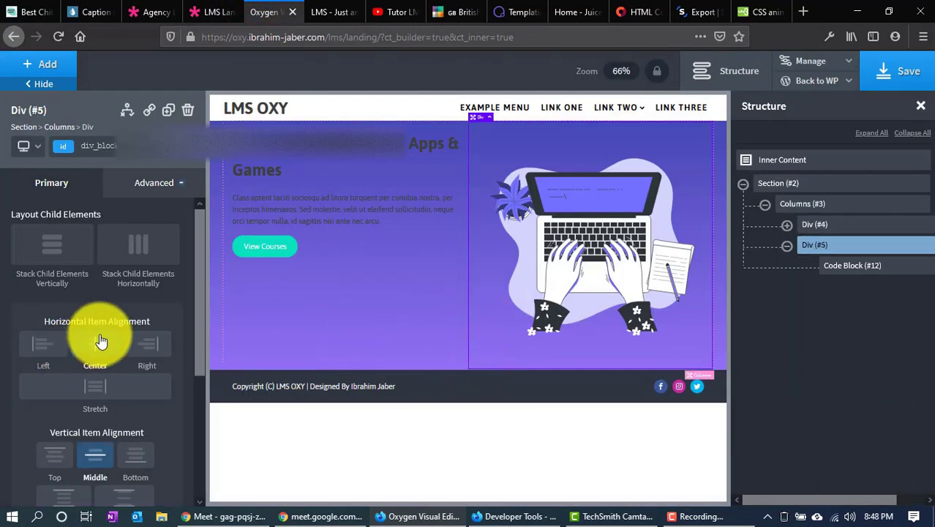
left_click(330, 356)
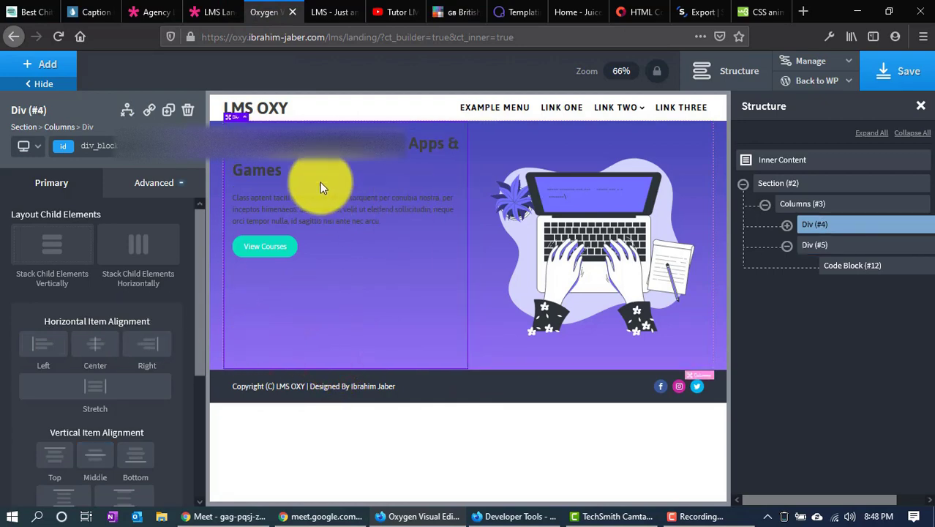
left_click(87, 345)
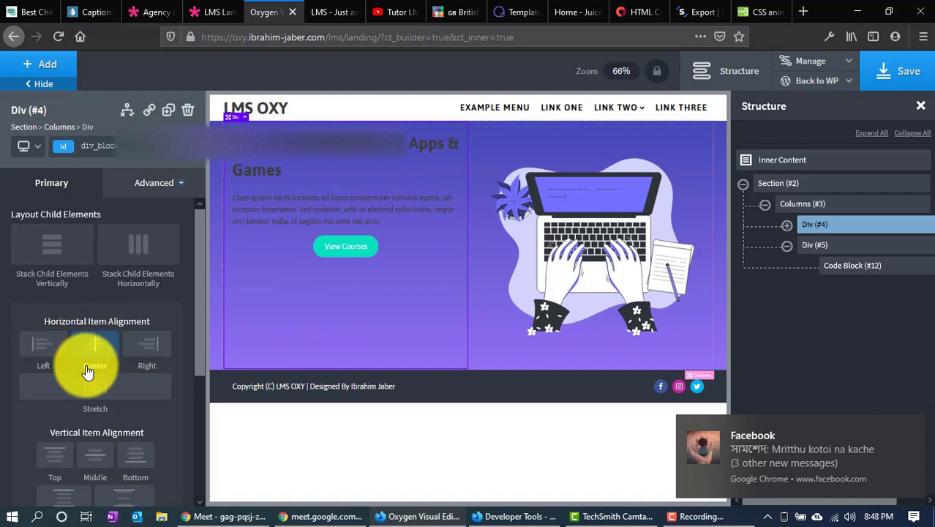
left_click(87, 356)
left_click(93, 455)
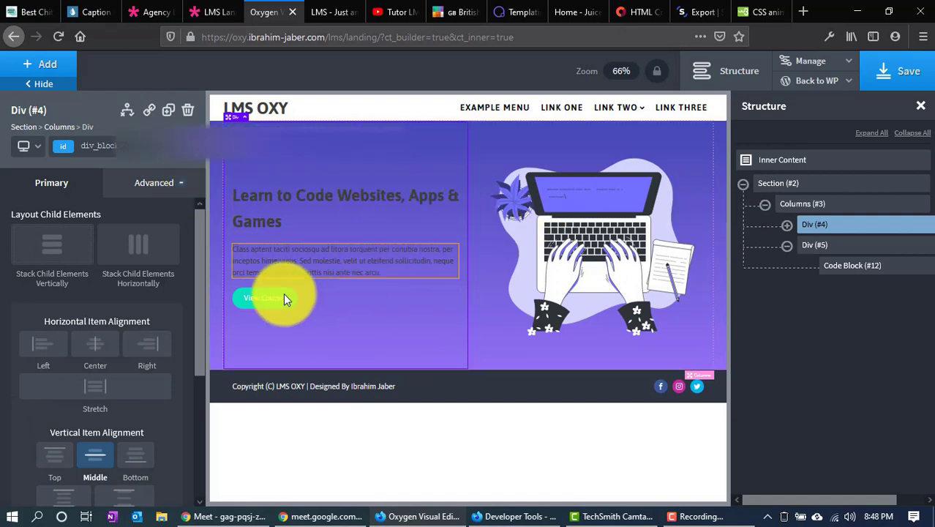
Set the text colour of the hero section to white (#ffffff) and collapse the section in the structure tree
left_click(831, 185)
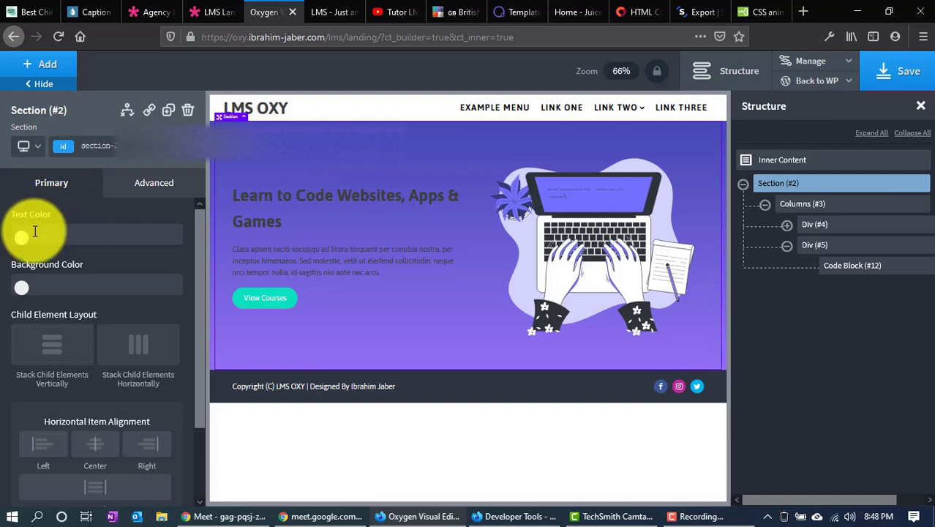
left_click(22, 234)
left_click(66, 293)
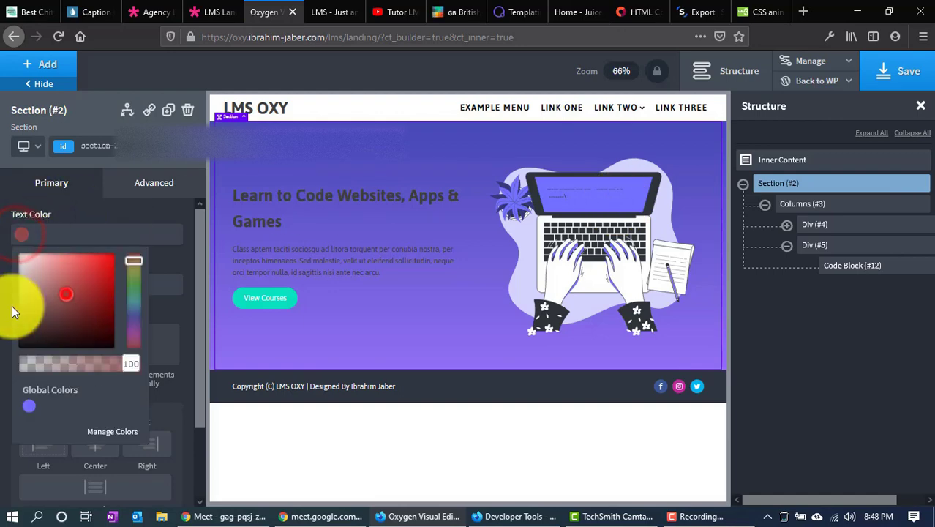
left_click(6, 201)
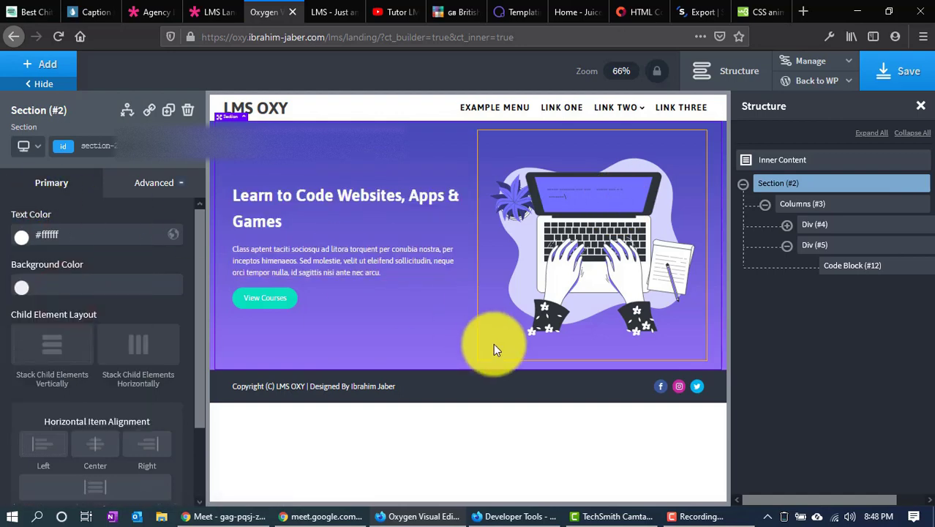
left_click(483, 482)
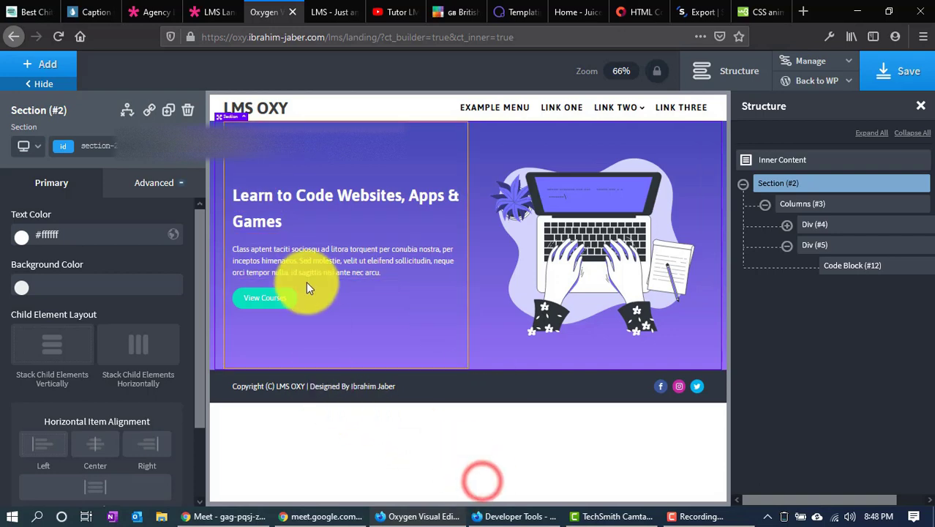
left_click(742, 184)
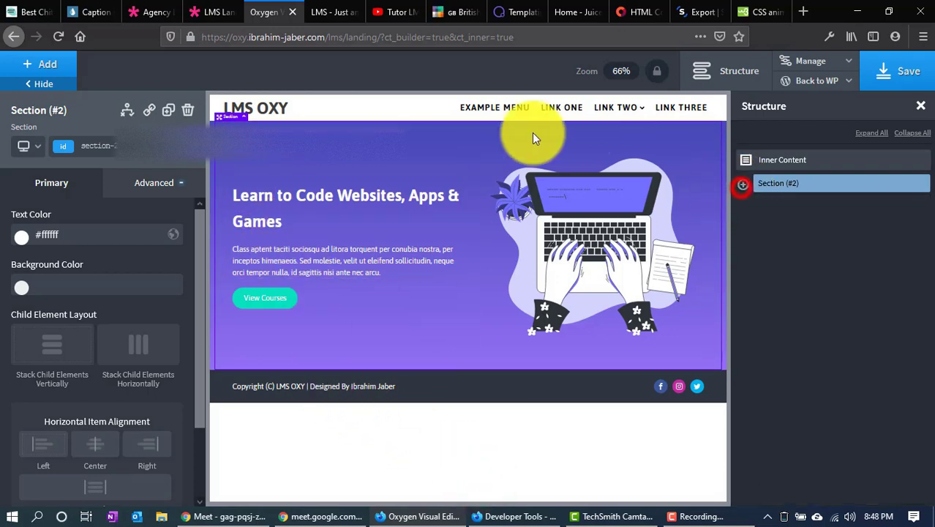
Open the landing page's frontend in a new browser tab and return to the Oxygen editor
left_click(308, 7)
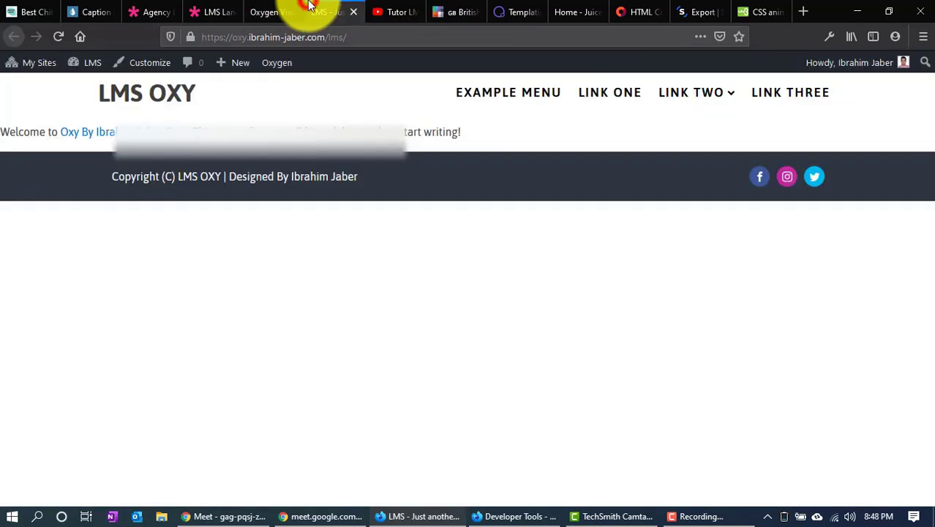
left_click(274, 8)
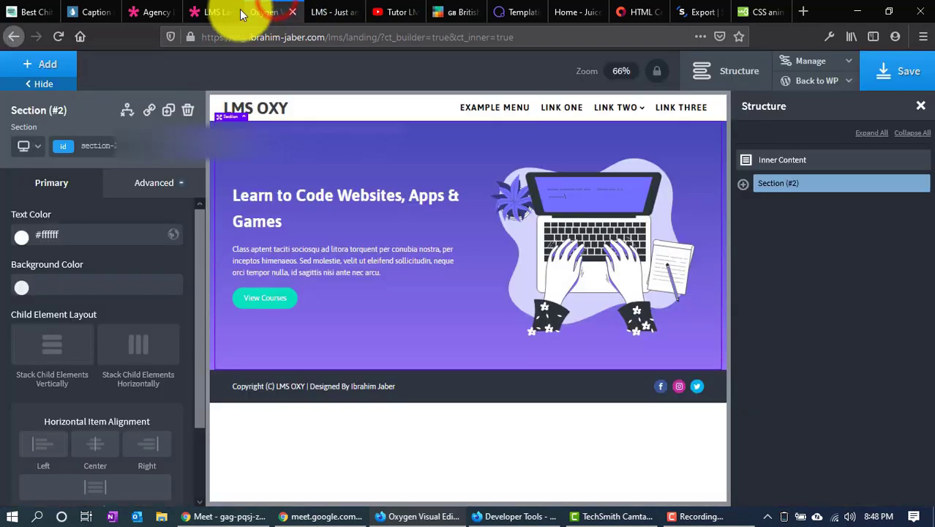
left_click(823, 80)
right_click(815, 129)
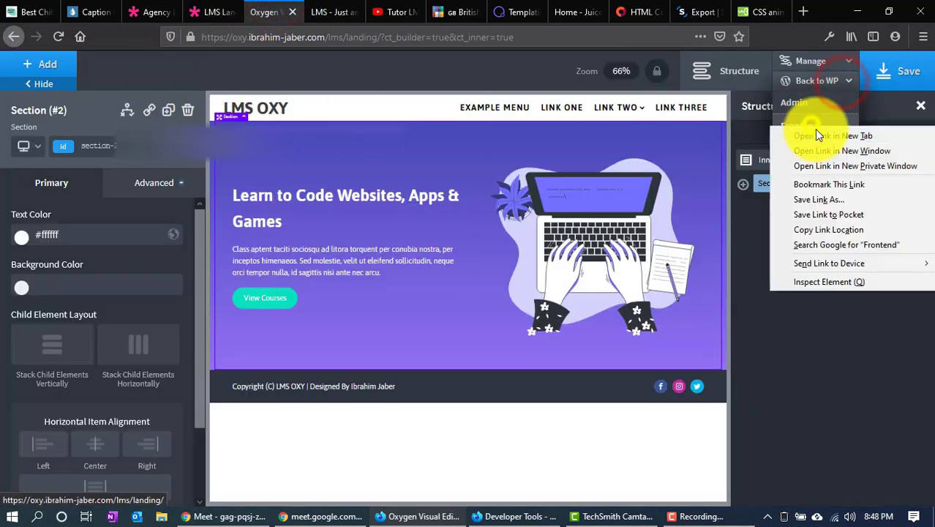
key("Escape")
left_click(315, 11)
left_click(257, 10)
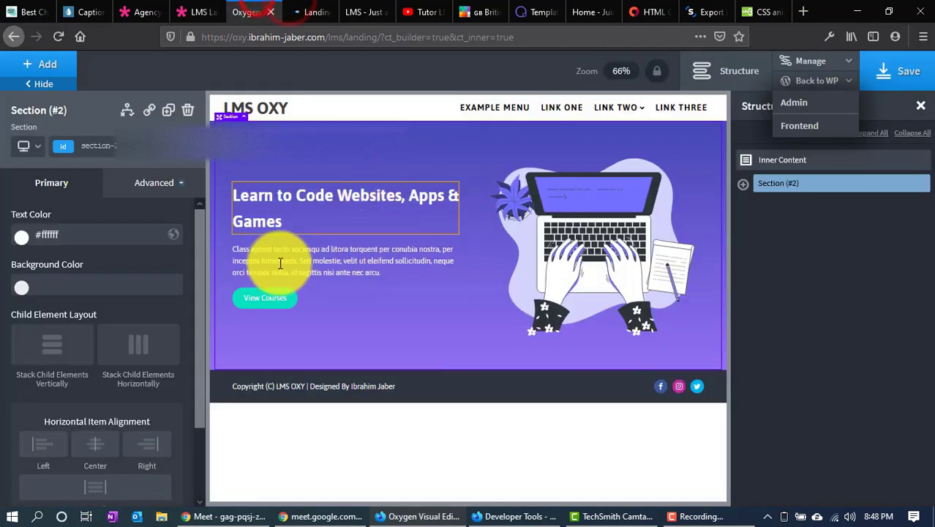
Hide the element properties and the page structure to widen the canvas, and save the landing page
left_click(38, 84)
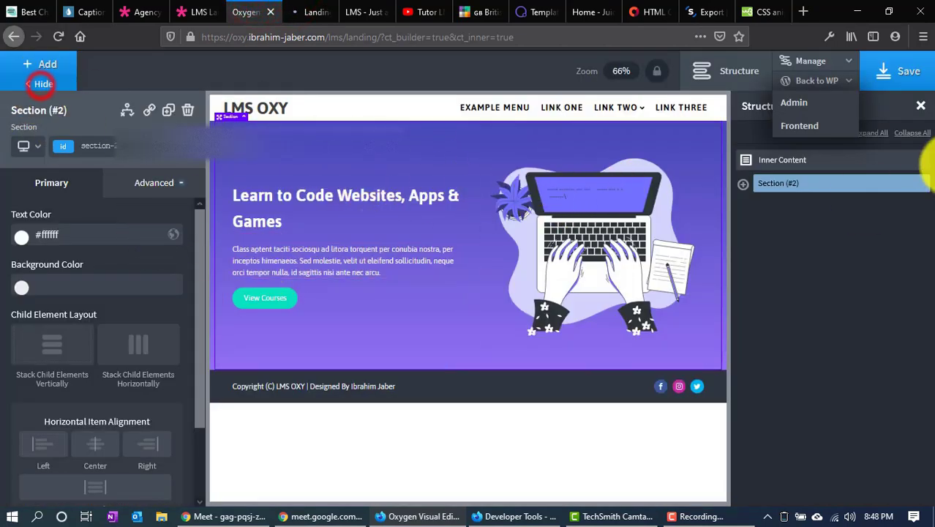
left_click(918, 106)
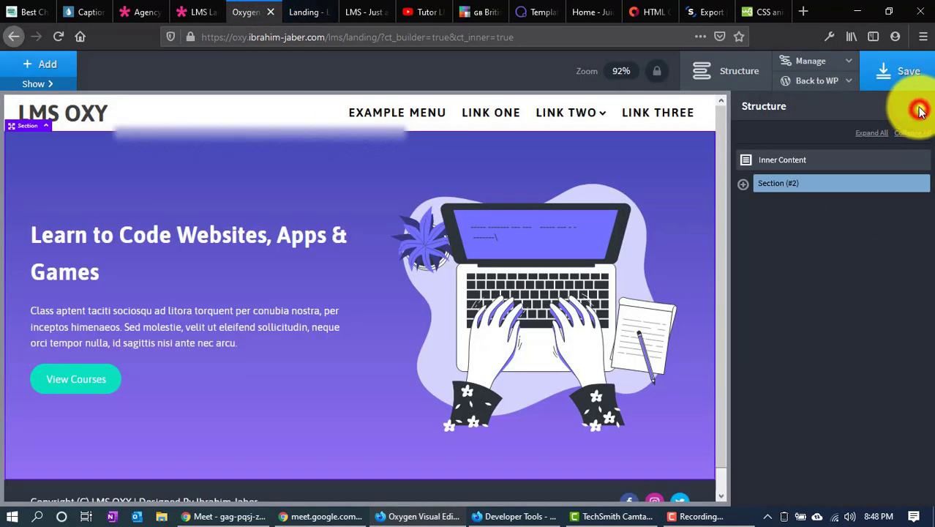
left_click(899, 73)
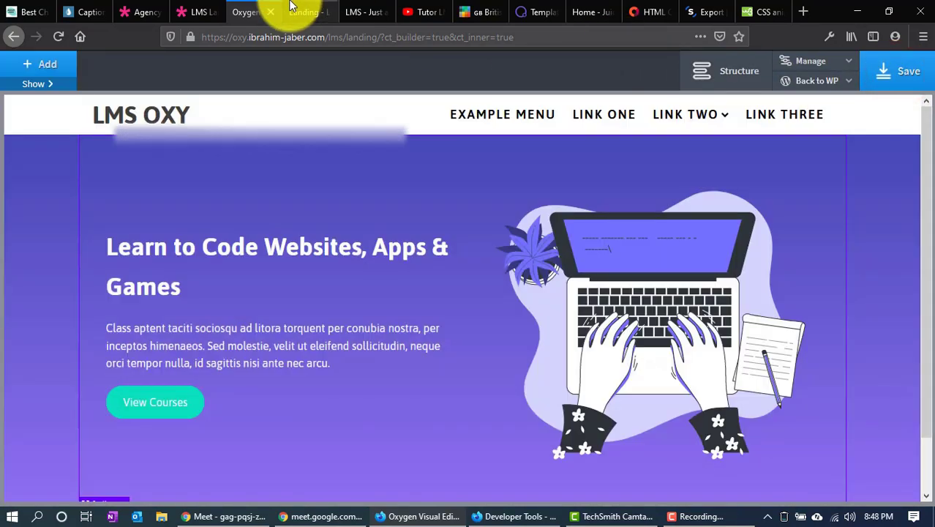
Review the published landing page's frontend and compare its hero section with the hero on the reference LMS landing page
left_click(301, 12)
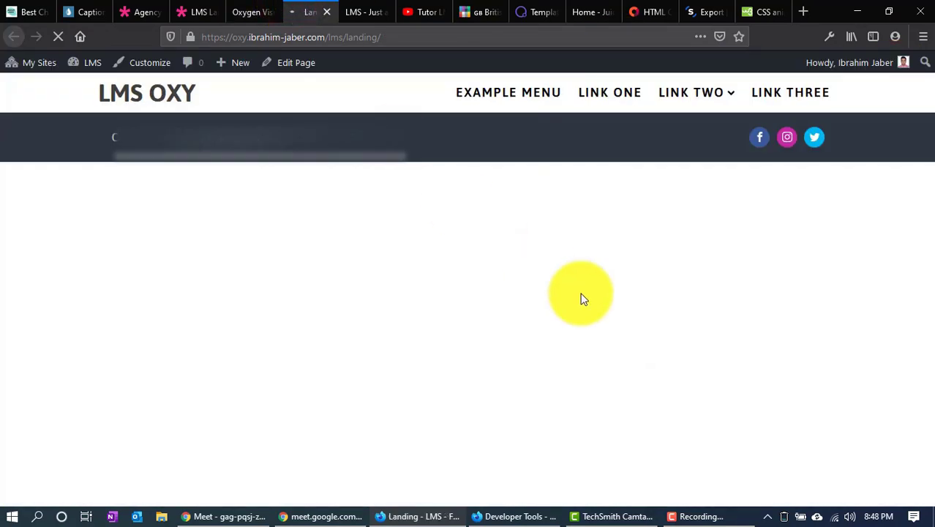
left_click(249, 11)
left_click(856, 79)
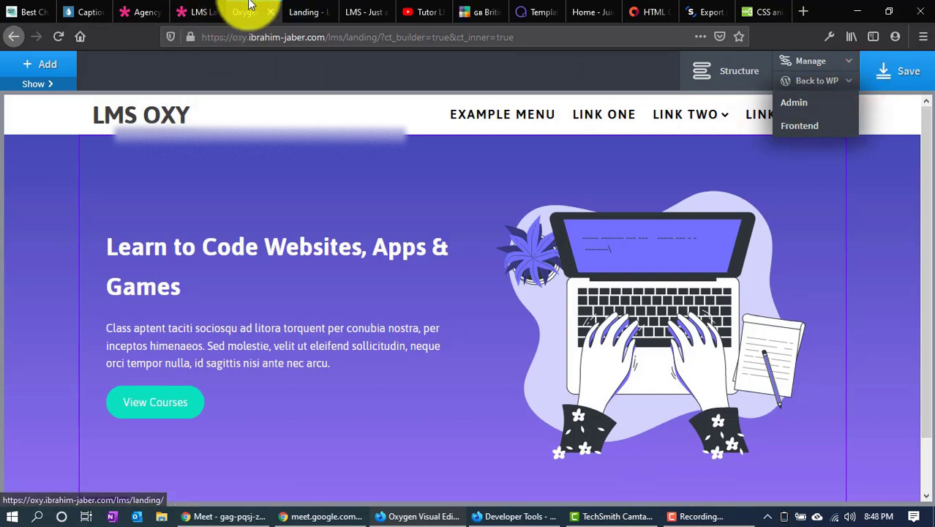
left_click(307, 12)
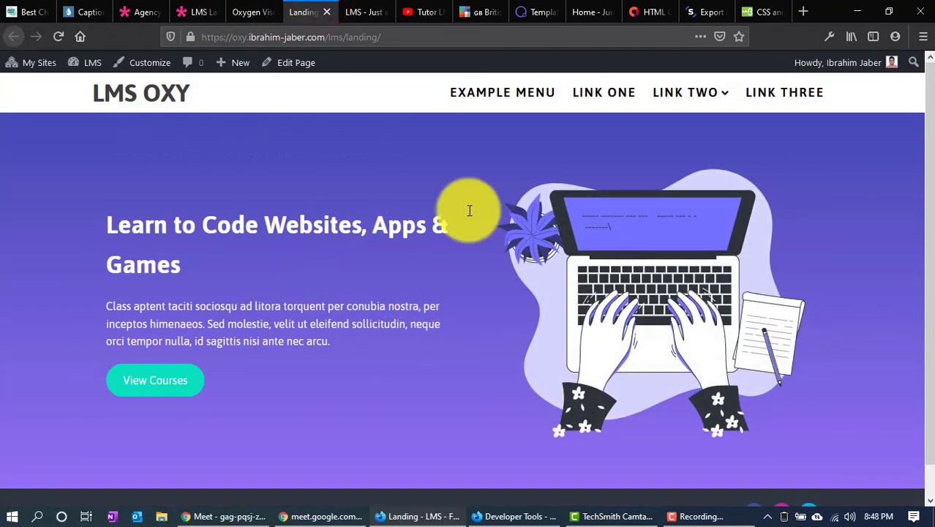
scroll(389, 276, "down", 2)
scroll(390, 276, "up", 2)
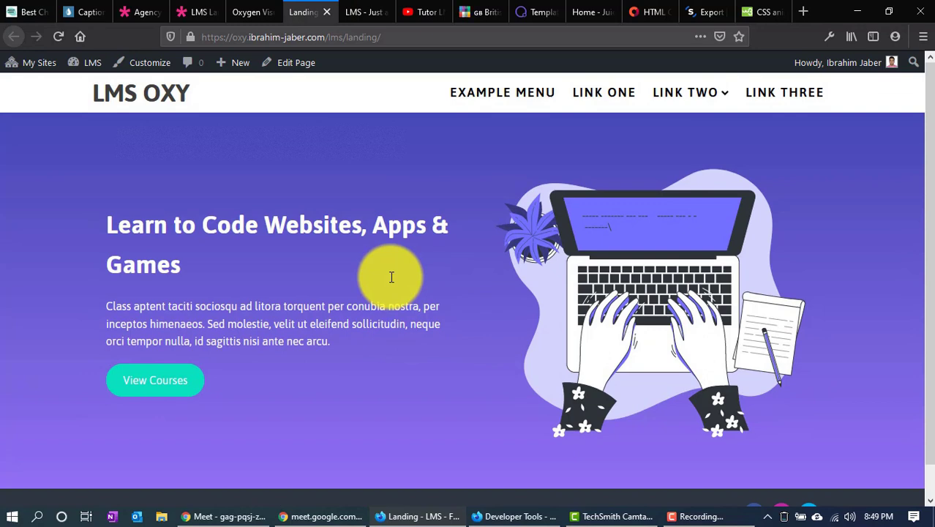
left_click(265, 10)
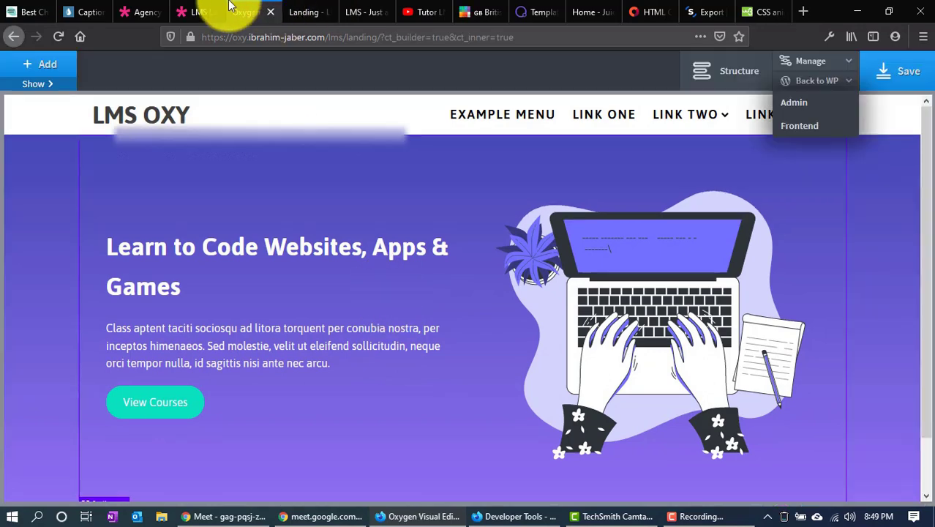
left_click(196, 12)
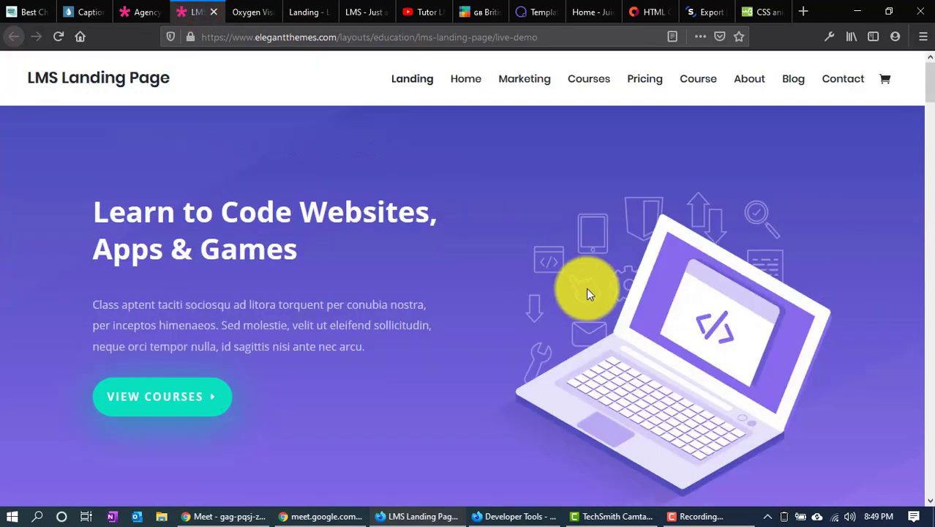
left_click(313, 11)
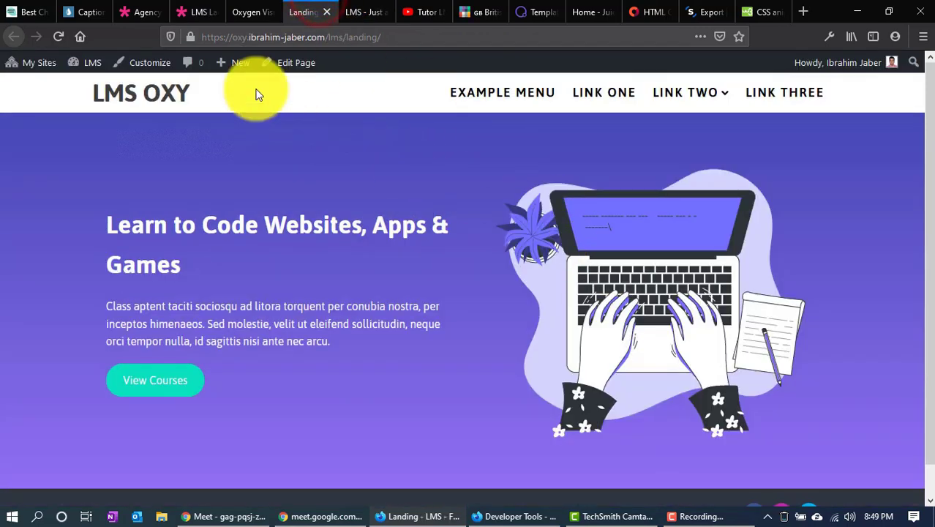
left_click(183, 11)
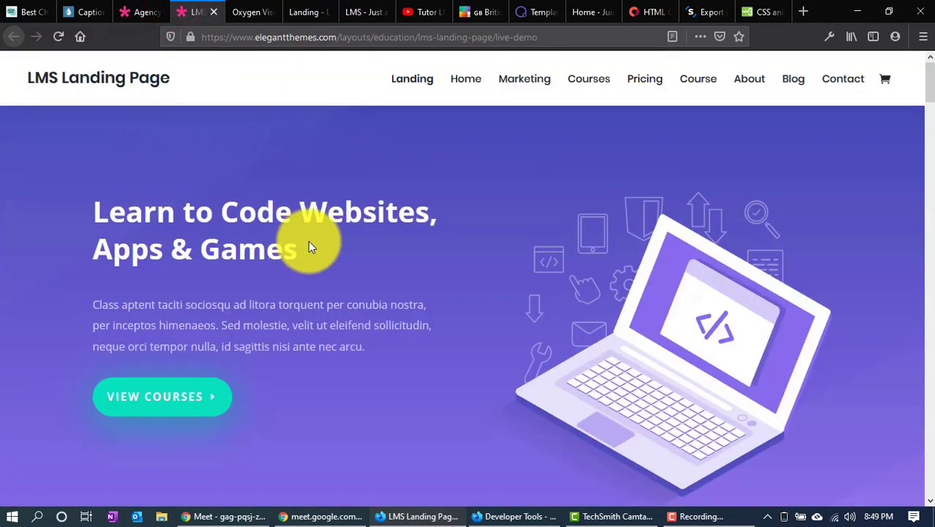
Look over the reference page's courses section and recheck the landing page's frontend and the Oxygen editor
scroll(308, 239, "down", 8)
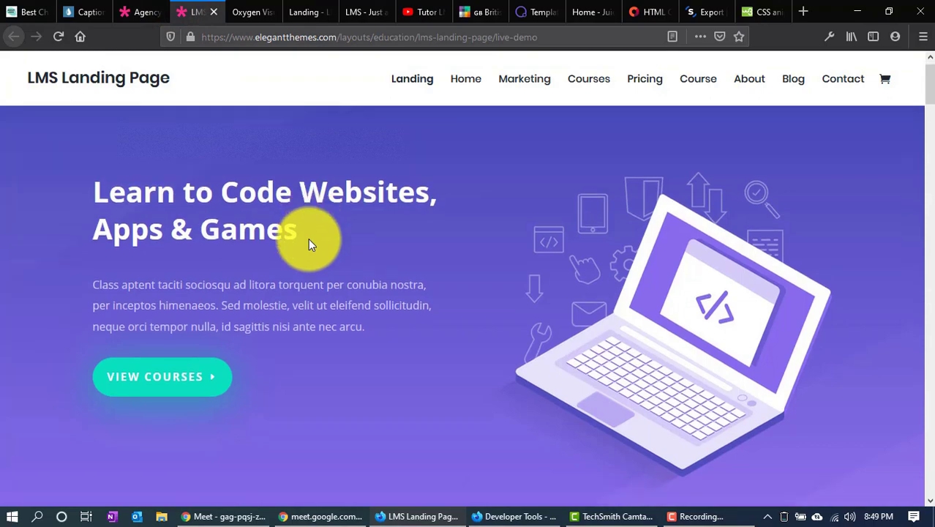
scroll(295, 329, "up", 1)
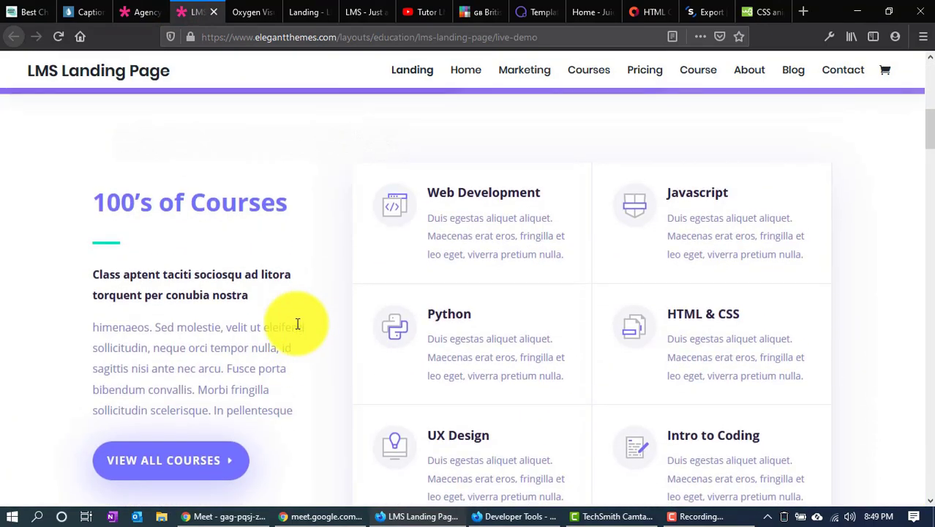
scroll(296, 329, "down", 4)
scroll(296, 324, "up", 5)
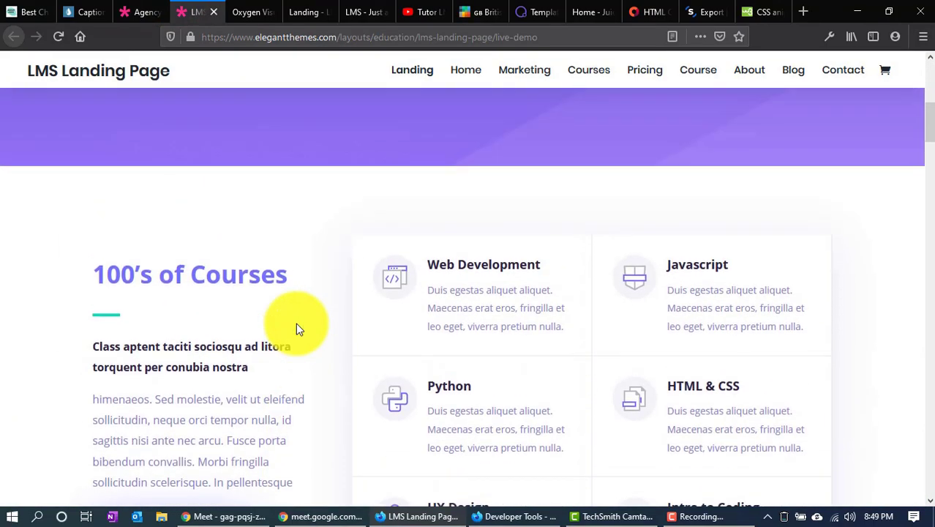
scroll(295, 324, "down", 2)
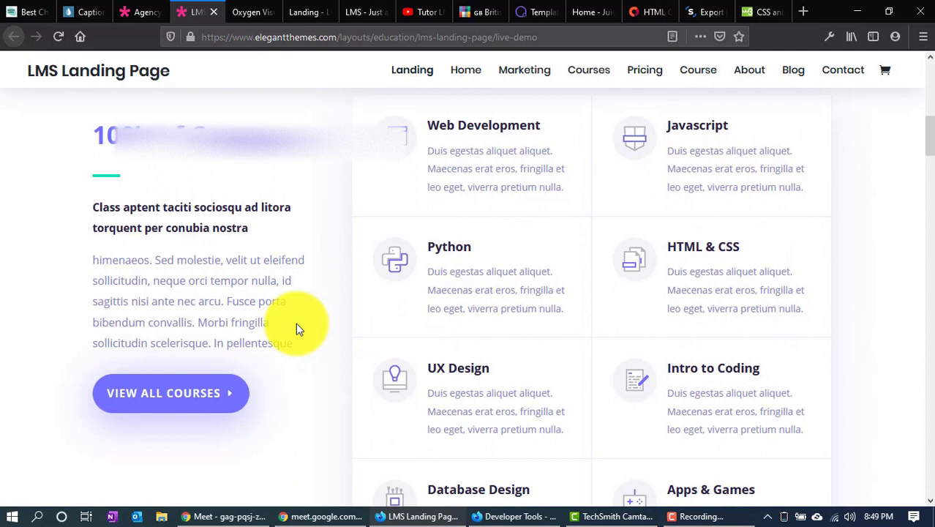
left_click(254, 11)
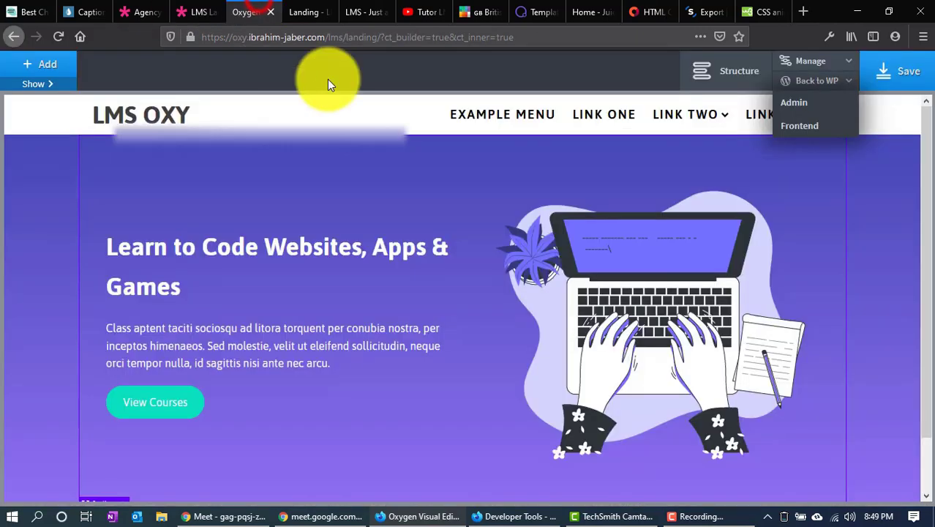
left_click(300, 10)
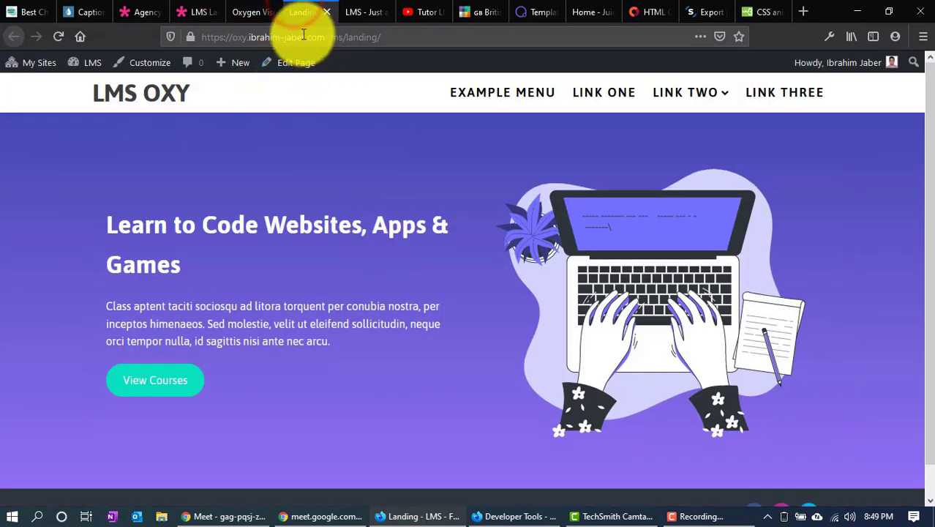
left_click(237, 8)
left_click(50, 84)
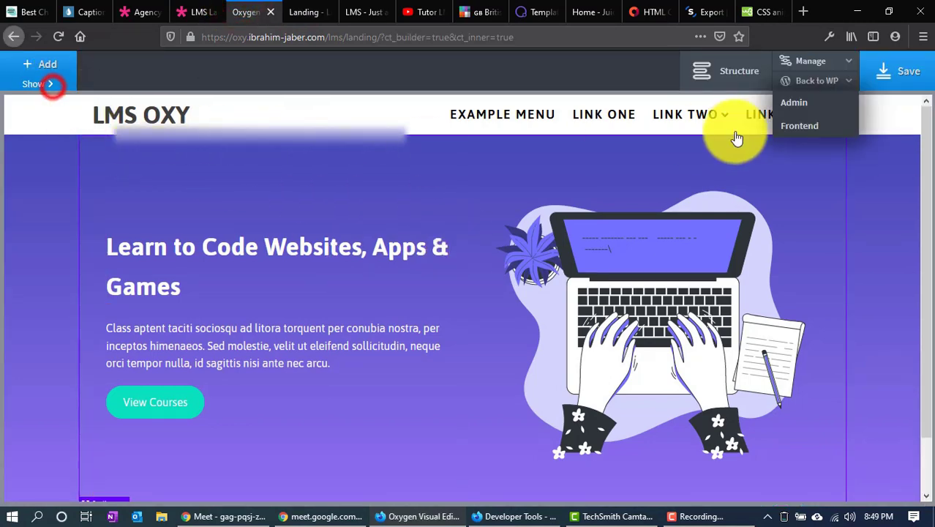
Examine the column layout of the reference page's courses section, comparing the introductory text block with the grid of course cards
left_click(195, 12)
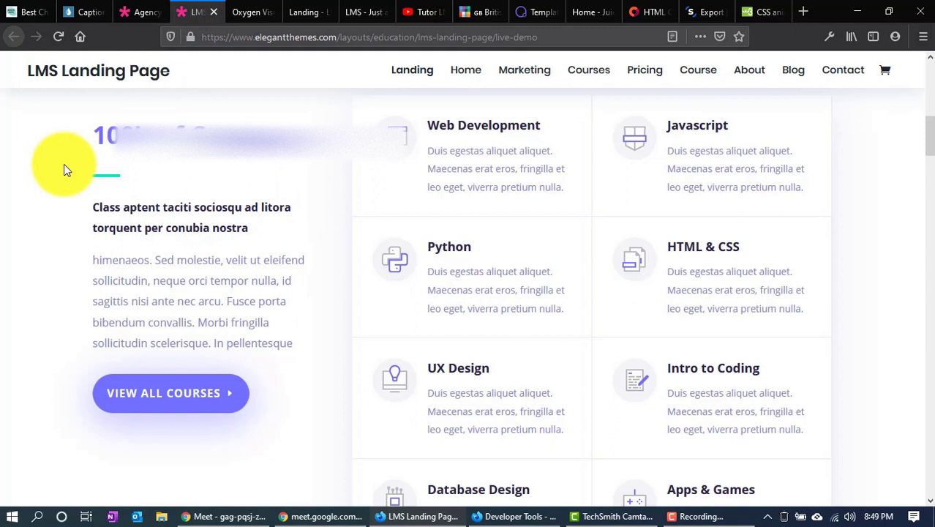
left_click(136, 144)
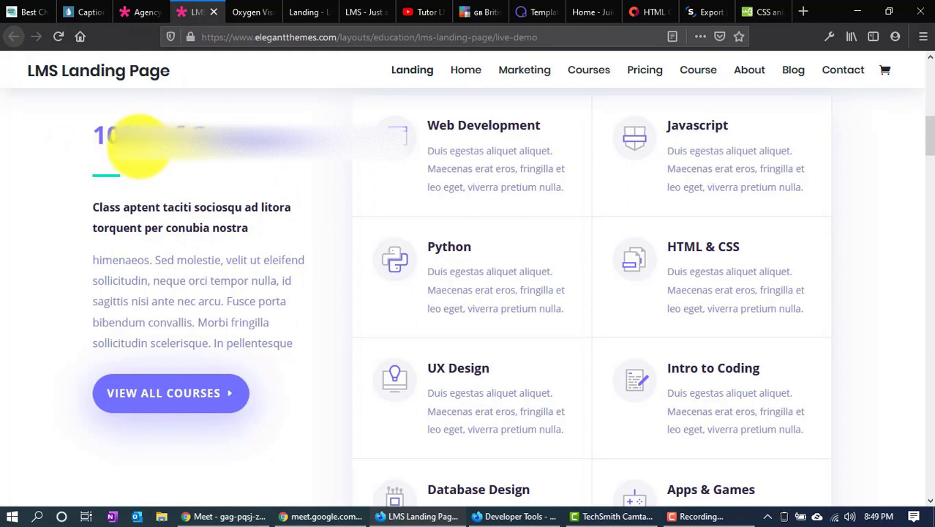
left_click(639, 182)
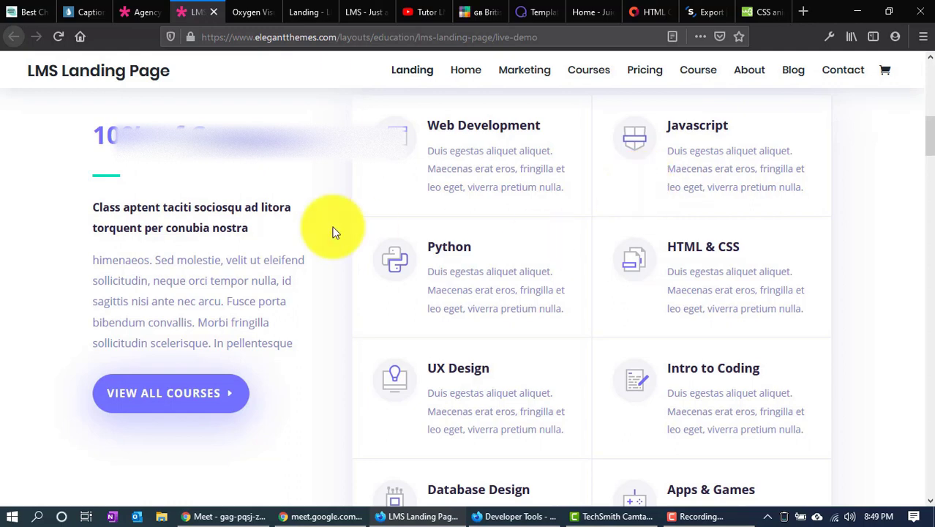
left_click_drag(74, 139, 121, 179)
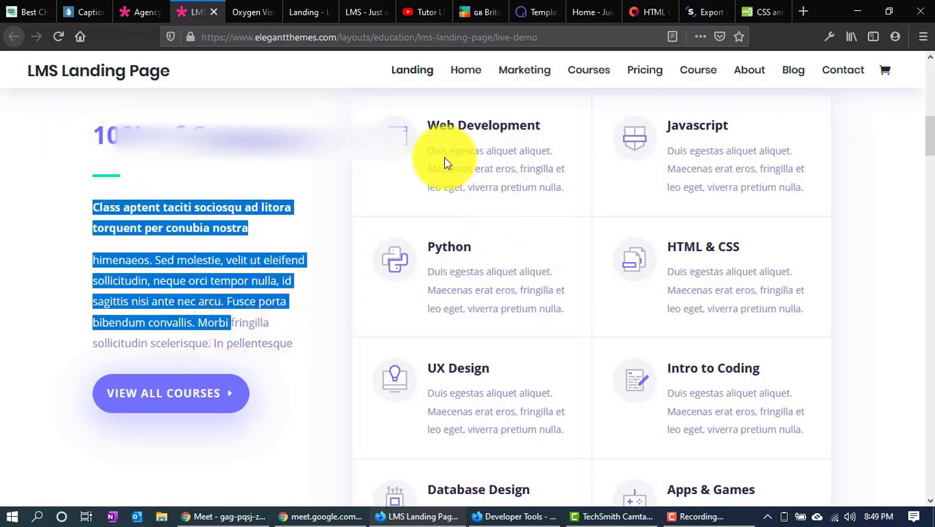
left_click_drag(443, 152, 758, 221)
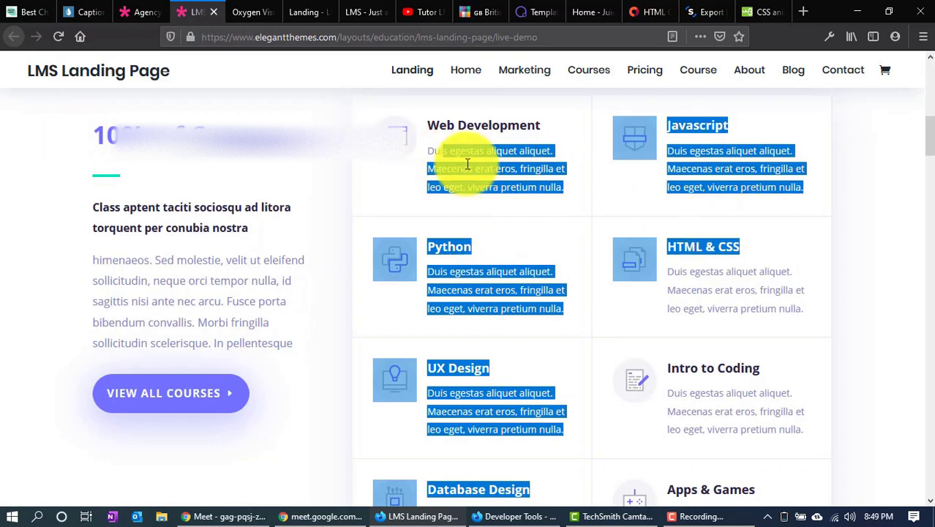
left_click(467, 164)
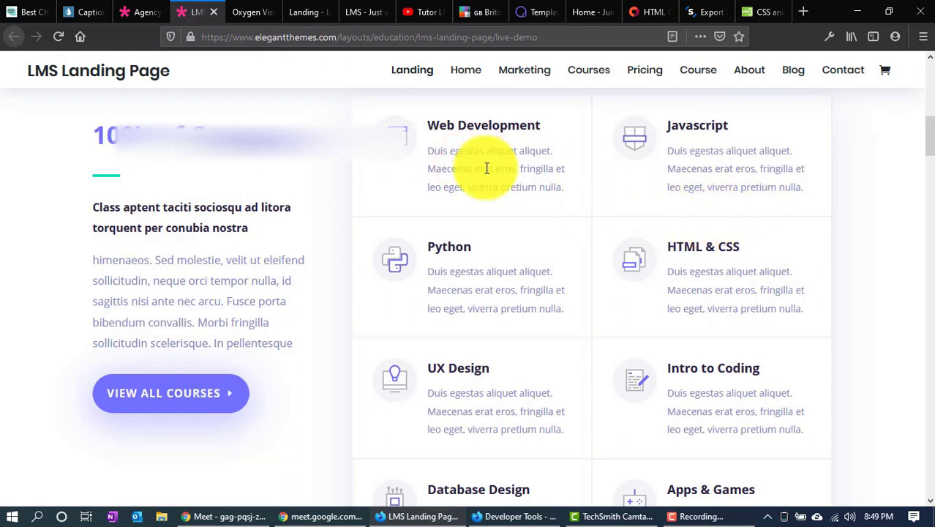
Inspect the introductory paragraph of the reference's courses section and switch the page to Responsive Design Mode
right_click(243, 265)
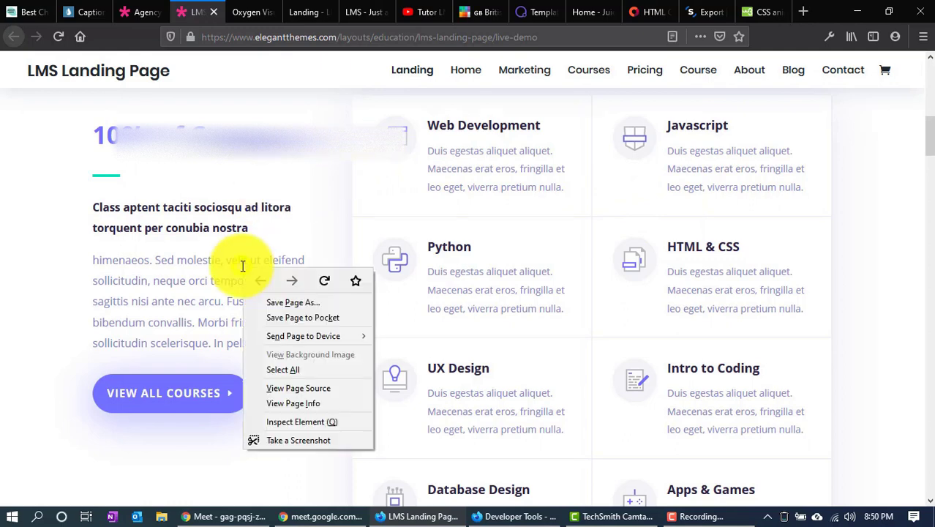
left_click(324, 424)
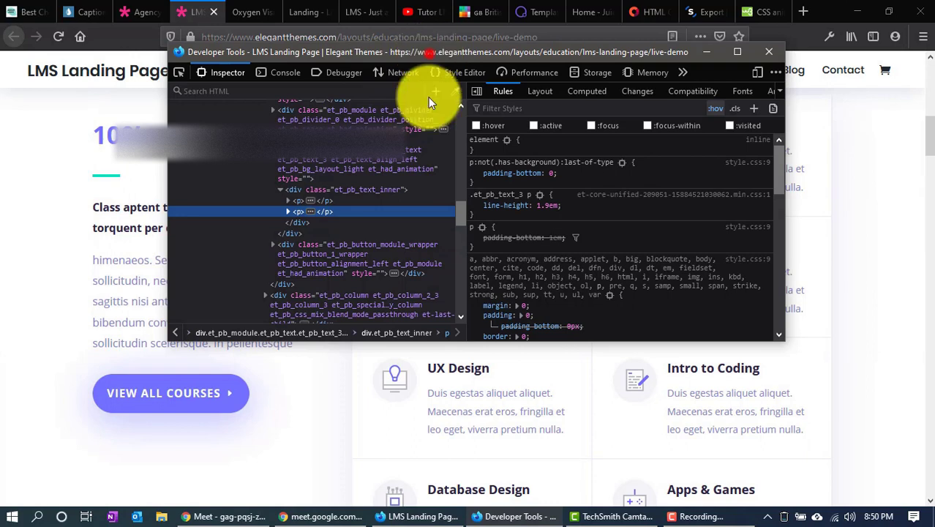
left_click_drag(428, 96, 455, 119)
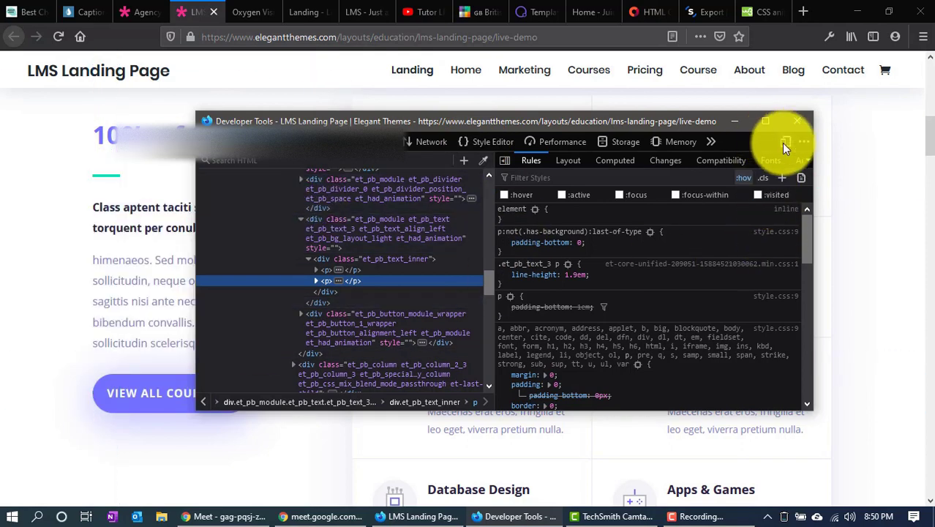
left_click(739, 177)
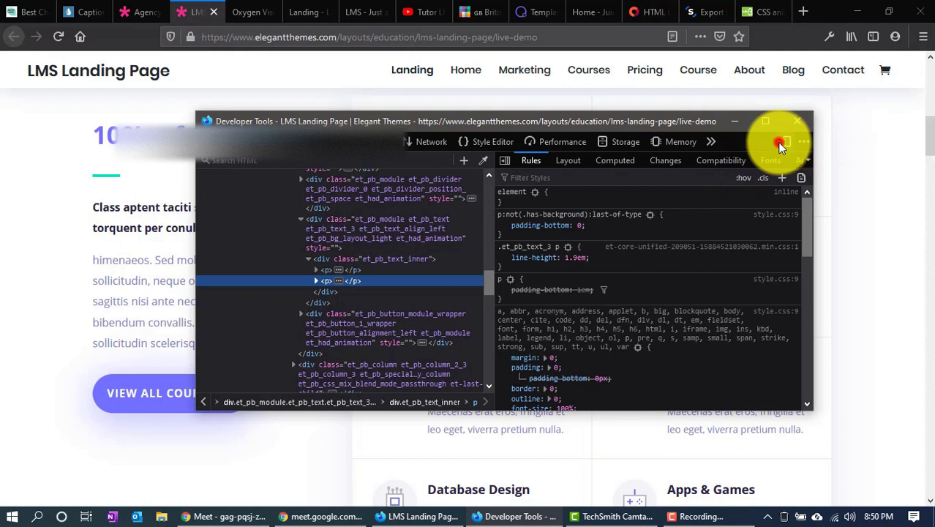
left_click(781, 144)
left_click(77, 163)
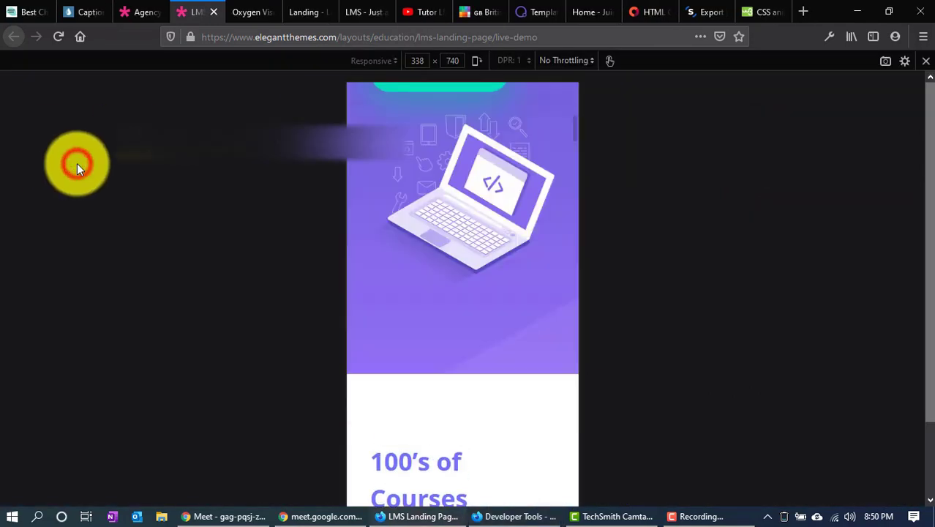
Set the responsive preview of the reference page to the Galaxy S9/S9+ Android 7.0 device
left_click(497, 517)
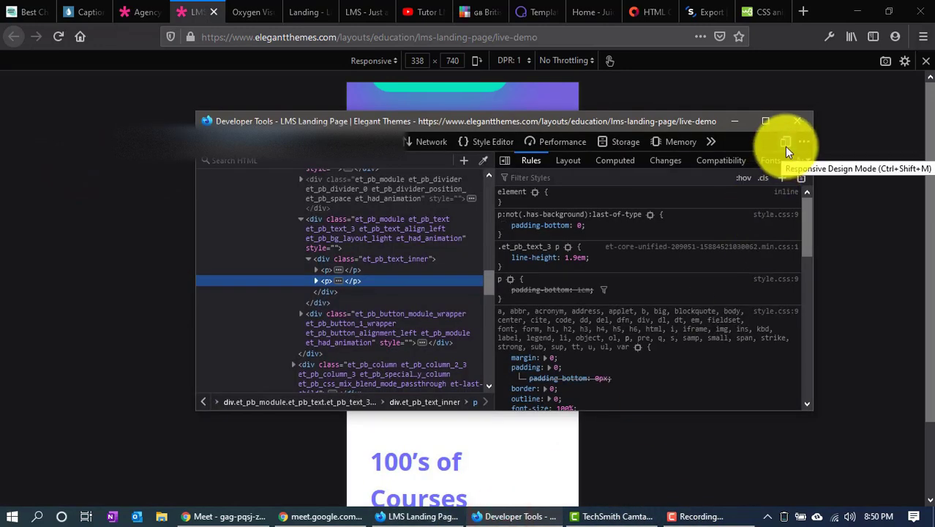
left_click(886, 146)
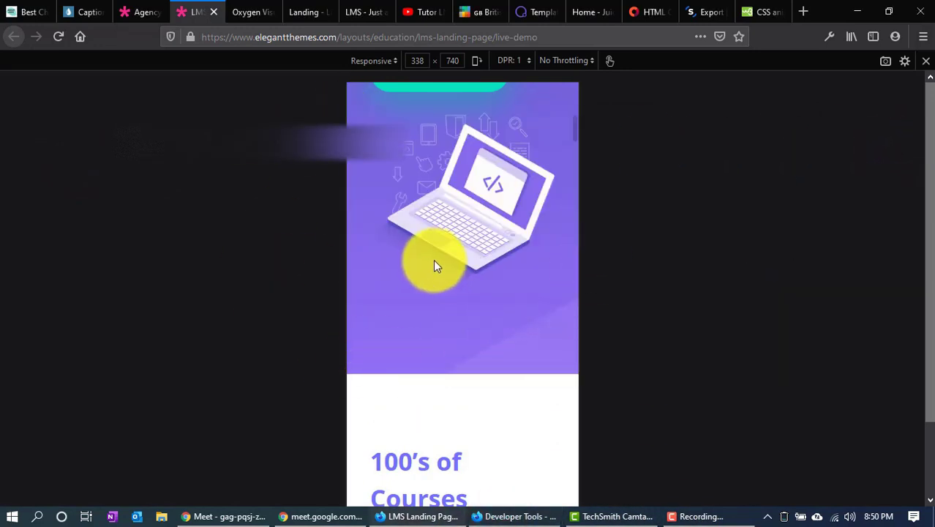
scroll(433, 266, "up", 3)
left_click(369, 62)
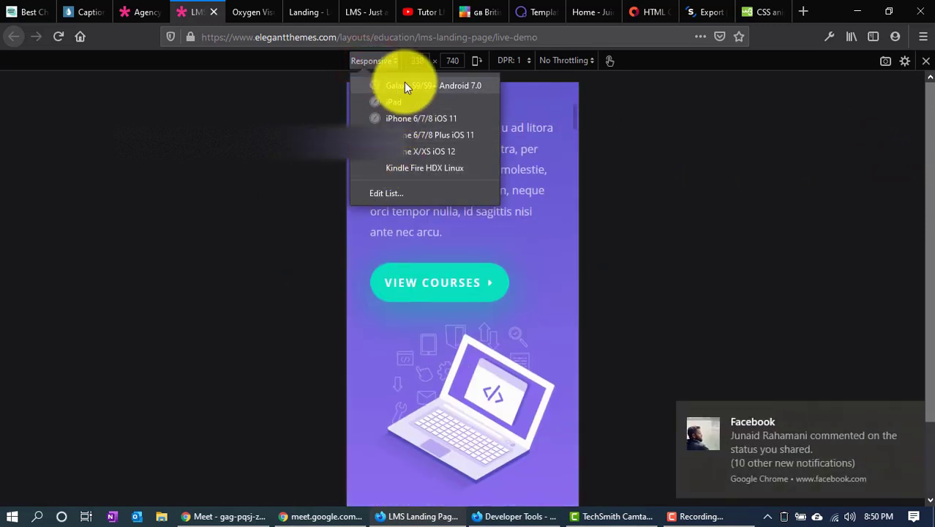
left_click(405, 86)
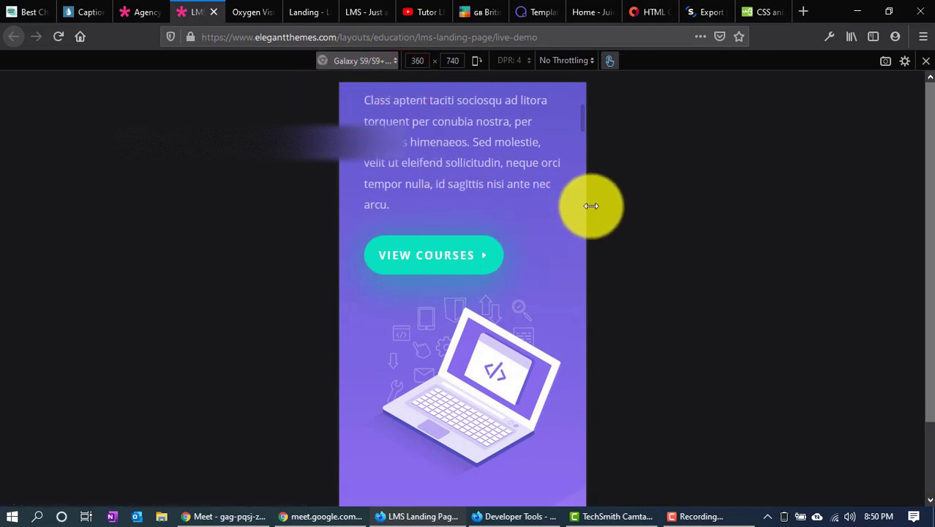
Try narrowing the responsive preview to 106 px wide and restore the Galaxy S9/S9+ Android 7.0 device
left_click_drag(587, 209, 501, 207)
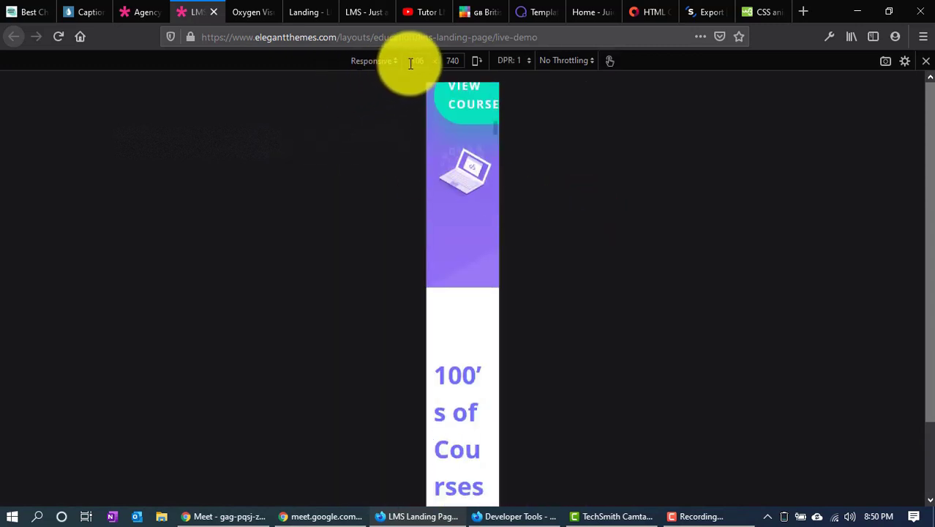
left_click(375, 61)
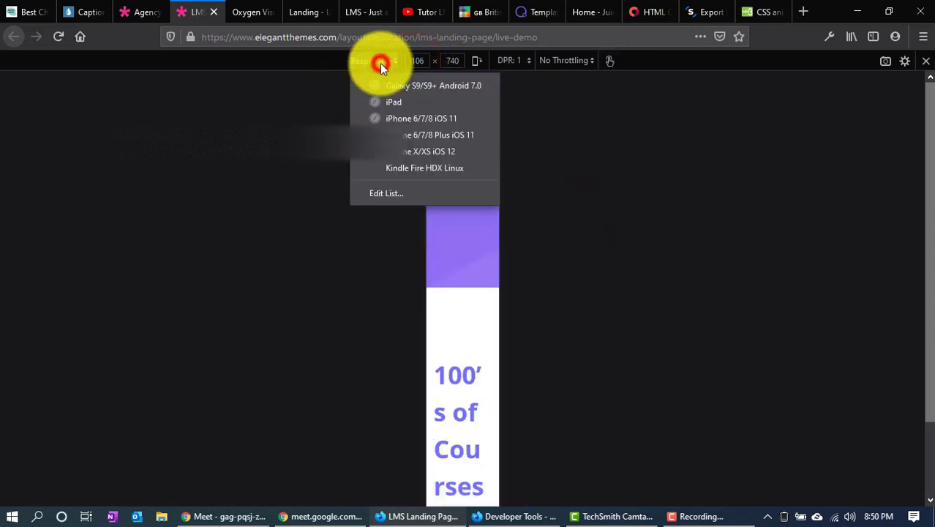
left_click(379, 86)
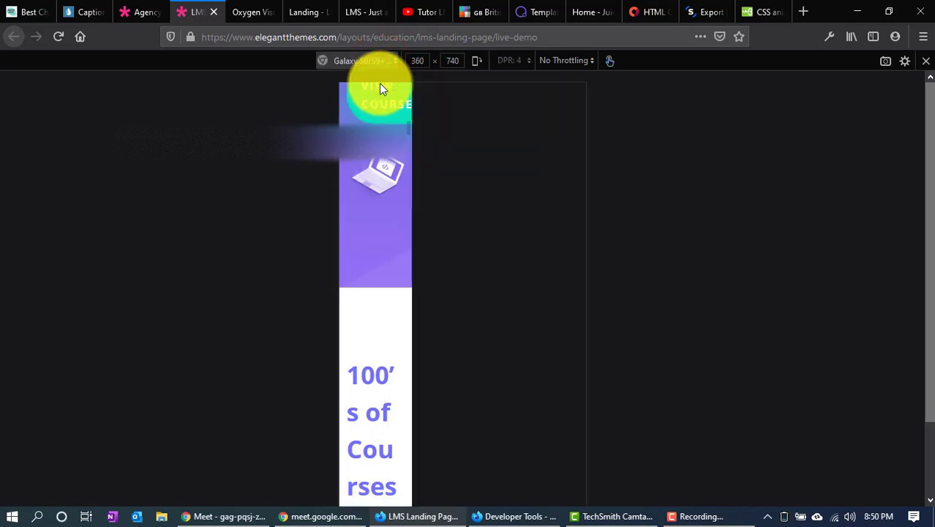
Compare the reference's courses section on the Kindle Fire HDX Linux, iPad and iPhone 6/7/8 iOS 11 previews, returning to Galaxy S9/S9+ Android 7.0
scroll(553, 232, "down", 5)
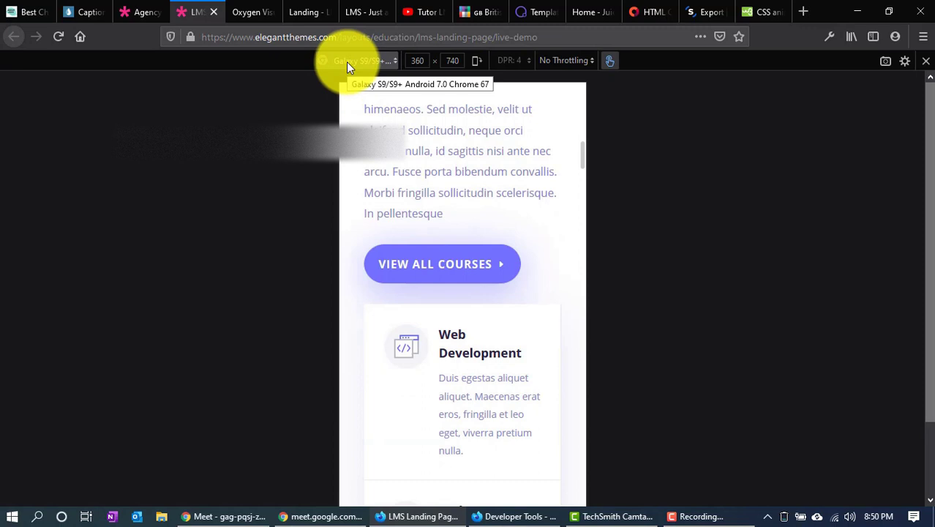
left_click(347, 62)
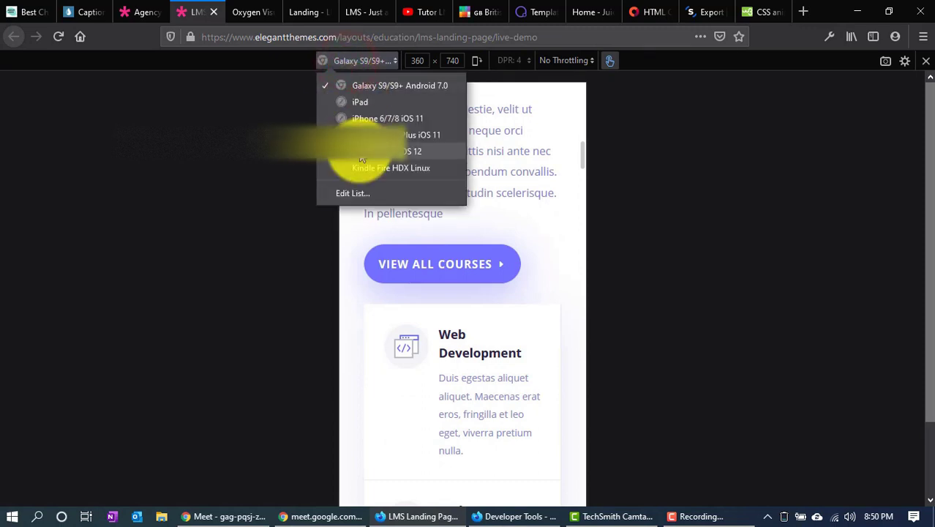
left_click(359, 167)
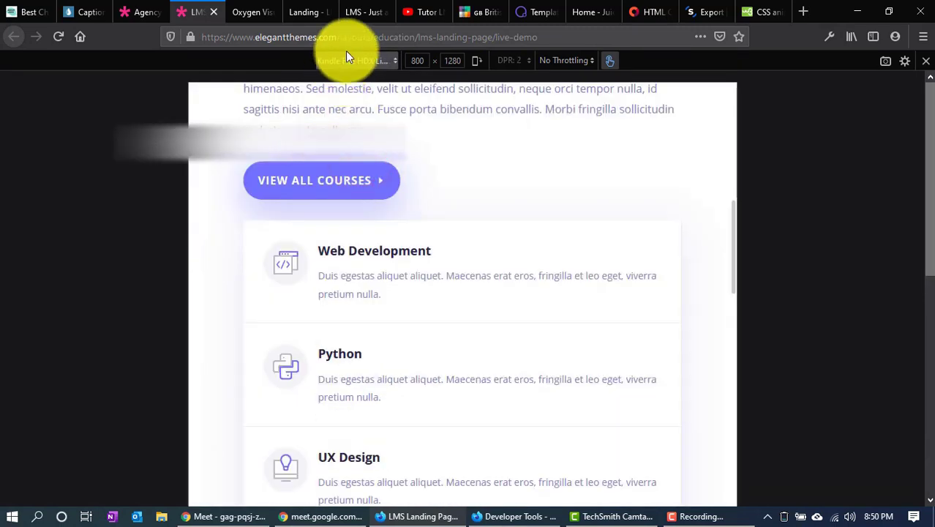
left_click(345, 50)
left_click(355, 98)
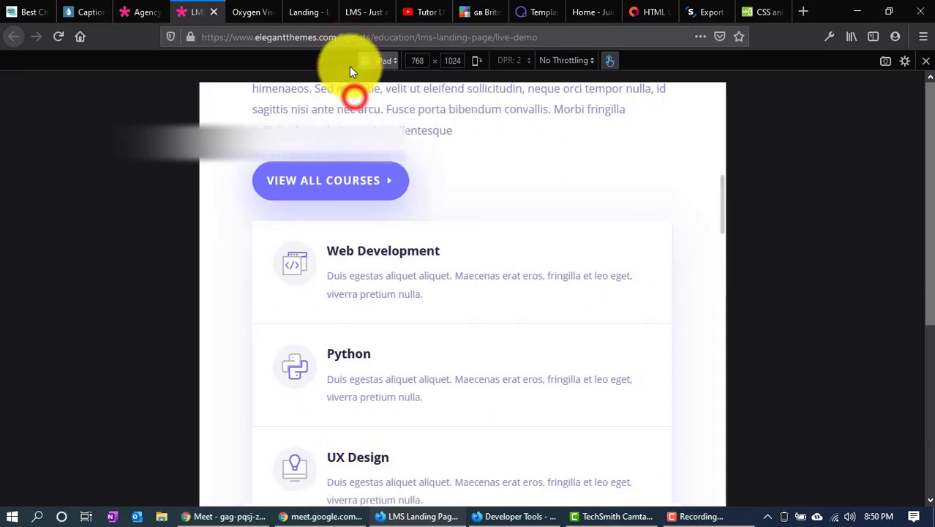
left_click(374, 61)
left_click(425, 124)
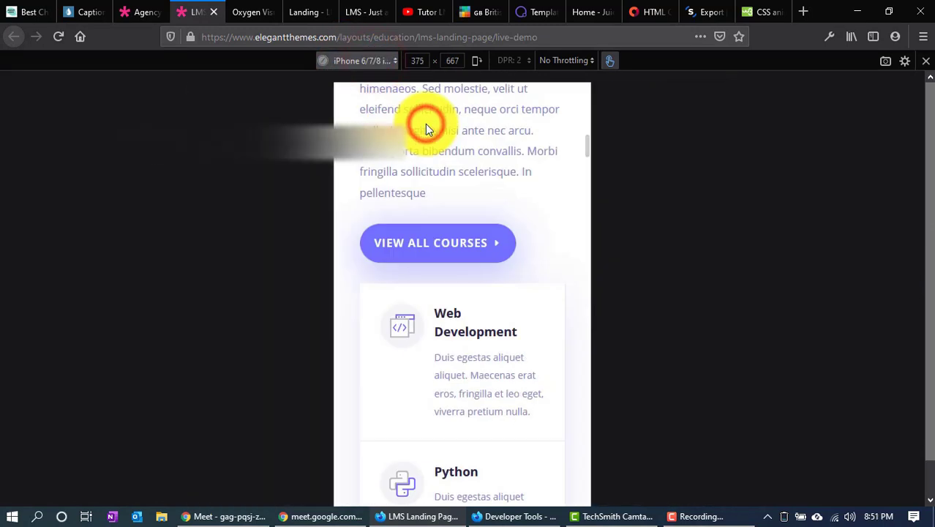
left_click(342, 64)
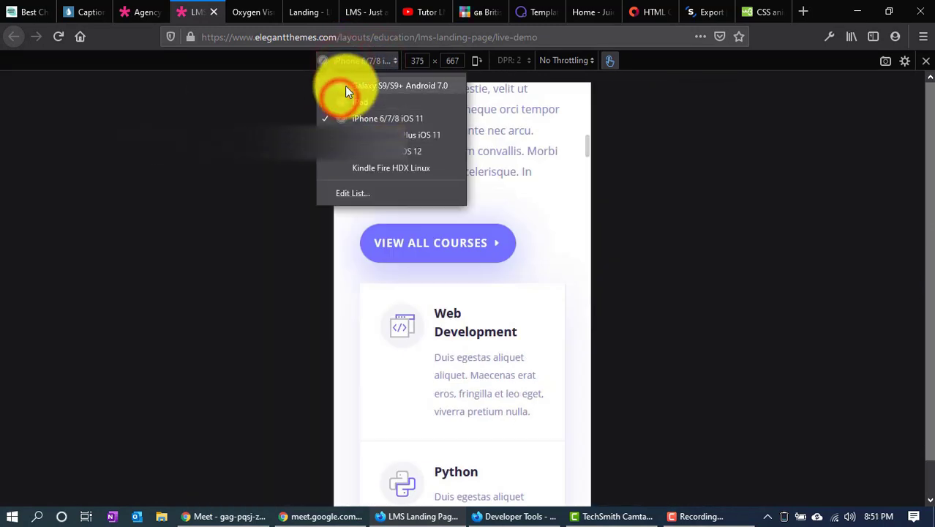
left_click(344, 86)
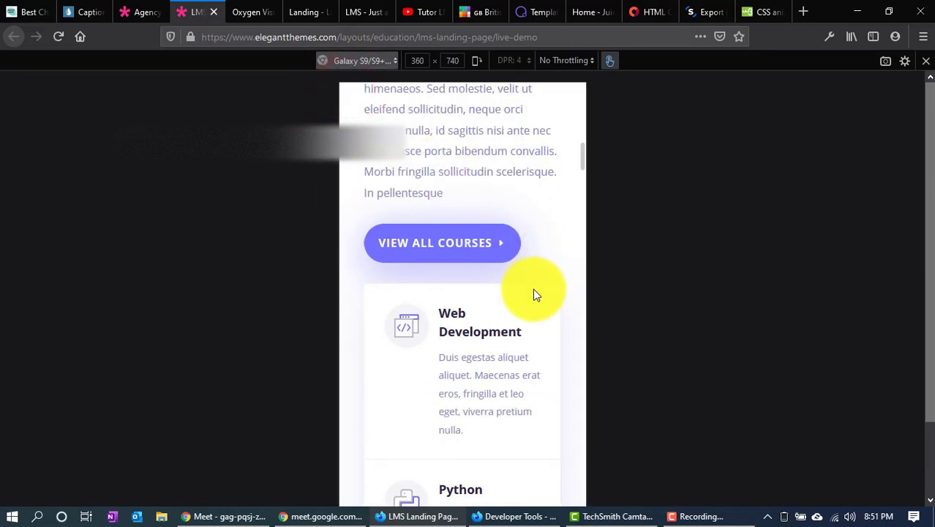
Examine how the introductory text, button and course cards stack in the reference's courses section on the phone preview
scroll(533, 288, "down", 1)
scroll(532, 287, "down", 3)
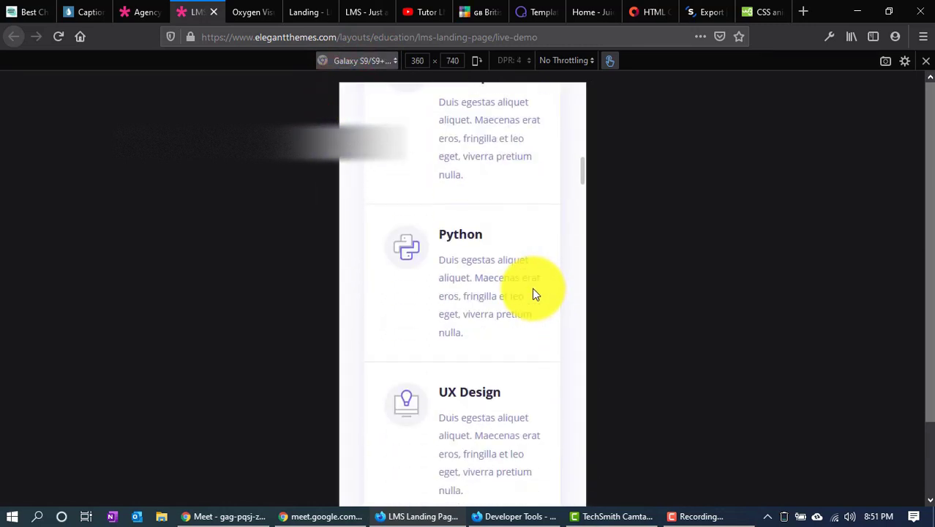
scroll(532, 287, "up", 6)
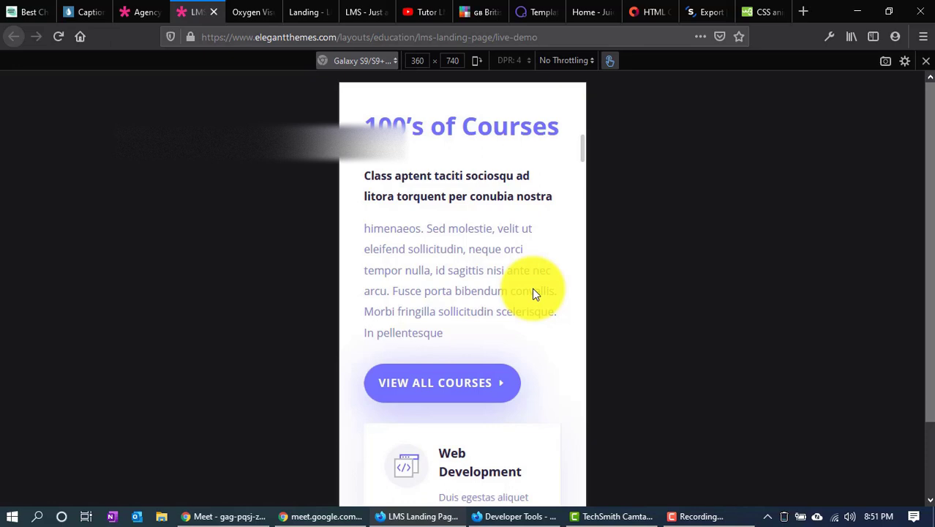
scroll(532, 292, "down", 6)
scroll(432, 192, "up", 3)
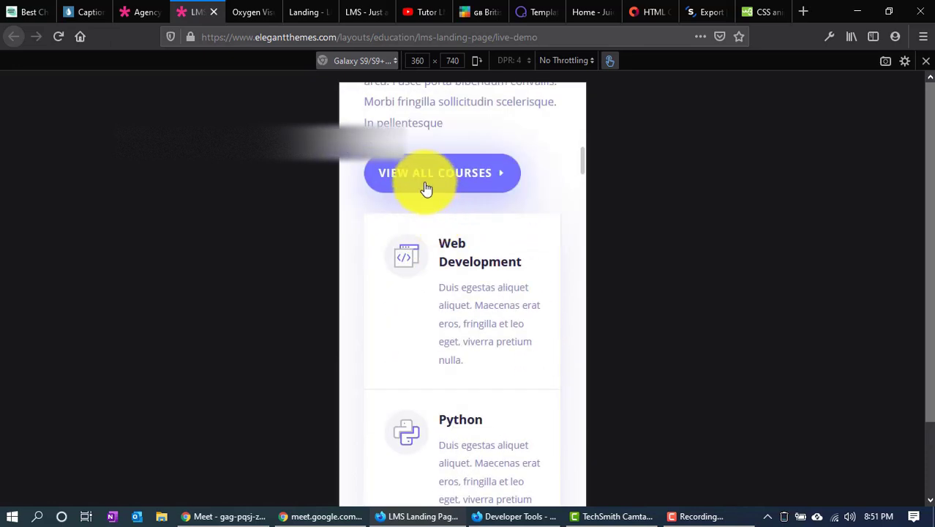
scroll(426, 188, "up", 4)
left_click(370, 196)
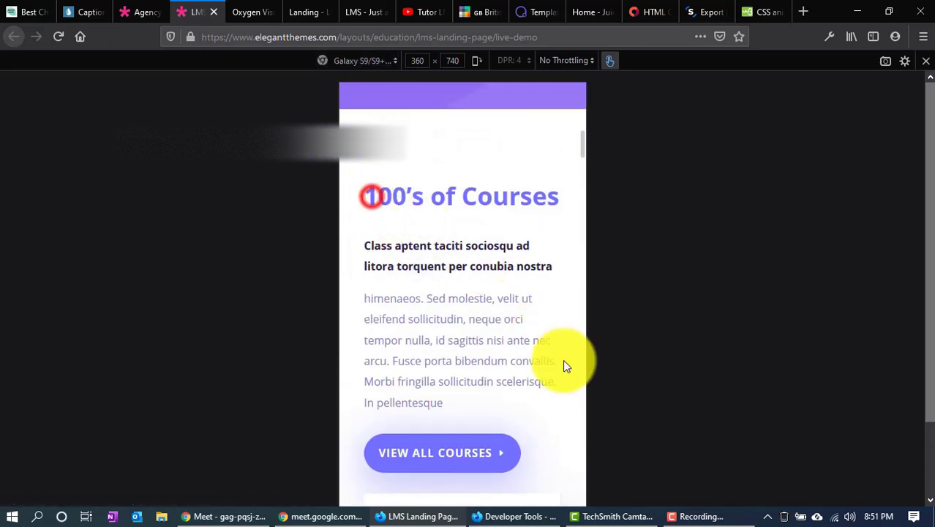
left_click(523, 366)
scroll(525, 366, "down", 3)
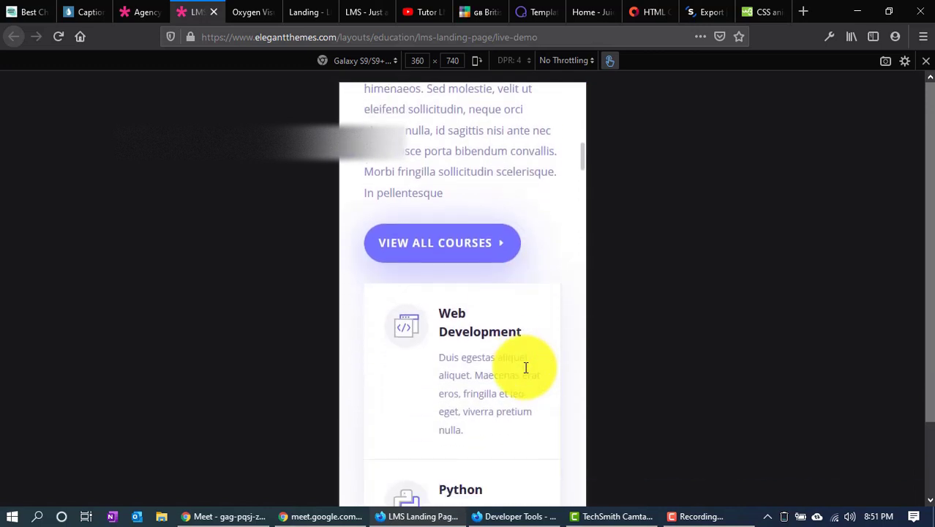
scroll(444, 330, "down", 5)
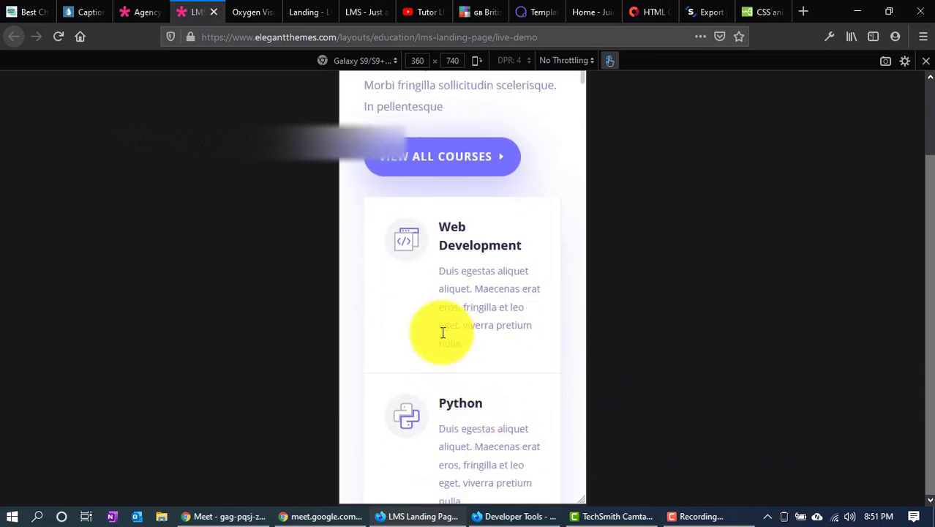
scroll(443, 329, "up", 1)
scroll(443, 335, "up", 4)
scroll(443, 334, "down", 12)
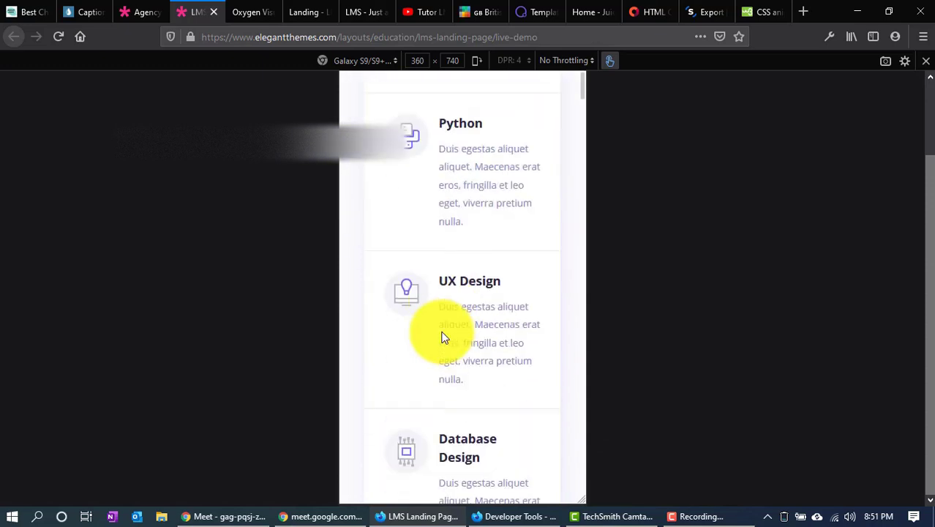
scroll(443, 332, "down", 5)
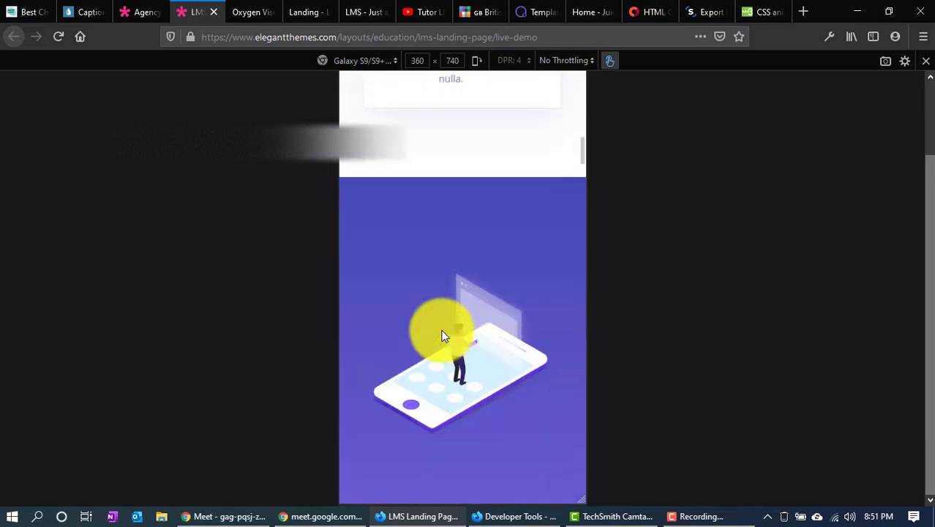
scroll(443, 332, "up", 9)
scroll(443, 330, "up", 10)
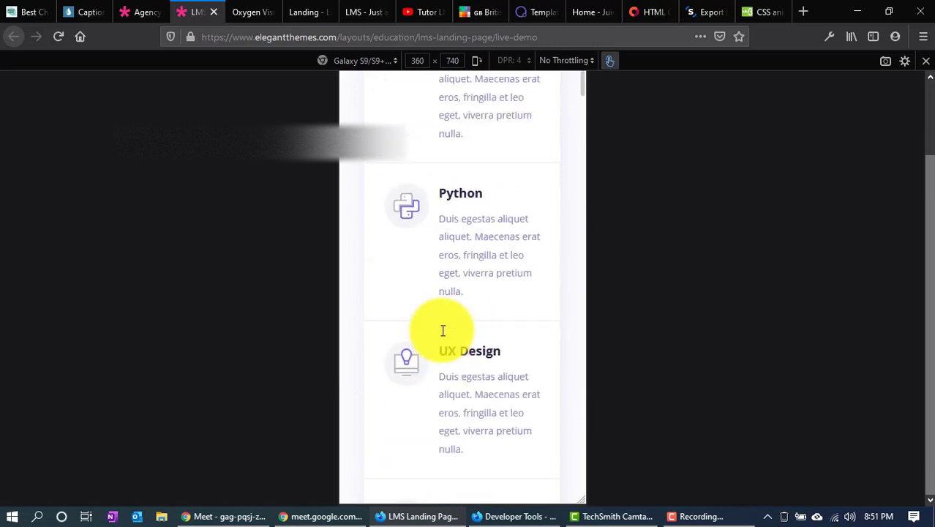
Switch to the Oxygen builder and add a new section between the hero and the footer
left_click(243, 8)
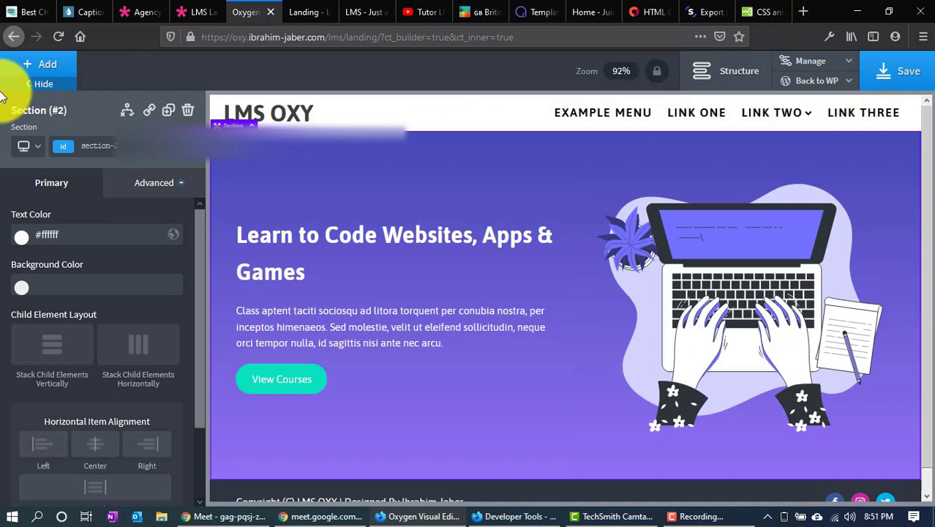
left_click(17, 64)
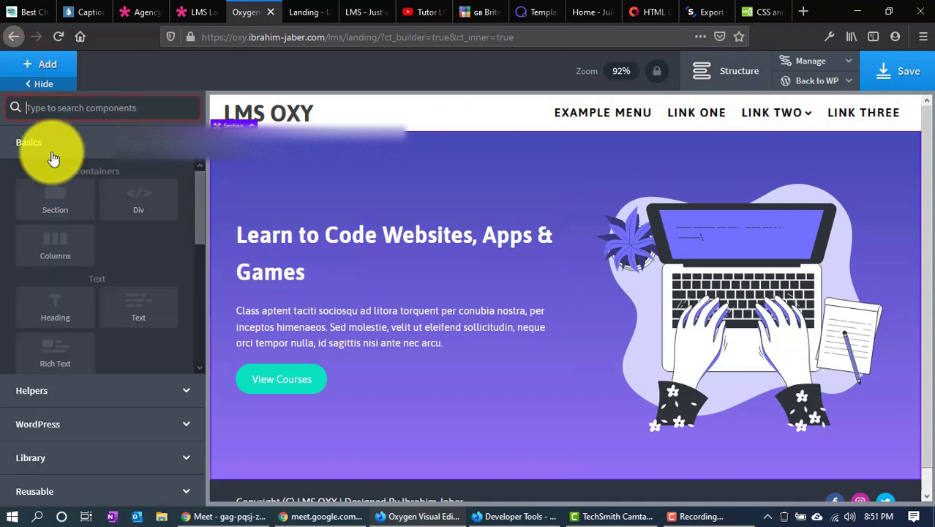
left_click(22, 196)
scroll(498, 252, "down", 2)
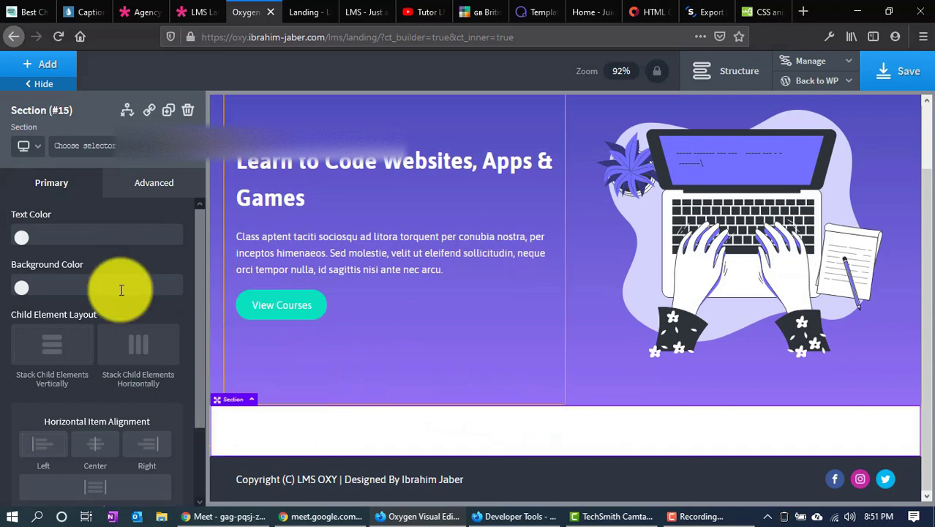
Add a Columns element with the 40 60 layout to the new section and select its narrower column
left_click(45, 73)
left_click(45, 245)
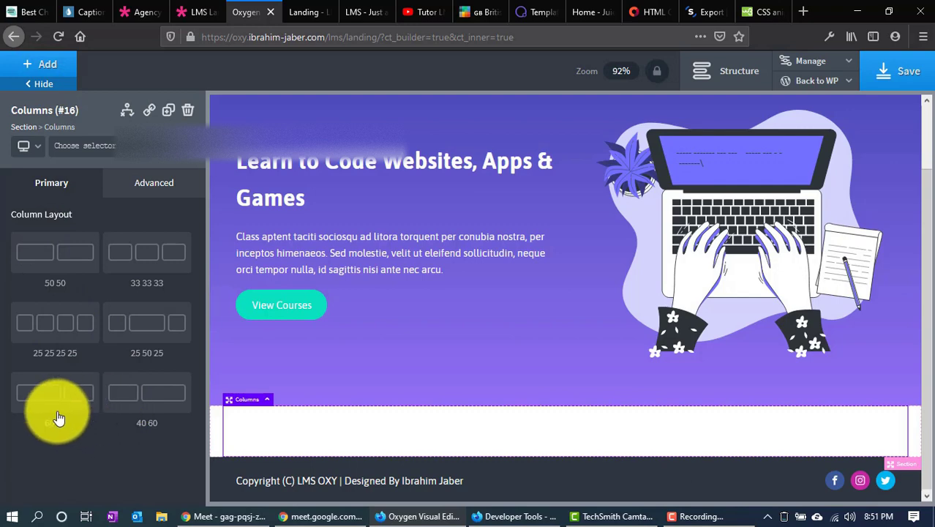
left_click(123, 402)
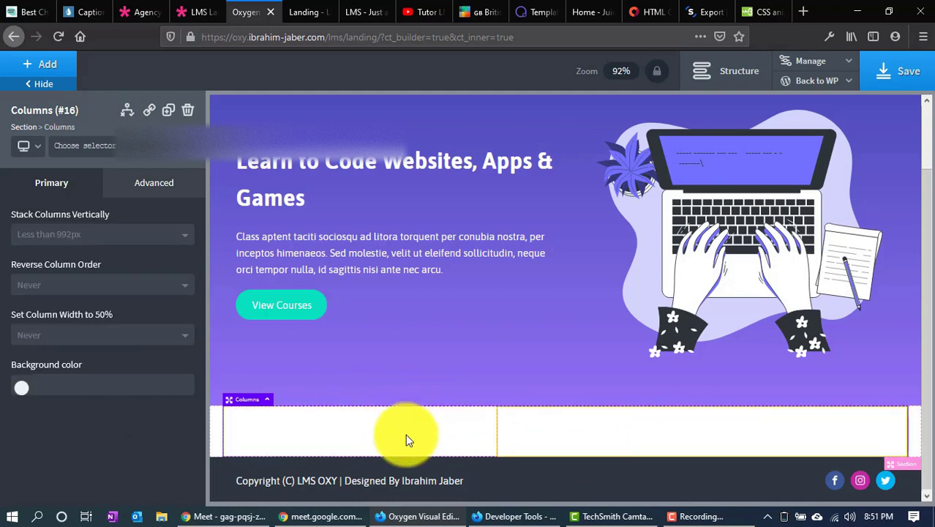
left_click(334, 435)
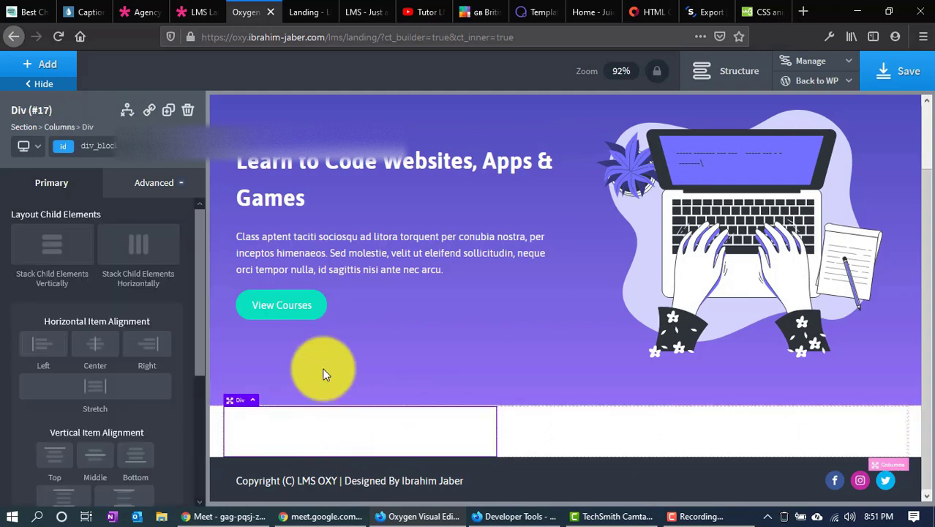
Close the responsive preview of the reference page and examine the heading, bold lead text and paragraph beside the course cards
left_click(193, 9)
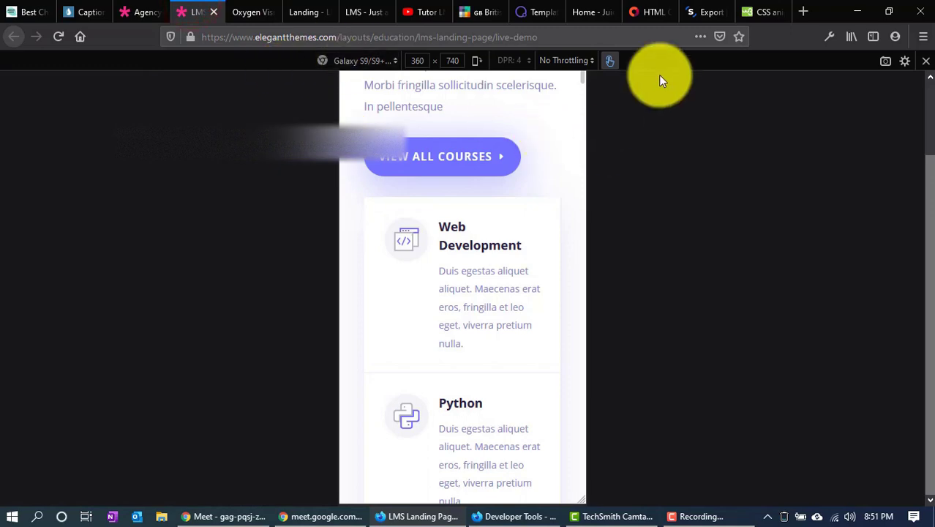
left_click(925, 62)
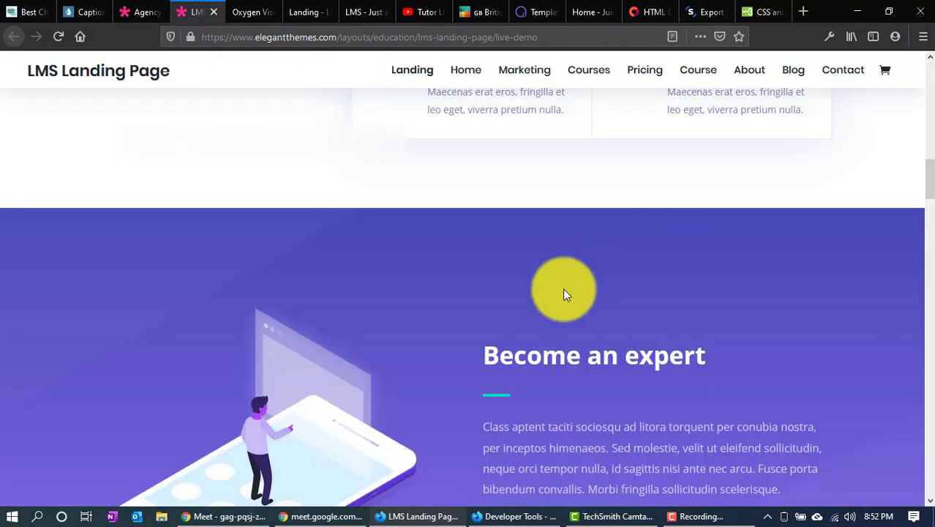
scroll(563, 287, "up", 5)
scroll(136, 207, "up", 1)
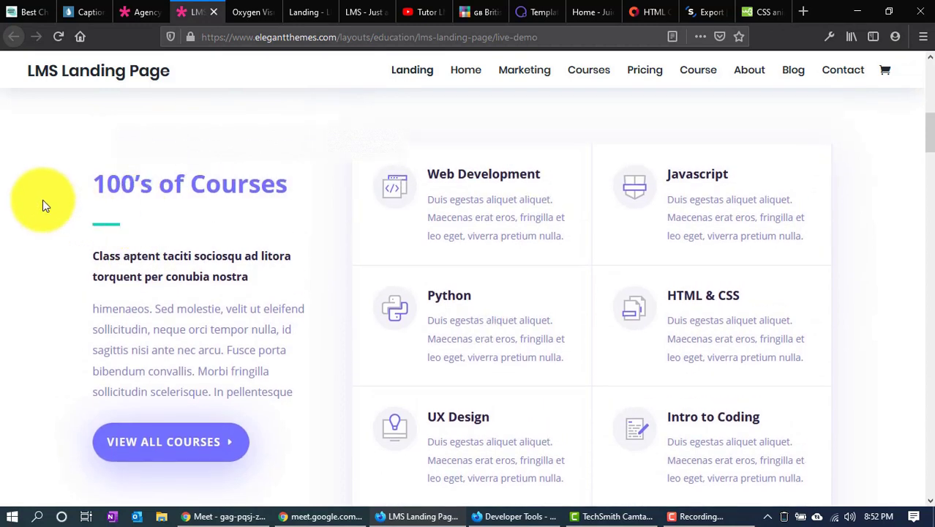
mouse_move(86, 185)
left_mouse_down()
mouse_move(303, 191)
mouse_move(95, 183)
left_mouse_up()
left_click(246, 183)
left_click(95, 184)
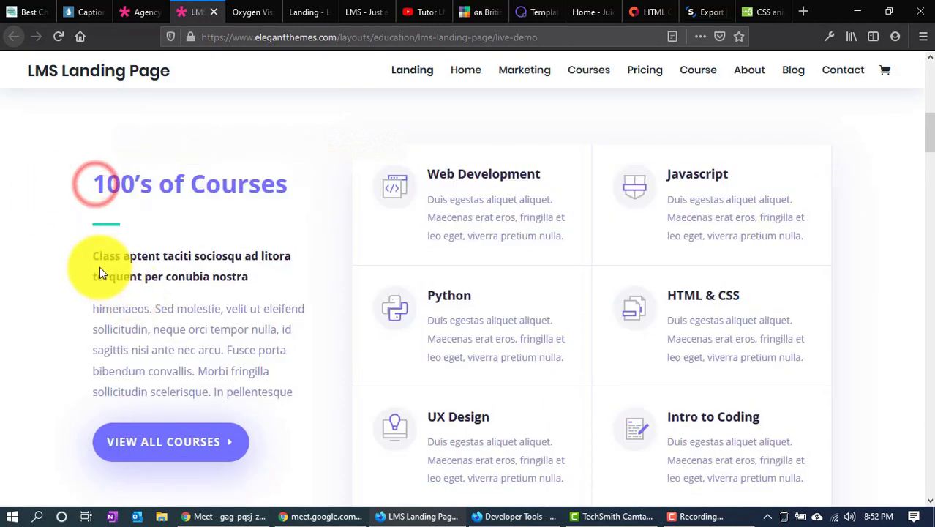
left_click_drag(90, 250, 127, 260)
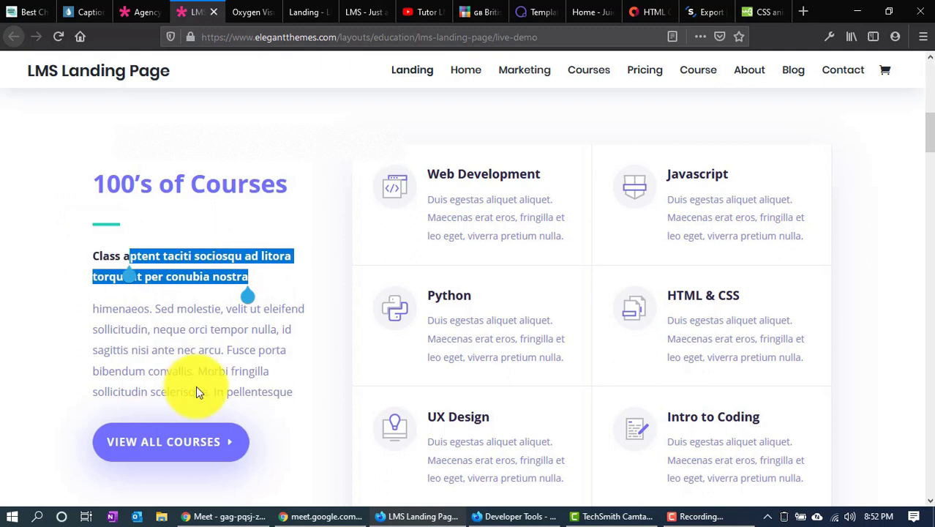
left_click_drag(125, 309, 285, 401)
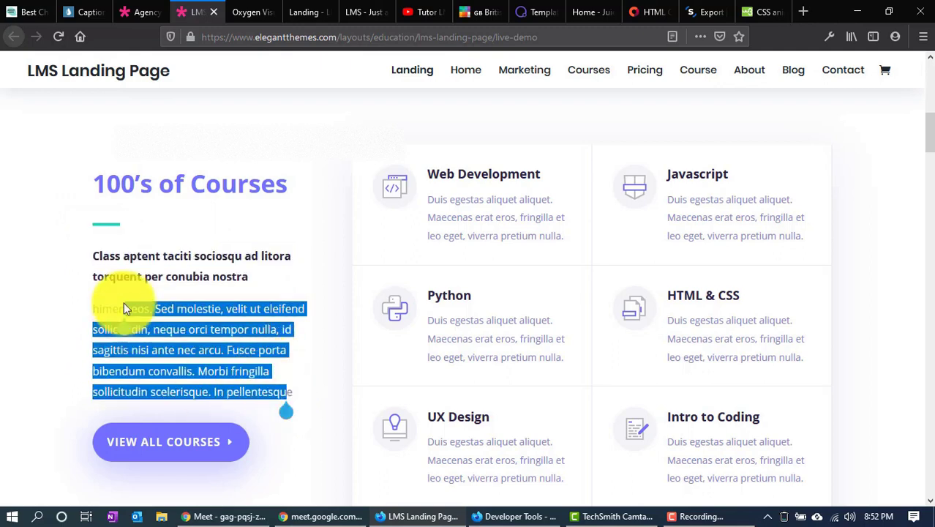
left_click_drag(95, 255, 220, 270)
Back in the Oxygen builder, add a heading and two text elements to the narrower column
left_click(249, 9)
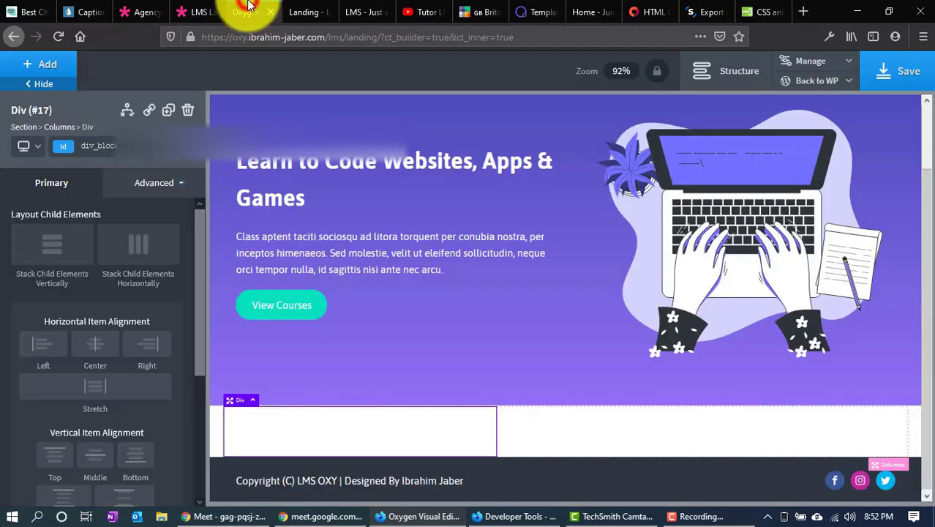
left_click(45, 64)
left_click(59, 300)
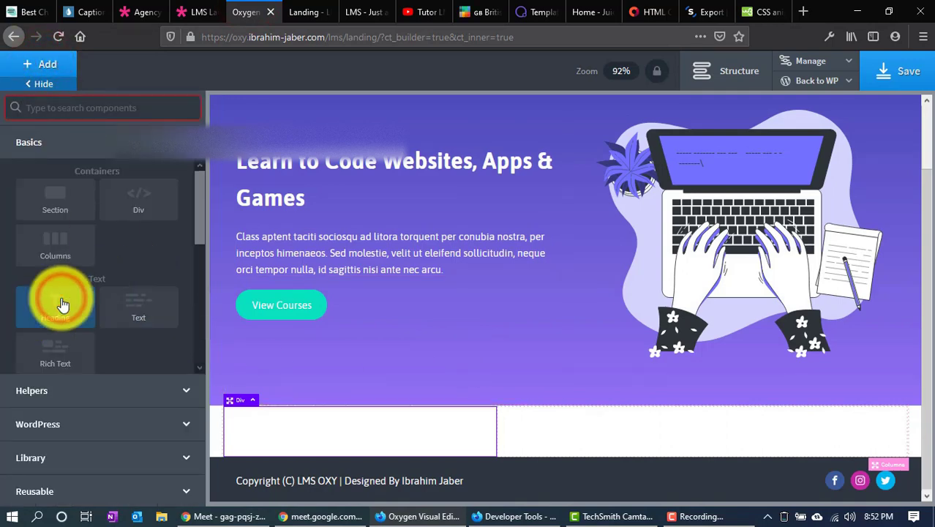
left_click(41, 68)
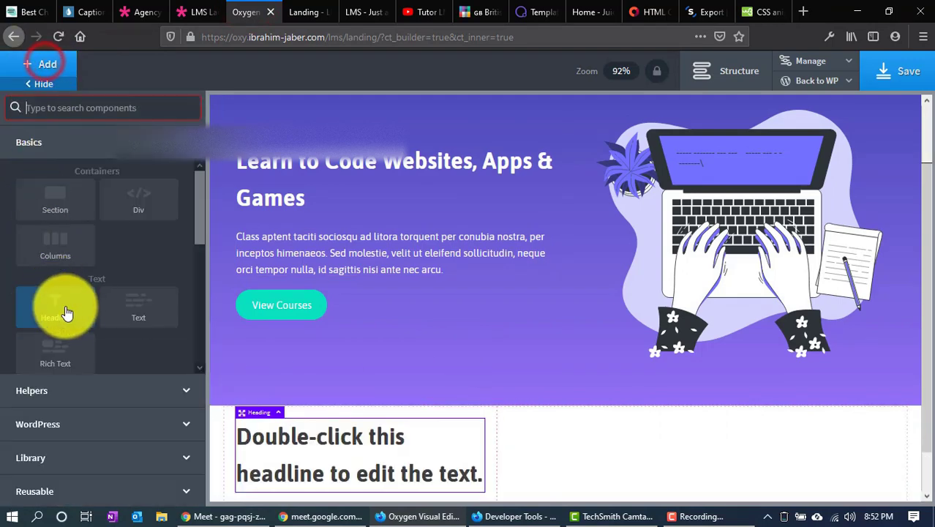
left_click(103, 305)
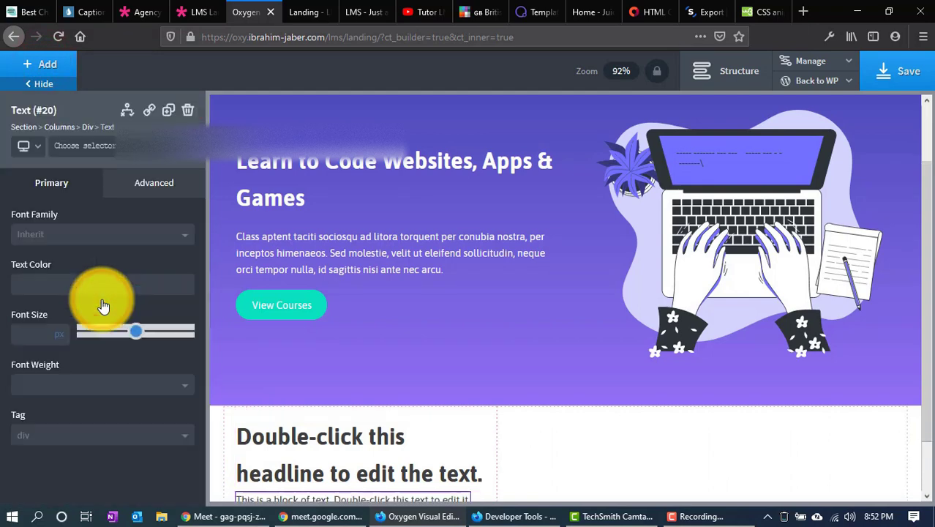
left_click(36, 64)
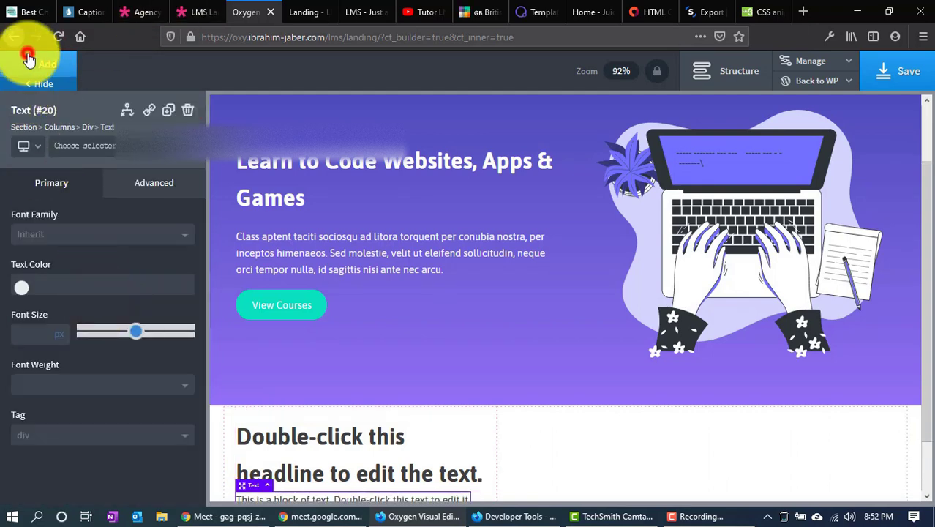
left_click(148, 306)
Return to the reference page and recheck the bold lead text and the paragraph beneath the "100's of Courses" heading
left_click(192, 11)
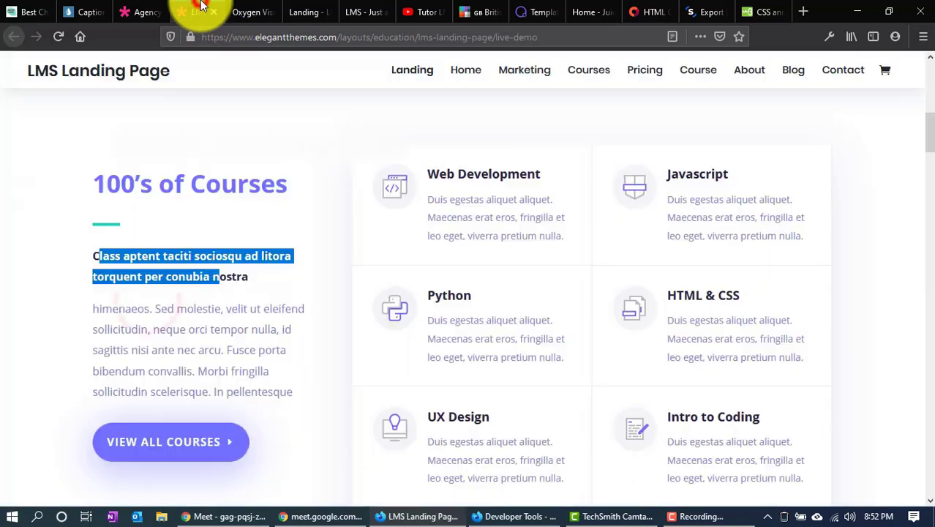
left_click(123, 271)
left_click(177, 293)
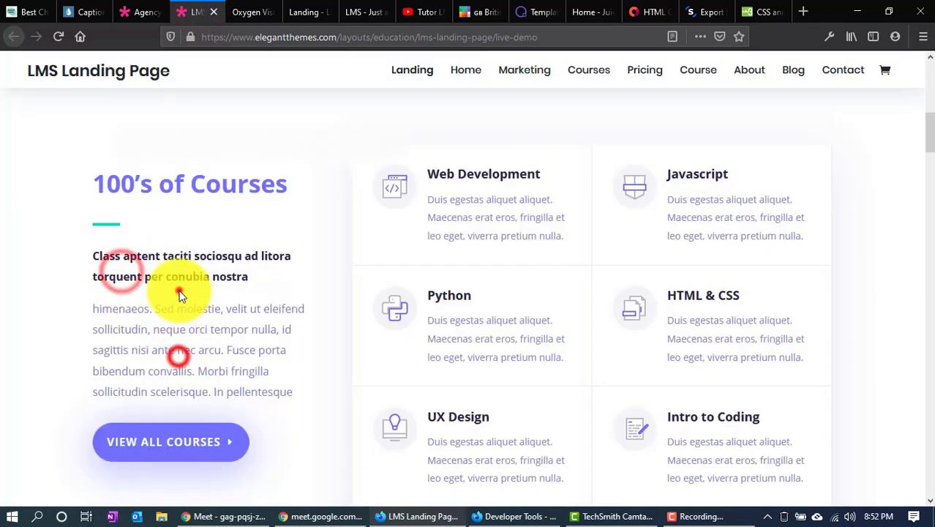
Compare the builder's two placeholder texts with the bold lead text and paragraph in the reference page's courses section
left_click(177, 252)
left_click(176, 335)
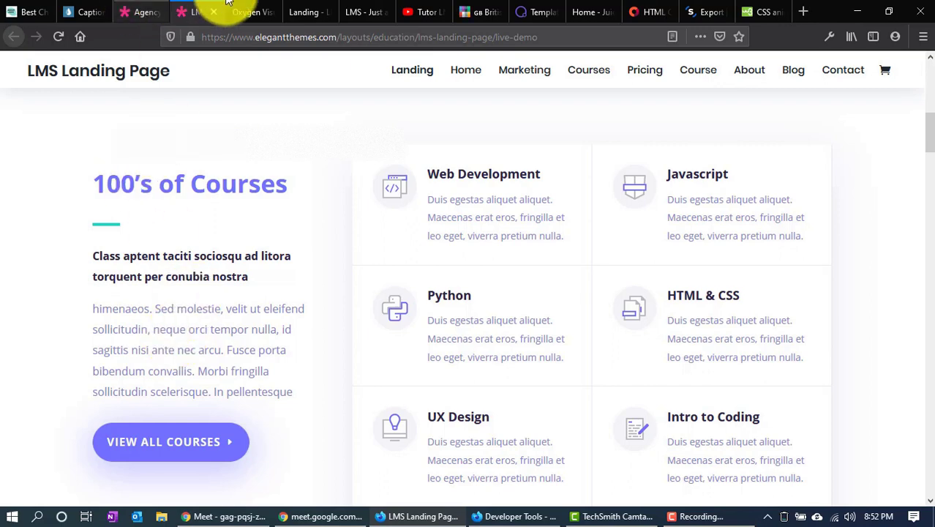
left_click(271, 7)
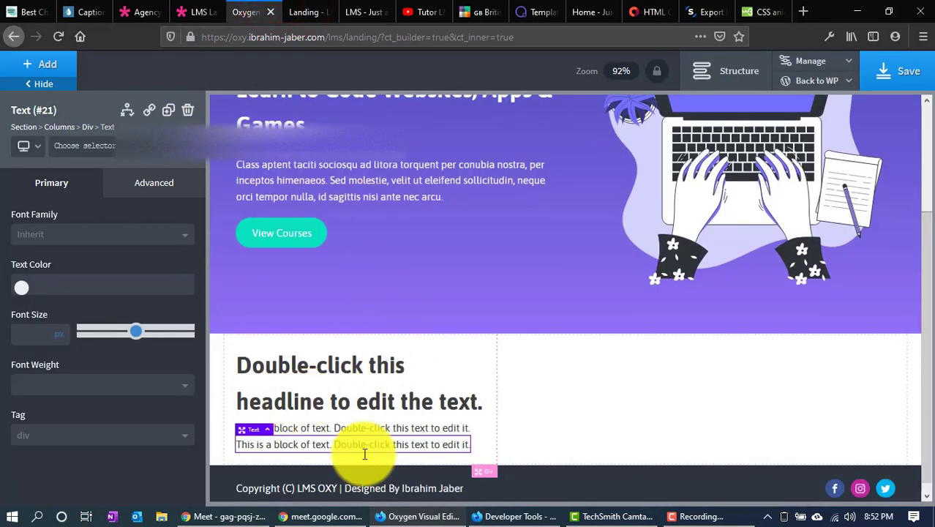
left_click(203, 11)
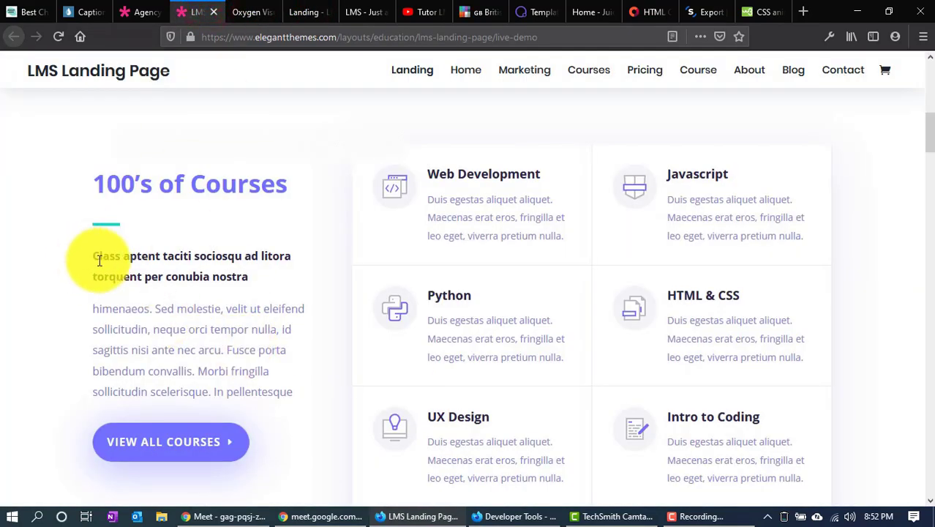
mouse_move(89, 256)
left_mouse_down()
mouse_move(232, 277)
mouse_move(88, 264)
mouse_move(100, 258)
left_mouse_up()
left_click_drag(103, 309, 272, 392)
left_click_drag(109, 255, 261, 294)
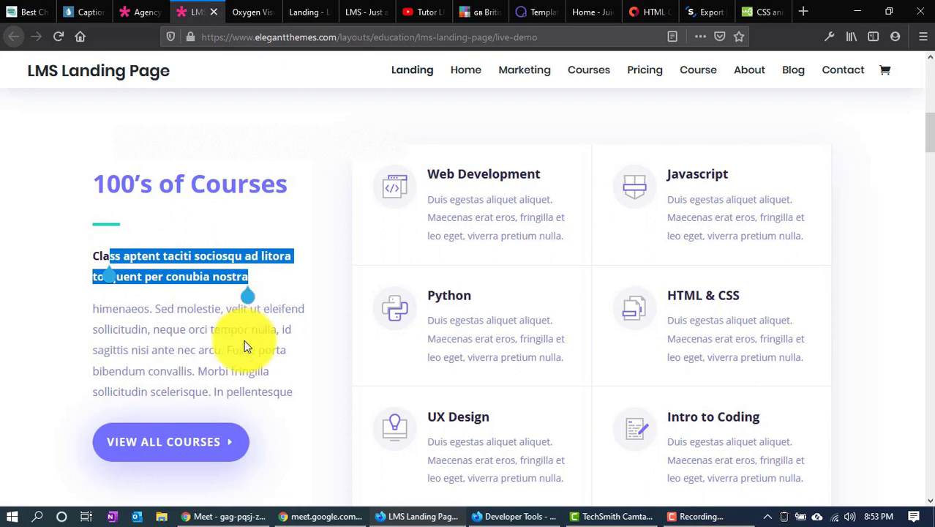
In the Oxygen builder, duplicate the hero's View Courses button and move the copy into the narrower column of the courses section
left_click(235, 11)
left_click(272, 233)
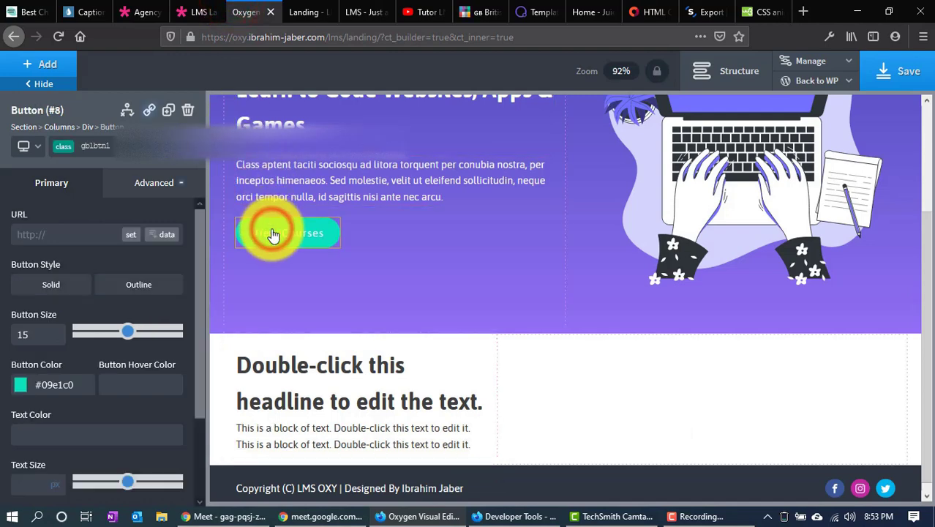
left_click(166, 111)
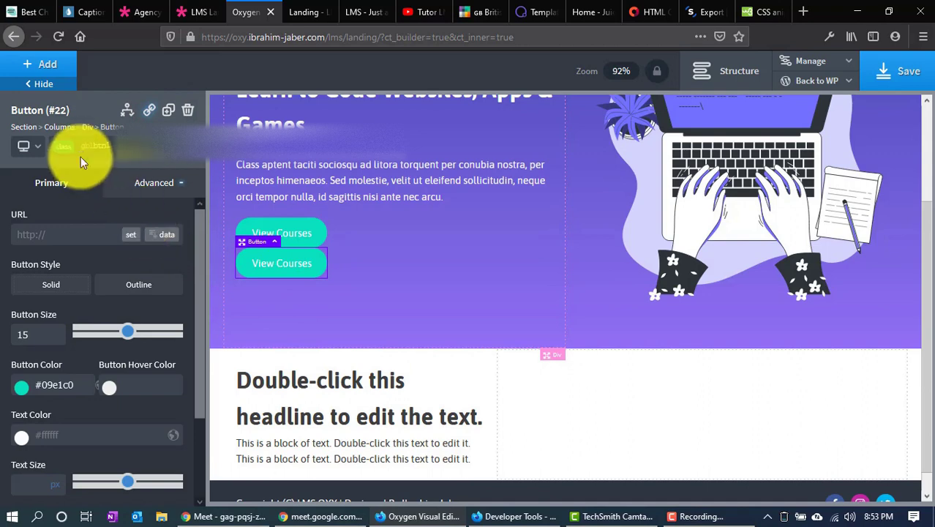
left_click(192, 11)
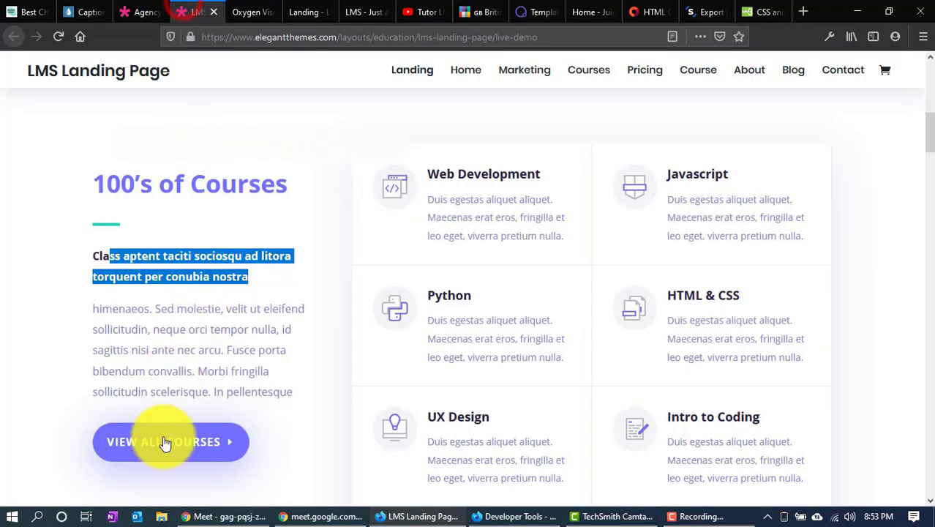
left_click(234, 18)
left_click_drag(289, 263, 390, 431)
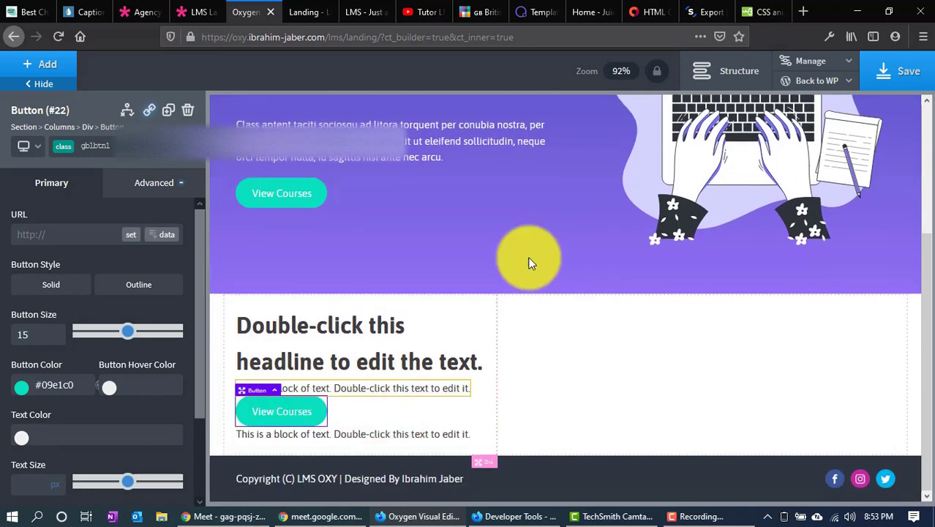
Reorder the copied button in the structure tree so it follows the second text element in the narrower column
left_click(758, 76)
left_click_drag(846, 309, 842, 342)
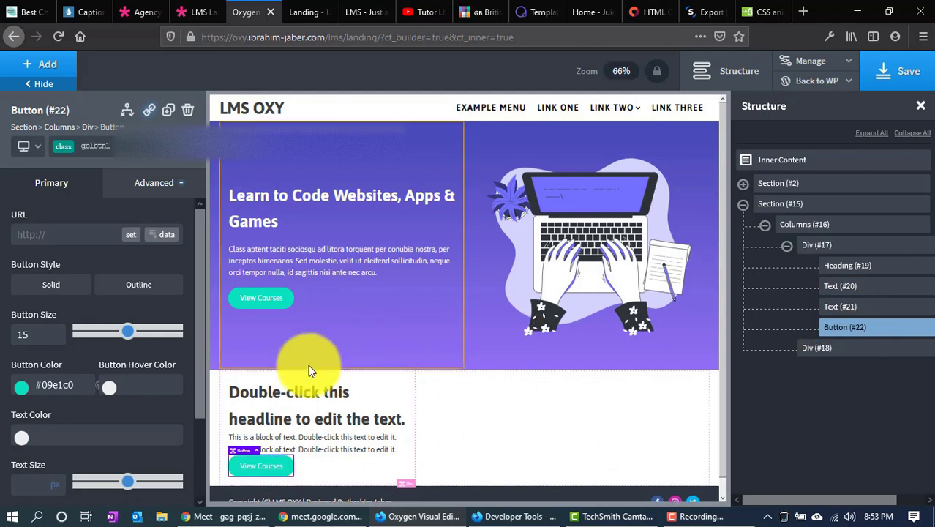
scroll(308, 365, "down", 1)
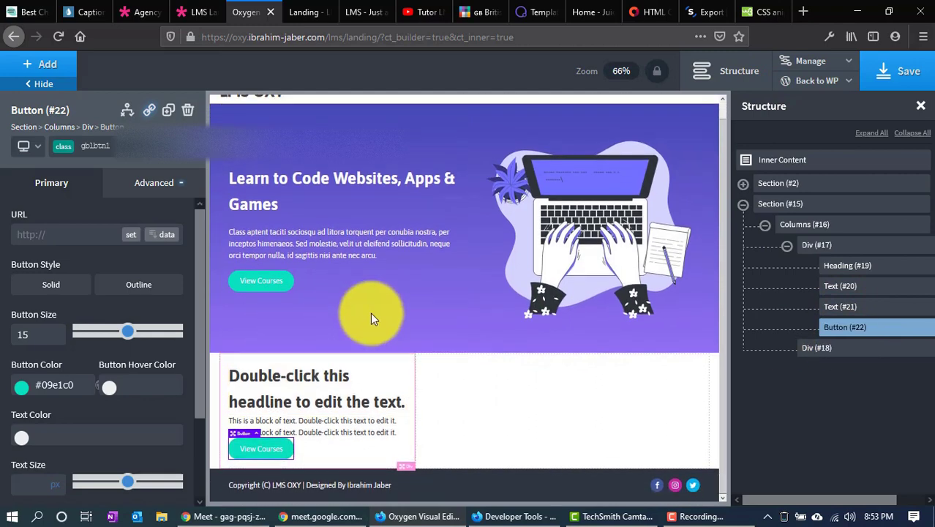
left_click(926, 108)
scroll(366, 344, "down", 3)
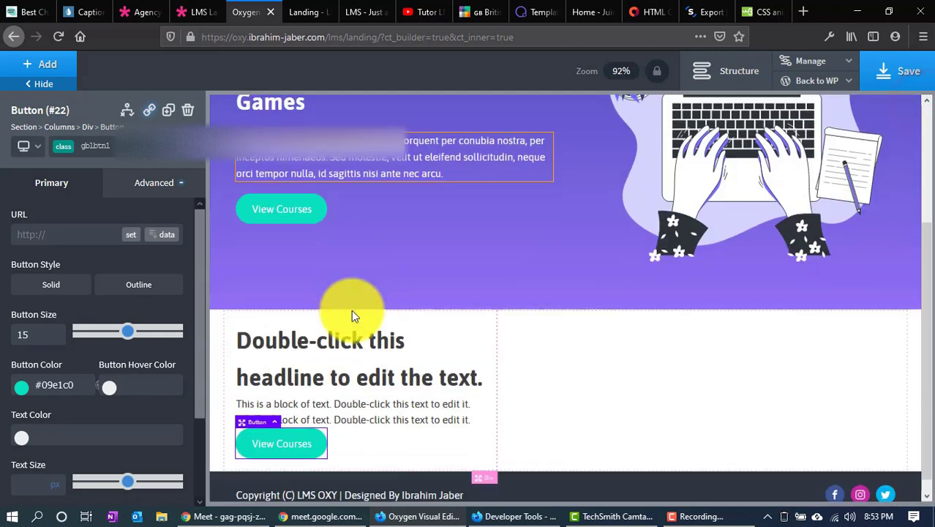
On the reference page, compare the styling of the View All Courses button with the hero's View Courses button
left_click(199, 12)
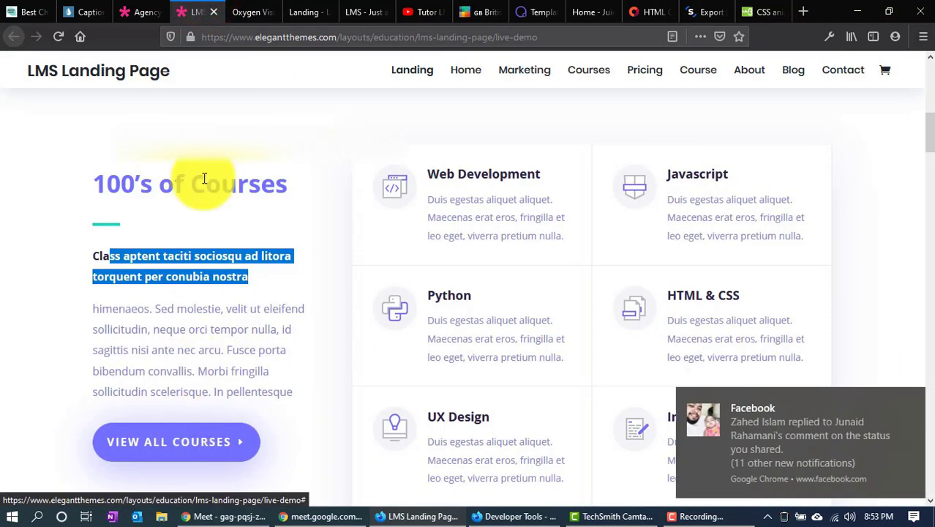
left_click(252, 10)
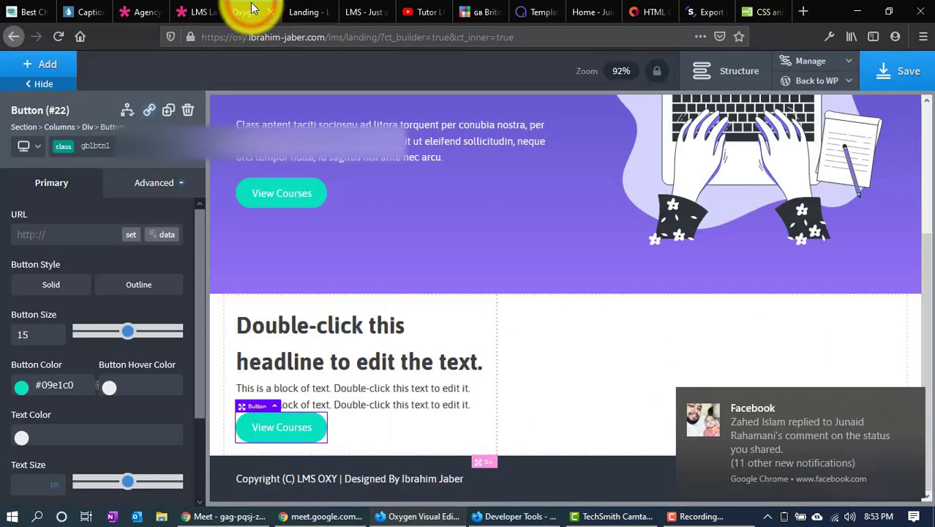
left_click(202, 10)
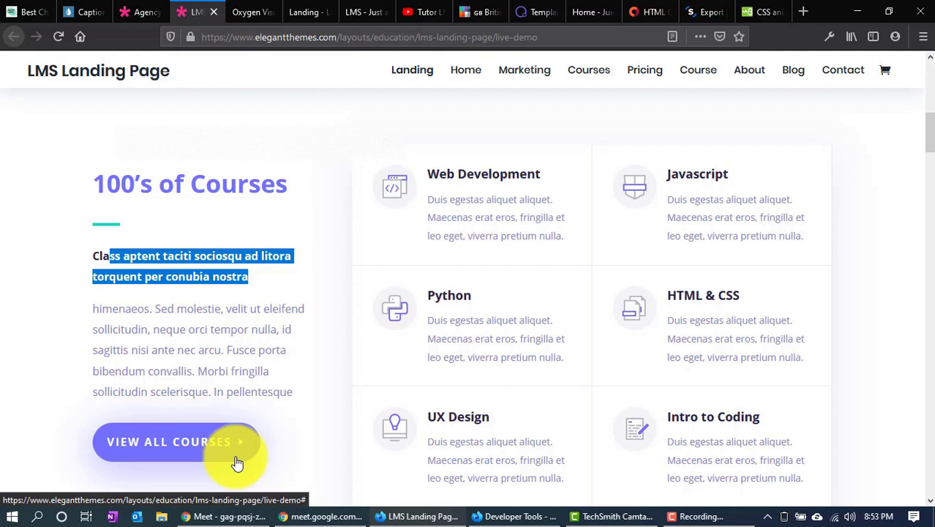
scroll(274, 409, "up", 6)
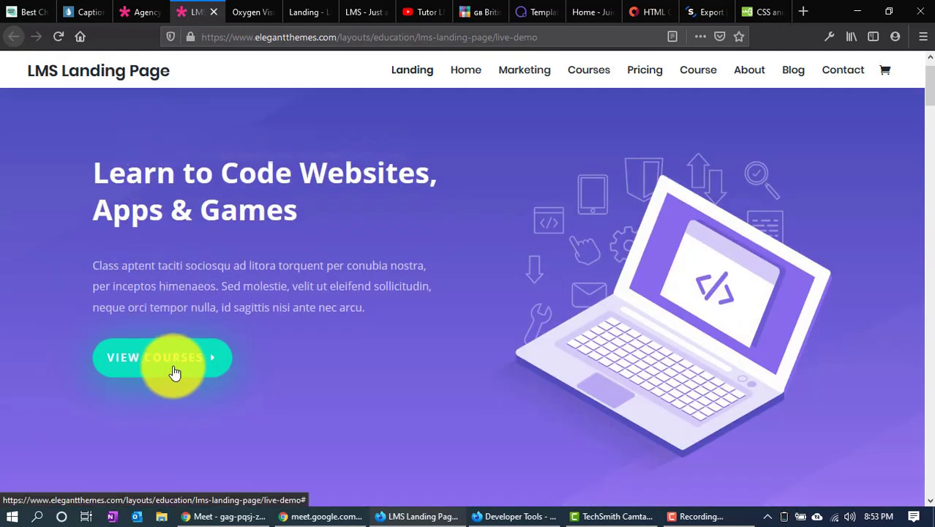
scroll(173, 373, "down", 6)
left_click(199, 232)
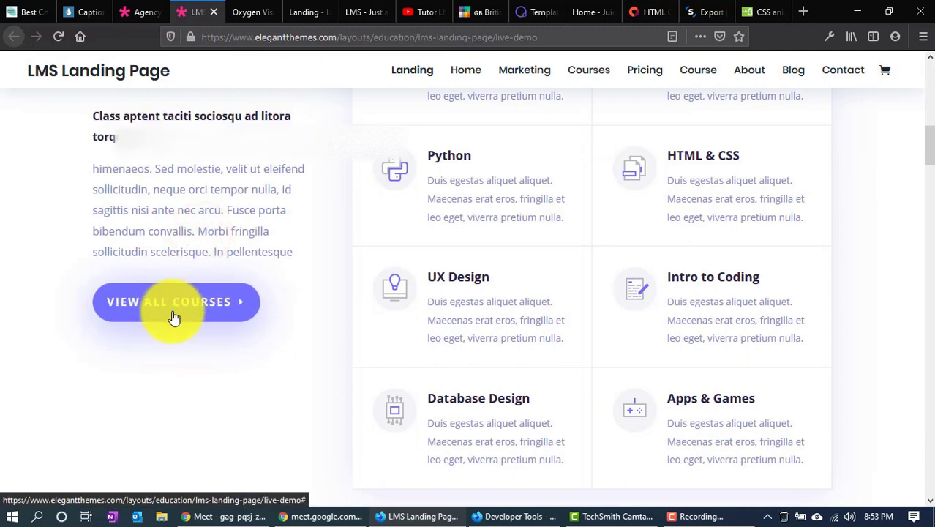
In the builder, remove the gblbtn1 class from the copied button and add a new class named gblbtn2
left_click(246, 12)
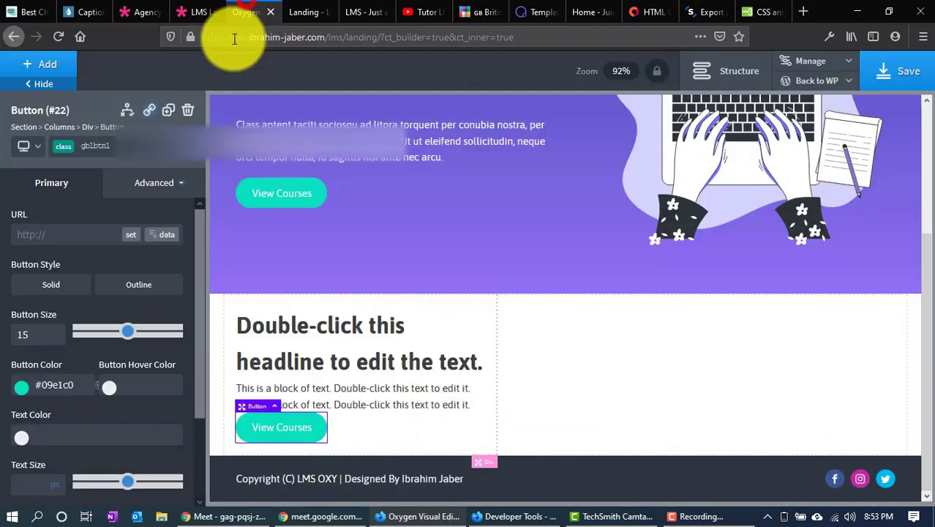
left_click(61, 150)
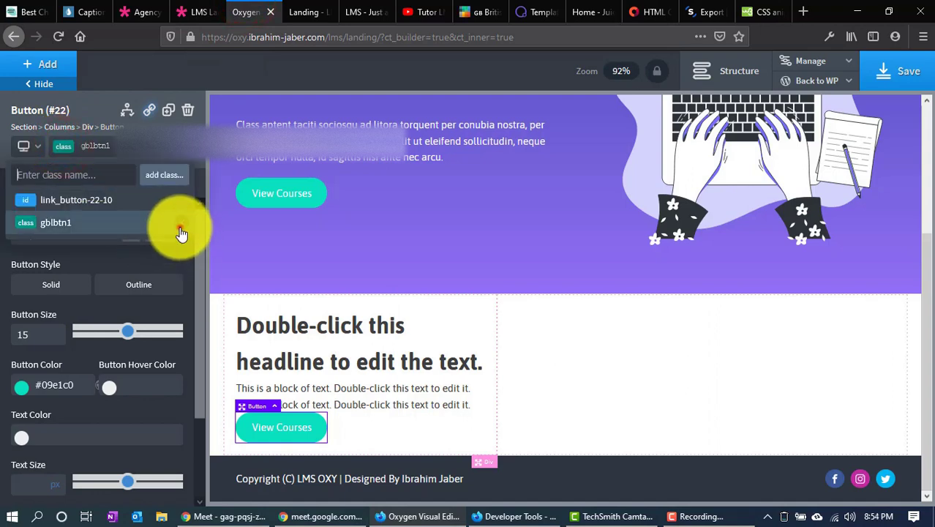
left_click(181, 233)
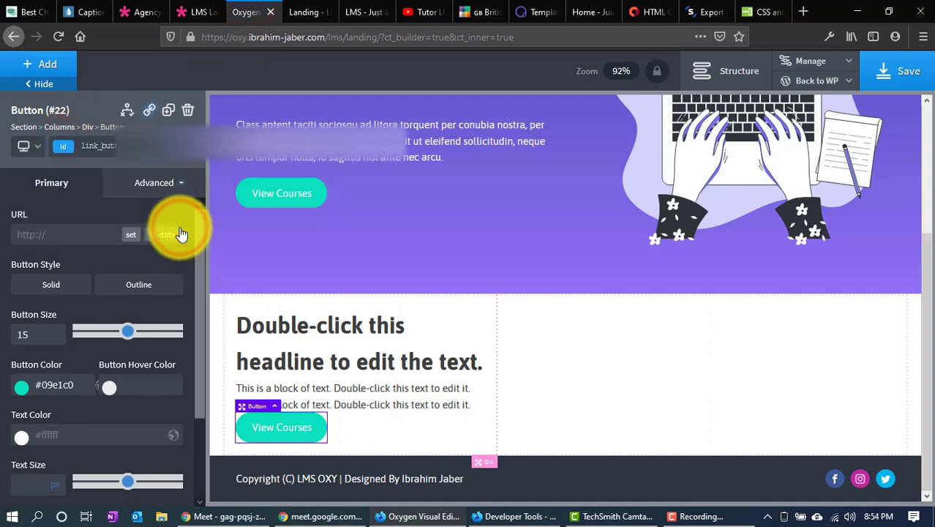
left_click(64, 150)
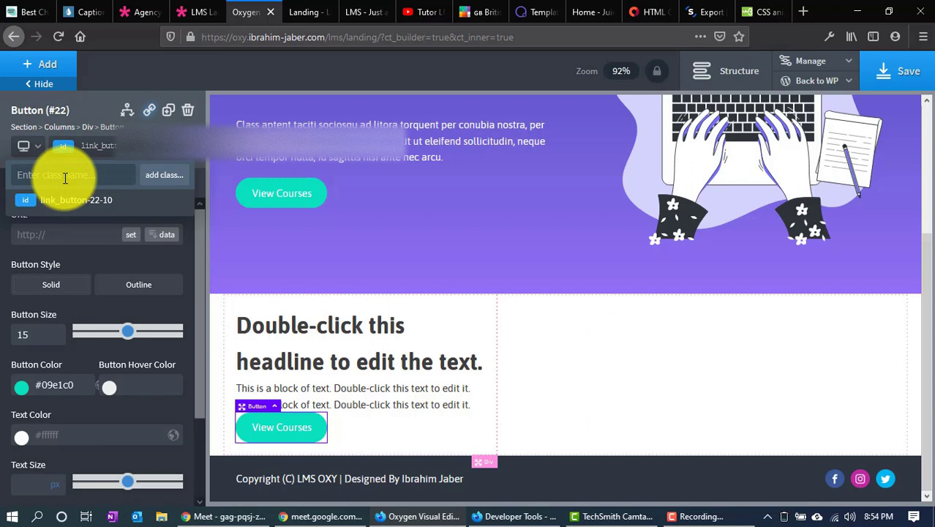
type("gblbtn")
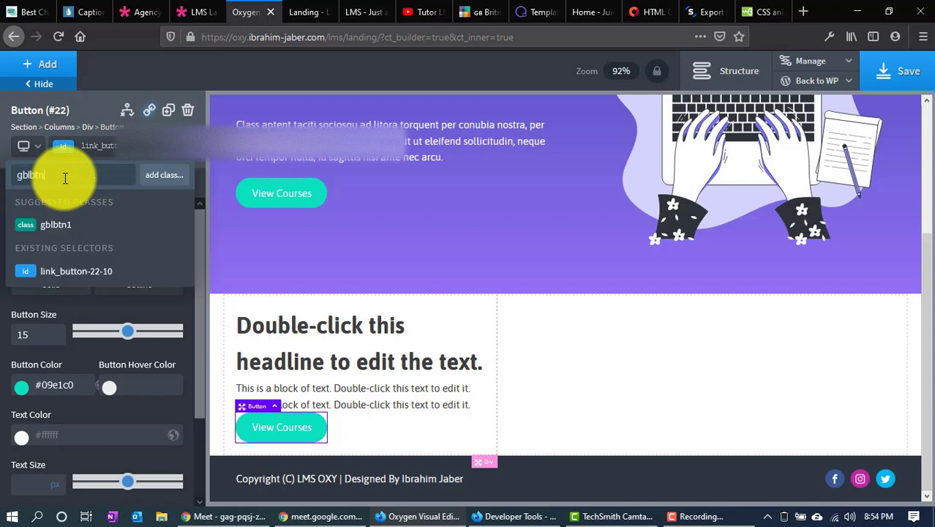
type("2")
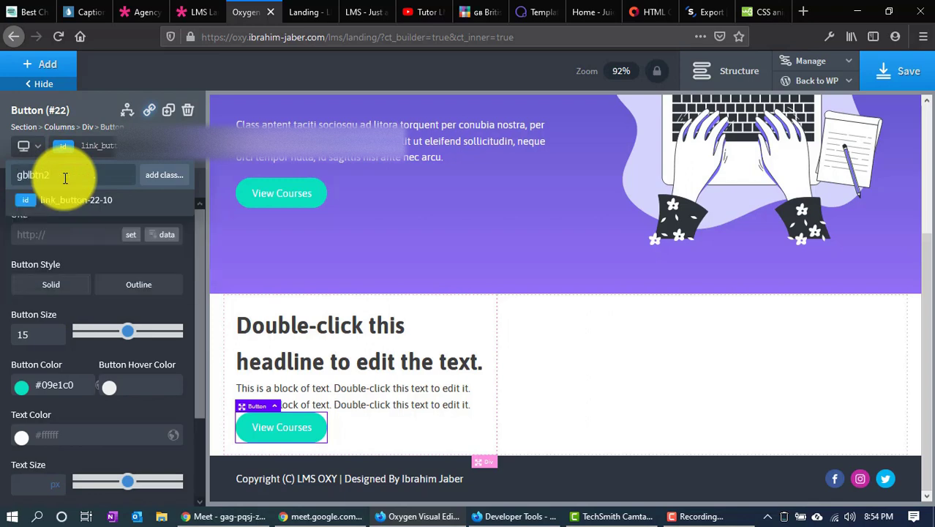
left_click(155, 181)
left_click(218, 13)
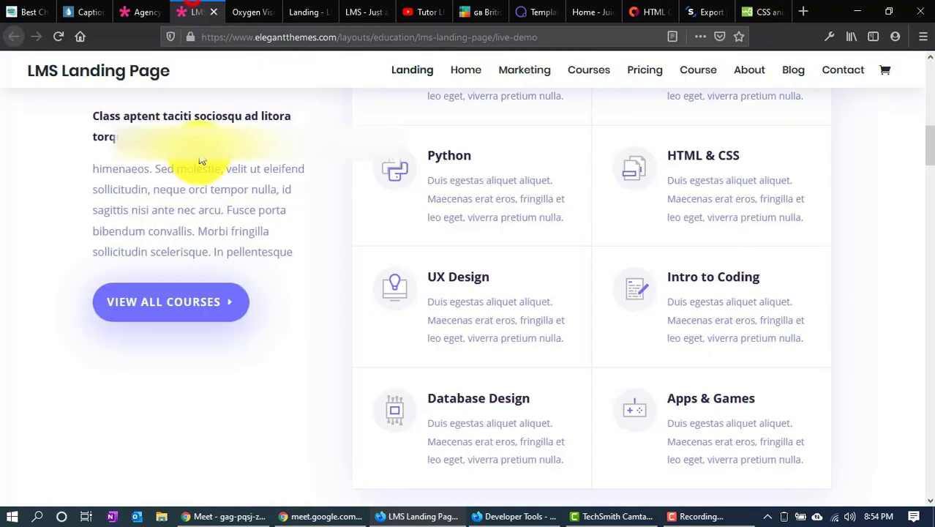
left_click(242, 15)
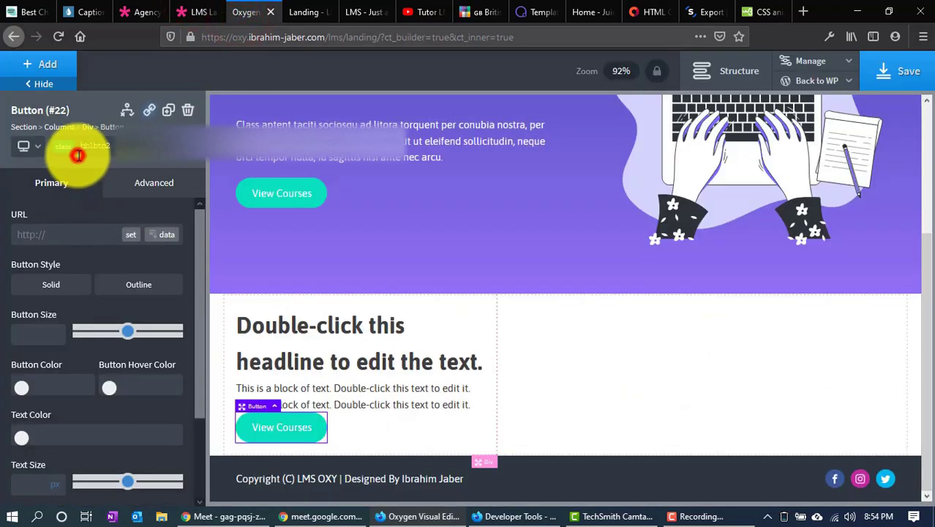
Clear the copied button's color and size at ID level and make gblbtn2 the active selector
left_click(60, 145)
left_click(52, 199)
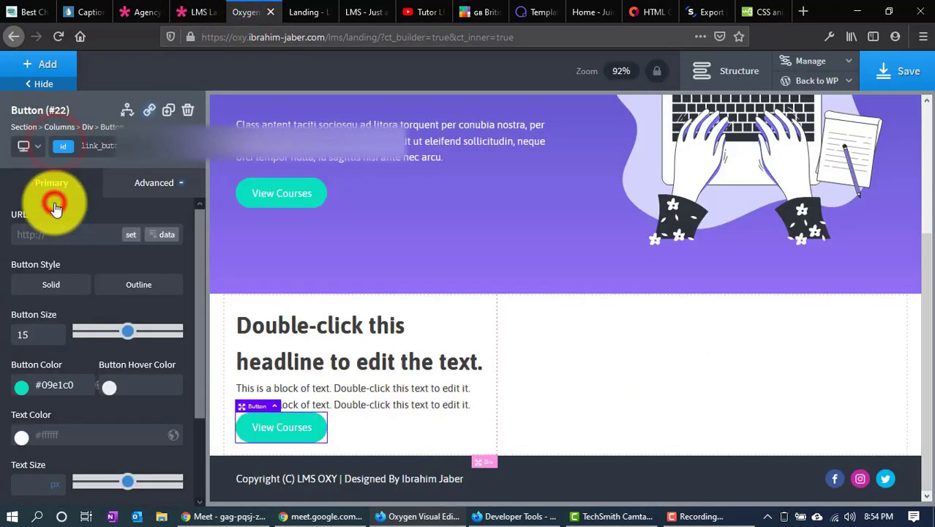
left_click_drag(85, 384, 11, 369)
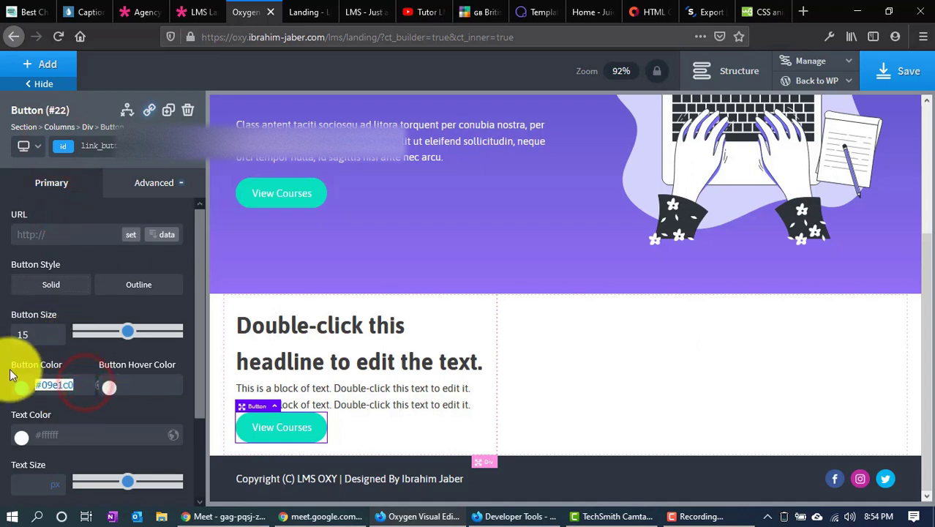
key("BackSpace")
left_click(51, 341)
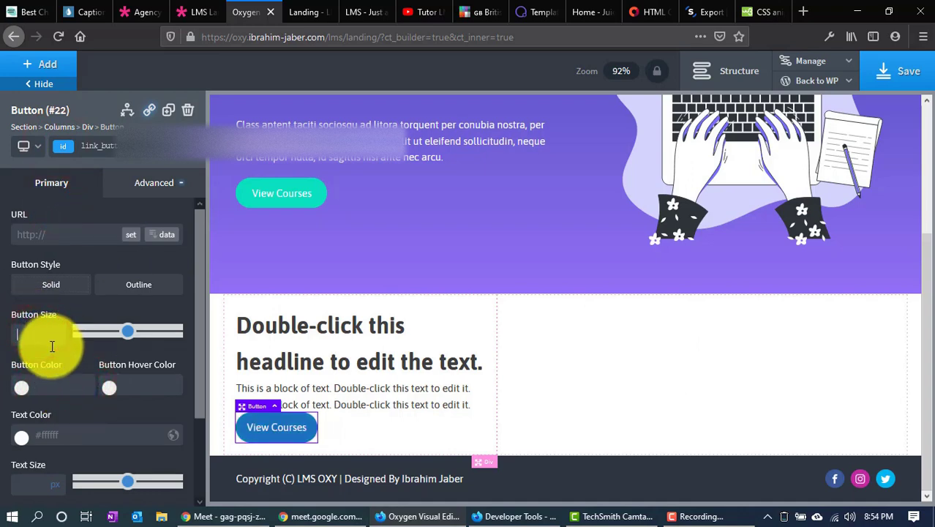
left_click(67, 146)
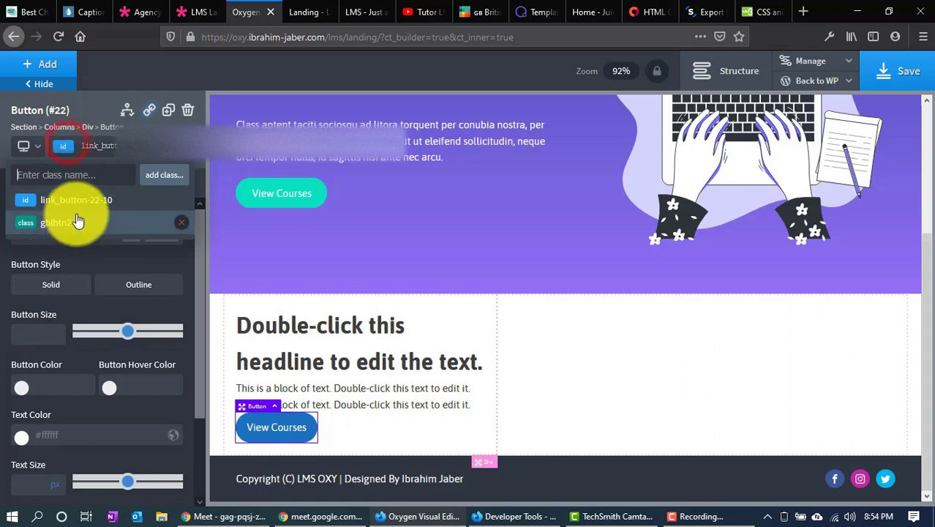
left_click(77, 220)
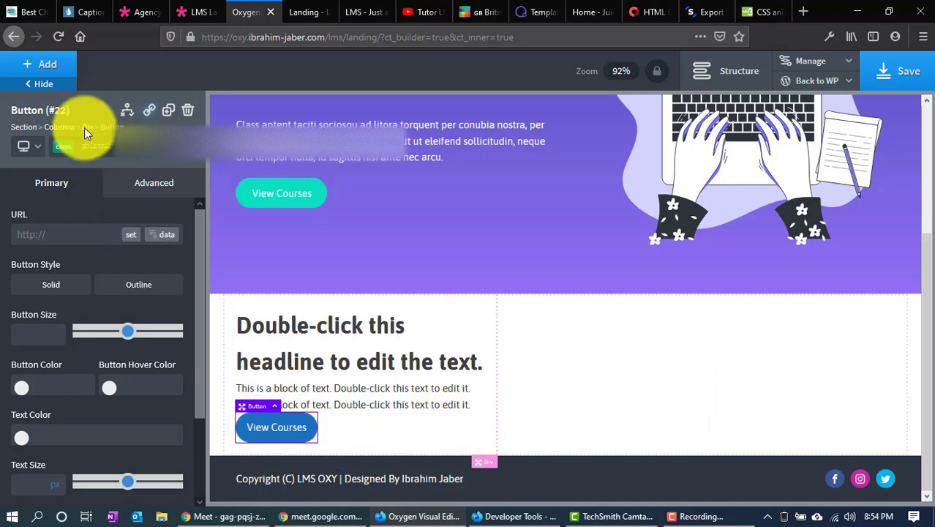
Duplicate the hero's View Courses button again and move this copy into the wider column of the courses section
left_click(275, 196)
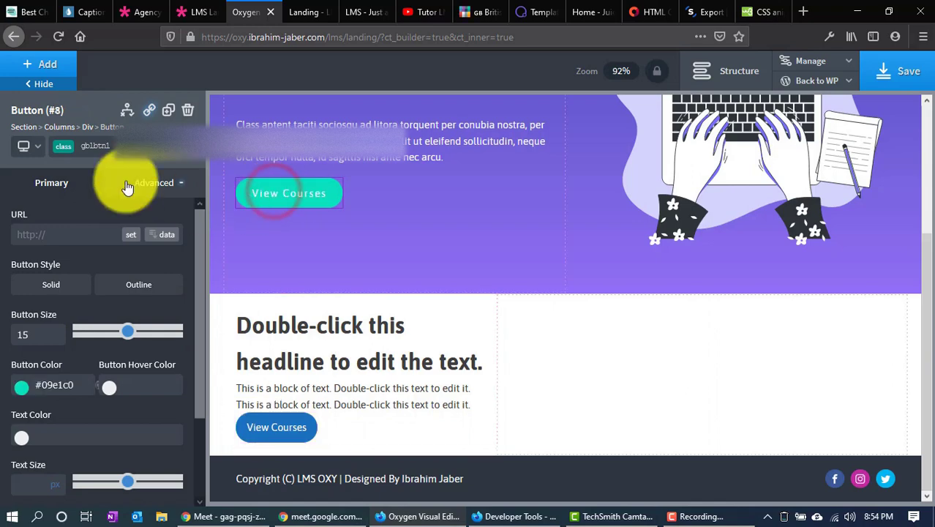
left_click(167, 110)
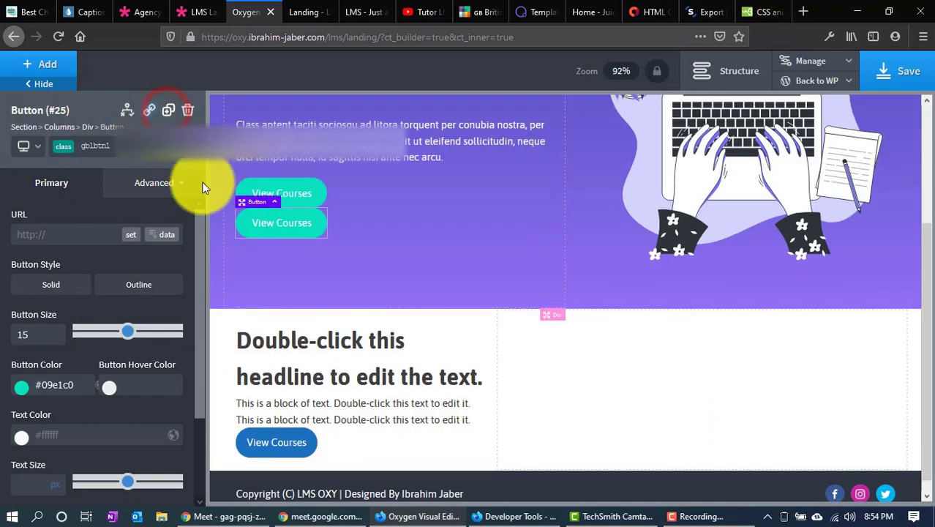
left_click_drag(275, 234, 585, 380)
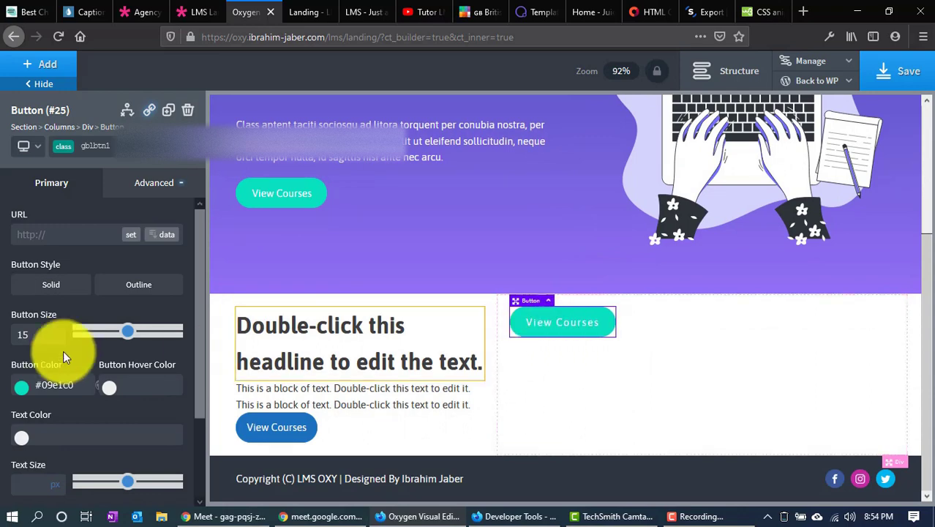
Set the button color of the gblbtn1 class to red #ef1515 through the View Courses copy in the wider column
left_click(717, 377)
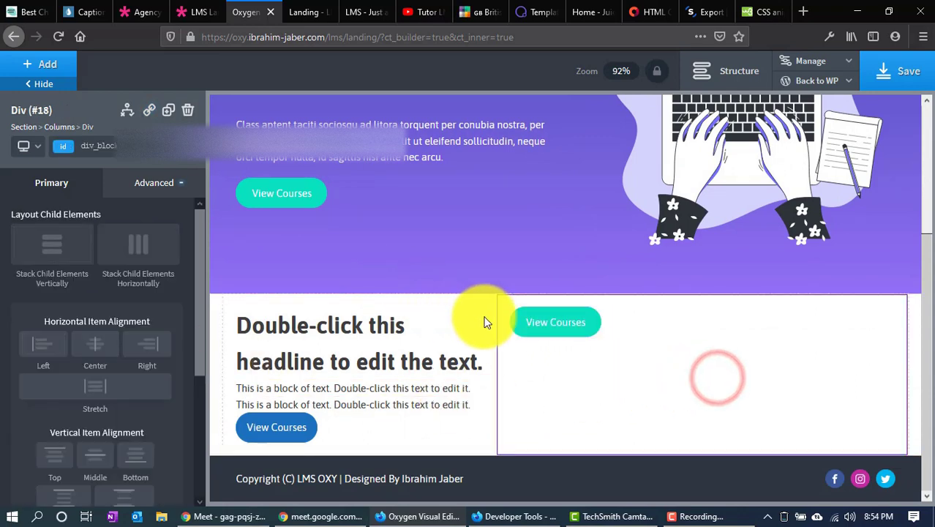
left_click(534, 319)
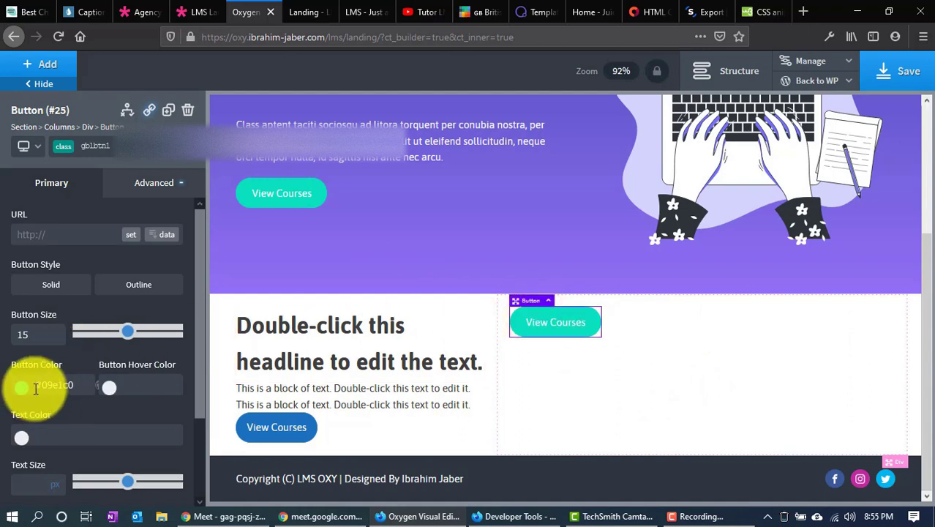
left_click_drag(84, 384, 3, 381)
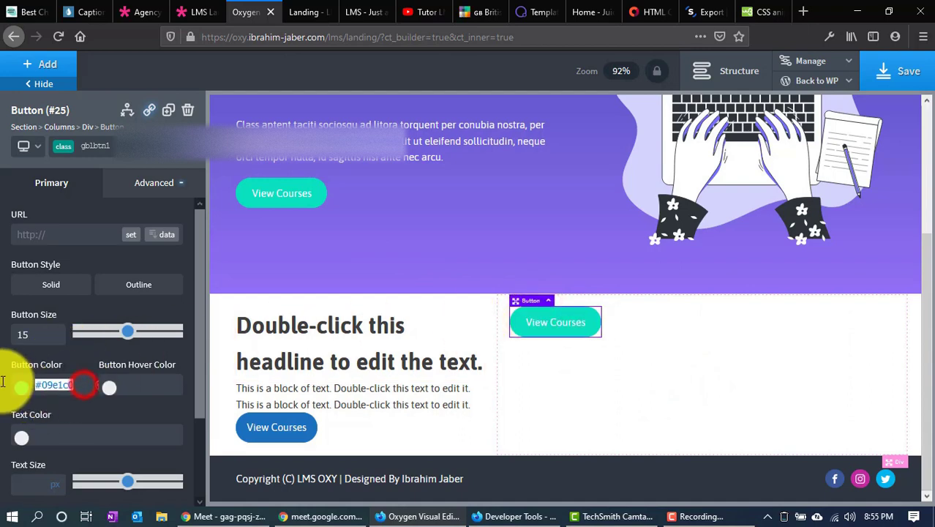
left_click(668, 437)
left_click(556, 327)
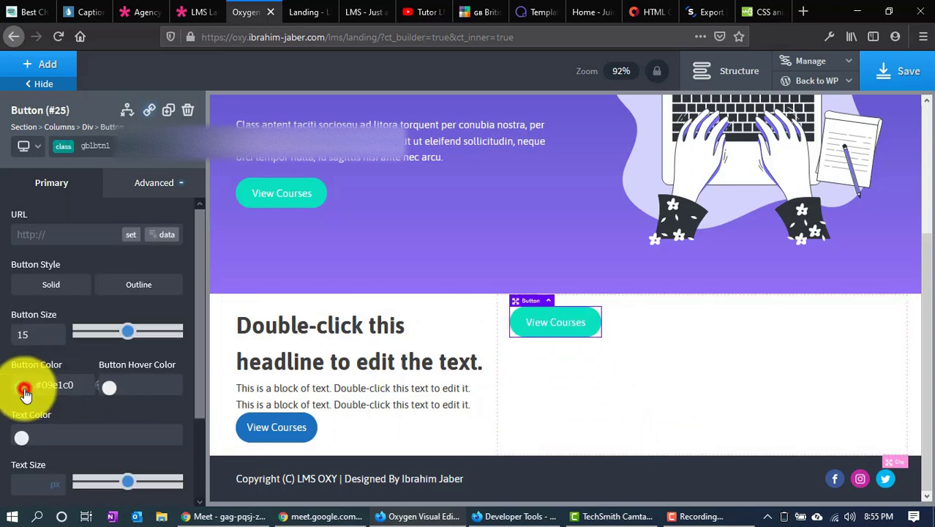
left_click(24, 388)
left_click(29, 482)
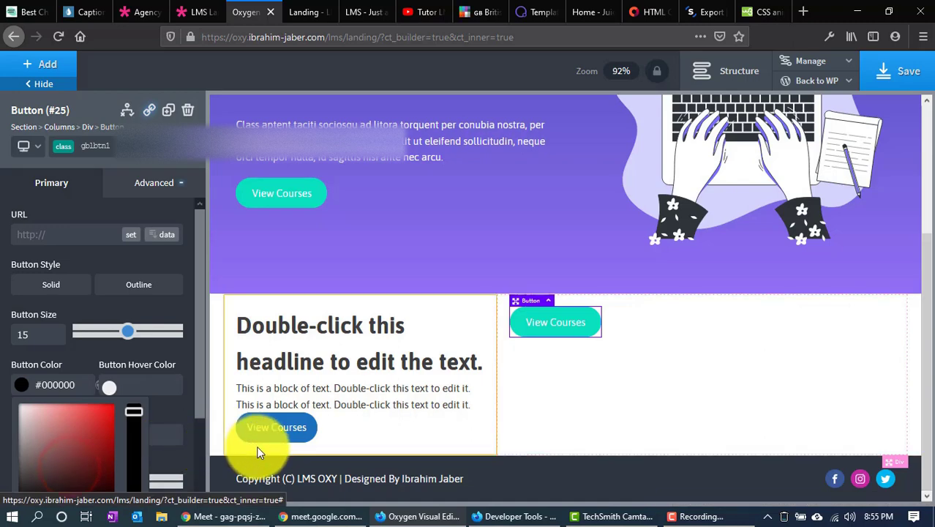
left_click_drag(83, 427, 106, 411)
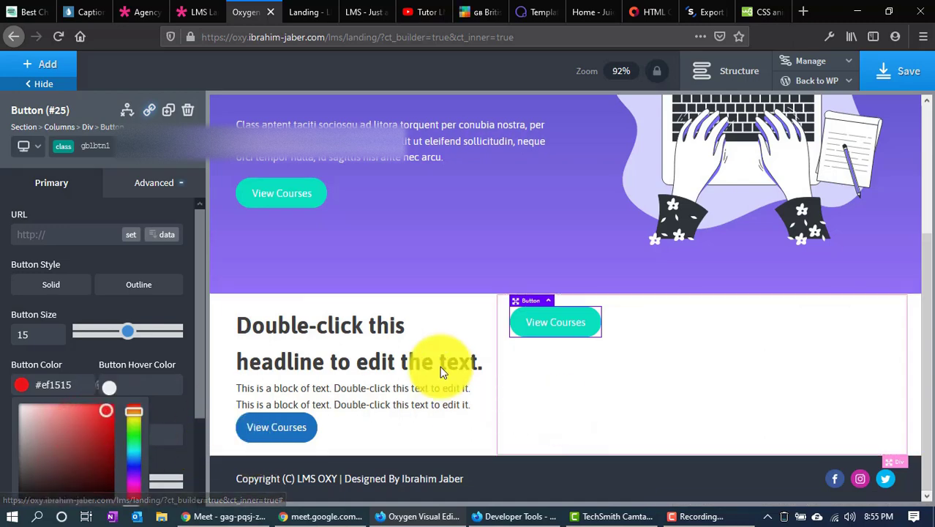
scroll(147, 324, "down", 3)
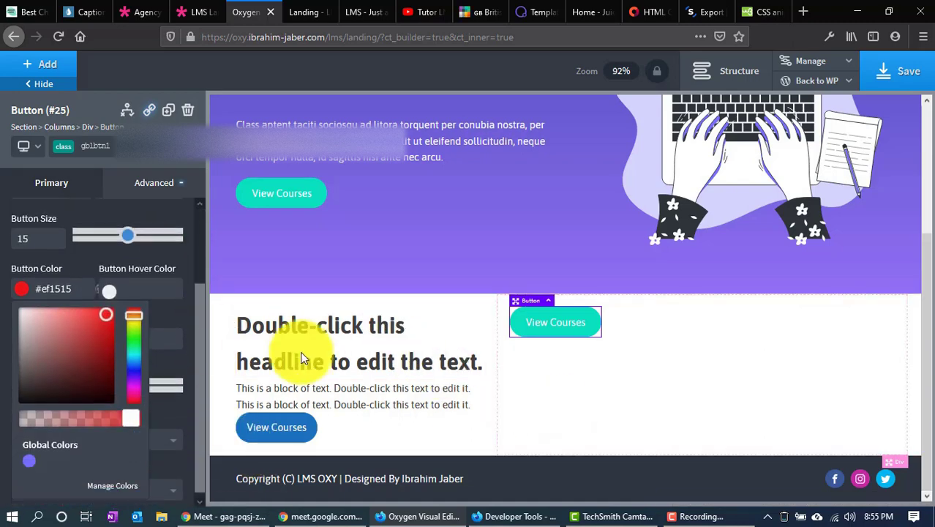
left_click(175, 353)
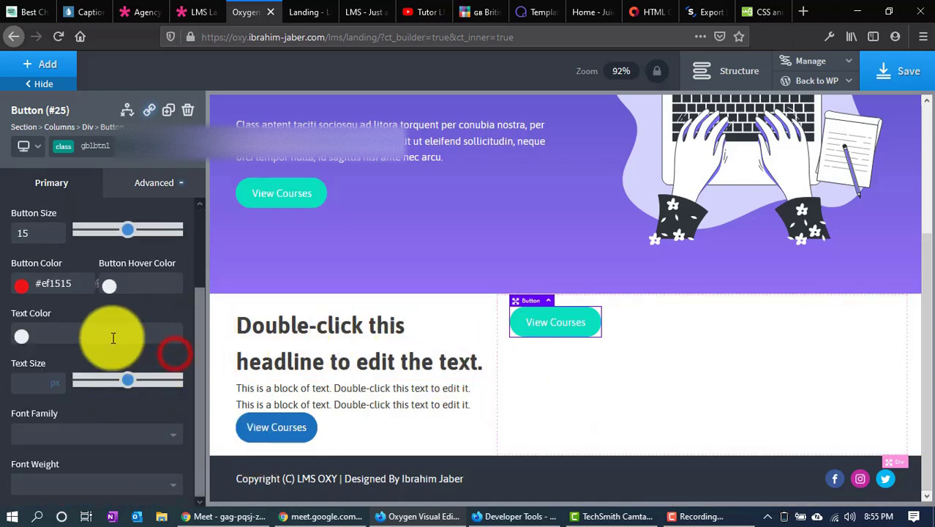
Clear the button color at ID level on the View Courses copy in the wider column
left_click(59, 145)
left_click(165, 205)
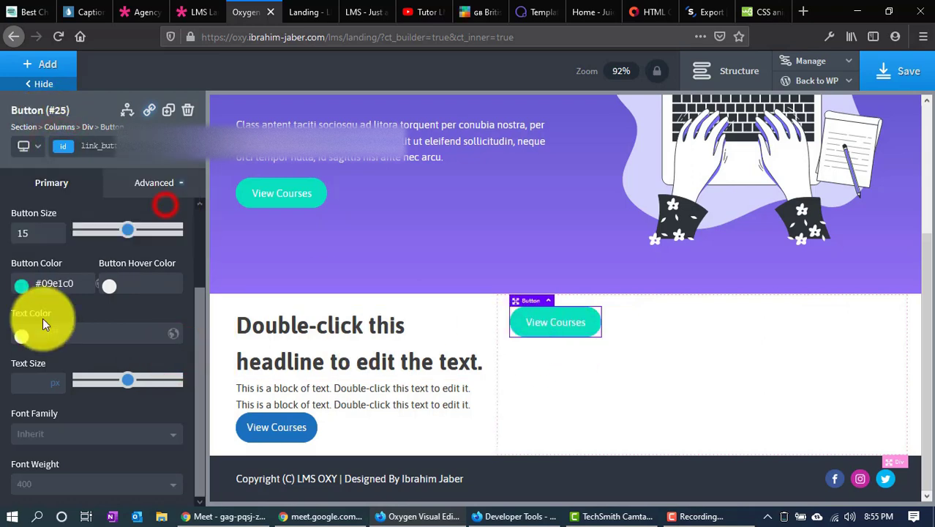
triple_click(64, 284)
key("BackSpace")
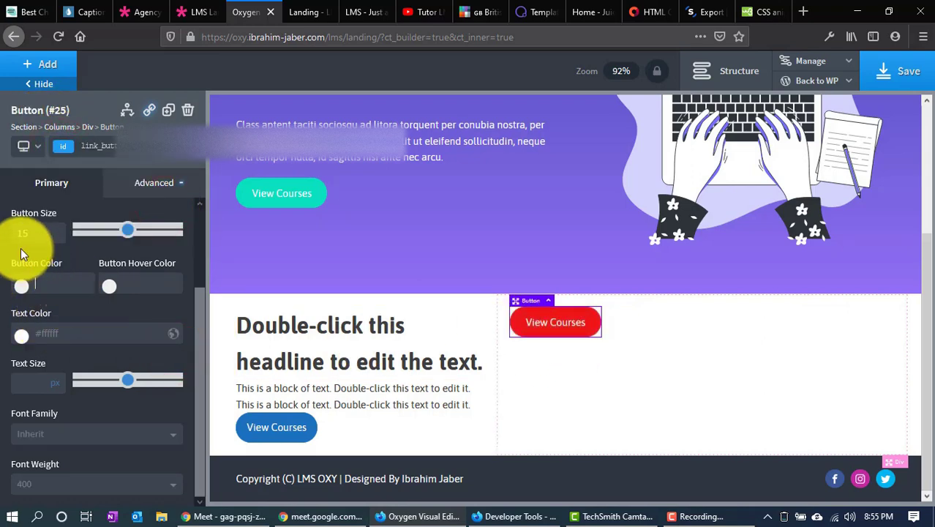
Clear the hero View Courses button's color and size at ID level
left_click(267, 184)
left_click(61, 286)
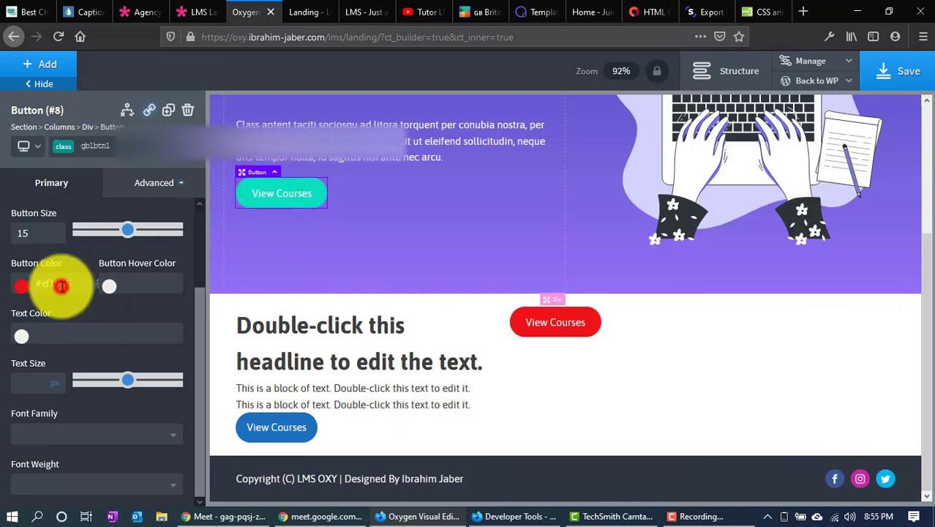
left_click(70, 147)
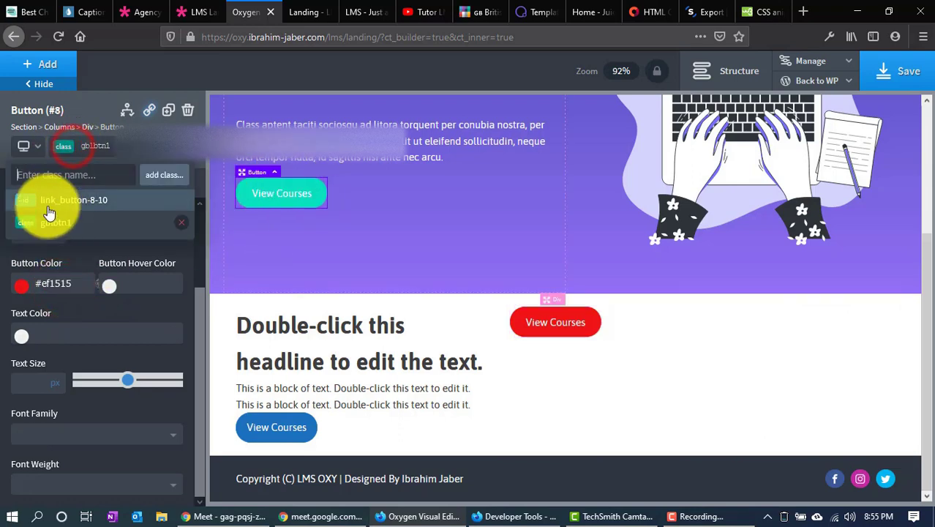
left_click(48, 210)
triple_click(55, 283)
key("BackSpace")
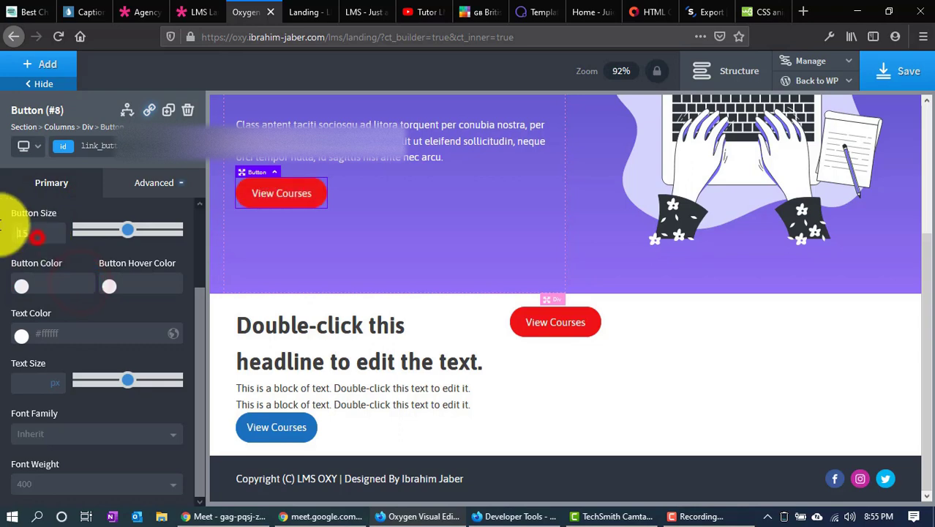
left_click(38, 233)
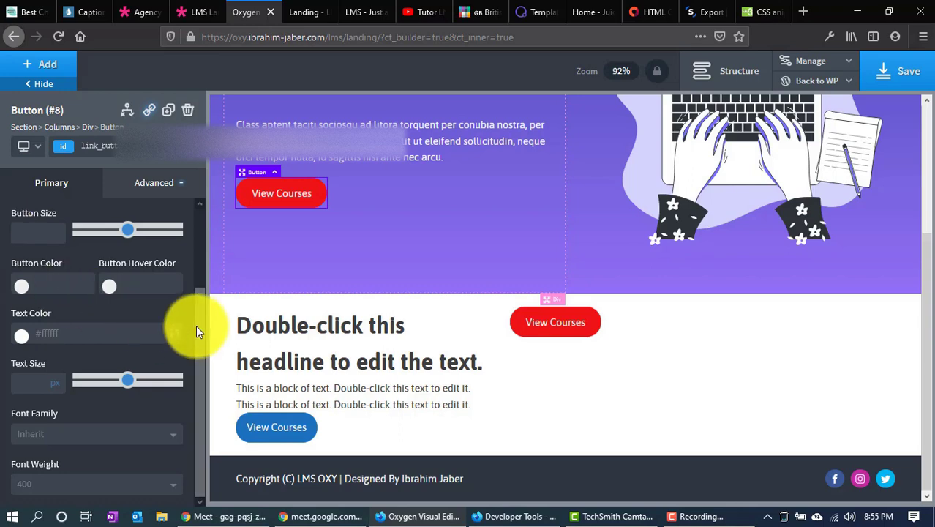
Make gblbtn1 the active selector on the hero button and set its button color to #09e1c0
left_click(63, 145)
left_click(58, 221)
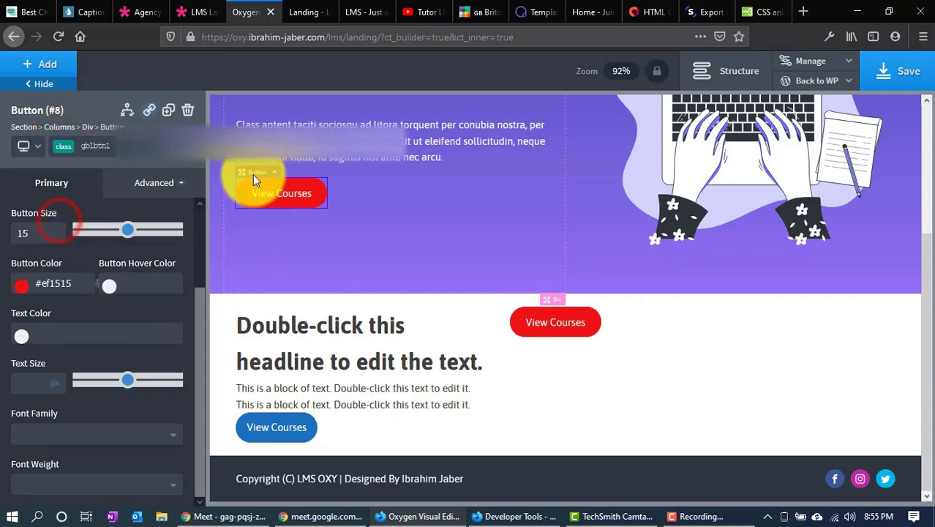
left_click(46, 285)
type("#1ed1c0")
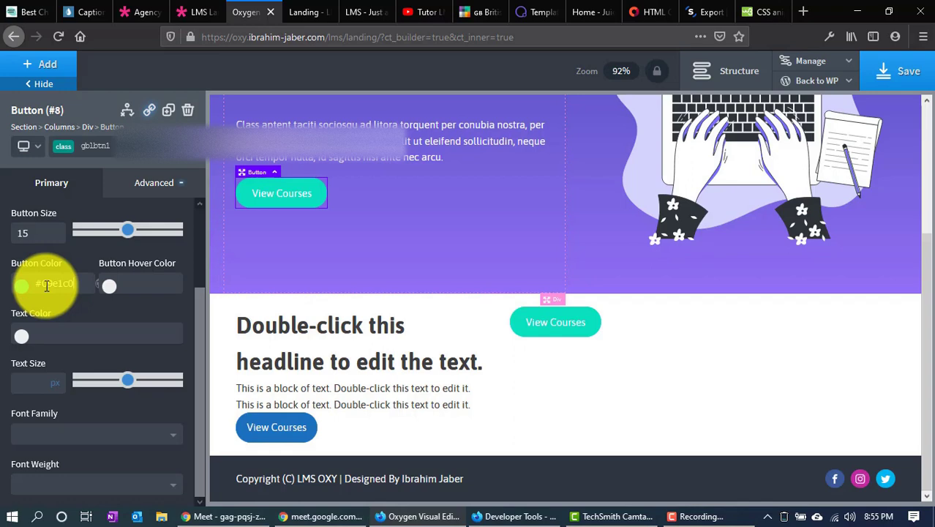
Delete the View Courses copy from the wider column and select the remaining button below the text block
left_click(550, 333)
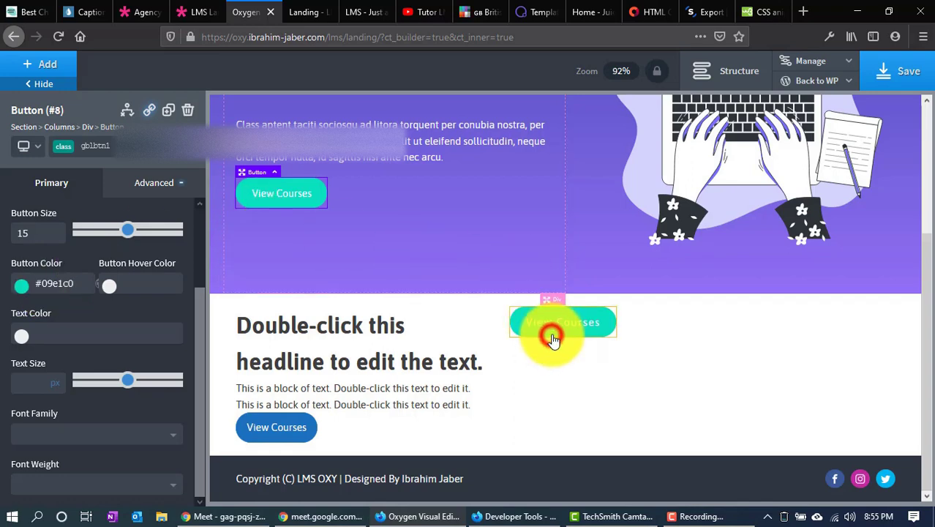
left_click(188, 110)
left_click(307, 426)
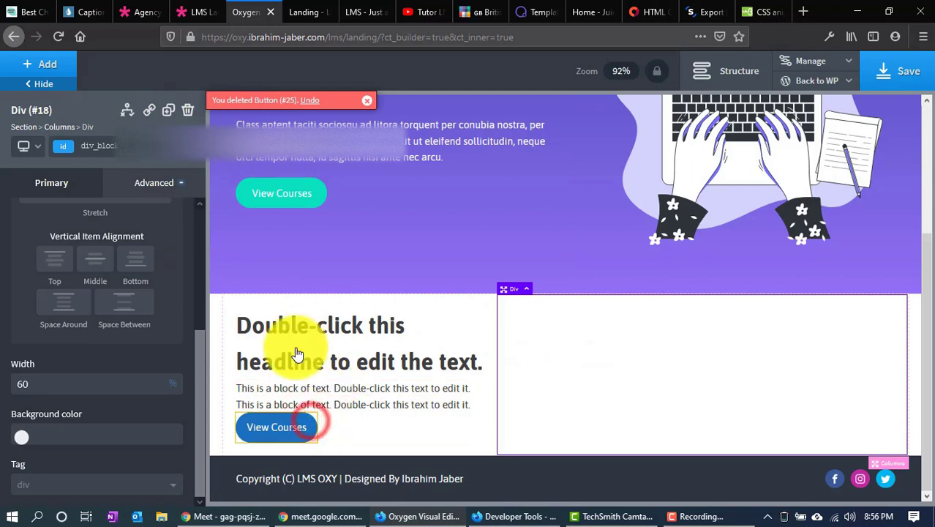
On the reference page, inspect the border and background colors of the View All Courses button
left_click(199, 11)
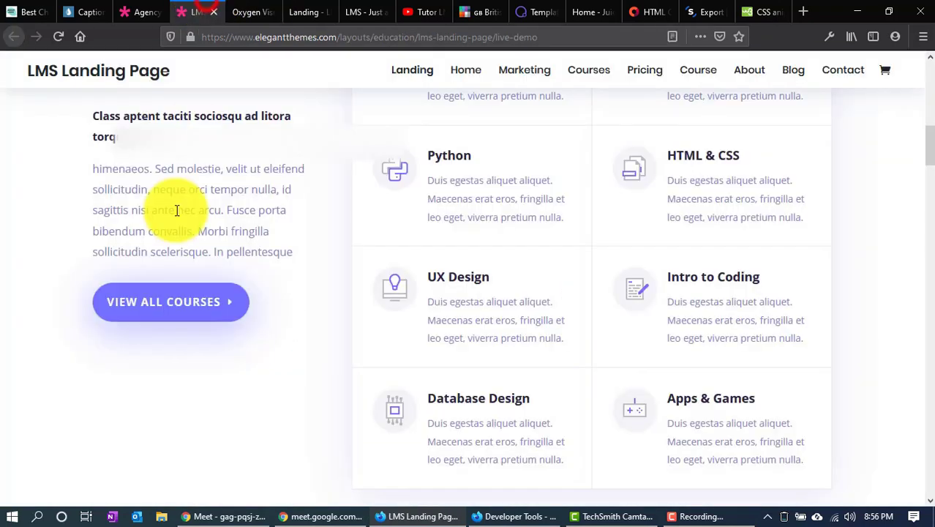
right_click(193, 300)
left_click(297, 447)
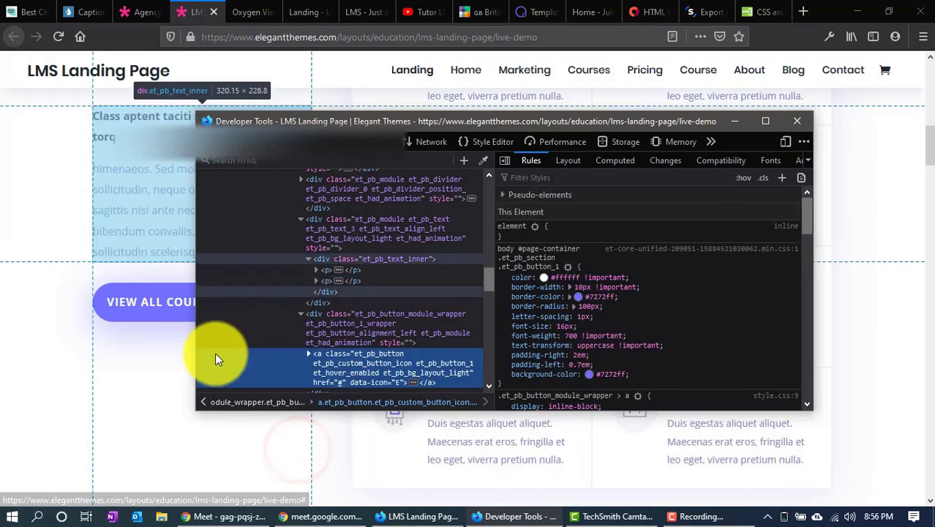
left_click(592, 297)
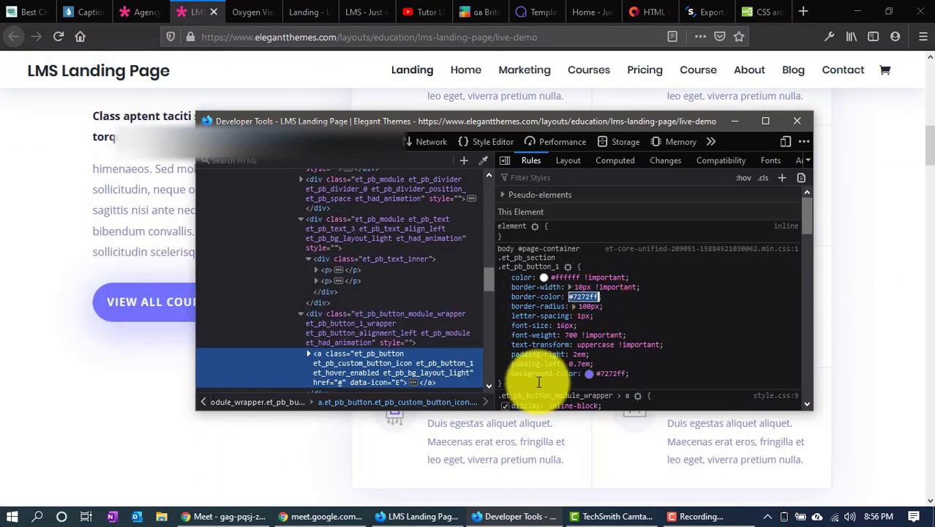
left_click(609, 374)
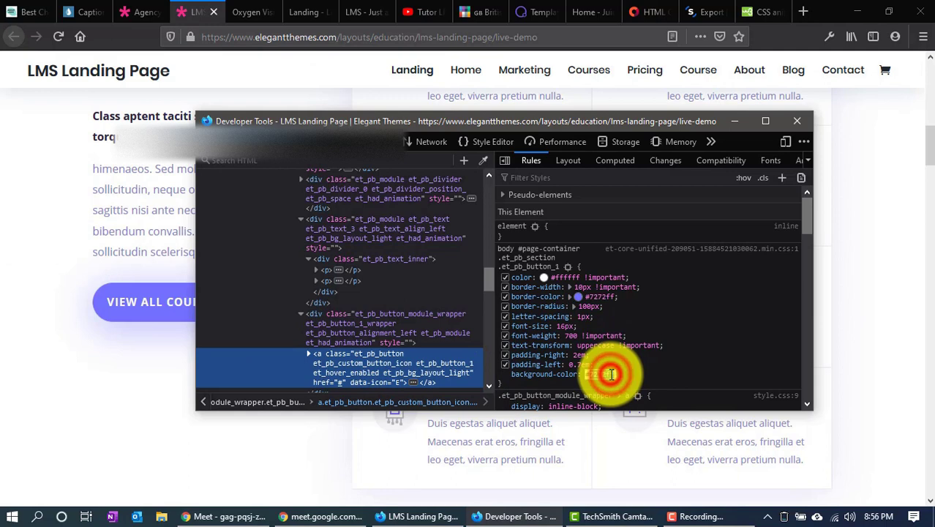
left_click(797, 120)
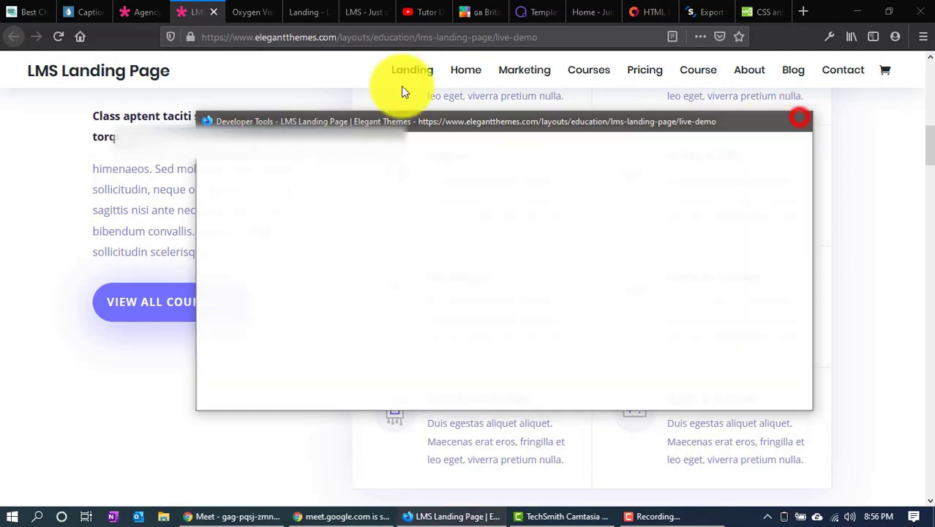
Back in the builder, assign the existing purple global color as the button color of the gblbtn2 class
left_click(238, 5)
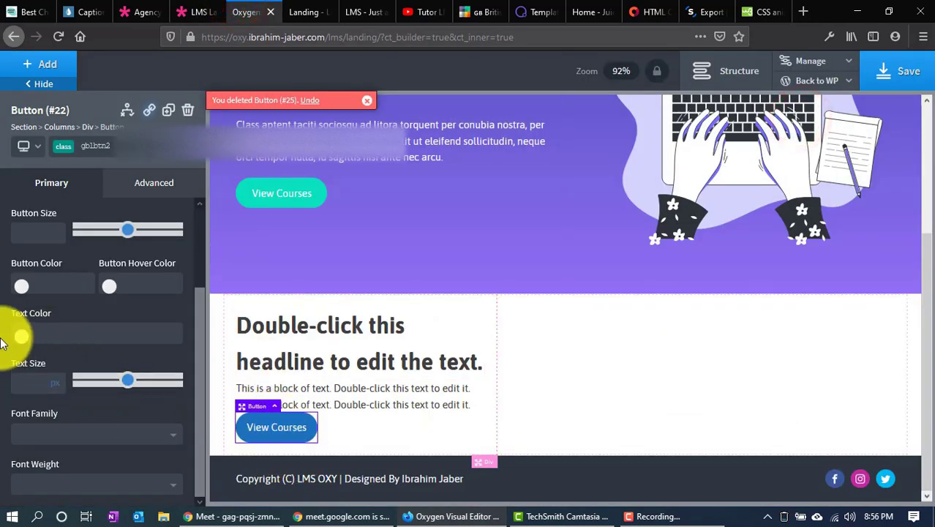
left_click(22, 283)
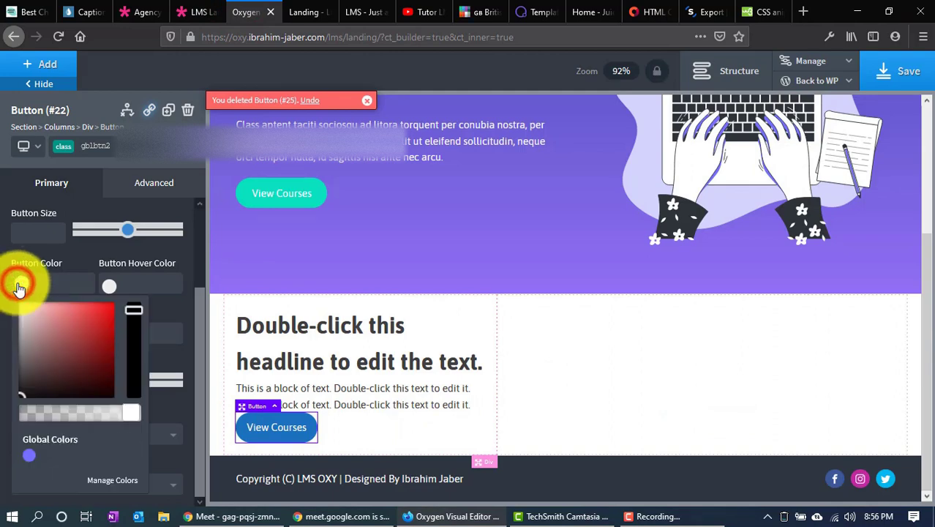
left_click(29, 456)
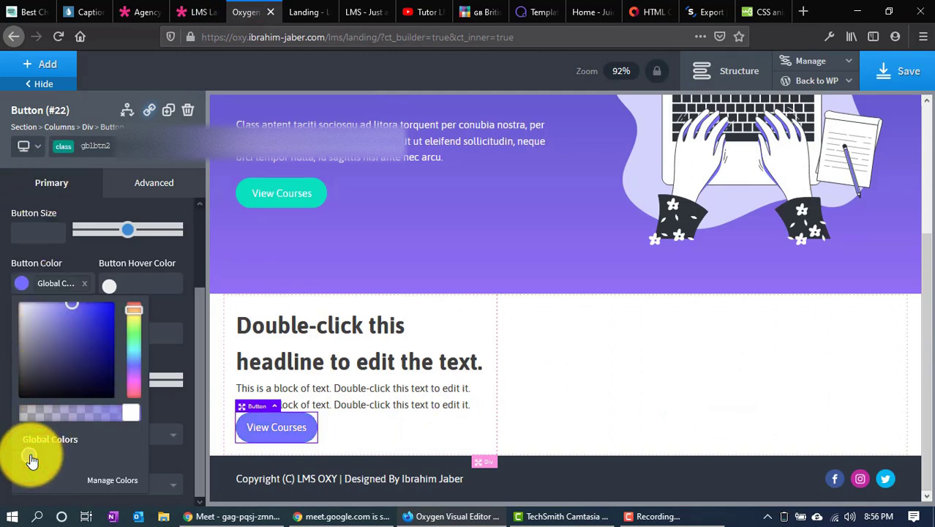
left_click(84, 284)
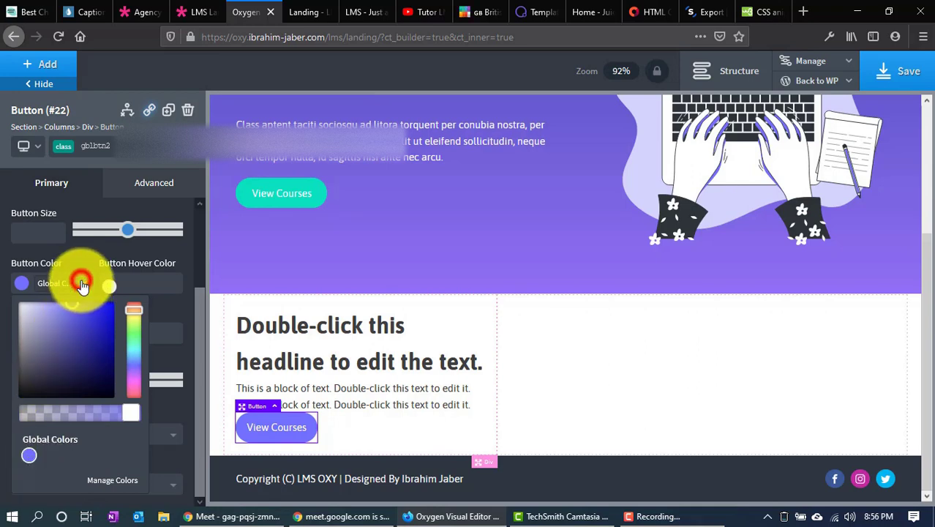
left_click(21, 285)
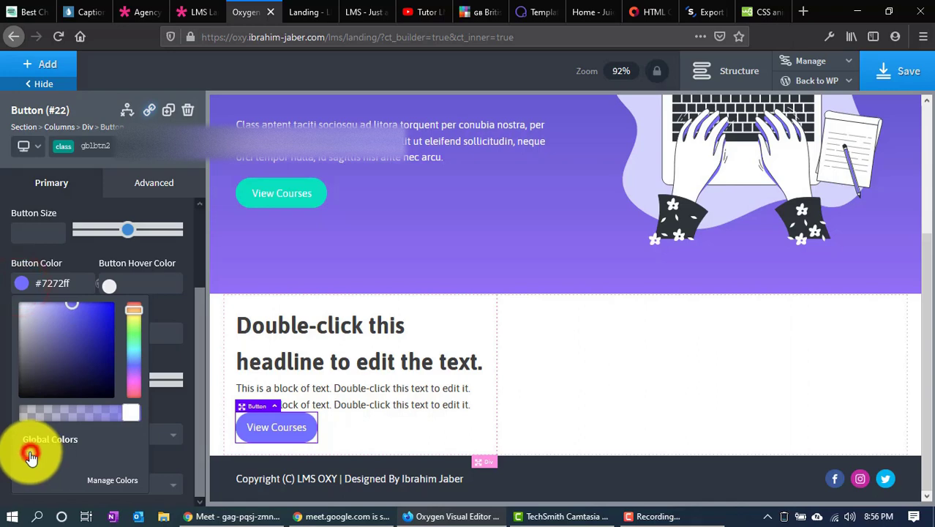
left_click(30, 456)
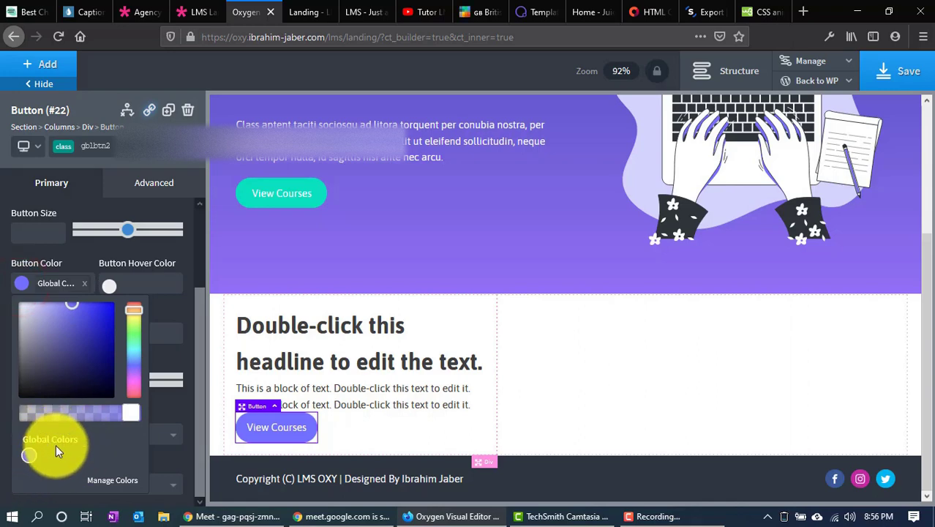
left_click(169, 252)
Save the hero button's gblbtn1 color as a new global color named Cyan
left_click(266, 194)
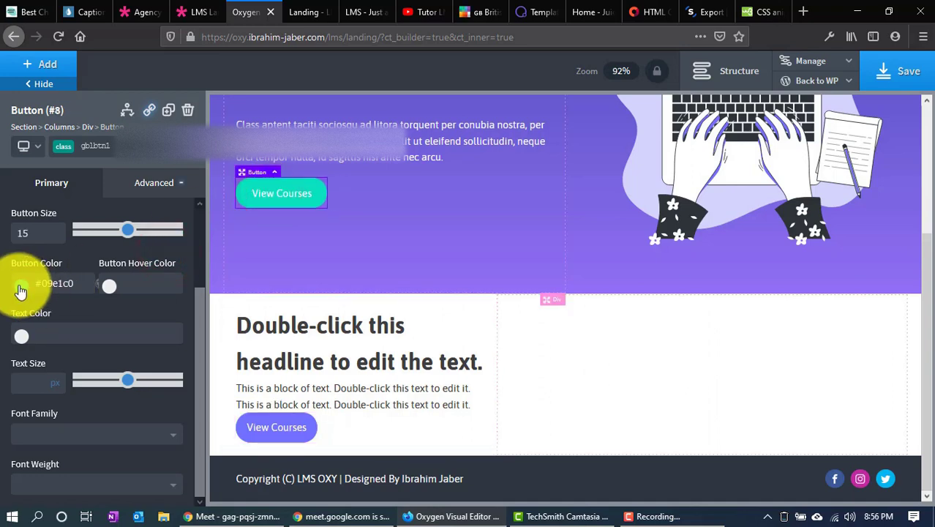
left_click(99, 283)
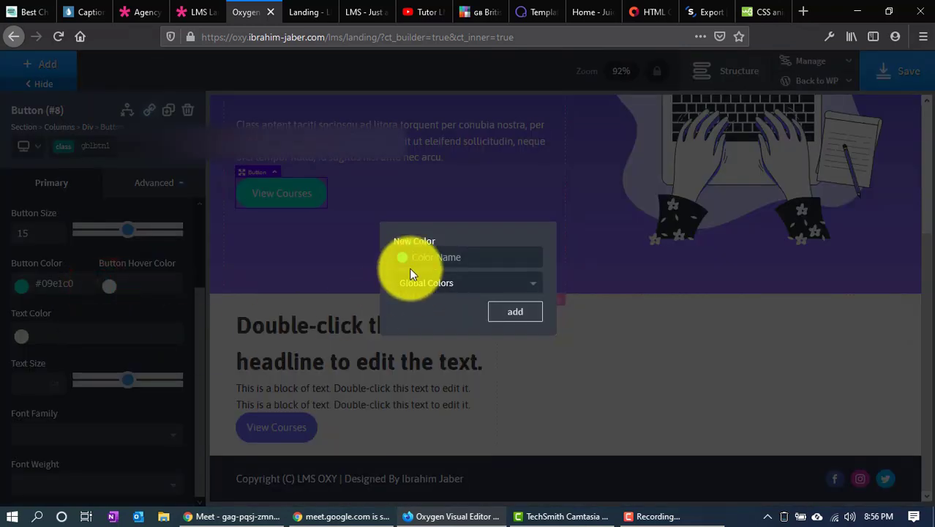
type("Cyan")
key("Return")
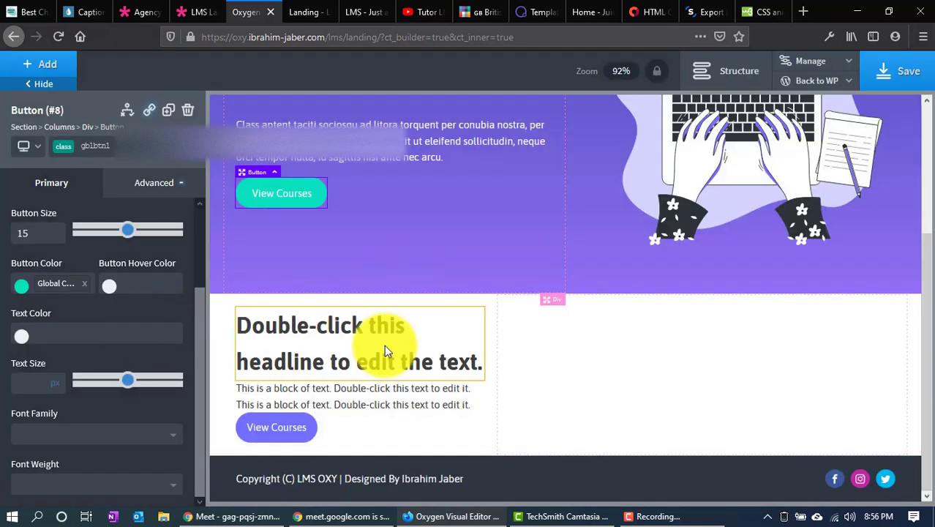
Set the button size of the gblbtn2 class to 15 and open that button's advanced settings
left_click(246, 429)
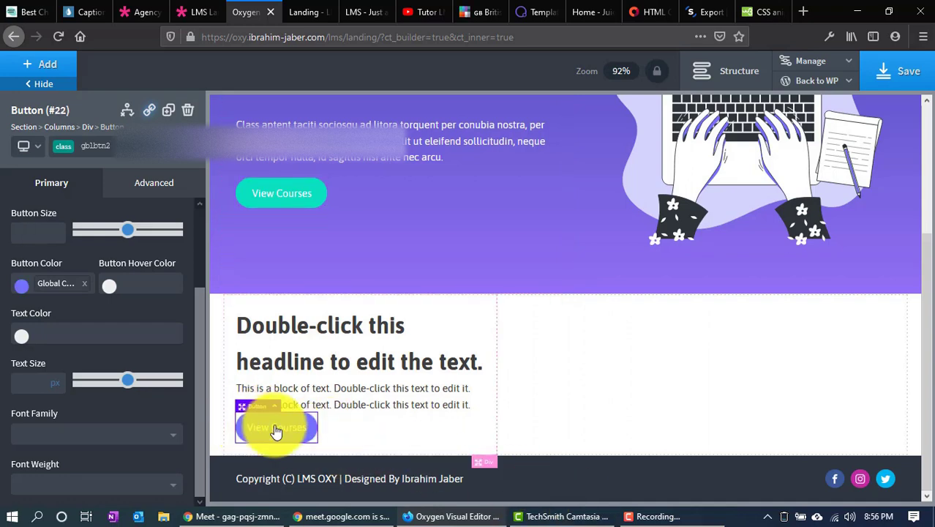
left_click(25, 230)
type("1")
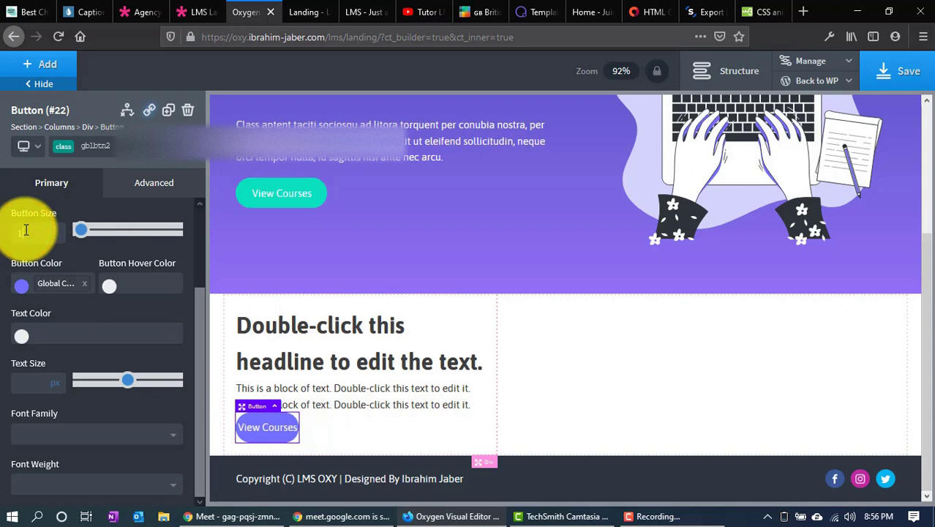
type("5")
left_click(177, 196)
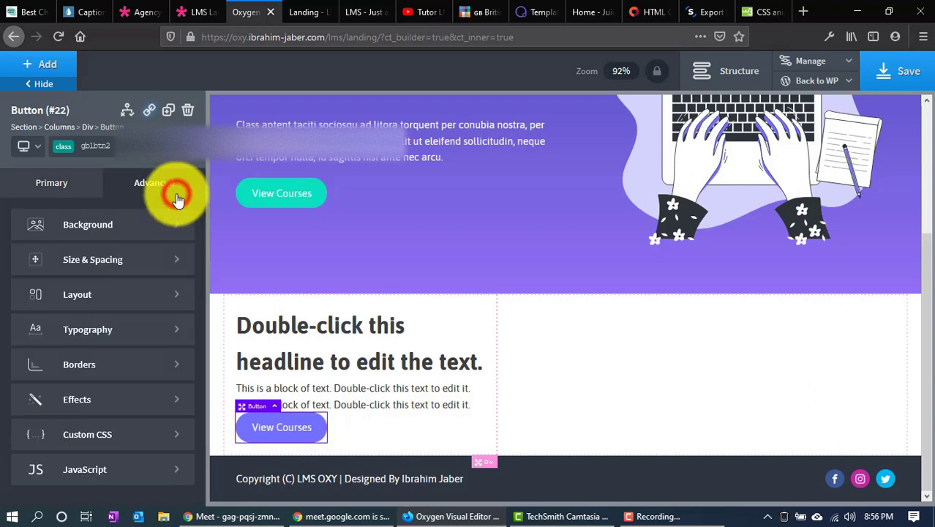
Set the top and bottom padding of the gblbtn2 class to 10 px
left_click(121, 258)
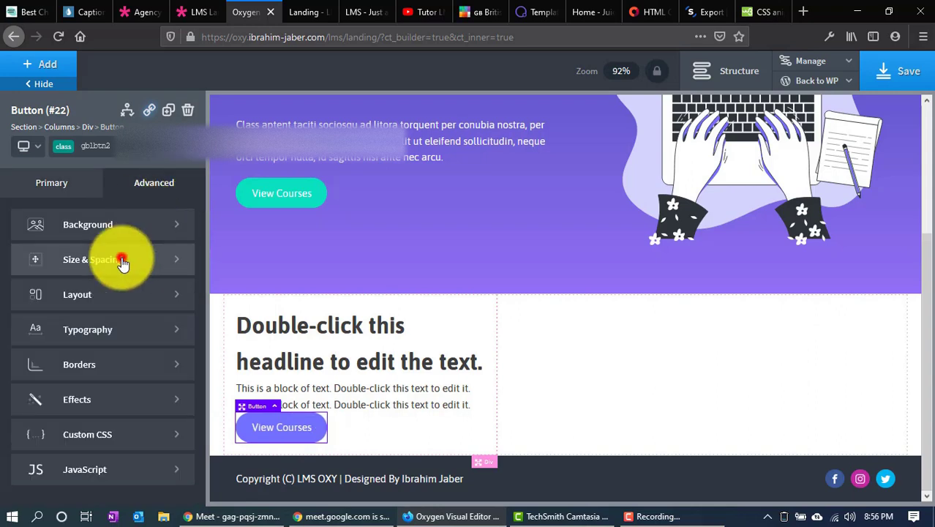
left_click(42, 254)
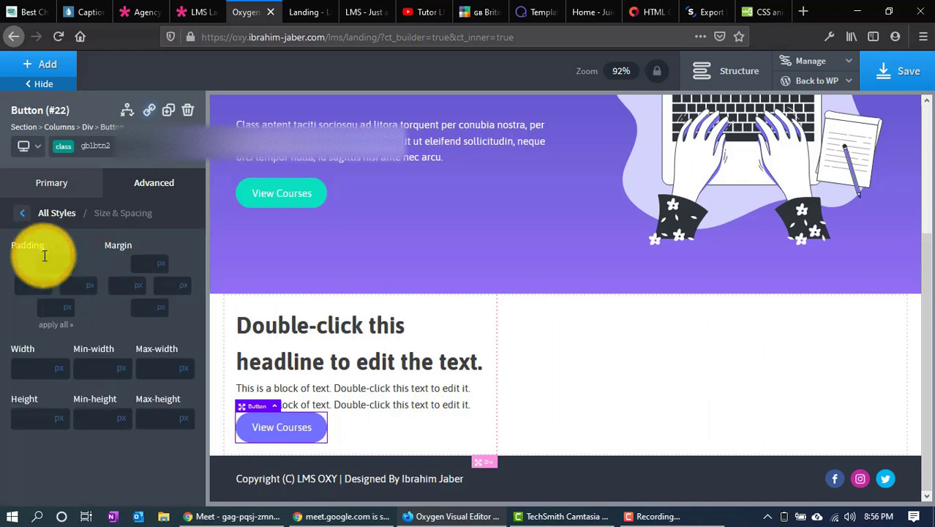
type("10")
left_click(47, 303)
type("010")
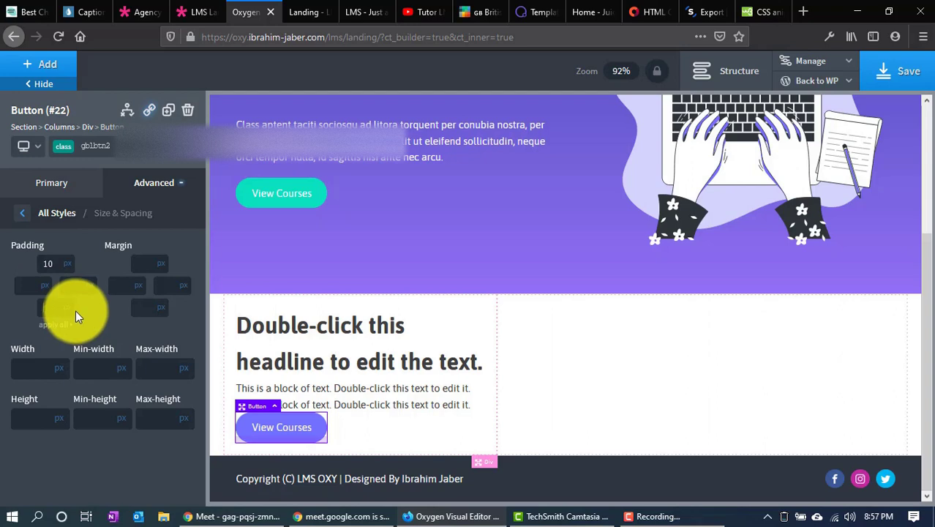
left_click(22, 212)
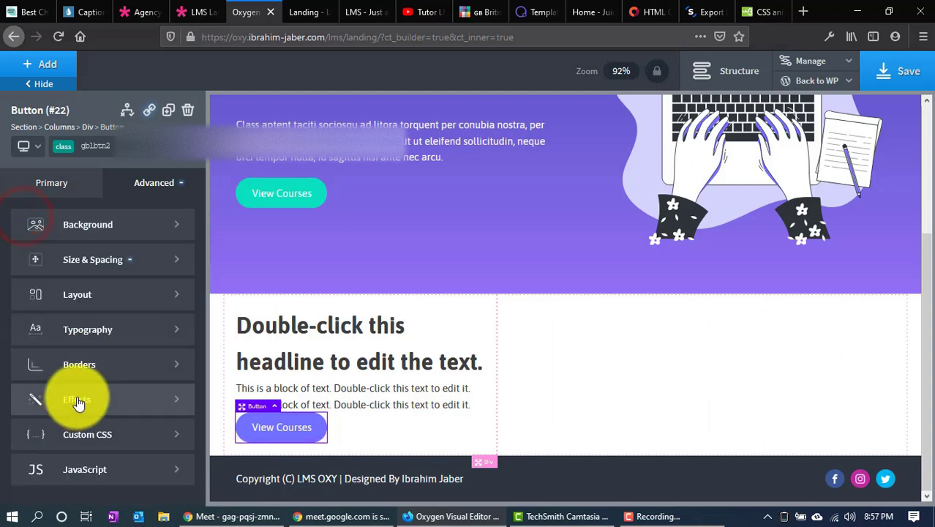
Give the gblbtn2 class a border radius of 15 px
left_click(79, 375)
scroll(80, 483, "down", 1)
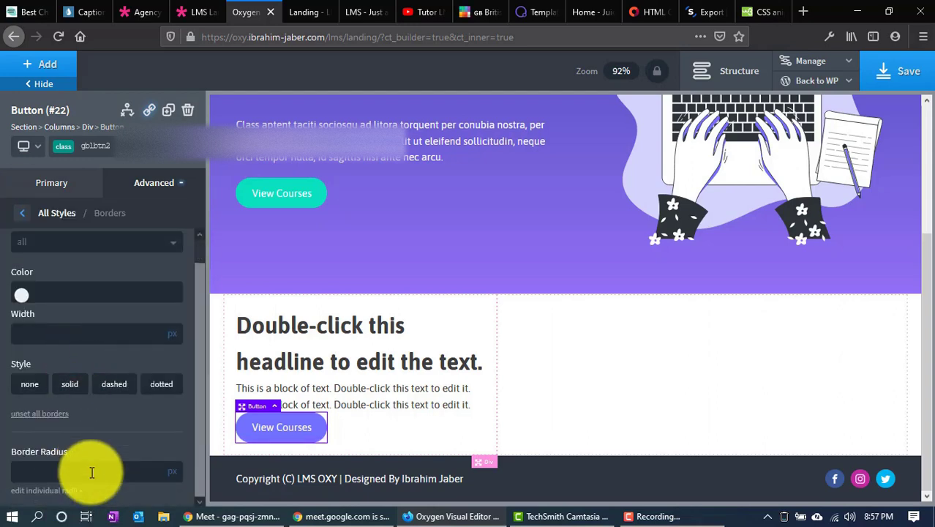
type("15")
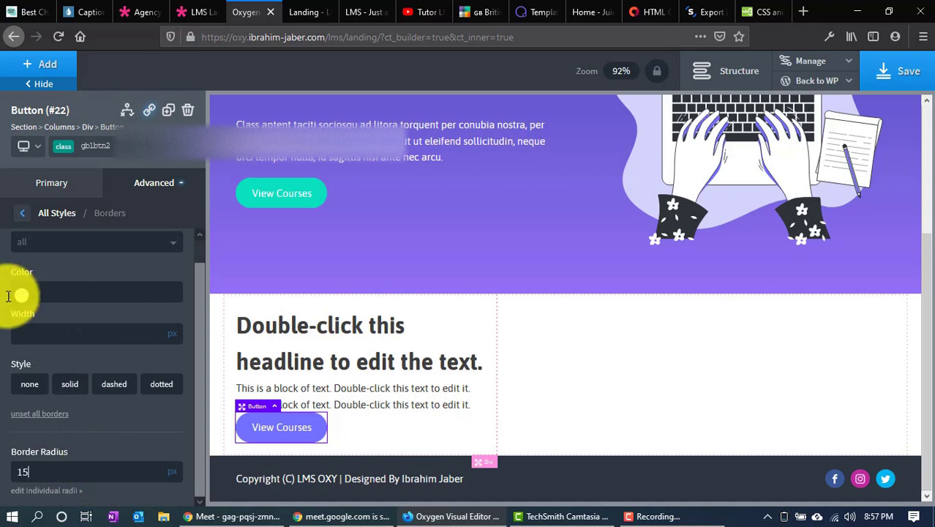
Clear the border radius set on the button's own ID and return to editing the gblbtn2 class
left_click(68, 148)
left_click(72, 158)
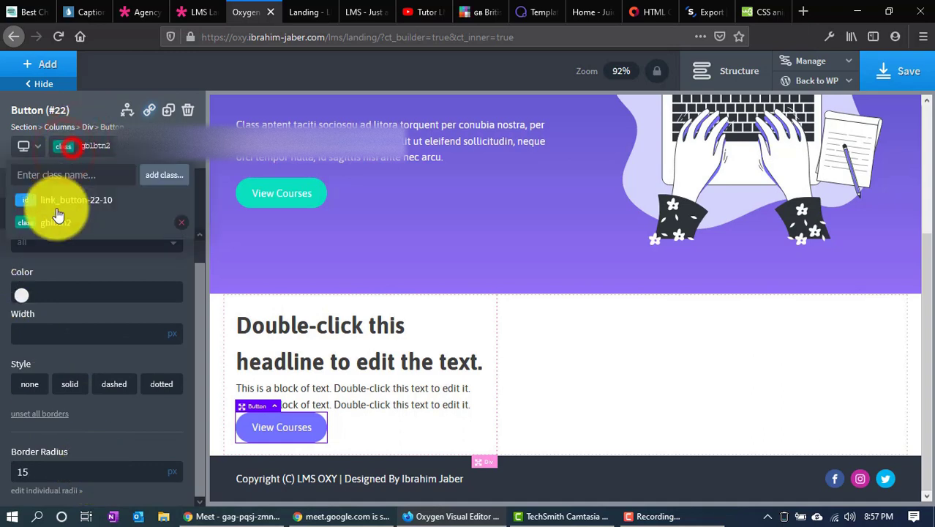
left_click(57, 208)
left_click(47, 476)
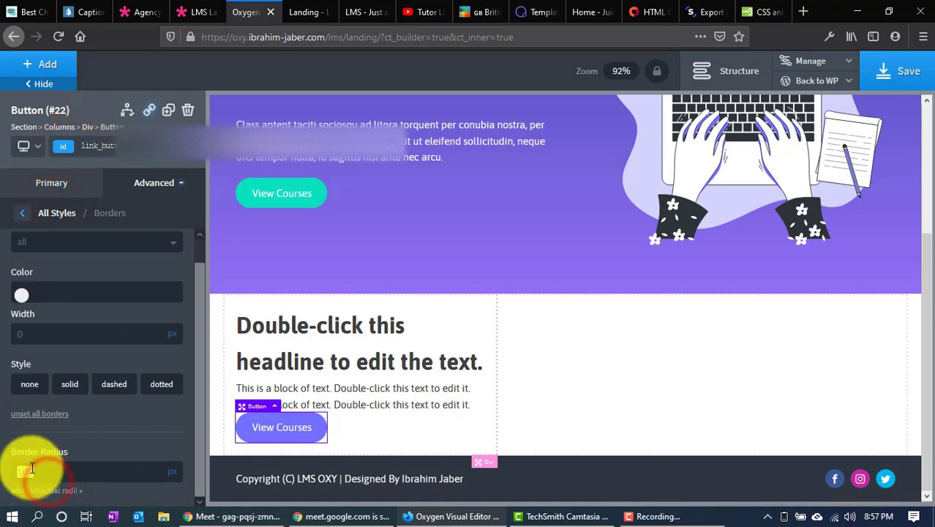
left_click(63, 146)
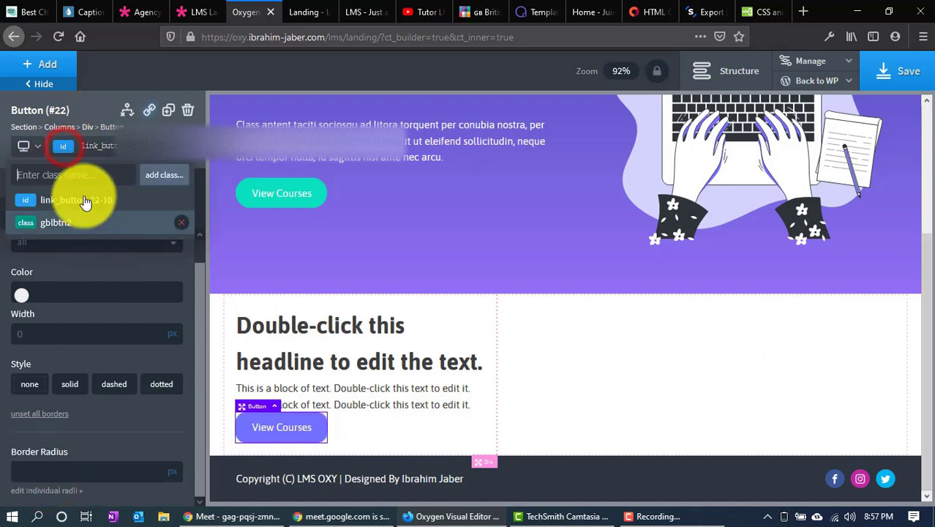
left_click(61, 233)
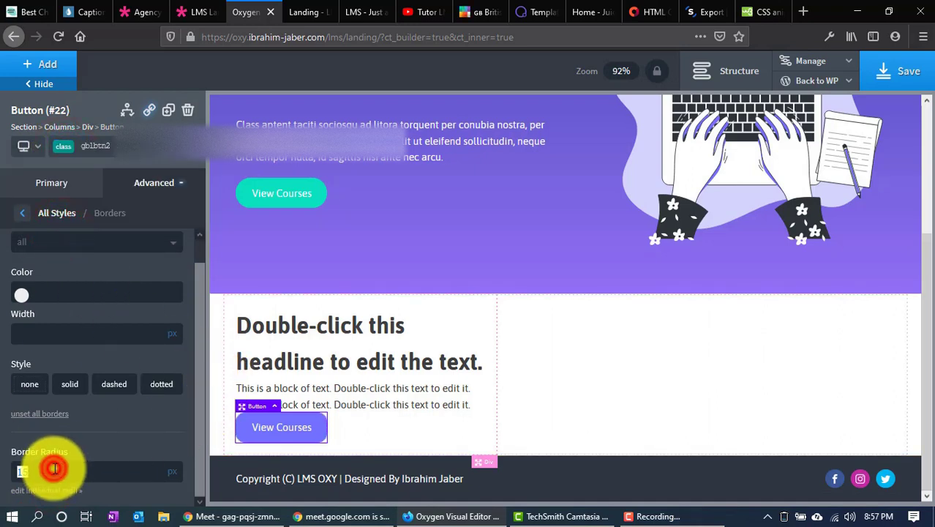
left_click(23, 212)
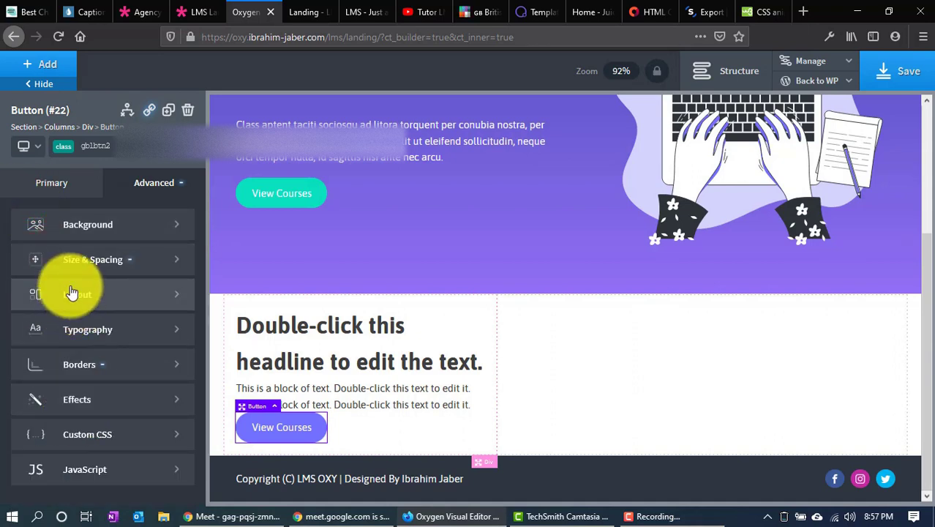
In the hover state of the gblbtn2 class, set the text's letter spacing to 2 px
left_click(65, 402)
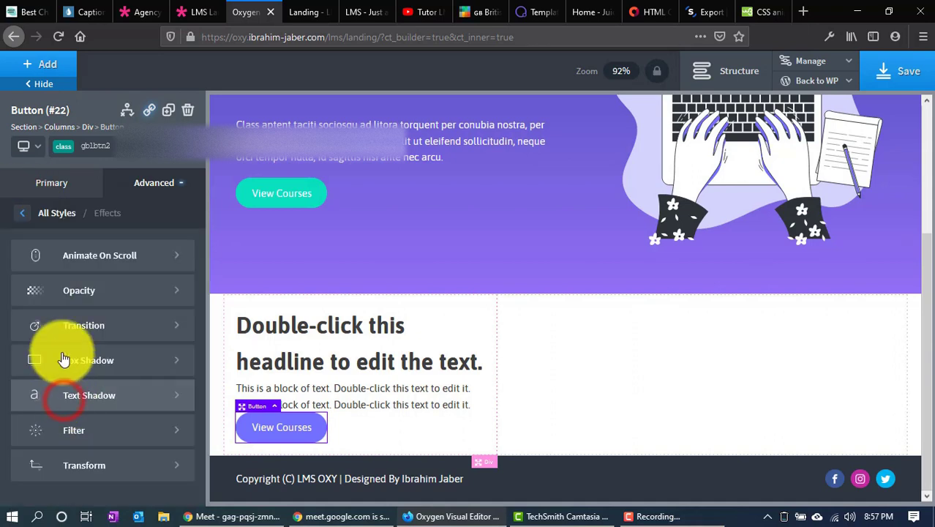
left_click(20, 209)
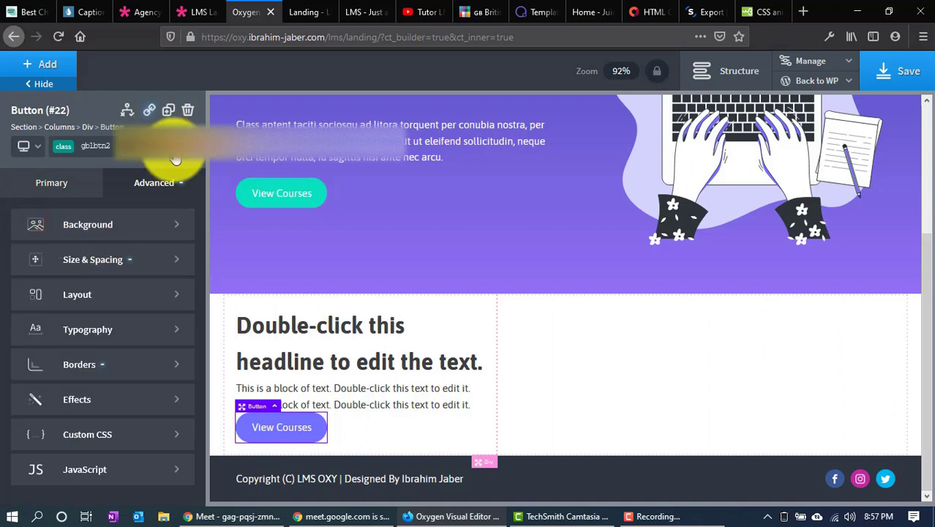
left_click(146, 146)
left_click(31, 199)
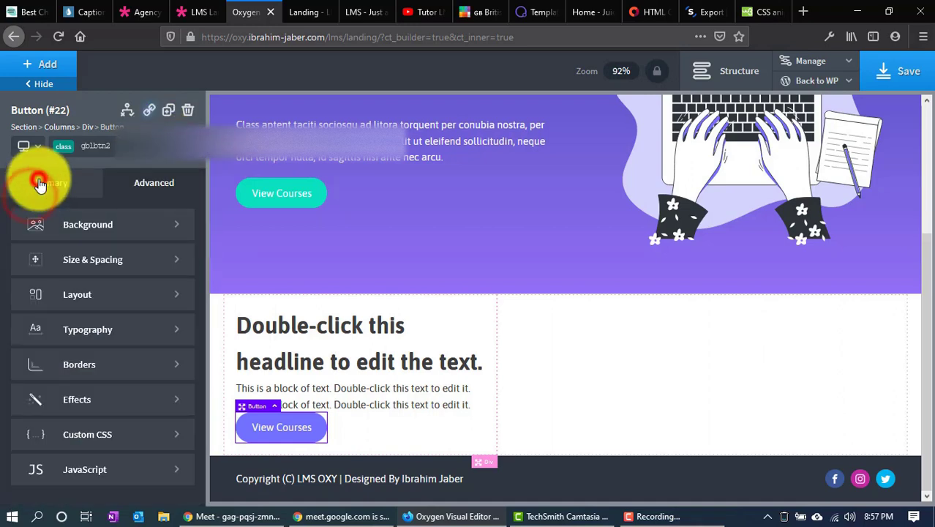
left_click(35, 183)
left_click(122, 180)
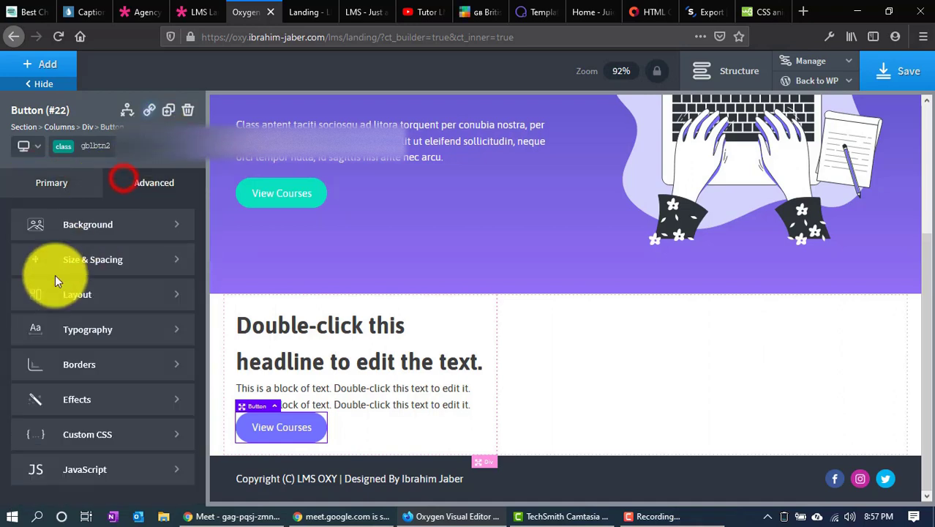
left_click(65, 330)
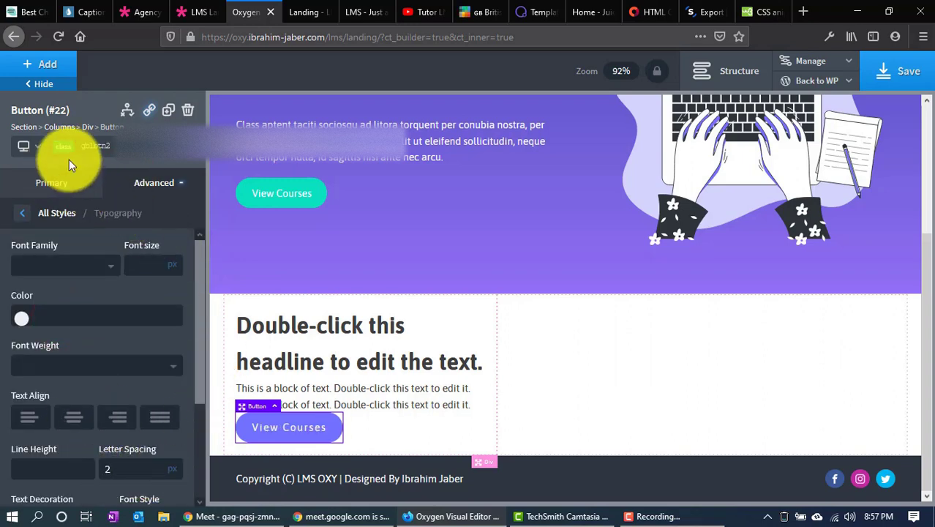
Return to the original state of the gblbtn2 class and set its transition duration to .3 sec
left_click(102, 146)
left_click(111, 175)
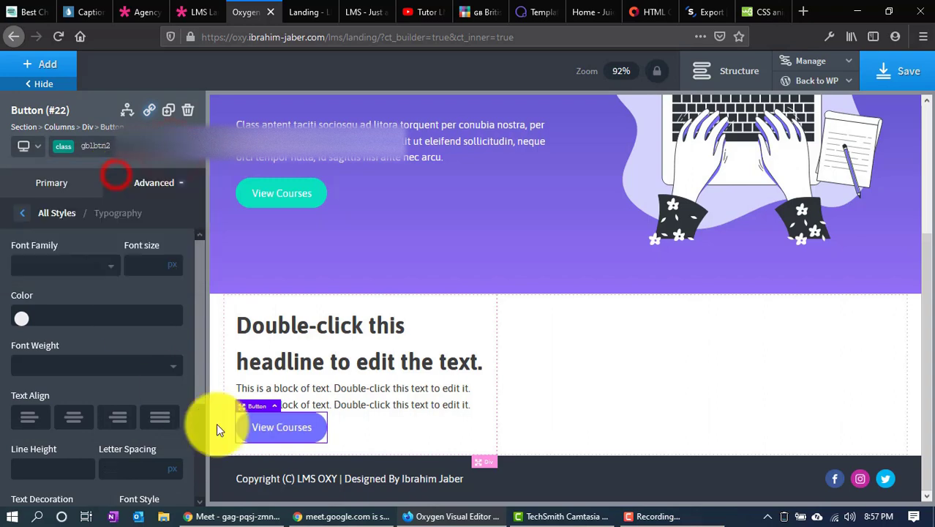
left_click(30, 215)
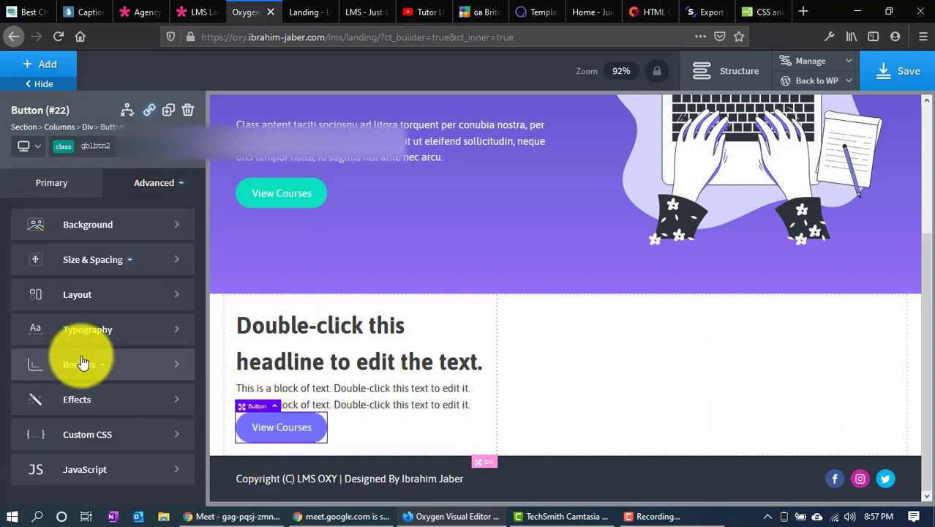
left_click(85, 402)
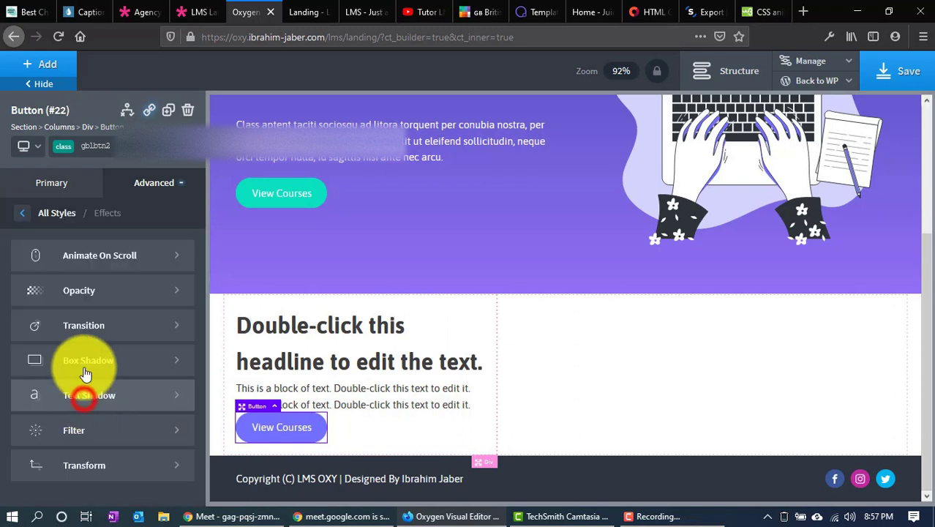
left_click(80, 327)
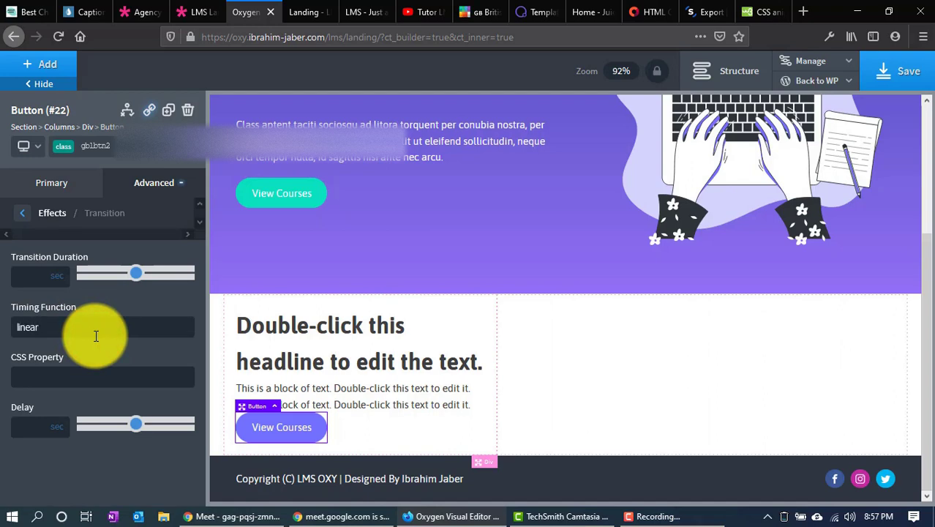
left_click(26, 267)
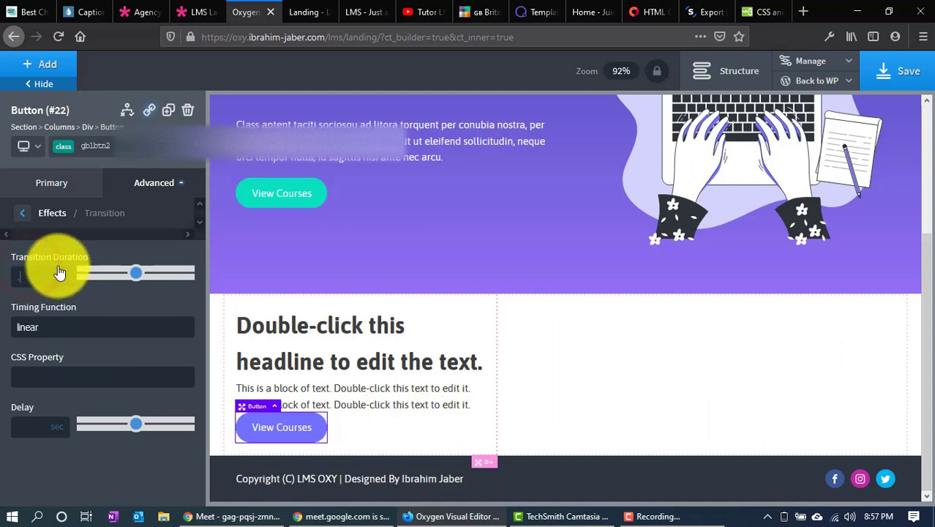
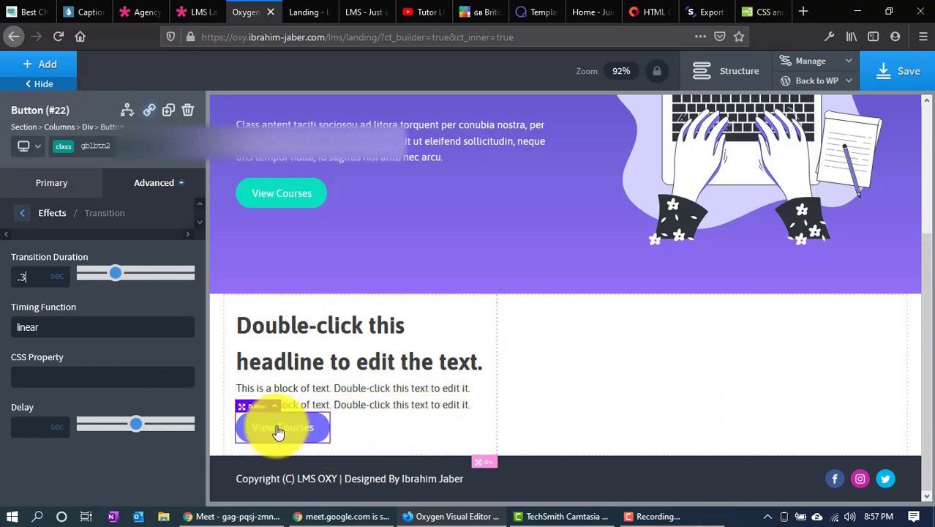
left_click(448, 429)
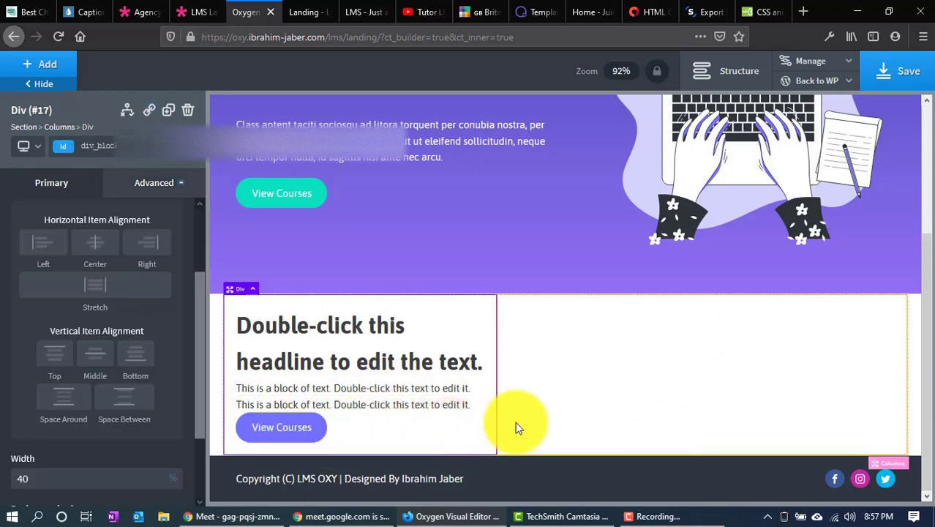
Examine the animation-timing-function values on the W3Schools page, including the easing keywords, steps and cubic-bezier
left_click(208, 11)
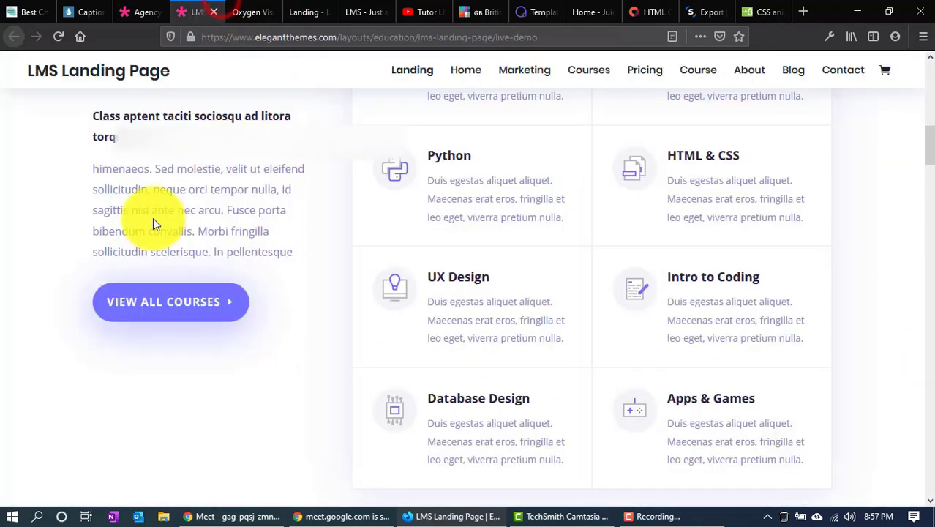
left_click_drag(293, 252, 92, 164)
left_click(764, 11)
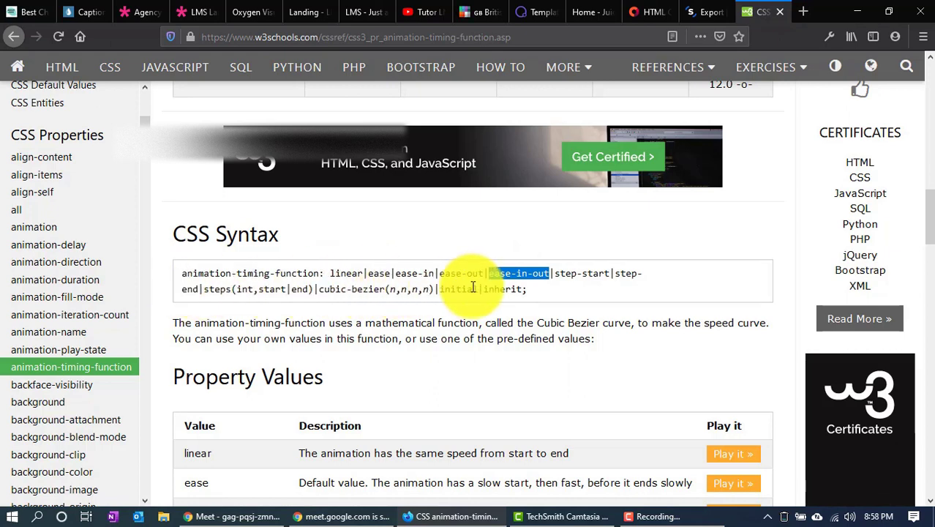
left_click(341, 272)
left_click(375, 270)
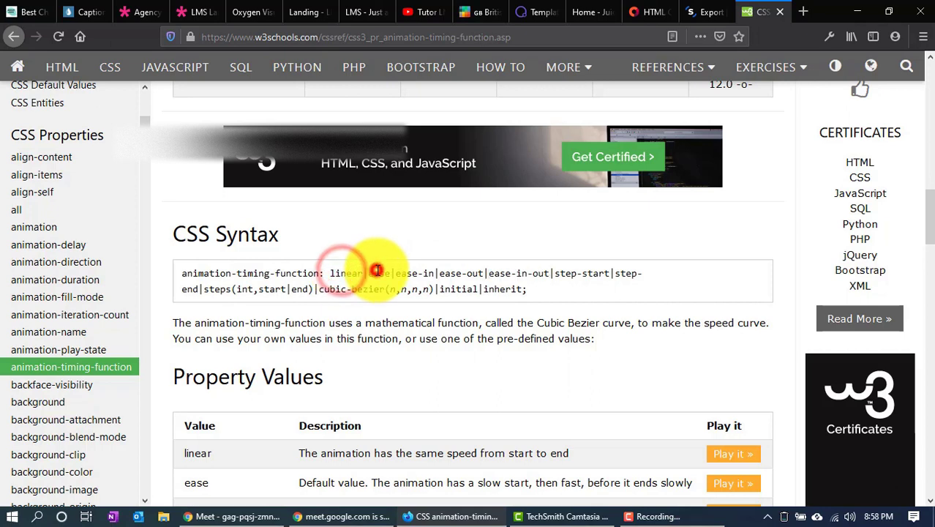
left_click(405, 273)
left_click(206, 288)
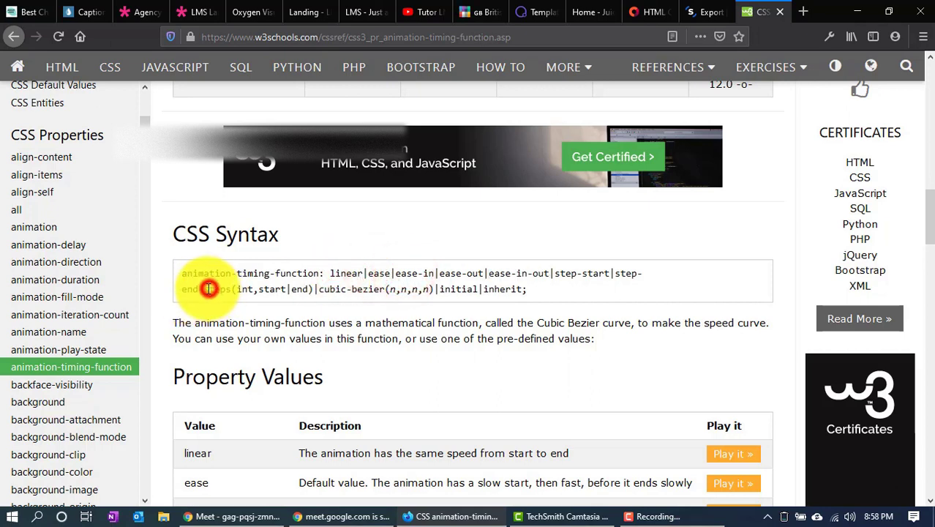
left_click_drag(242, 290, 424, 289)
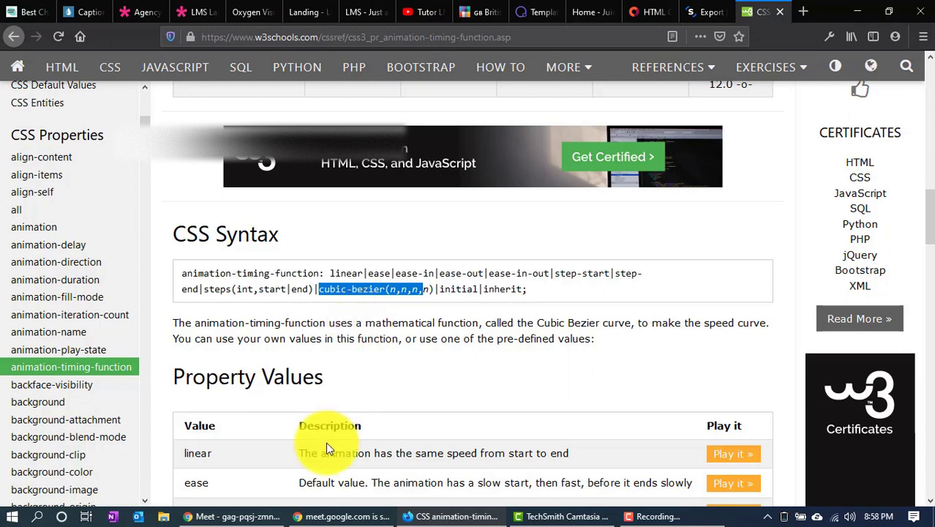
scroll(339, 415, "down", 5)
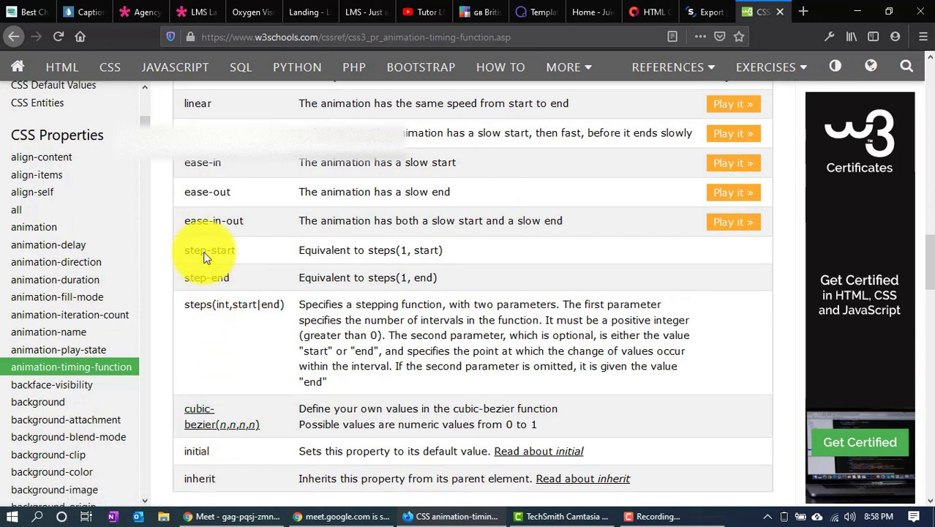
On the reference LMS page, copy the courses paragraph from "himenaeos. Sed molestie" through "In pellentesque"
left_click(243, 11)
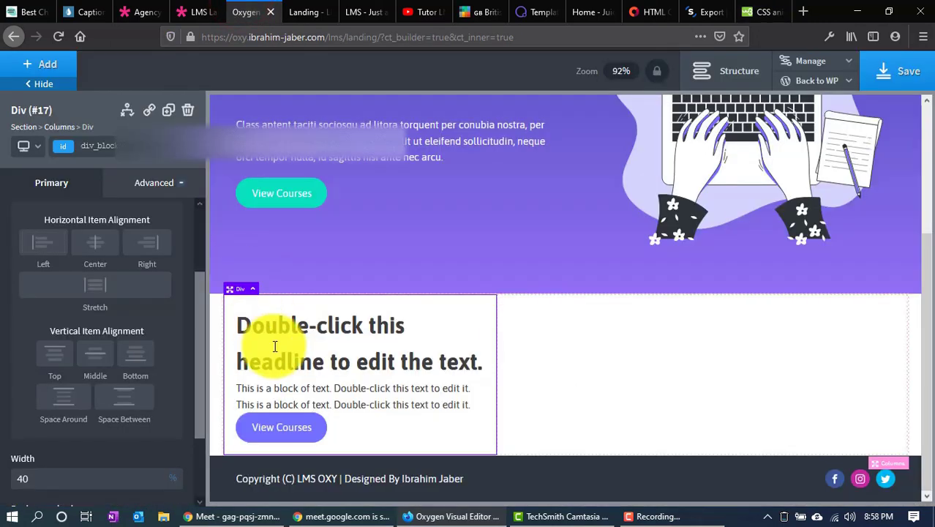
left_click(196, 12)
left_click(190, 221)
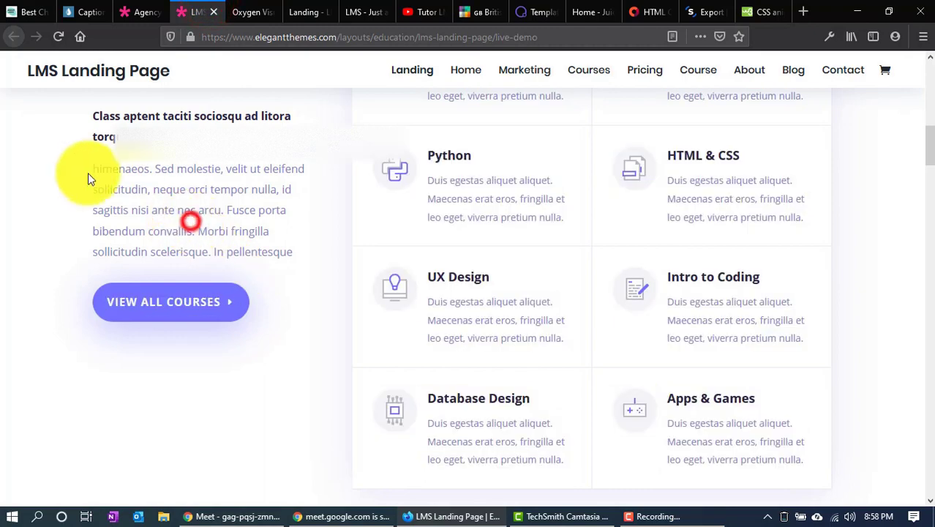
left_click_drag(84, 171, 272, 230)
left_click(292, 254)
scroll(293, 365, "up", 3)
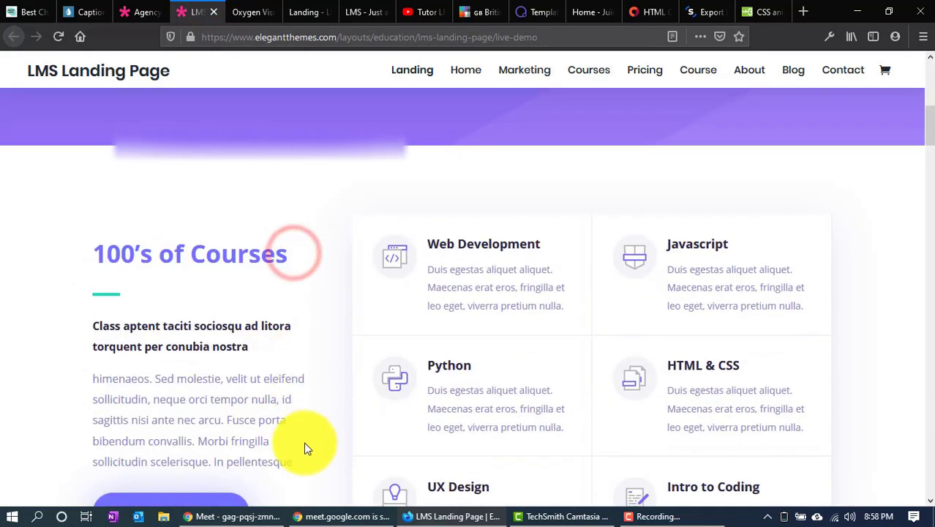
left_click_drag(297, 462, 96, 376)
key("ctrl+c")
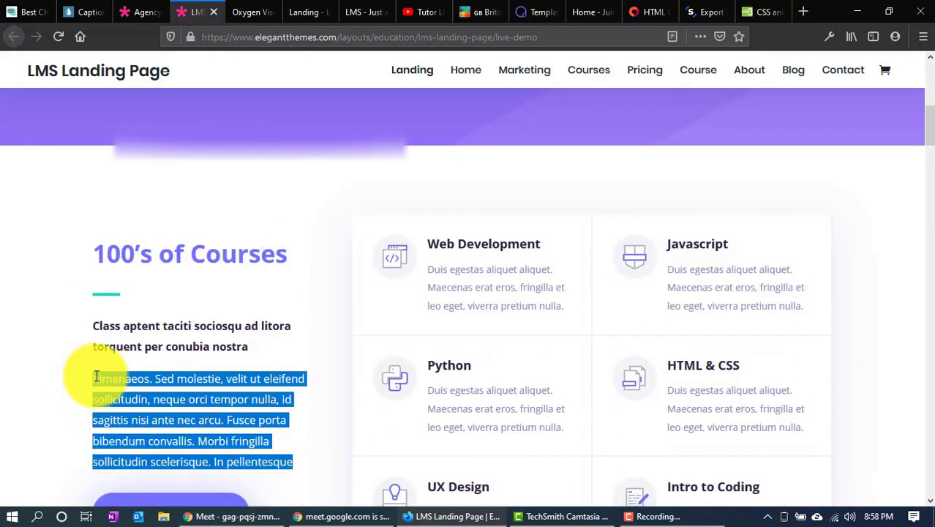
Return to the Oxygen editor and replace the second placeholder text block above the purple View Courses button with the copied paragraph
left_click(247, 10)
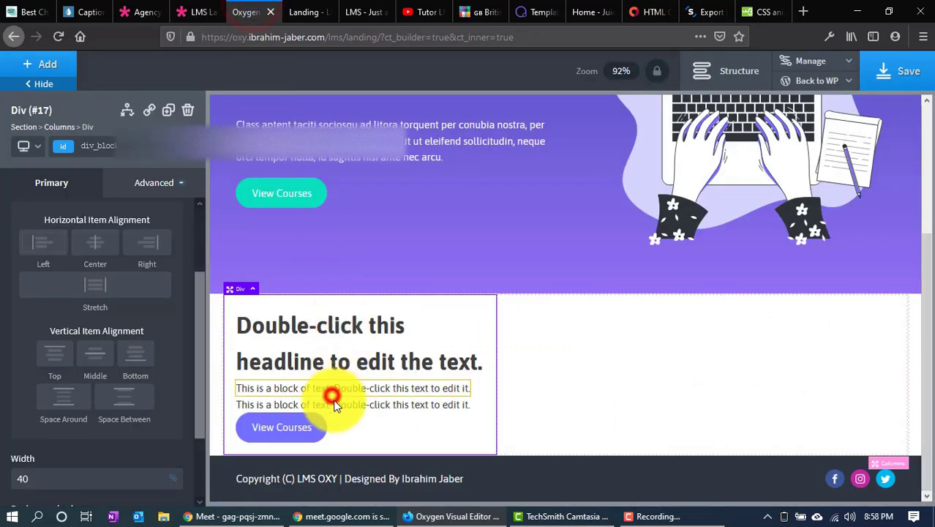
left_click(331, 395)
left_click(333, 403)
double_click(336, 404)
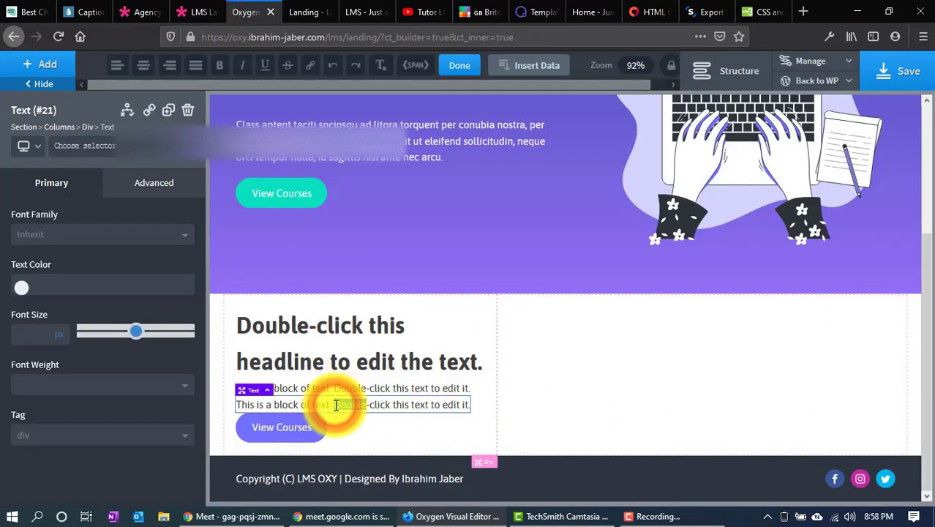
key("ctrl+a")
key("ctrl+v")
Copy "Class aptent taciti sociosqu ad litora torquent per conubia nostra" from the reference page into the first placeholder text block in Oxygen
left_click(275, 390)
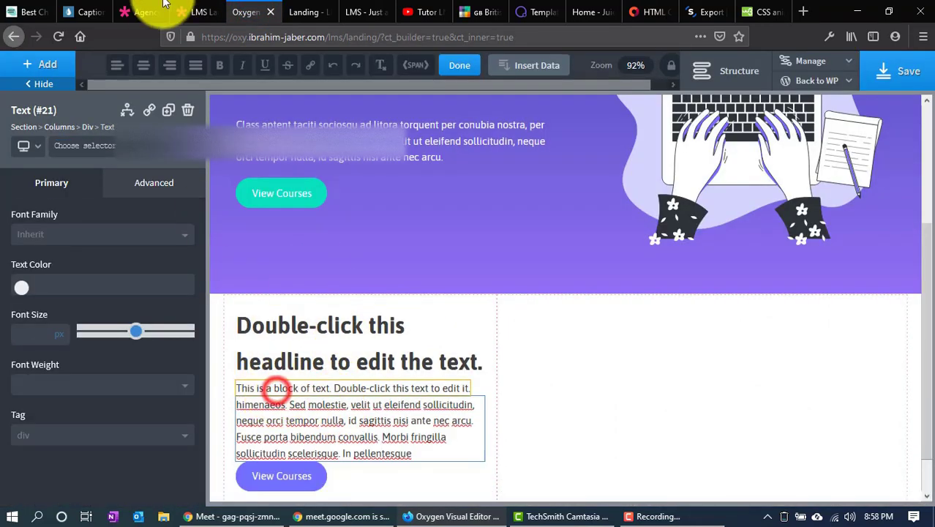
left_click(156, 11)
left_click(196, 11)
left_click(195, 339)
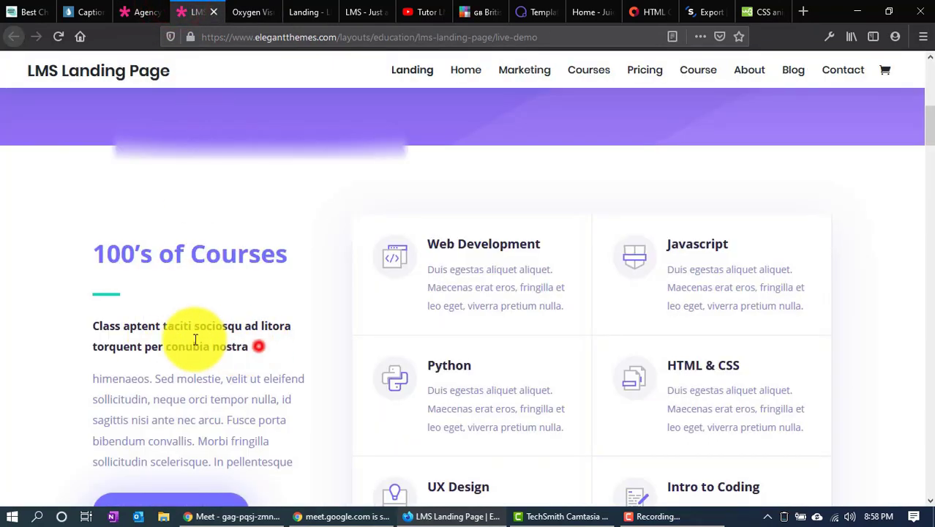
left_click_drag(249, 347, 77, 324)
key("ctrl+c")
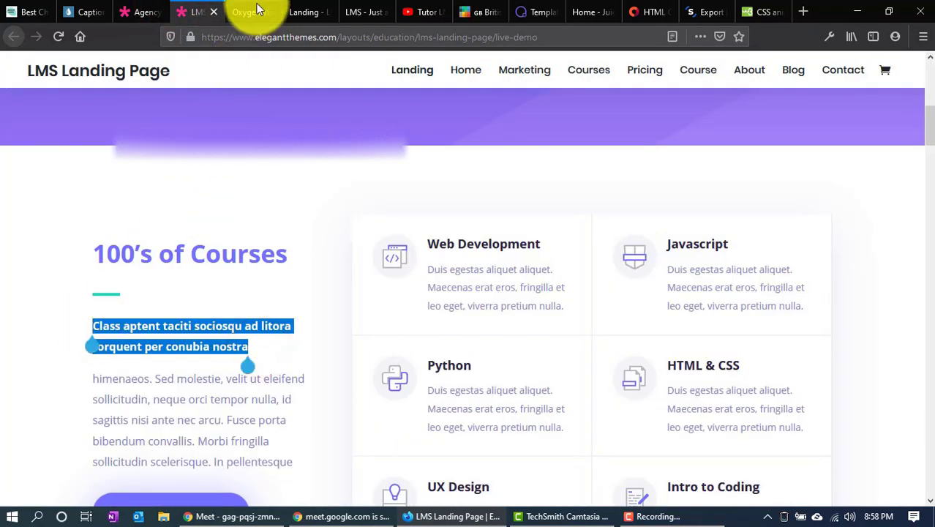
left_click(256, 10)
double_click(301, 390)
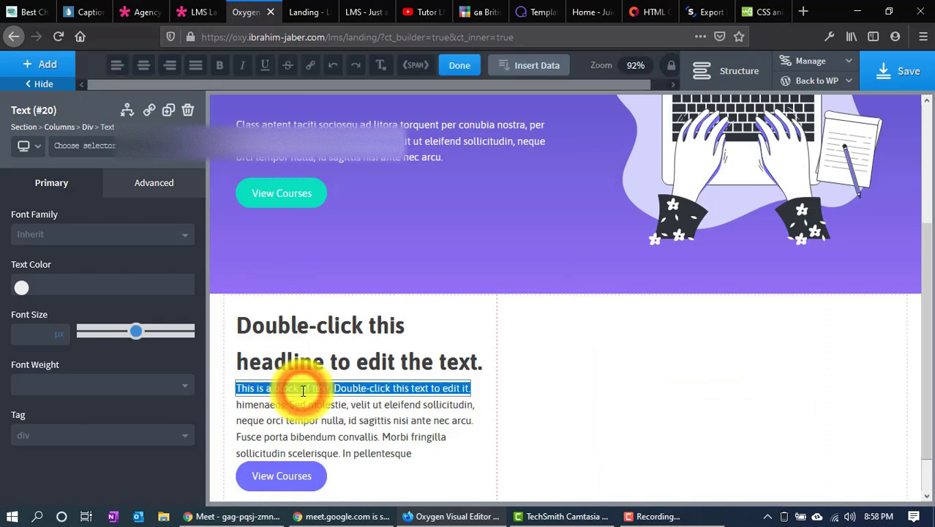
key("ctrl+v")
Try replacing the placeholder headline with the heading copied from the reference page's courses section, and undo the paste
left_click(378, 355)
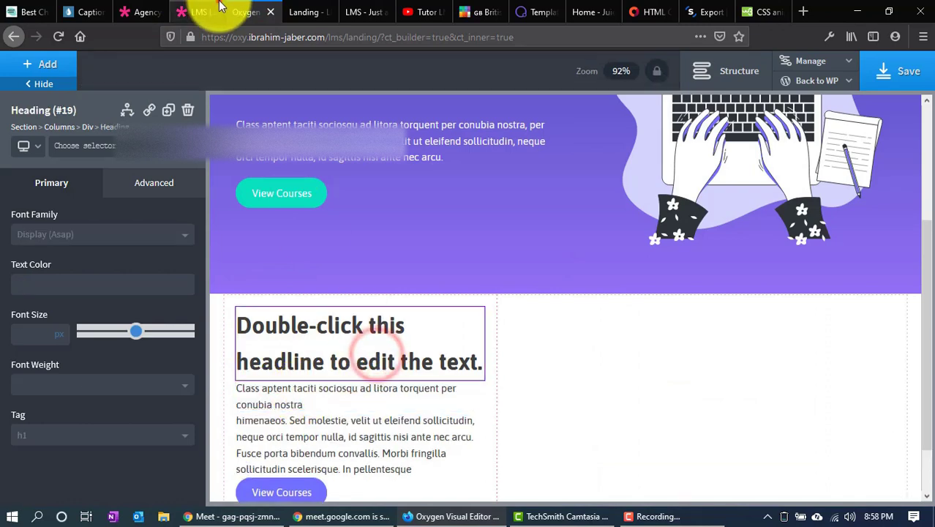
left_click(197, 11)
left_click_drag(287, 250, 105, 250)
key("ctrl+c")
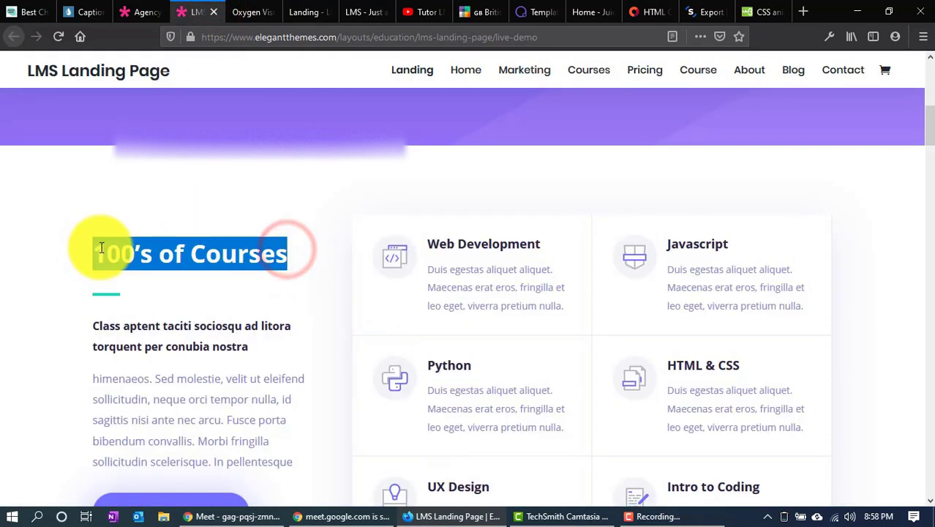
left_click(246, 12)
left_click(304, 352)
double_click(304, 352)
key("ctrl+v")
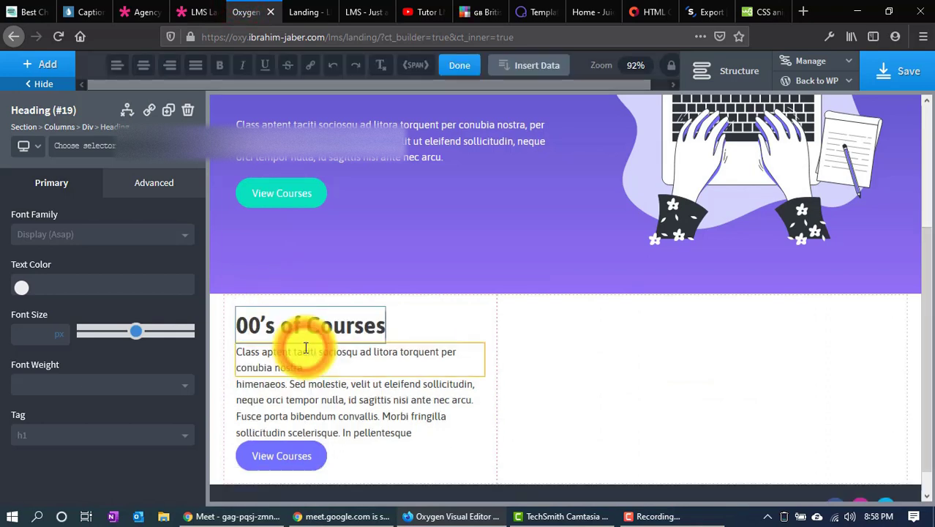
key("ctrl+z")
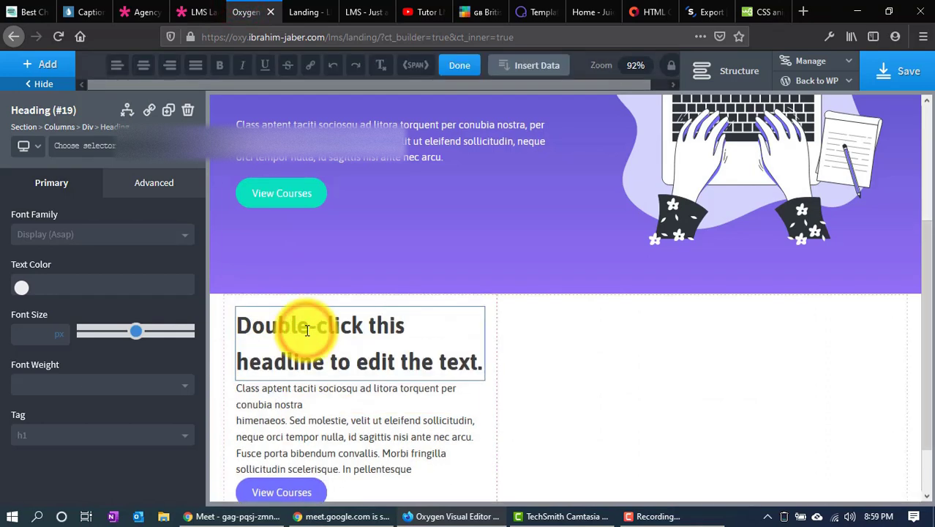
Copy the courses heading from the reference page into the Oxygen headline and complete it to read "100's of Courses"
left_click(195, 11)
mouse_move(91, 250)
left_mouse_down()
mouse_move(303, 249)
mouse_move(92, 250)
left_mouse_up()
key("ctrl+c")
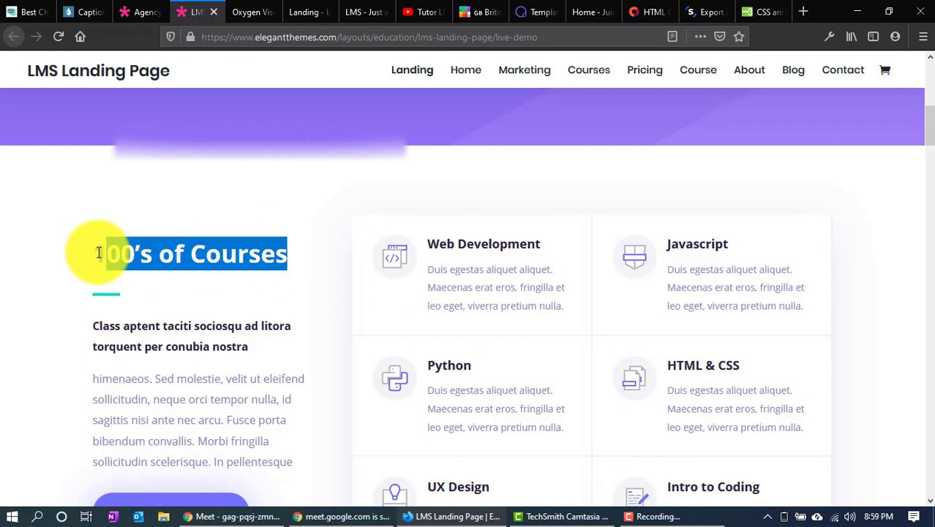
left_click(246, 12)
triple_click(344, 306)
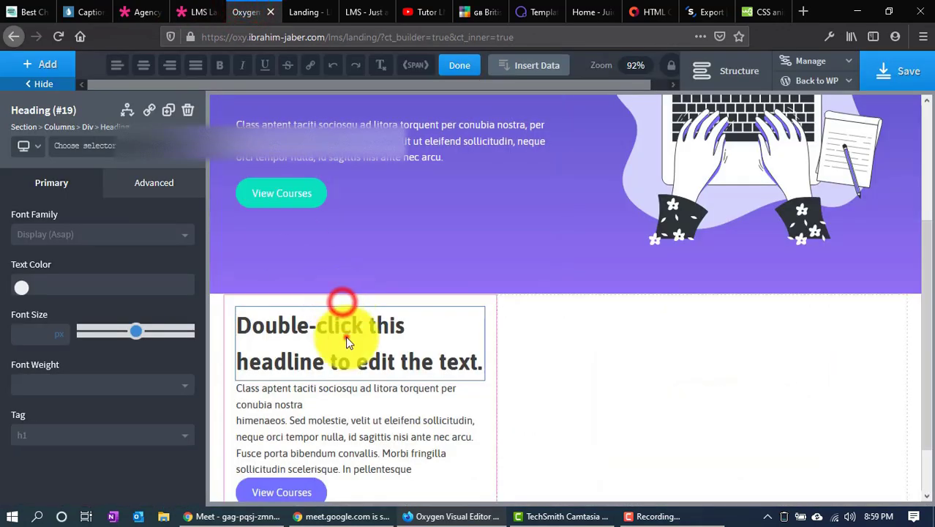
key("ctrl+v")
left_click(341, 322)
triple_click(340, 322)
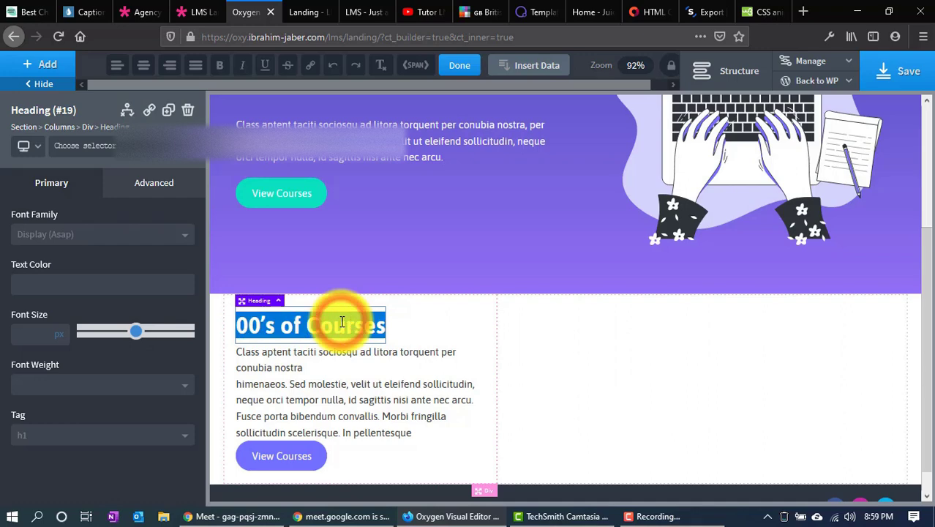
left_click(243, 322)
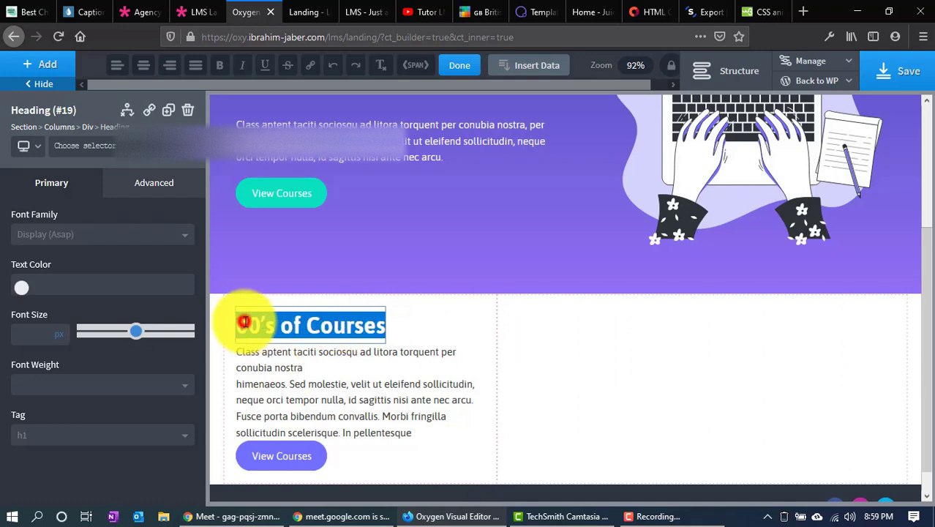
type("1")
left_click(448, 328)
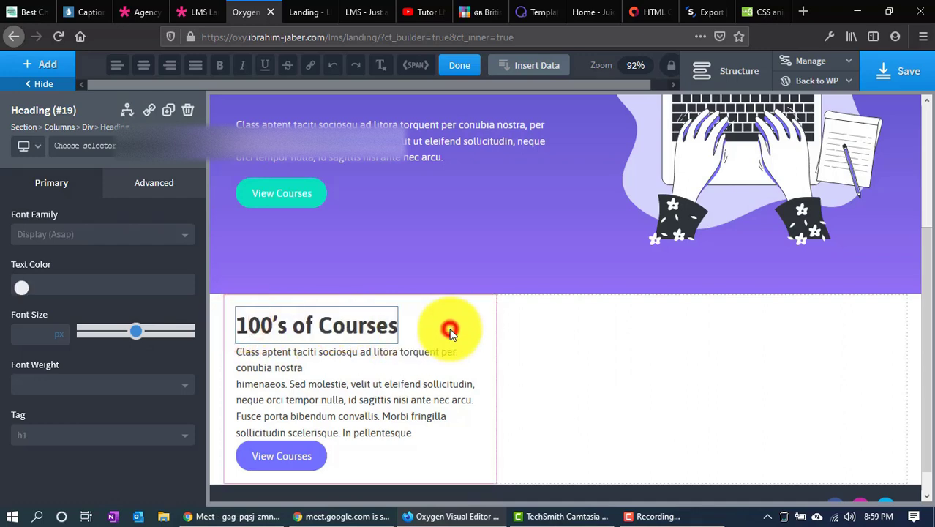
Set the text color of the "100's of Courses" heading to the purple global color
left_click(318, 322)
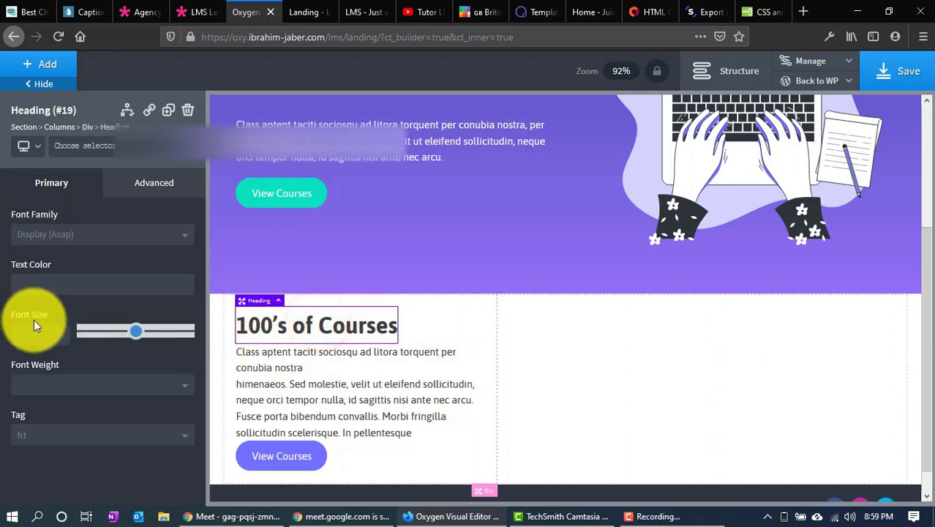
left_click(24, 286)
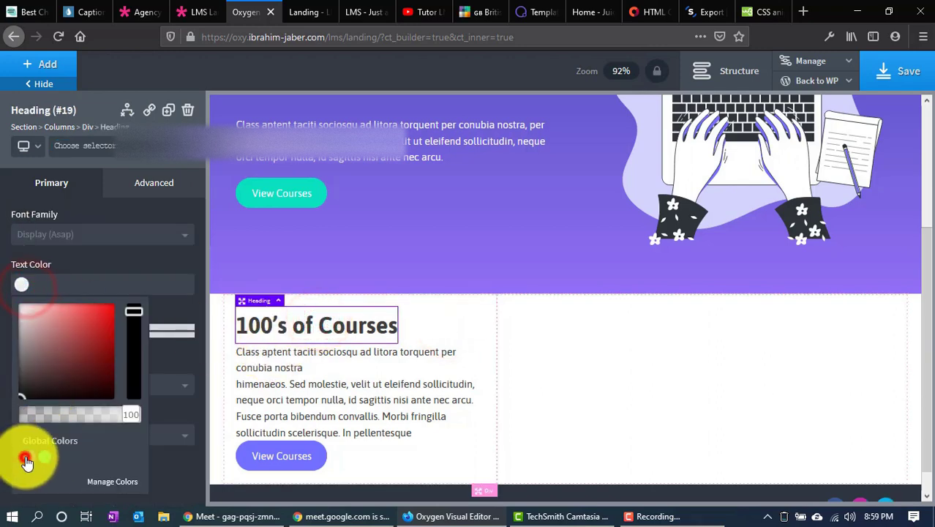
left_click(25, 460)
left_click(453, 307)
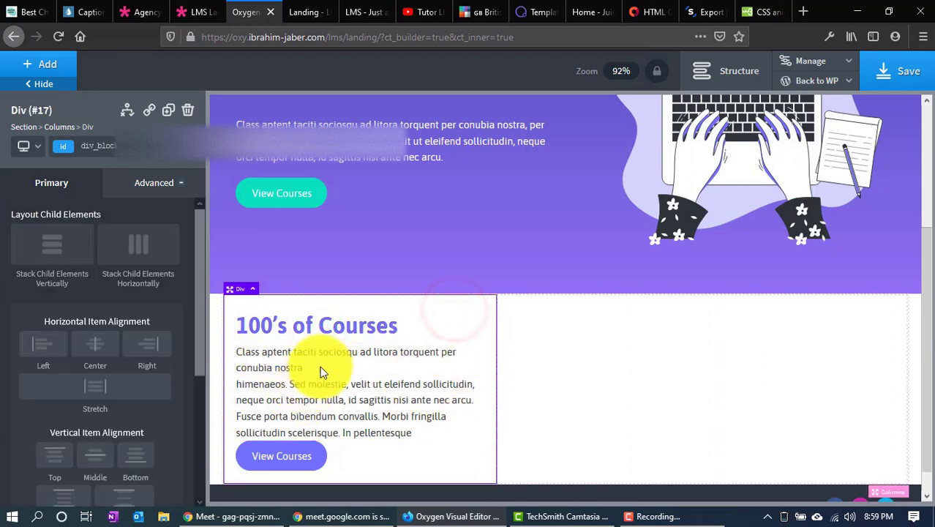
Set the font weight of the "Class aptent taciti" text block to 900
left_click(322, 367)
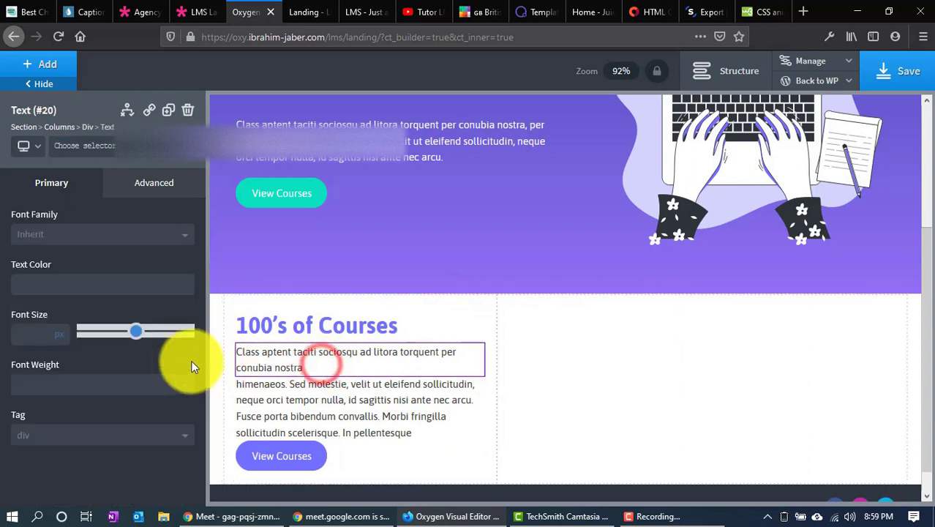
left_click(121, 190)
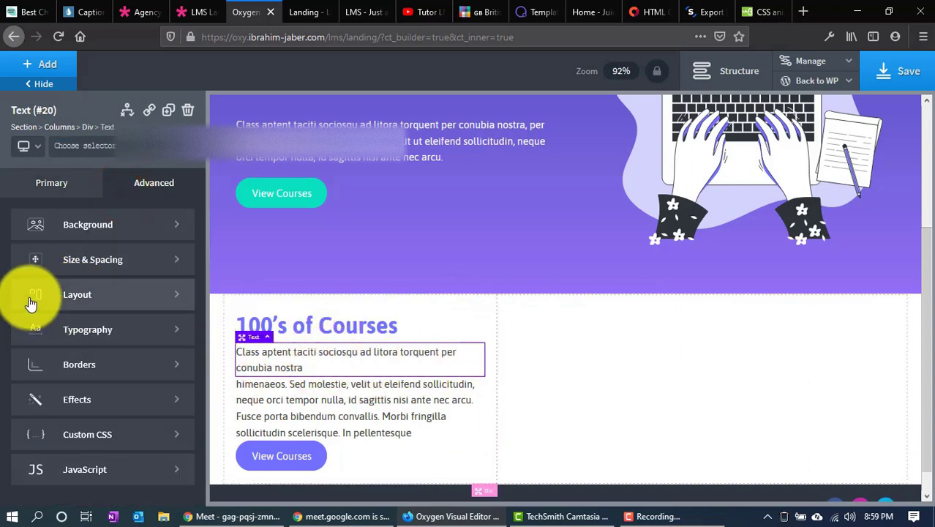
left_click(100, 331)
scroll(87, 375, "down", 3)
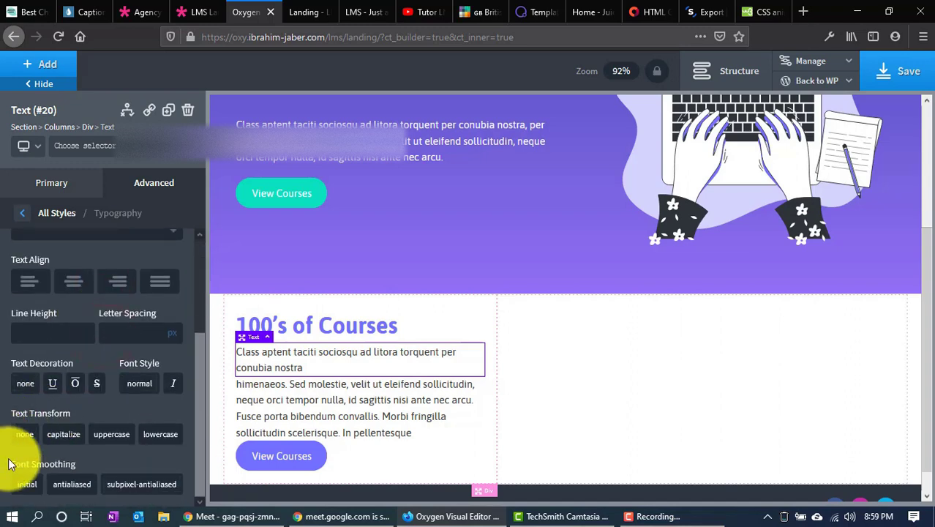
scroll(82, 447, "up", 3)
left_click(65, 367)
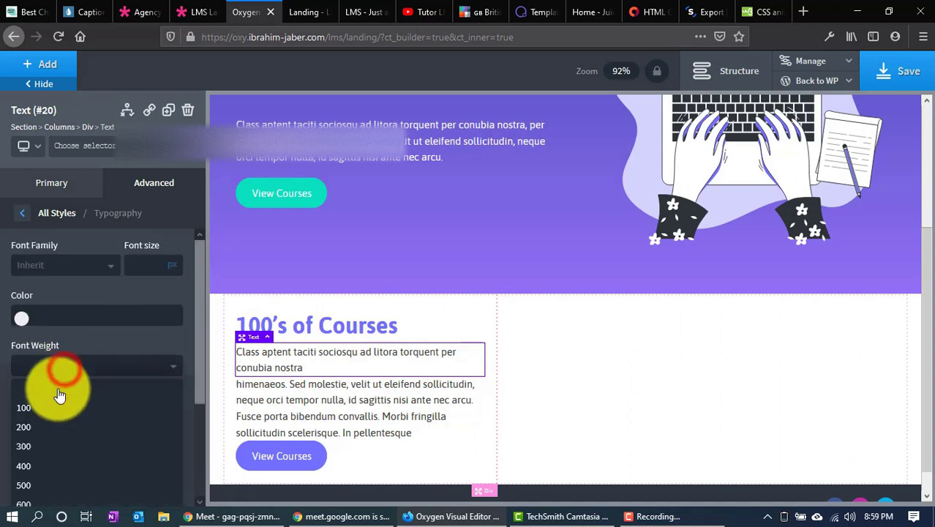
scroll(60, 395, "down", 3)
left_click(30, 429)
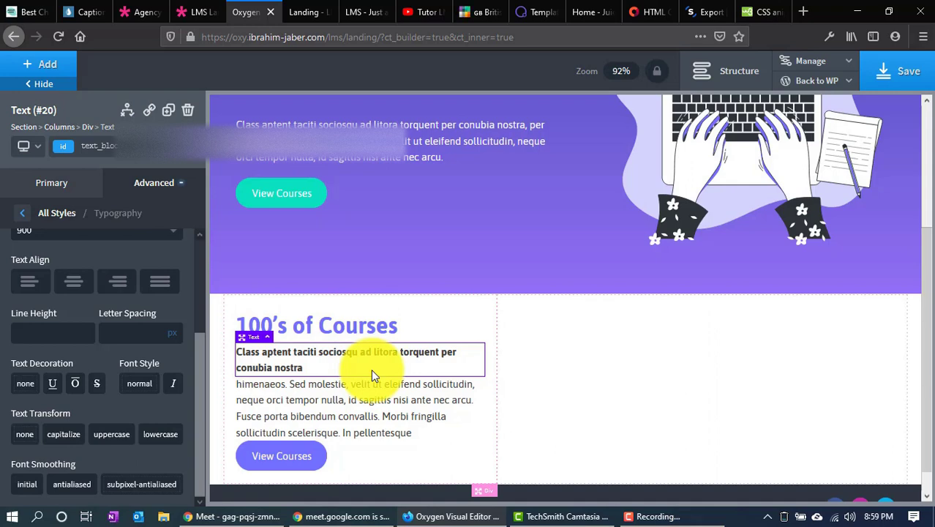
Try font weights 400 and 700 on the "Class aptent taciti" text block, and return it to 900
left_click(162, 236)
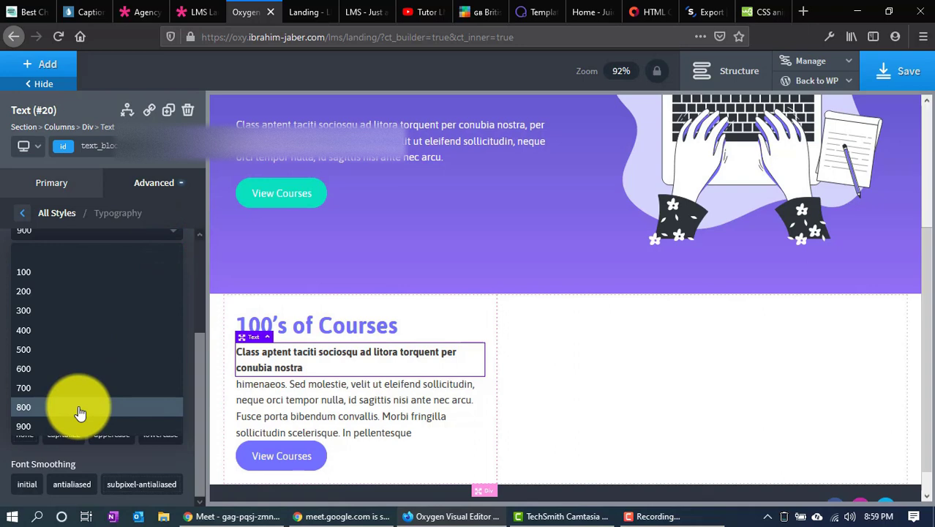
left_click(61, 340)
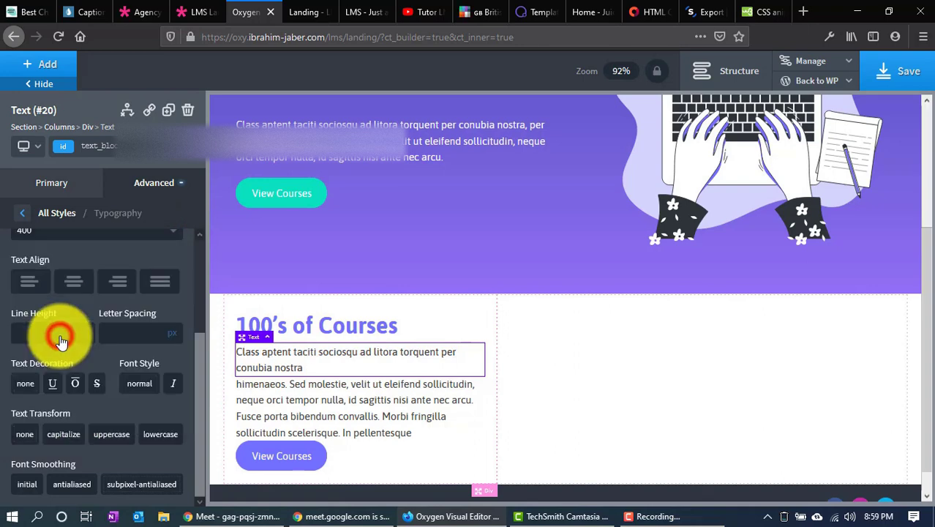
left_click(79, 239)
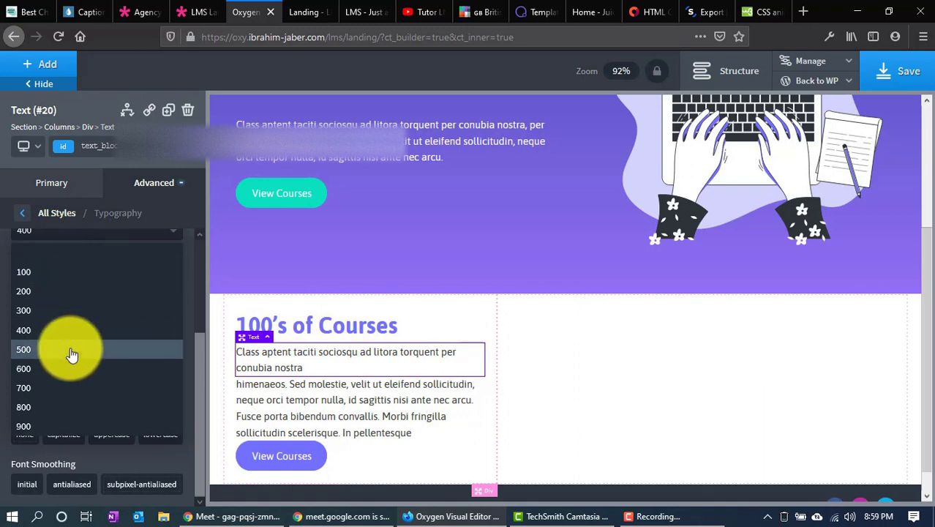
left_click(64, 390)
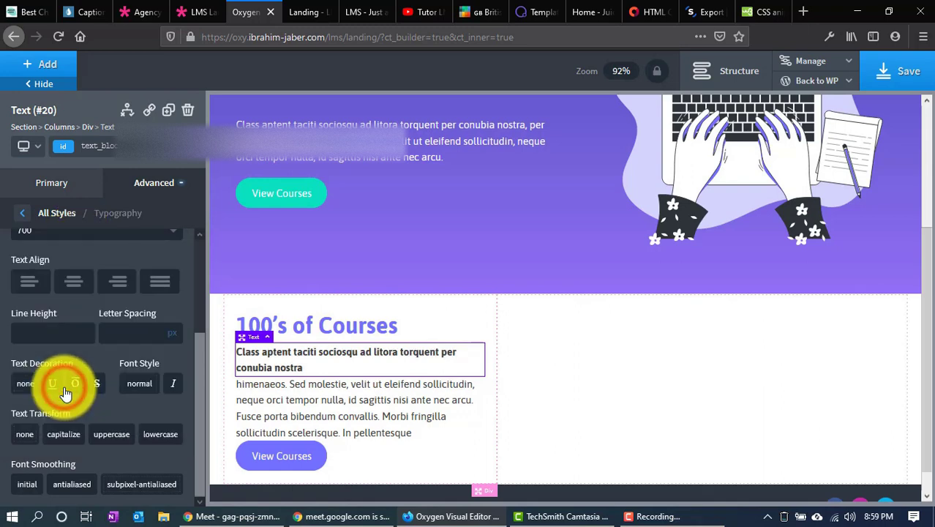
left_click(57, 240)
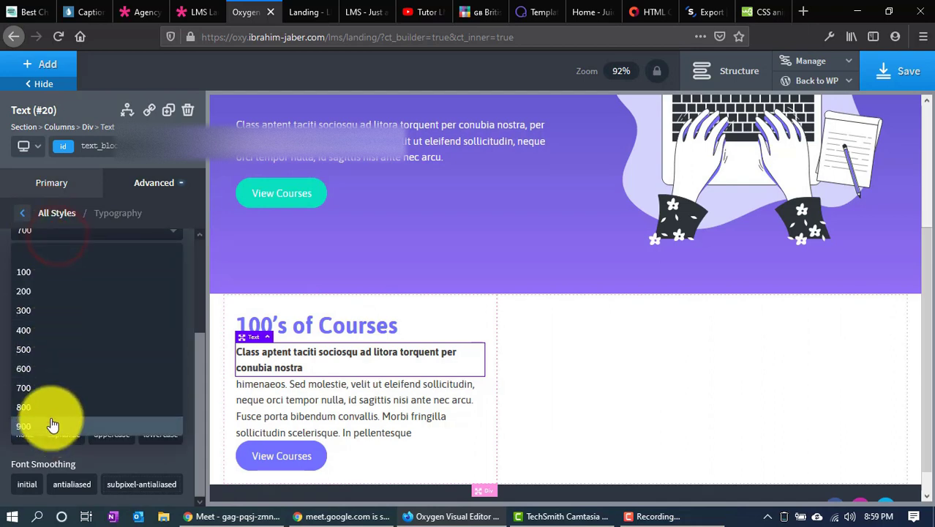
left_click(52, 426)
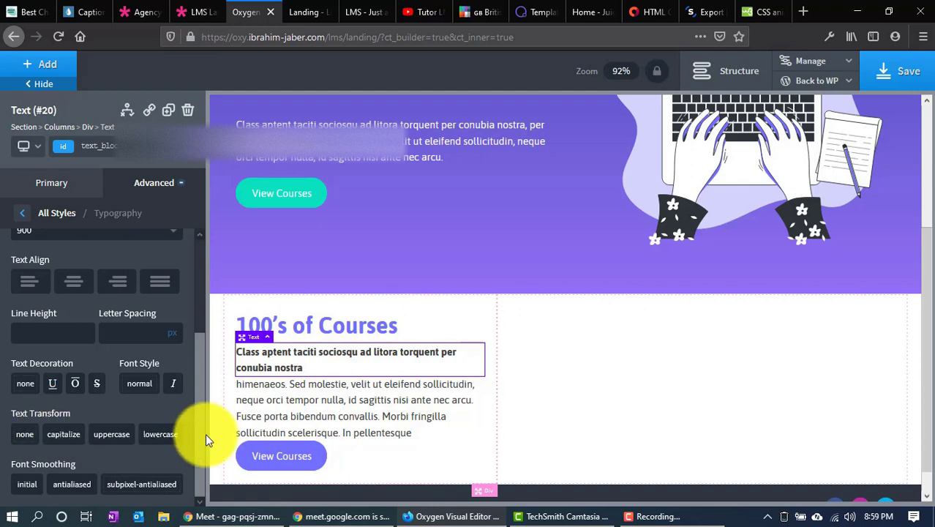
Set the top and bottom margins of the "Class aptent taciti" text block to 10 px
left_click(115, 184)
left_click(90, 265)
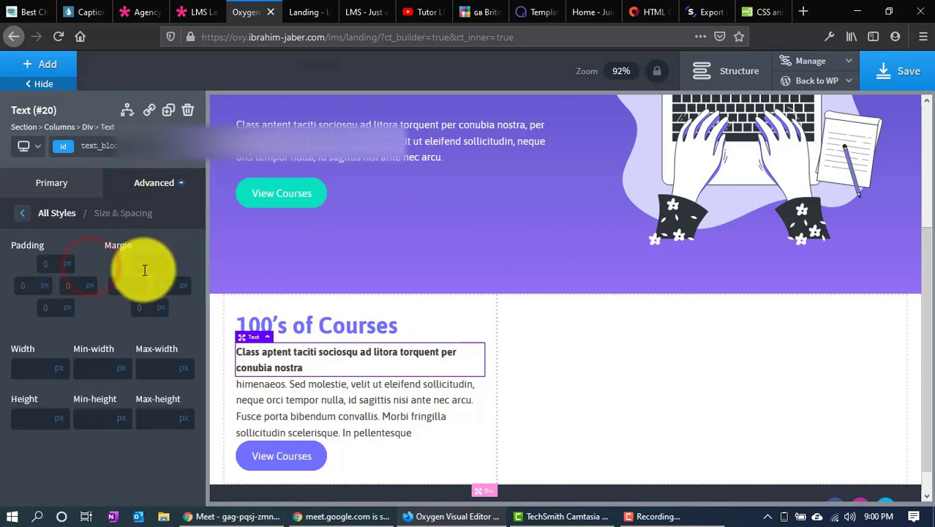
left_click(144, 269)
type("10")
left_click(146, 306)
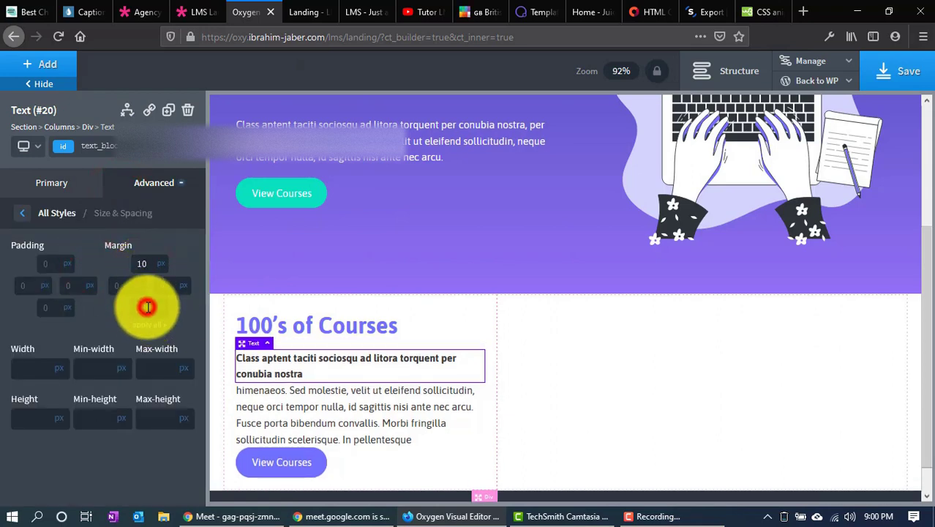
type("10")
Set the top and bottom margins of the "himenaeos. Sed molestie" paragraph to 10 px
left_click(284, 413)
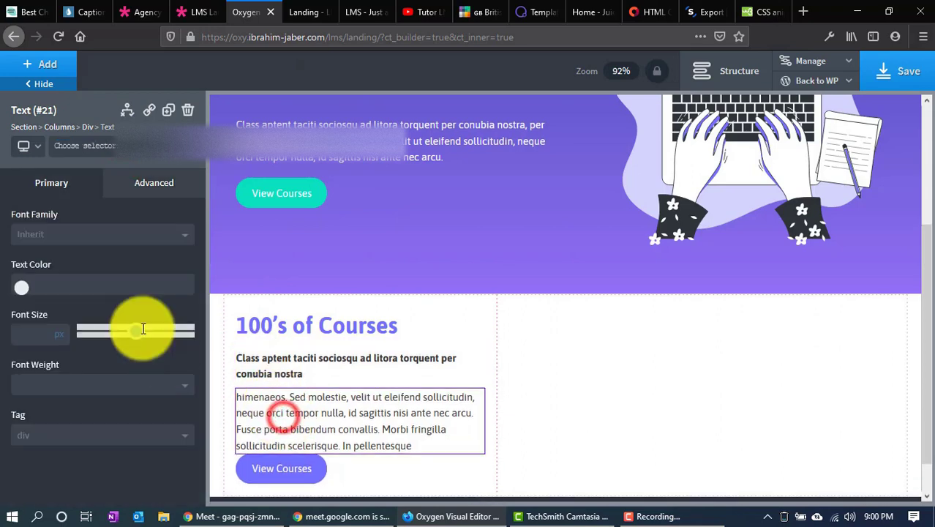
left_click(153, 188)
left_click(132, 255)
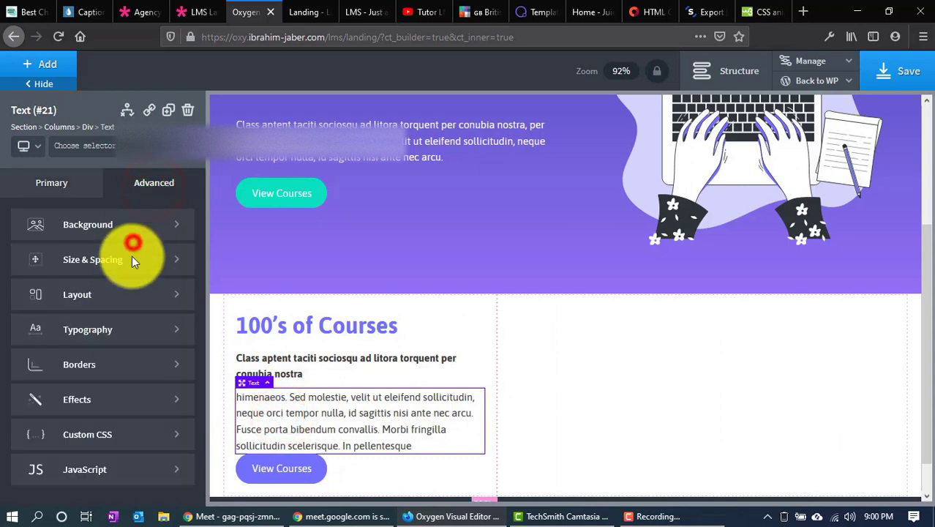
left_click(145, 268)
type("1")
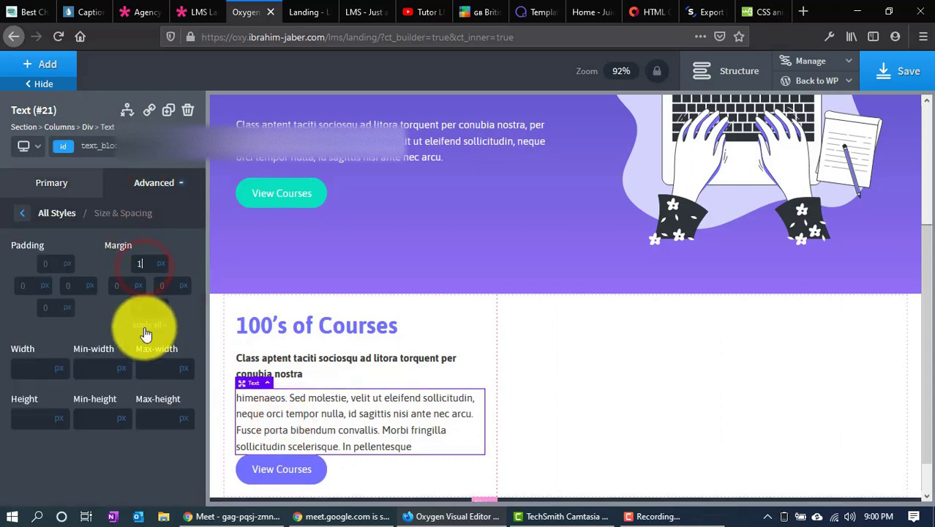
type("0")
left_click(145, 309)
type("10")
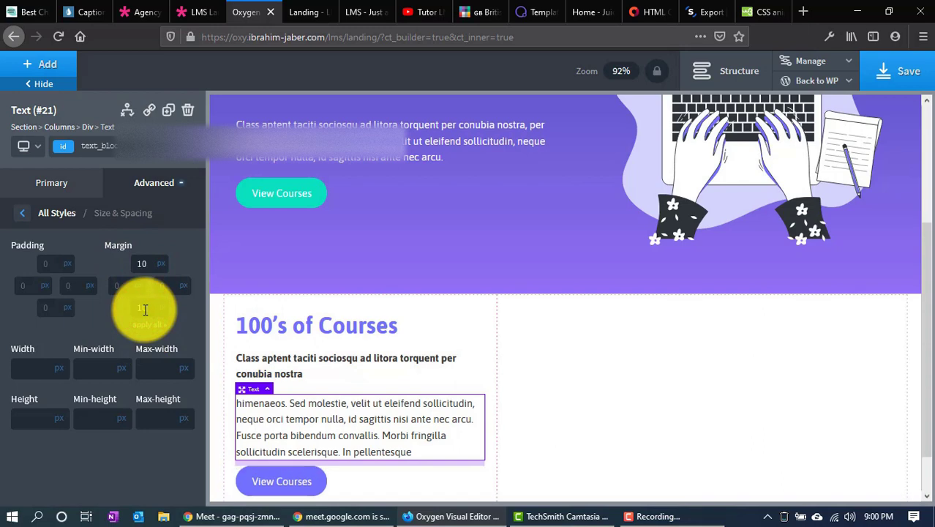
Compare the courses section with the reference page, and examine the short accent line under the reference "100's of Courses" heading
left_click(198, 11)
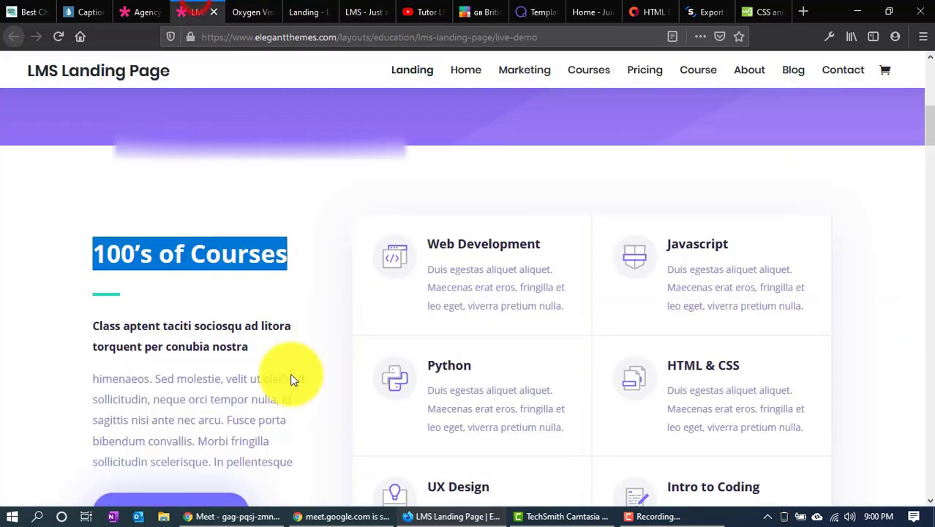
left_click(249, 12)
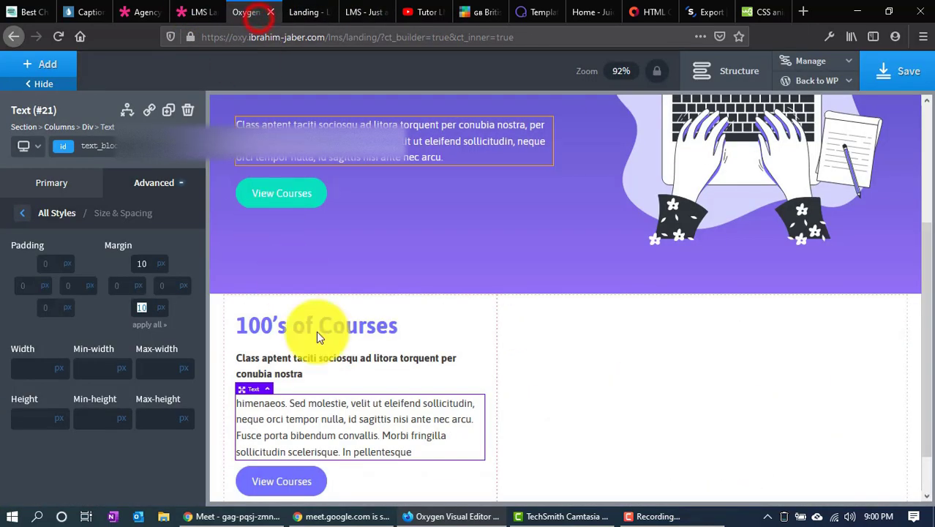
left_click(198, 11)
triple_click(87, 286)
left_click(109, 292)
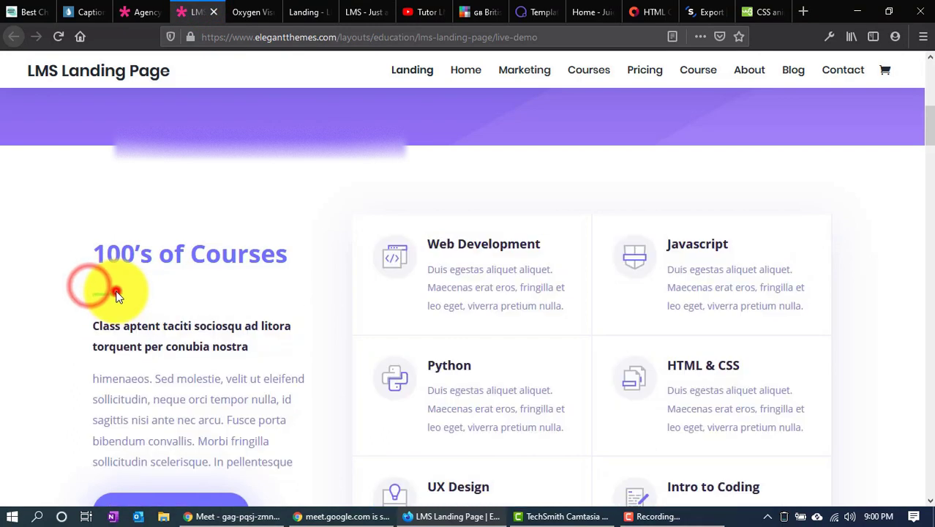
left_click(112, 297)
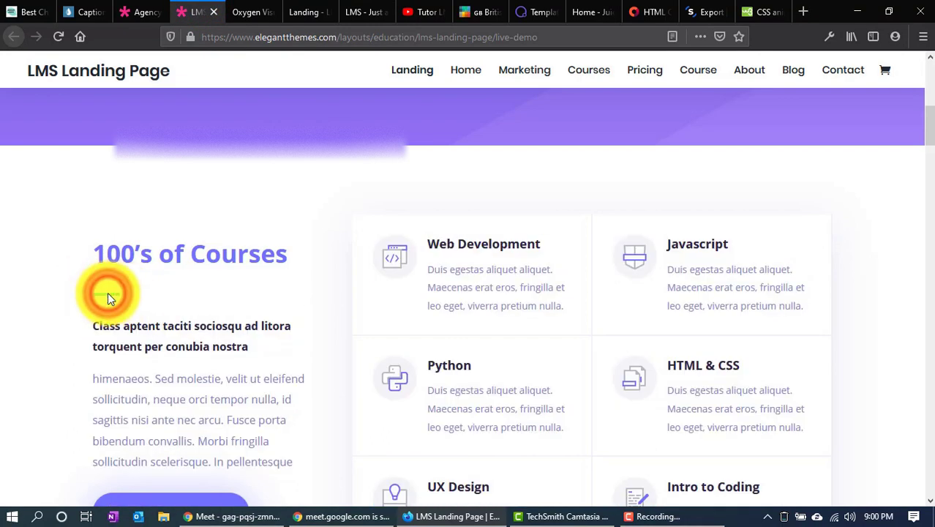
left_click(103, 293)
Inspect the HTML element behind the accent line on the reference page, and close the developer tools
right_click(106, 298)
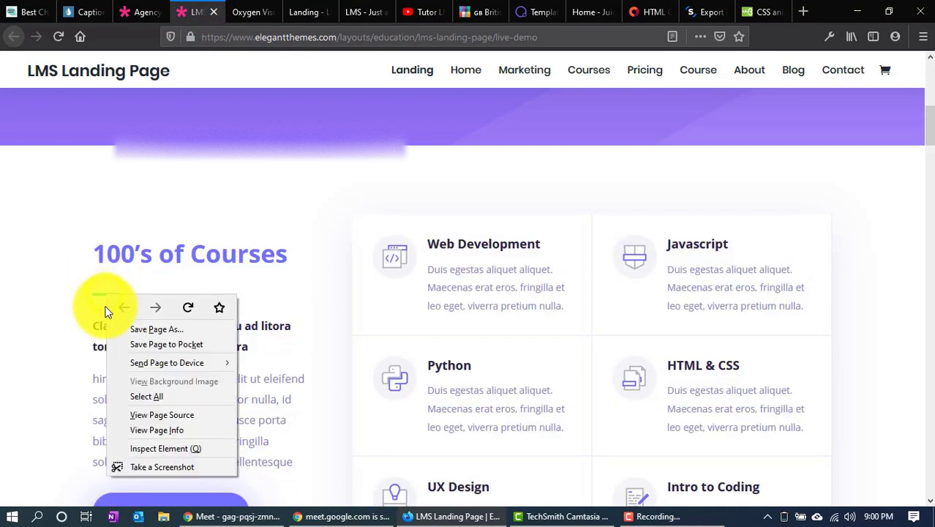
left_click(158, 445)
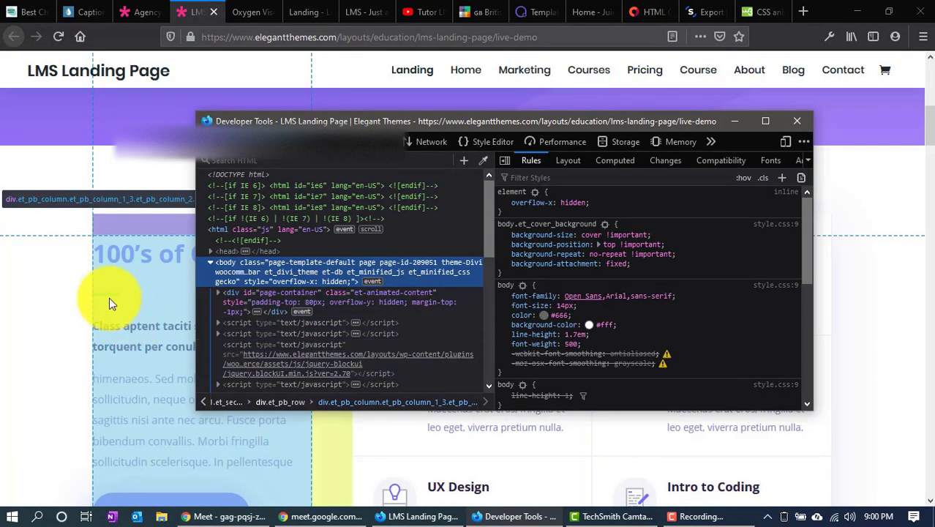
left_click(109, 296)
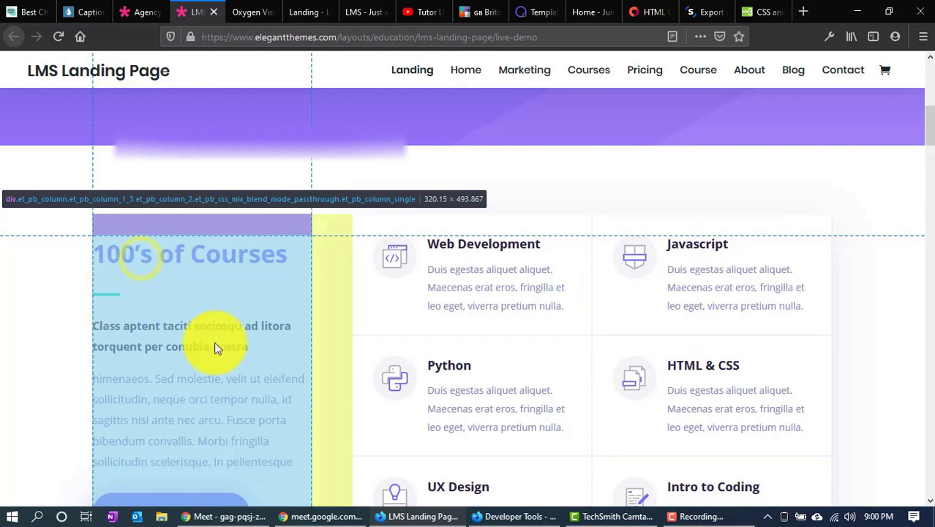
right_click(115, 300)
left_click(540, 515)
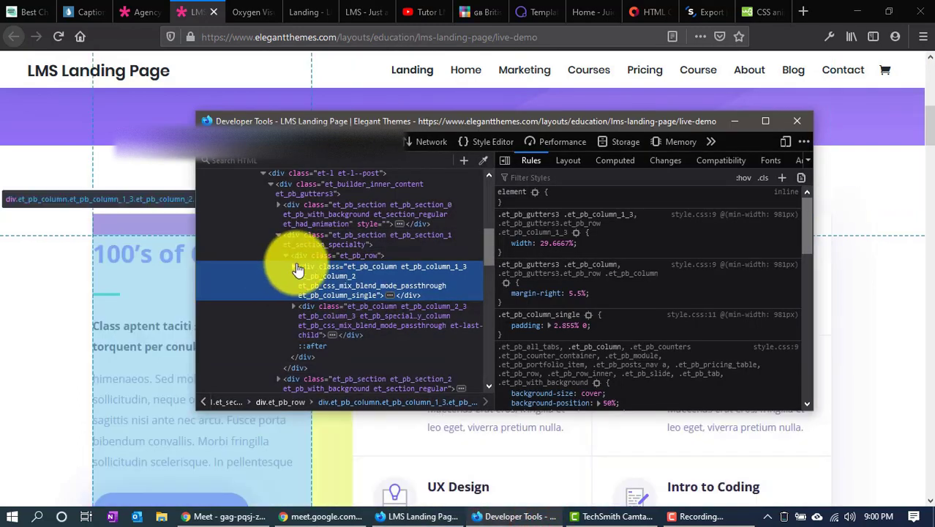
left_click(295, 267)
left_click(798, 119)
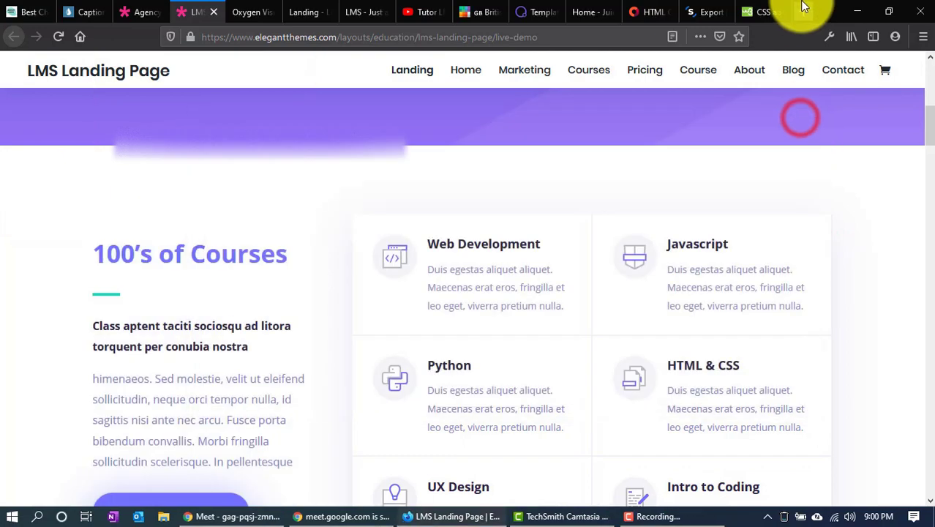
Search the web for "html seperators" in a new browser tab, and close that tab
left_click(803, 10)
type("spe")
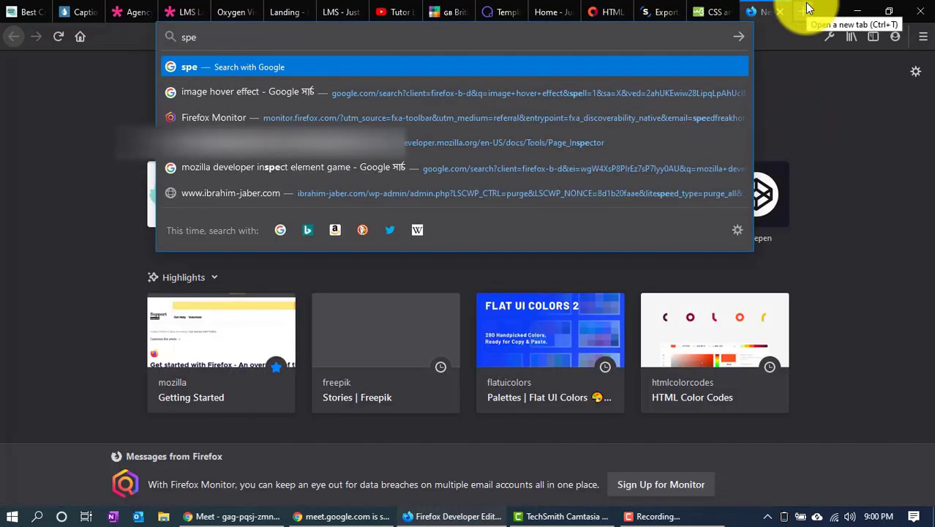
key("BackSpace")
key("BackSpace")
key("BackSpace")
type("html")
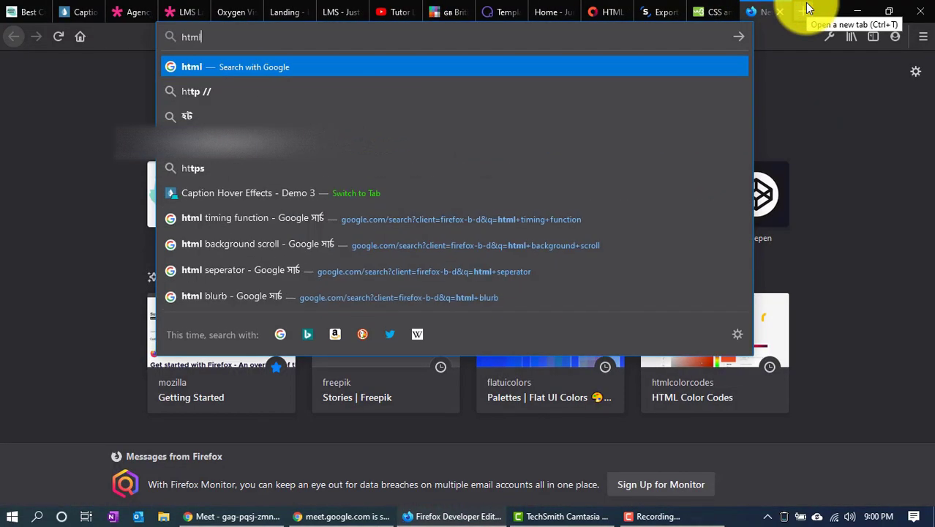
type(" seperators")
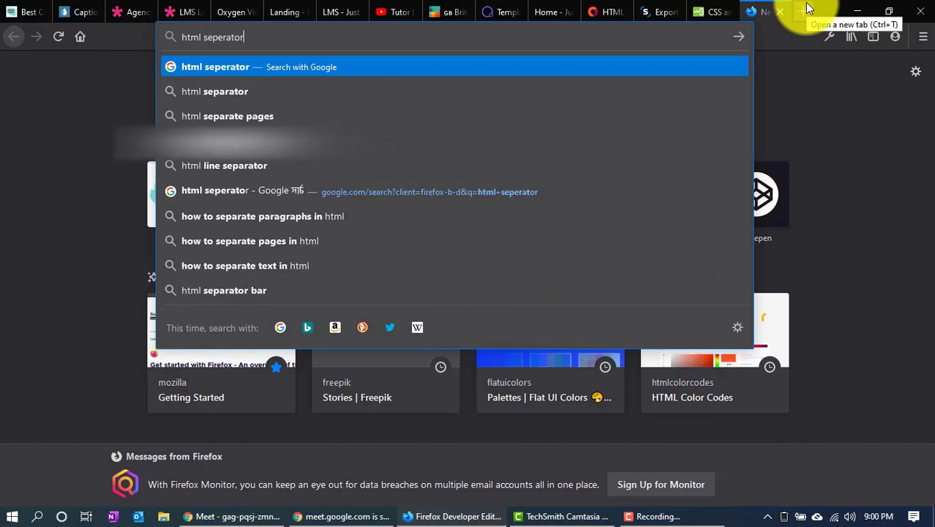
key("Return")
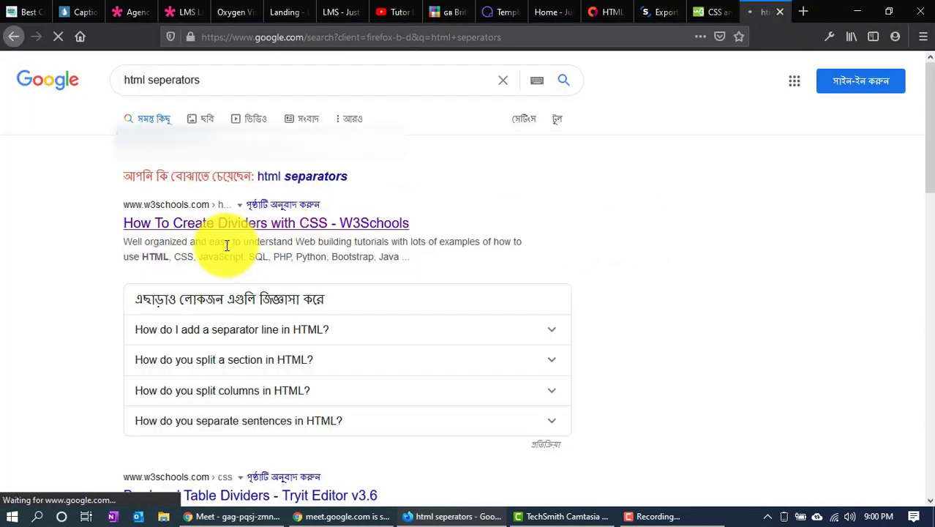
left_click(777, 12)
Return to the Oxygen editor and add a div directly below the "100's of Courses" heading
left_click(248, 10)
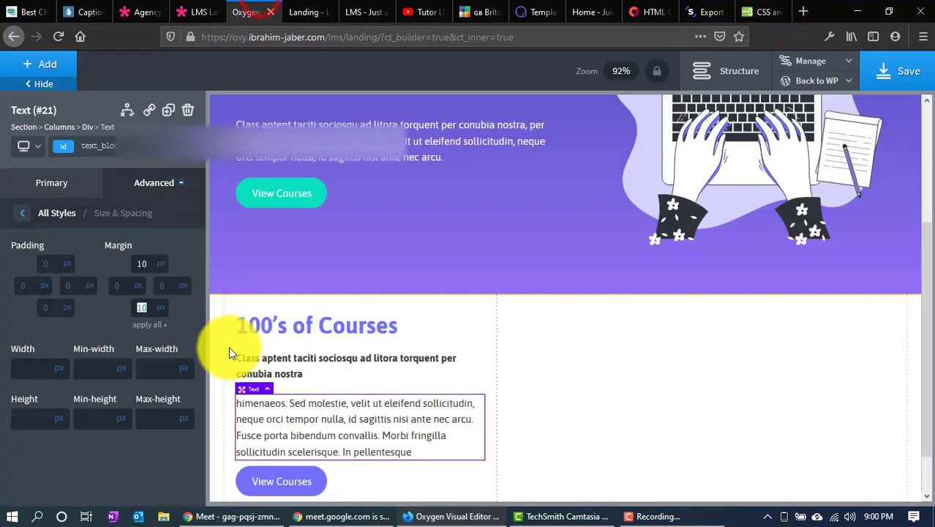
left_click(22, 212)
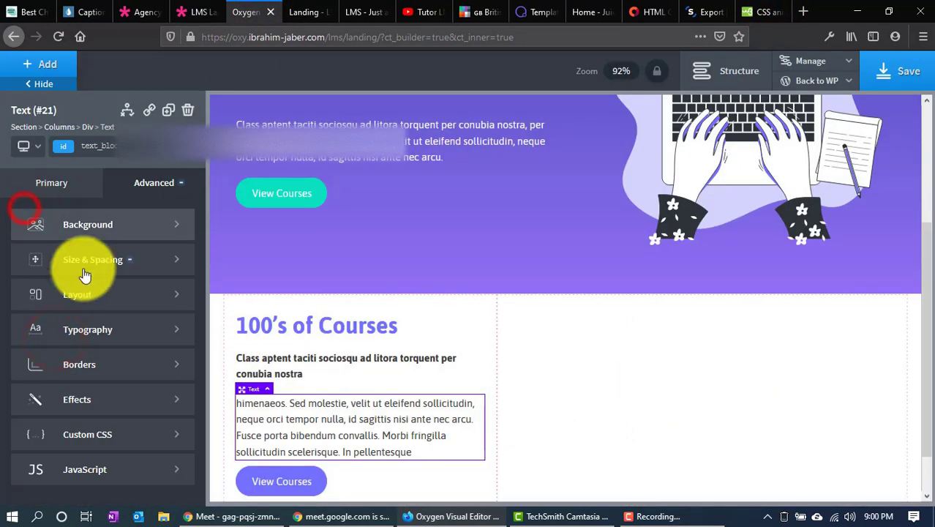
left_click(271, 337)
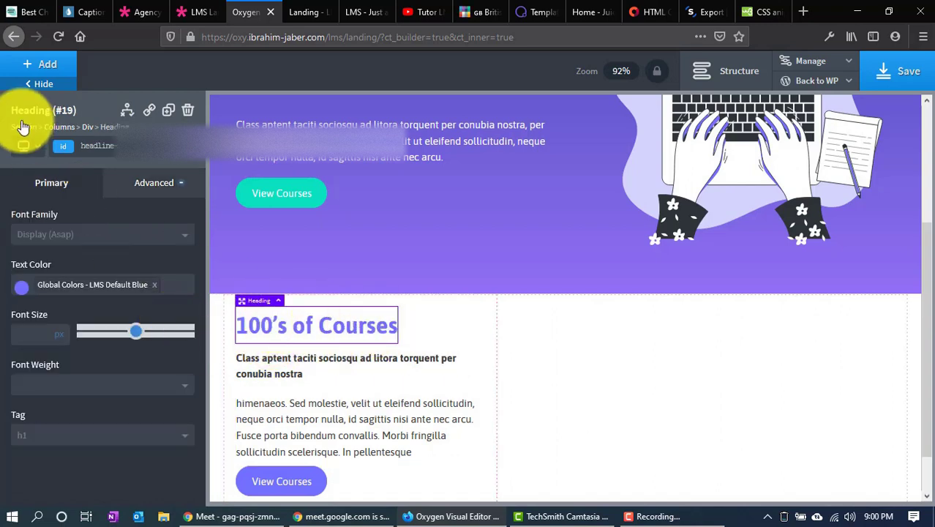
left_click(31, 63)
left_click(134, 213)
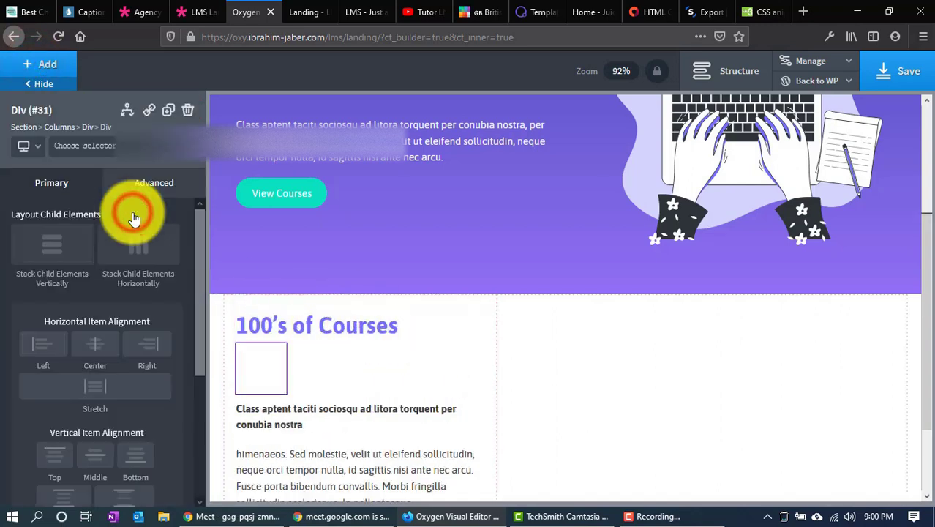
Give the new div under the heading a solid 2 px top border in the global color Cyan
left_click(149, 180)
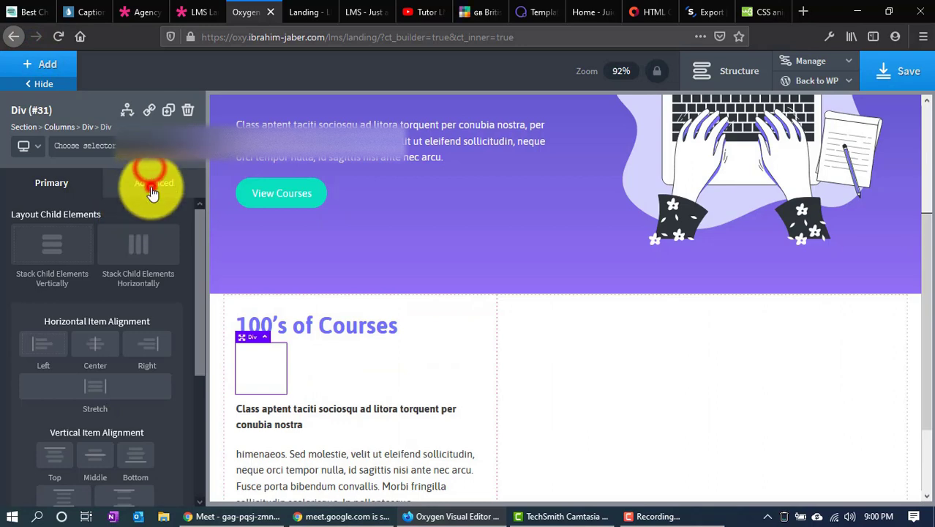
left_click(77, 370)
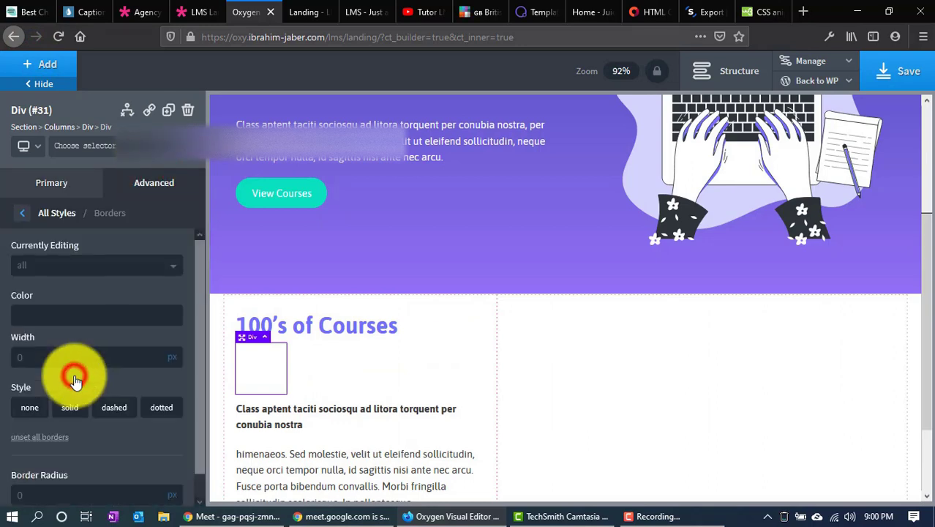
left_click(26, 265)
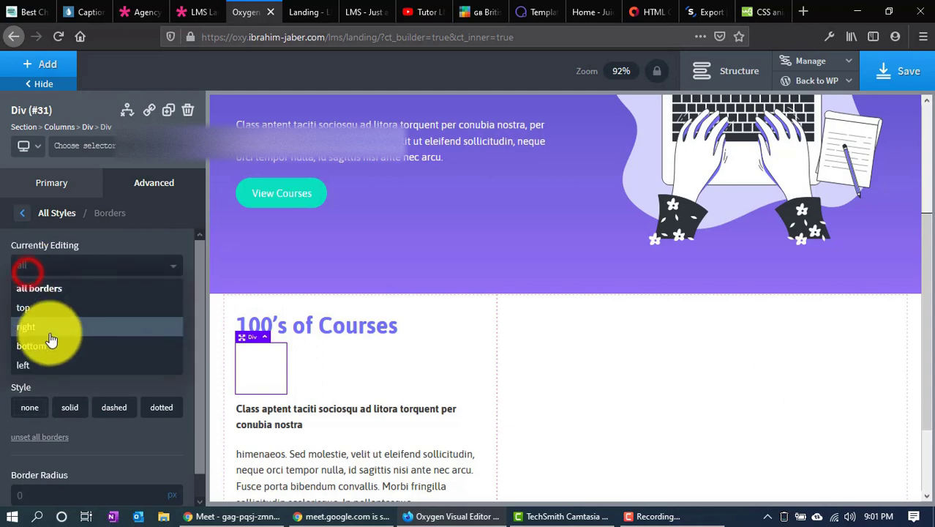
left_click(51, 317)
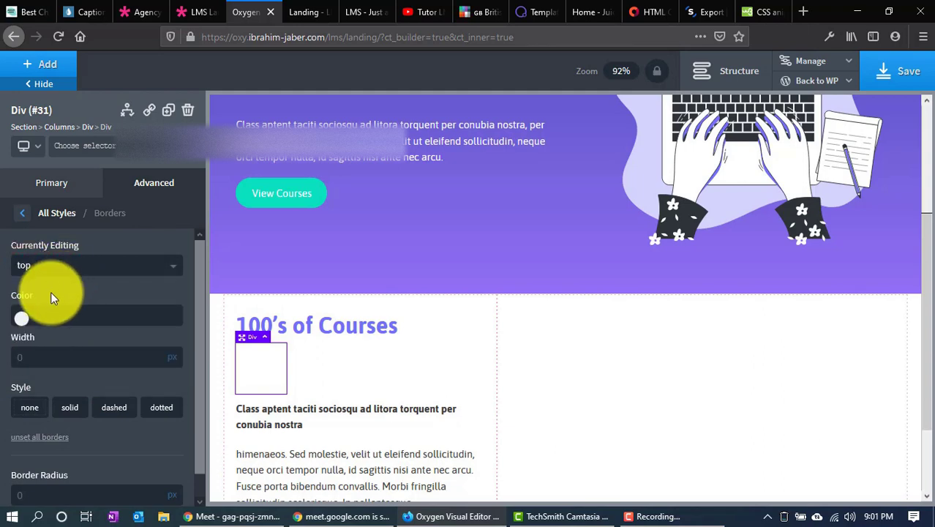
left_click(21, 317)
left_click(44, 486)
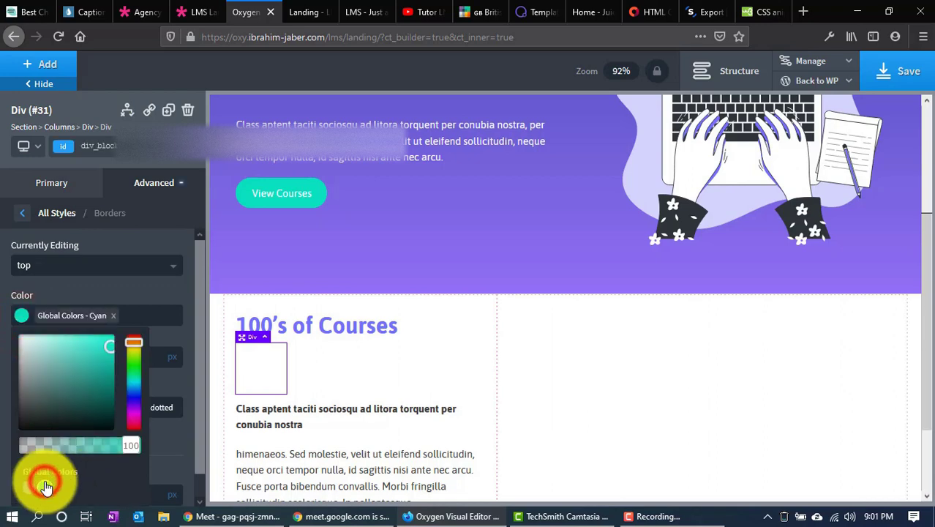
left_click(148, 293)
left_click(70, 356)
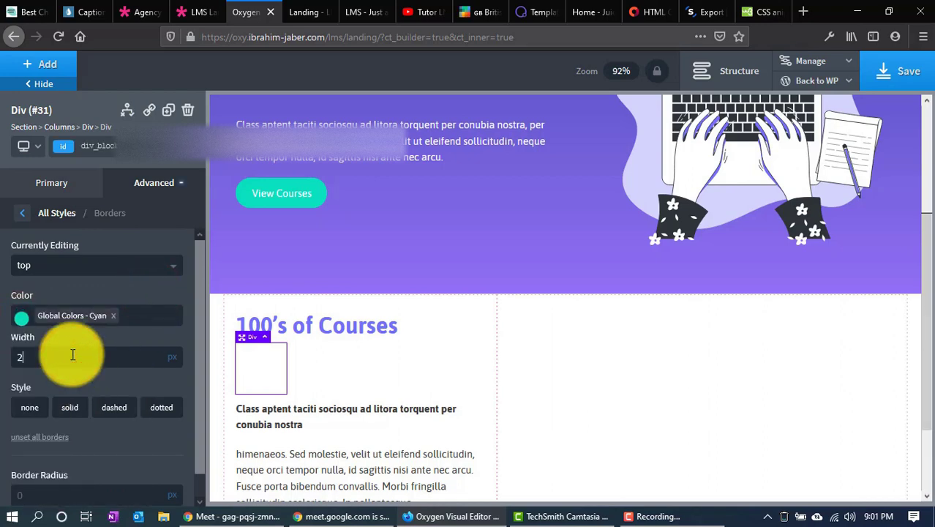
left_click(64, 408)
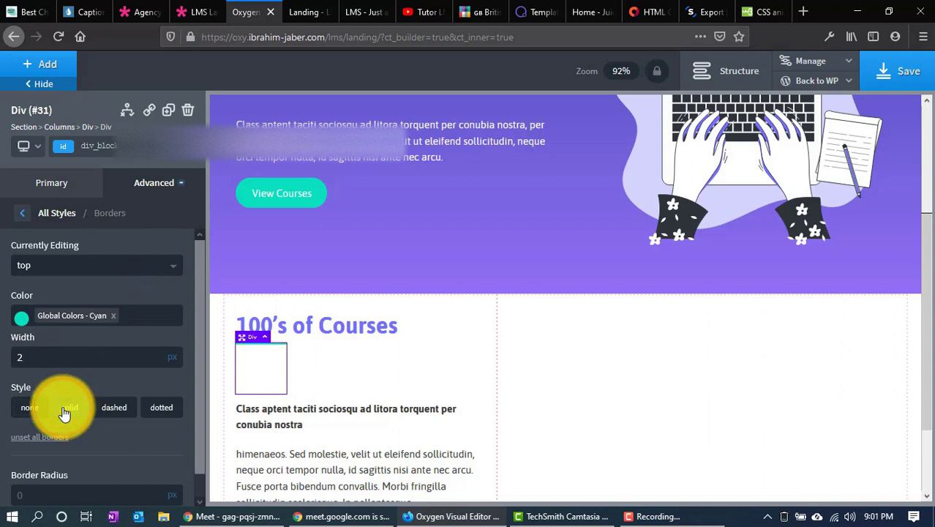
left_click(140, 371)
left_click(574, 354)
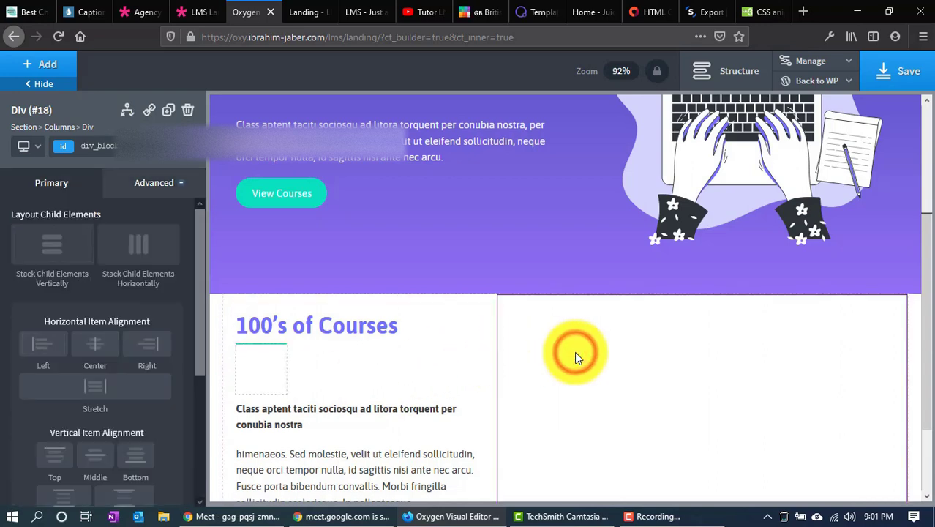
Check the accent line on the reference page, and open the size and spacing settings of the div under the heading
left_click(205, 11)
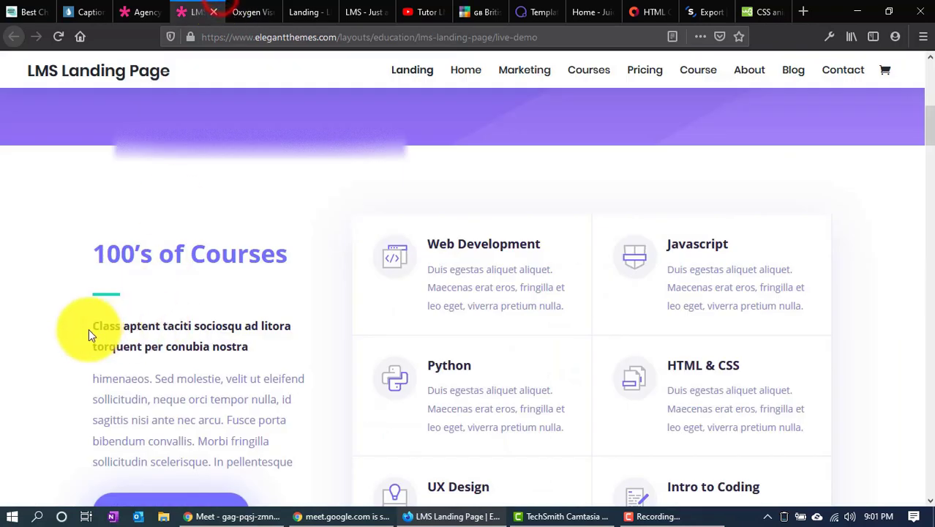
left_click(252, 13)
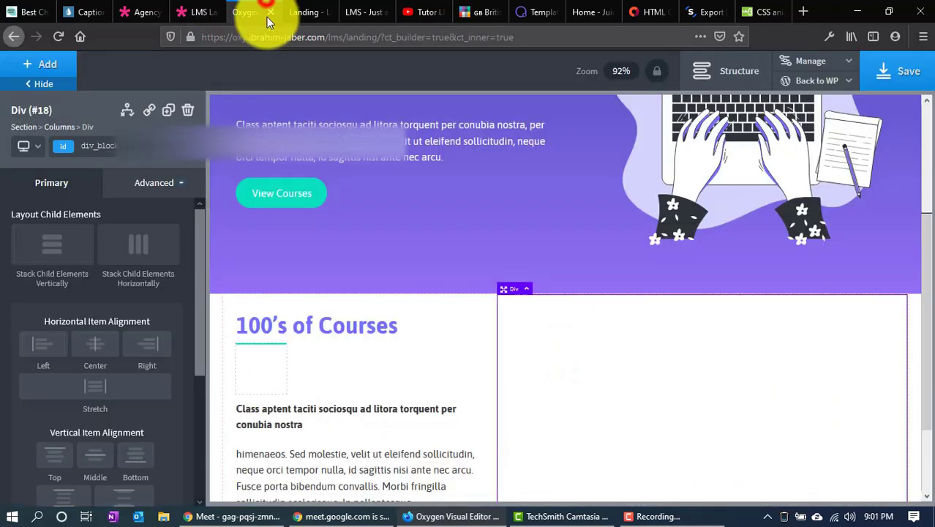
left_click(270, 379)
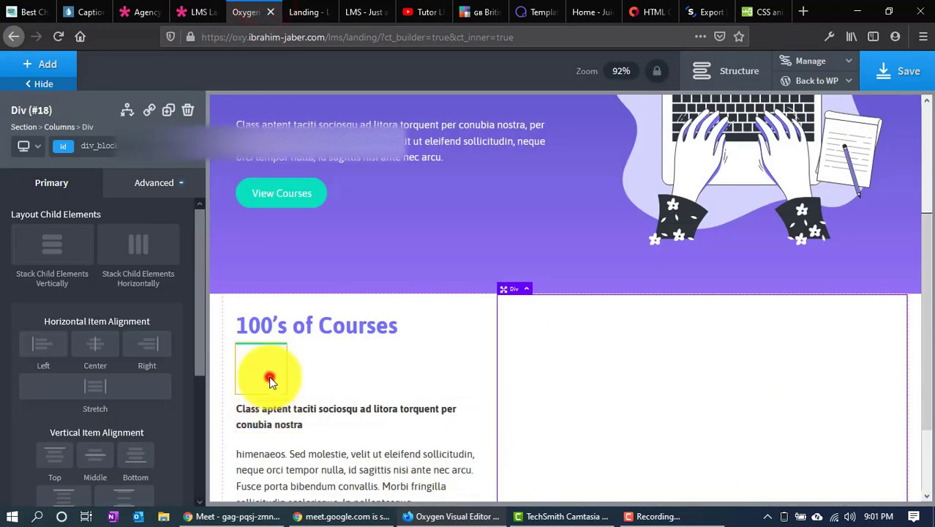
left_click(147, 190)
left_click(106, 268)
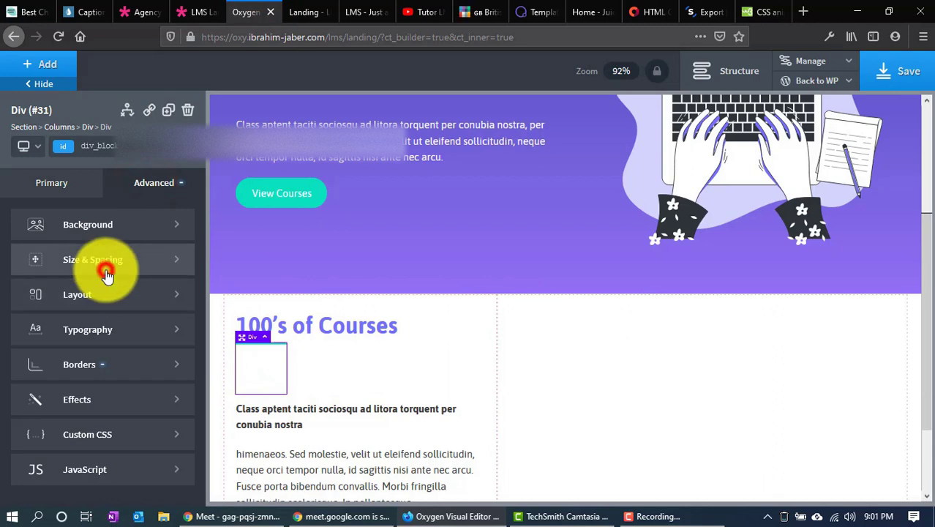
Try 10 px top and bottom padding on the div under the heading, and clear both values
left_click(41, 268)
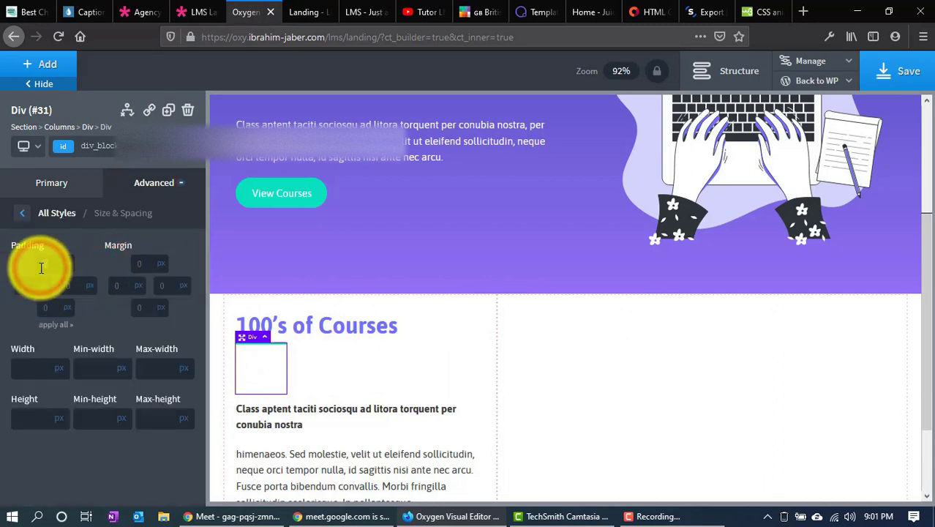
left_click(46, 304)
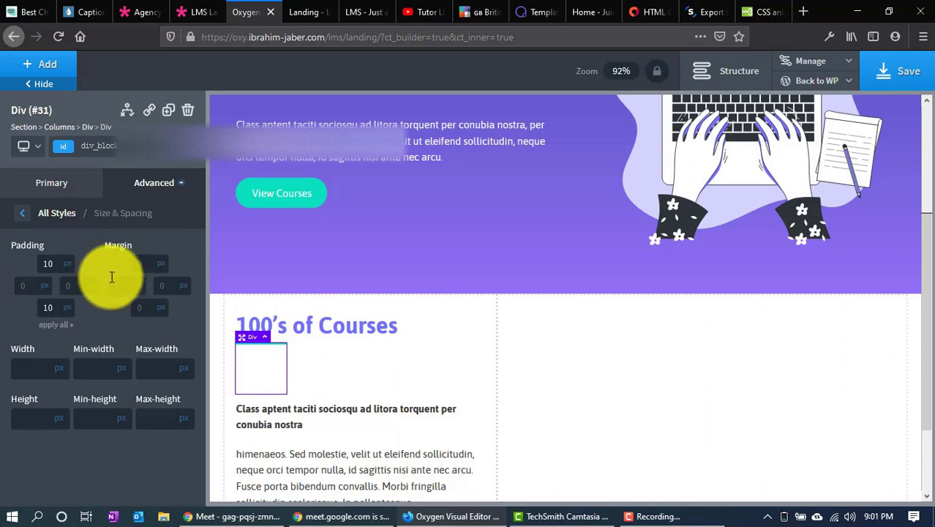
left_click(57, 316)
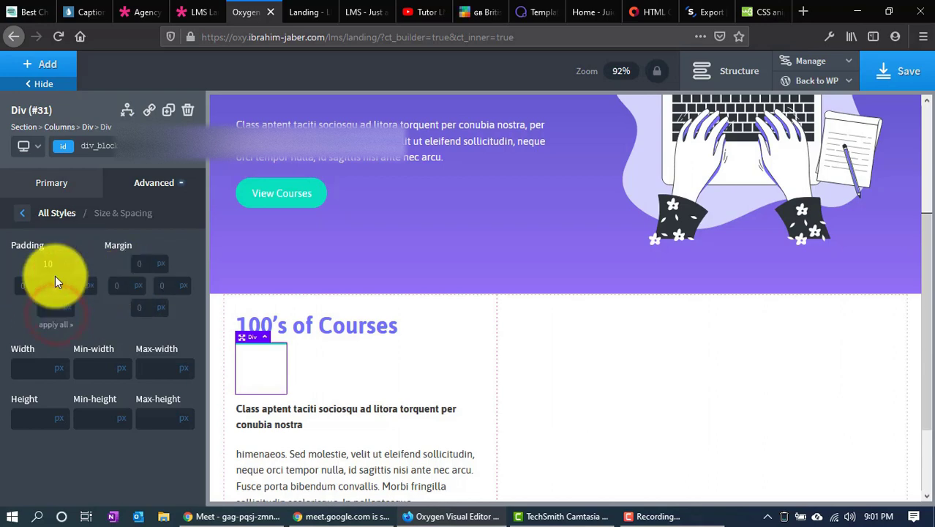
Set the top margin of the div under the "100's of Courses" heading to 5 px
left_click(139, 262)
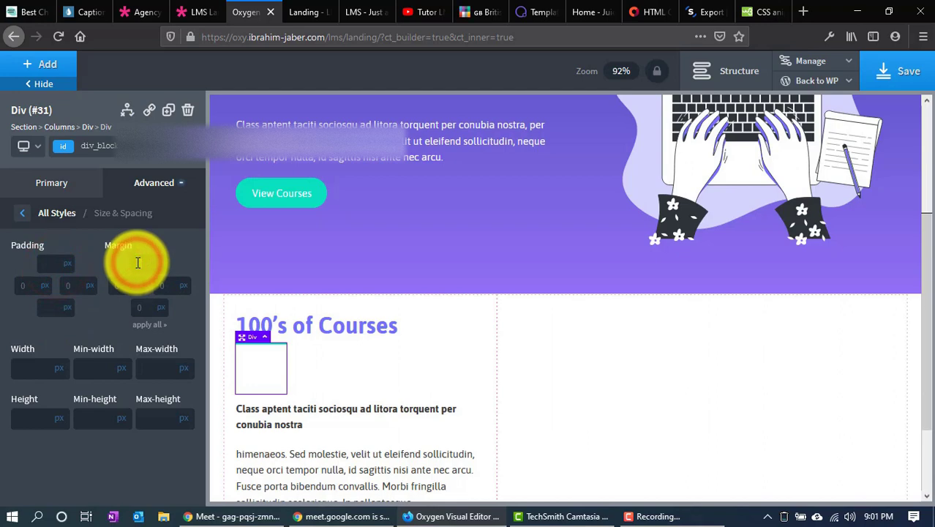
type("5")
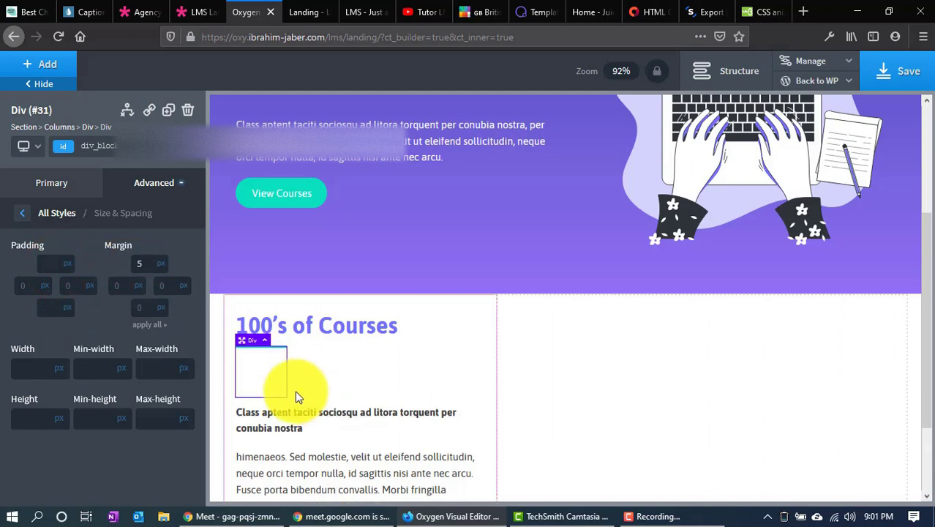
left_click(255, 377)
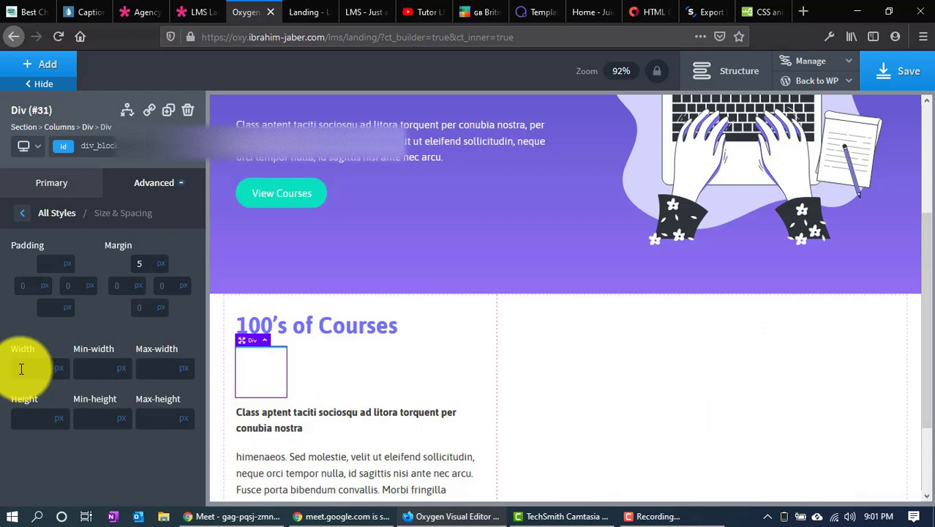
Set the top margin of the div under the "100's of Courses" heading to 10 px and save the page
left_click(144, 266)
type("10")
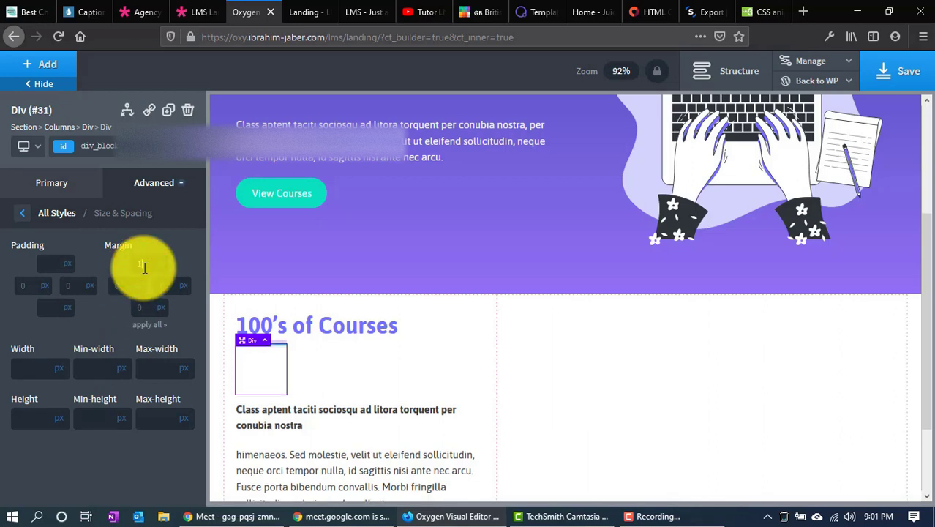
left_click(532, 434)
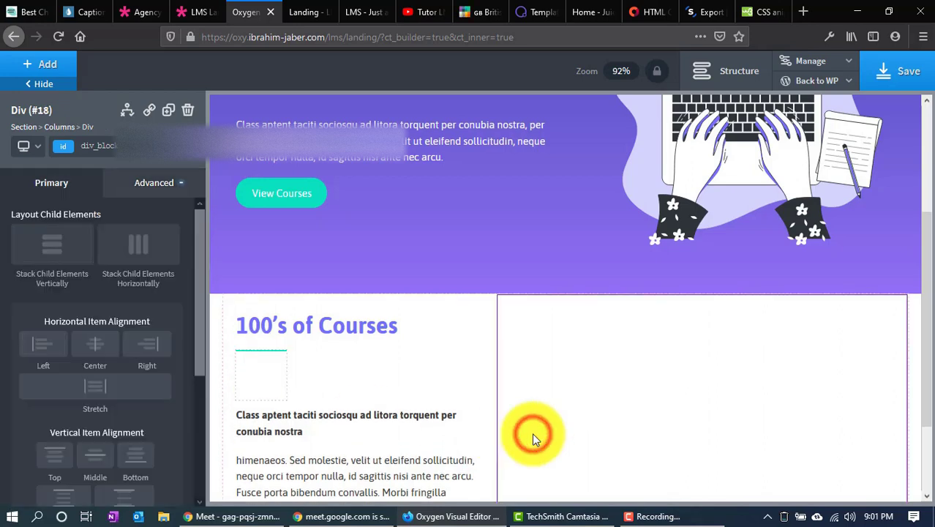
left_click(900, 76)
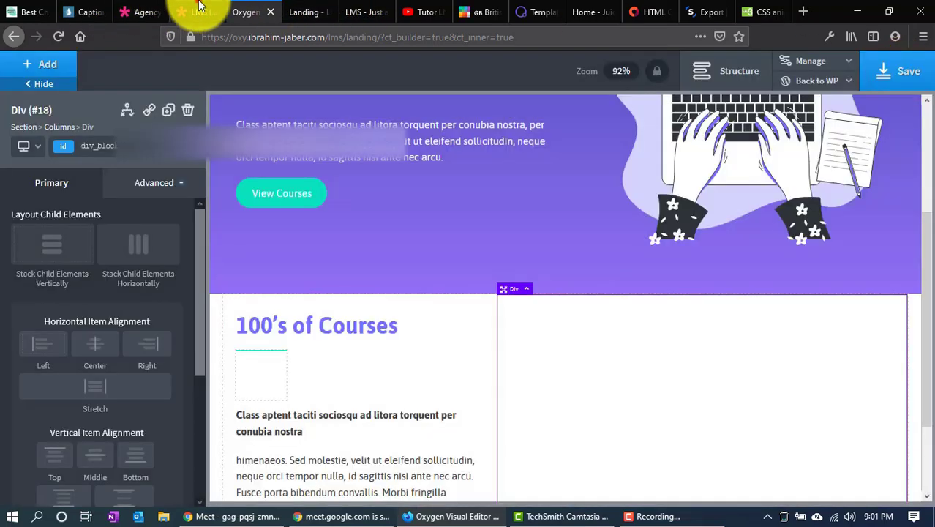
Look at the courses section on the reference page, and reload the live landing page to check the accent line under its heading
left_click(201, 12)
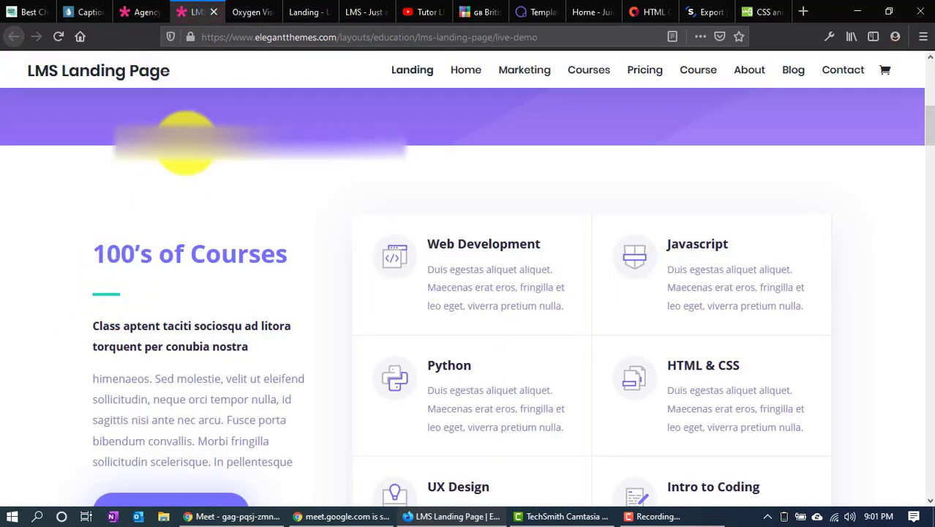
left_click(242, 12)
left_click(287, 16)
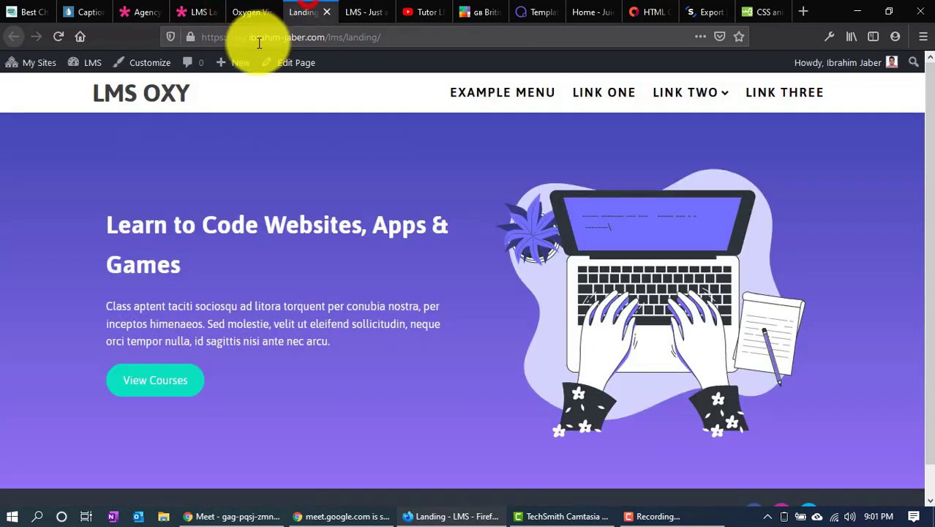
left_click(251, 37)
key("Return")
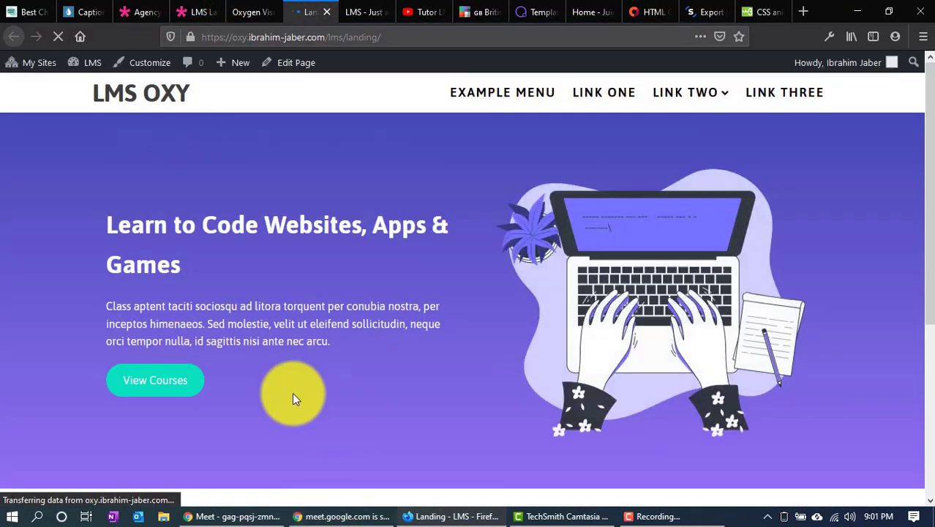
scroll(291, 392, "down", 4)
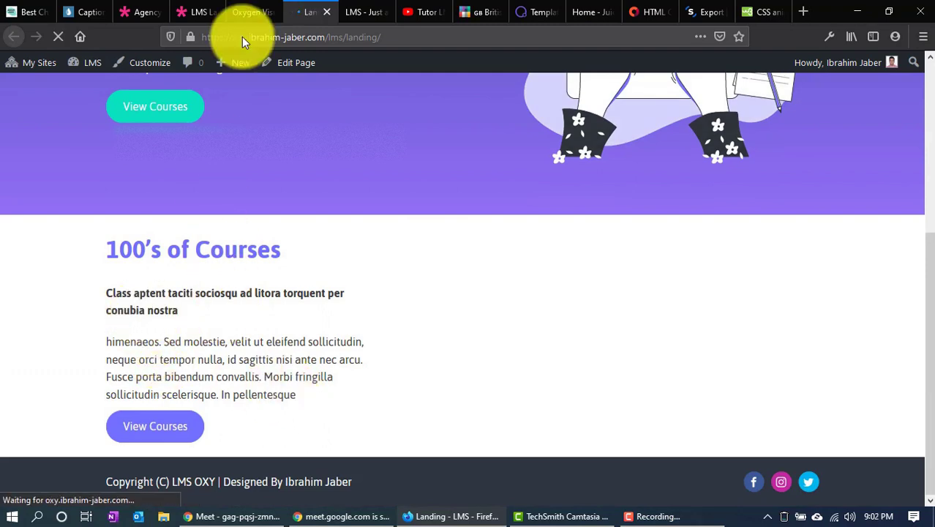
Save the page in the builder, try a width of 25 px on the div under the courses heading, and save again
left_click(245, 7)
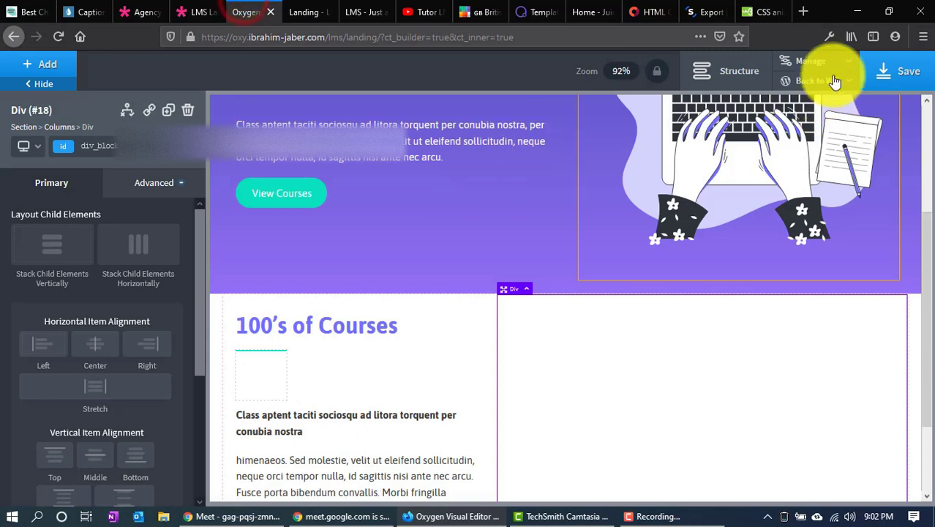
left_click(913, 70)
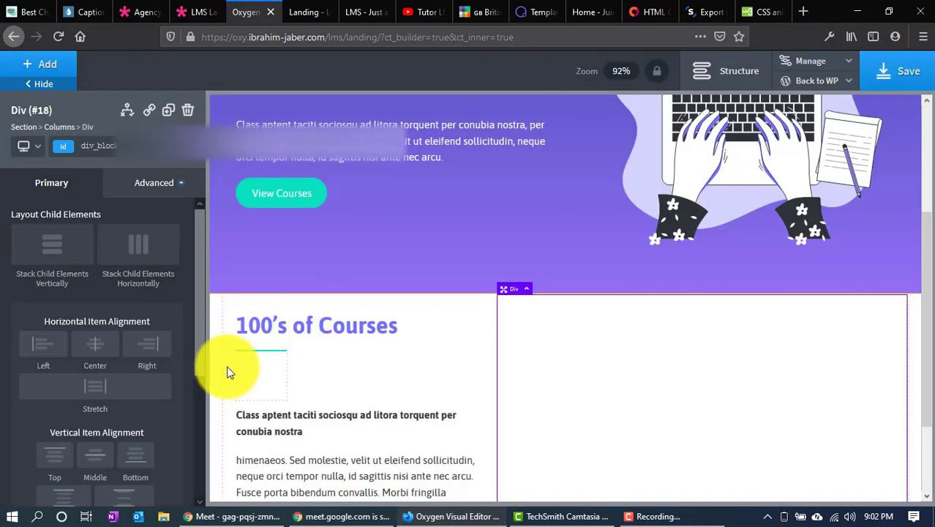
left_click(249, 370)
left_click(135, 182)
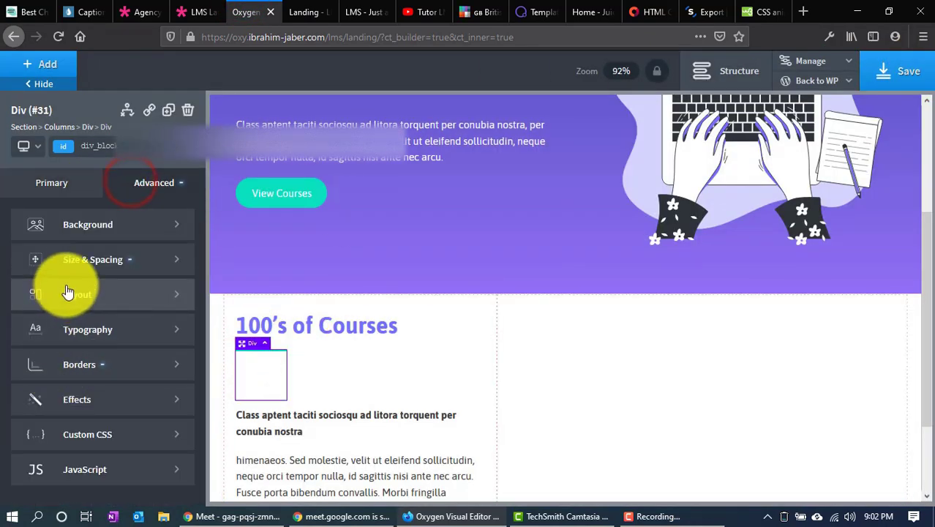
left_click(82, 261)
left_click(42, 371)
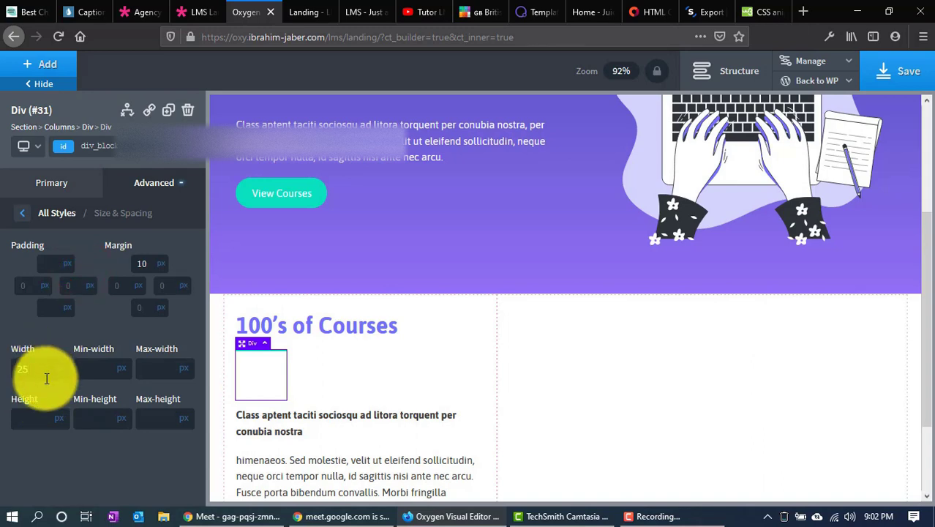
left_click(907, 70)
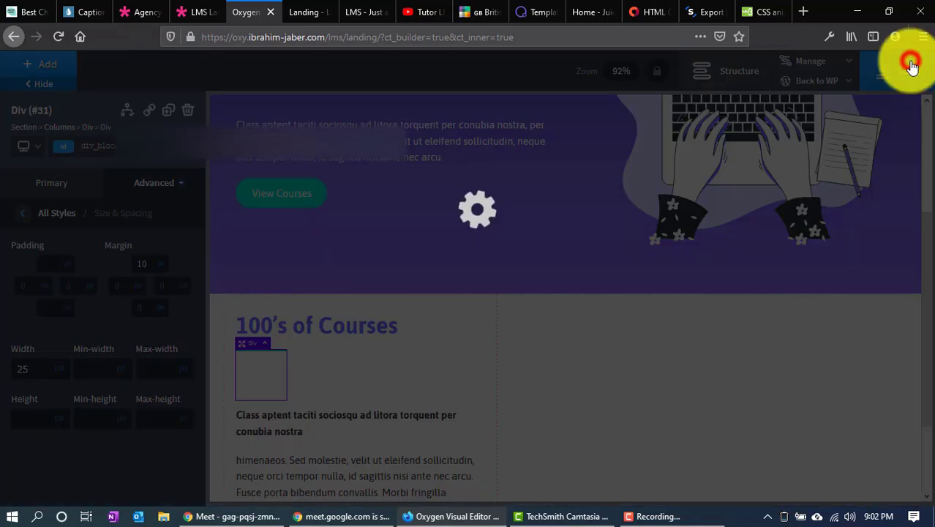
Compare the accent line's length on the live landing page with the one on the reference page
left_click(306, 7)
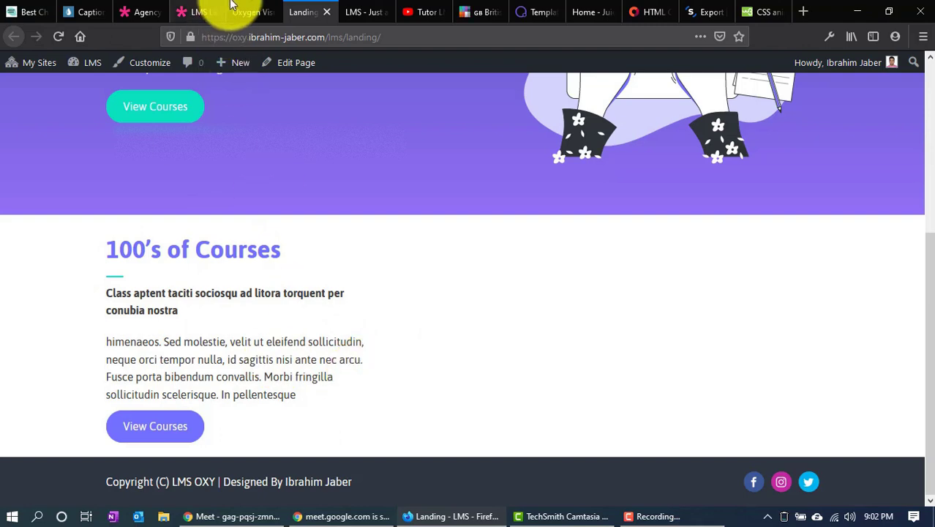
left_click(196, 11)
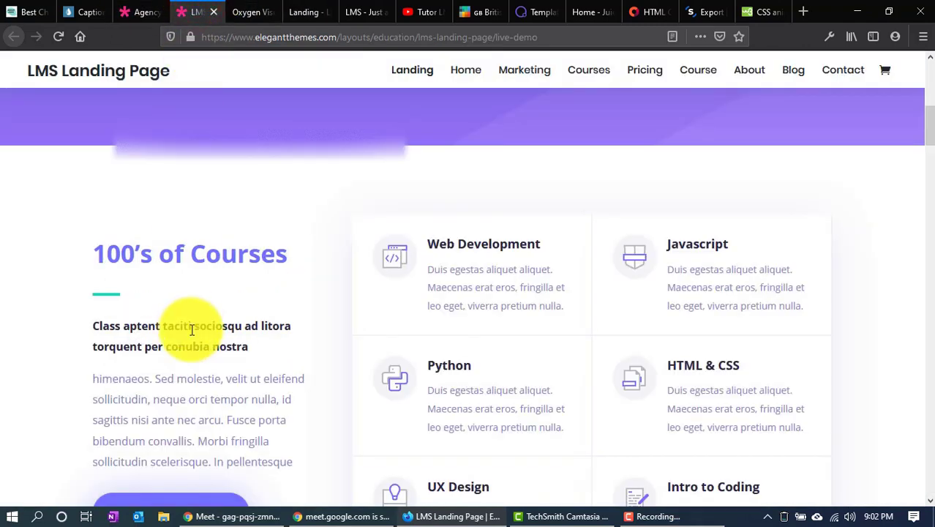
left_click(262, 7)
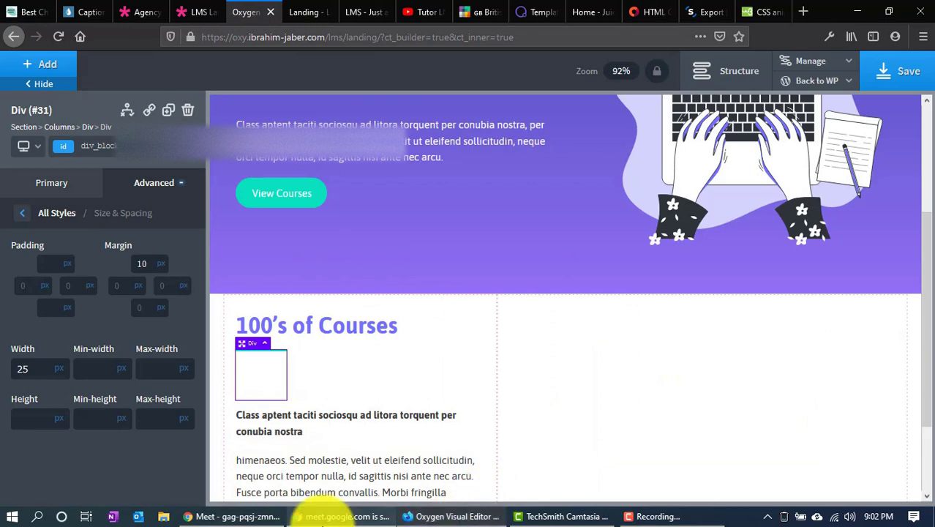
mouse_move(322, 521)
left_click(193, 481)
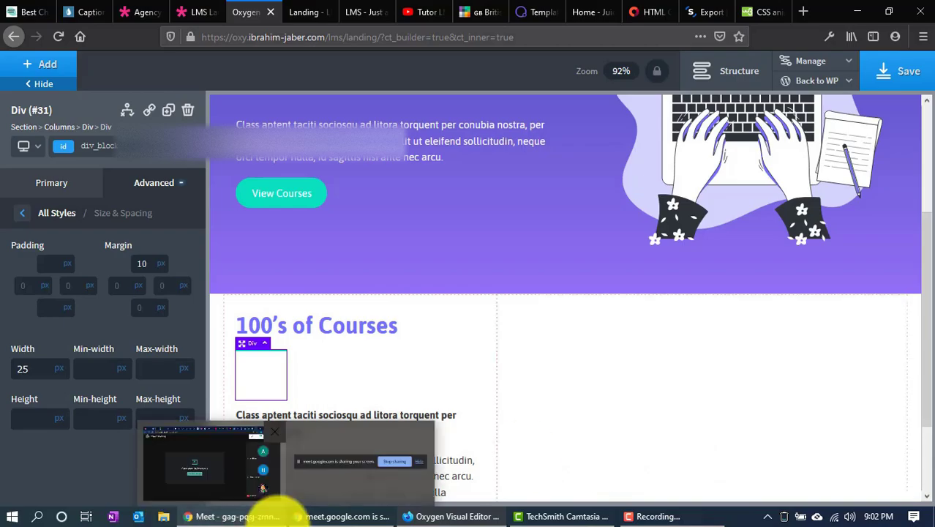
left_click(276, 510)
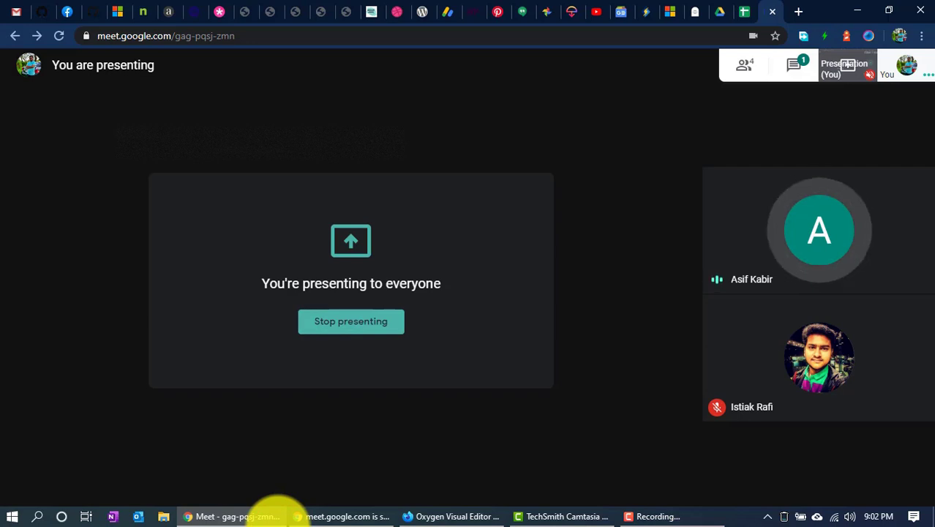
left_click(716, 516)
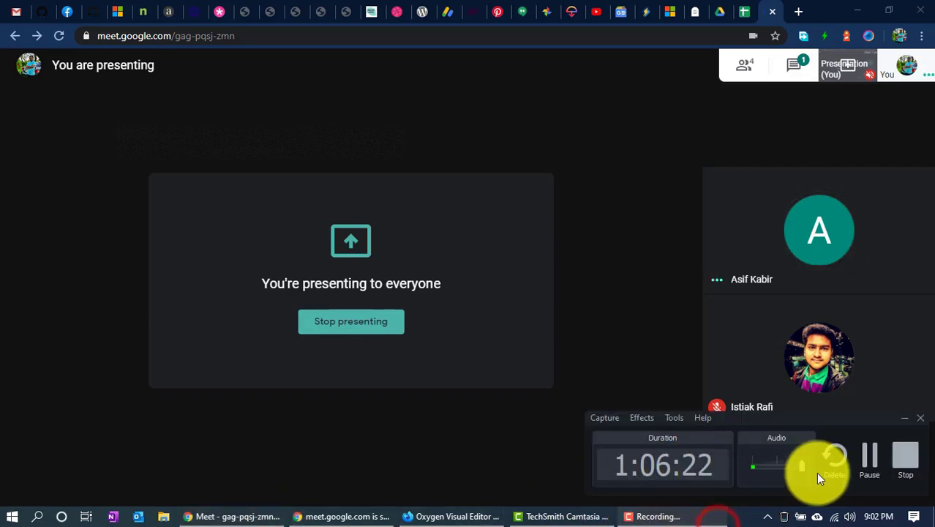
left_click(869, 457)
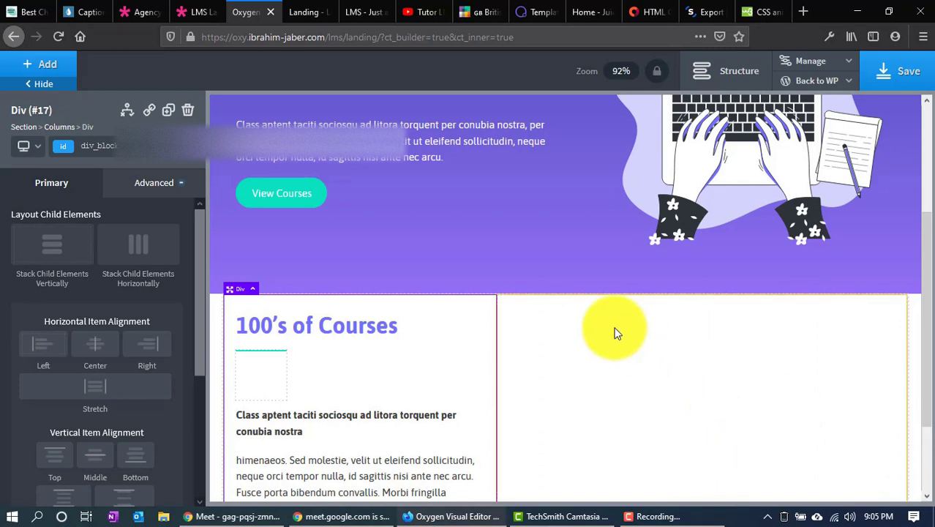
Set the width of the div under the "100's of Courses" heading to 50 px and save the page
left_click(259, 385)
left_click(140, 192)
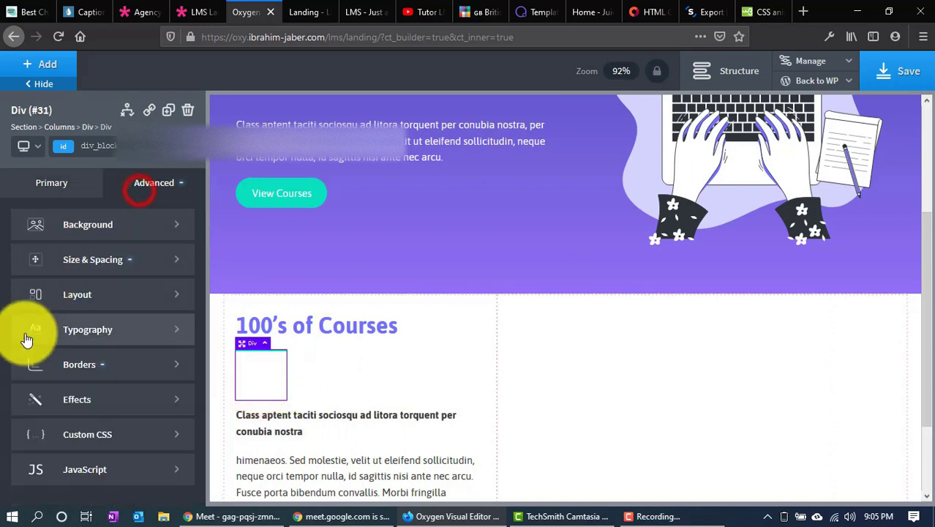
left_click(66, 357)
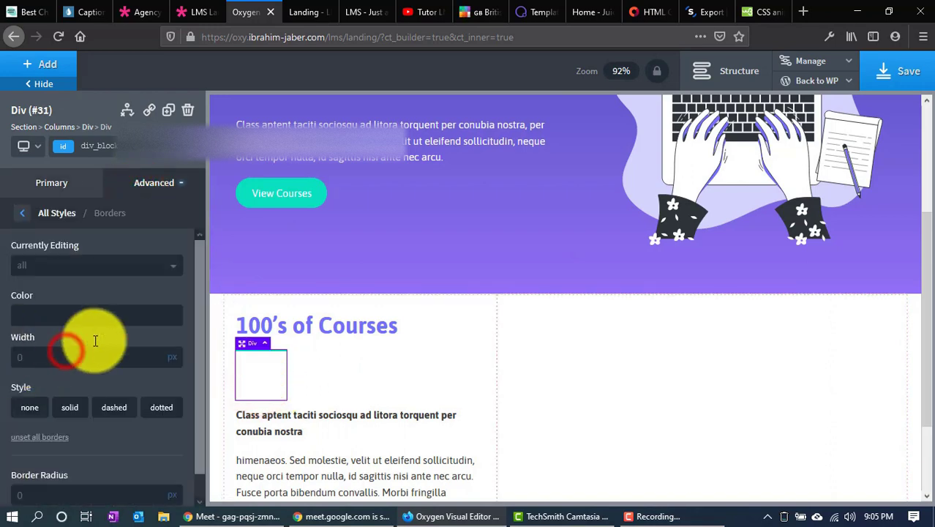
left_click(23, 212)
left_click(63, 265)
left_click(26, 366)
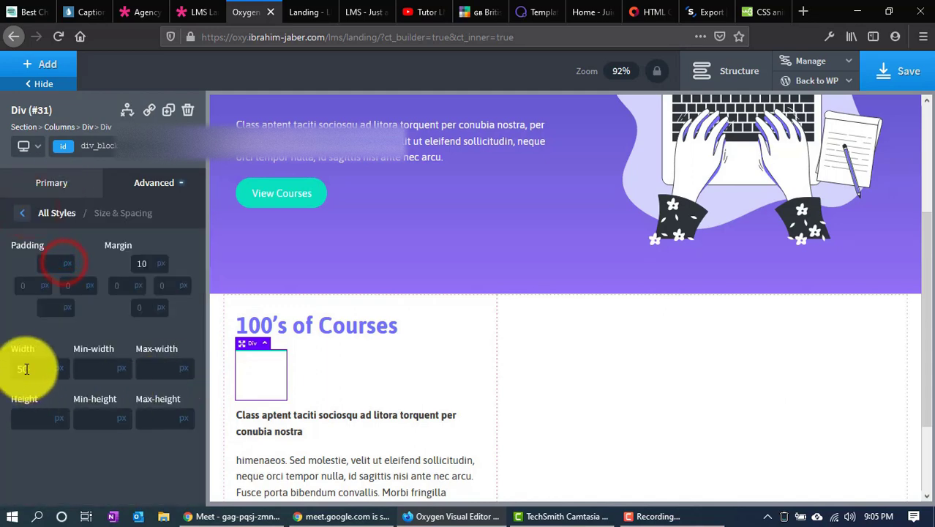
type("50")
left_click(906, 71)
Check the accent line on the live landing page, and examine the courses section's spacing on the reference page
left_click(293, 10)
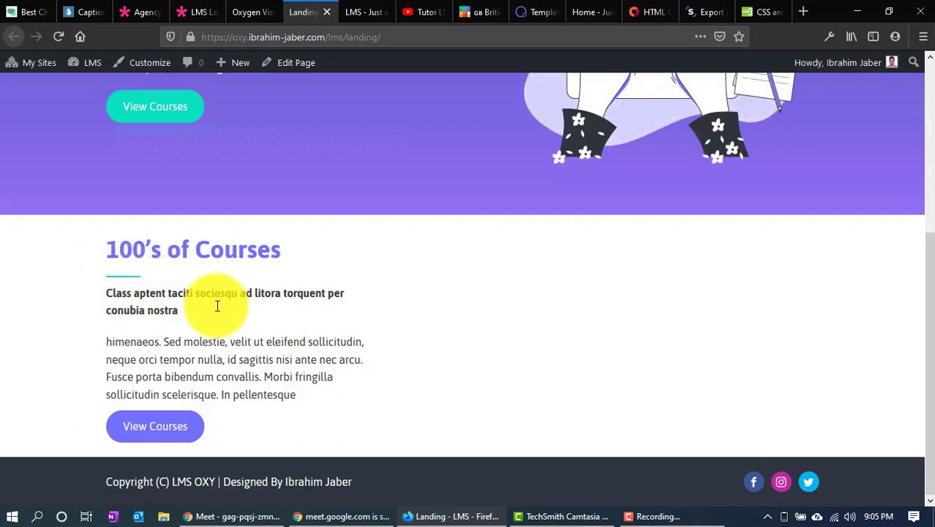
left_click(257, 9)
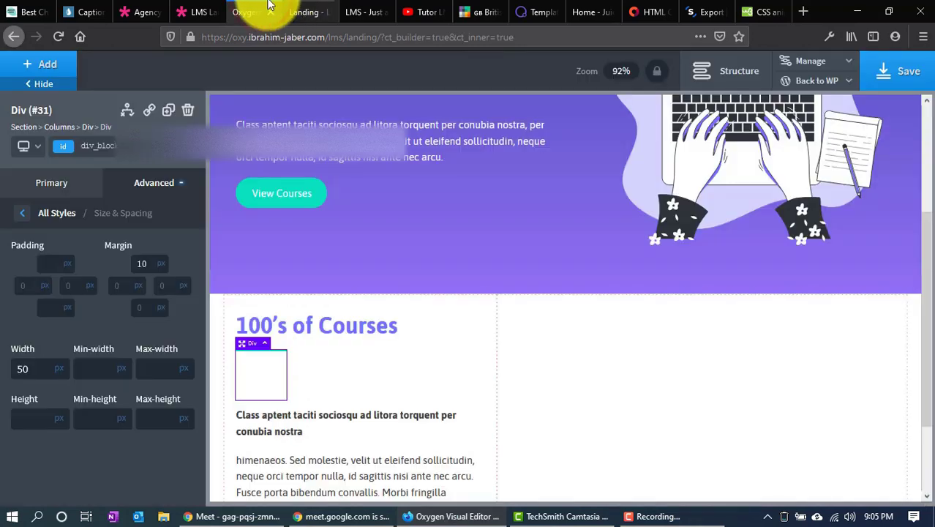
left_click(187, 10)
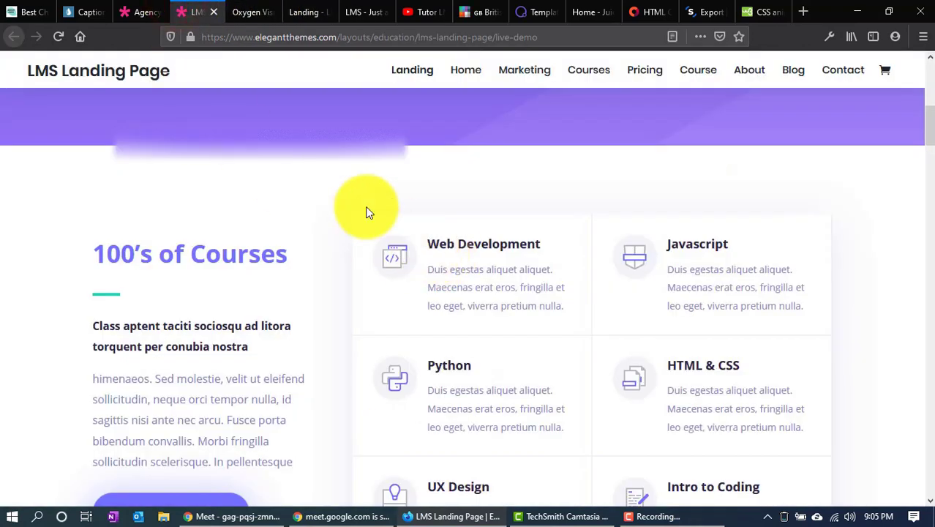
left_click(243, 11)
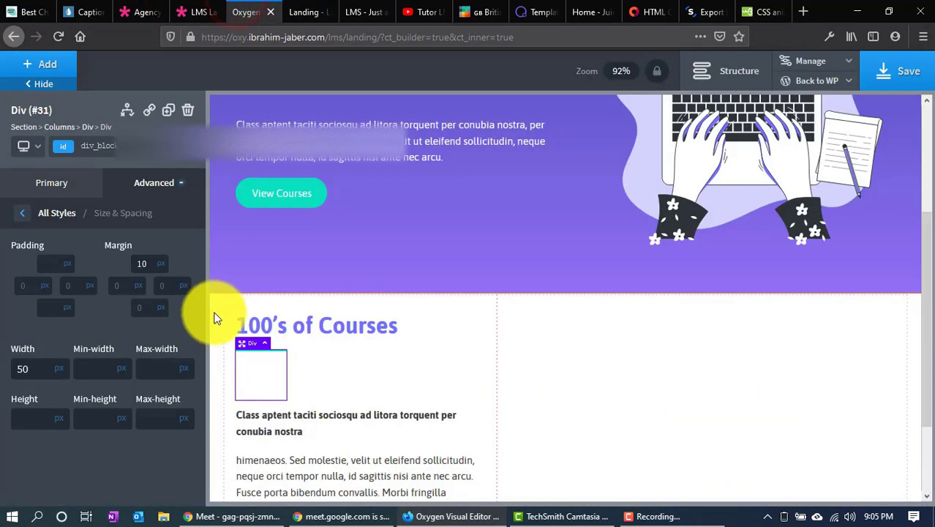
Set the top and bottom container padding of the section holding the "100's of Courses" columns to 75 px
left_click(214, 316)
left_click(188, 9)
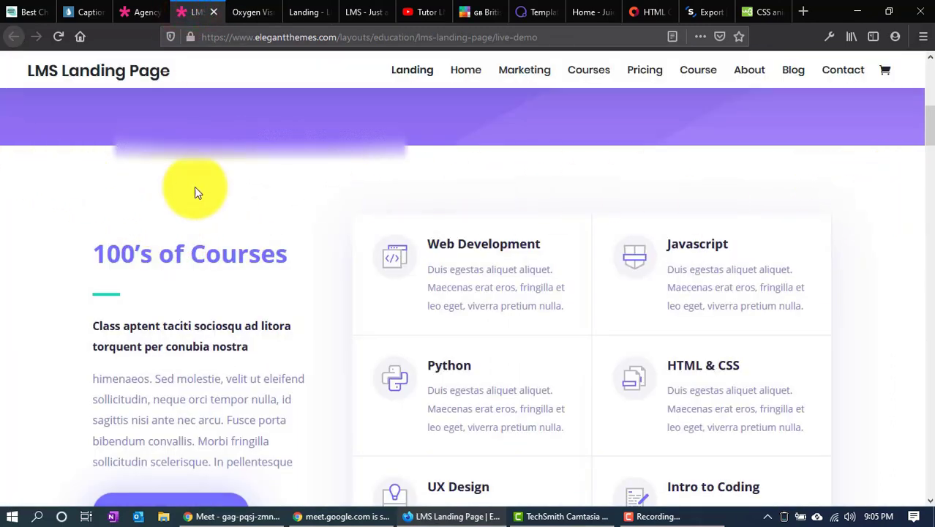
left_click(269, 8)
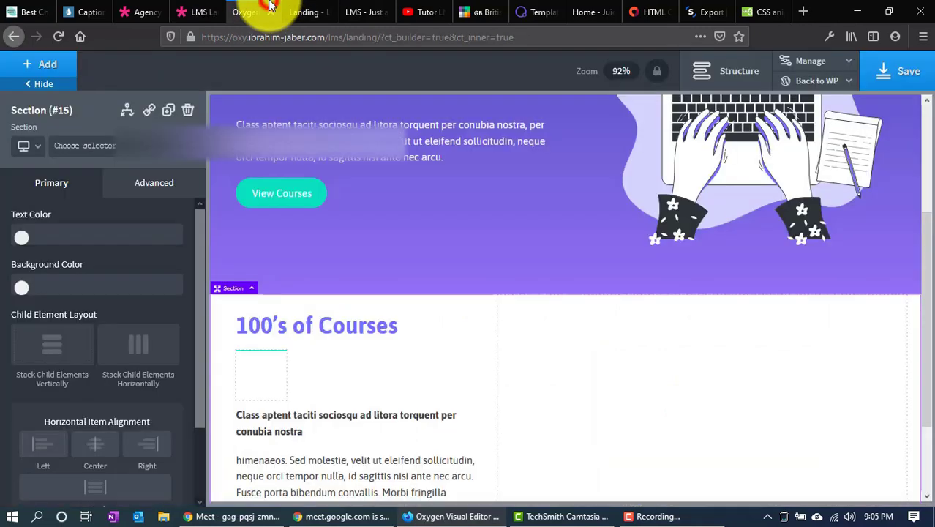
left_click(164, 189)
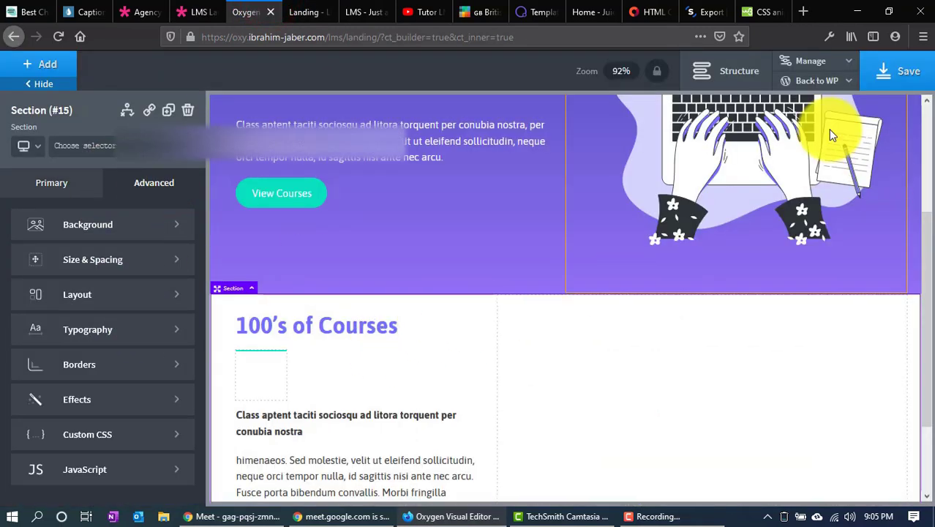
left_click(728, 65)
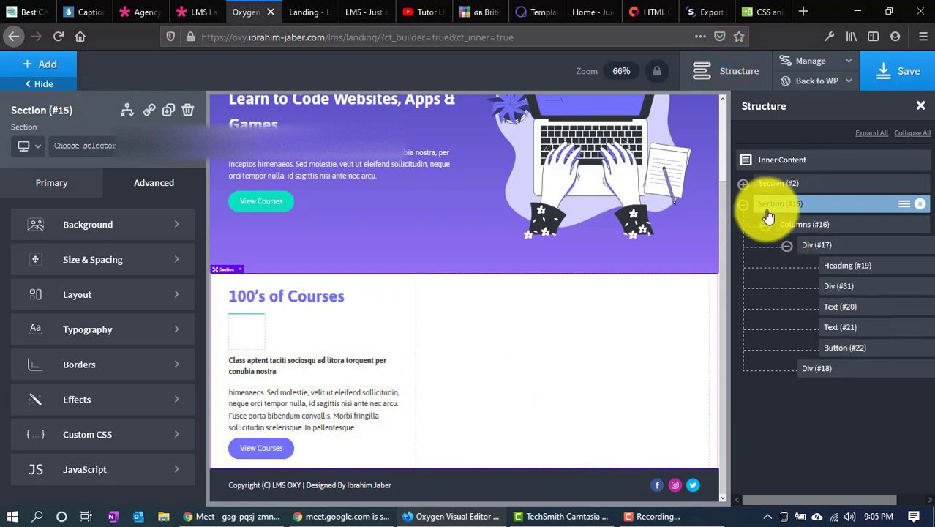
left_click(83, 272)
left_click(93, 264)
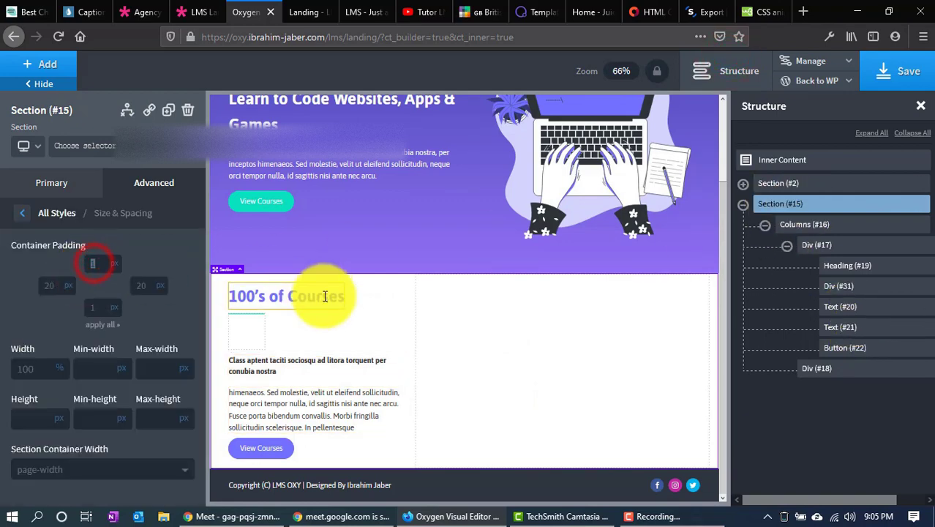
type("75")
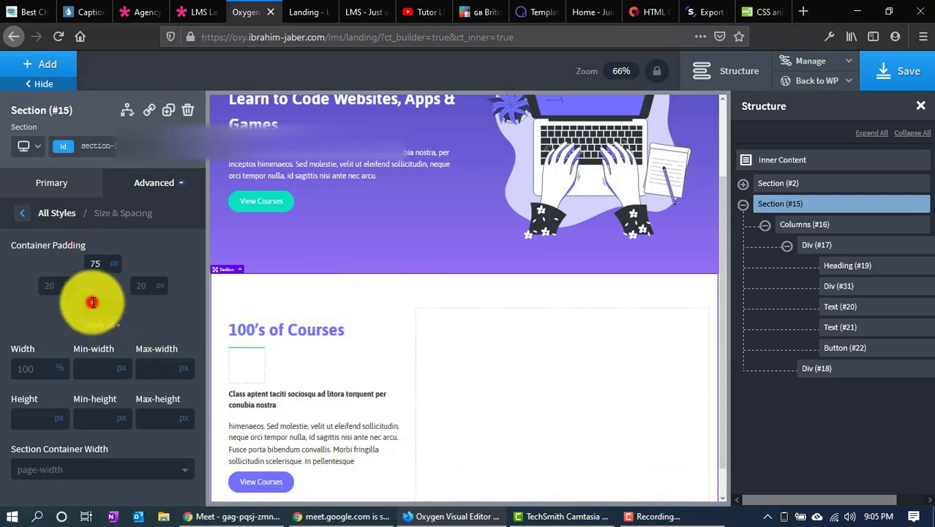
left_click(93, 302)
type("75")
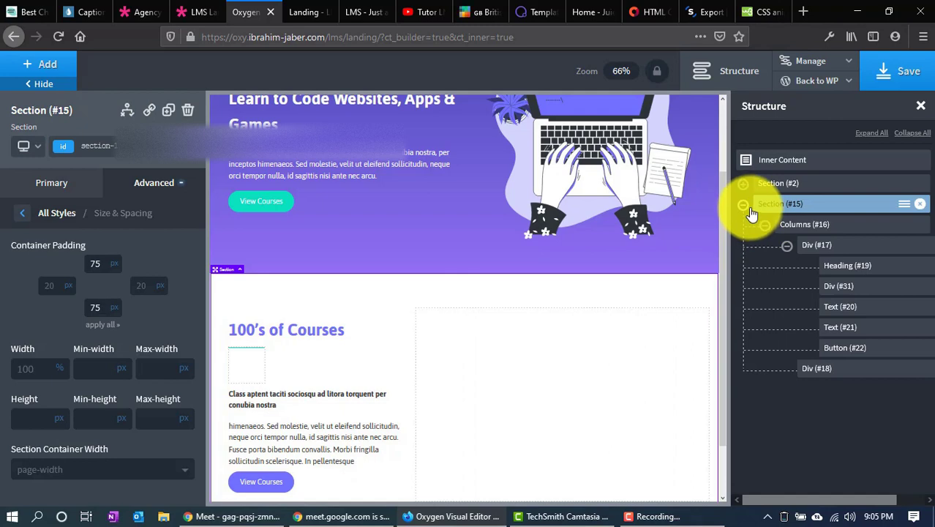
scroll(402, 233, "up", 2)
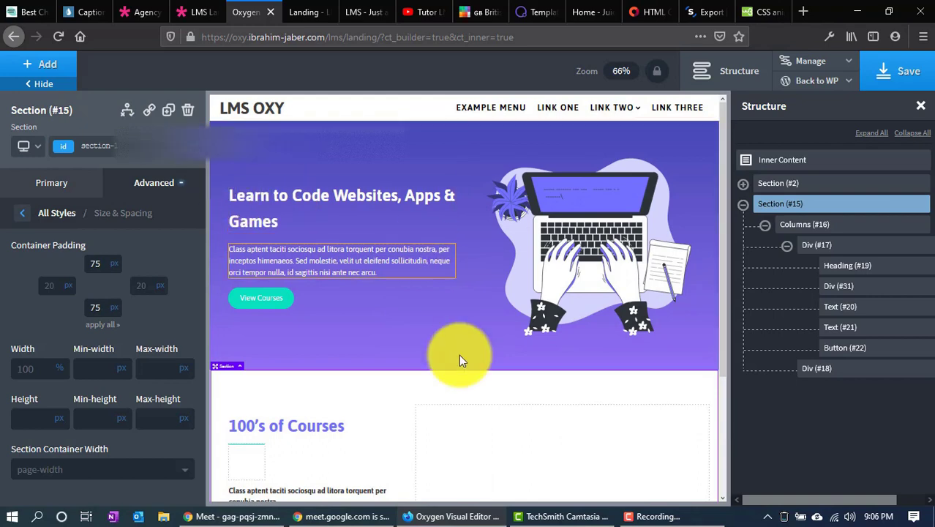
Add a 50/50 two-column layout and move it into the empty div beside the "100's of Courses" text
scroll(361, 343, "down", 3)
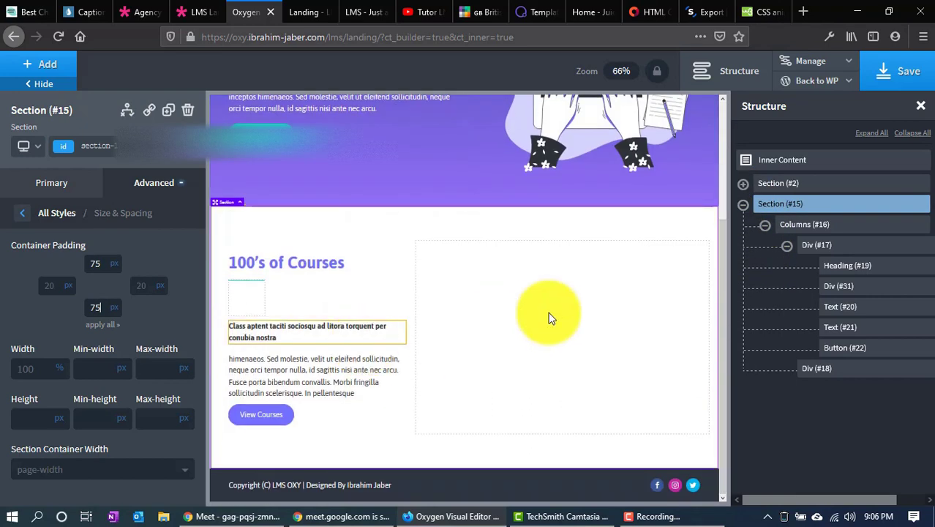
left_click(554, 311)
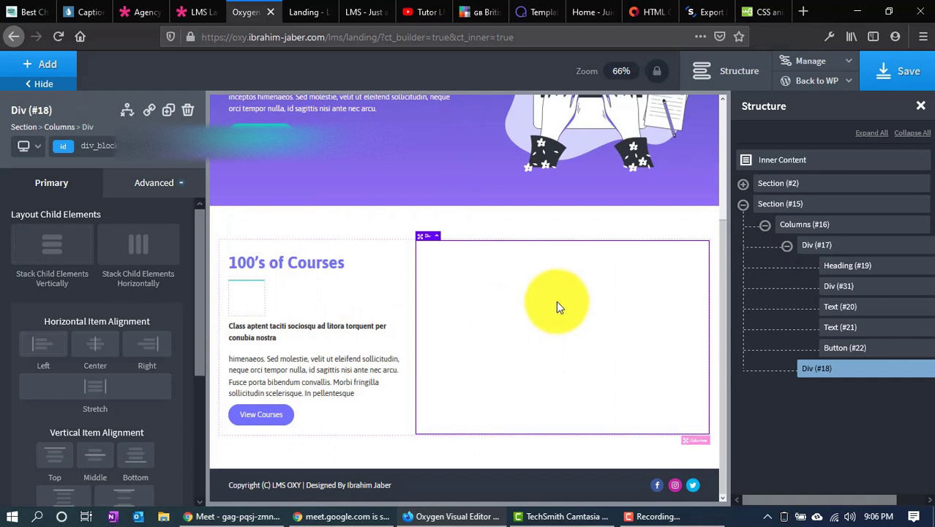
left_click(157, 10)
left_click(212, 8)
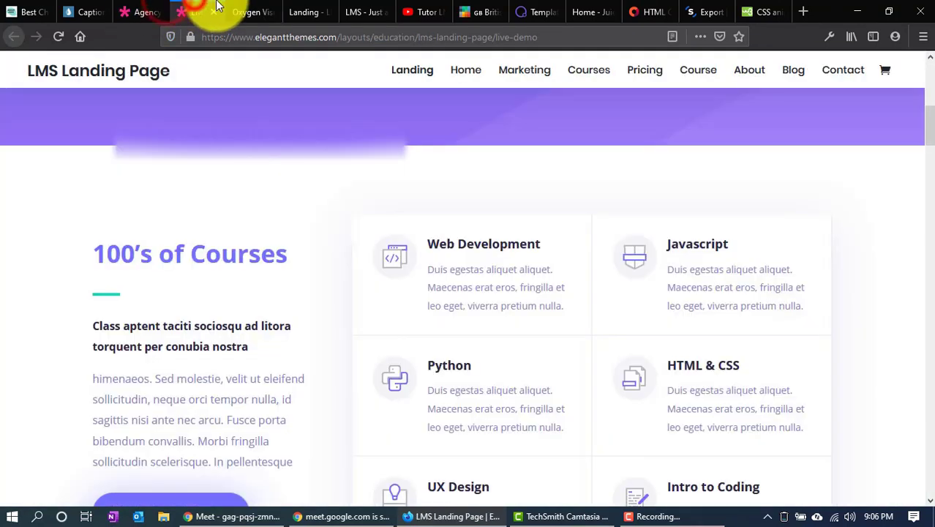
left_click(238, 7)
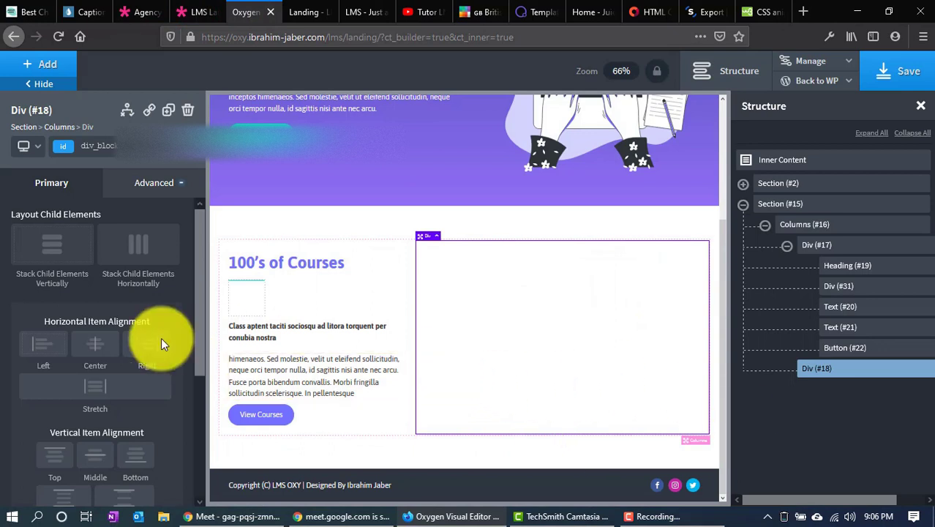
left_click(52, 66)
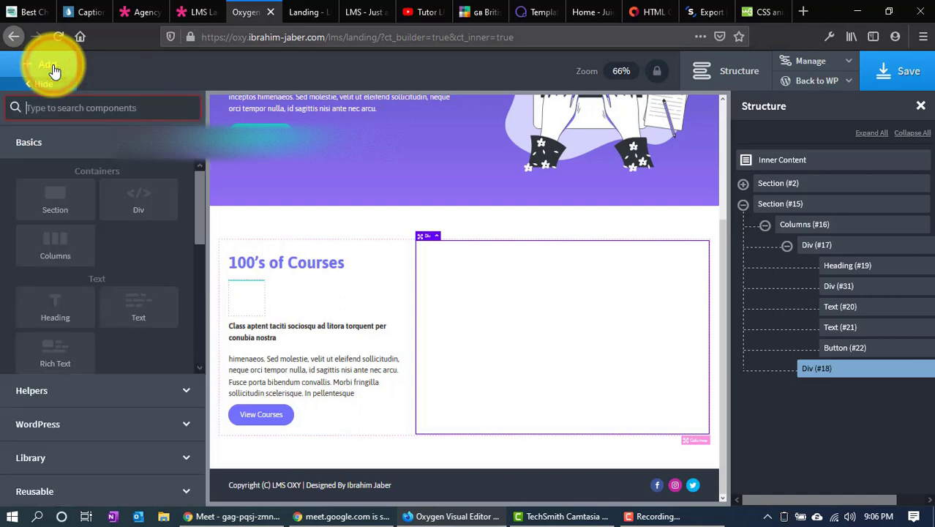
left_click(73, 257)
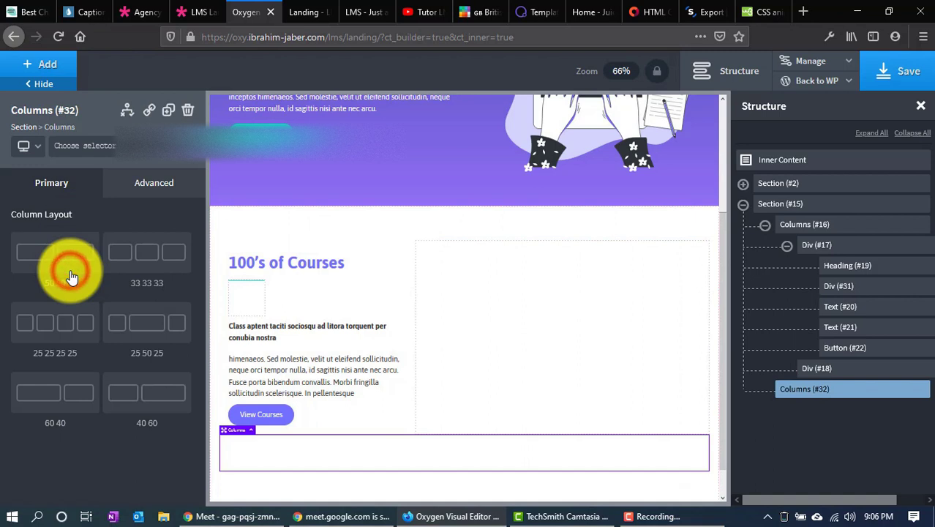
left_click(71, 277)
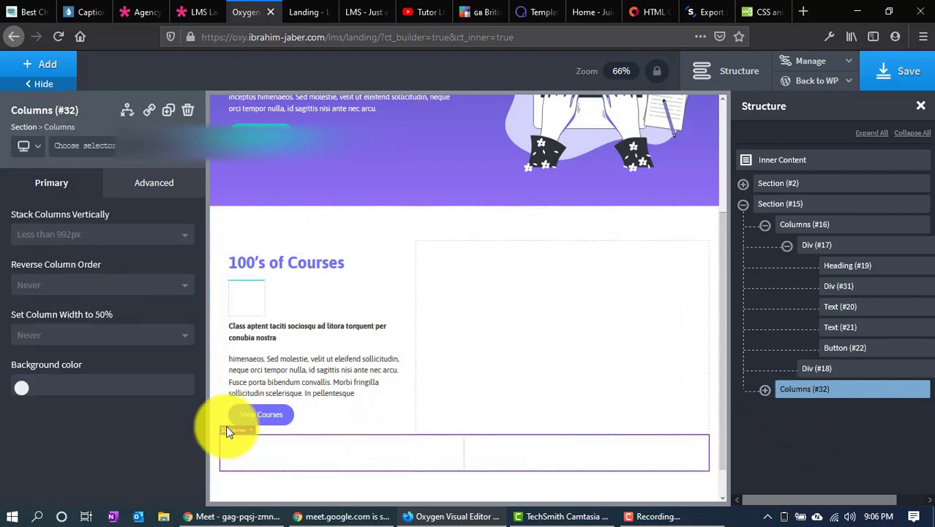
left_click_drag(226, 430, 484, 320)
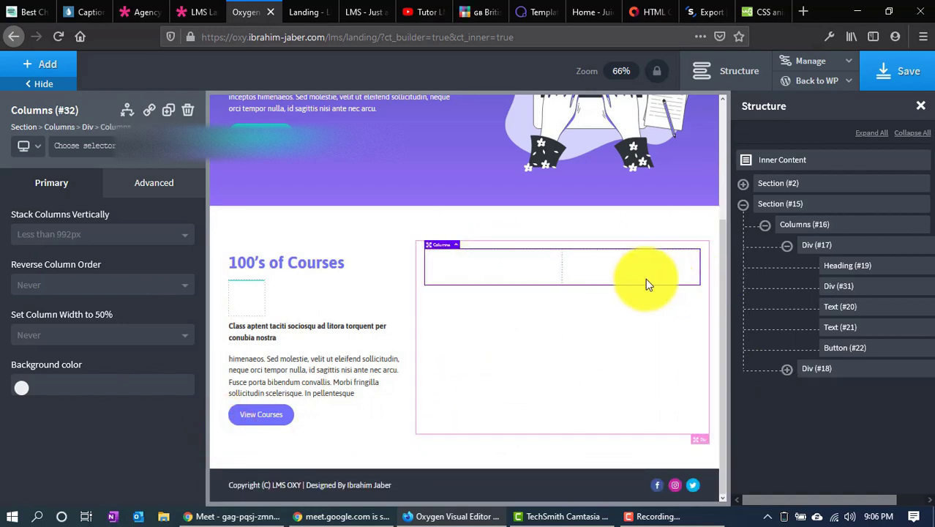
Close the structure tree and add an Icon Box to the first nested column, using the reference page's Web Development item as a guide
left_click(549, 359)
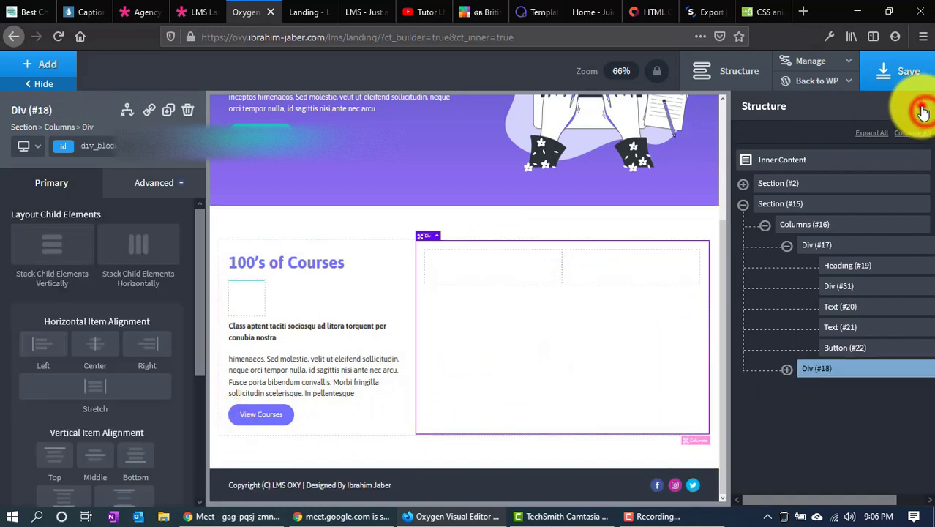
left_click(923, 111)
left_click(655, 325)
left_click(760, 334)
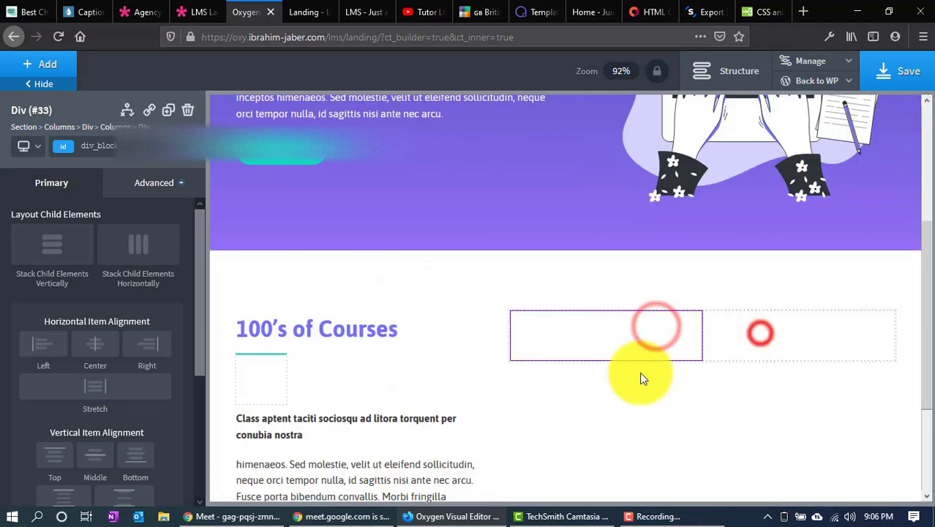
left_click(551, 348)
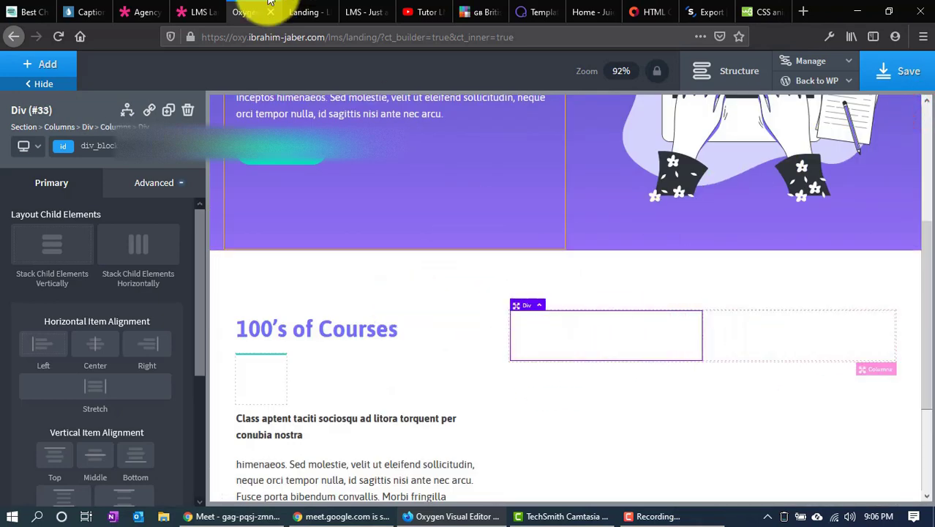
left_click(198, 12)
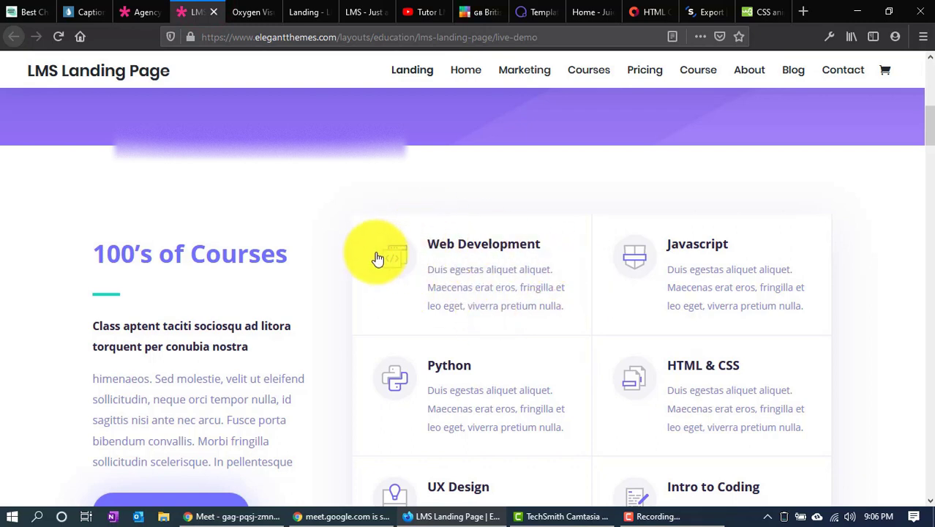
left_click_drag(425, 245, 543, 244)
left_click_drag(430, 270, 570, 320)
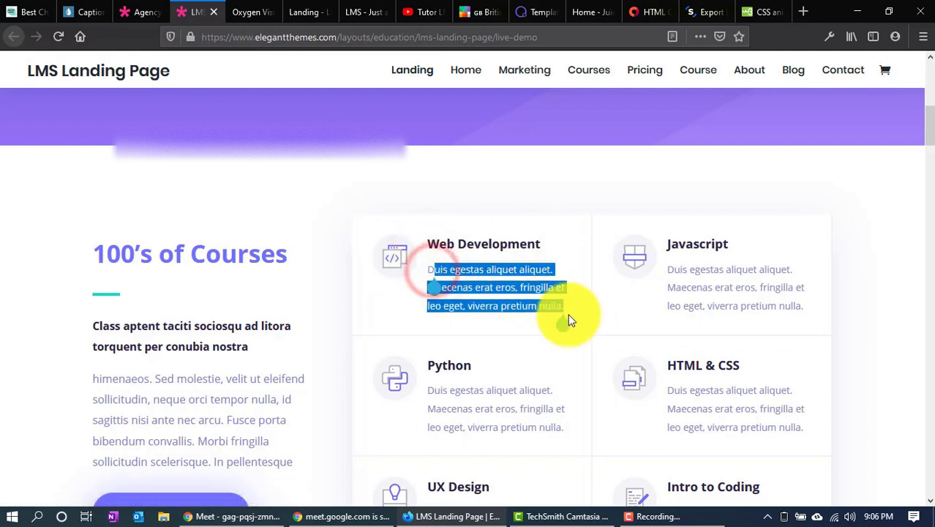
left_click(247, 12)
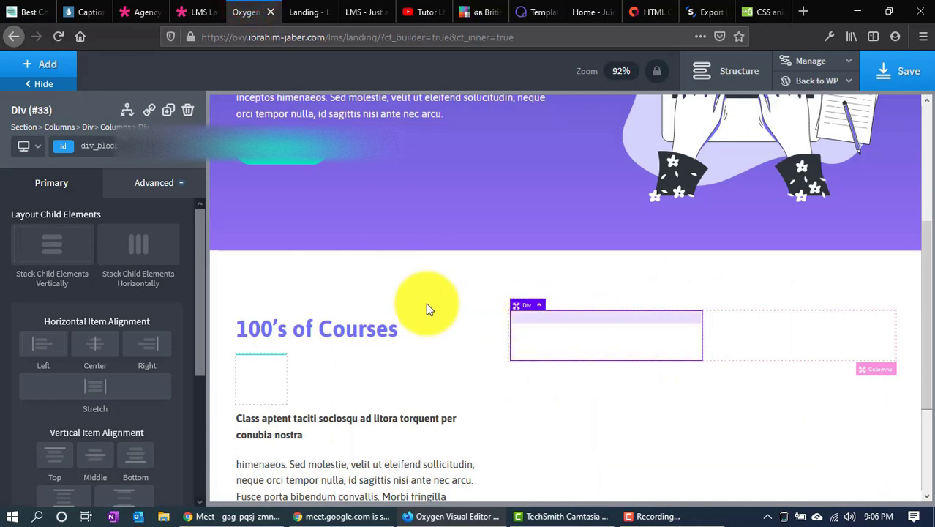
left_click(16, 64)
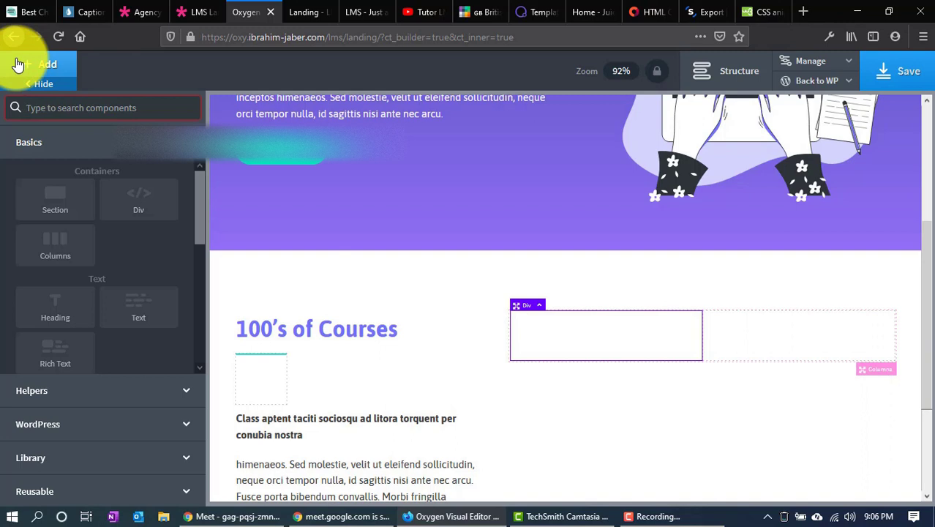
type("icon")
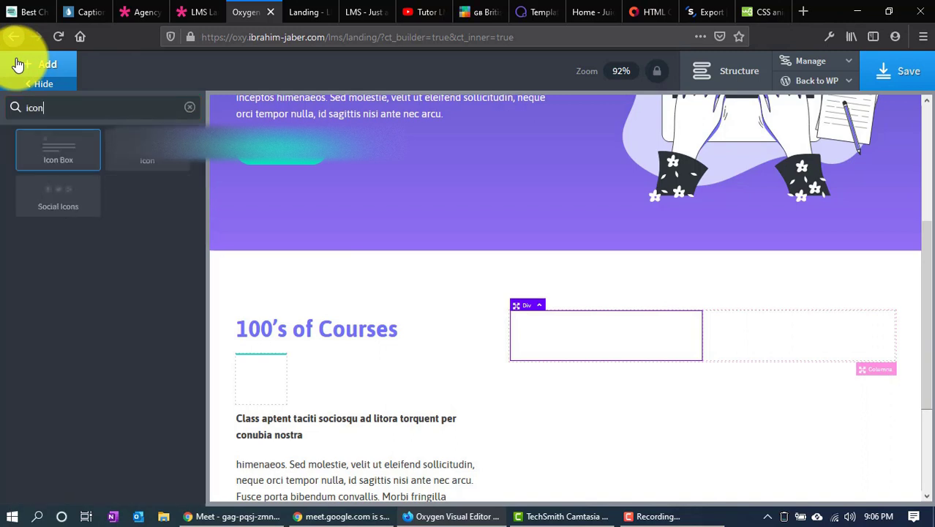
left_click(25, 140)
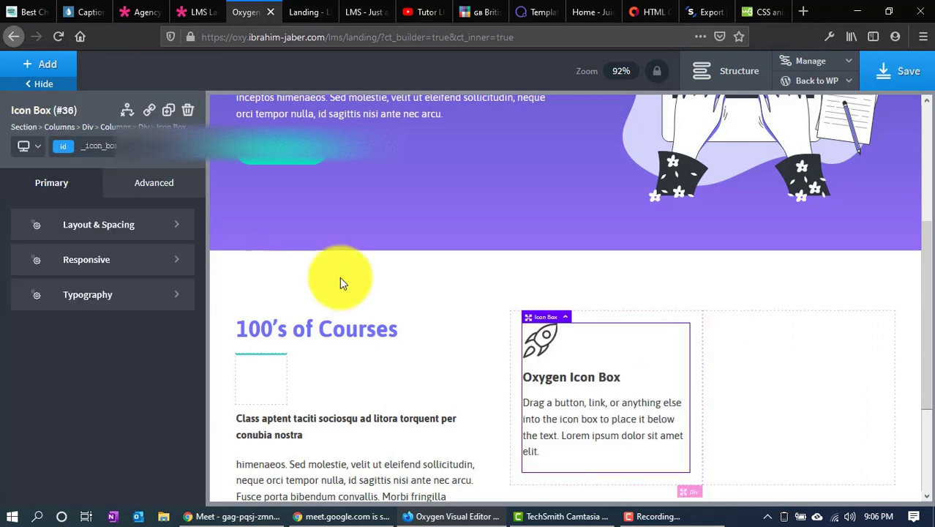
Set the Icon Box's icon position to left, matching the layout of the reference page's course items
left_click(194, 12)
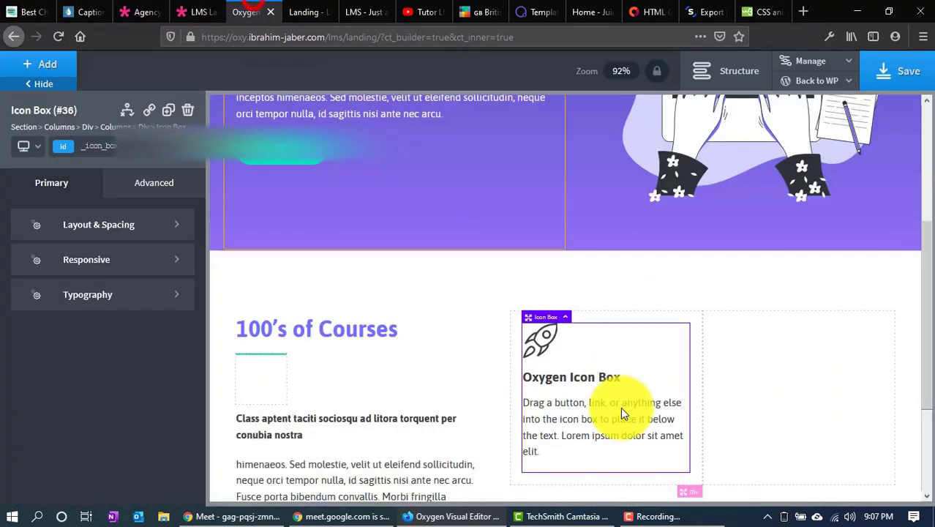
left_click(260, 10)
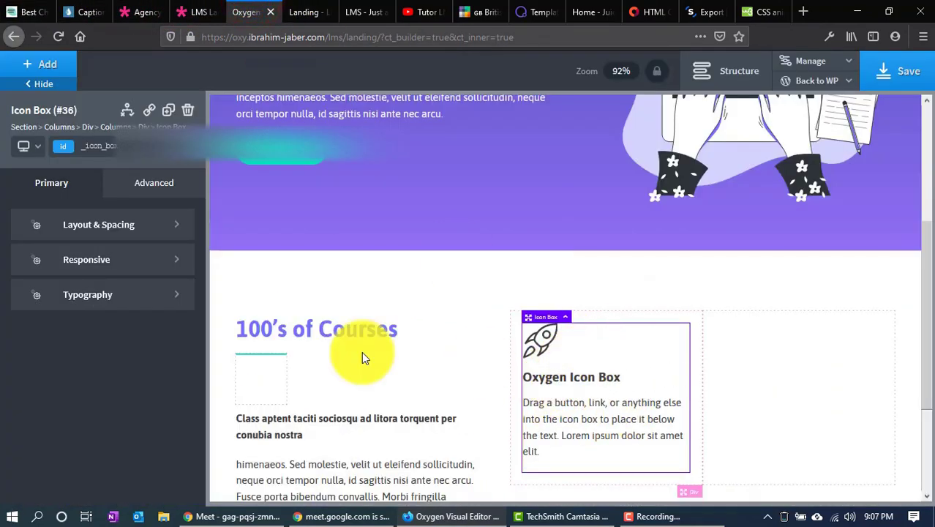
left_click(84, 225)
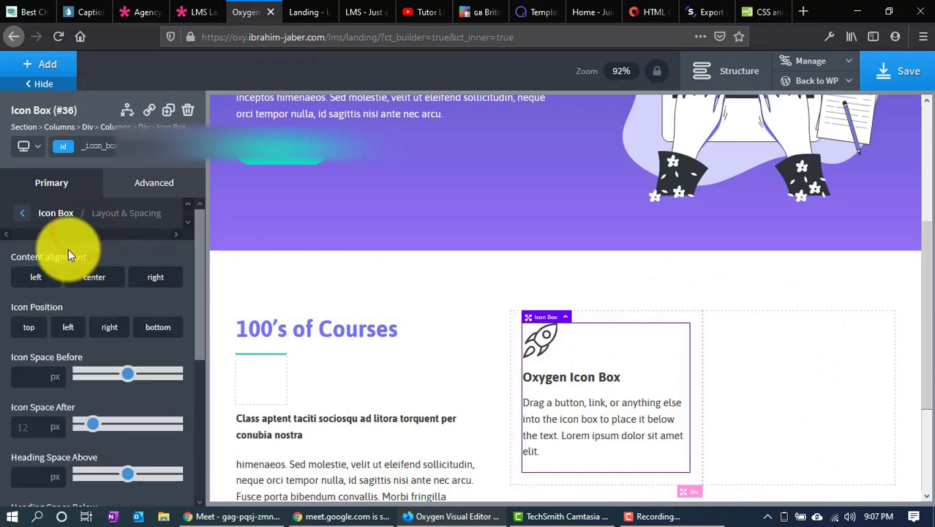
left_click(72, 326)
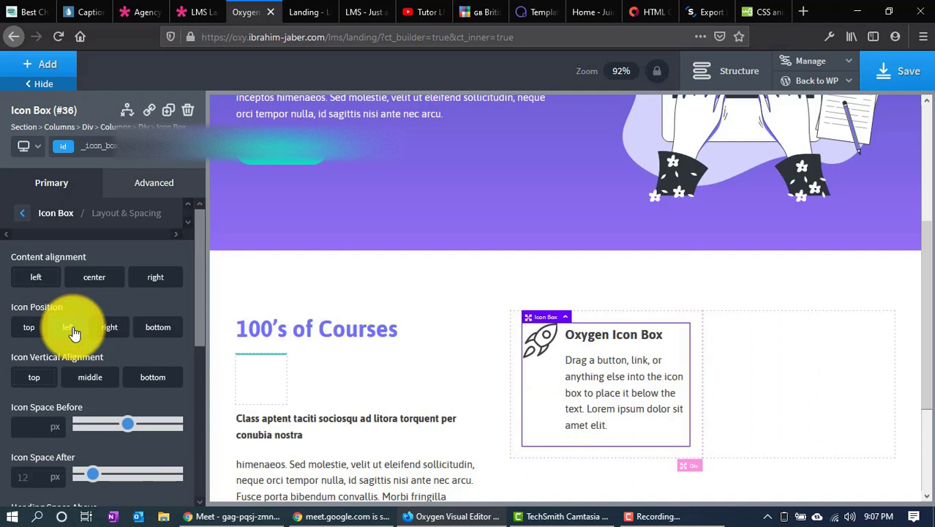
left_click(194, 12)
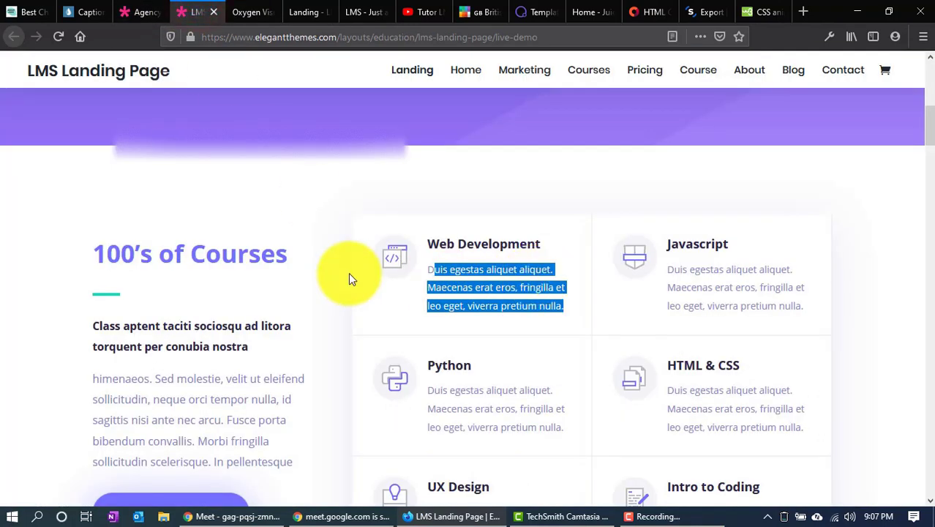
left_click(243, 12)
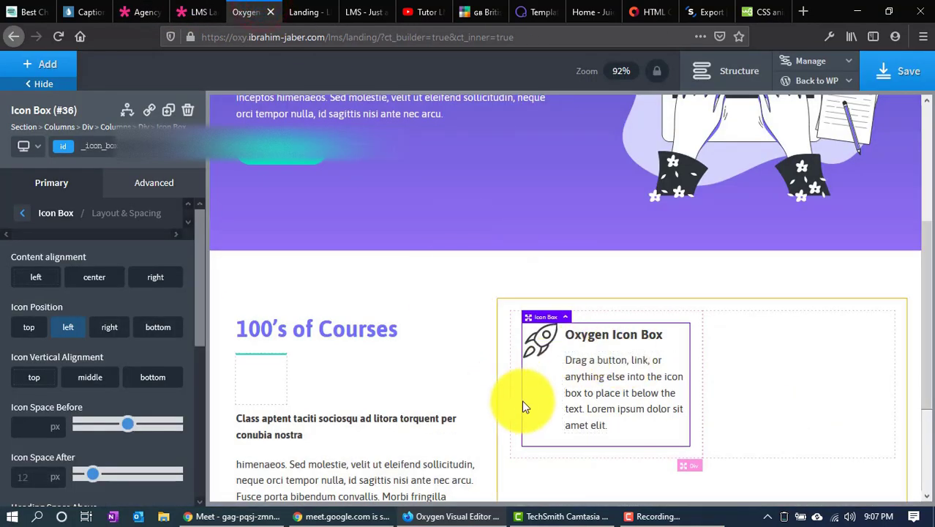
Set the Icon Box's padding to 10 px on all four sides
left_click(119, 183)
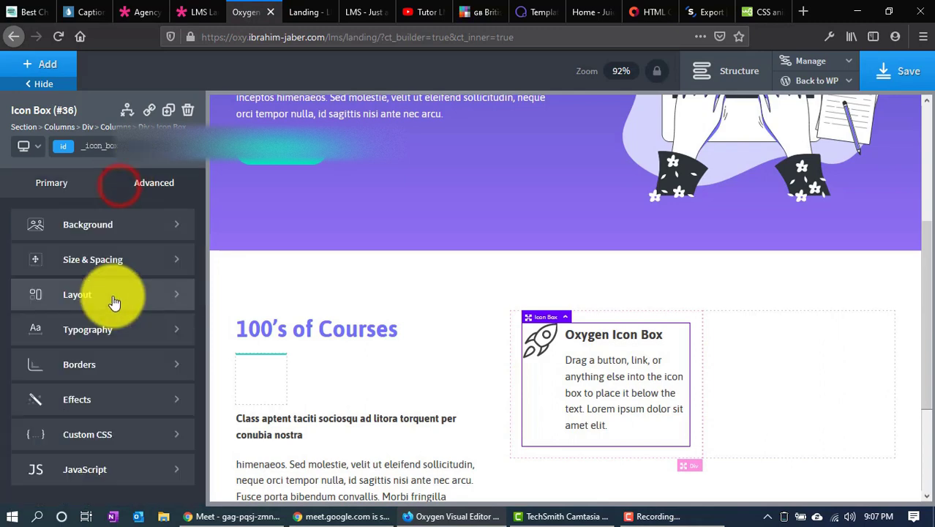
left_click(87, 251)
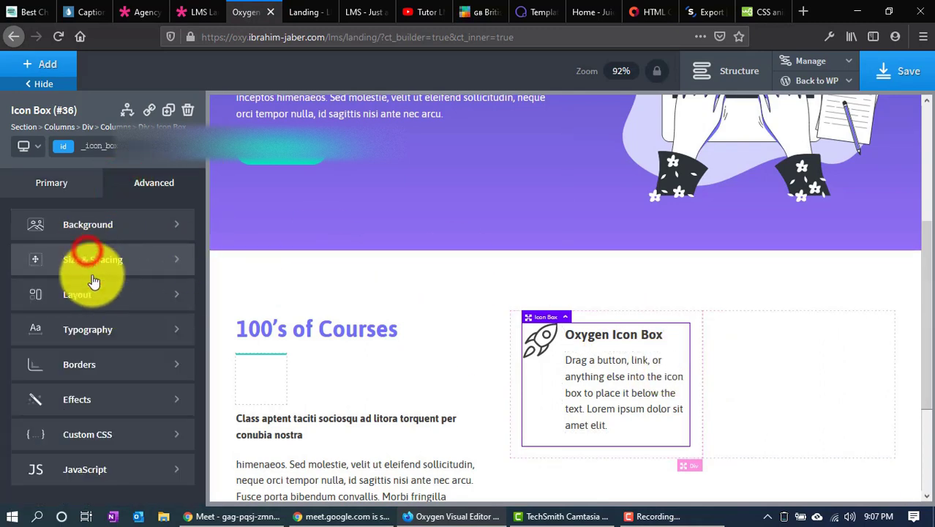
left_click(43, 265)
type("10")
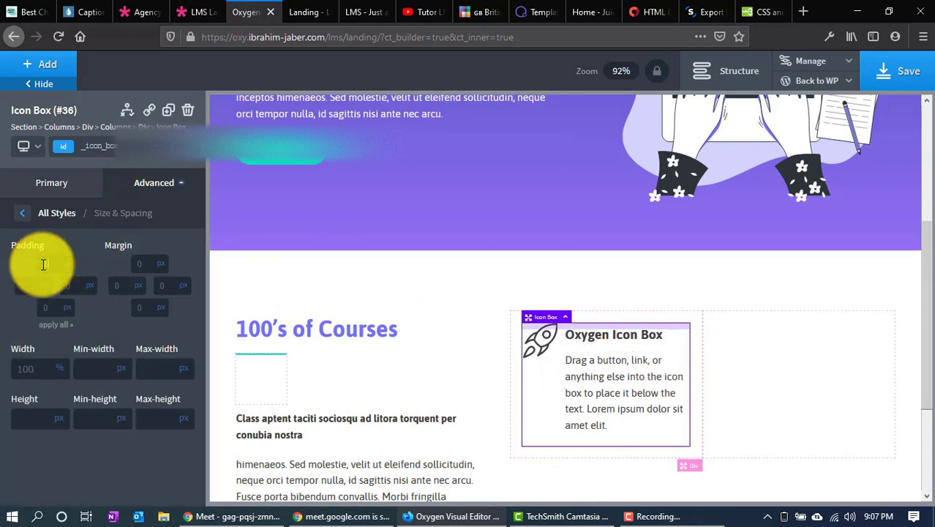
left_click(52, 329)
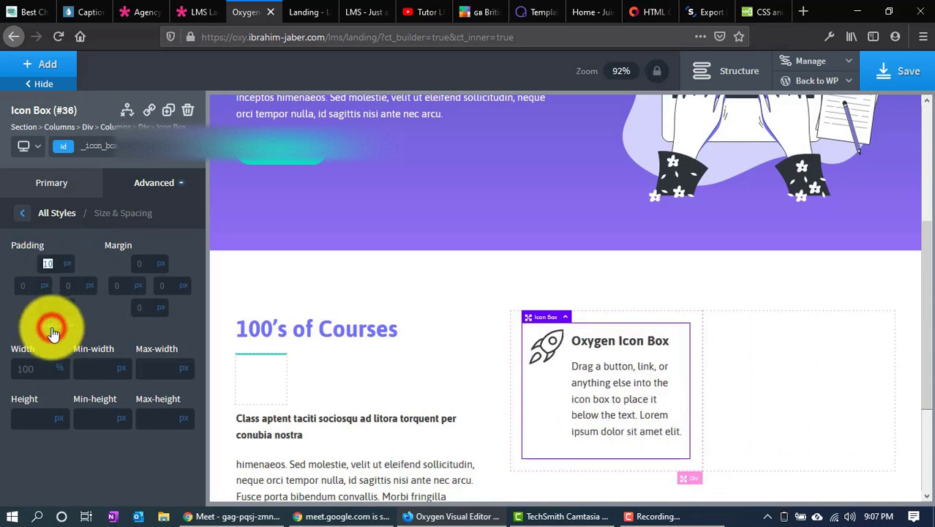
Replace the Icon Box's rocket with the Linearicons "code" icon, following the reference page's Web Development item
left_click(195, 11)
left_click(249, 12)
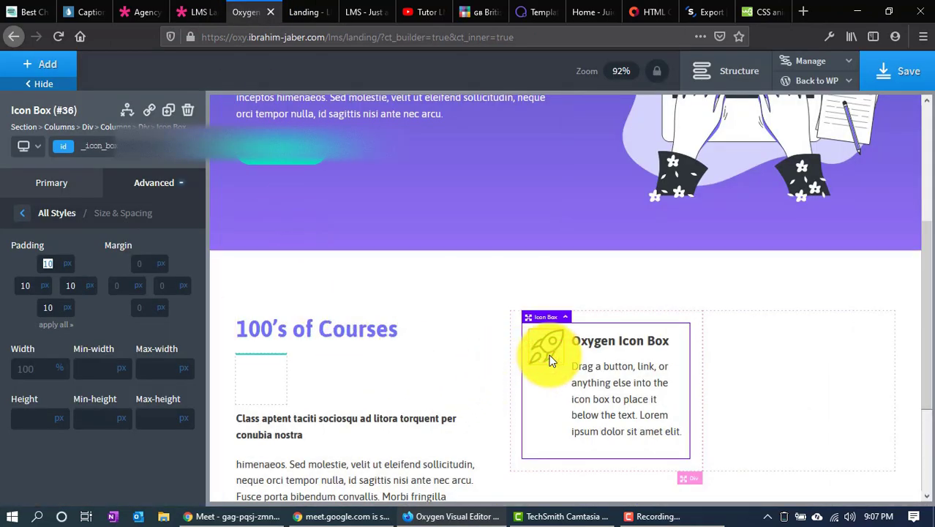
left_click(199, 11)
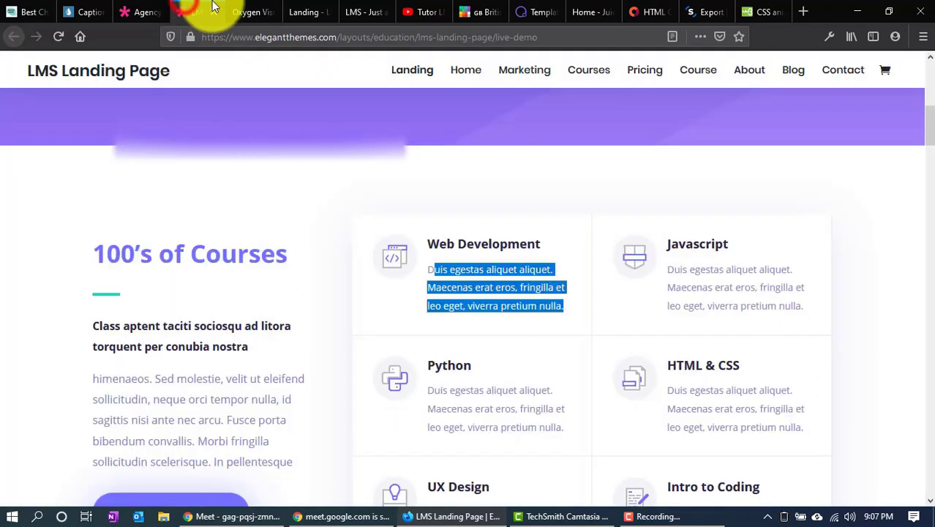
left_click(246, 12)
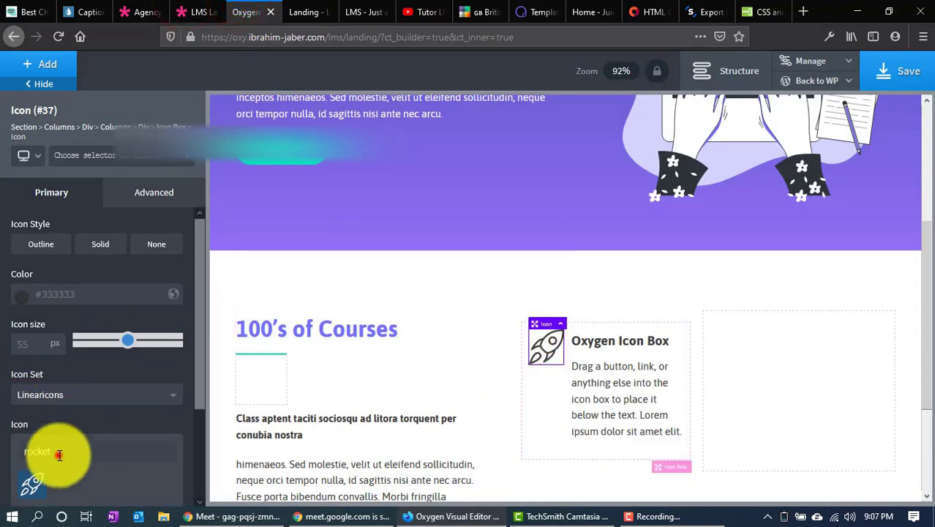
left_click_drag(59, 451, 1, 436)
type("code")
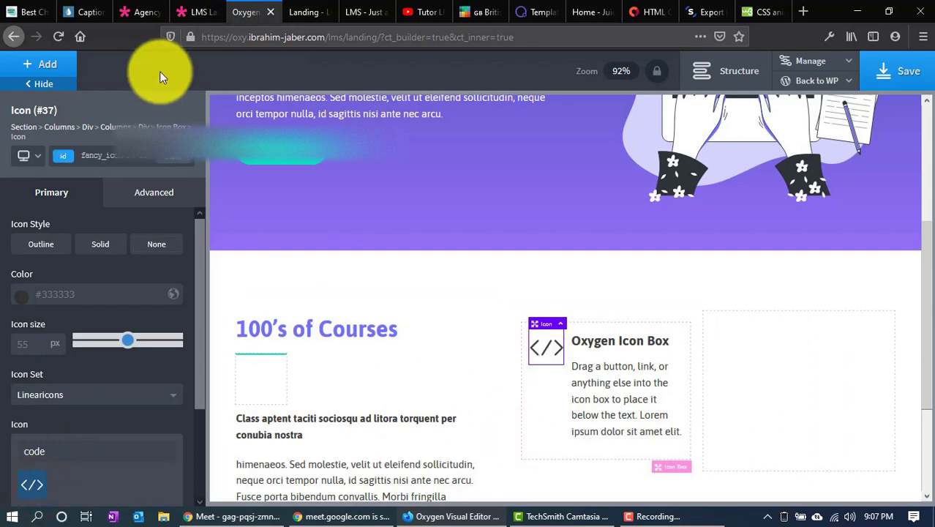
Compare the code icon with the reference page's Web Development item and set its icon style to Solid
left_click(199, 12)
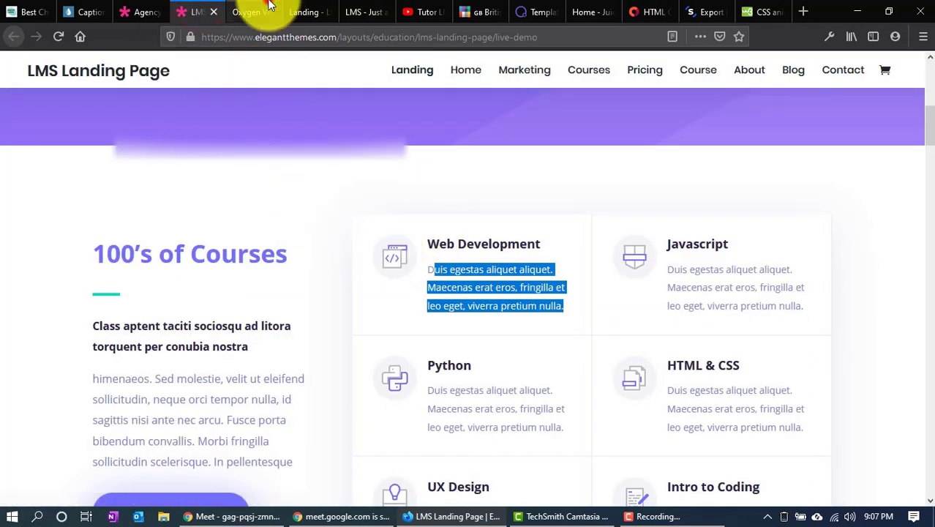
left_click(246, 12)
left_click(196, 11)
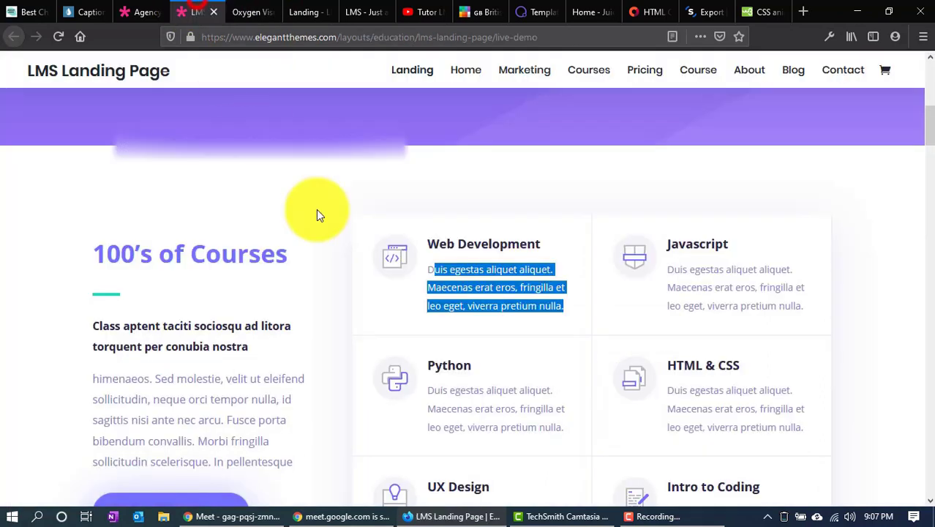
left_click(253, 12)
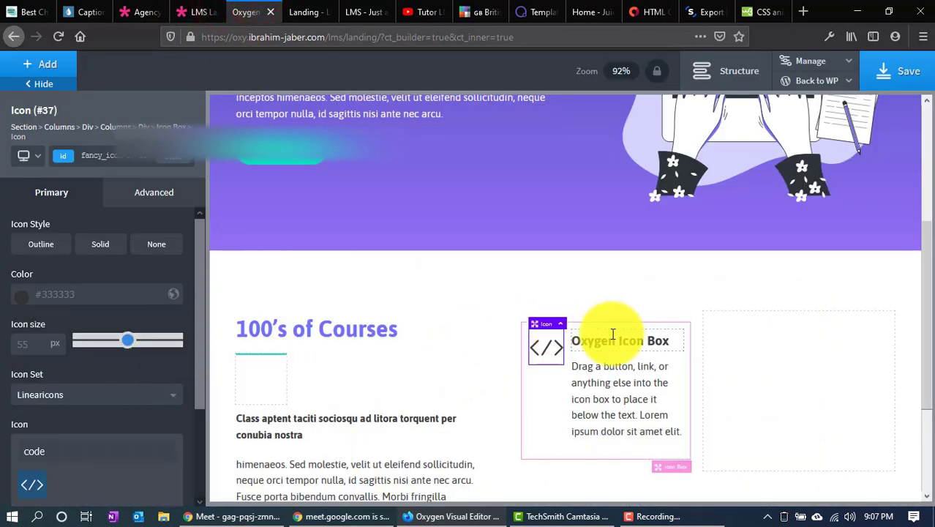
left_click(199, 11)
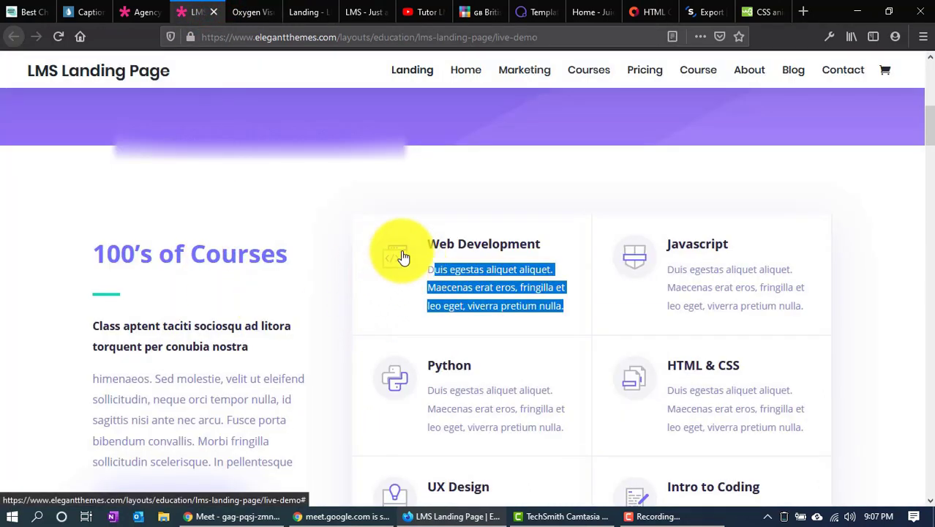
left_click(247, 12)
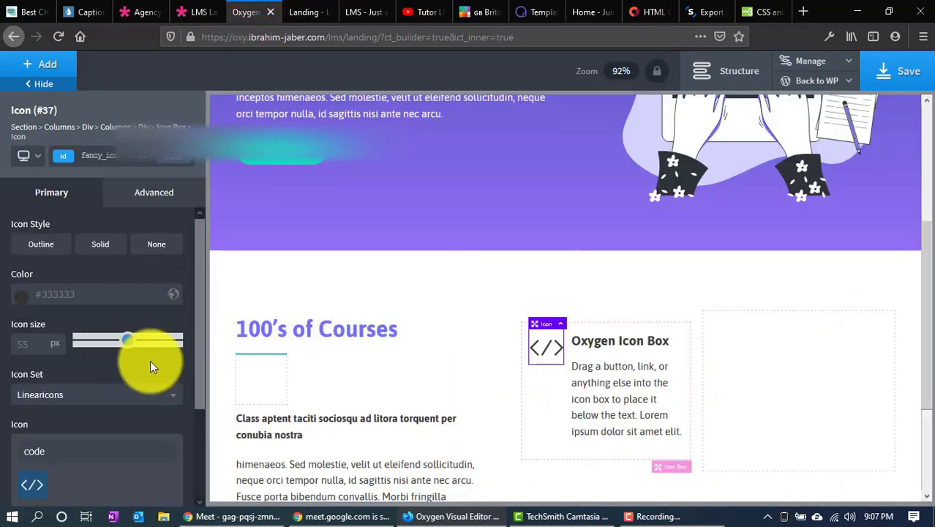
left_click(101, 248)
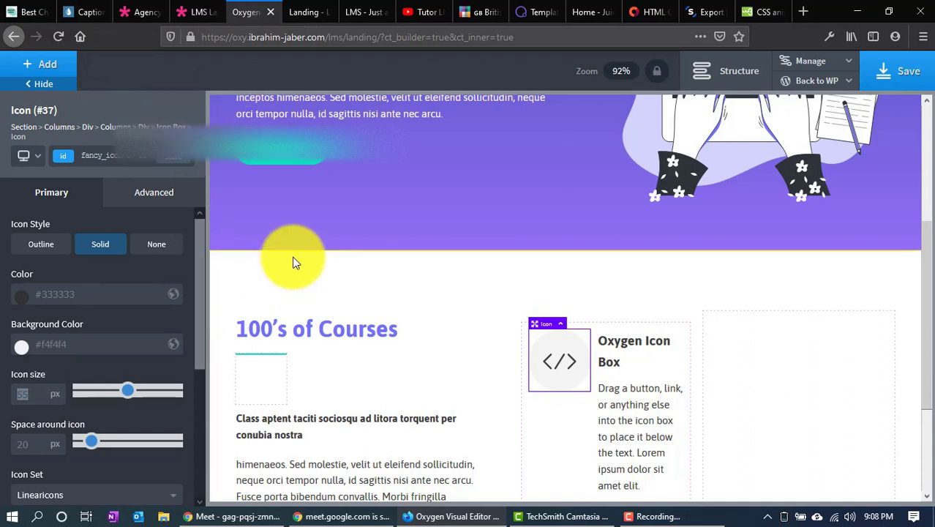
Set the code icon's size to 20 px and the space around it to 10 px
type("20")
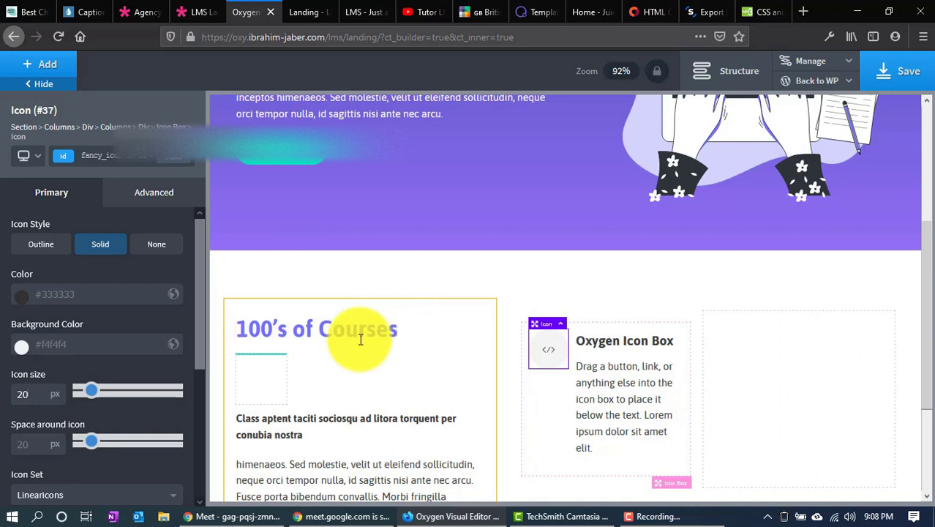
left_click(22, 445)
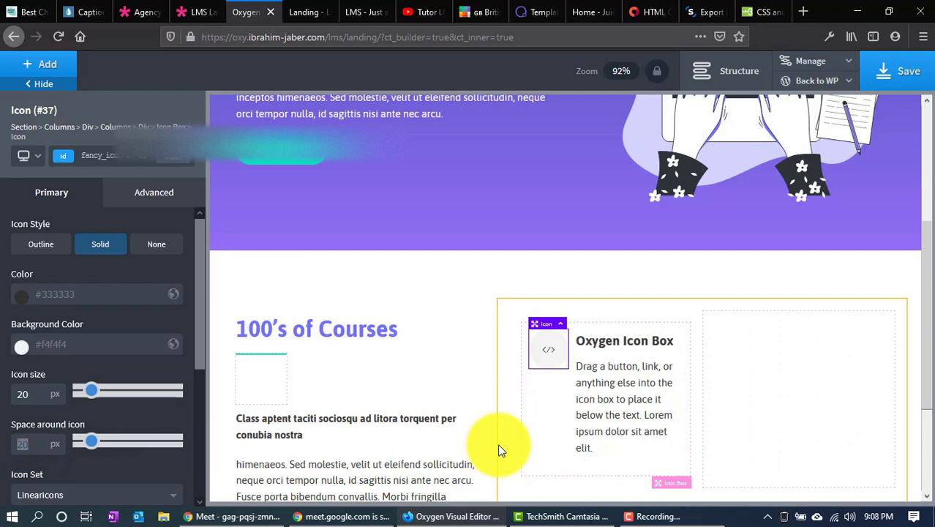
type("10")
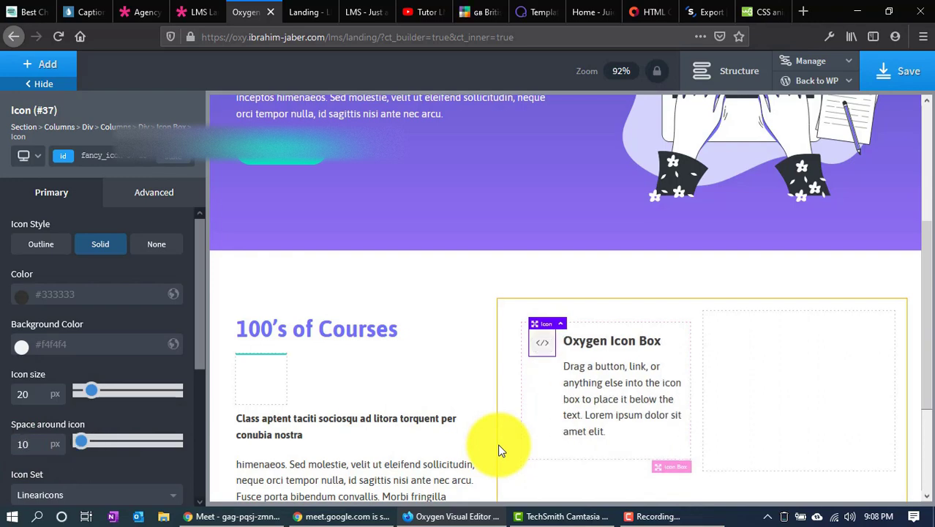
Deselect the icon to check its look, then reselect it and set its icon size to 30 px
left_click(729, 374)
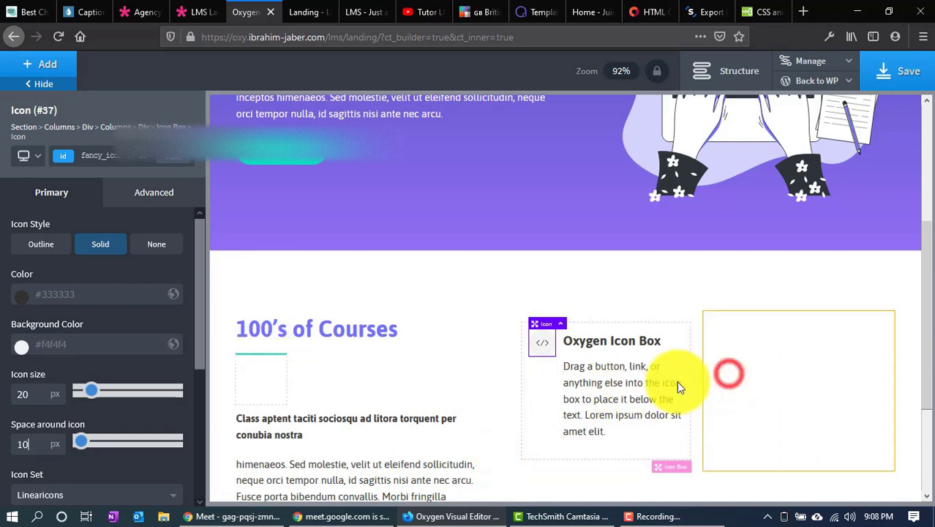
left_click(539, 404)
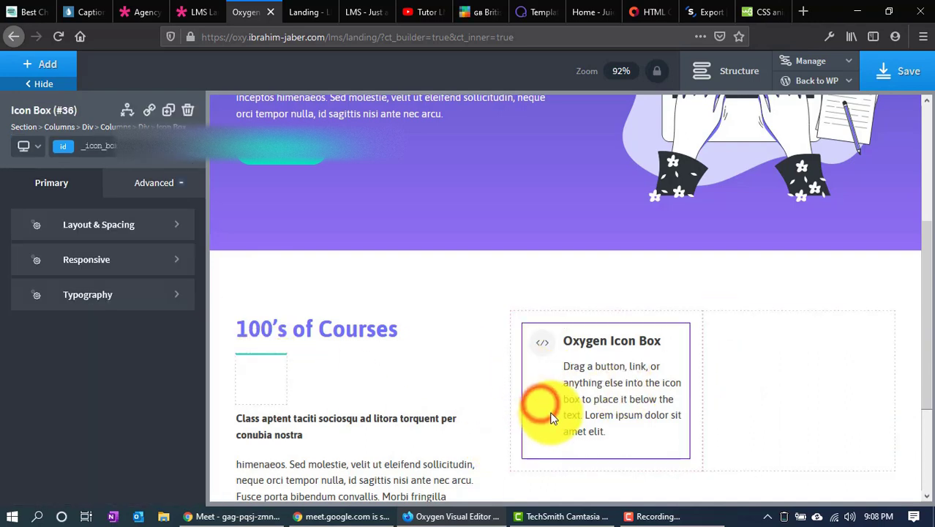
left_click(542, 342)
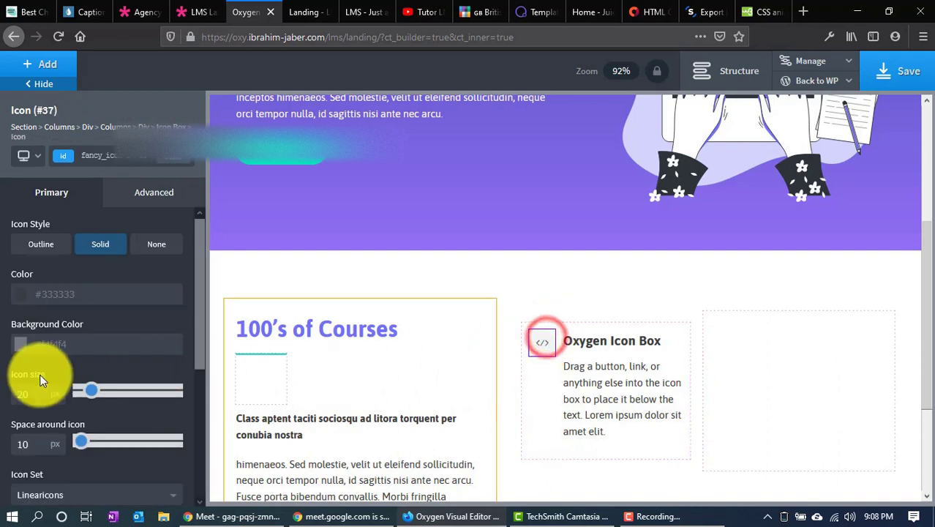
double_click(23, 394)
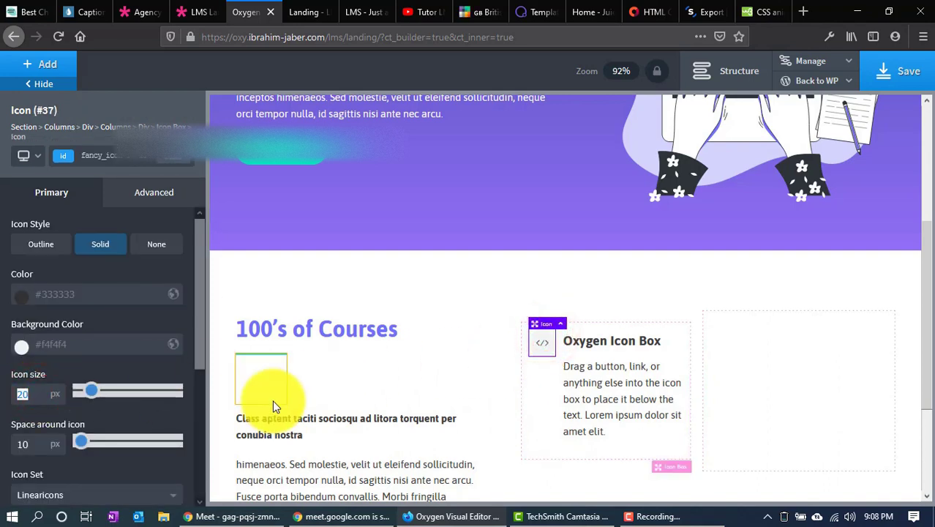
type("30")
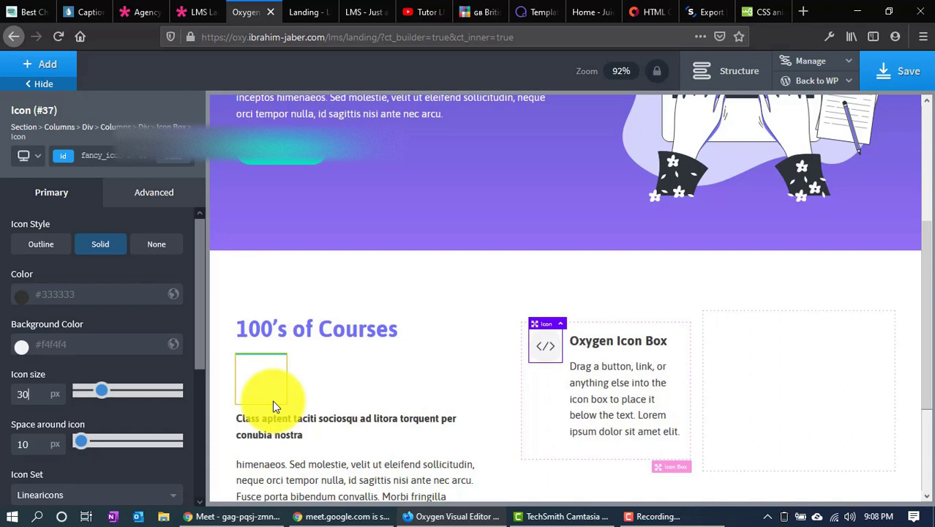
Copy the title "Web Development" from the reference page and replace the Icon Box's heading with it
left_click(196, 12)
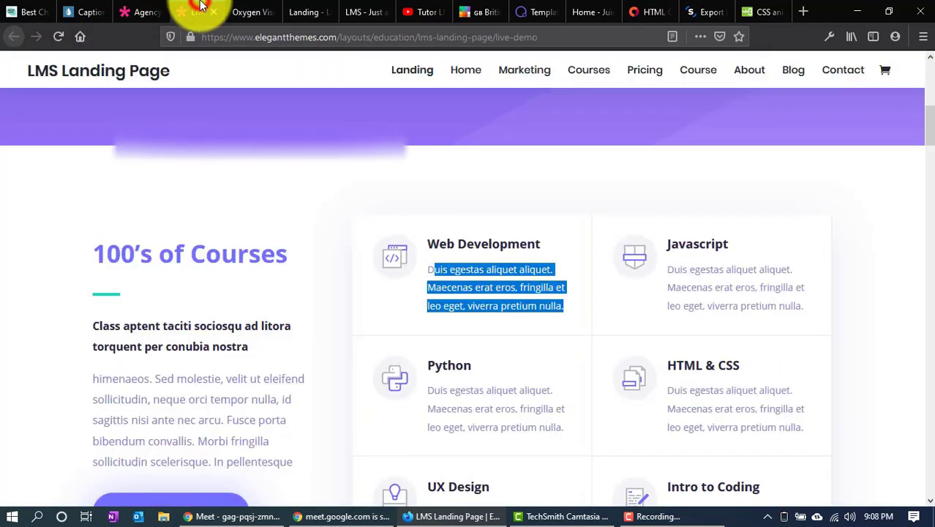
left_click_drag(428, 242, 539, 244)
left_click(538, 241)
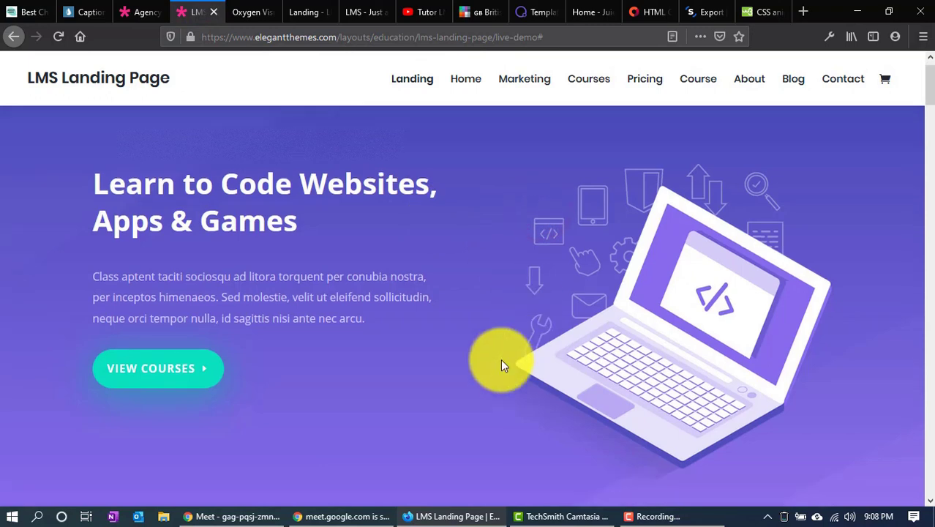
scroll(402, 354, "down", 7)
left_click(334, 298)
left_click_drag(540, 196, 424, 192)
key("ctrl+c")
left_click(230, 7)
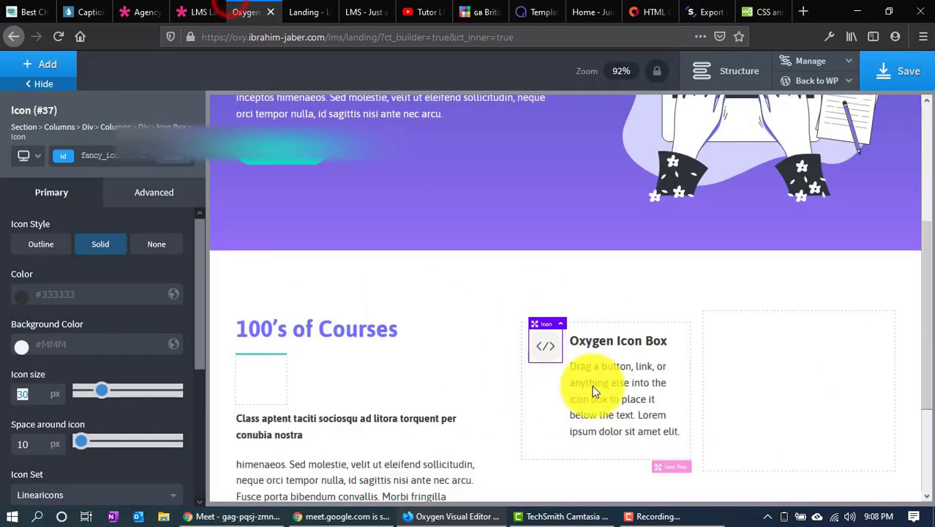
left_click(622, 355)
left_click(625, 344)
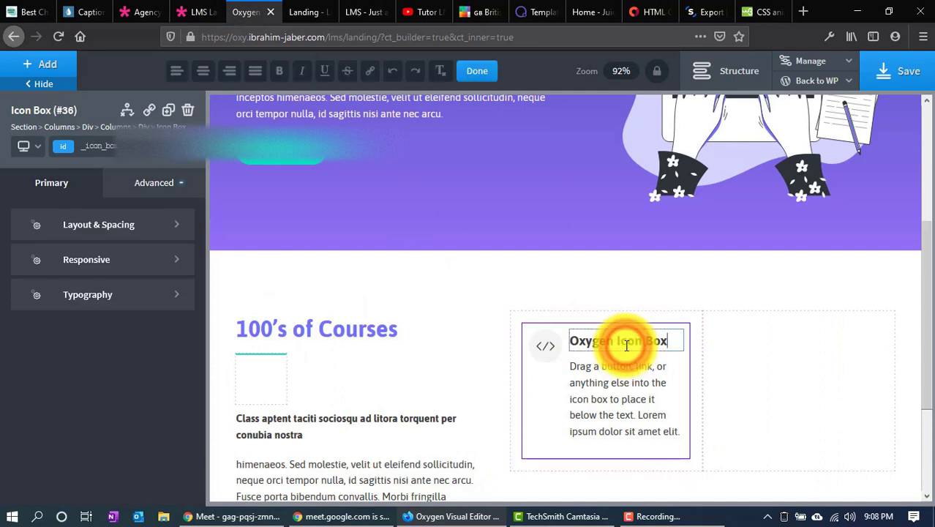
key("ctrl+a")
key("ctrl+v")
Replace the Icon Box's description with the "Duis egestas aliquet aliquet" paragraph copied from the reference page's Web Development item
left_click(207, 6)
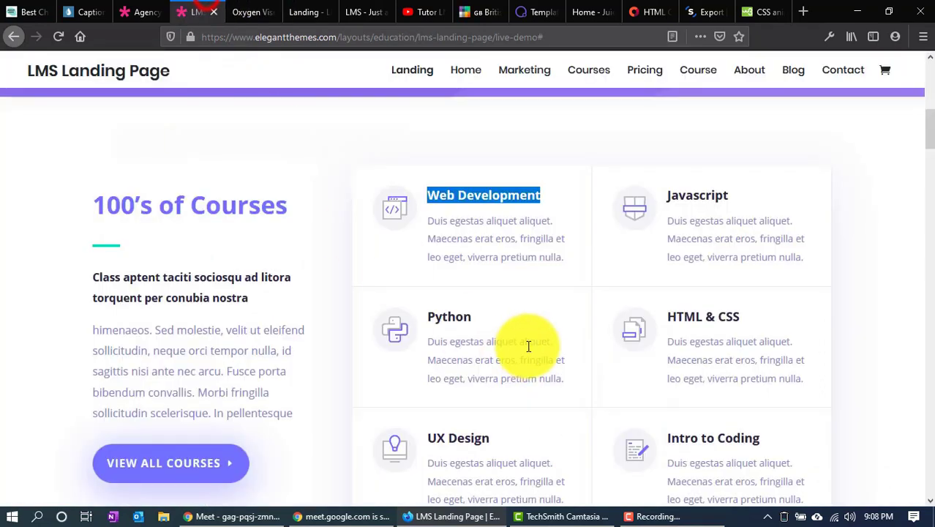
left_click_drag(565, 258, 417, 217)
key("ctrl+c")
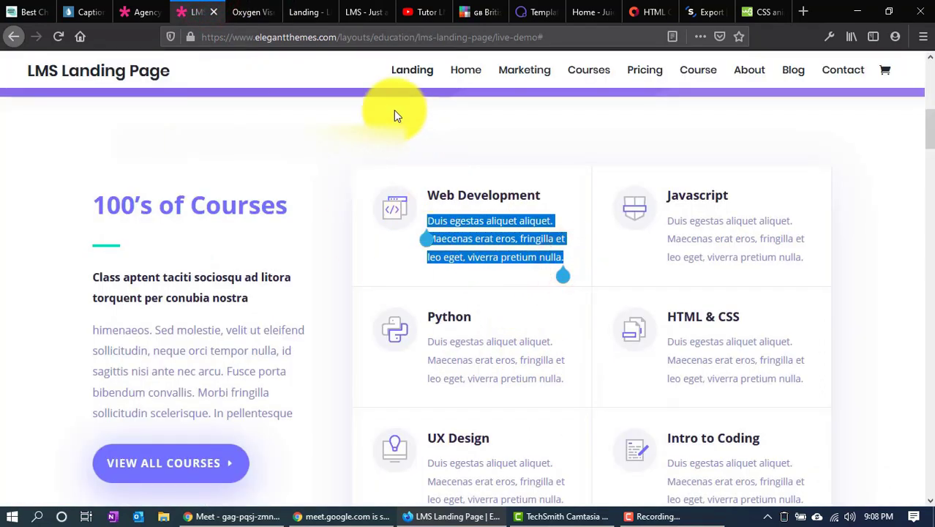
left_click(244, 10)
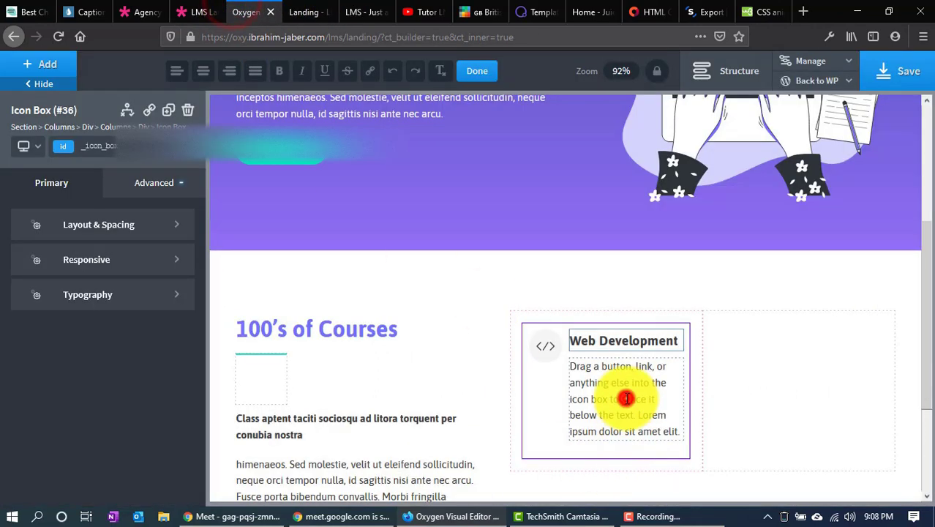
double_click(626, 396)
key("ctrl+a")
key("ctrl+v")
left_click(811, 379)
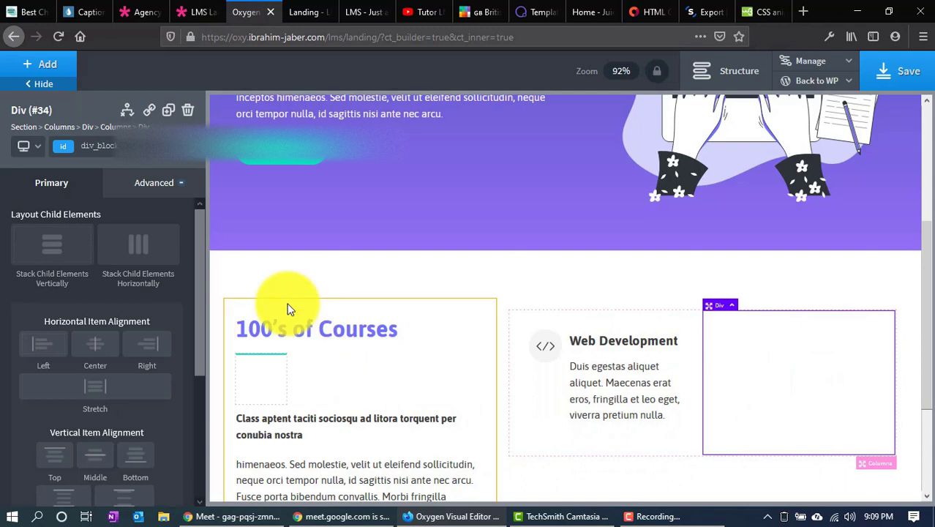
Check the reference grid's spacing and set the padding of the column Div holding the Icon Box to 0 px on all four sides
left_click(191, 11)
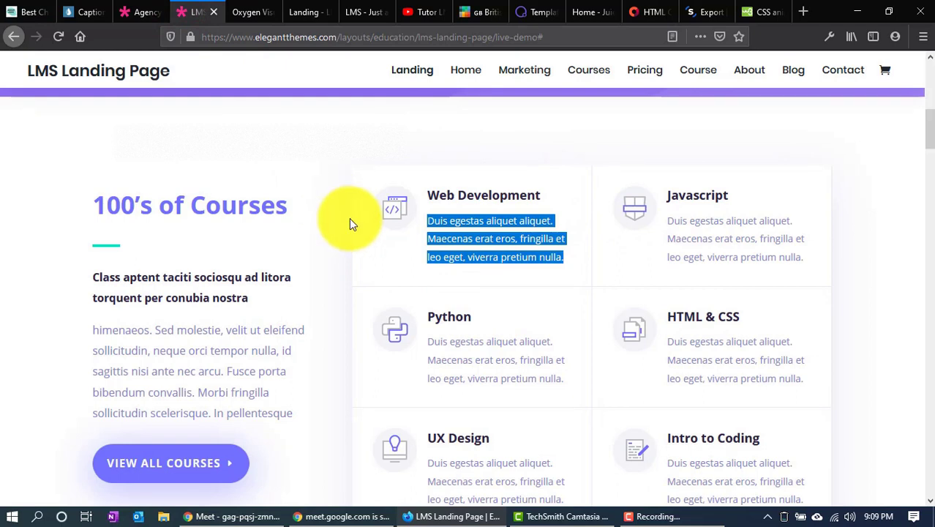
left_click(246, 11)
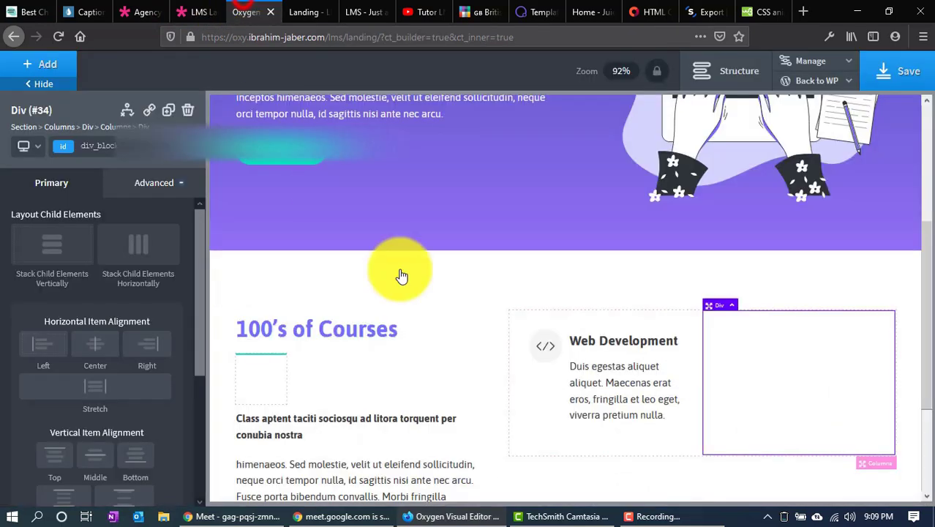
left_click(545, 398)
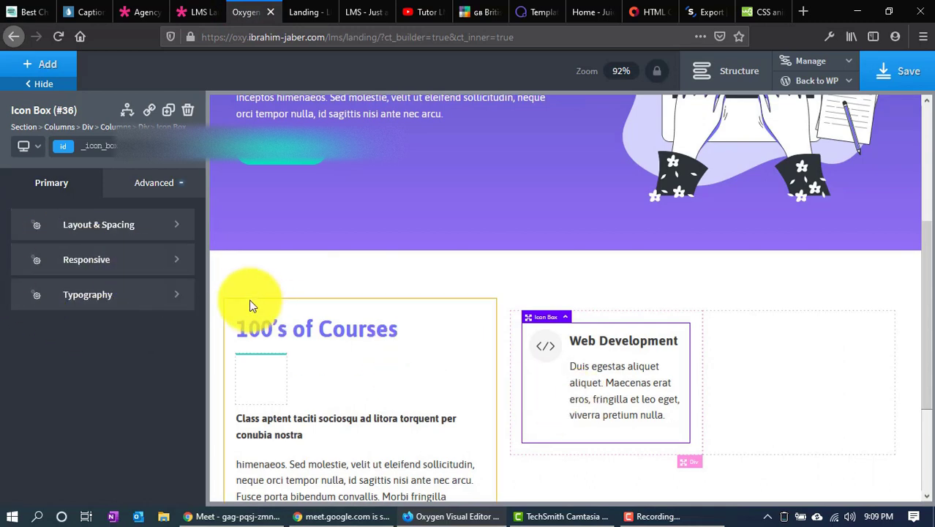
left_click(512, 349)
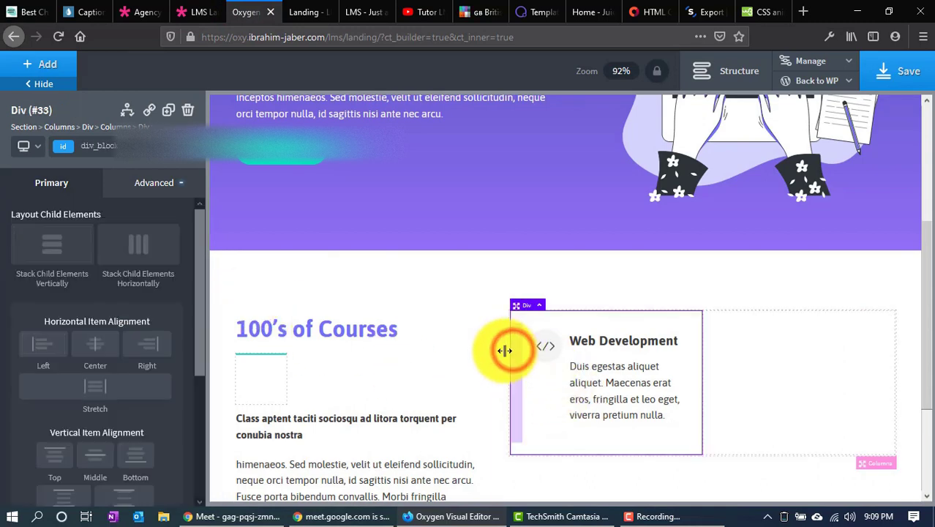
left_click(91, 255)
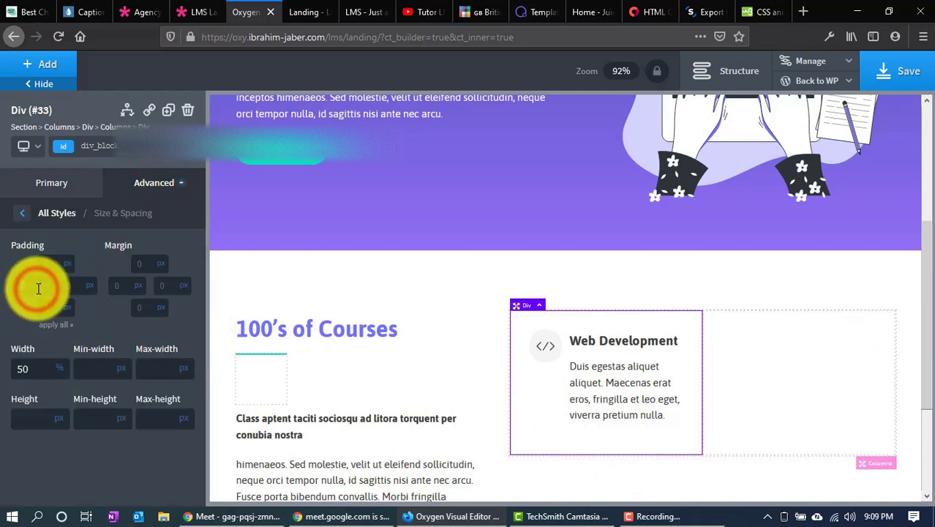
key("BackSpace")
left_click(52, 269)
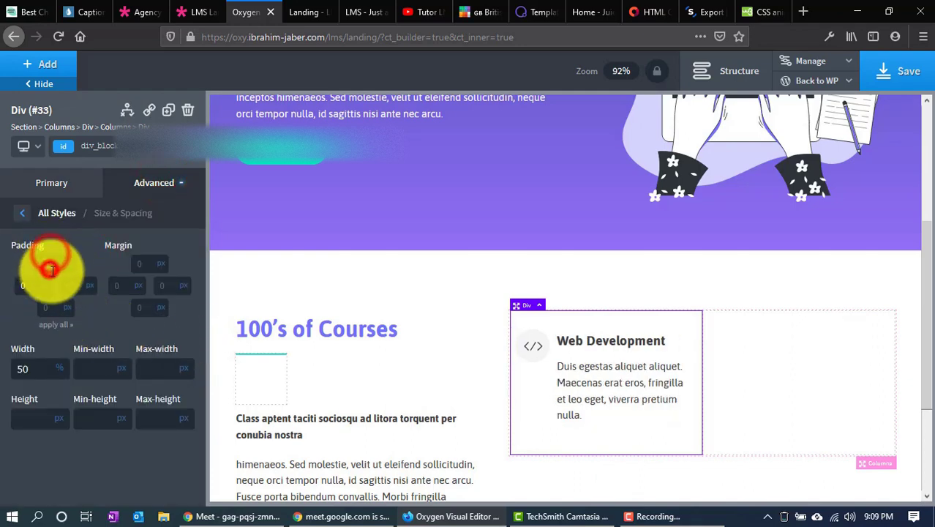
key("BackSpace")
left_click(68, 286)
key("BackSpace")
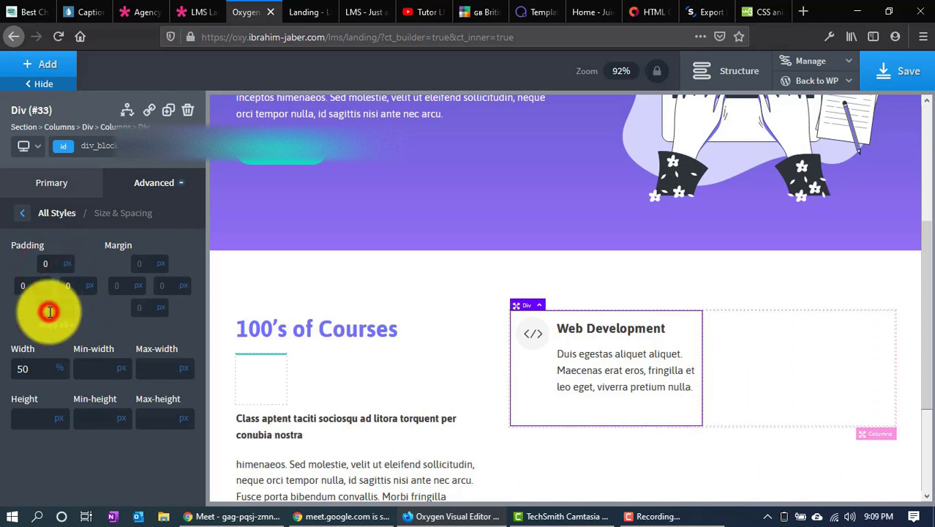
left_click(49, 309)
key("BackSpace")
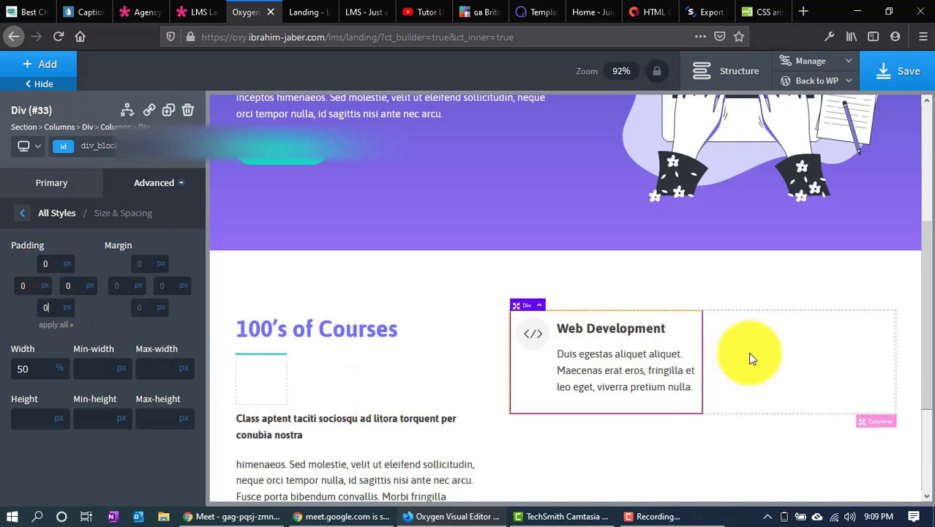
Set the empty second nested column's padding to 0 px on all four sides, then select the Web Development Icon Box
left_click(751, 349)
left_click(121, 184)
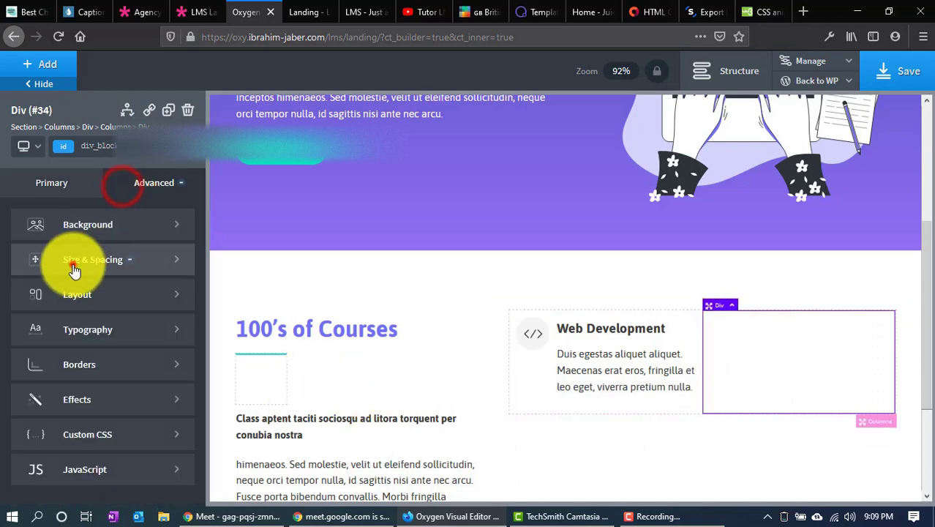
left_click(74, 267)
left_click(44, 262)
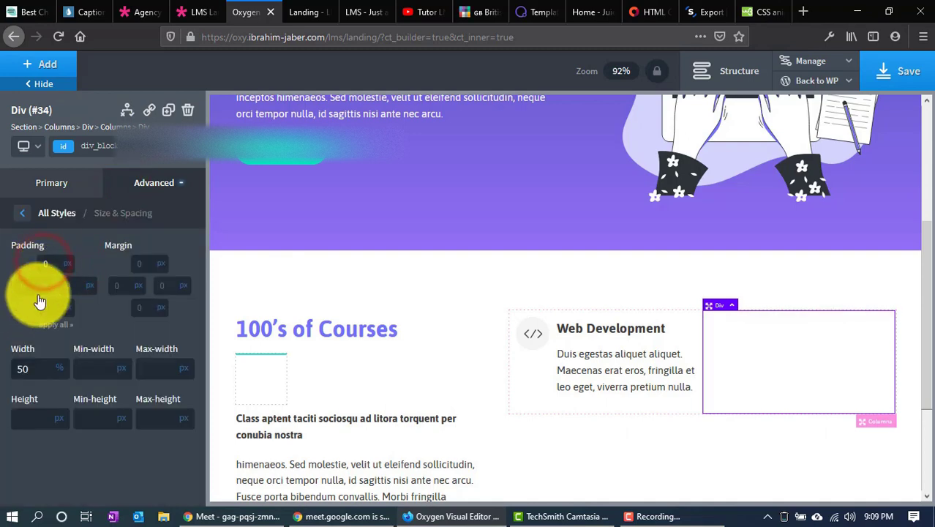
left_click(45, 308)
type("0")
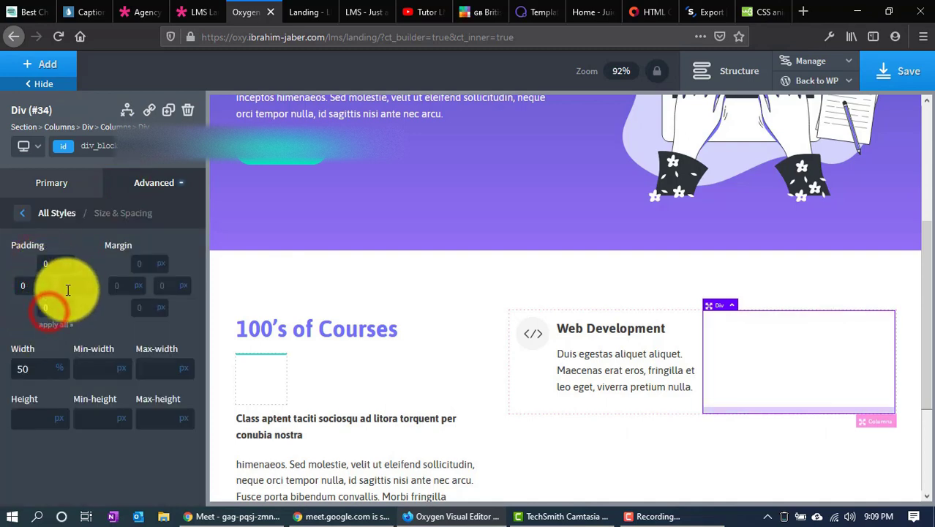
left_click(68, 286)
type("0")
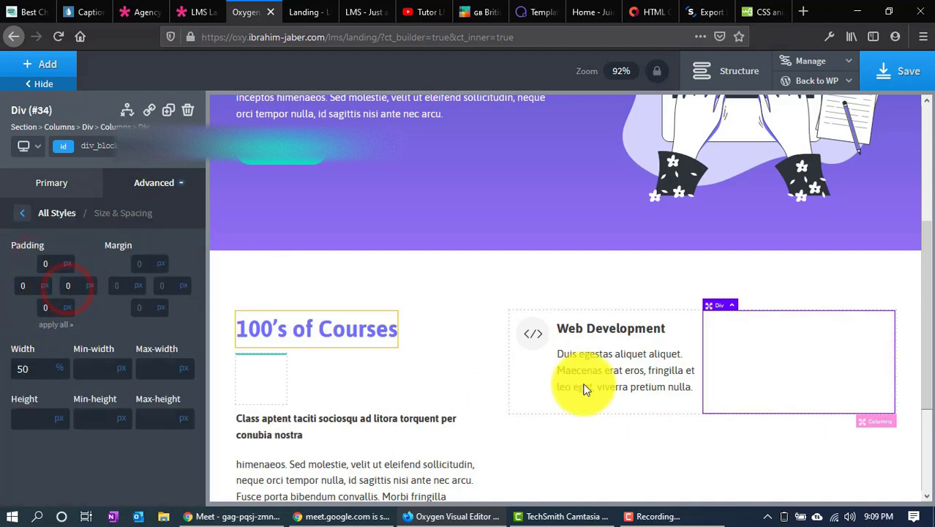
left_click(532, 394)
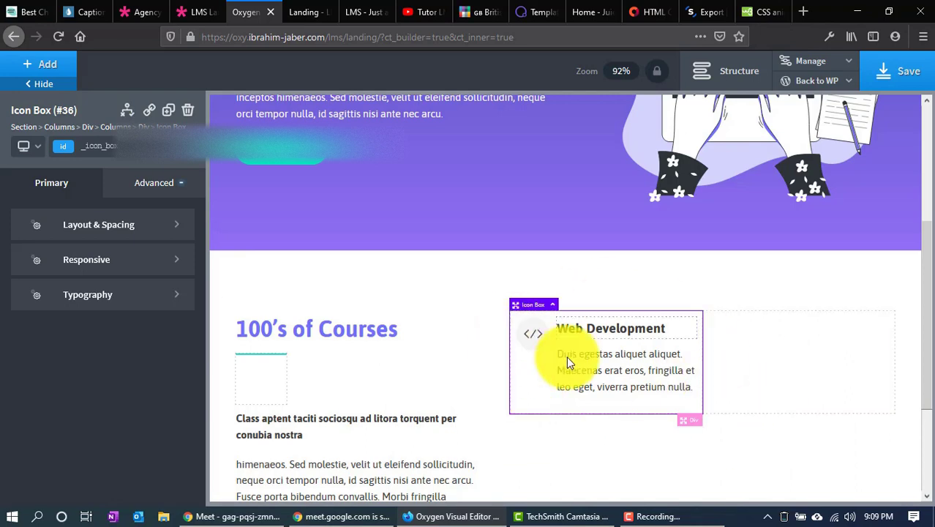
Set the background color of the Web Development Icon Box to #ffffff
left_click(146, 201)
left_click(75, 233)
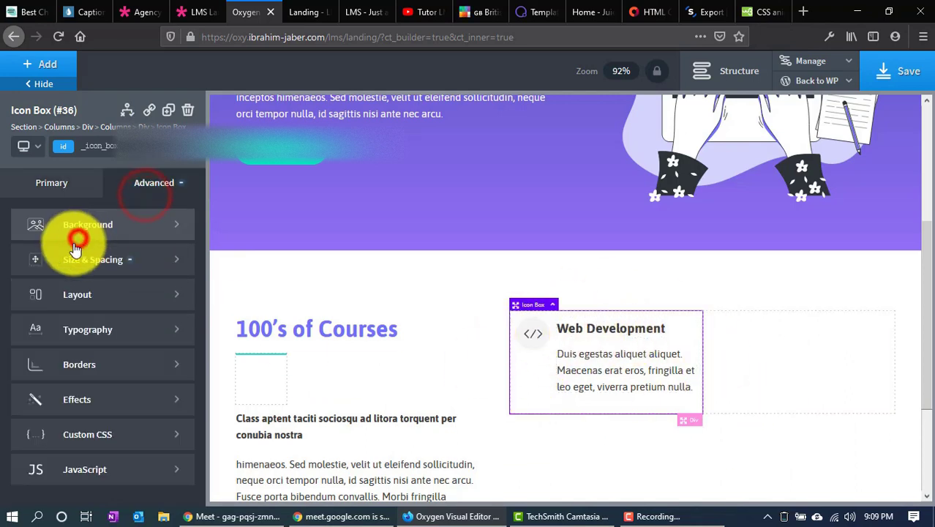
left_click(22, 272)
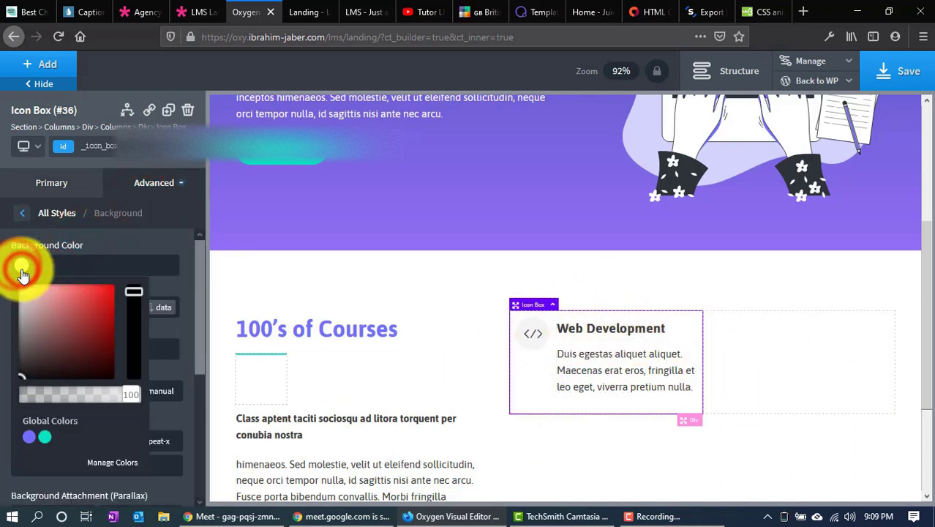
left_click(194, 10)
left_click(234, 10)
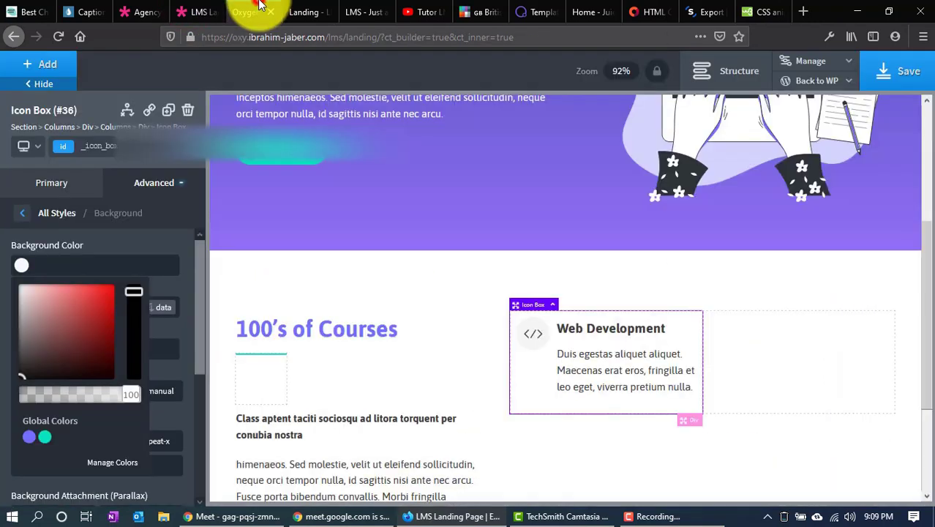
left_click(33, 372)
left_click(3, 252)
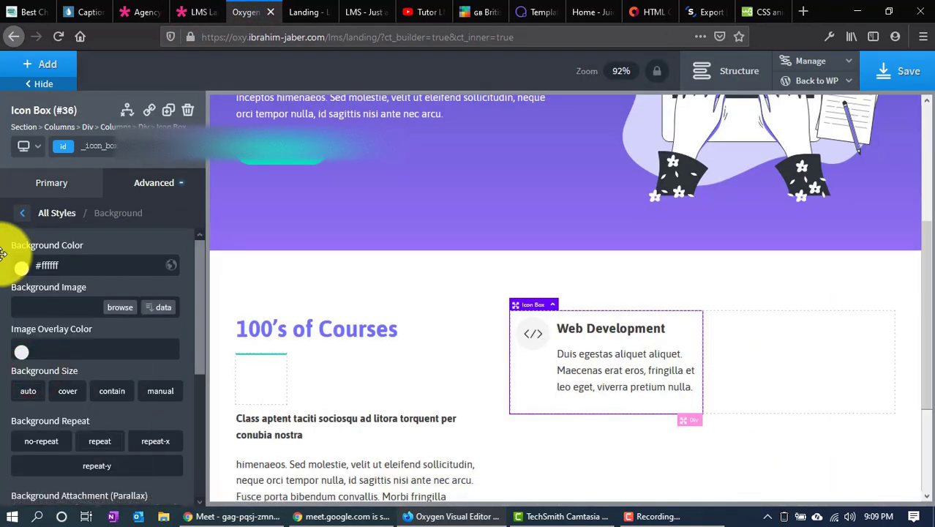
Check the reference grid, duplicate the Web Development Icon Box and move the copy into the empty second nested column
left_click(196, 10)
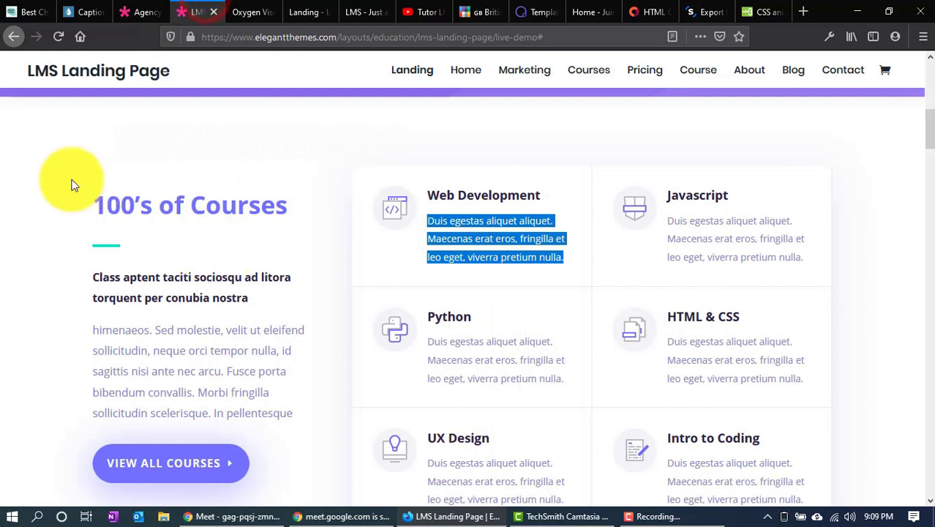
left_click(57, 137)
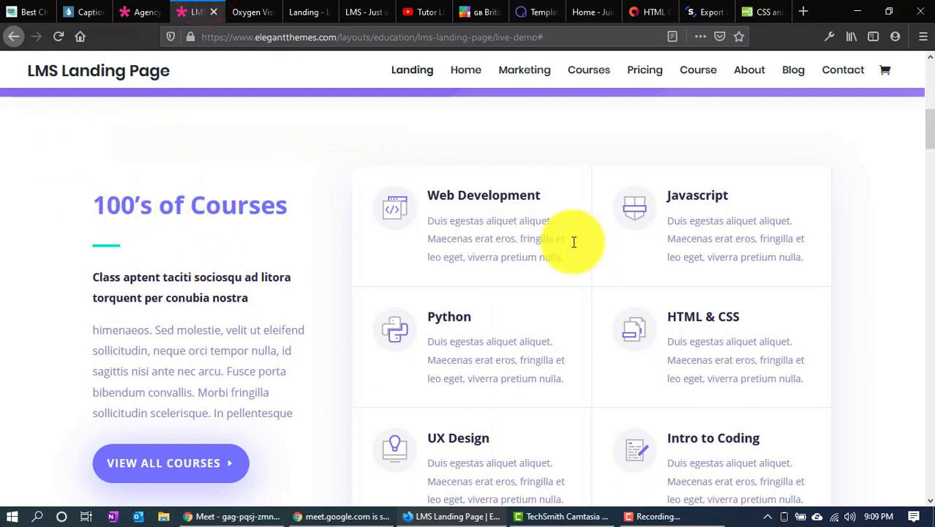
left_click(238, 8)
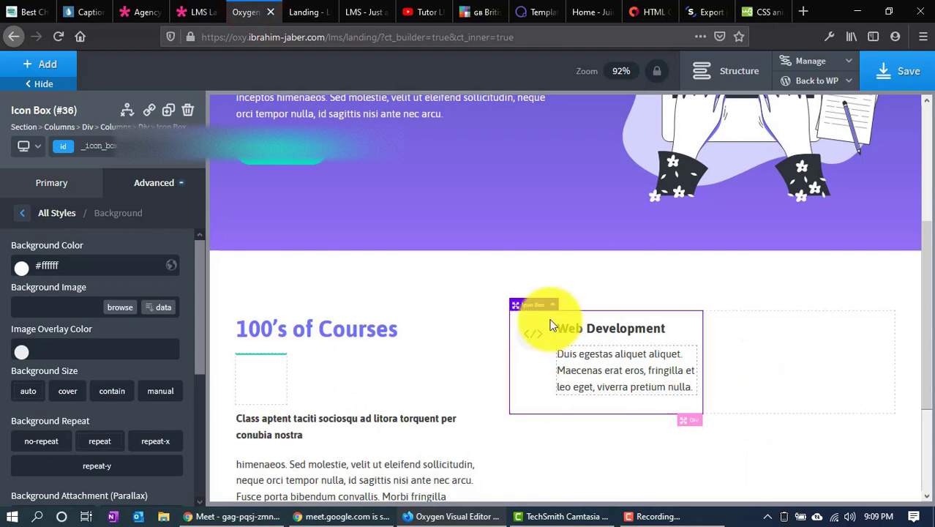
left_click(534, 391)
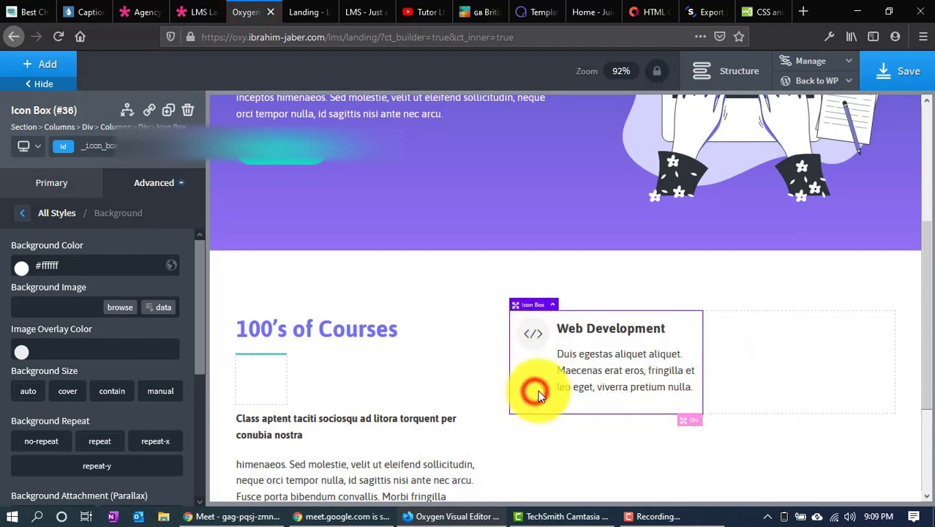
left_click(168, 109)
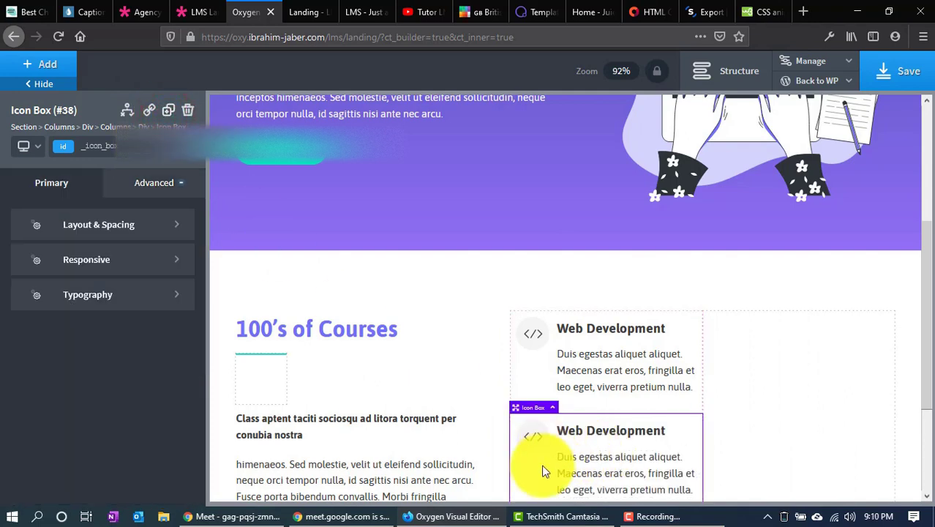
left_click_drag(516, 404, 774, 368)
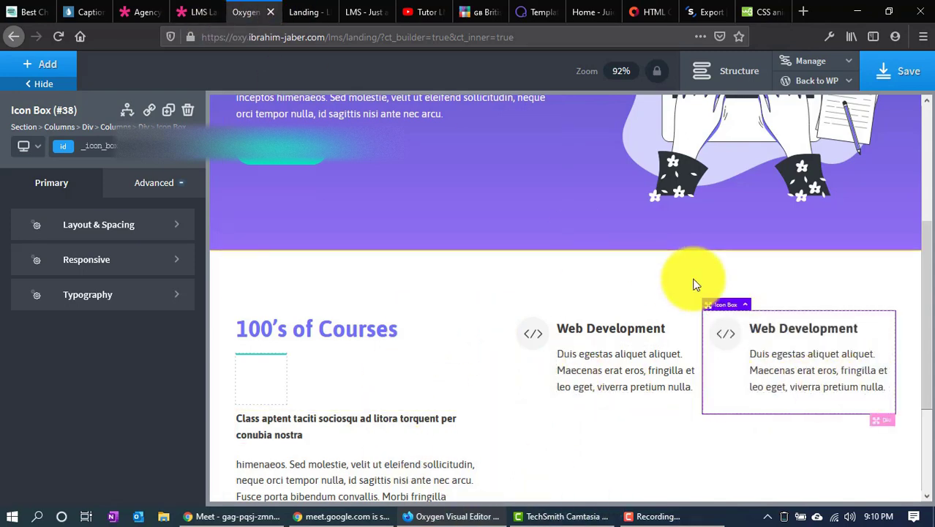
Compare the Div holding the two course Icon Boxes with the layout and edges of the reference page's course grid
left_click(580, 303)
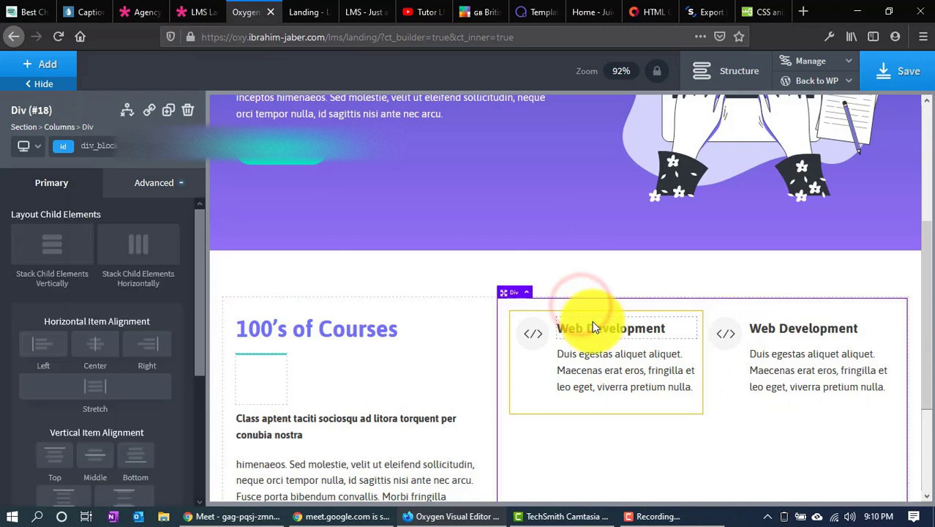
scroll(587, 413, "down", 2)
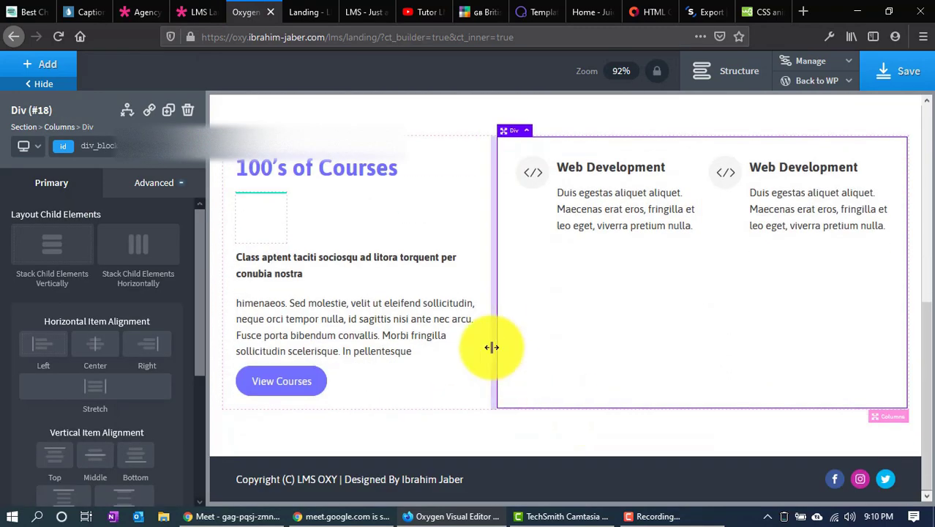
left_click(183, 9)
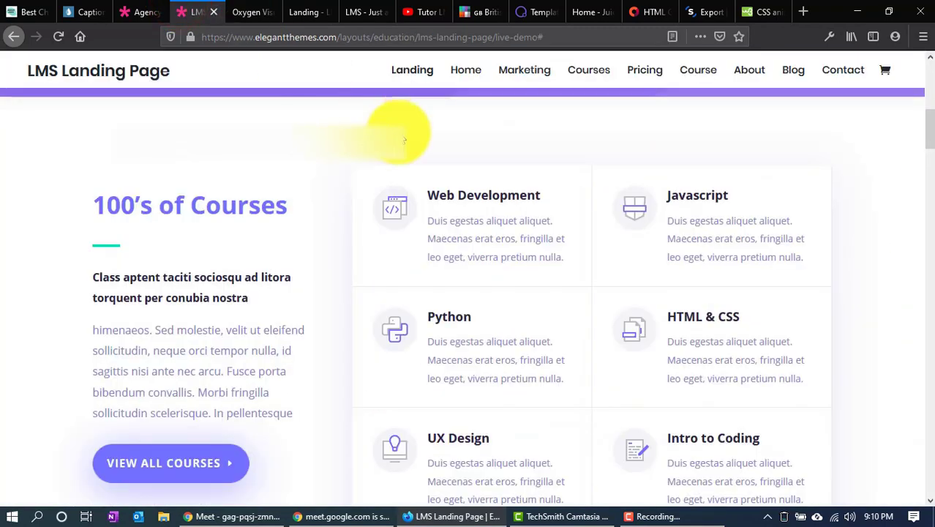
left_click(249, 10)
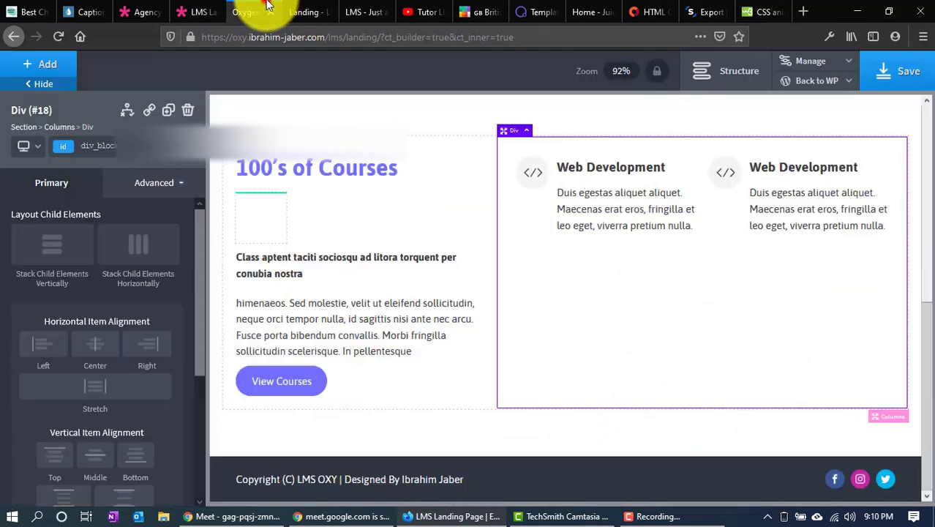
left_click(536, 229)
left_click(191, 10)
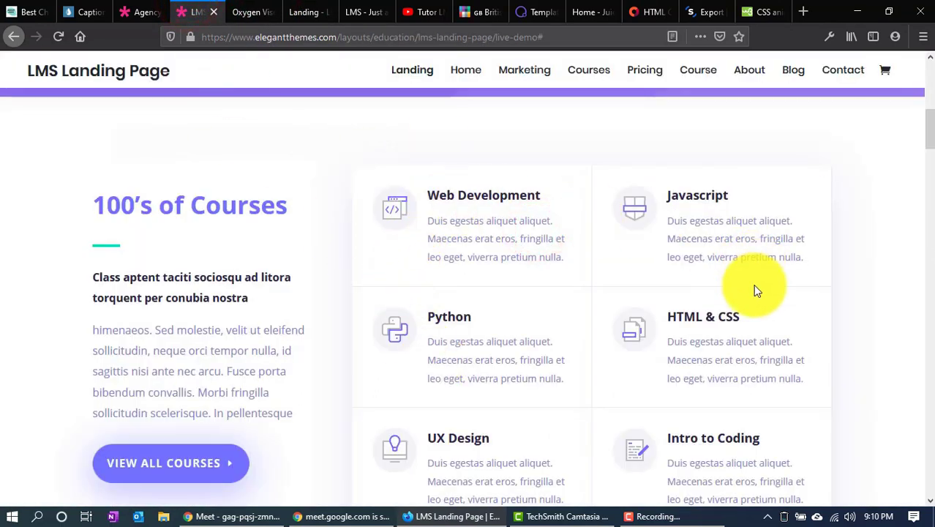
left_click(248, 10)
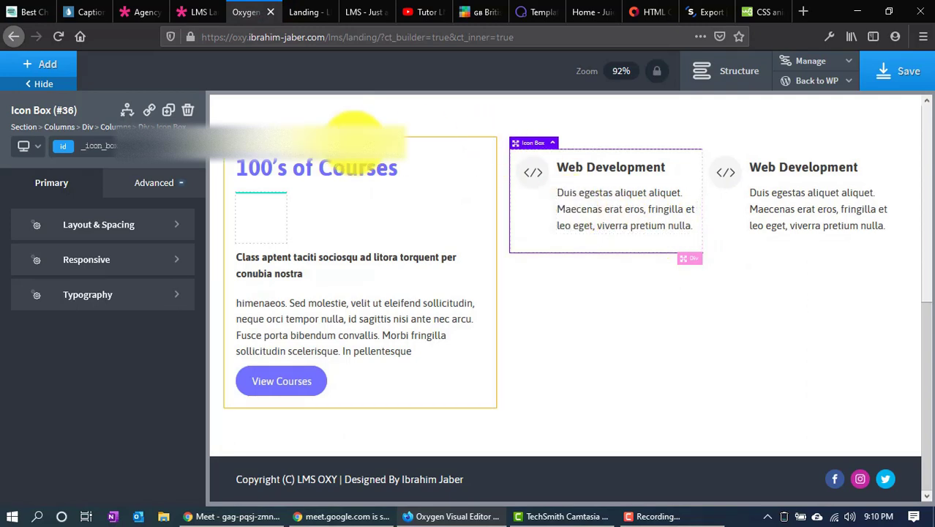
Select the nested Columns element holding both Icon Boxes and set its box shadow color to #000000
left_click(730, 71)
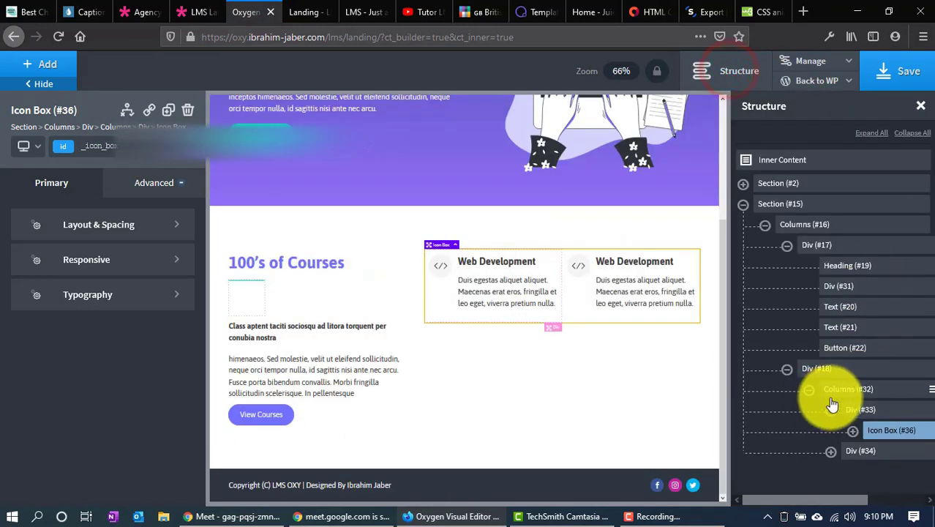
left_click(838, 395)
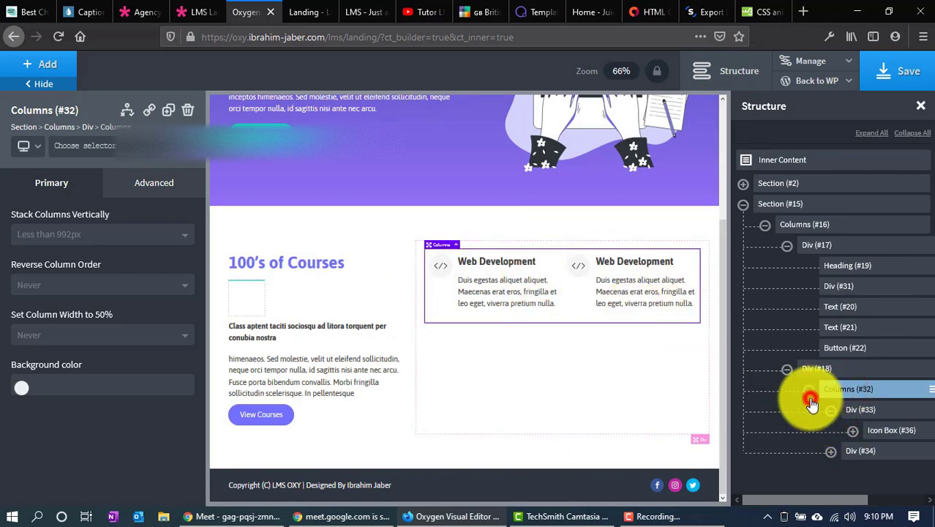
left_click(808, 389)
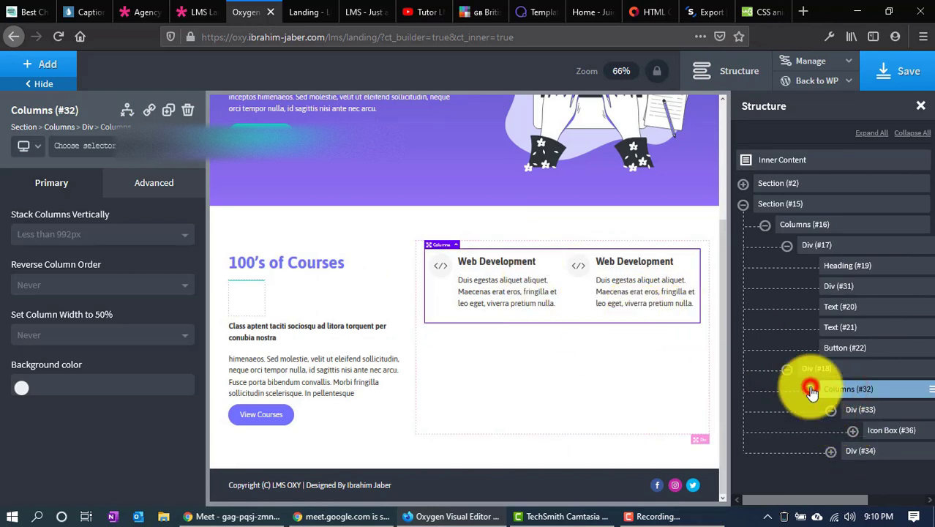
left_click(157, 182)
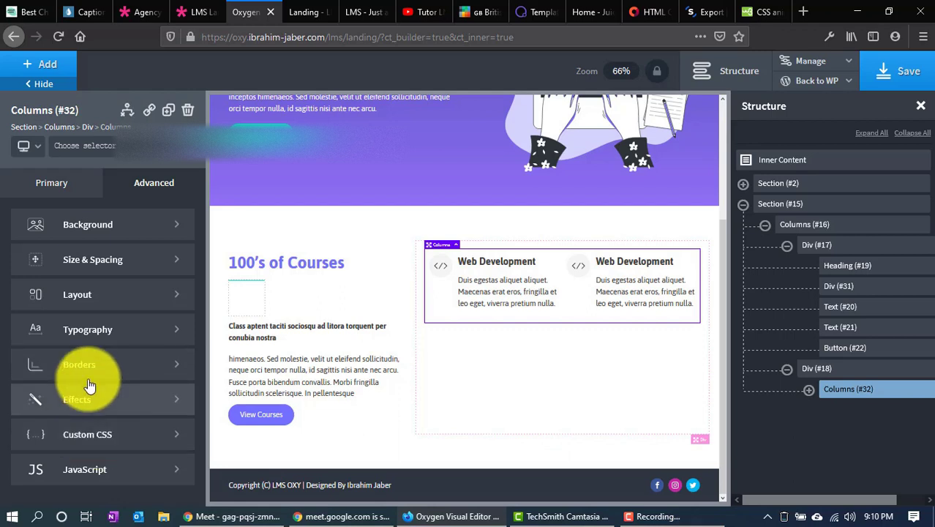
left_click(83, 414)
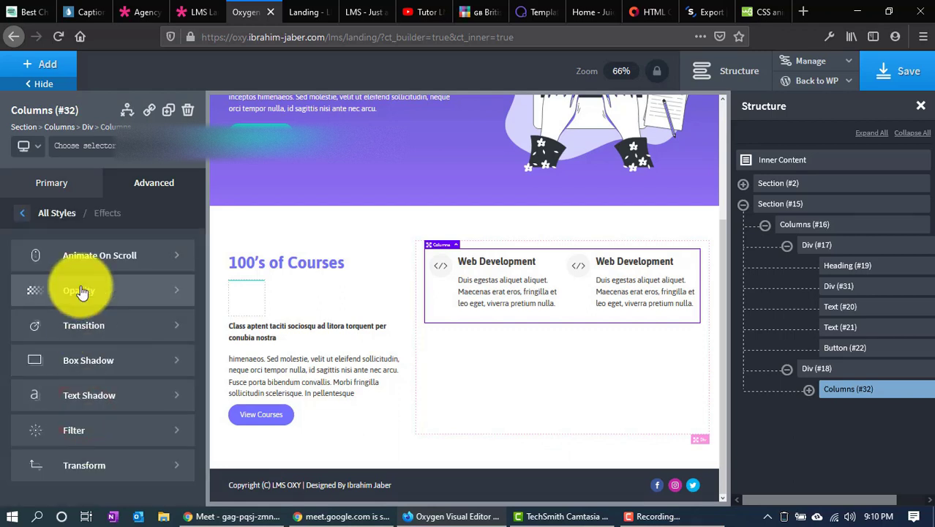
left_click(94, 362)
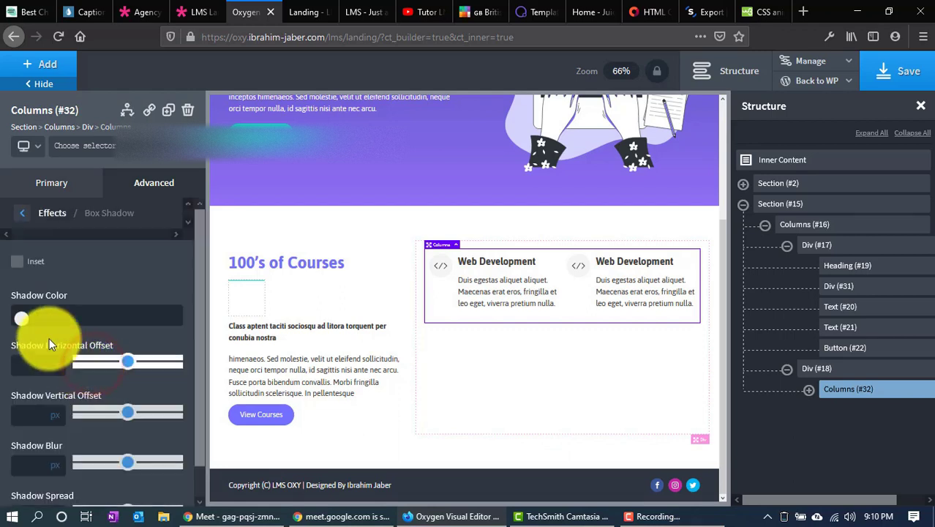
left_click(22, 316)
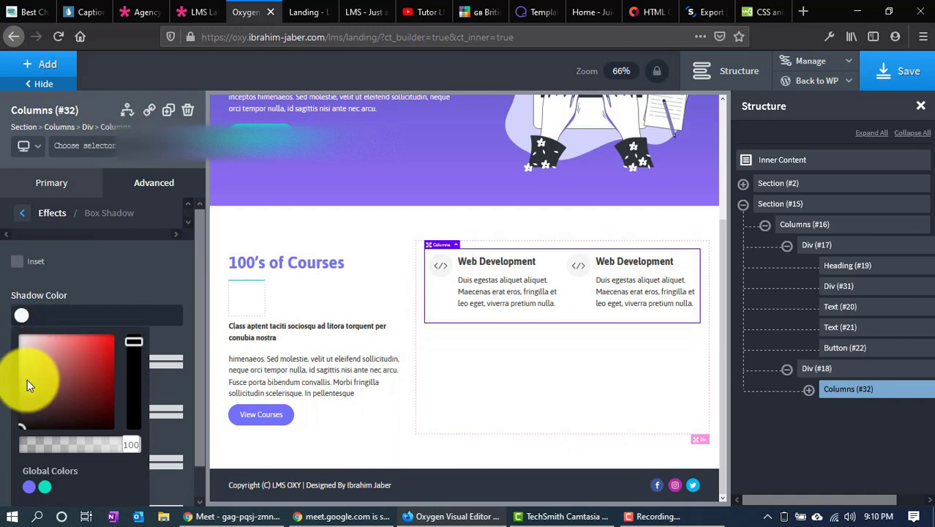
left_click_drag(27, 365, 2, 449)
left_click(2, 449)
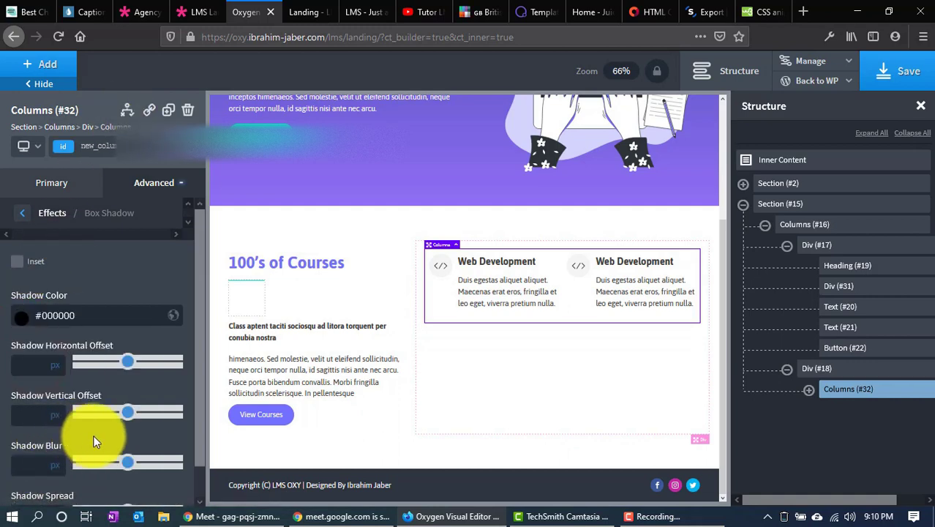
Set the nested Columns' shadow horizontal offset to 2 px, vertical offset to 2 px and blur to 5 px
left_click_drag(125, 362, 93, 366)
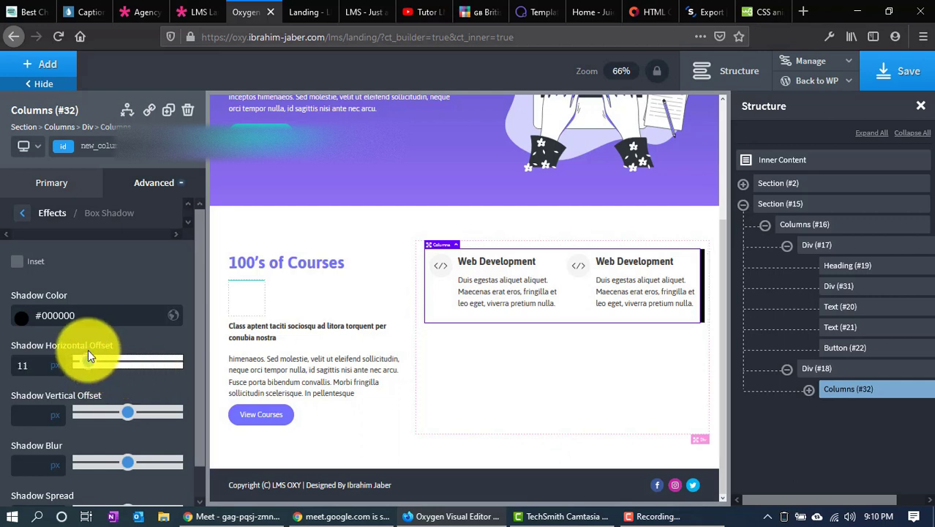
left_click(20, 366)
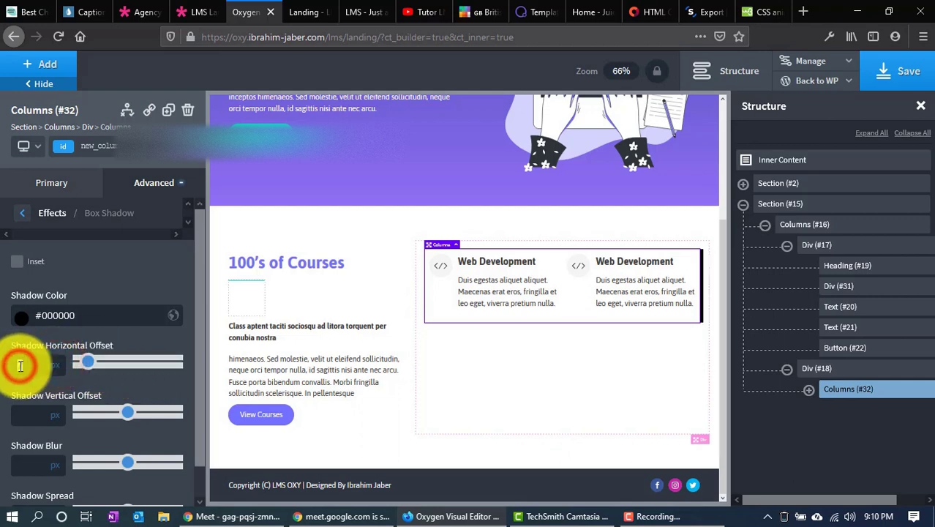
type("2")
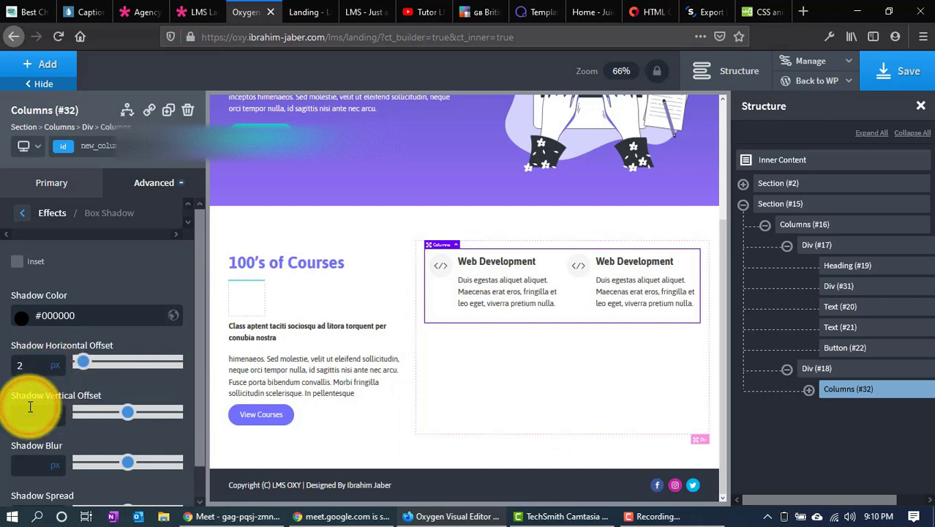
left_click_drag(126, 462, 98, 467)
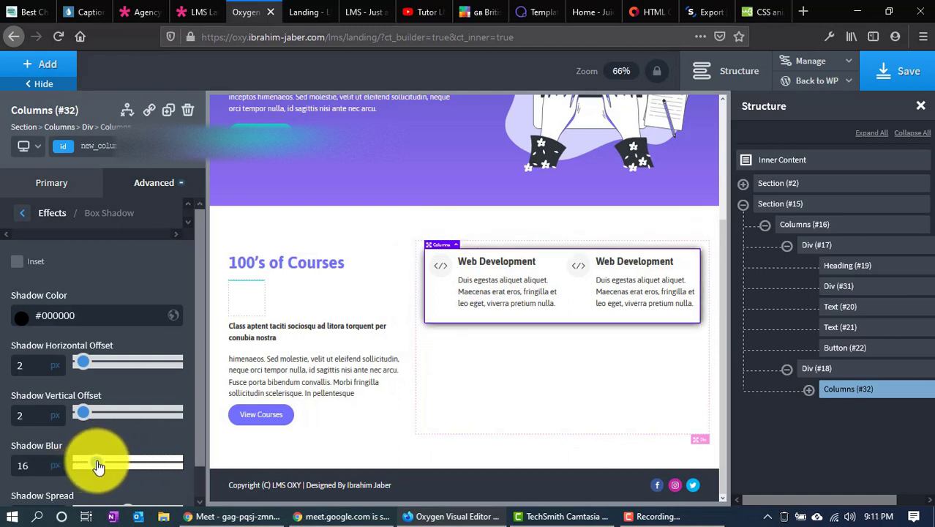
left_click(24, 466)
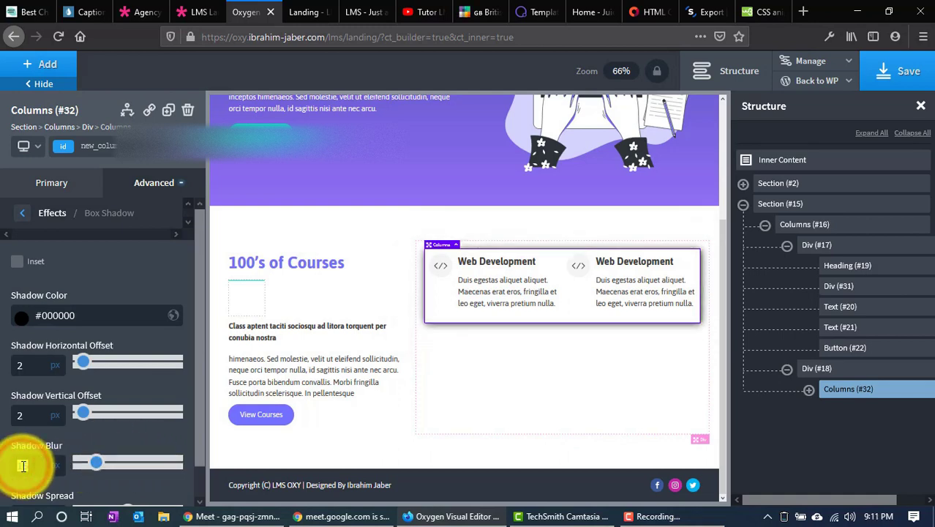
type("5")
scroll(84, 439, "down", 1)
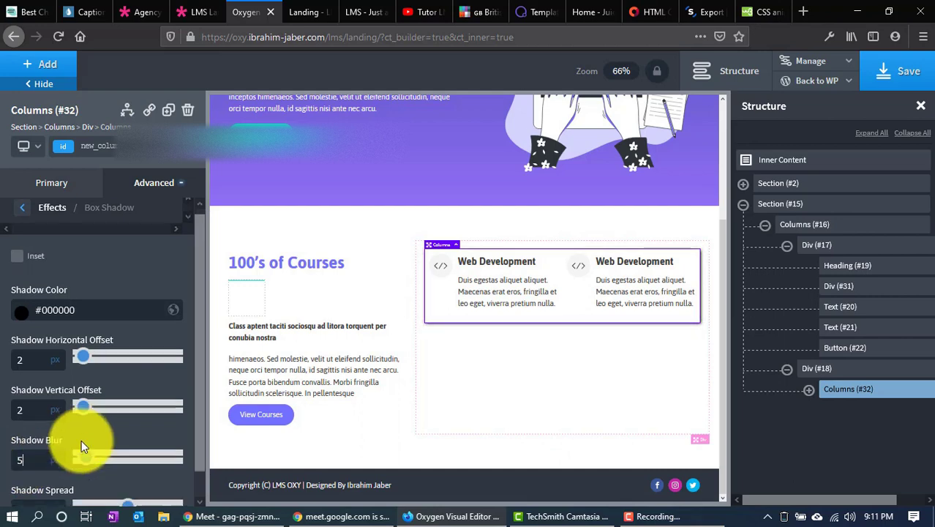
Try a shadow spread of 15 px and a blur of 43 px on the nested Columns, checking against the reference course grid
left_click_drag(121, 486, 97, 482)
left_click(19, 480)
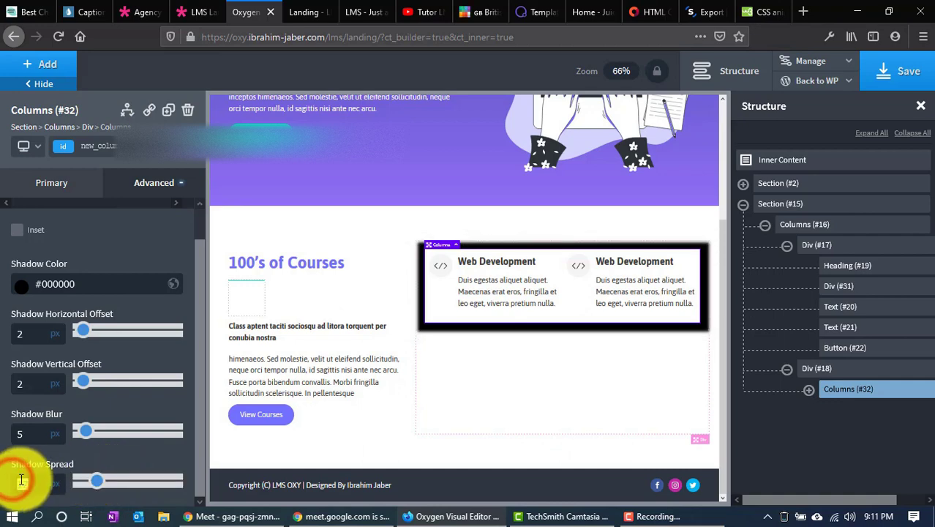
left_click(196, 12)
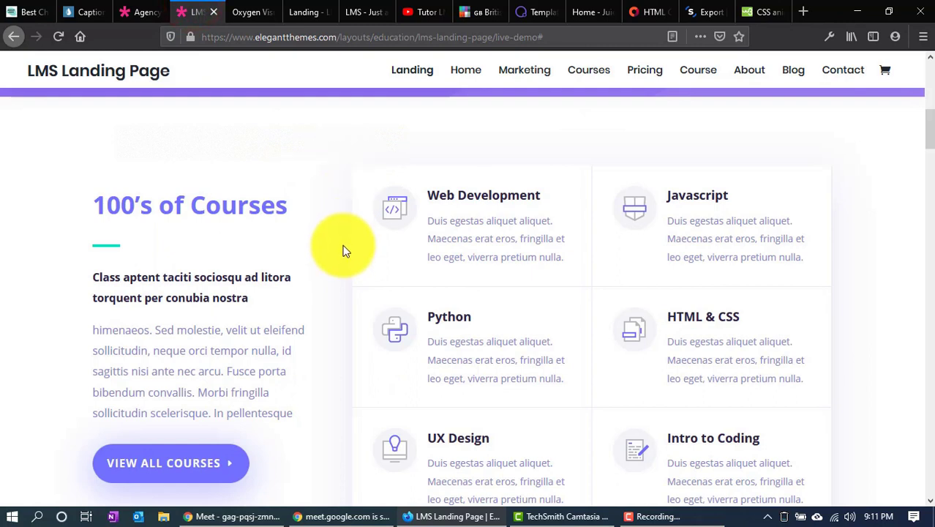
left_click(248, 12)
left_click_drag(85, 430, 121, 430)
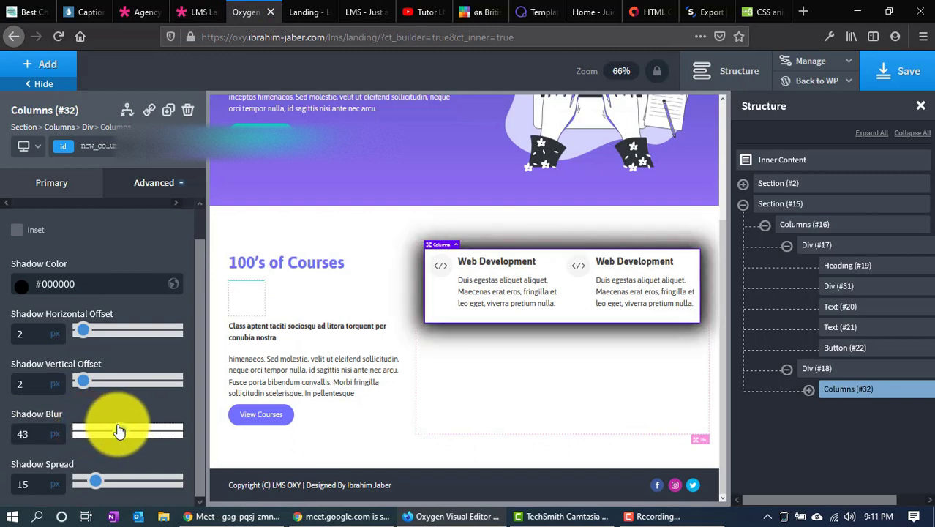
Set the nested Columns' shadow spread to 1 px
double_click(34, 482)
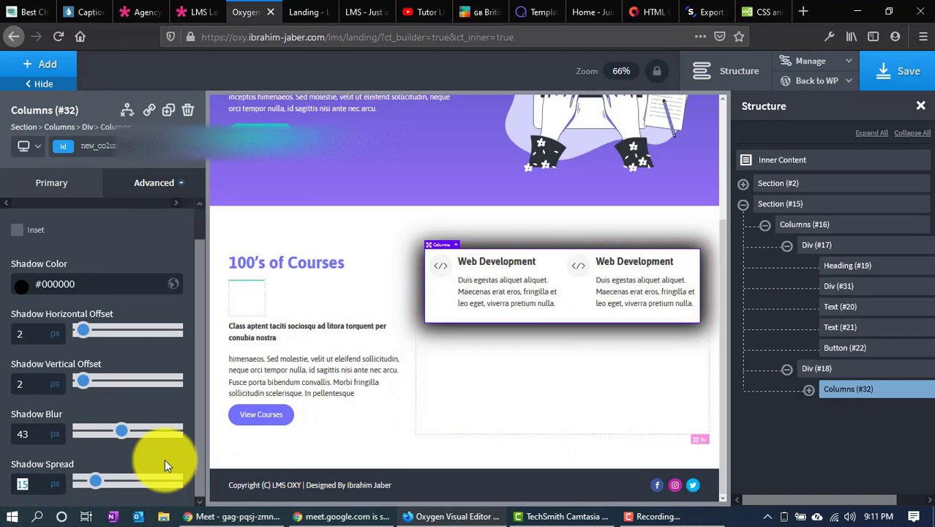
type("5")
key("BackSpace")
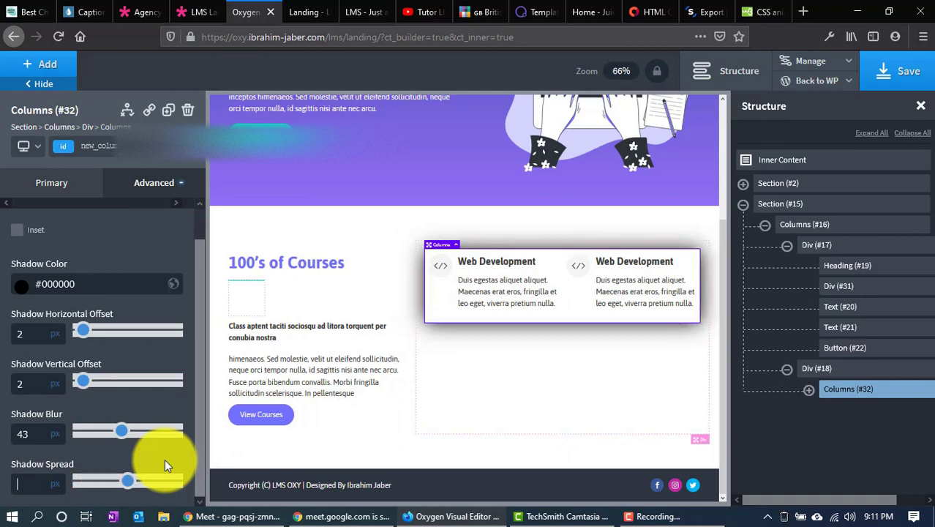
type("2")
key("BackSpace")
type("1")
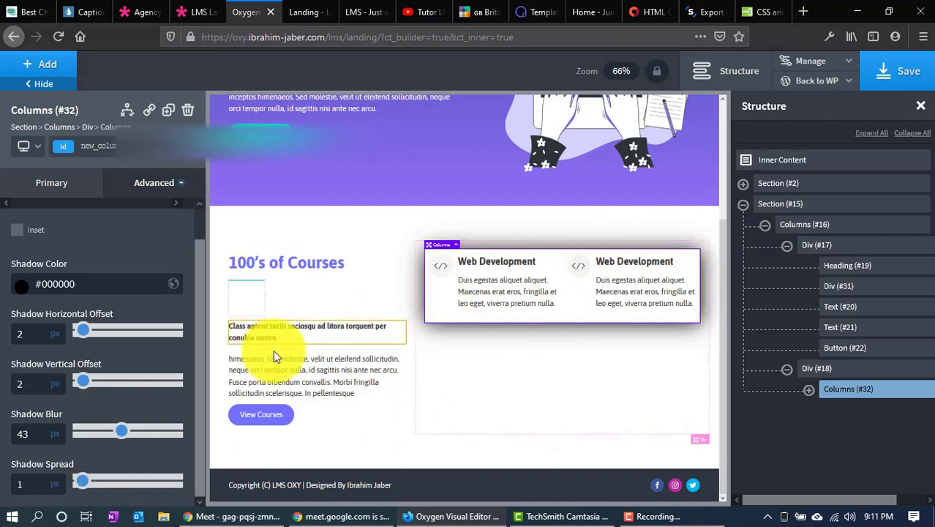
View the shadow with the Columns deselected, check the reference page and reselect the nested Columns element holding both Icon Boxes
left_click(383, 227)
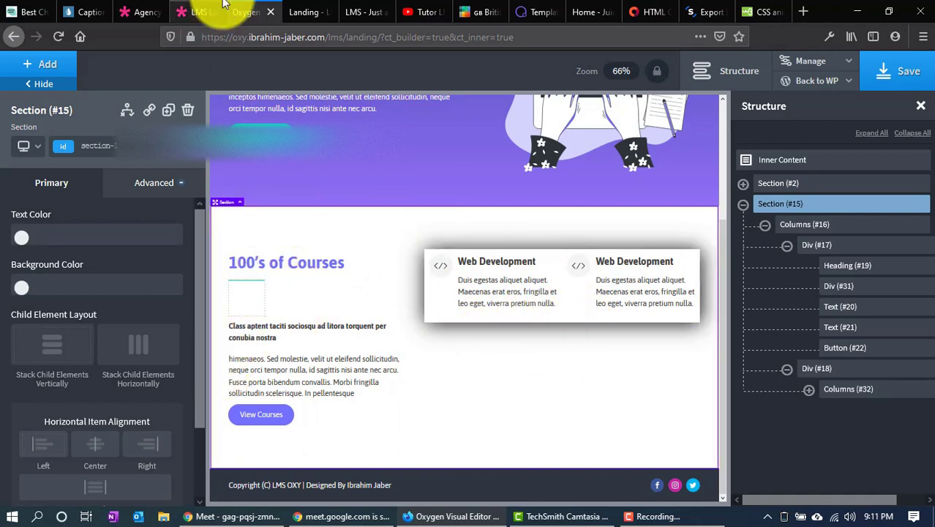
left_click(188, 7)
left_click(241, 6)
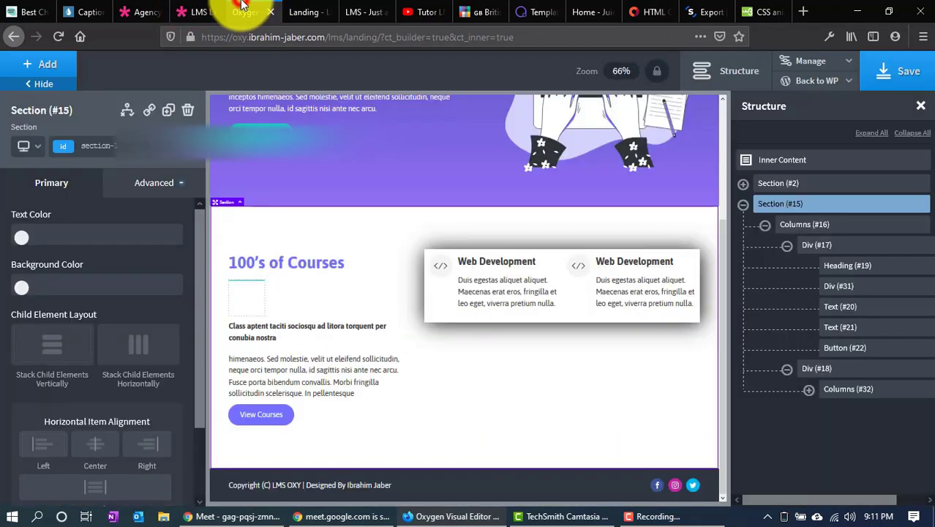
left_click(421, 311)
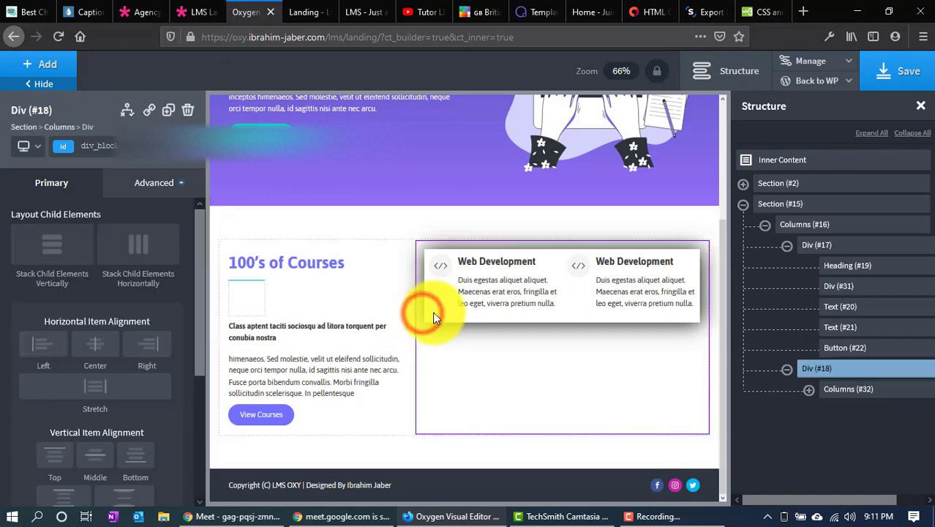
left_click(432, 311)
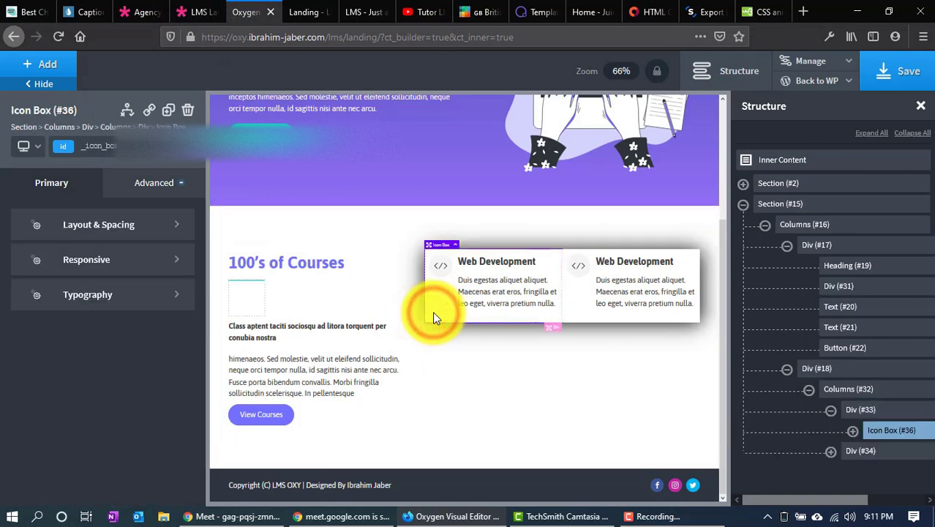
left_click(454, 245)
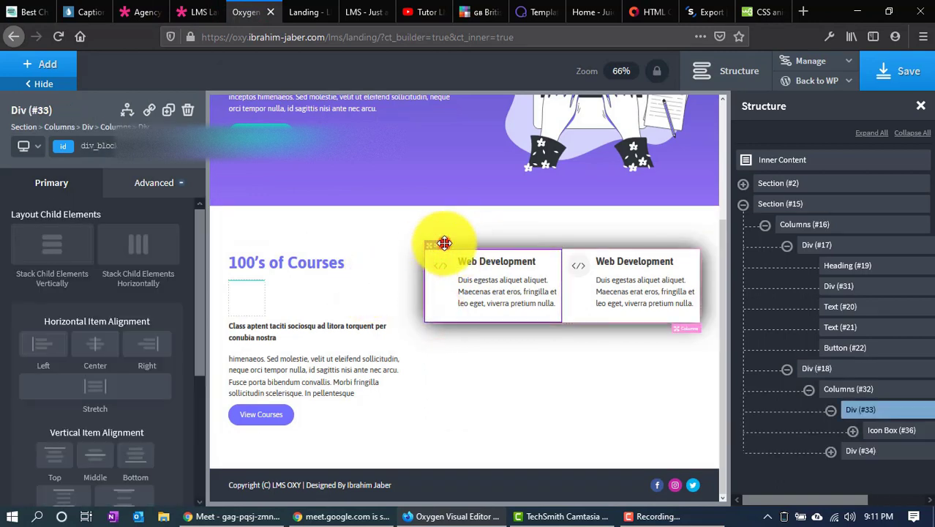
left_click(445, 242)
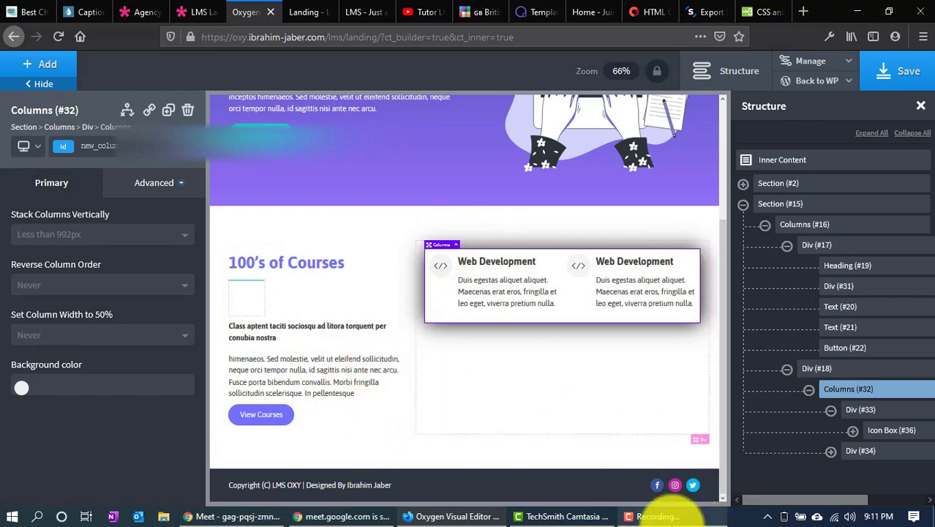
left_click(653, 516)
left_click(869, 455)
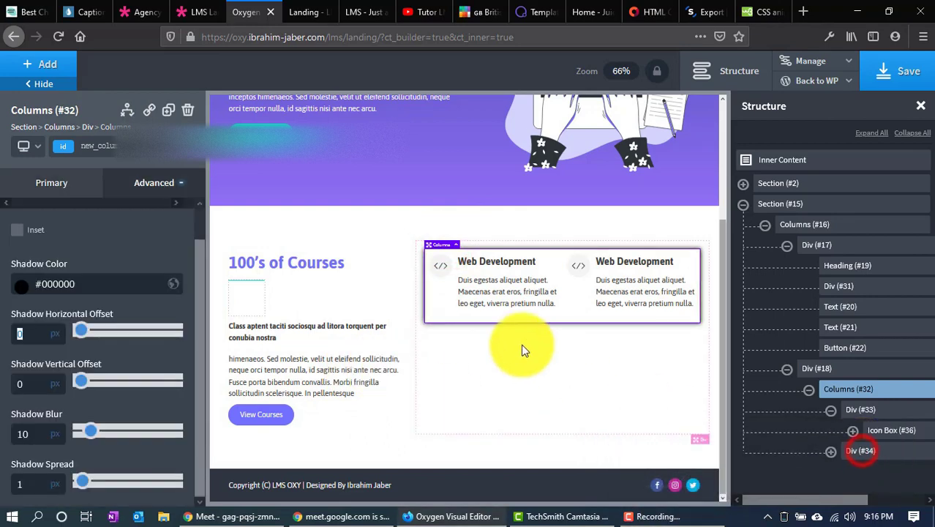
Reduce the opacity of the nested Columns' black box shadow color to 51, giving rgba(0,0,0,0.51)
left_click(520, 345)
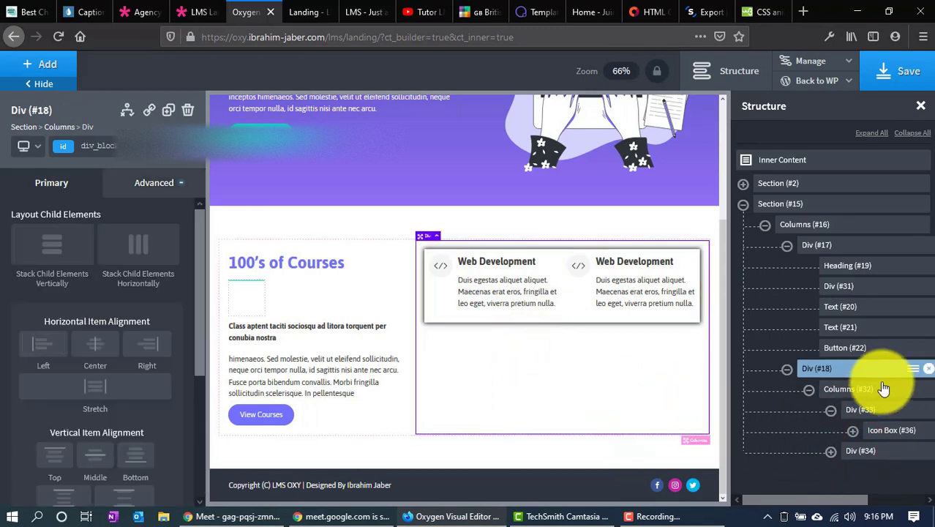
left_click(847, 395)
left_click(157, 181)
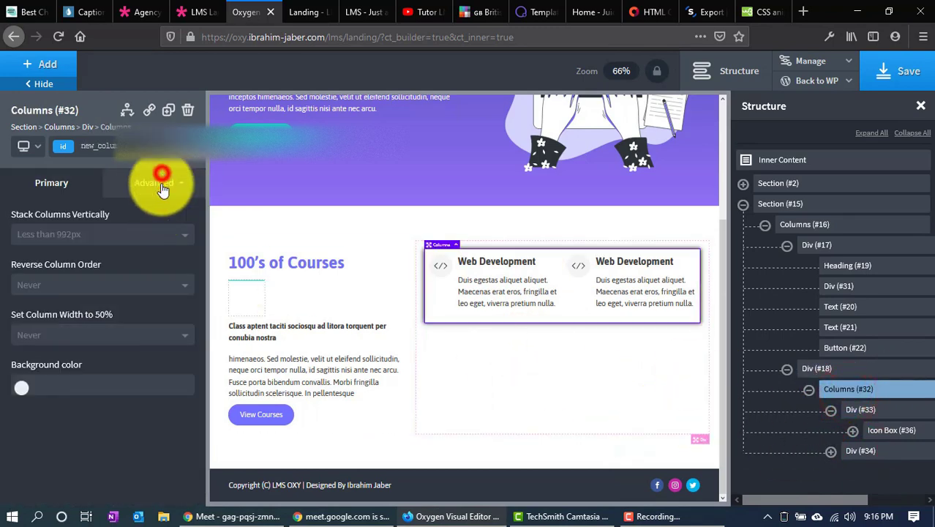
left_click(93, 397)
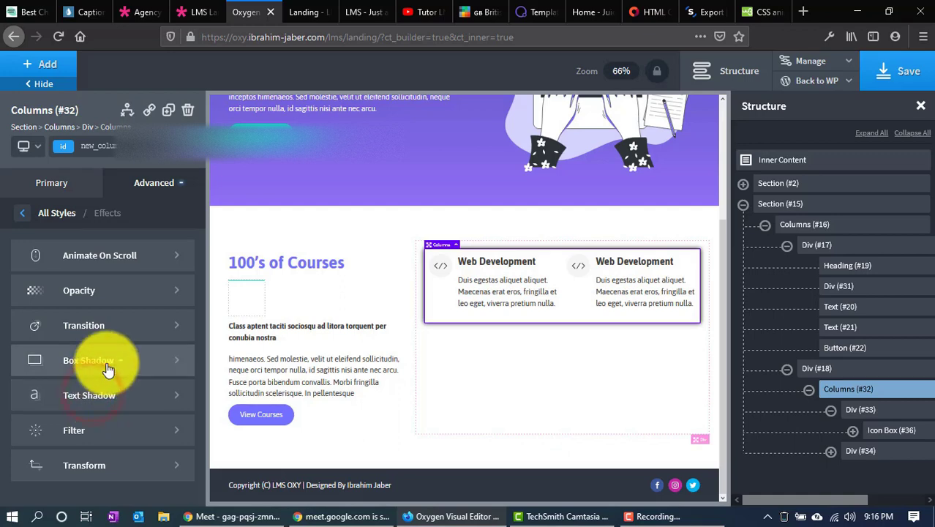
left_click(107, 363)
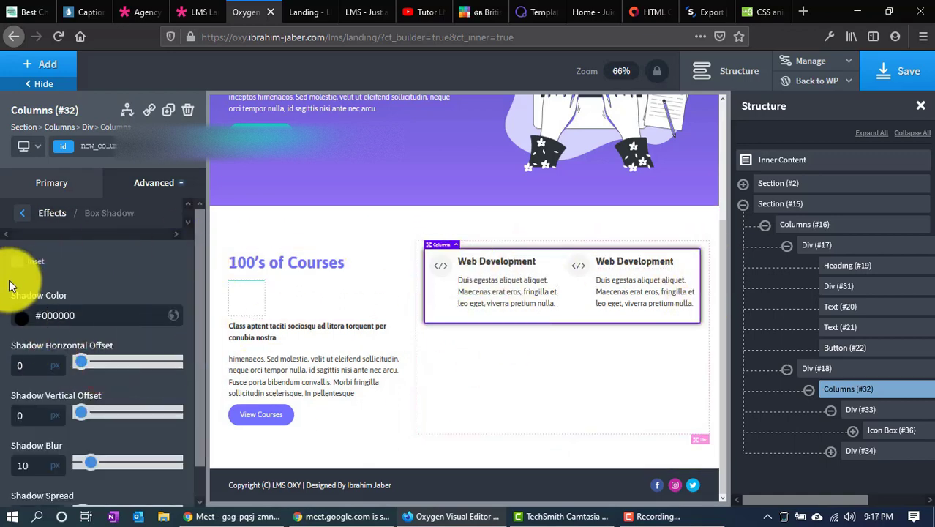
left_click(22, 317)
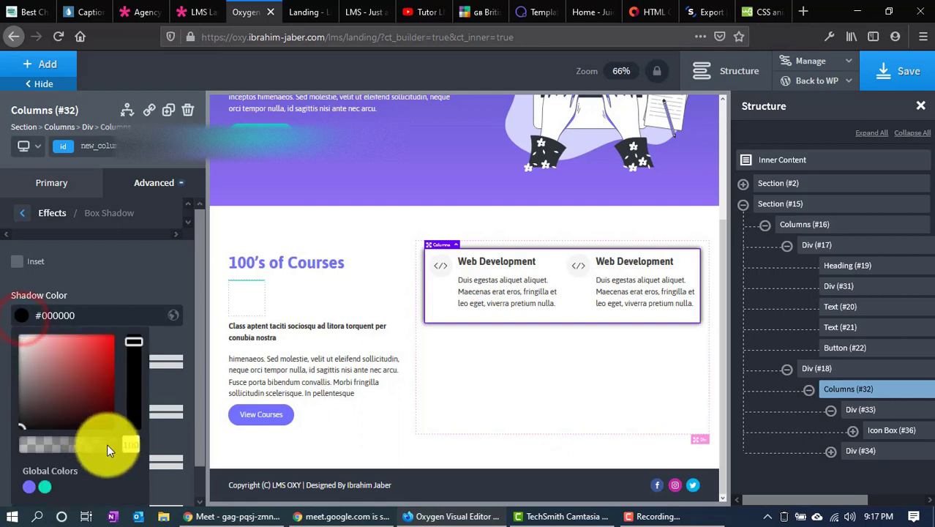
left_click(86, 288)
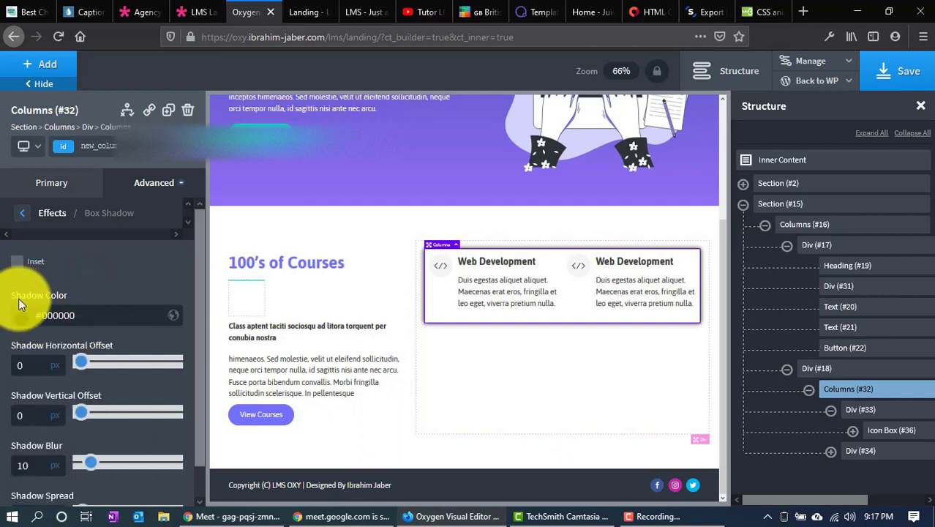
left_click(21, 317)
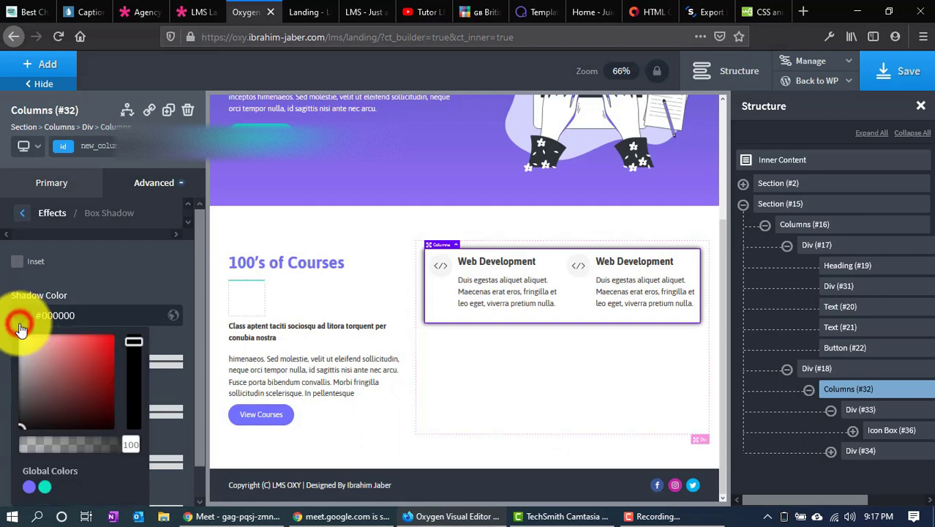
left_click_drag(119, 440, 77, 454)
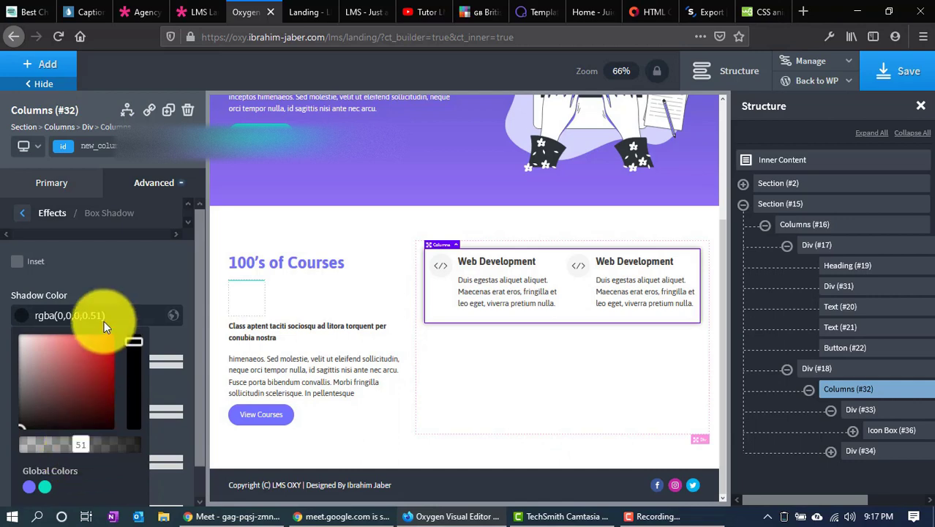
left_click(519, 382)
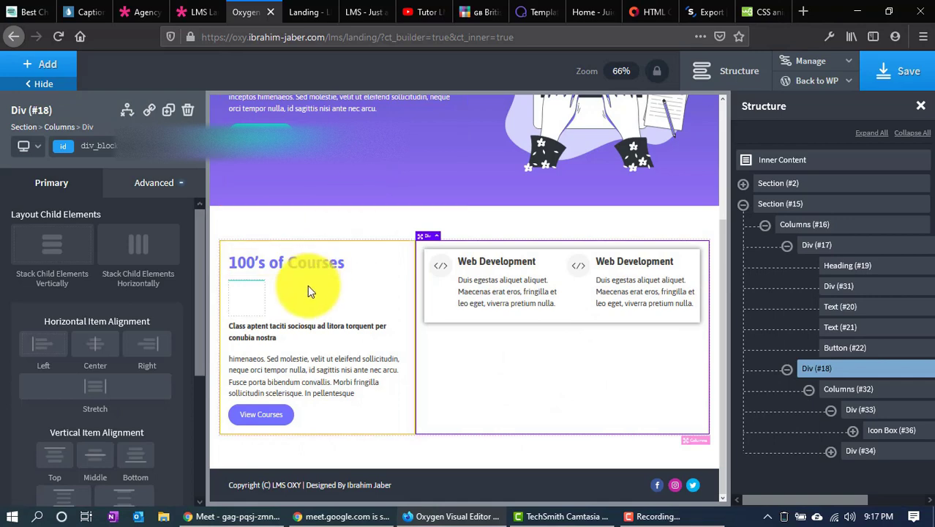
Save the page and compare the live Landing page's course box shadow with the reference course grid
left_click(193, 9)
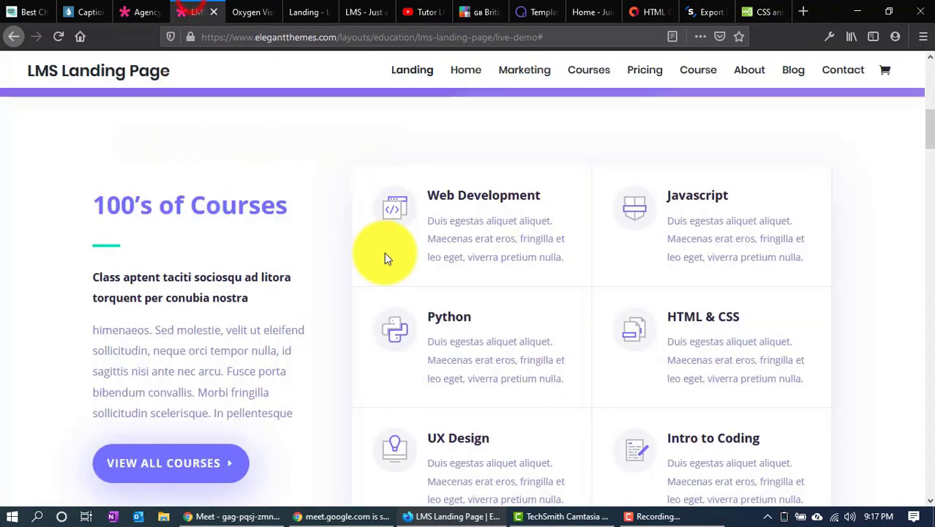
left_click(252, 10)
left_click(900, 86)
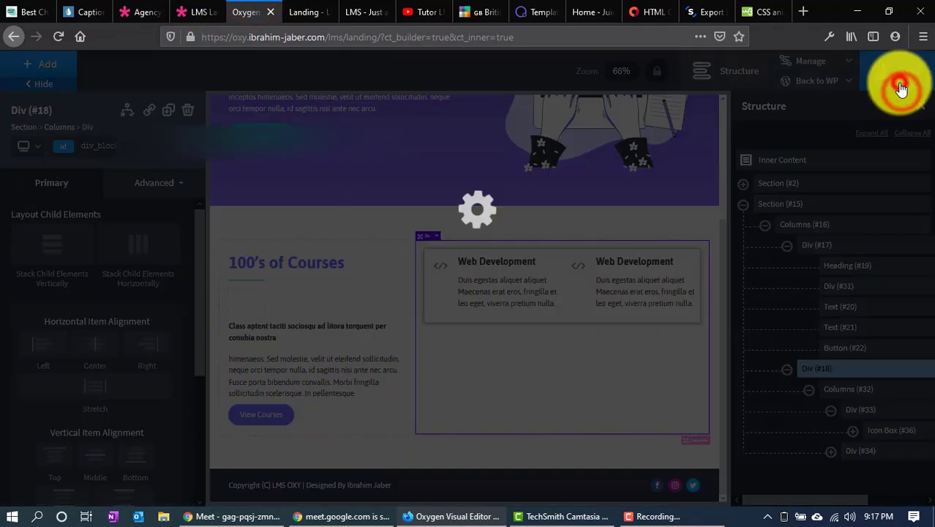
left_click(314, 10)
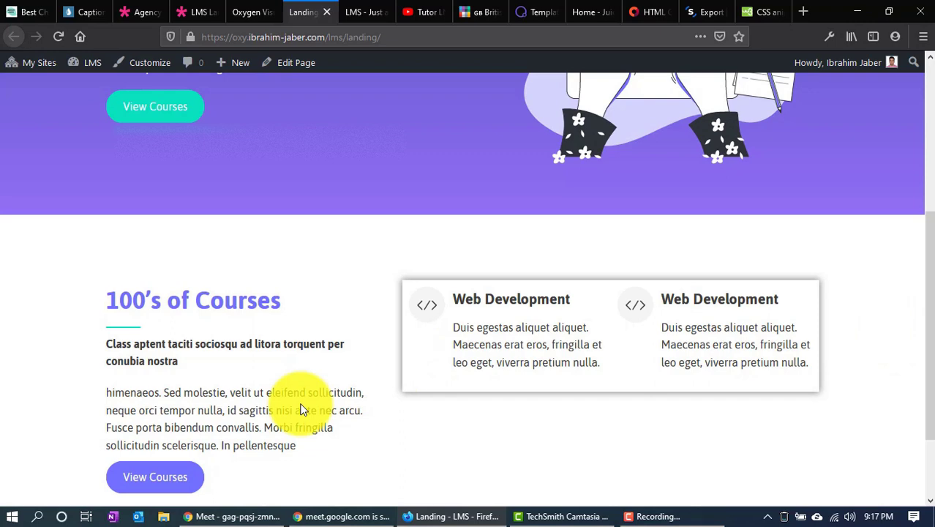
left_click(242, 9)
left_click(216, 8)
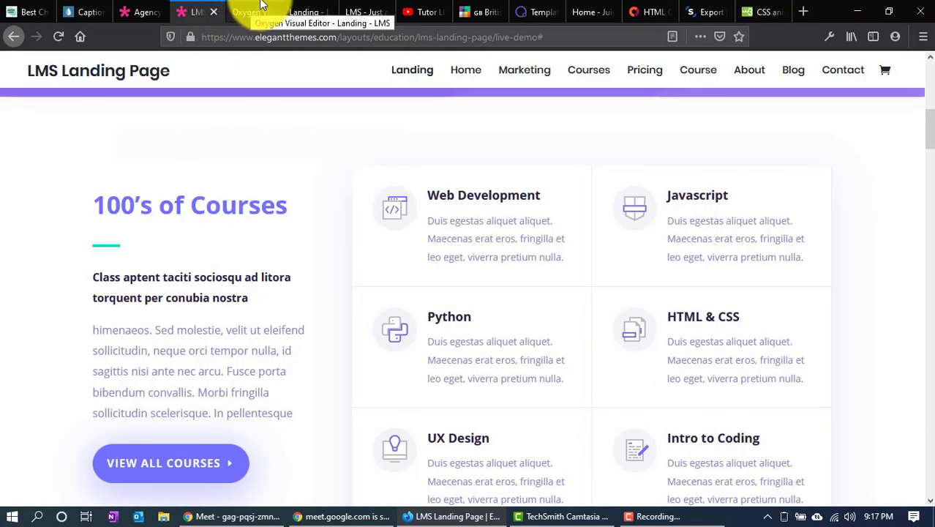
left_click(250, 9)
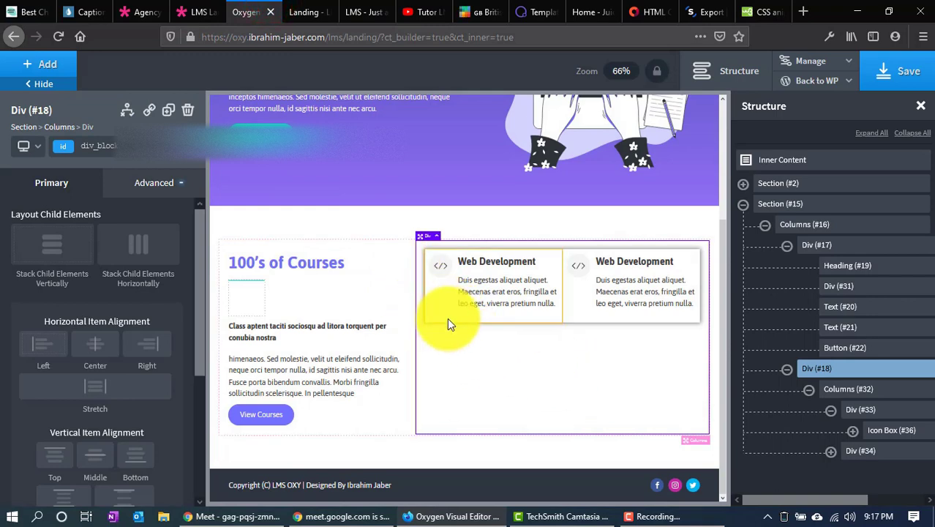
Try a border radius of 15 px on the nested Columns element holding both Icon Boxes
left_click(839, 393)
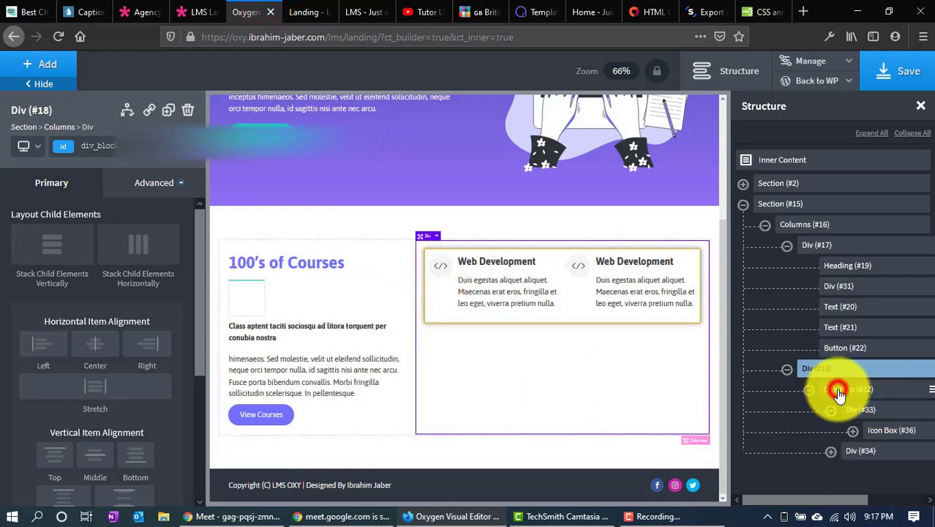
left_click(142, 185)
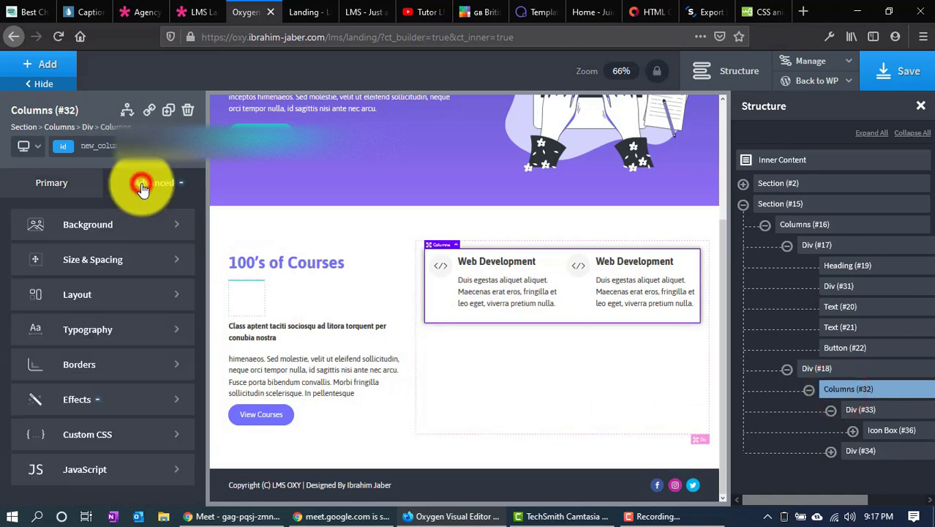
left_click(121, 370)
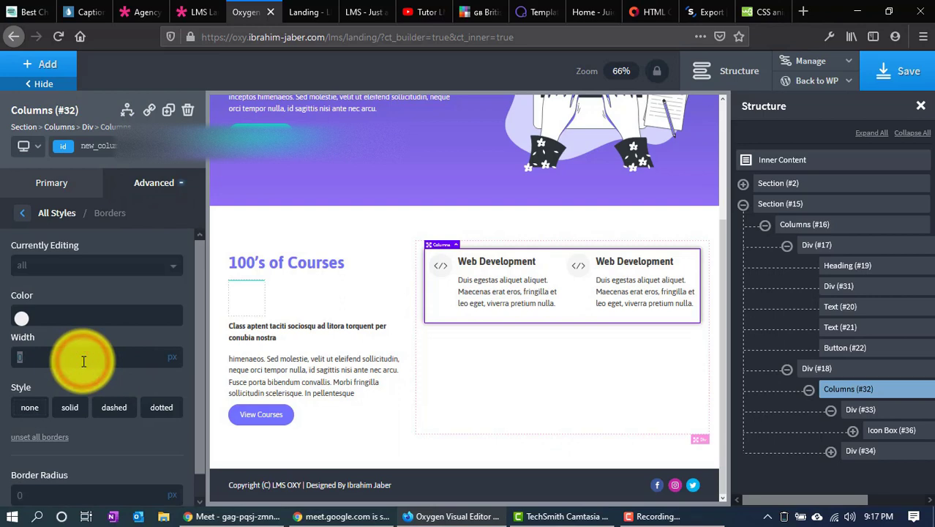
scroll(78, 451, "down", 1)
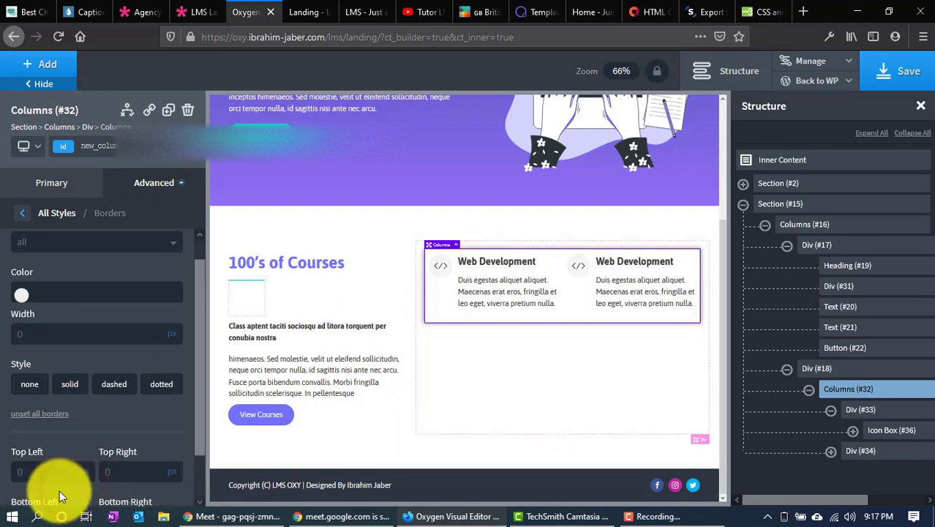
scroll(46, 501, "down", 2)
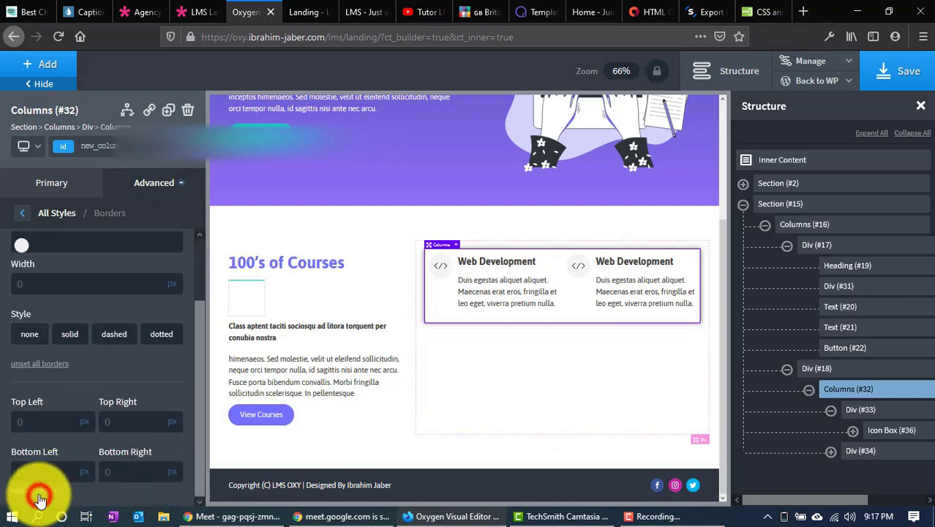
left_click(41, 499)
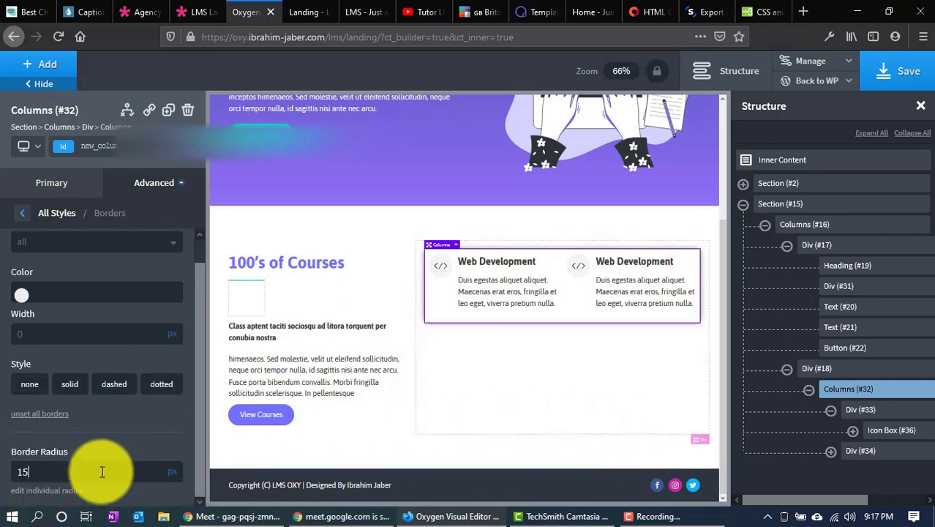
Try a top-left border radius of 25 px on the Div holding the first Icon Box, and deselect it to view the corner
left_click(877, 409)
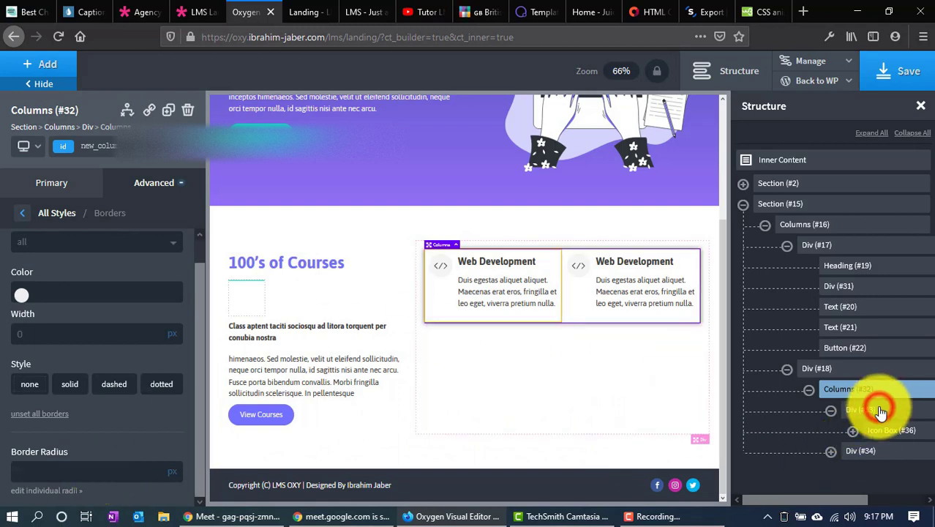
left_click(880, 411)
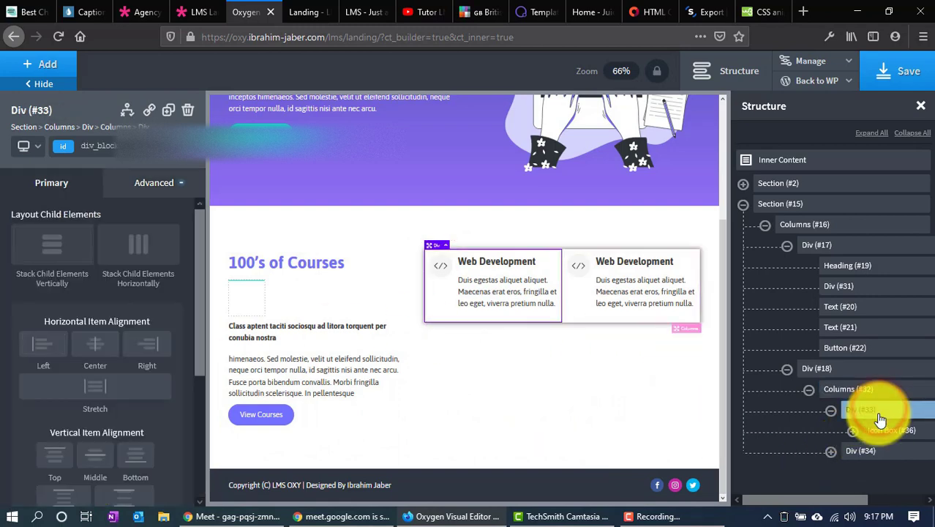
left_click(149, 193)
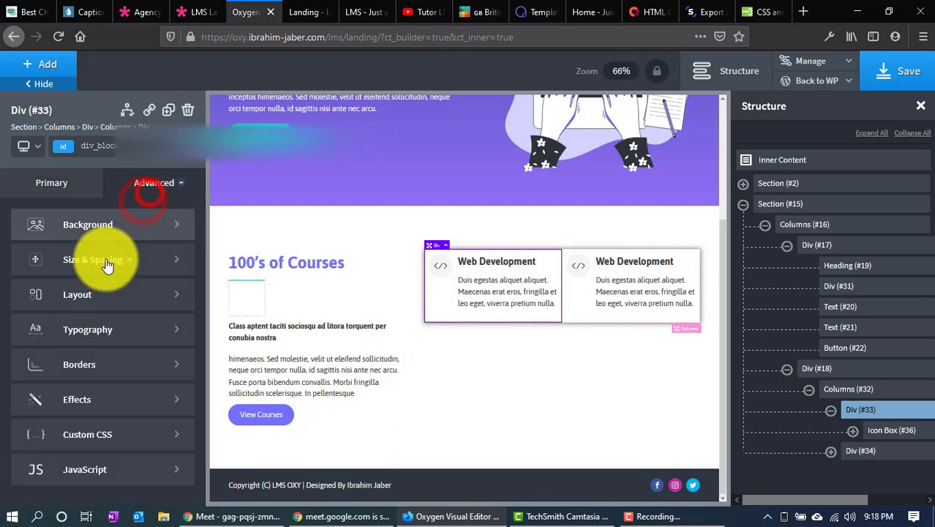
left_click(84, 368)
scroll(73, 449, "down", 1)
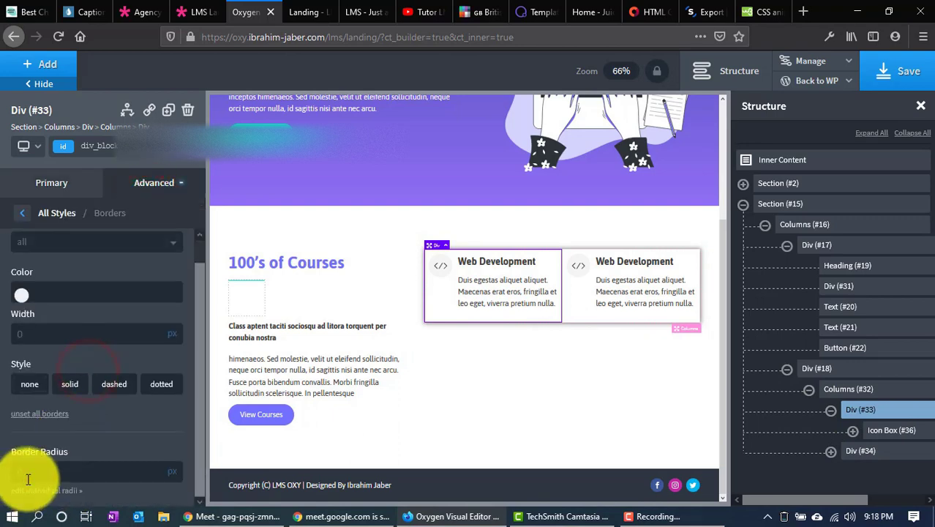
left_click(33, 493)
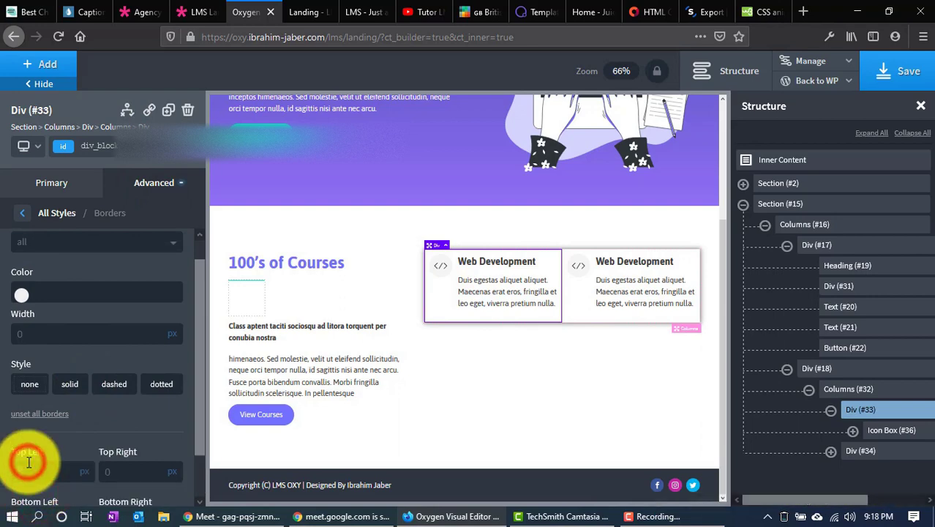
left_click(49, 474)
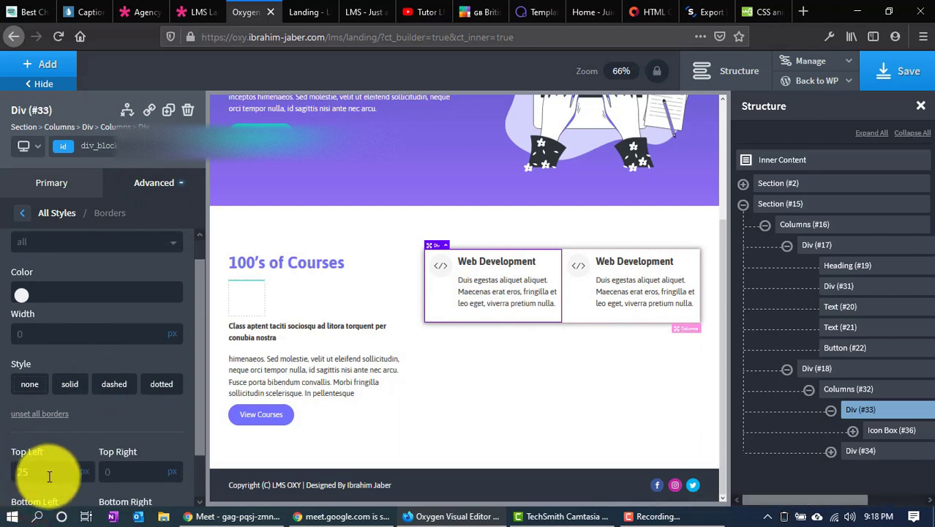
left_click(468, 389)
Remove the top-left border radius from the Div holding the first Icon Box
left_click(865, 414)
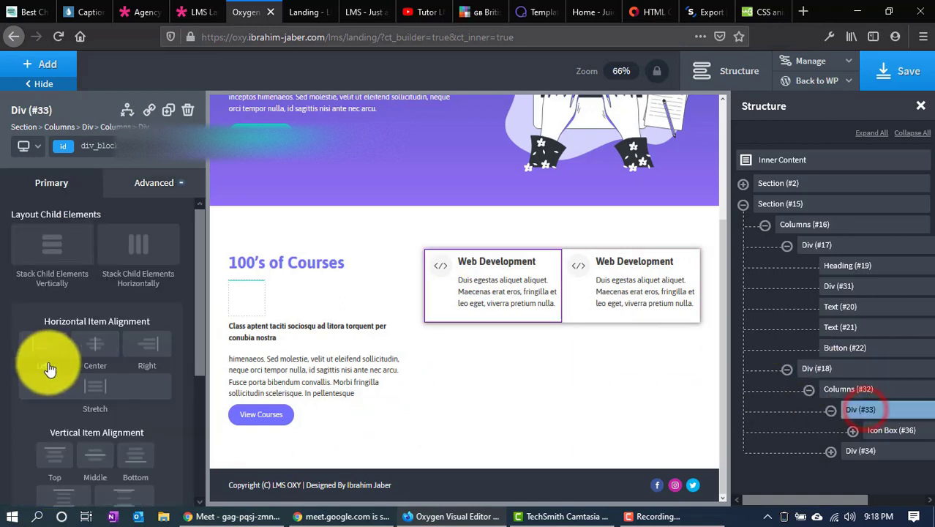
left_click(122, 193)
left_click(77, 364)
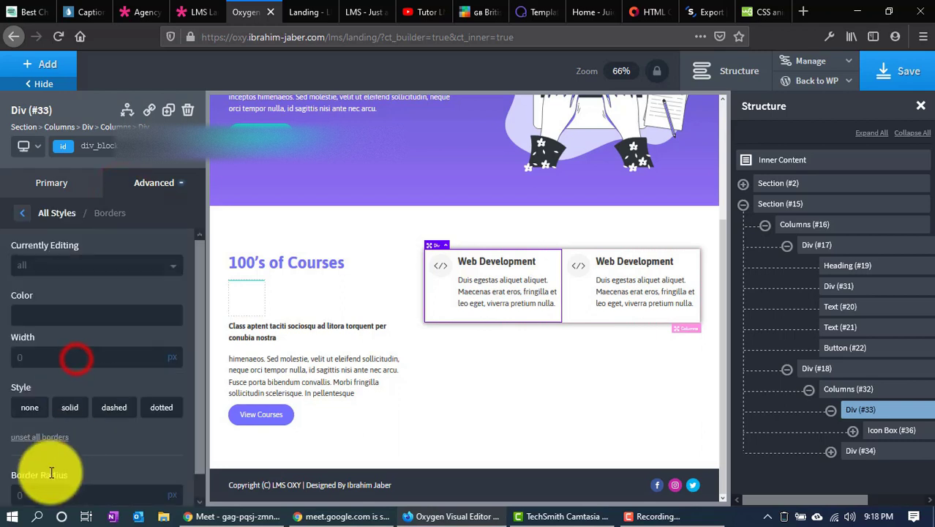
scroll(52, 483, "down", 2)
left_click(51, 488)
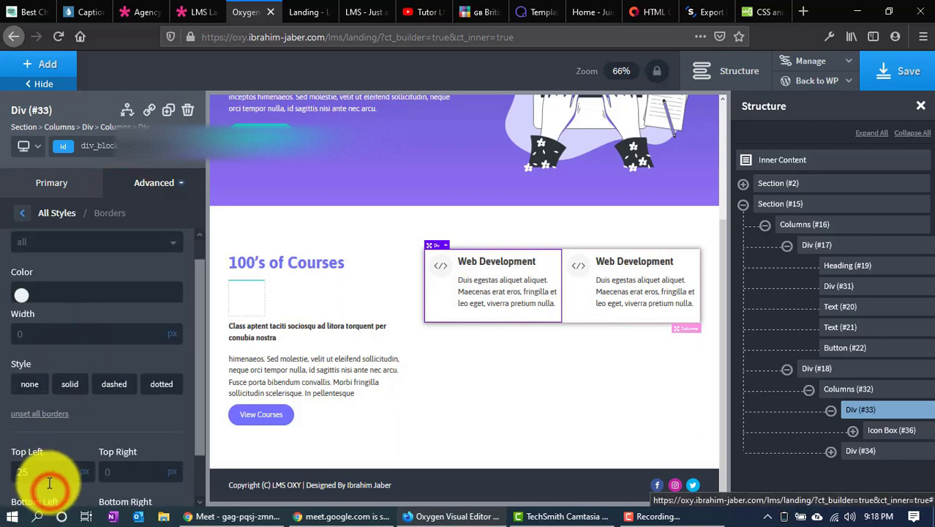
left_click(15, 468)
Try a top-left border radius of 25 px on the first Icon Box itself and deselect it to view the corner
left_click(436, 307)
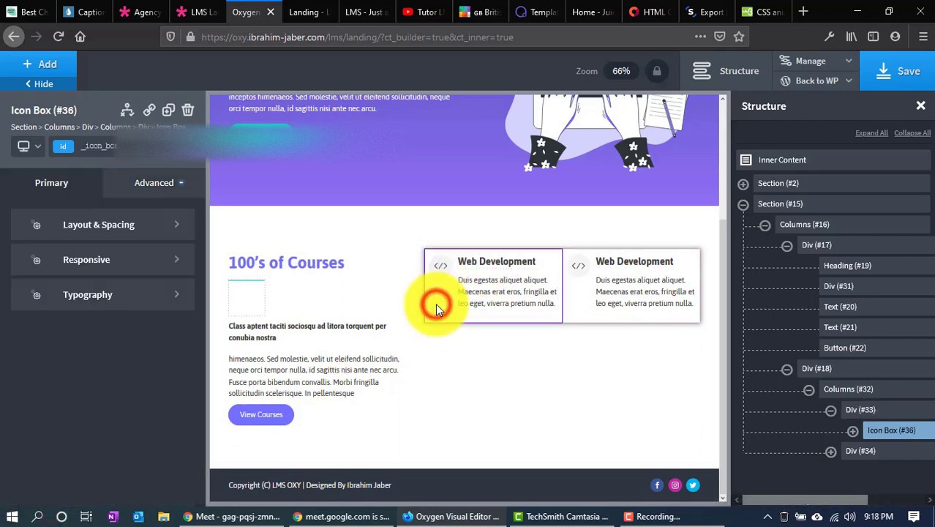
left_click(155, 183)
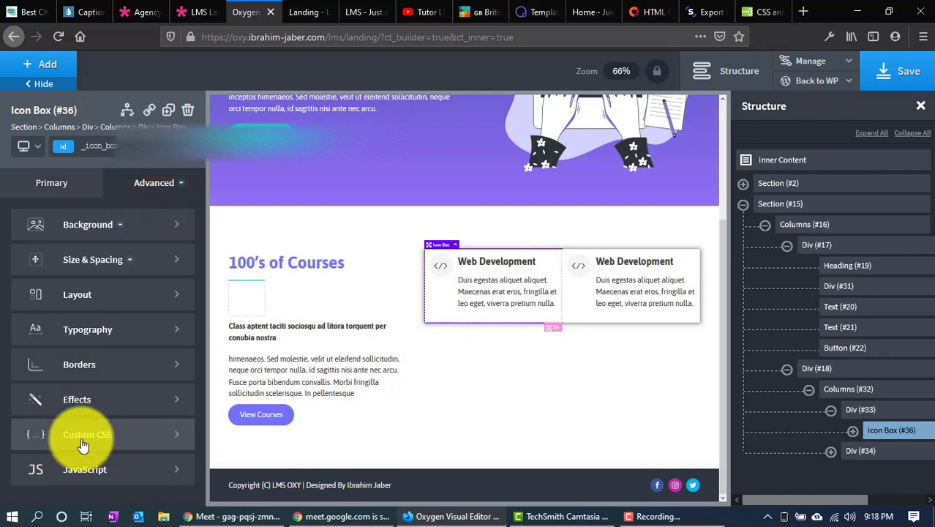
left_click(62, 360)
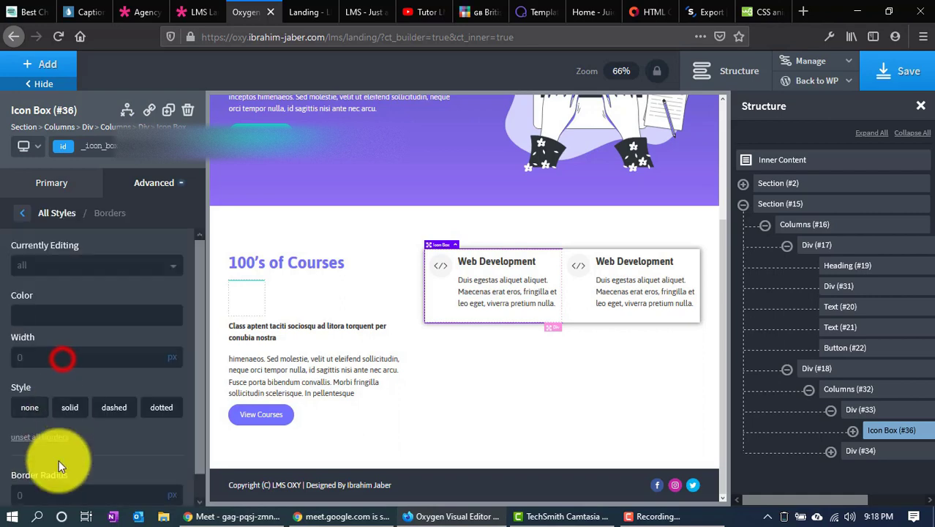
scroll(44, 468, "down", 1)
left_click(20, 470)
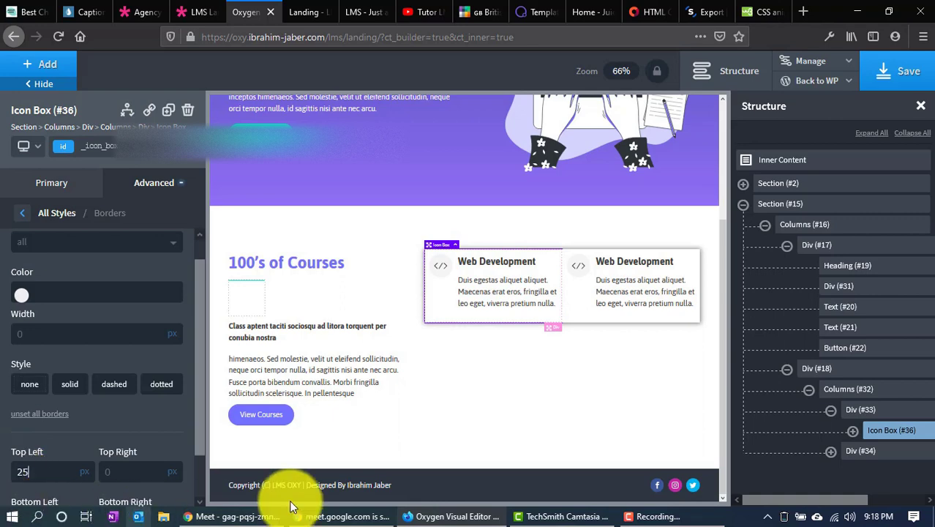
left_click(556, 382)
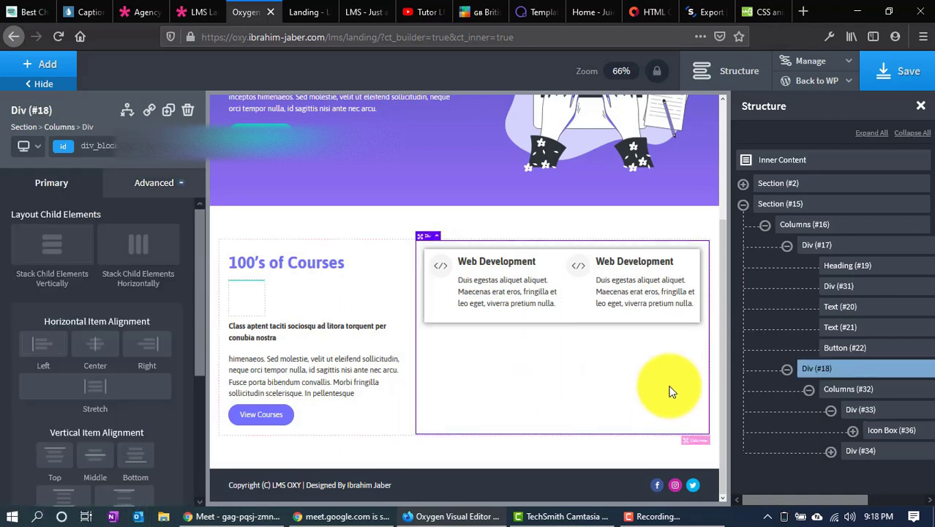
Remove the first Icon Box's top-left border radius and deselect the box
left_click(883, 430)
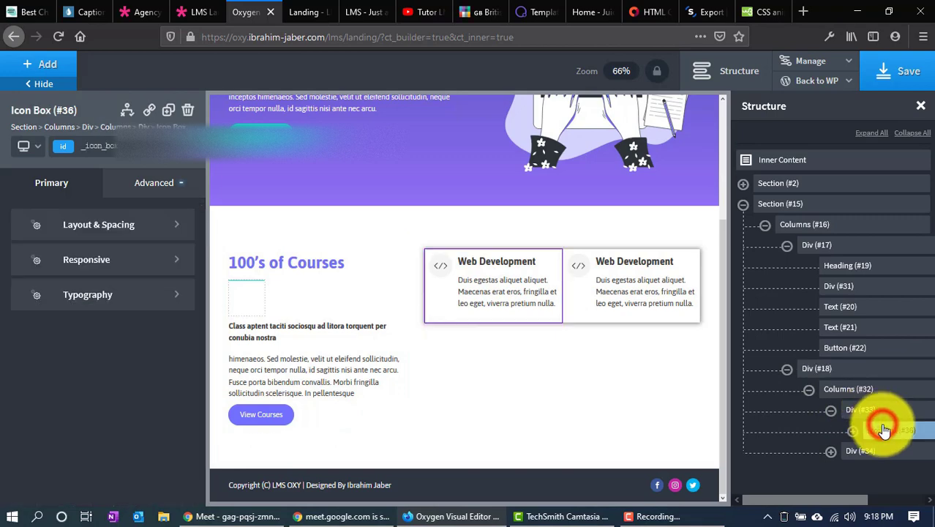
left_click(159, 192)
left_click(107, 360)
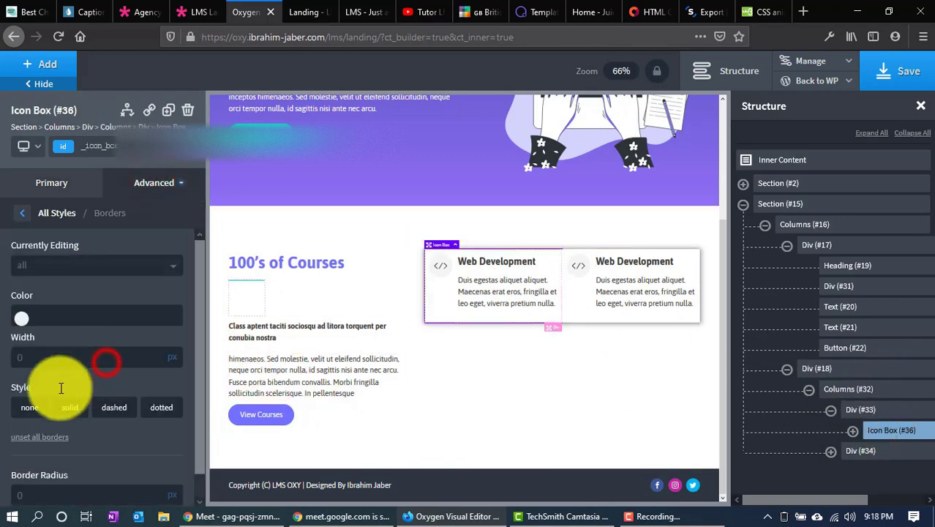
left_click(43, 465)
scroll(22, 497, "down", 1)
double_click(46, 472)
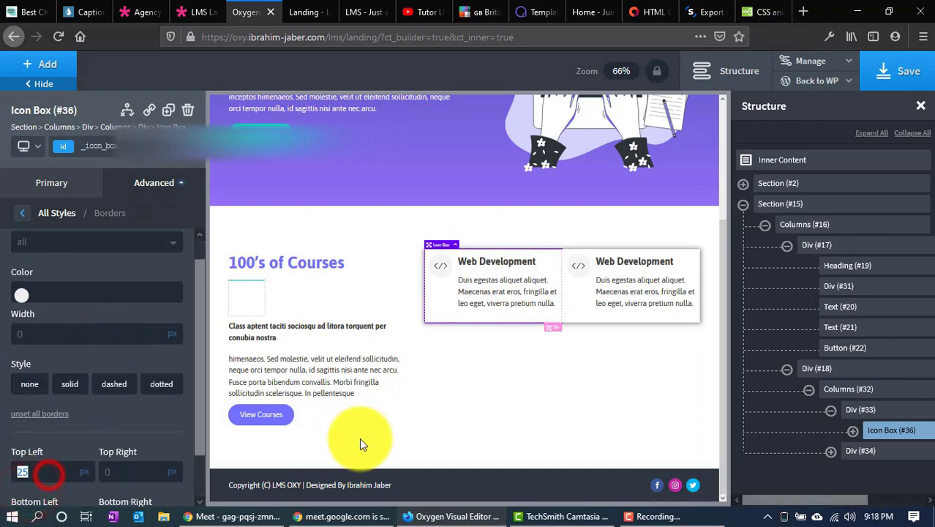
left_click(452, 399)
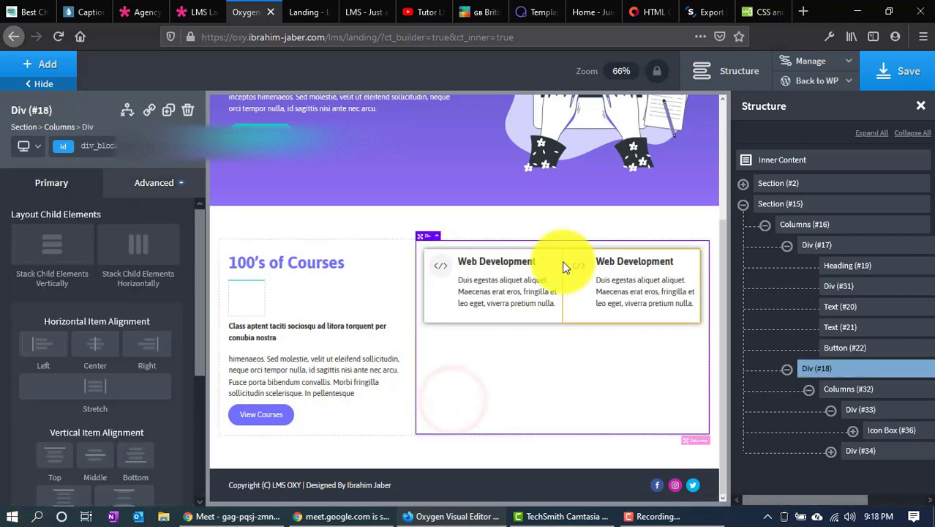
Examine the corners and dividing lines of the reference page's course grid and compare them with the first Icon Box in the builder
left_click(196, 10)
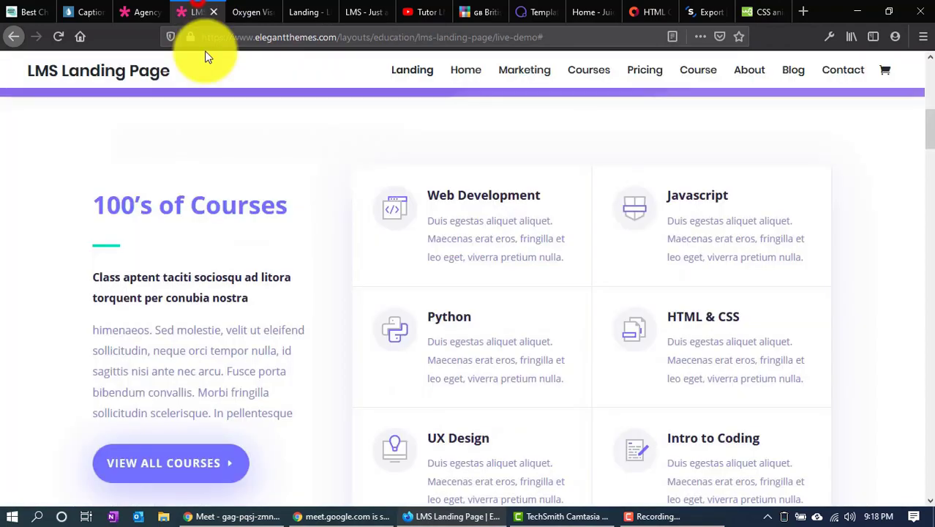
scroll(456, 303, "down", 3)
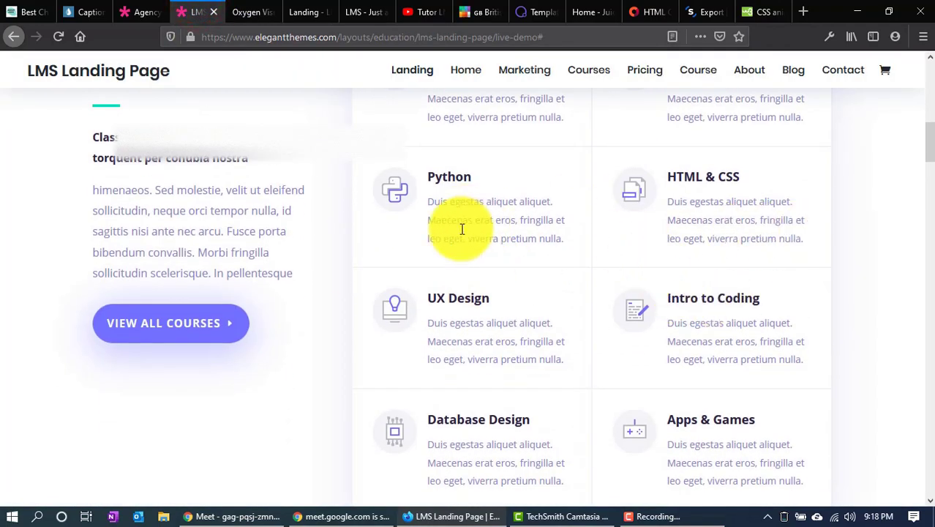
scroll(637, 387, "up", 5)
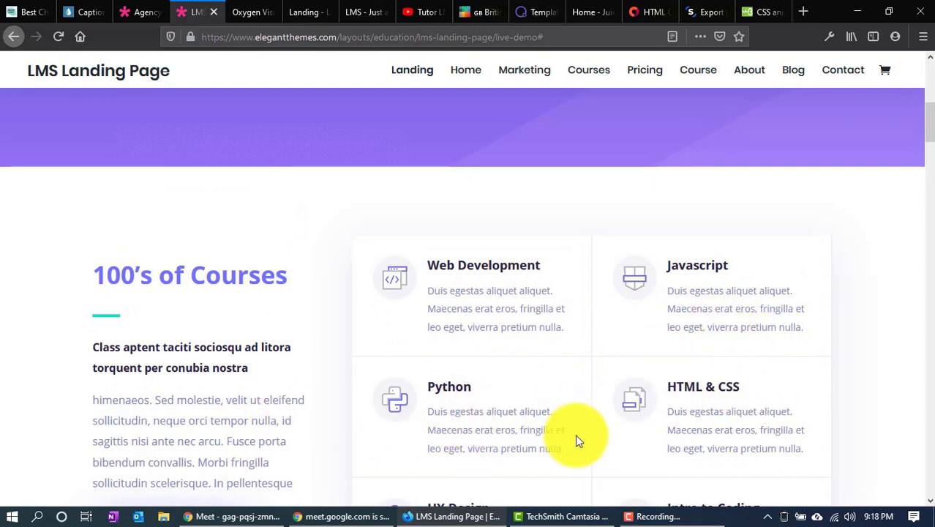
left_click(235, 11)
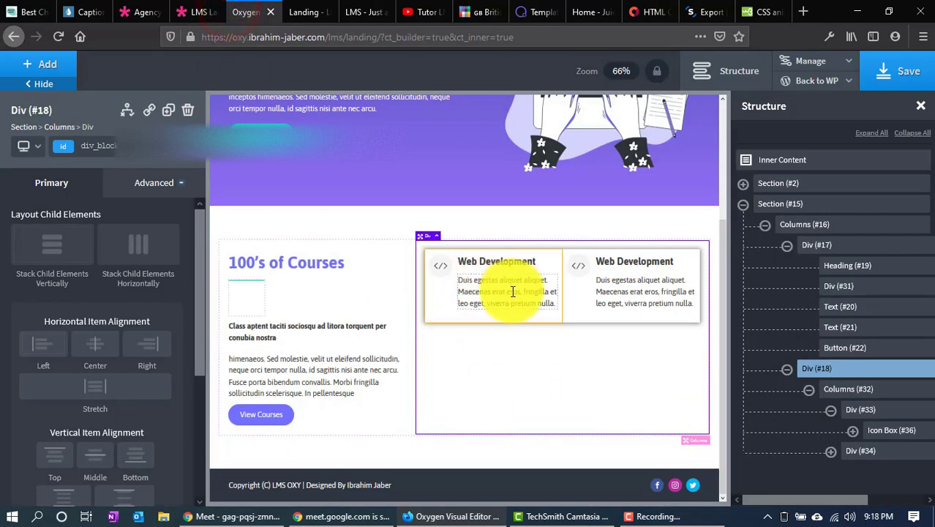
left_click(439, 294)
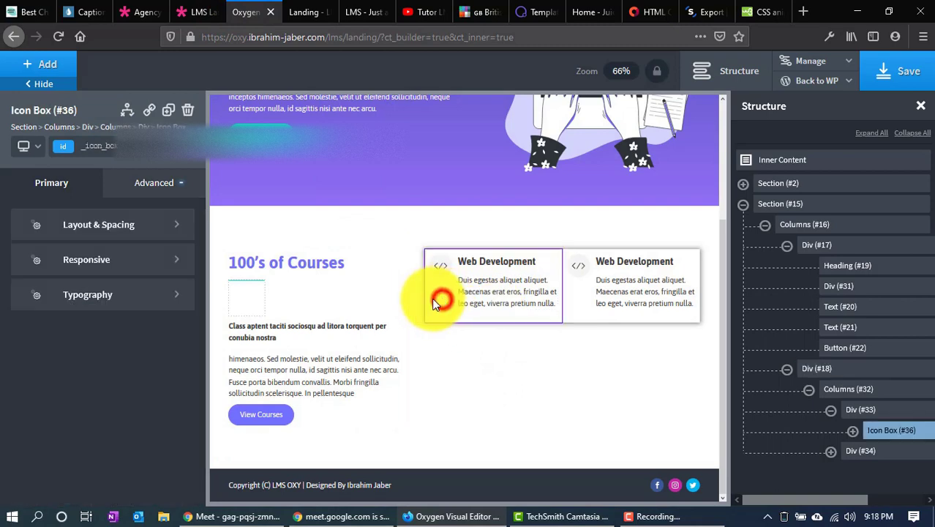
left_click(295, 9)
left_click(246, 12)
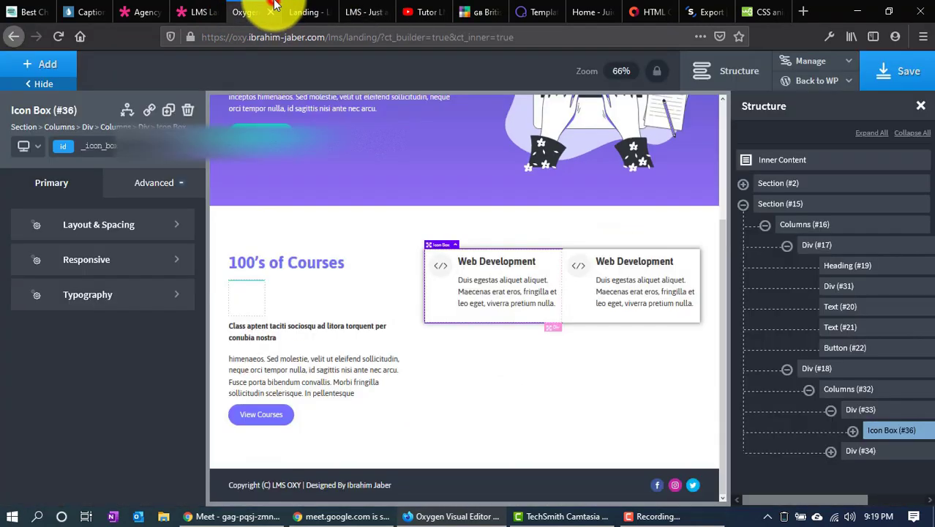
left_click(200, 15)
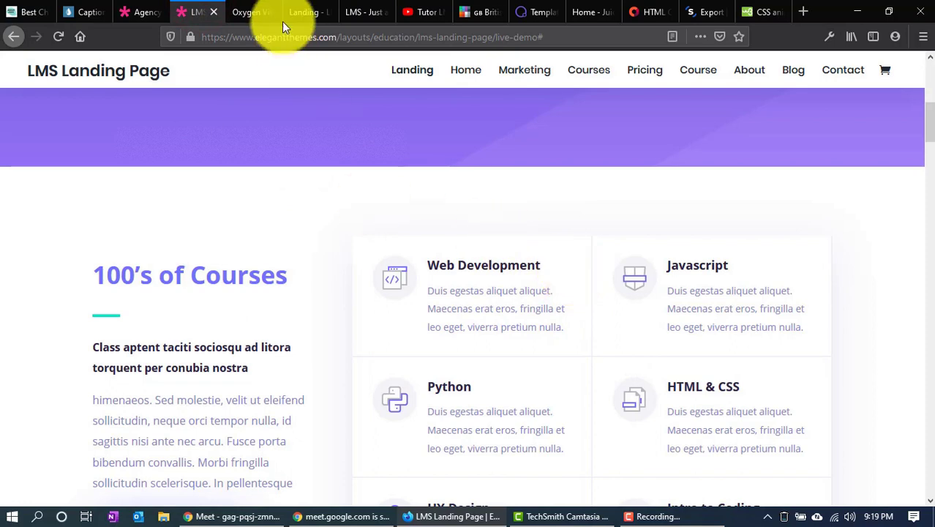
left_click(279, 17)
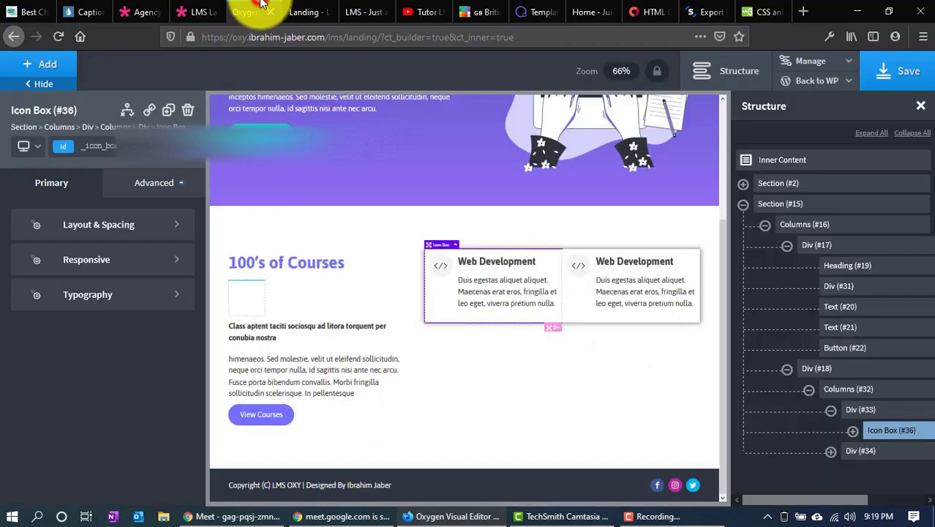
Set the first Icon Box's border width to .5 px on all sides, checking the reference course grid's borders
left_click(128, 180)
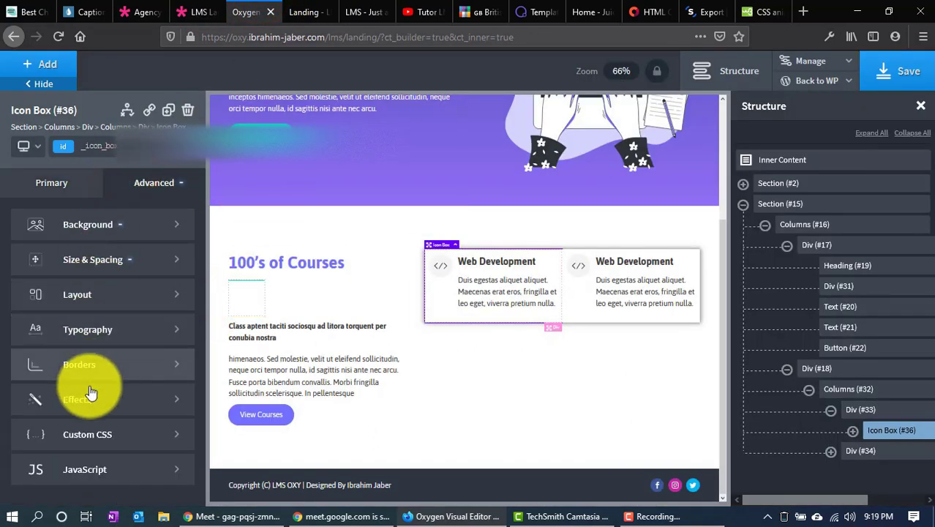
left_click(103, 358)
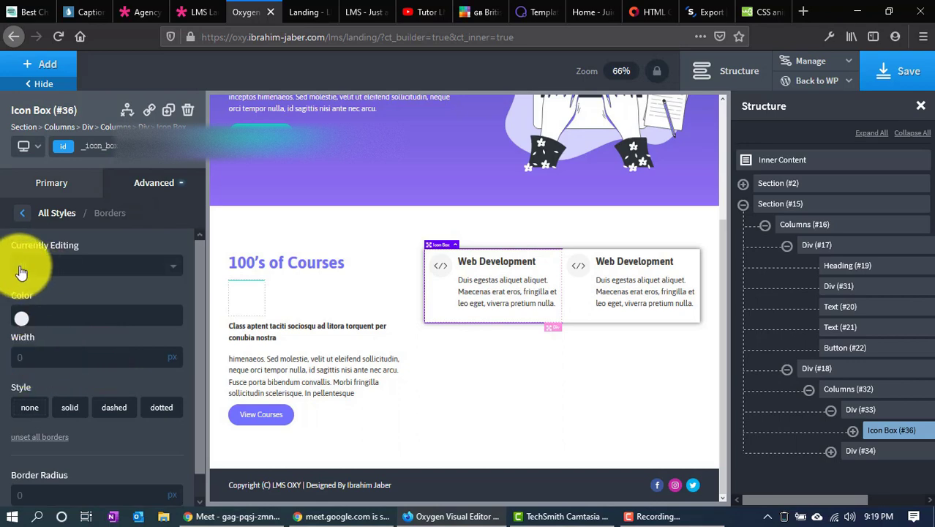
left_click(196, 12)
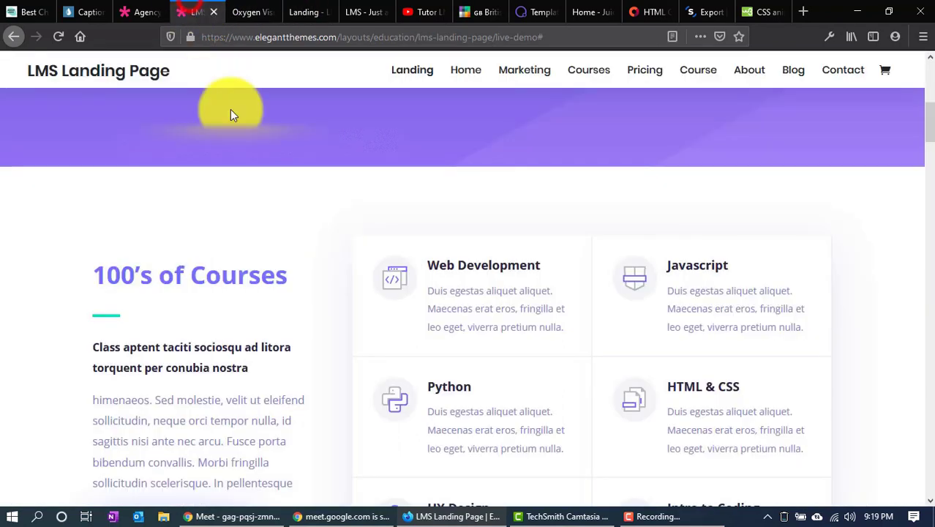
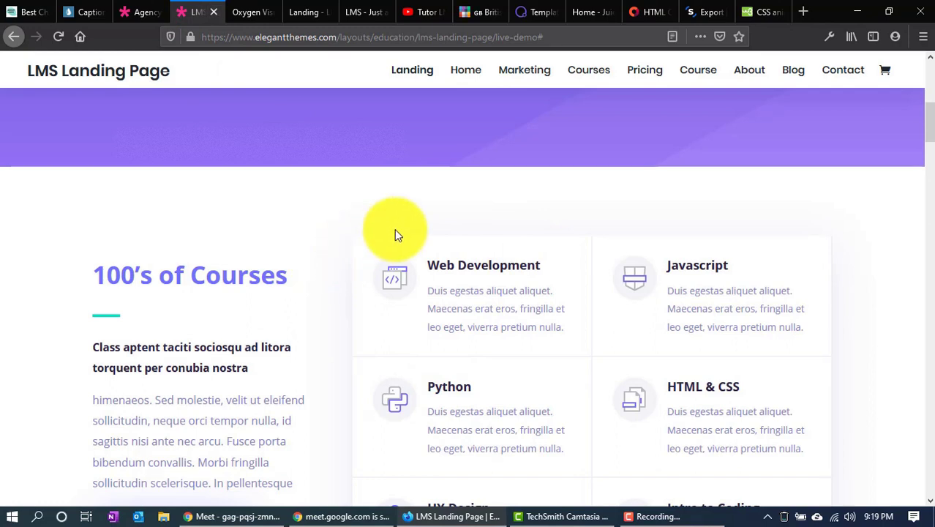
left_click(247, 9)
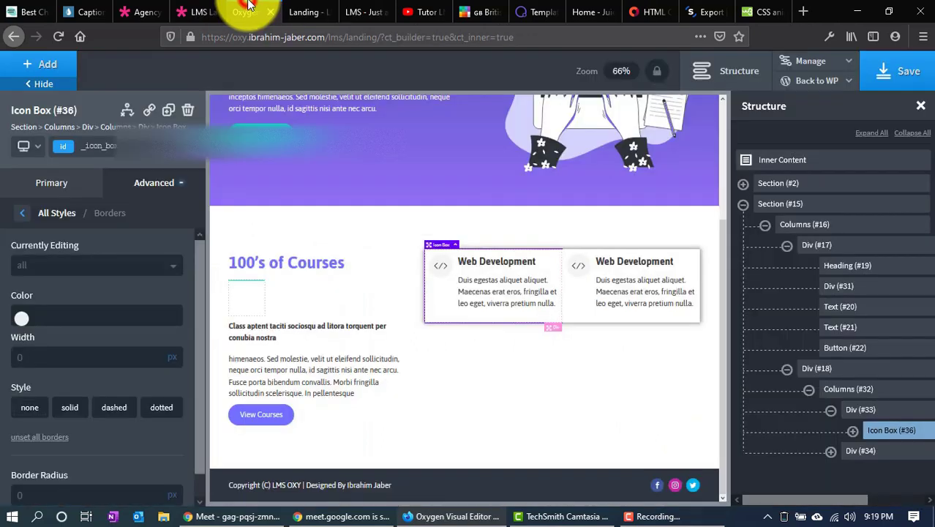
left_click(52, 366)
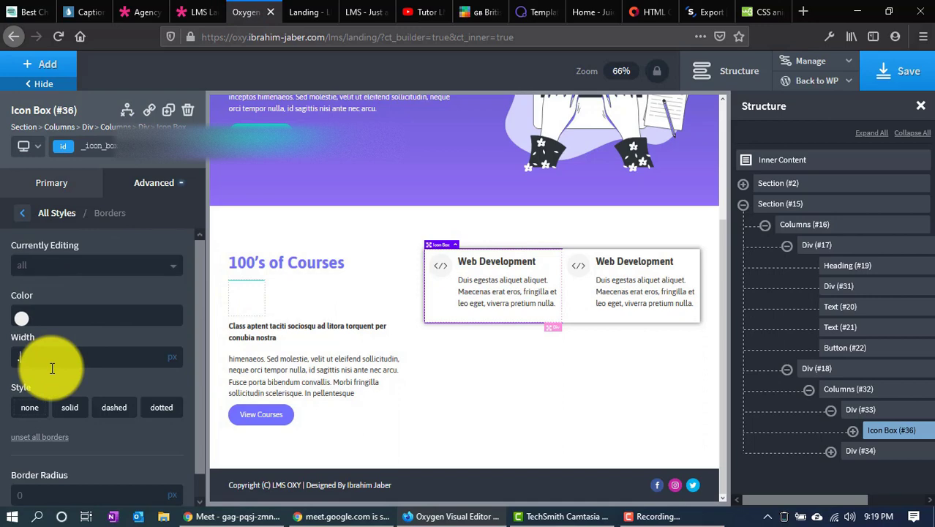
type("5")
Set the first Icon Box's border color to the gray #a5a5a5
left_click(27, 316)
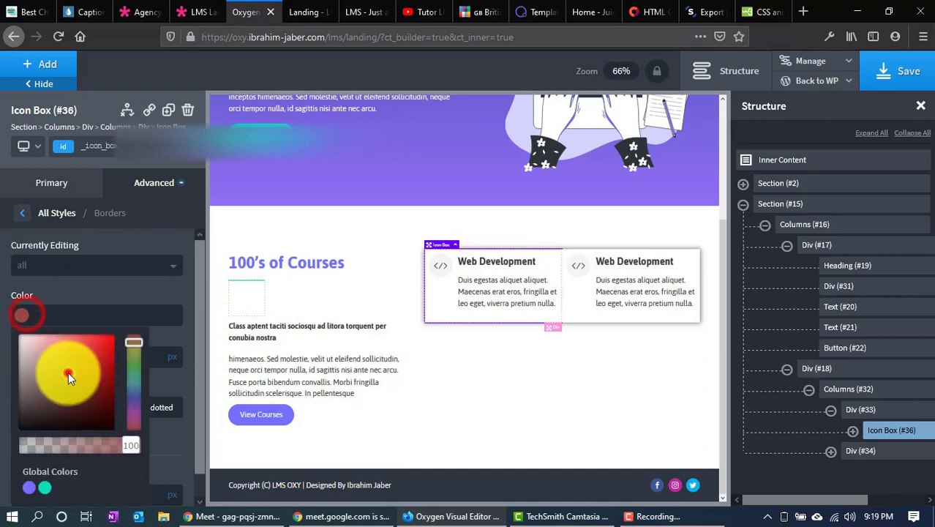
left_click_drag(68, 372, 10, 447)
left_click(10, 462)
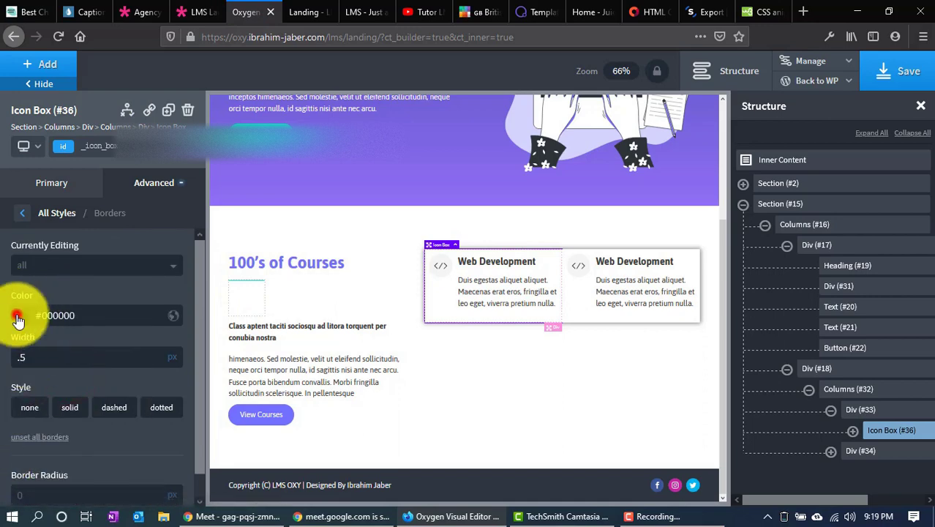
left_click(18, 314)
left_click_drag(20, 412, 3, 364)
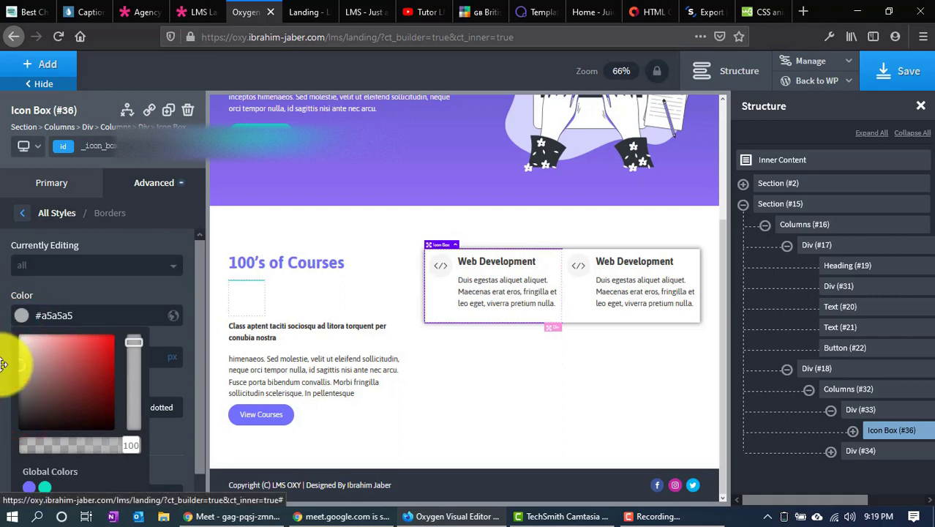
Copy the Hint of Pensive gray from the British palette and give the first Icon Box a solid #dcdde1 border
left_click(138, 262)
left_click(487, 11)
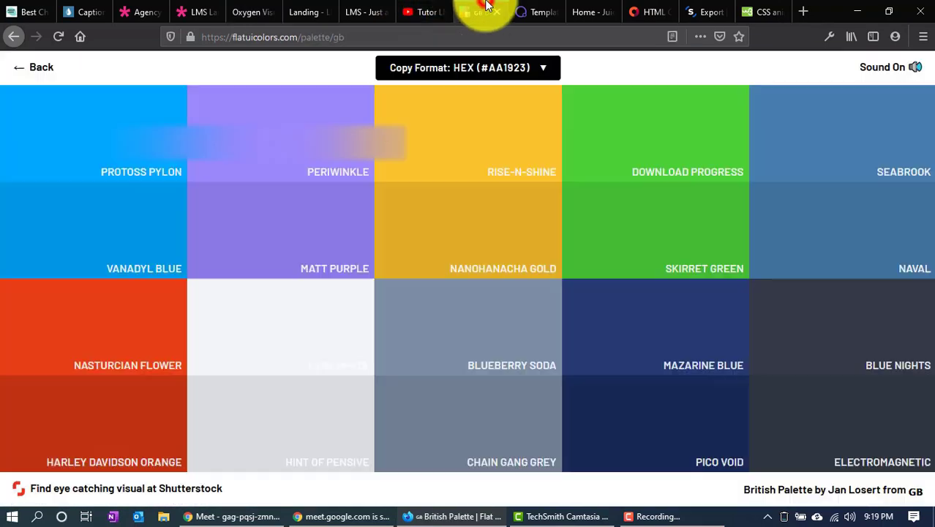
left_click(295, 435)
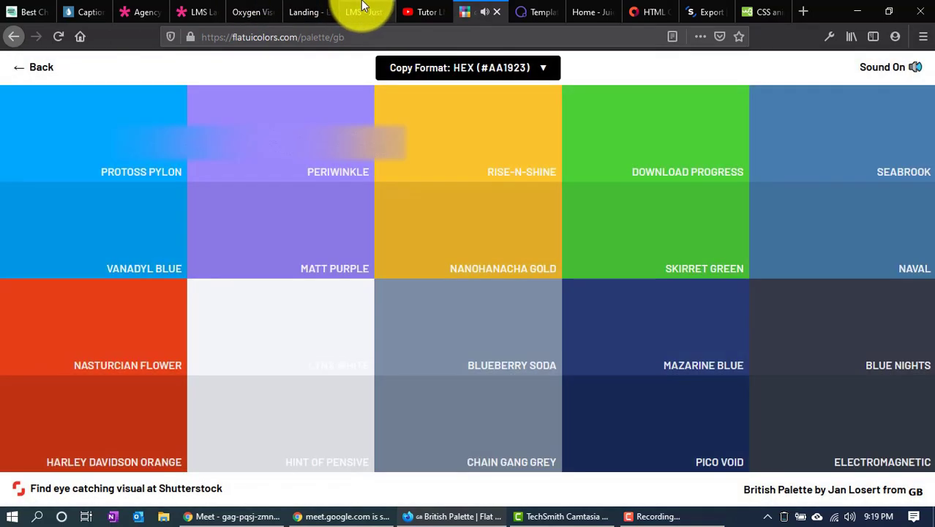
left_click(253, 12)
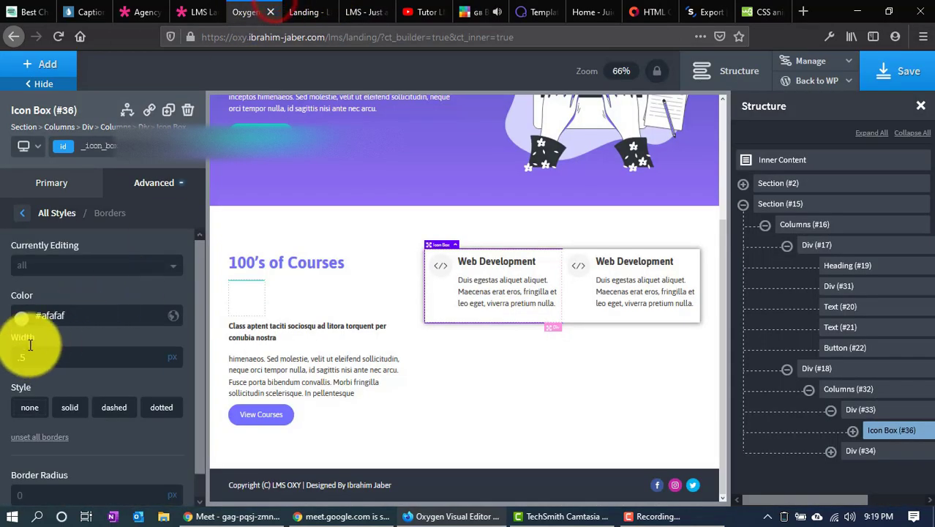
left_click(68, 316)
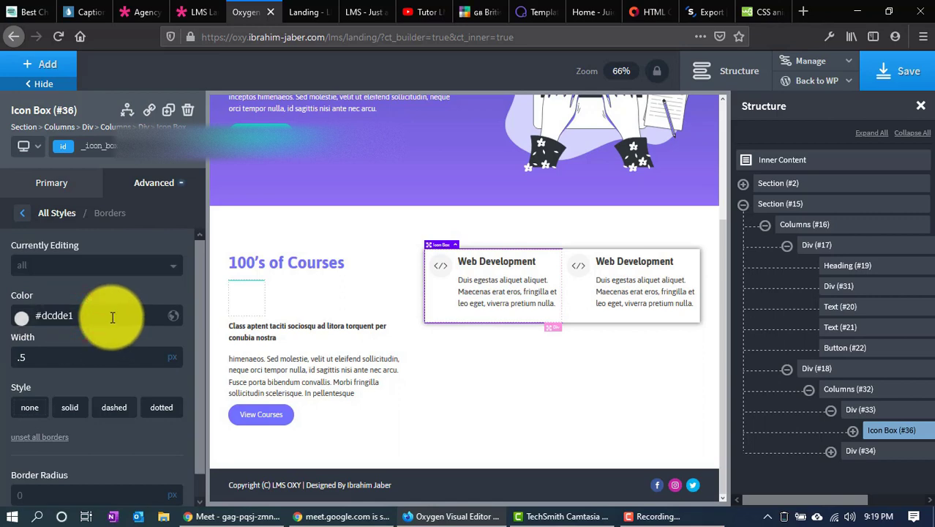
left_click(66, 407)
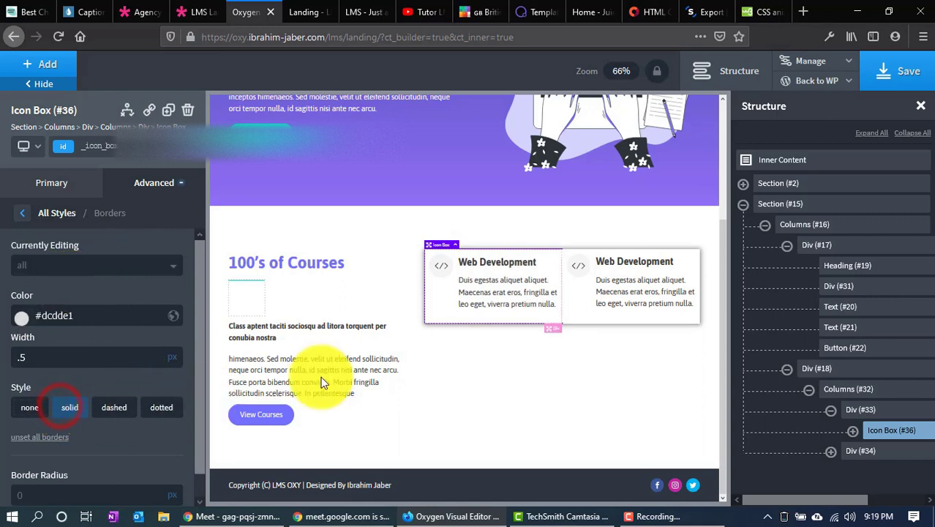
left_click(518, 391)
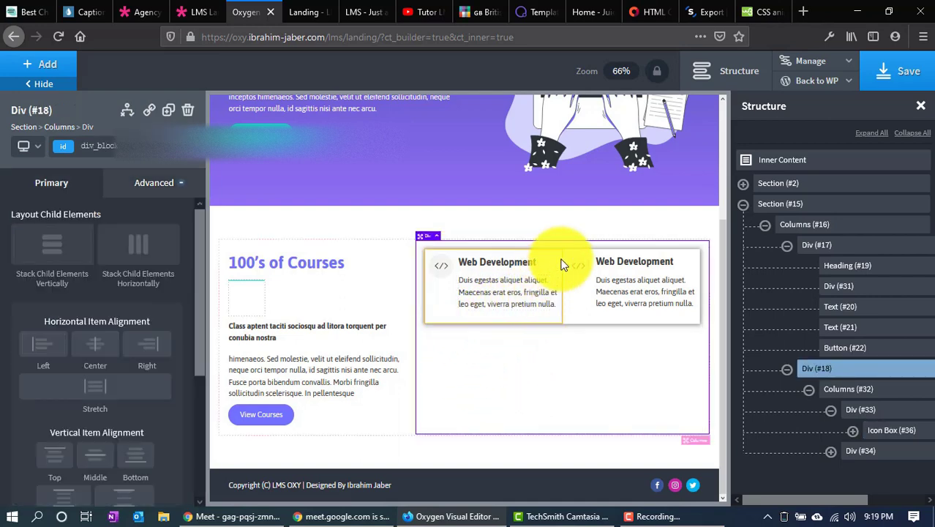
Give the second Icon Box a solid .5 px border on all sides in #dcdde1
left_click(577, 313)
left_click(145, 192)
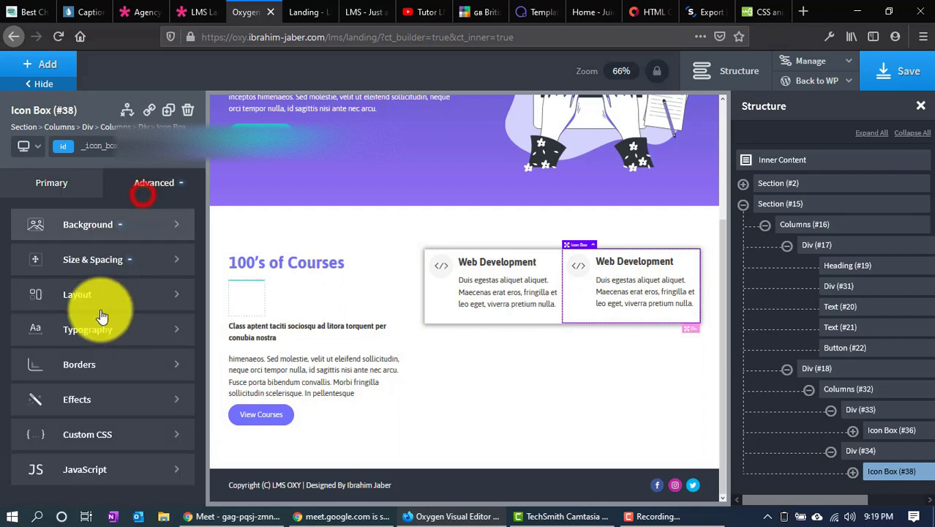
left_click(79, 370)
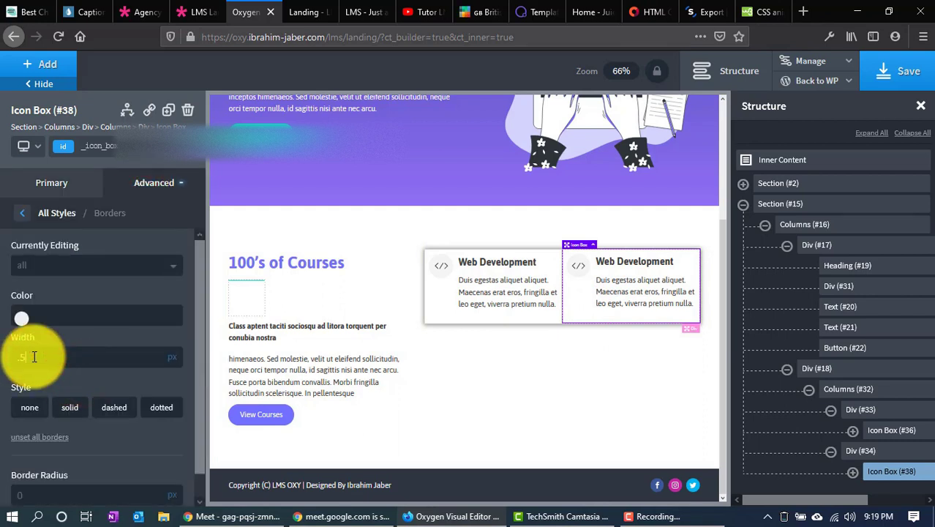
left_click(22, 318)
left_click(60, 312)
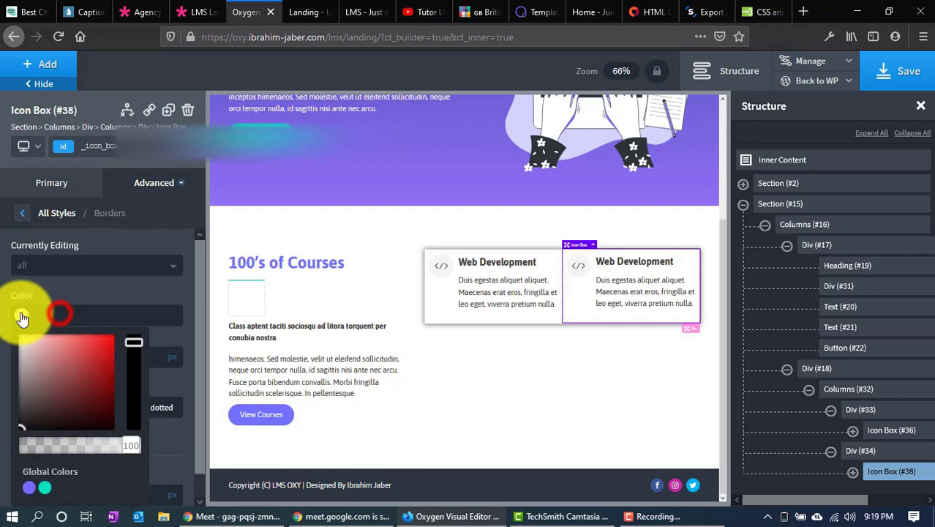
left_click(59, 313)
type("#dcdde1")
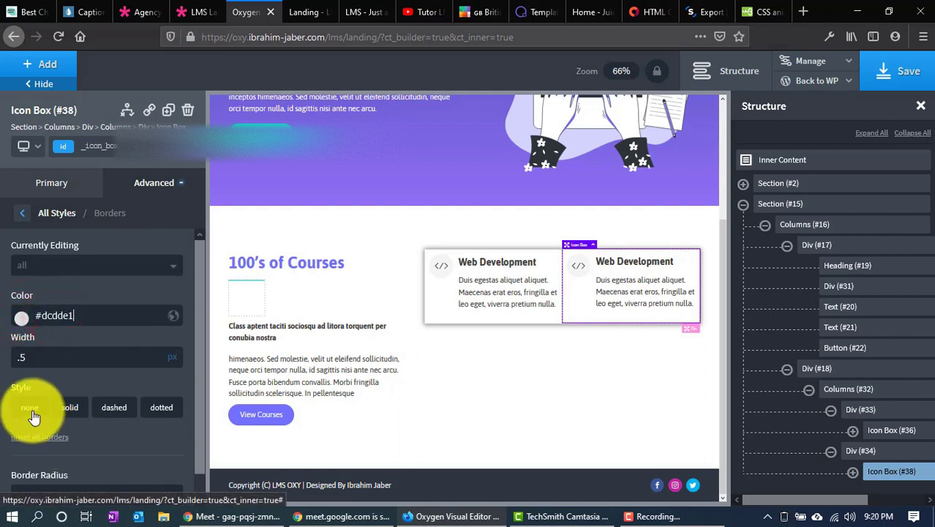
left_click(71, 406)
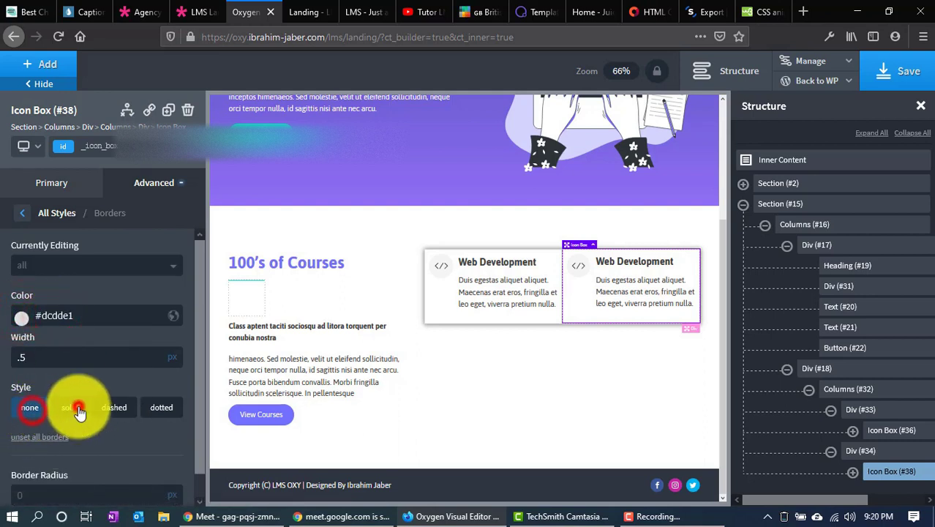
left_click(458, 384)
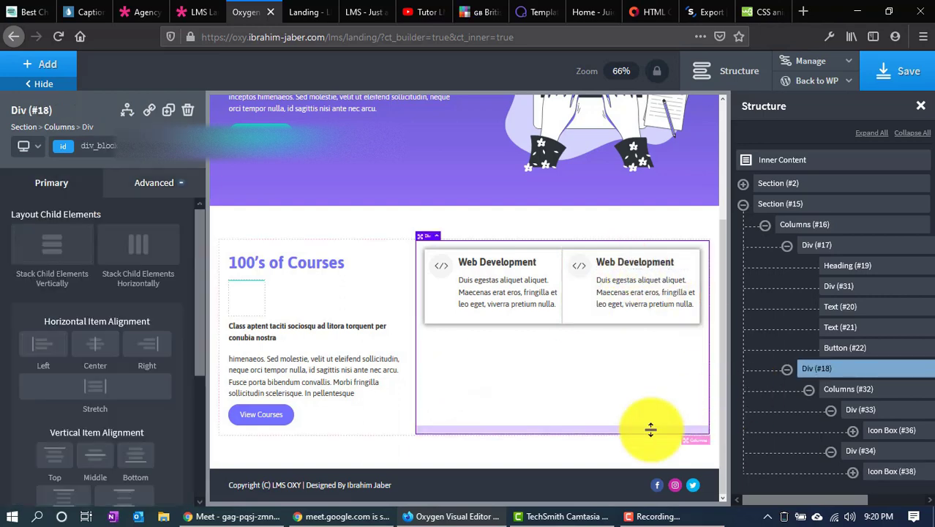
Check the reference course grid, then set the first Icon Box's border to .25 px solid in the palette's light gray
left_click(191, 11)
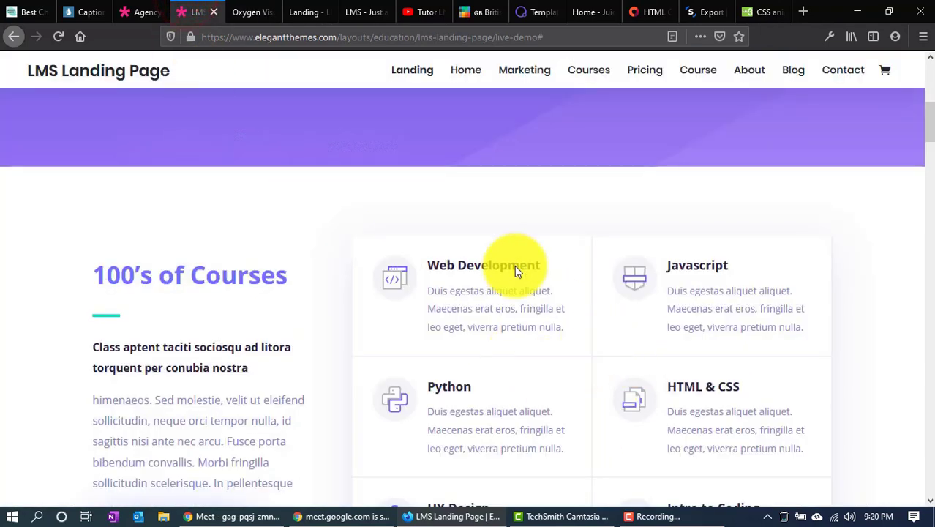
left_click(236, 12)
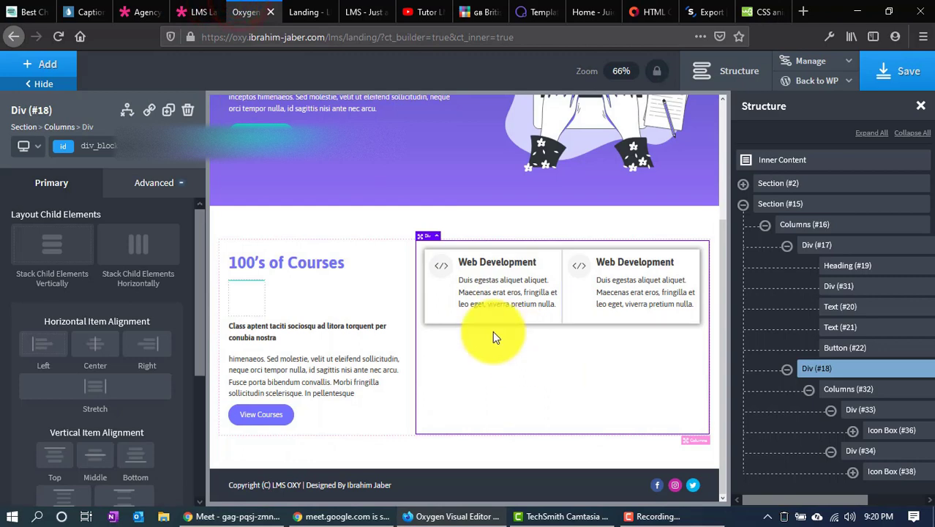
left_click(450, 299)
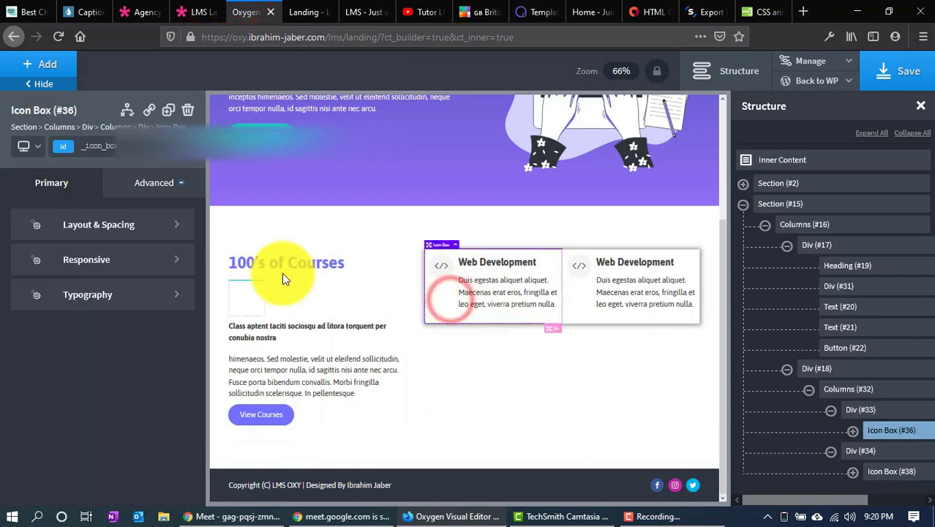
left_click(146, 182)
left_click(82, 362)
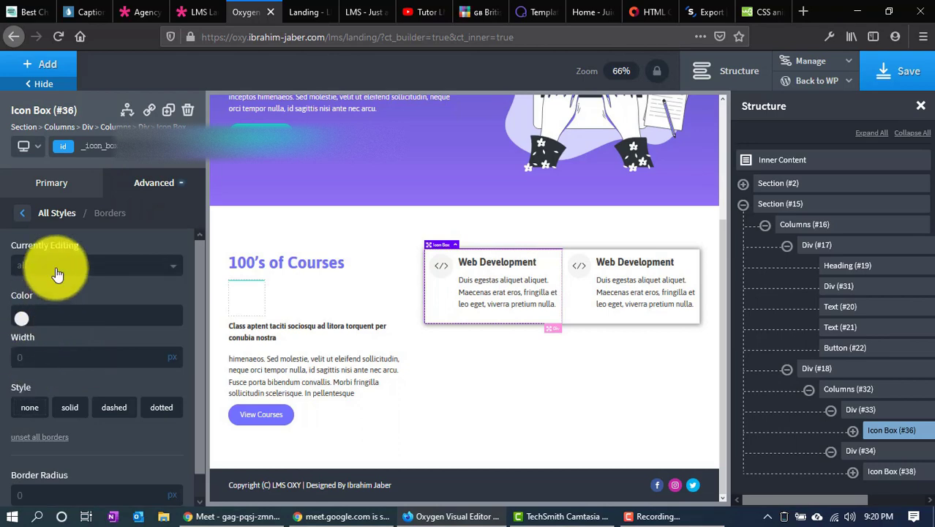
left_click(37, 363)
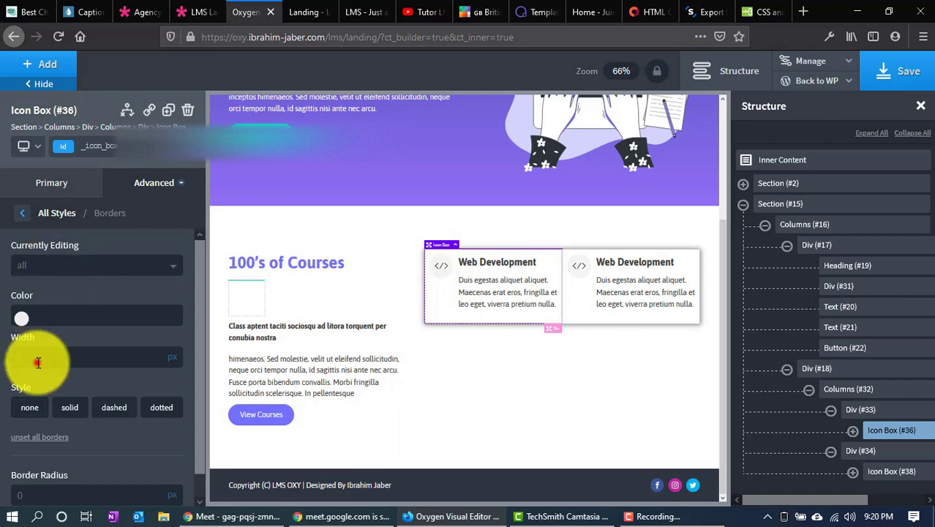
type(".25")
left_click(69, 407)
left_click(22, 315)
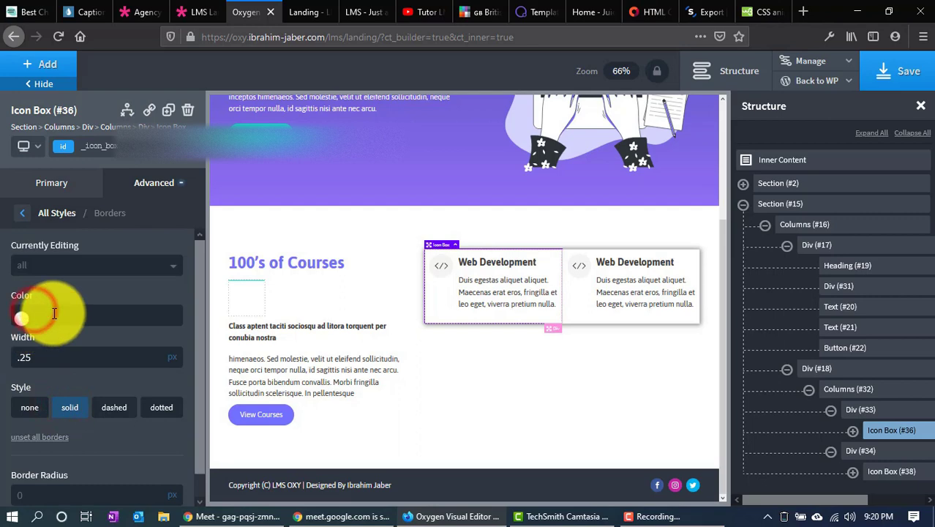
type("#dcdcdc")
left_click(509, 401)
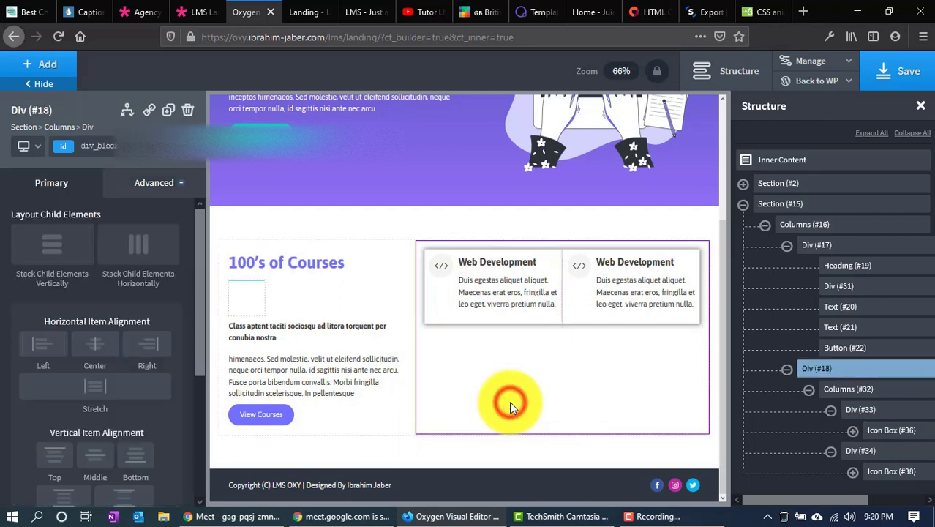
Reset the second Icon Box's borders to .25 px solid on all sides in #dcdde1
left_click(575, 307)
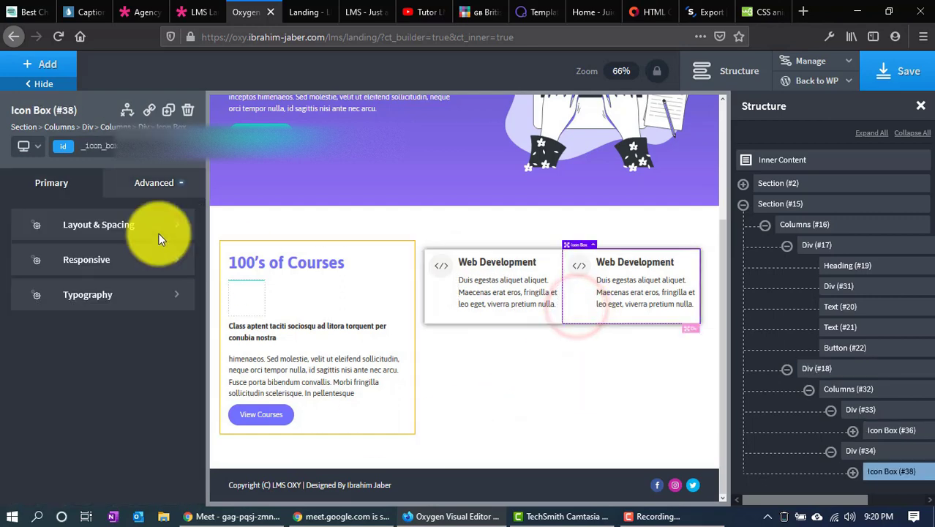
left_click(156, 190)
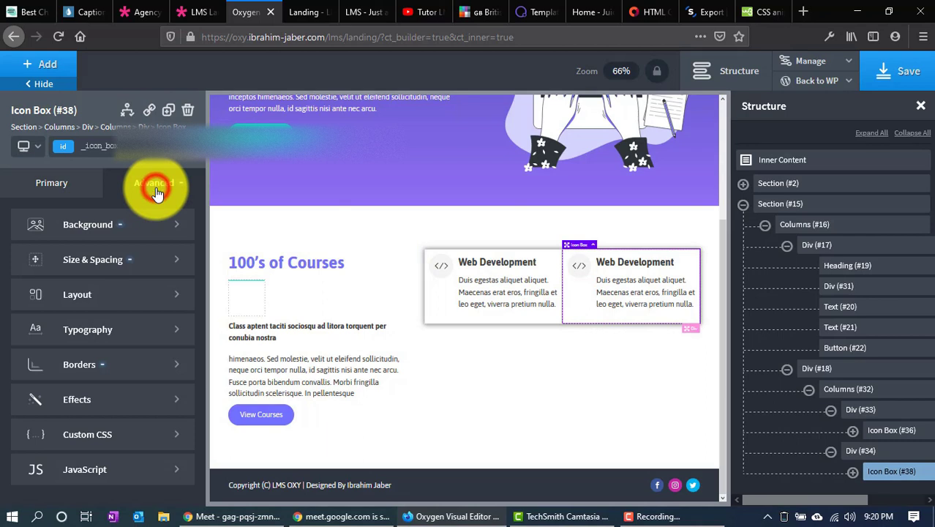
left_click(81, 366)
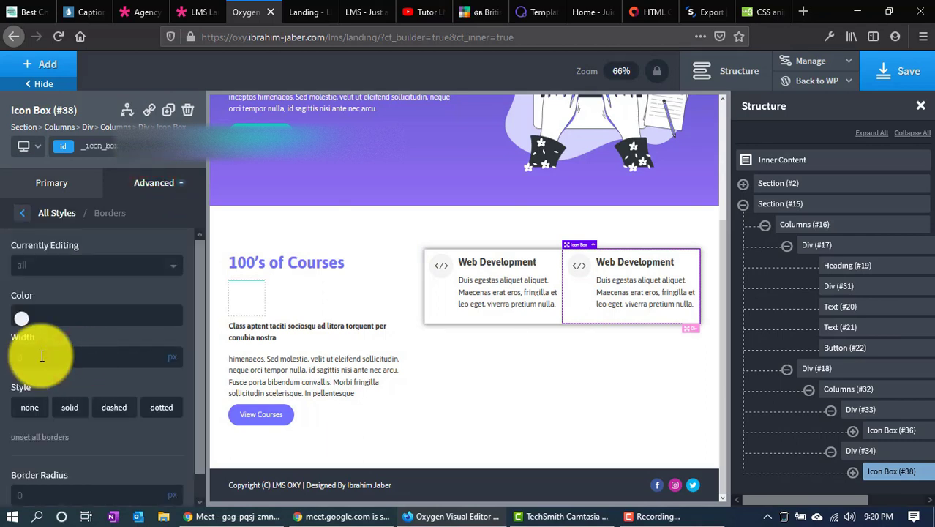
left_click(34, 437)
left_click(46, 356)
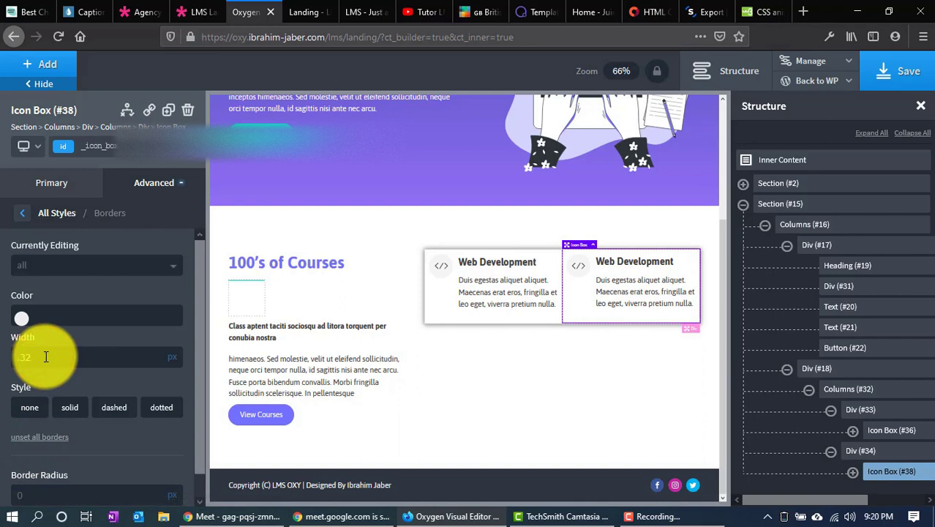
type(".25")
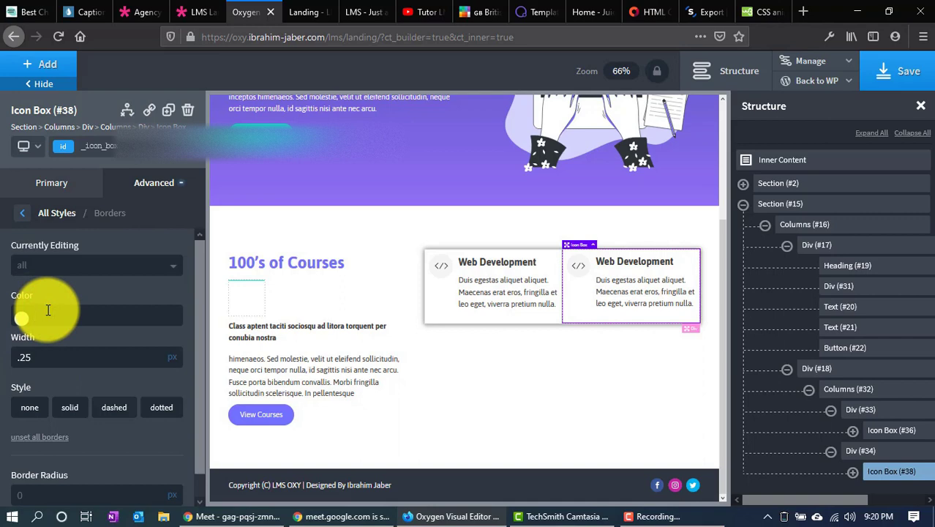
left_click(67, 411)
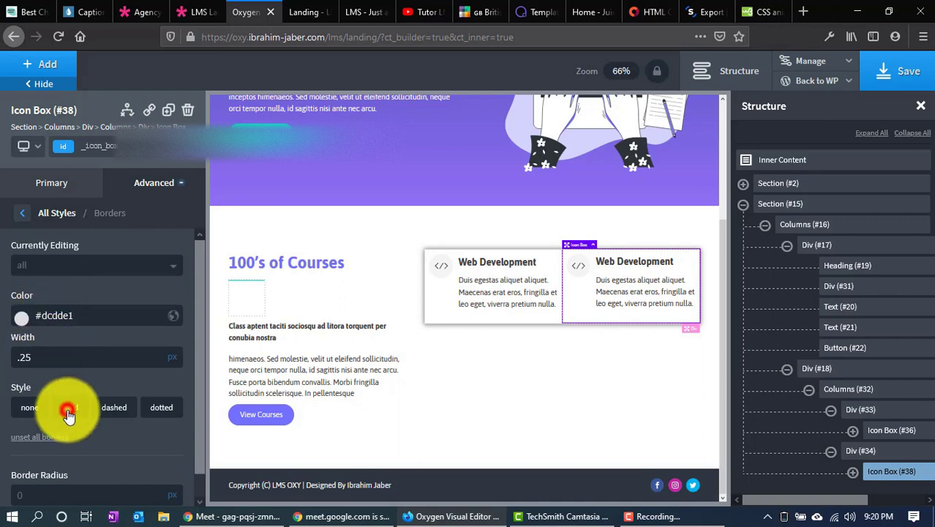
left_click(542, 396)
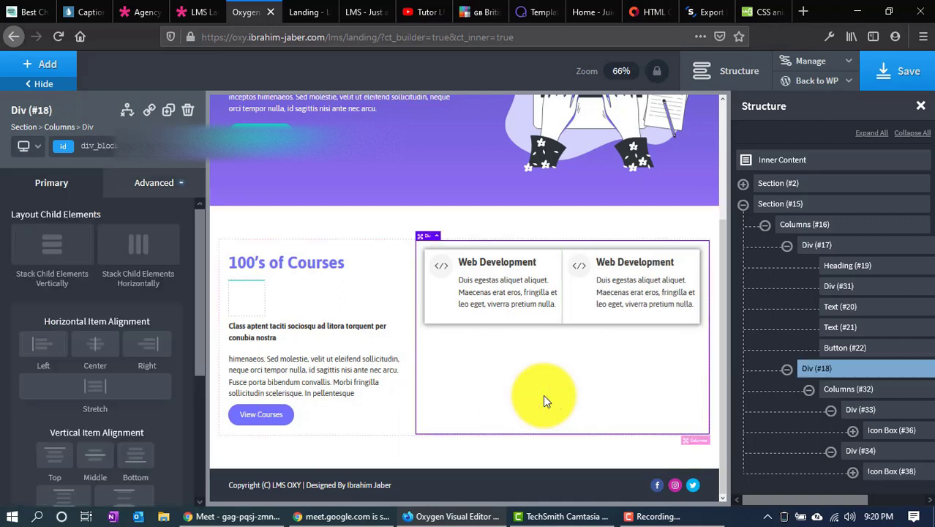
Check the rows of the reference course grid and duplicate the first Icon Box three times in the first column
left_click(442, 298)
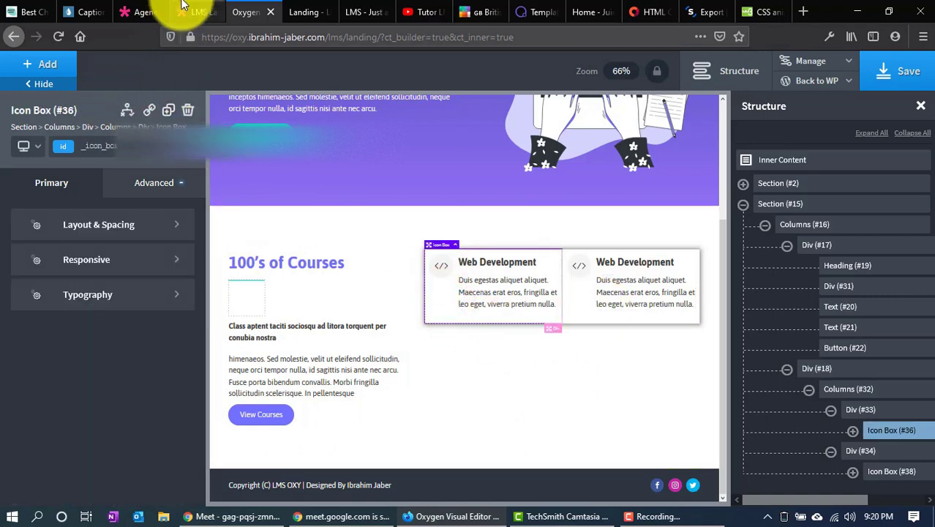
left_click(204, 10)
scroll(439, 380, "down", 5)
scroll(410, 348, "up", 3)
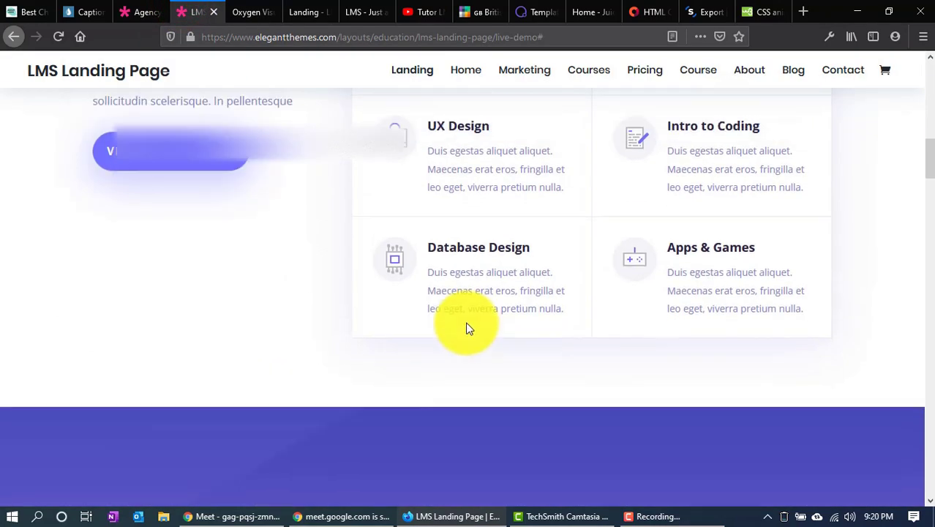
scroll(513, 403, "down", 1)
scroll(453, 256, "up", 1)
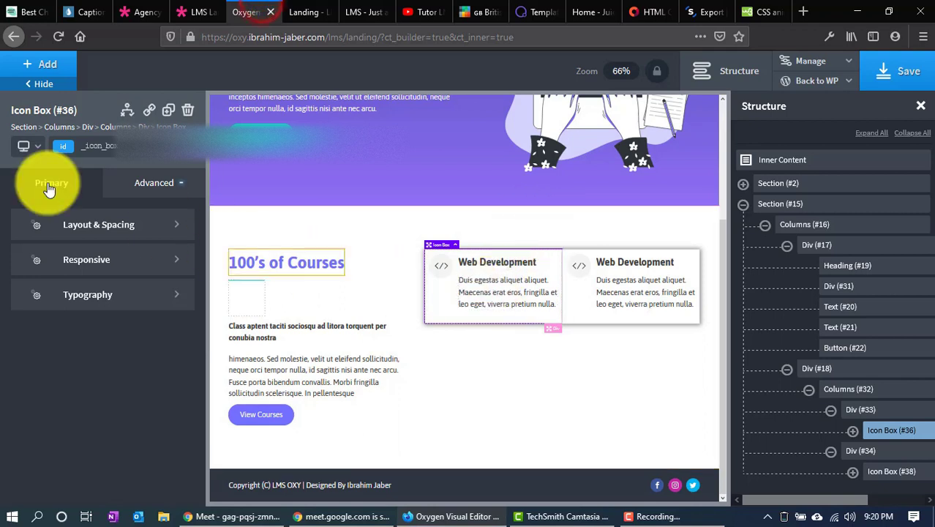
left_click(168, 111)
left_click(167, 111)
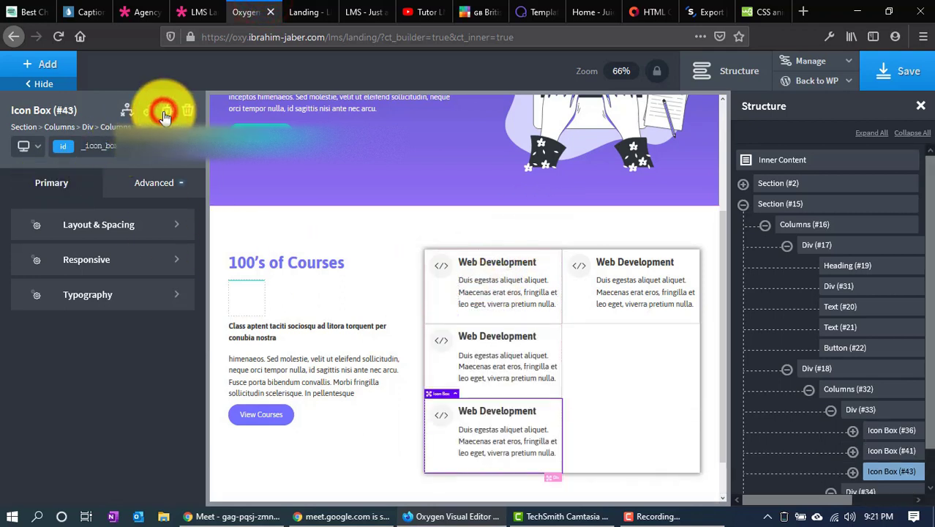
left_click(168, 111)
Duplicate the second column's Icon Box three times and compare the grid with the reference page's courses
left_click(609, 280)
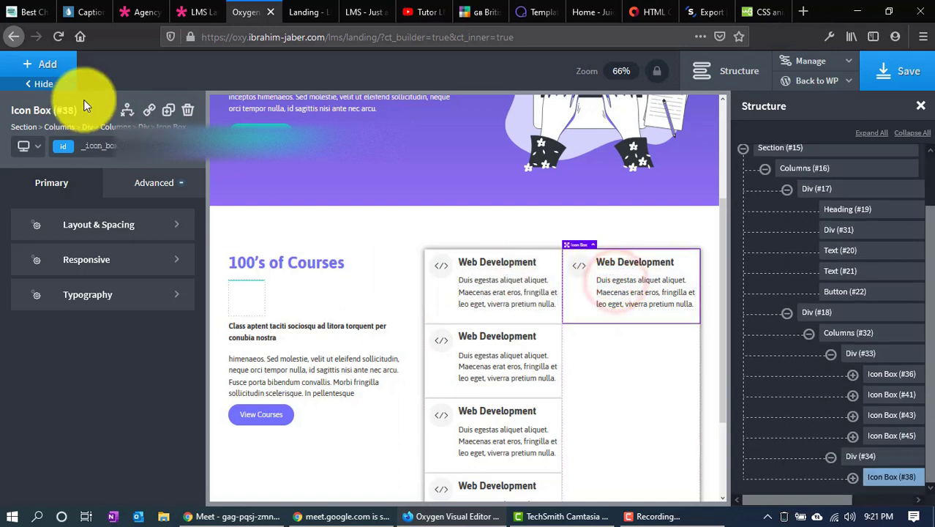
left_click(166, 109)
left_click(166, 109)
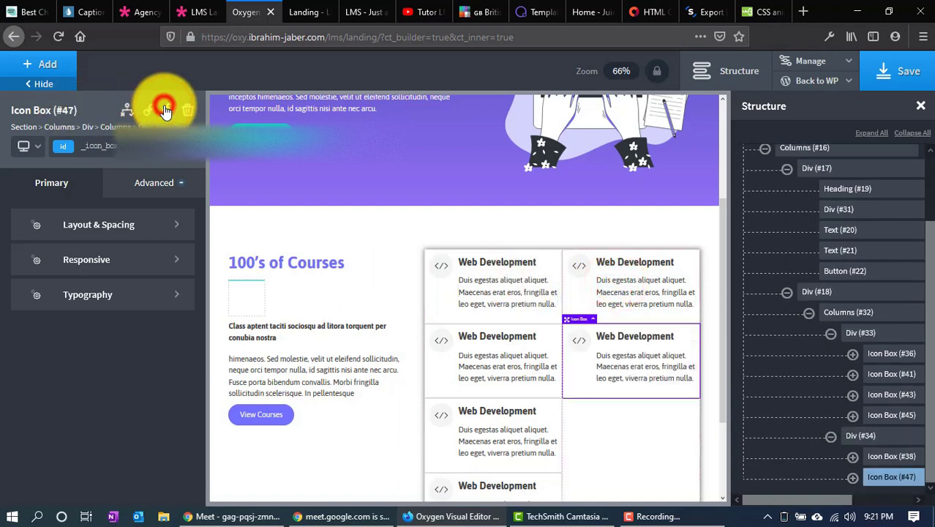
scroll(468, 337, "down", 1)
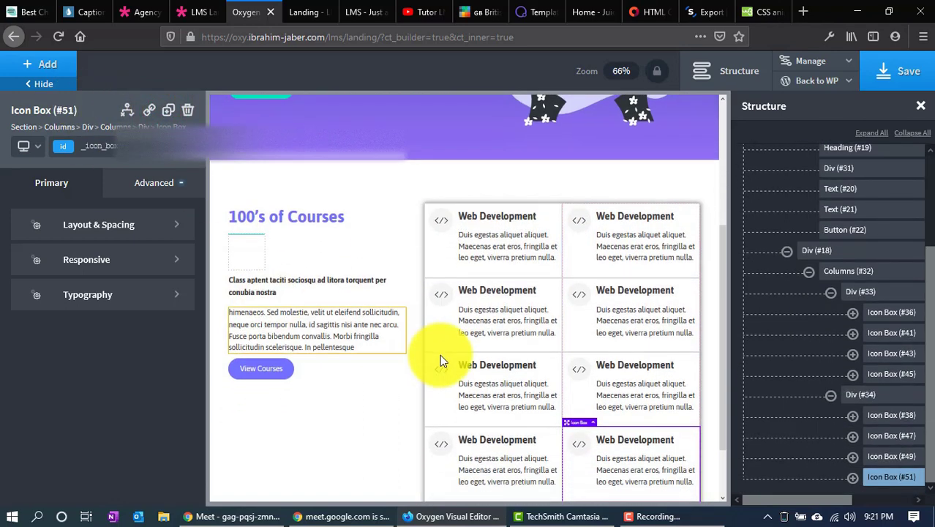
left_click(196, 12)
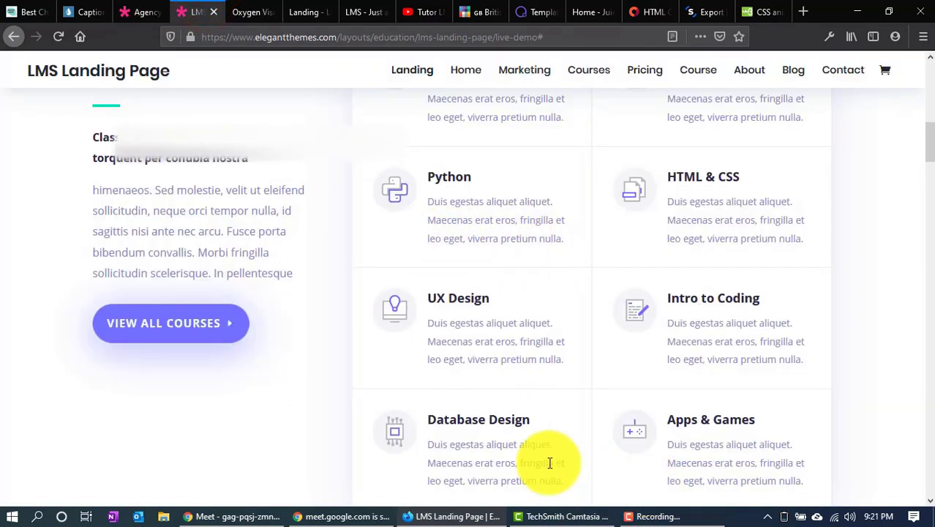
scroll(512, 213, "up", 1)
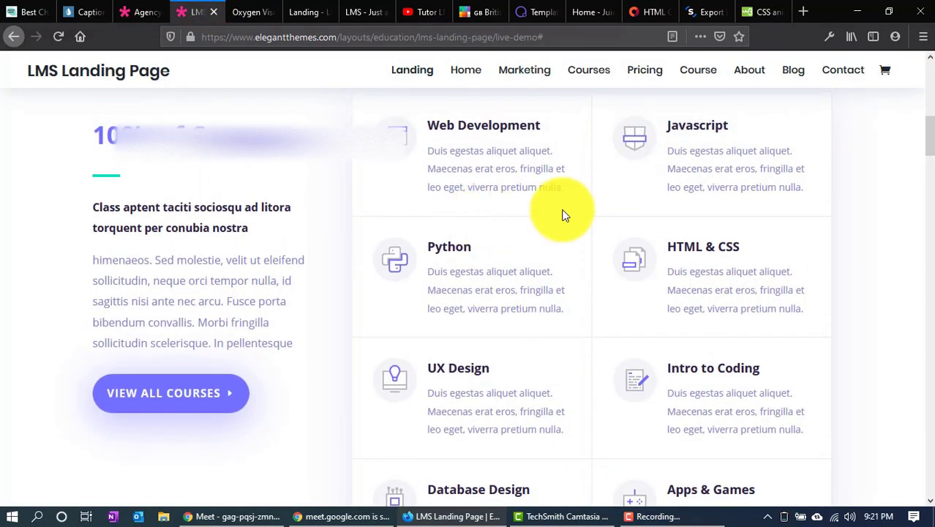
Check the reference grid's course titles and retitle the first-row Icon Box in the second column as "Javascript"
left_click(248, 9)
scroll(526, 341, "down", 1)
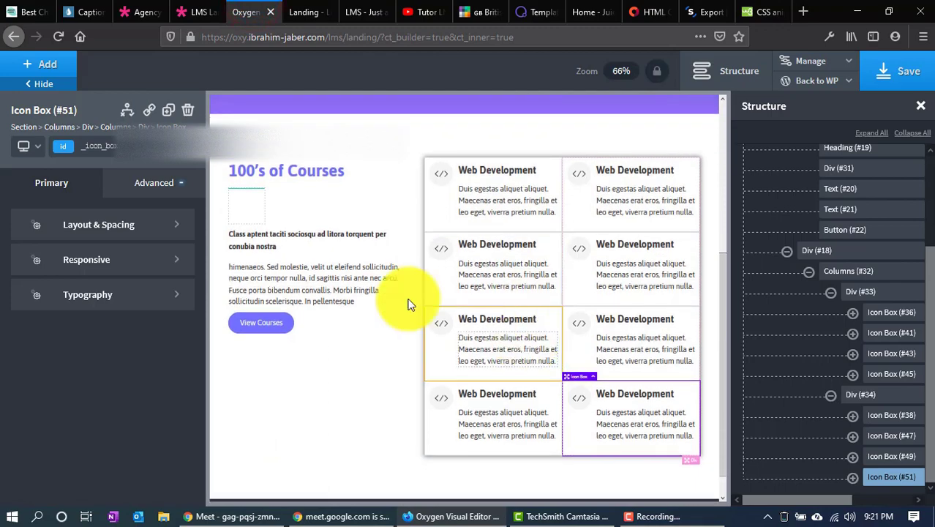
left_click(196, 10)
scroll(566, 326, "up", 1)
scroll(566, 326, "down", 2)
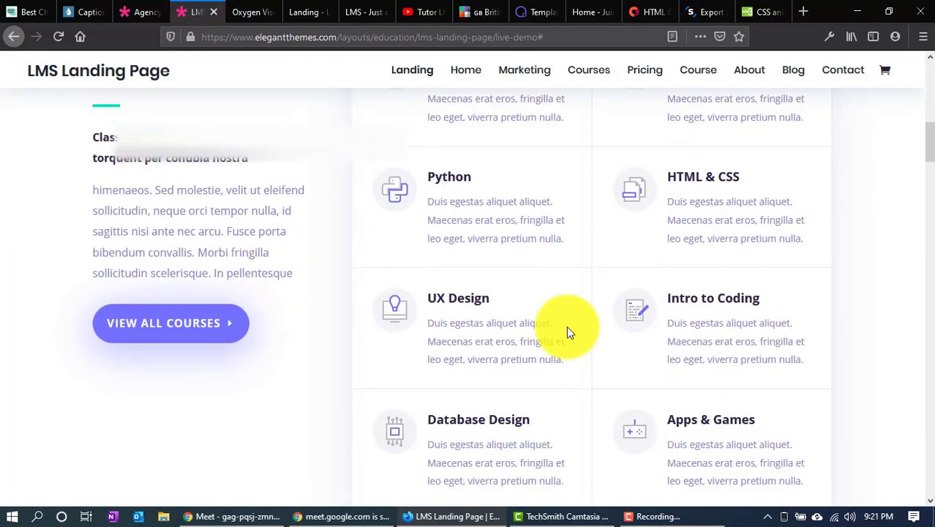
scroll(512, 300, "up", 1)
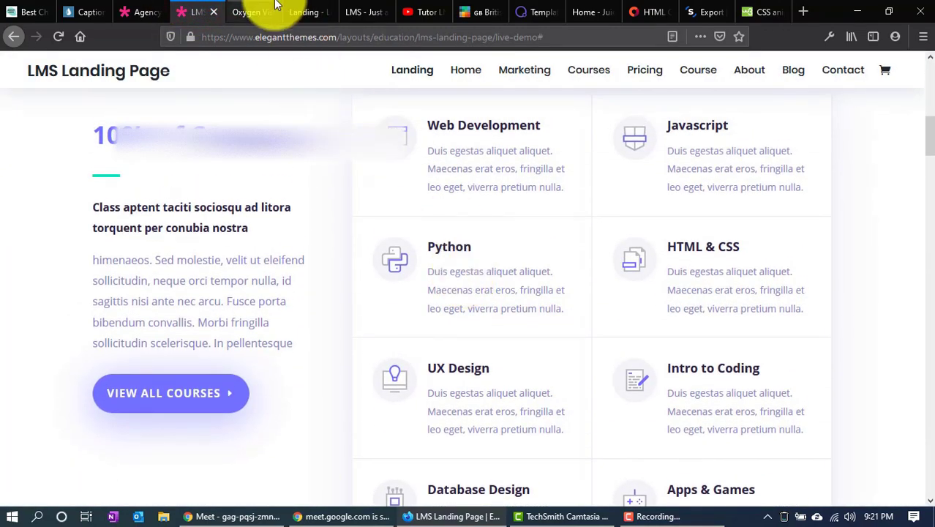
left_click(253, 10)
left_click(622, 160)
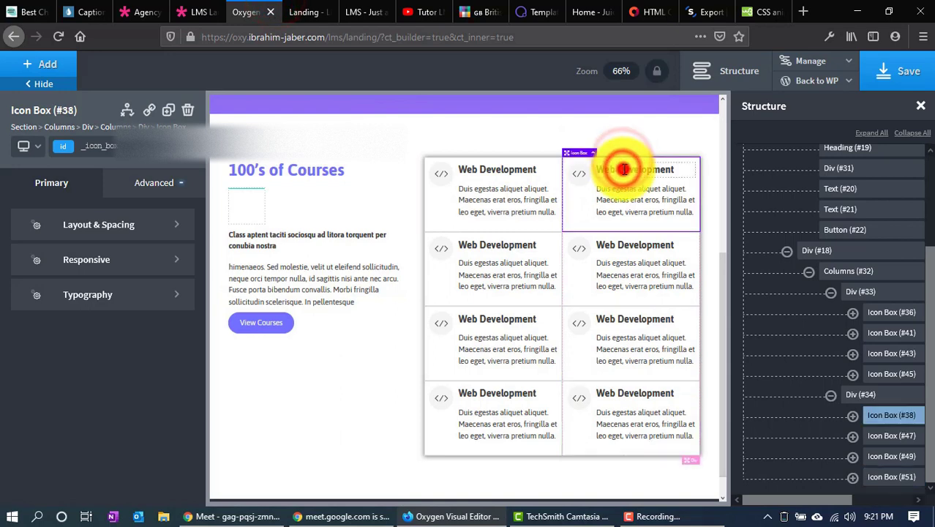
double_click(622, 165)
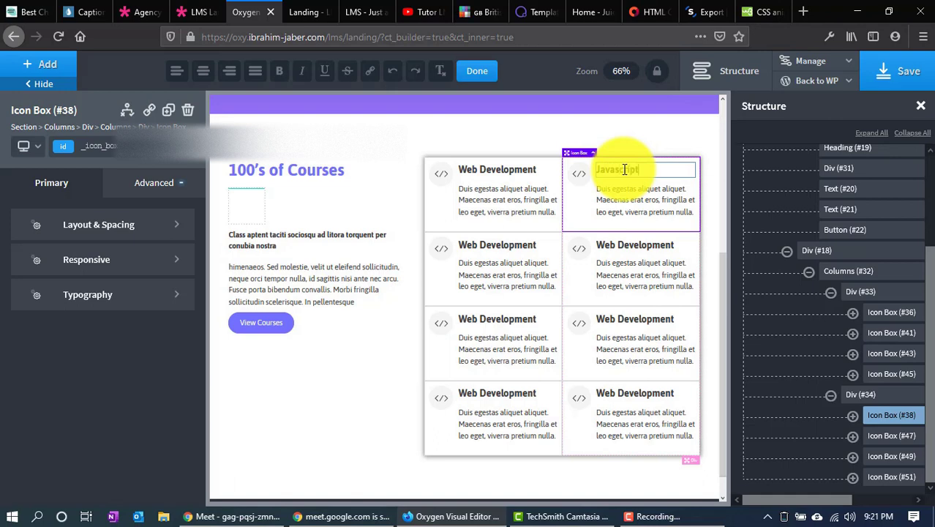
type("Javascript")
Check the reference grid and retitle the second-row Icon Box in the first column as "Python"
left_click(292, 15)
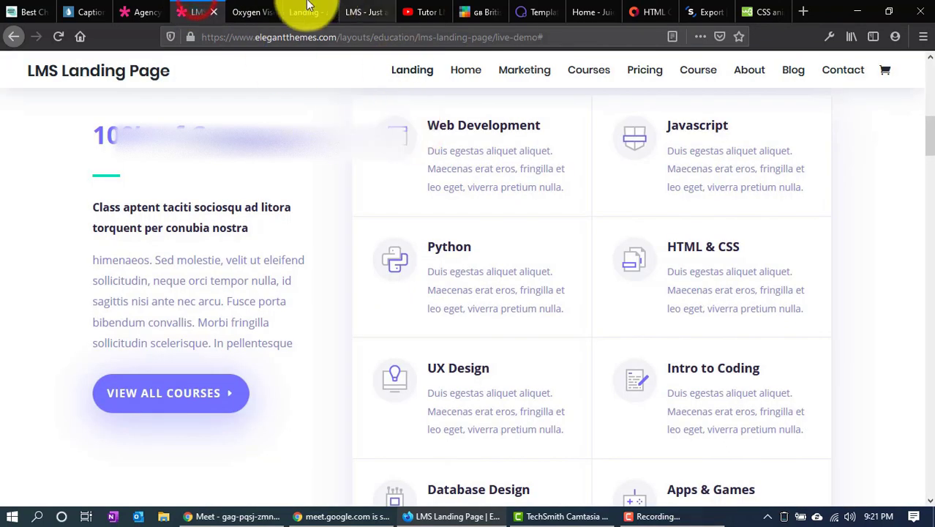
left_click(267, 9)
left_click(497, 253)
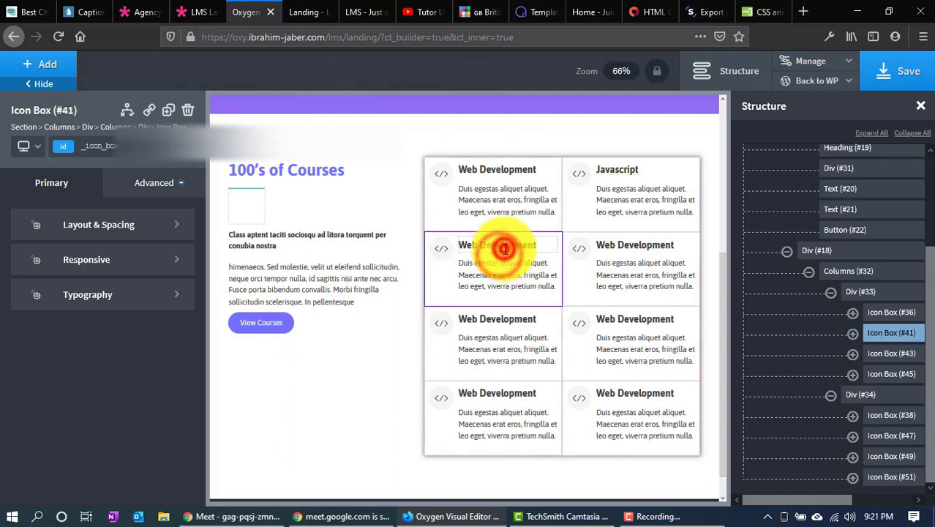
double_click(504, 249)
triple_click(504, 249)
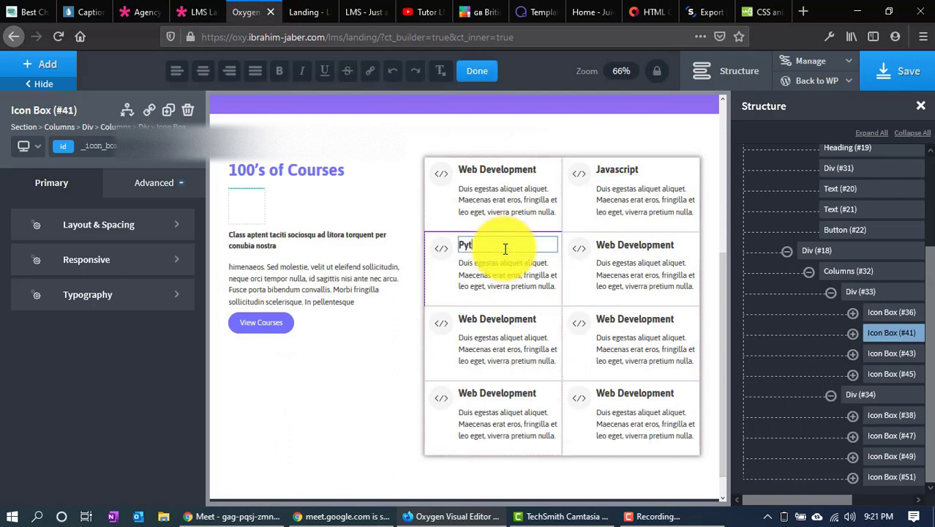
Open the Python box's icon settings and search the Linearicons set for "py", clearing the search when done
left_click(445, 249)
scroll(79, 399, "down", 3)
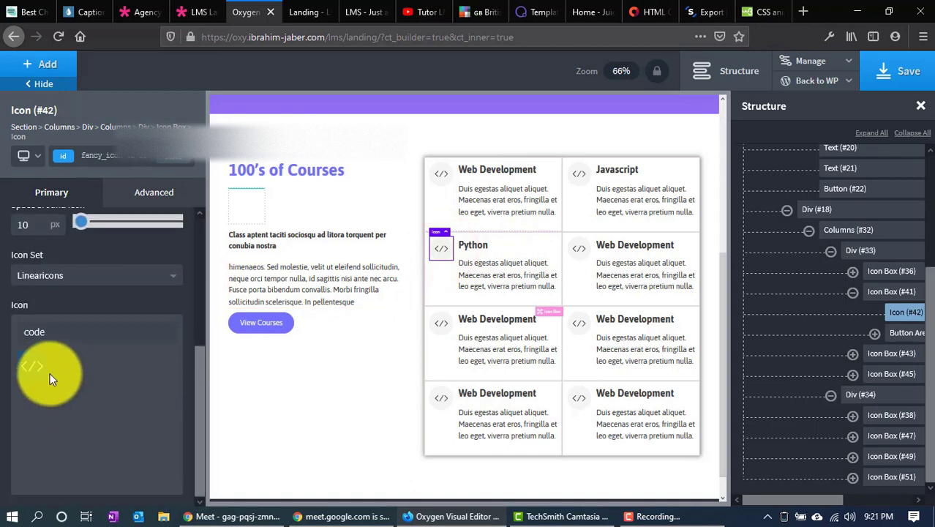
left_click(53, 334)
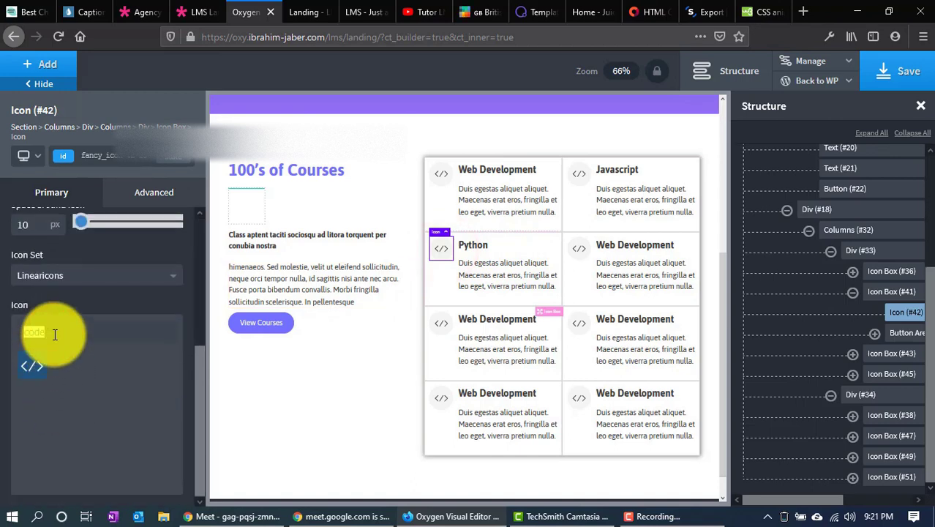
type("py")
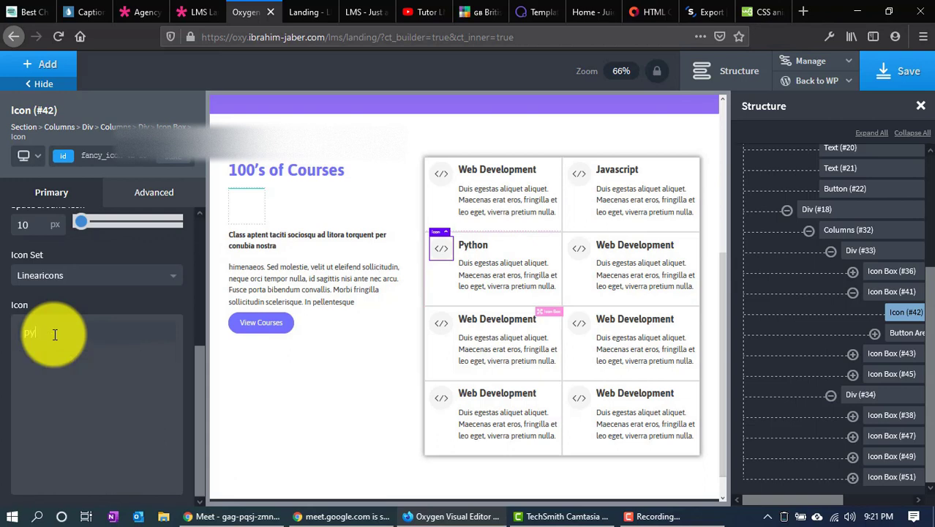
key("BackSpace")
key("BackSpace")
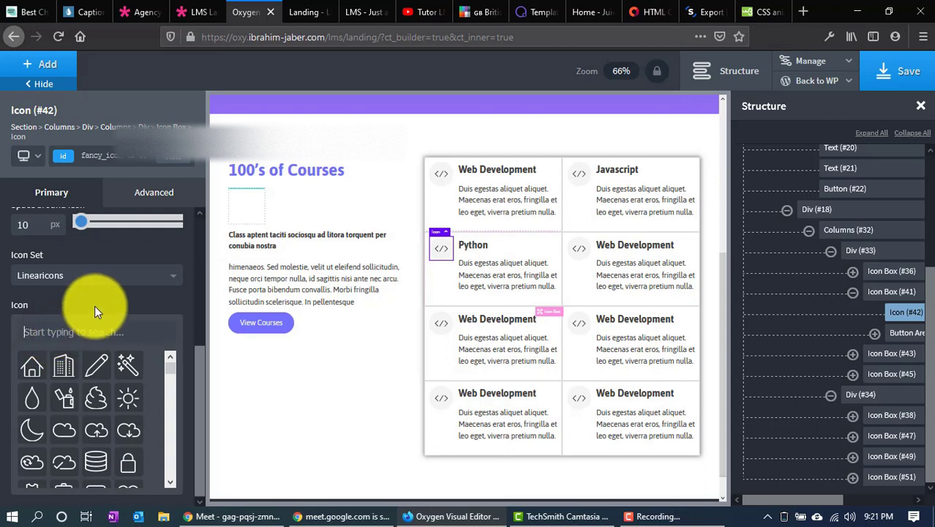
Switch the Python box's icon set to Font Awesome and search it for a Python icon, clearing the search when done
left_click(108, 283)
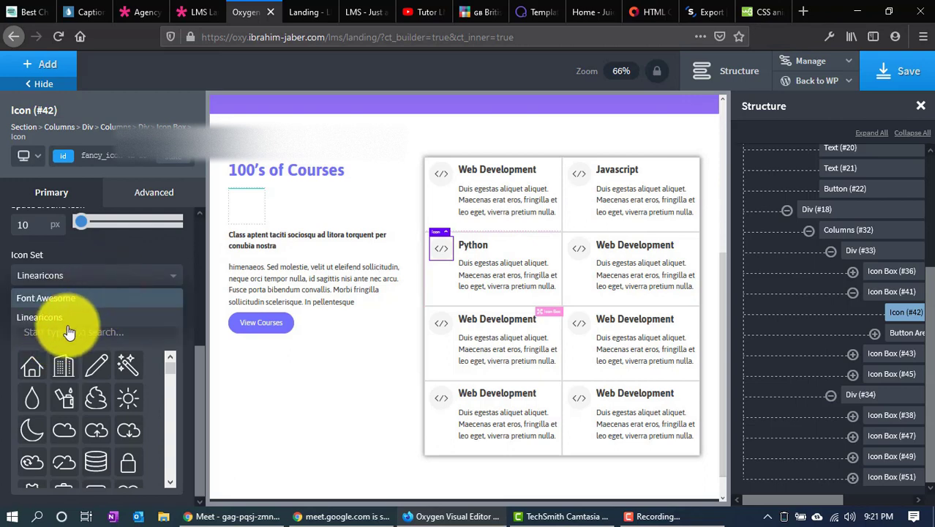
left_click(58, 298)
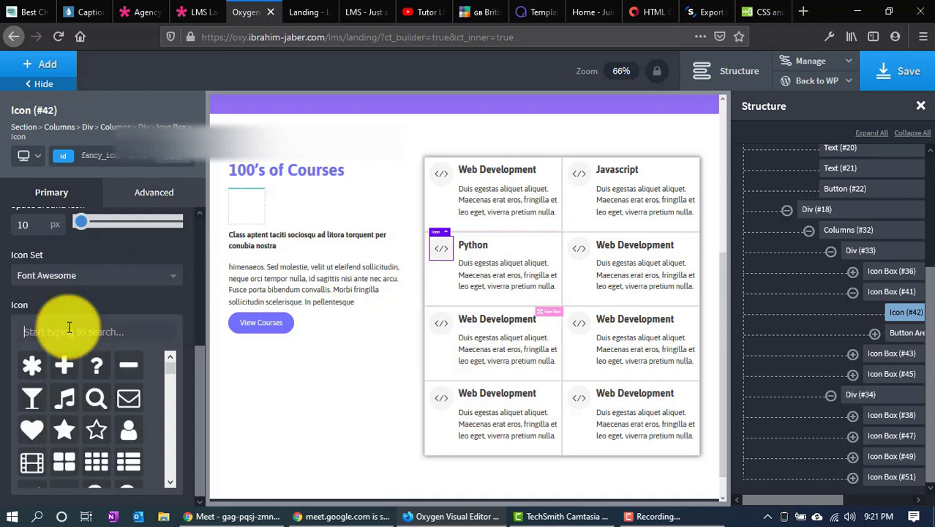
type("py")
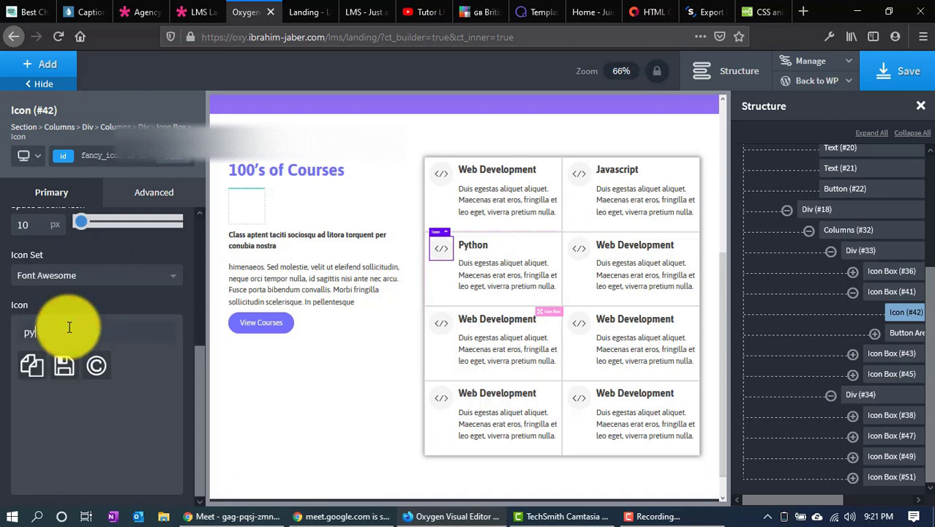
type("th")
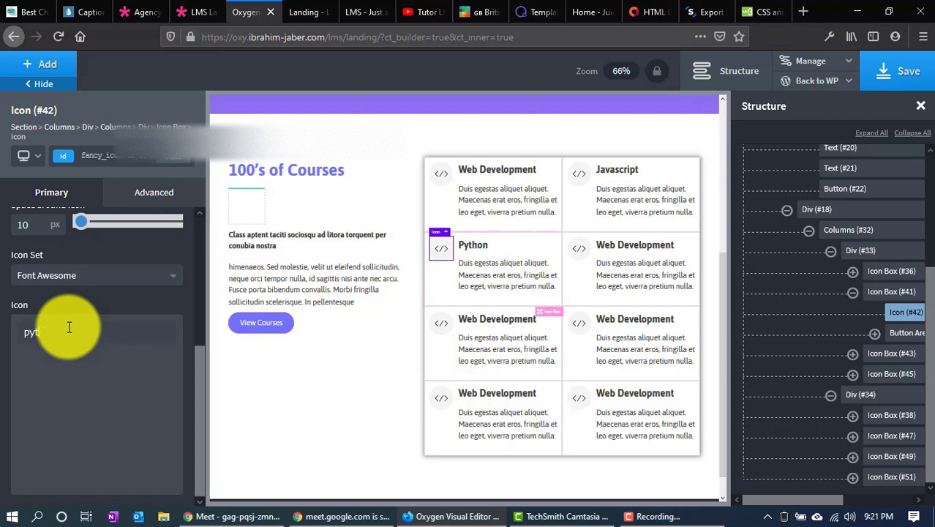
key("BackSpace")
key("BackSpace")
key("BackSpace")
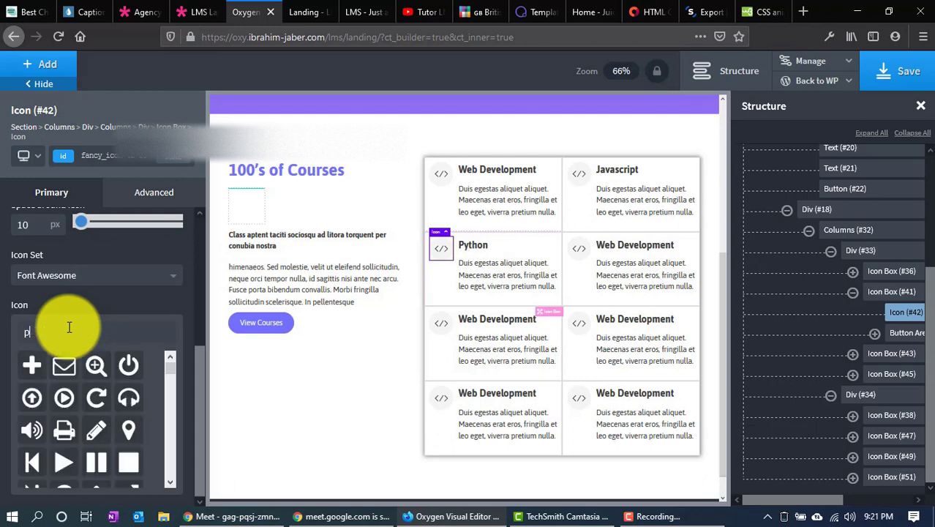
key("BackSpace")
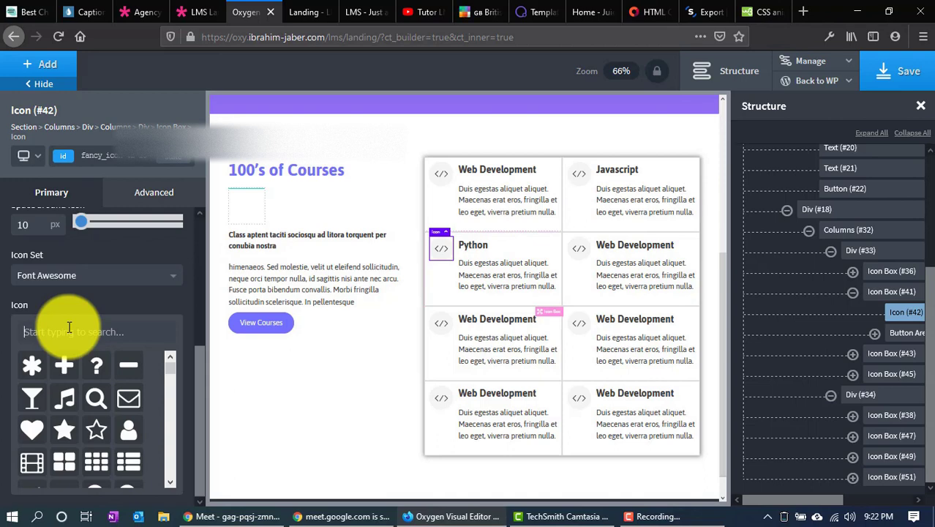
Review the reference page's course icons, search the web for "ico moon" in a new tab and open the IcoMoon site
left_click(199, 12)
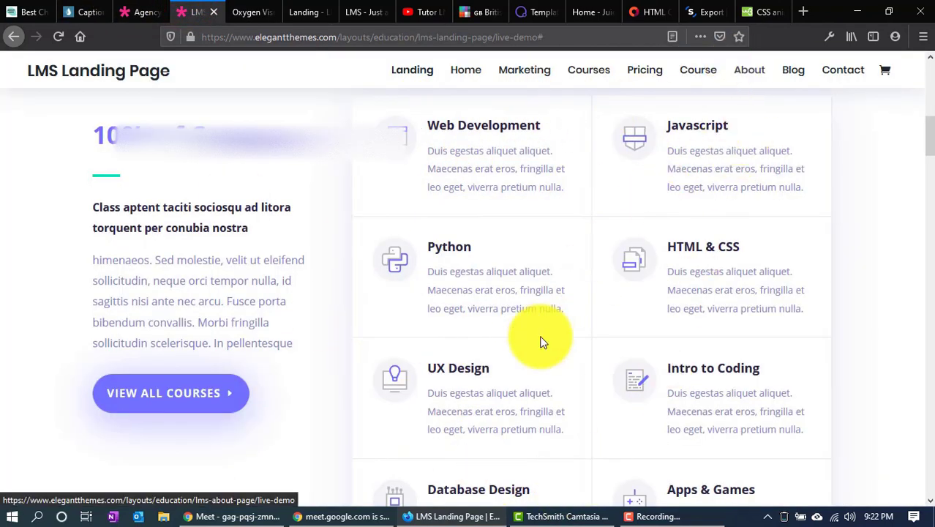
scroll(537, 338, "down", 2)
scroll(644, 198, "up", 1)
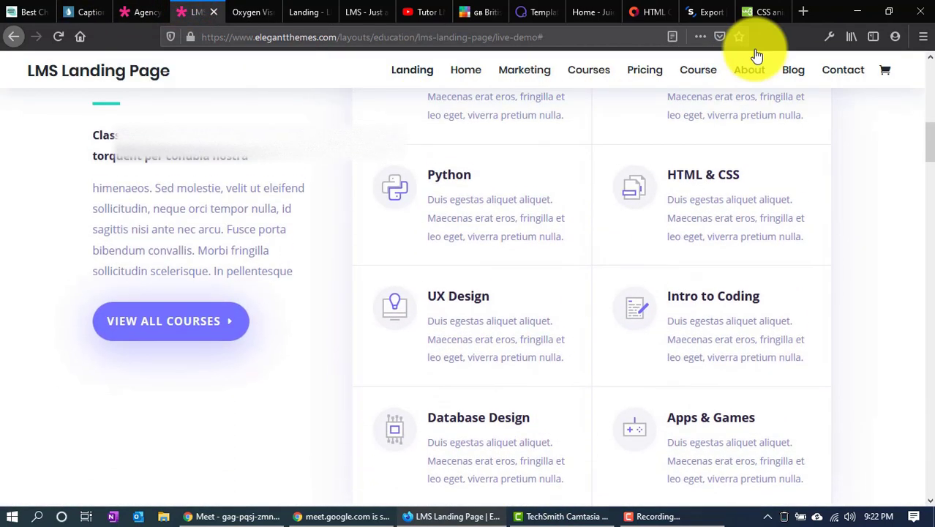
left_click(809, 10)
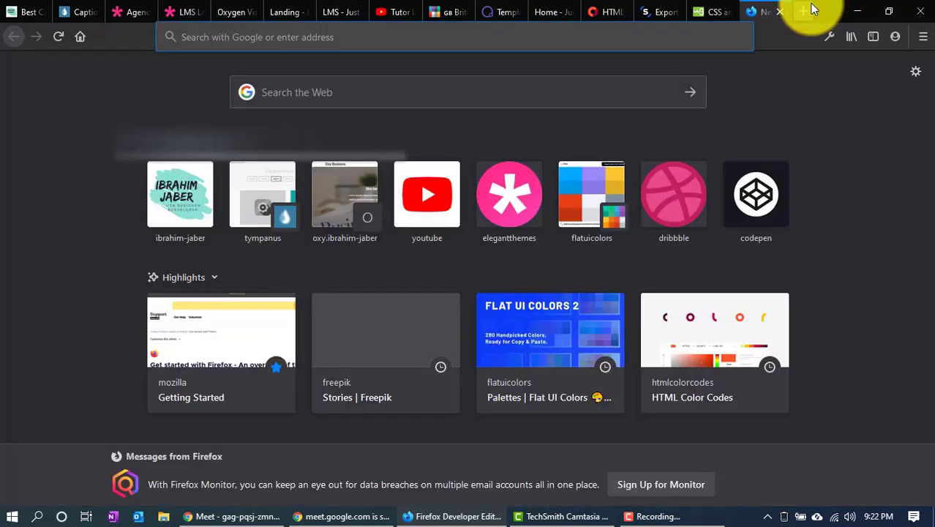
type("ico moon")
key("Return")
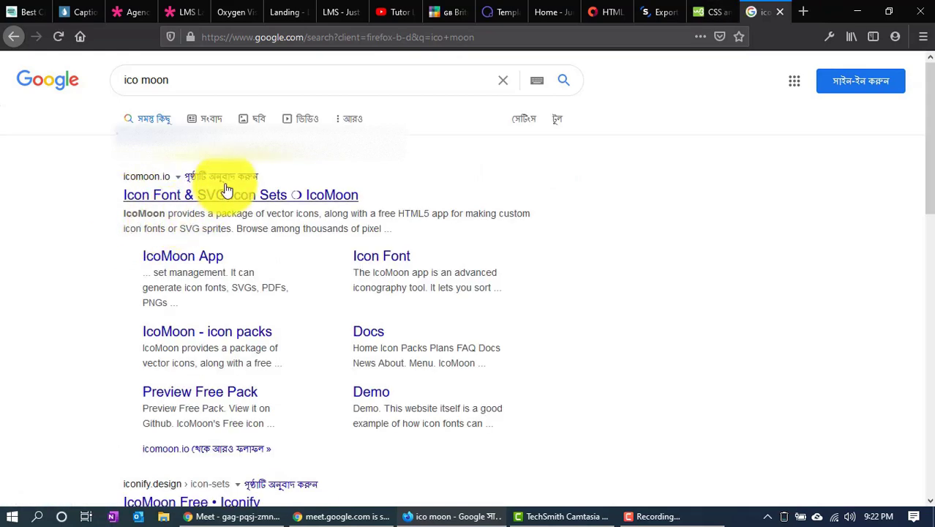
left_click(228, 194)
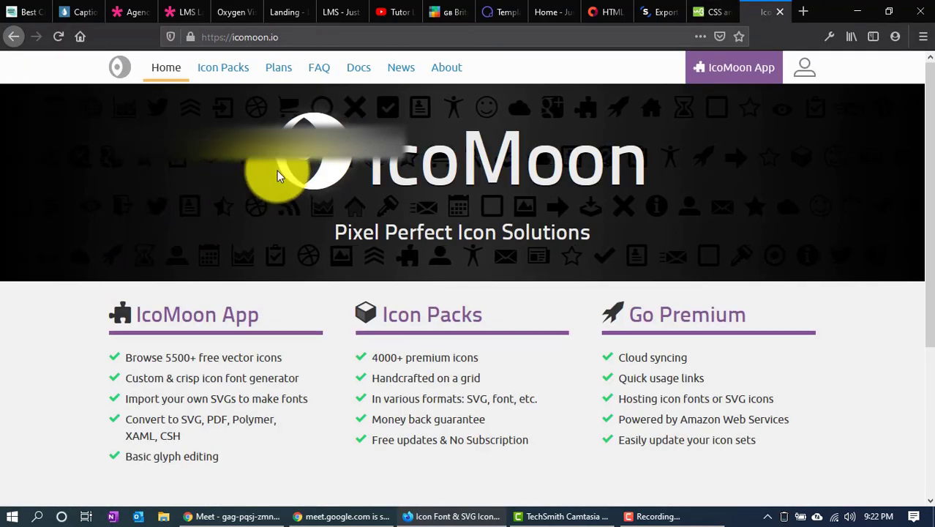
Browse the Lindua, Linearicons and IcoMoon icon packs on the IcoMoon site and close its tab
scroll(183, 256, "down", 3)
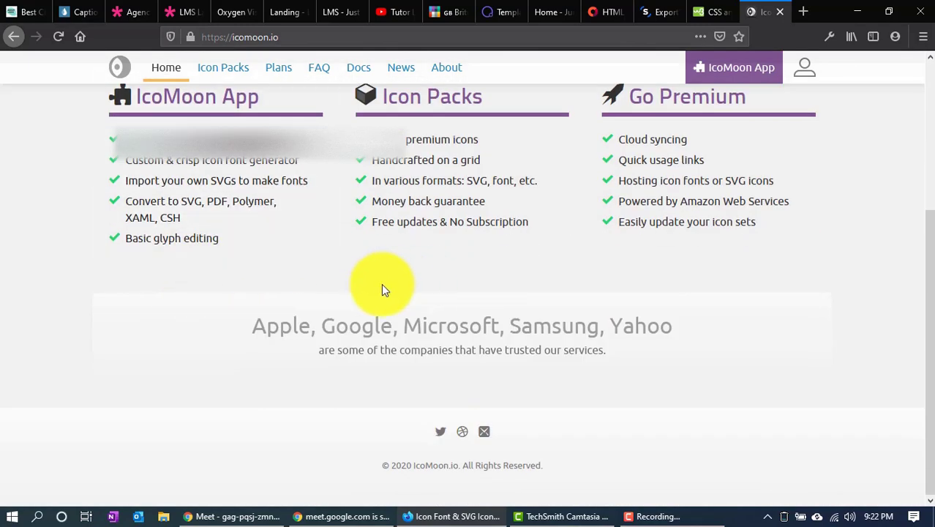
scroll(381, 283, "up", 5)
left_click(217, 69)
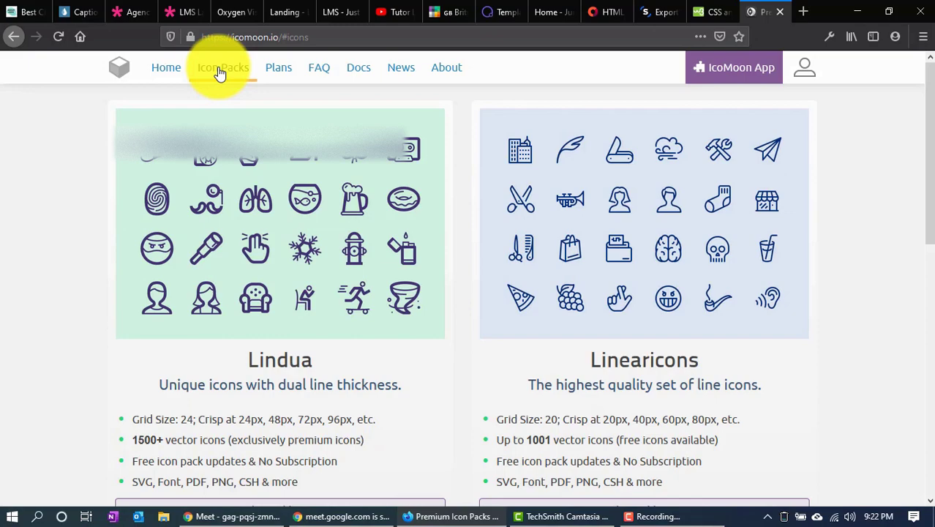
scroll(281, 147, "down", 3)
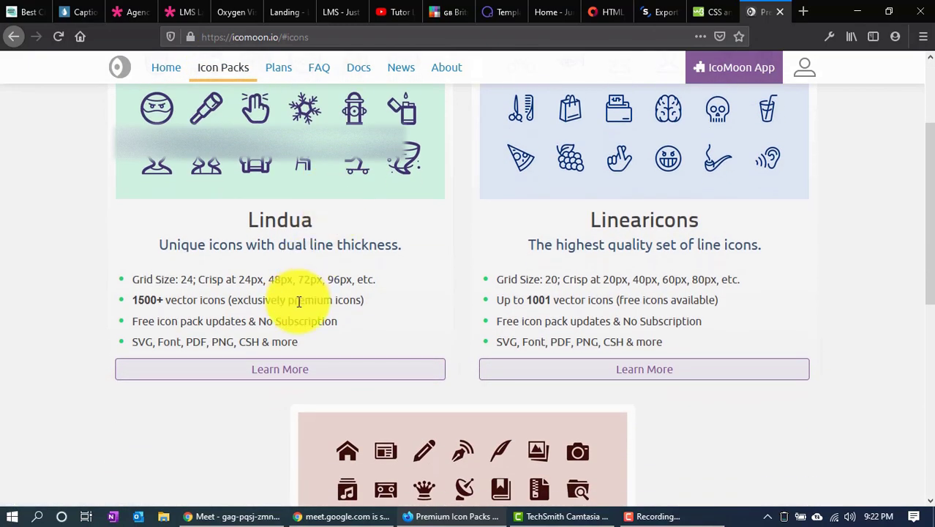
scroll(298, 297, "down", 8)
scroll(303, 308, "up", 4)
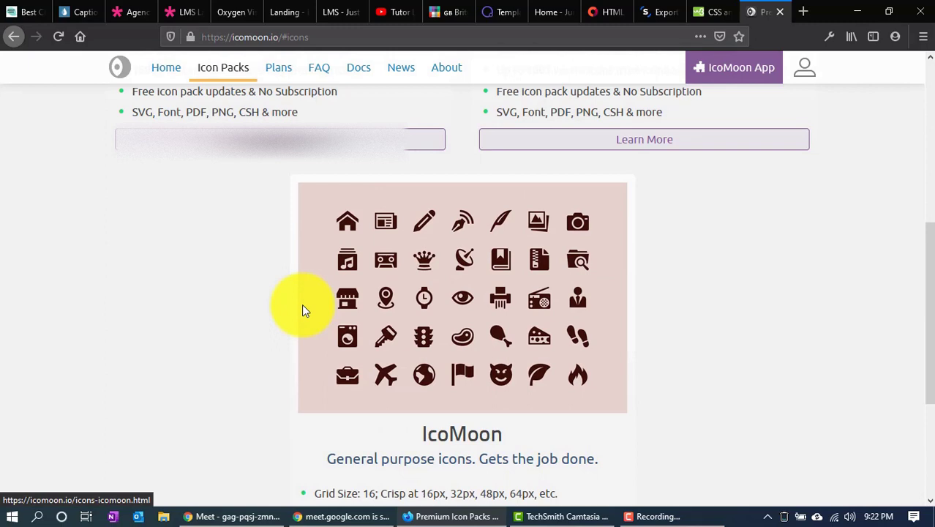
scroll(303, 309, "up", 4)
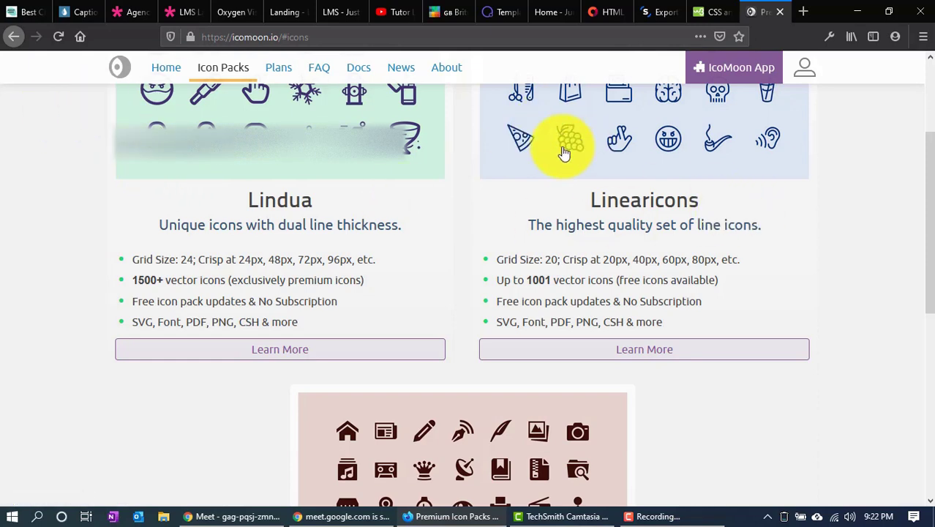
left_click(518, 40)
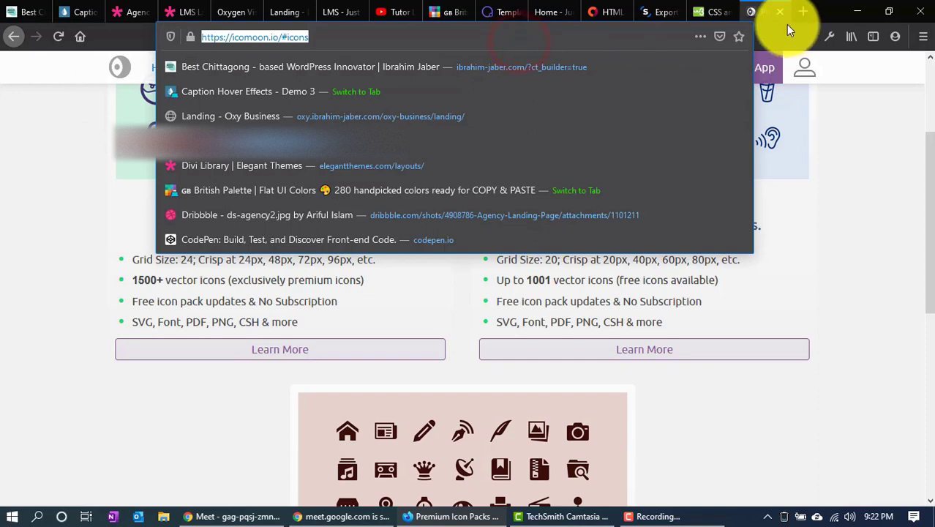
left_click(787, 11)
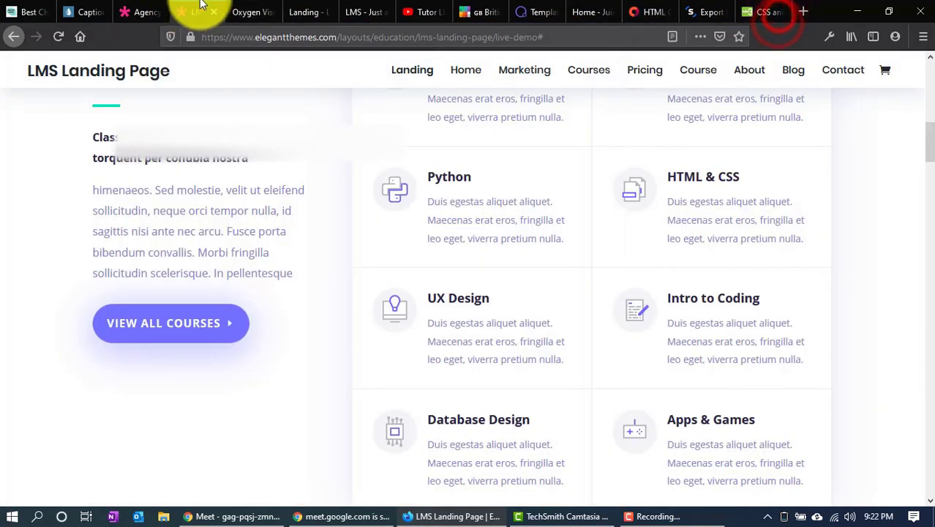
Return to the Oxygen editor and set the Python box's icon to the Font Awesome magnifier with a plus sign
left_click(260, 9)
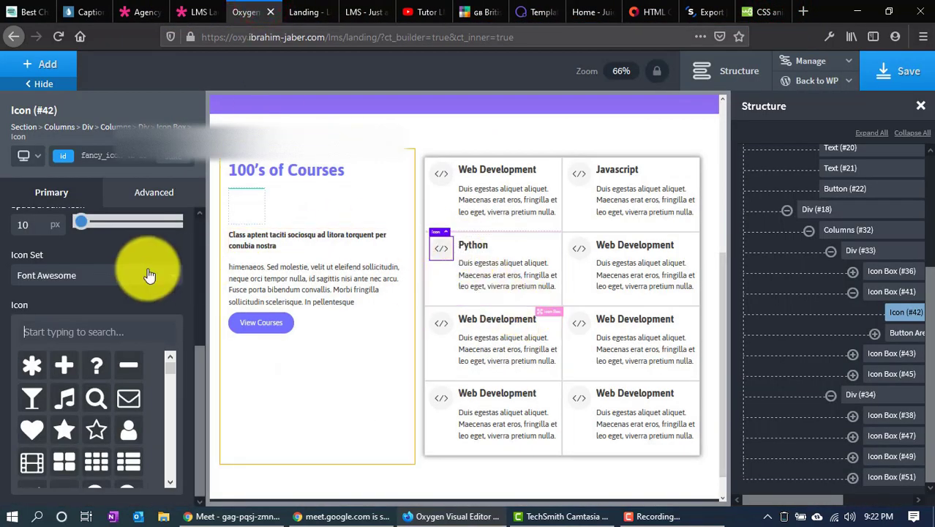
left_click(93, 397)
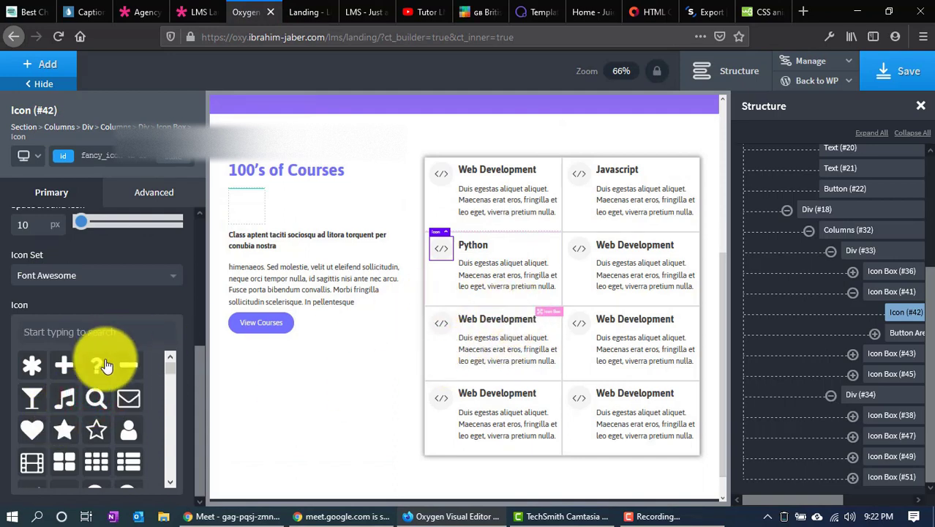
left_click(96, 397)
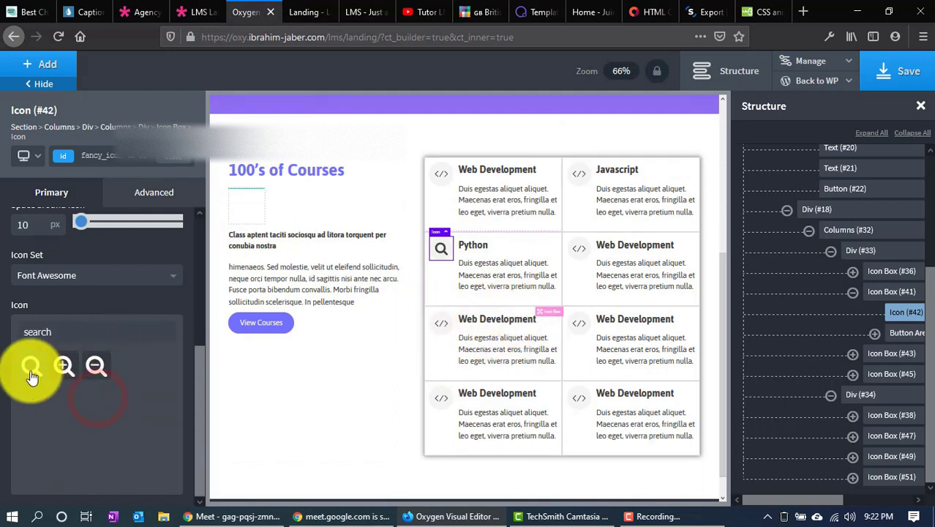
left_click(63, 365)
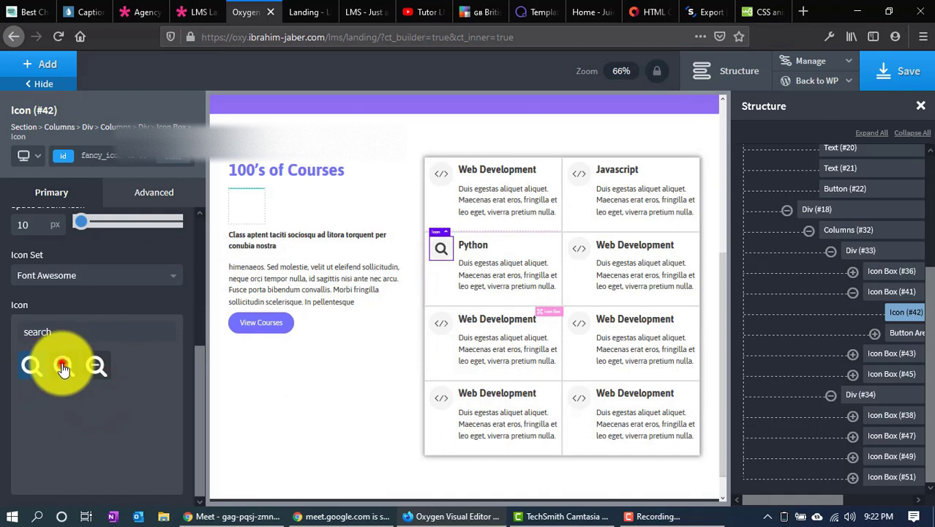
Set the icon of the box beside Python to the Linearicons magic-wand
left_click(580, 256)
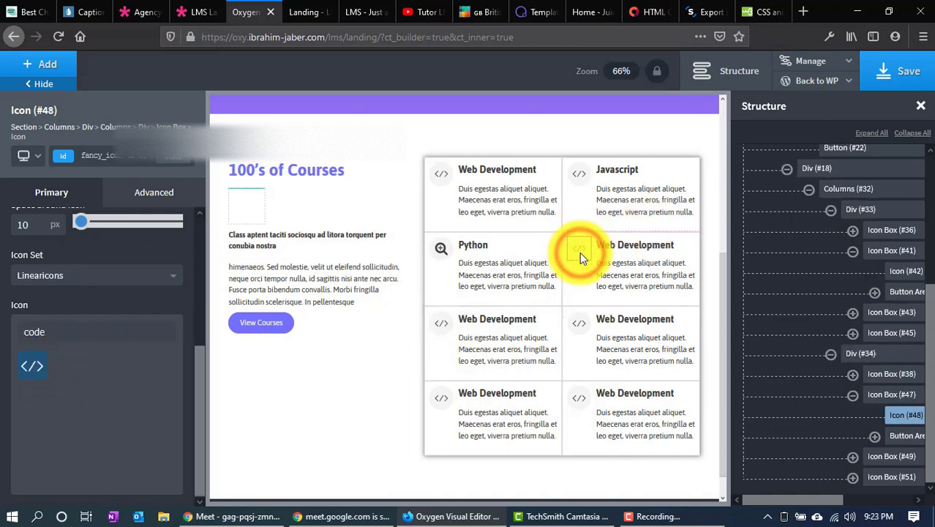
left_click(85, 321)
double_click(87, 322)
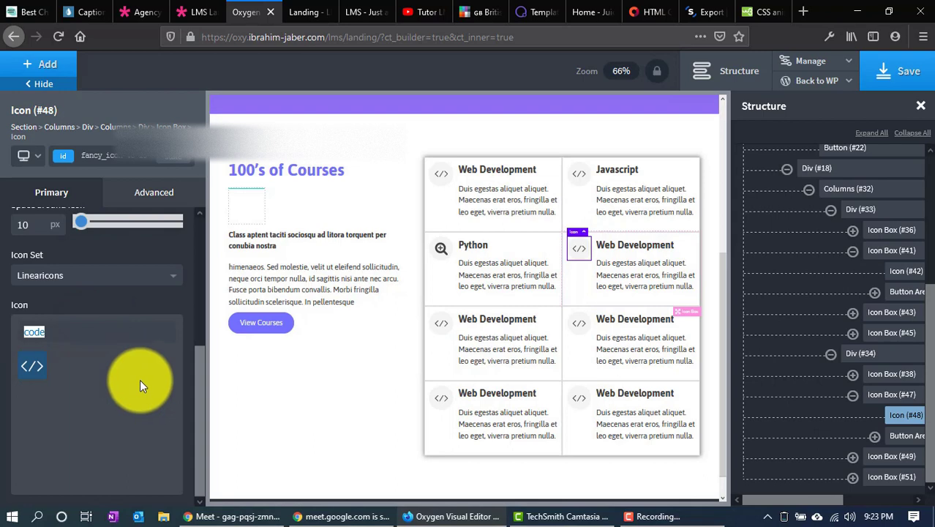
key("BackSpace")
left_click(128, 360)
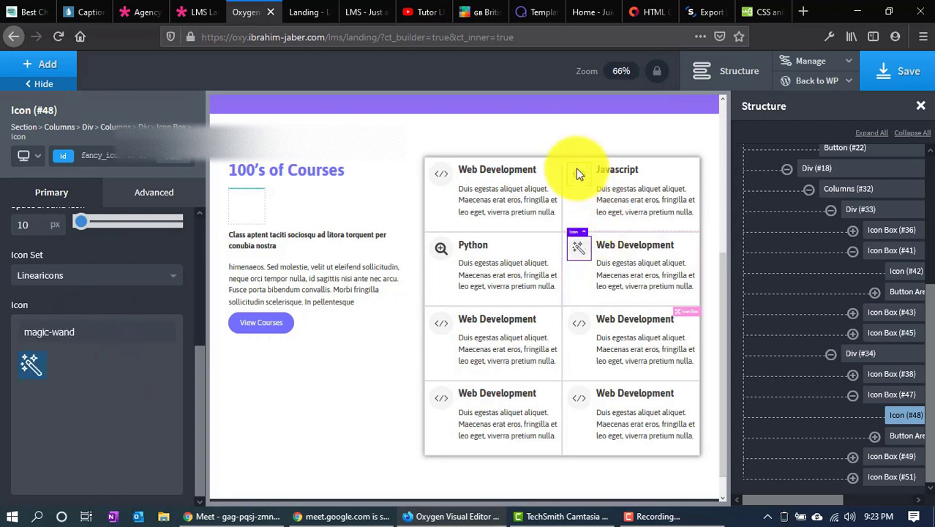
Check the lower course boxes and their icons on the reference page, and return to the Oxygen editor
left_click(183, 9)
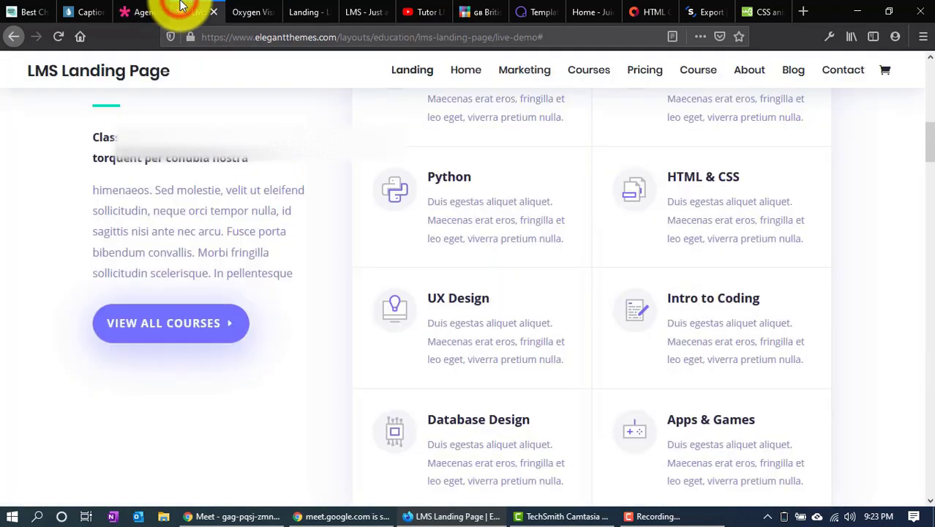
scroll(408, 326, "down", 5)
scroll(406, 330, "up", 3)
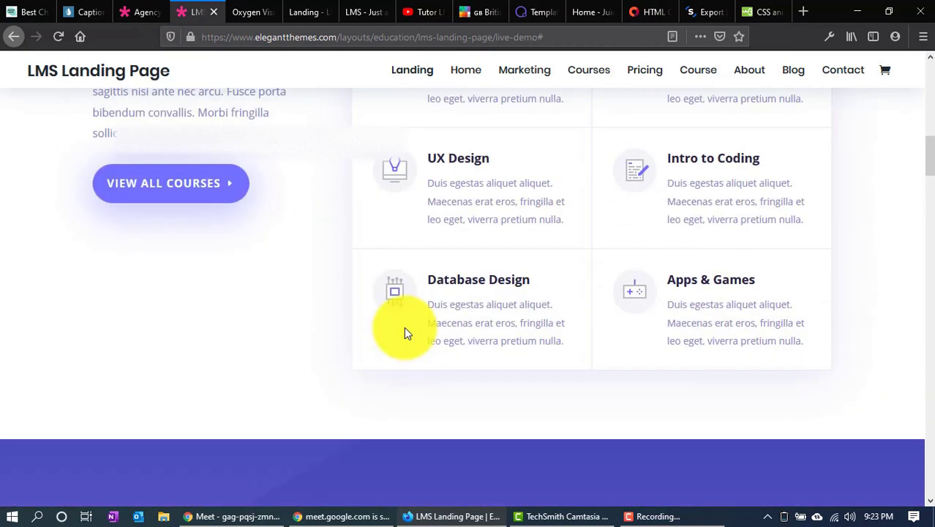
left_click(249, 12)
scroll(401, 454, "down", 2)
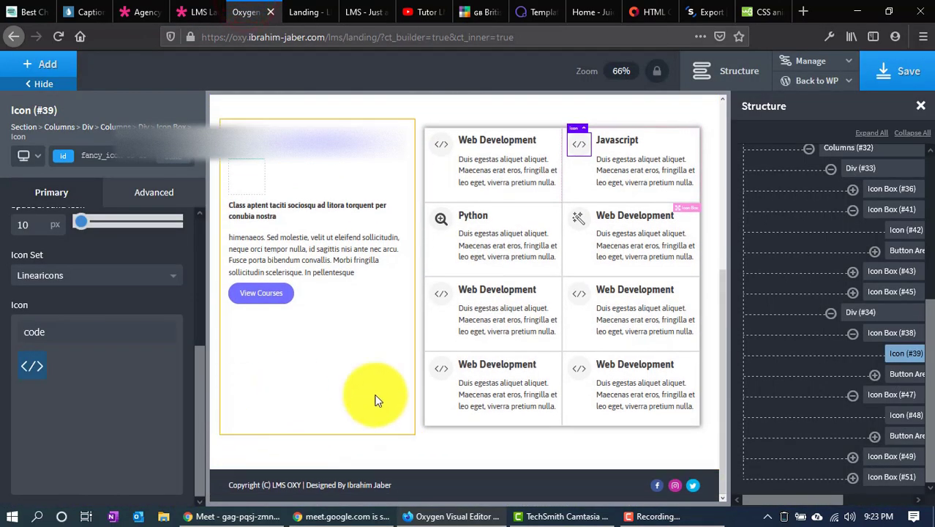
Save the Oxygen page and reload the live landing page in its own browser tab
left_click(887, 71)
left_click(304, 12)
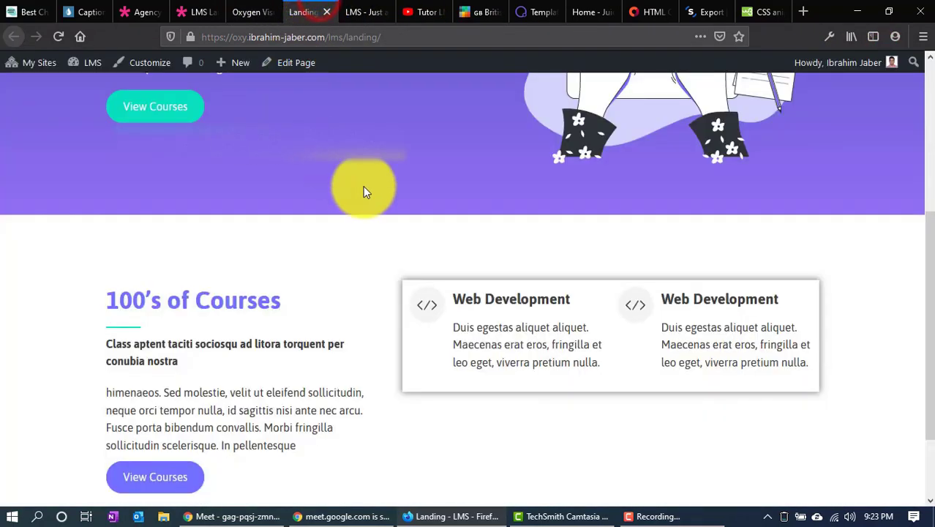
key("F5")
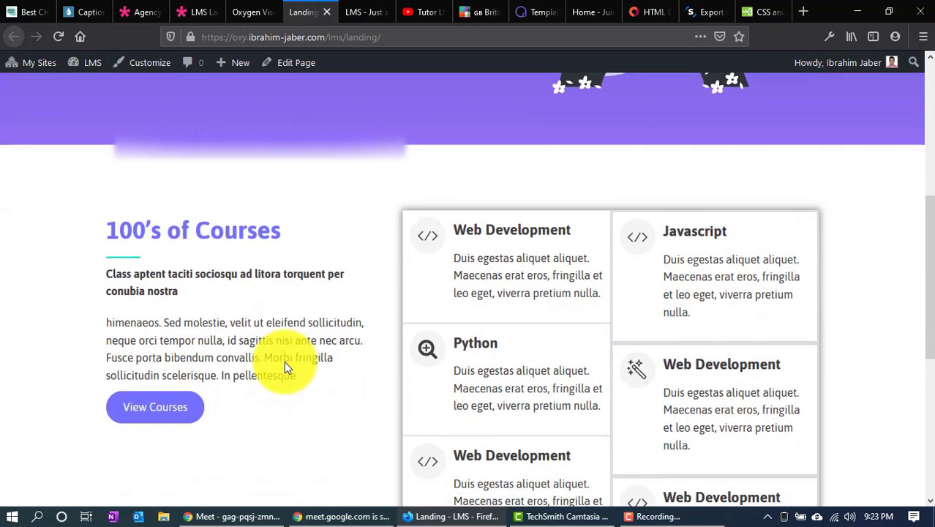
Compare the heights of the two course box columns at the end of the live page's grid
scroll(284, 361, "down", 3)
left_click(516, 285)
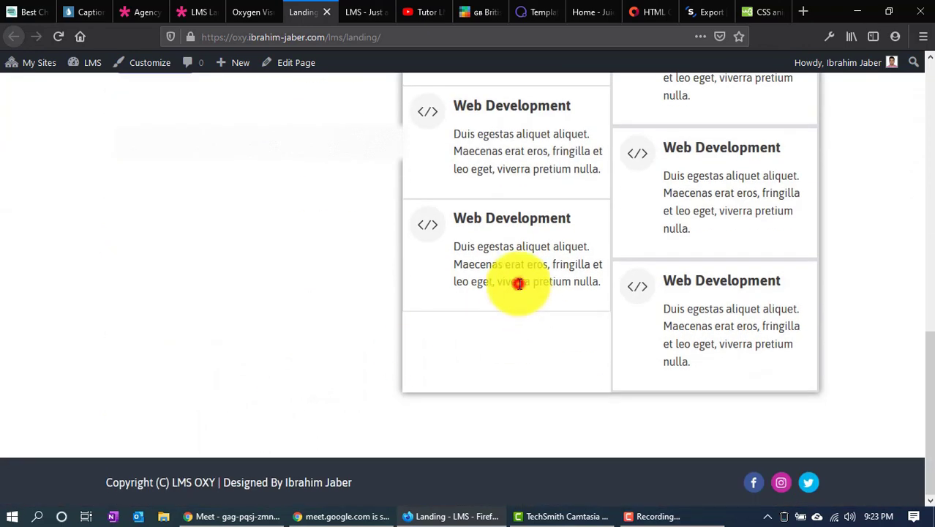
left_click(754, 327)
left_click(491, 299)
left_click(463, 292)
left_click(764, 318)
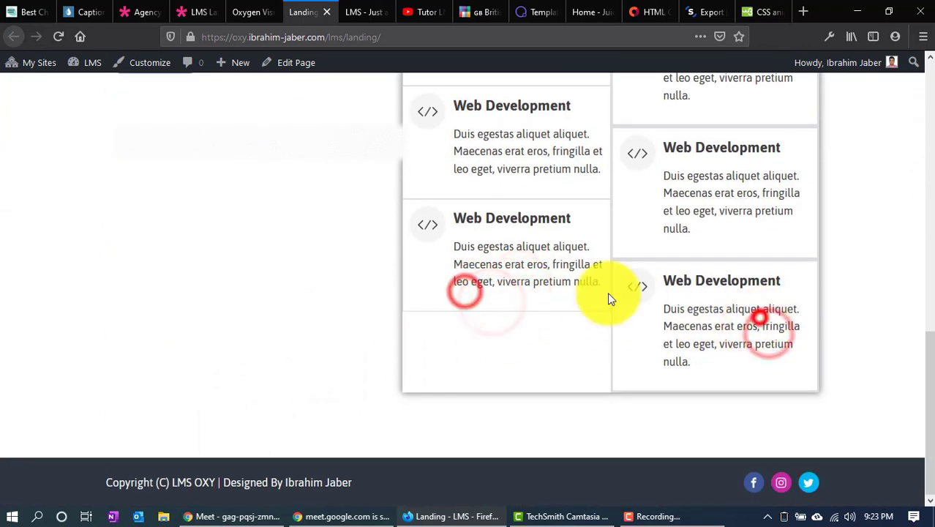
left_click(486, 275)
scroll(748, 303, "up", 2)
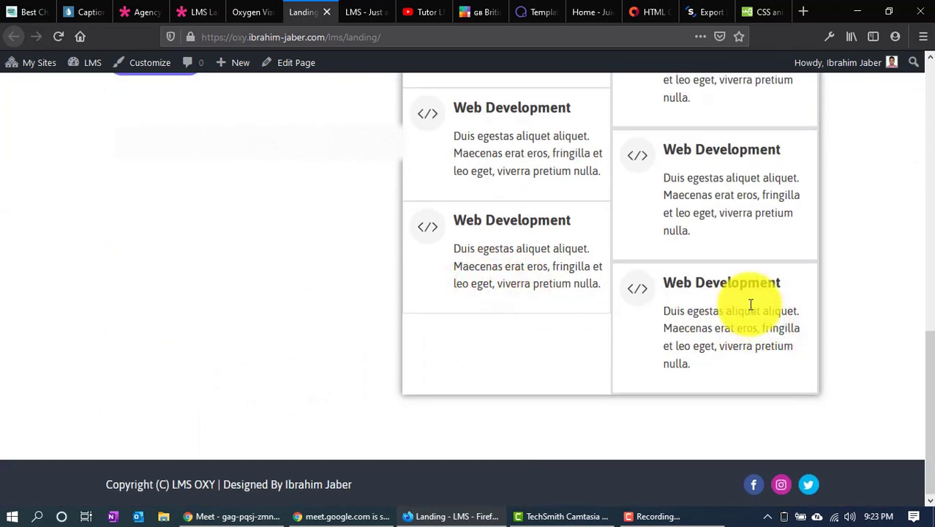
Return to the Oxygen editor and examine the layout and width settings of the div holding the Web Development and Python boxes
left_click(268, 6)
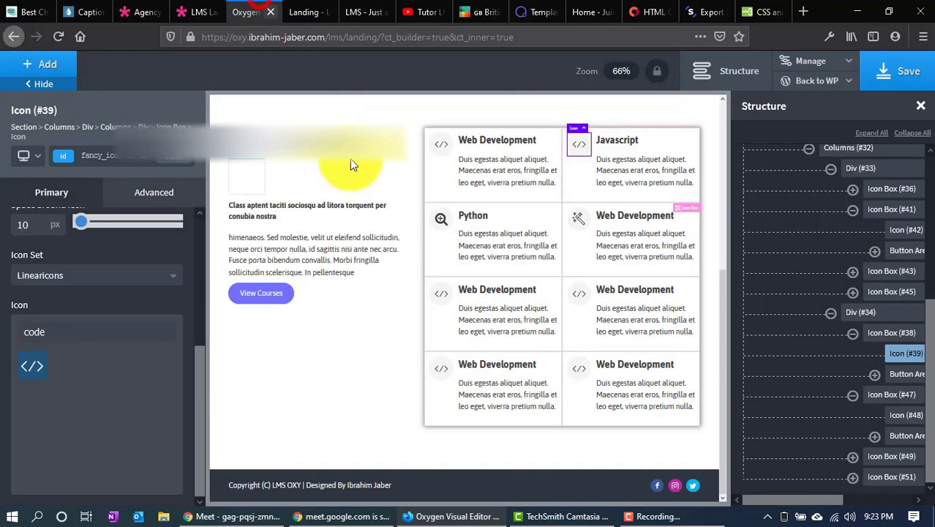
left_click(438, 175)
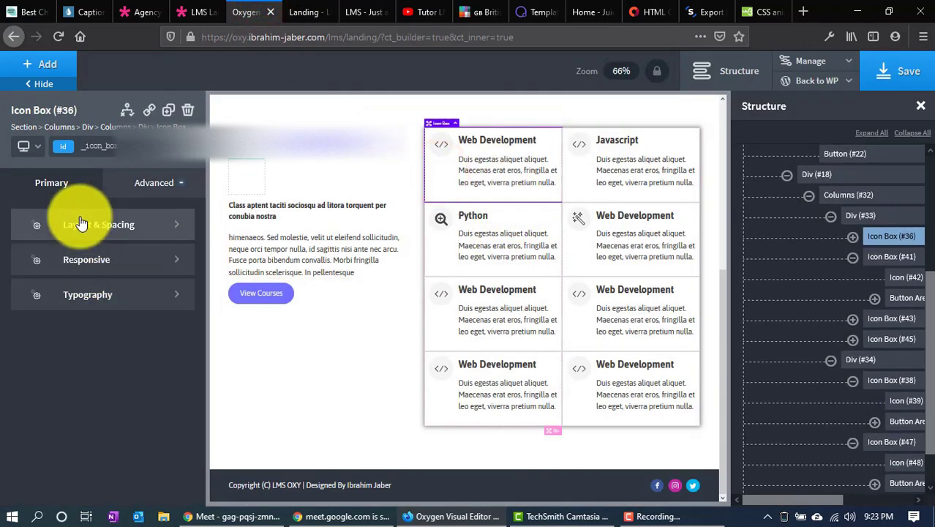
left_click(144, 124)
scroll(79, 394, "down", 3)
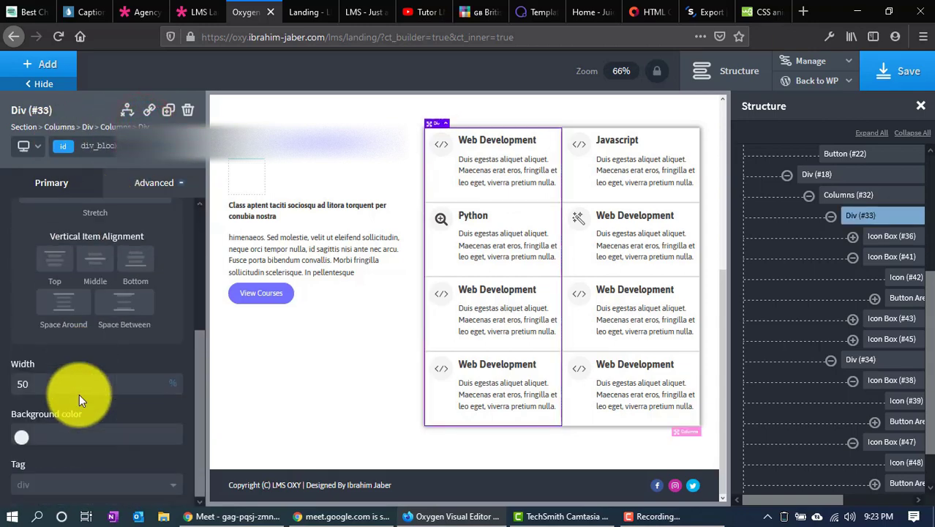
Return to the live landing page and inspect the first Web Development icon box's border styles in the developer tools
left_click(304, 12)
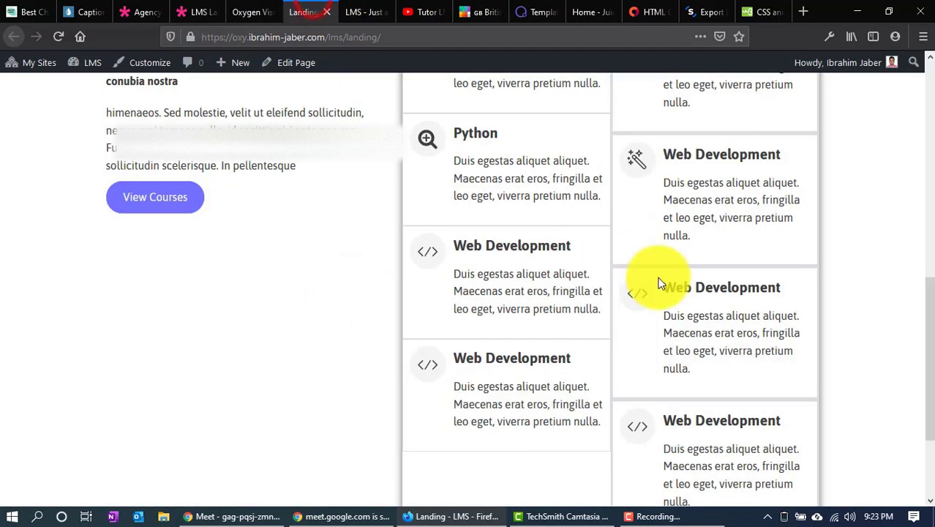
scroll(615, 289, "up", 1)
scroll(615, 289, "up", 3)
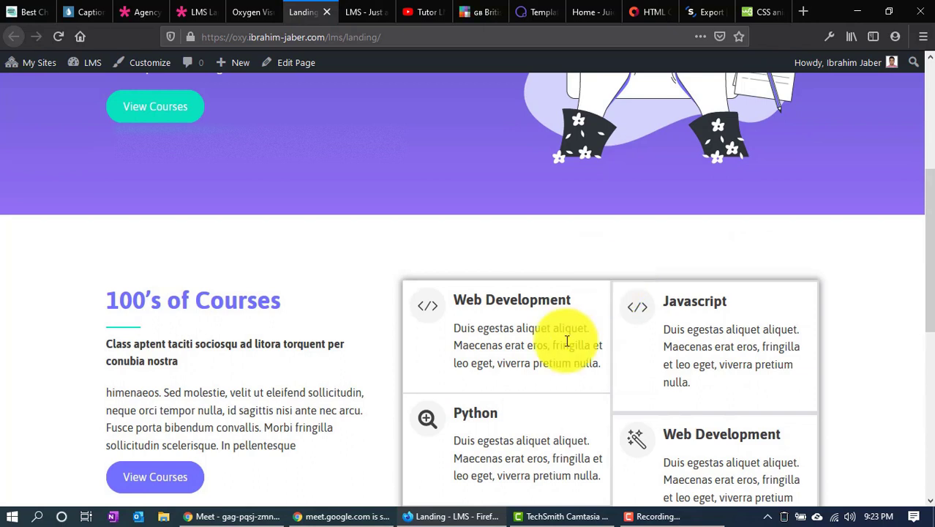
right_click(591, 307)
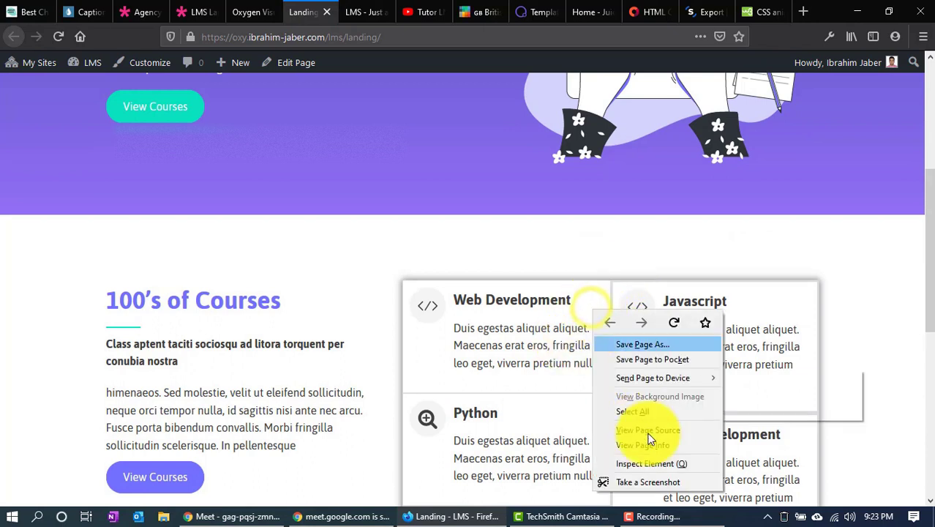
left_click(664, 466)
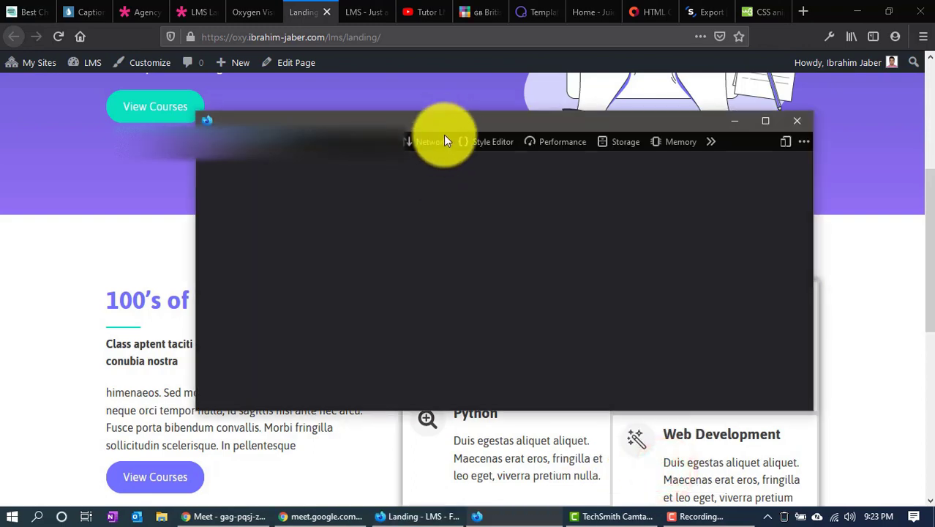
left_click_drag(446, 130, 203, 36)
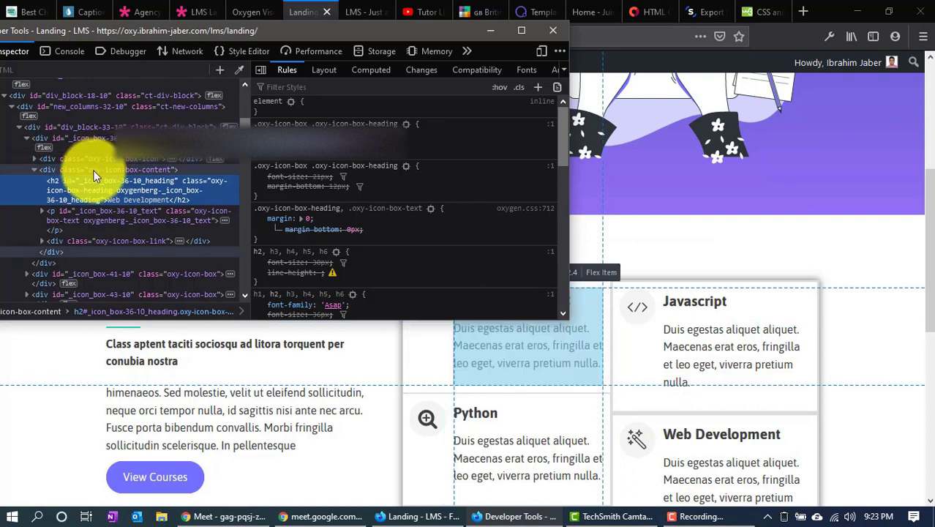
left_click(46, 169)
left_click(34, 169)
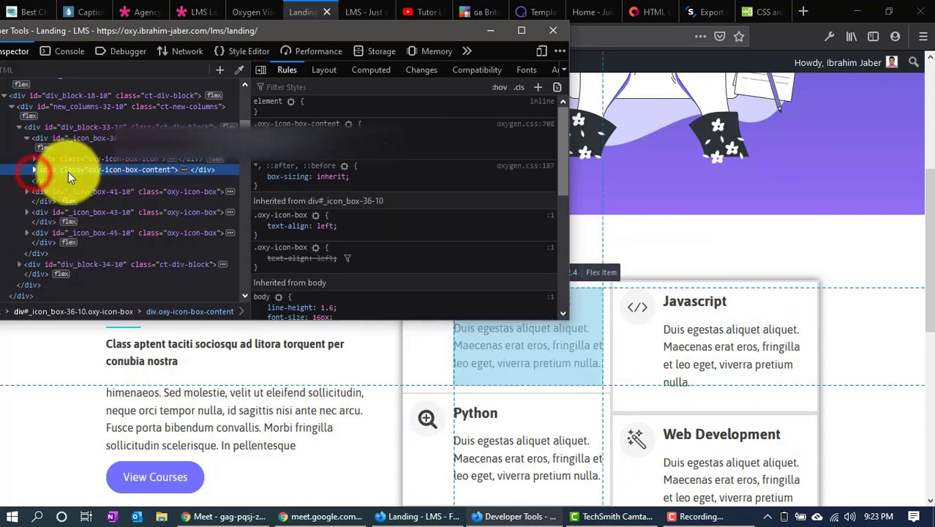
left_click(29, 144)
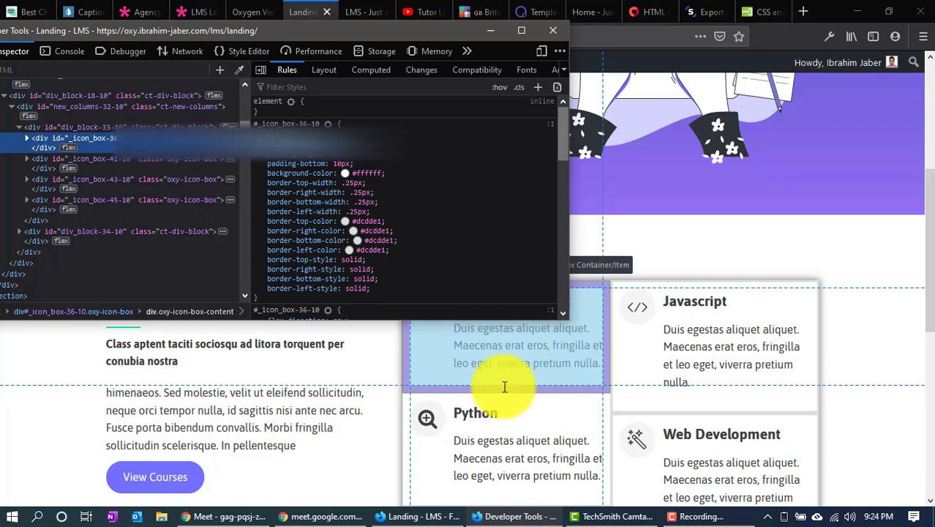
Inspect the Javascript icon box's style rules for comparison and close the developer tools
right_click(636, 359)
left_click(688, 328)
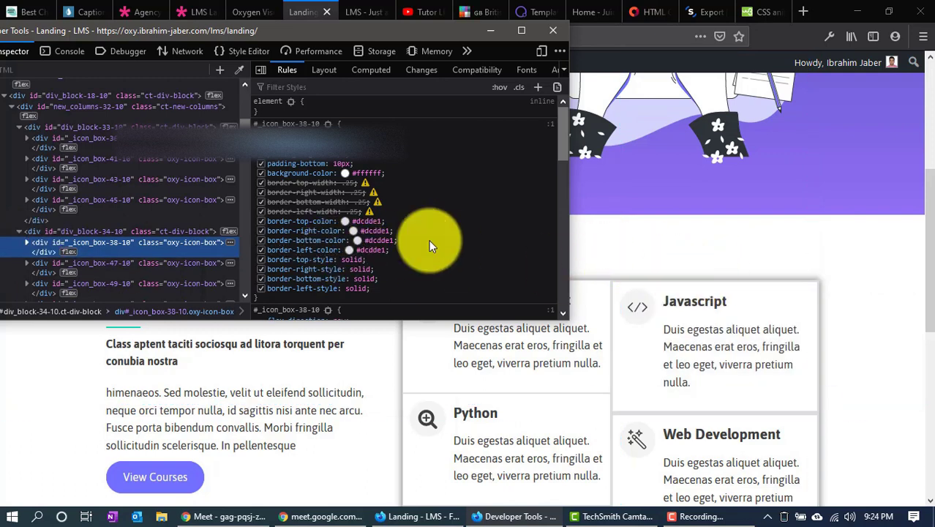
scroll(429, 242, "down", 5)
scroll(428, 245, "down", 2)
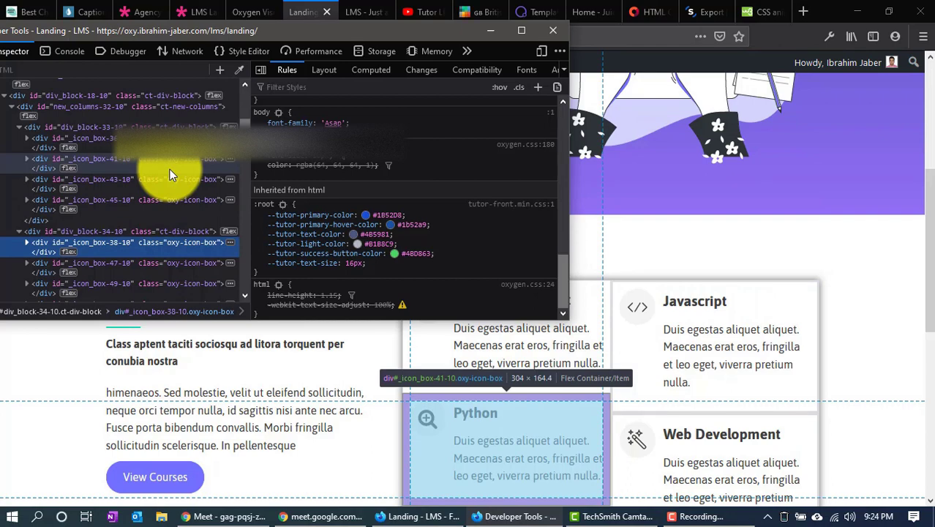
left_click(553, 31)
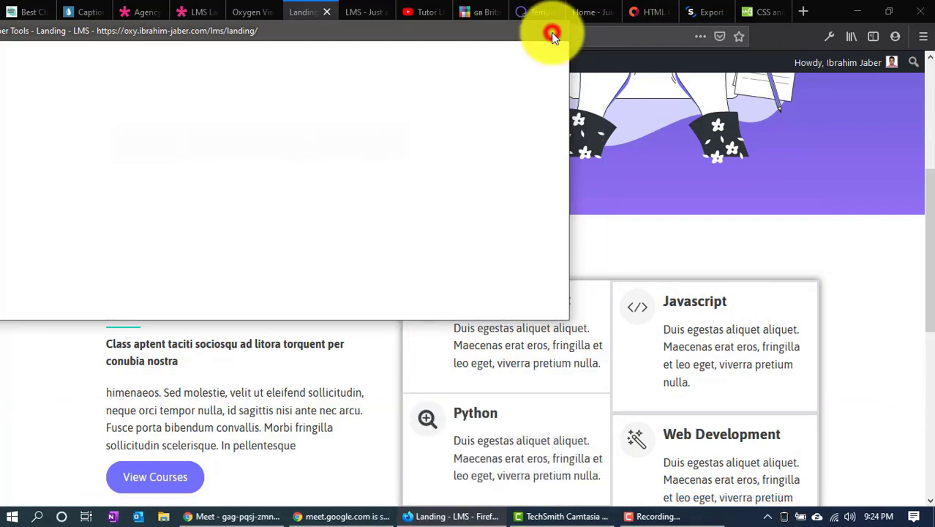
Look over the live landing page from the end of the course grid back up to the hero section
scroll(377, 384, "down", 4)
scroll(377, 384, "down", 2)
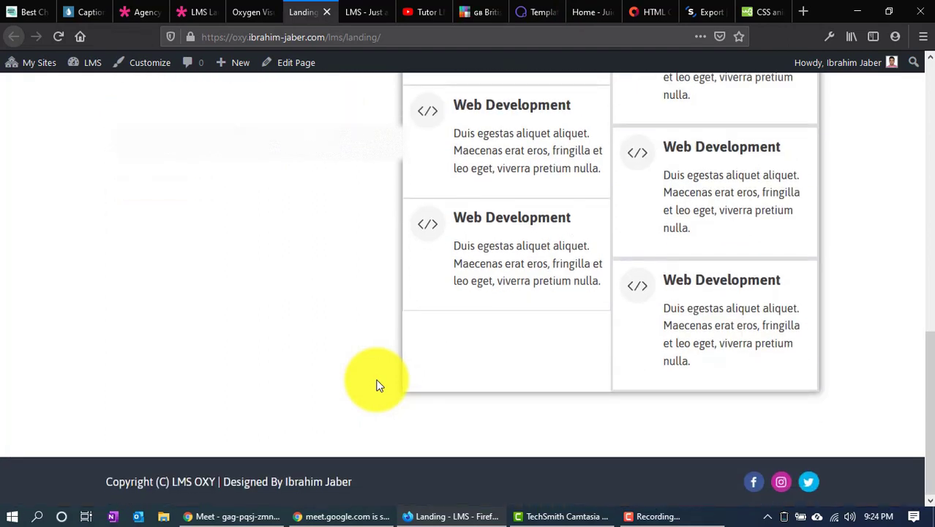
scroll(376, 385, "up", 10)
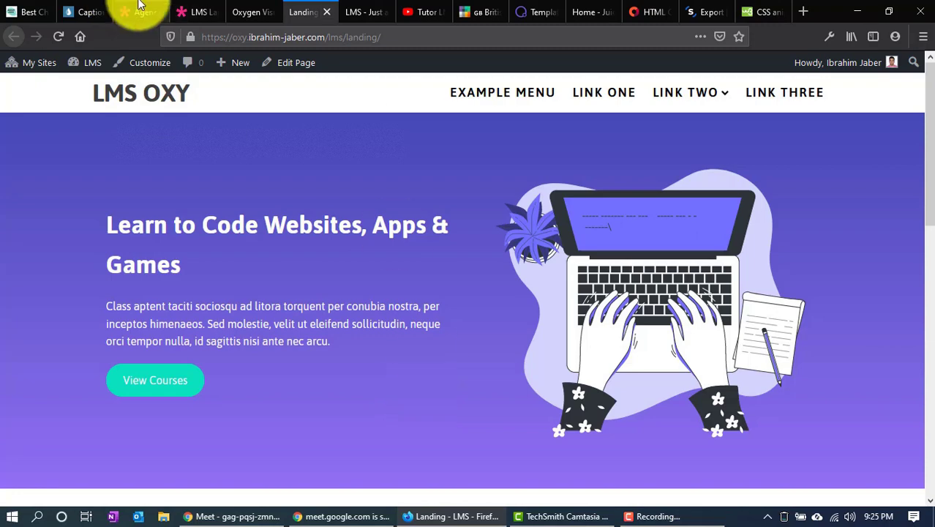
Review the reference LMS landing page's remaining sections, from Learn by Doing through the testimonial and FAQs to Ready to get started
left_click(196, 12)
scroll(307, 265, "down", 15)
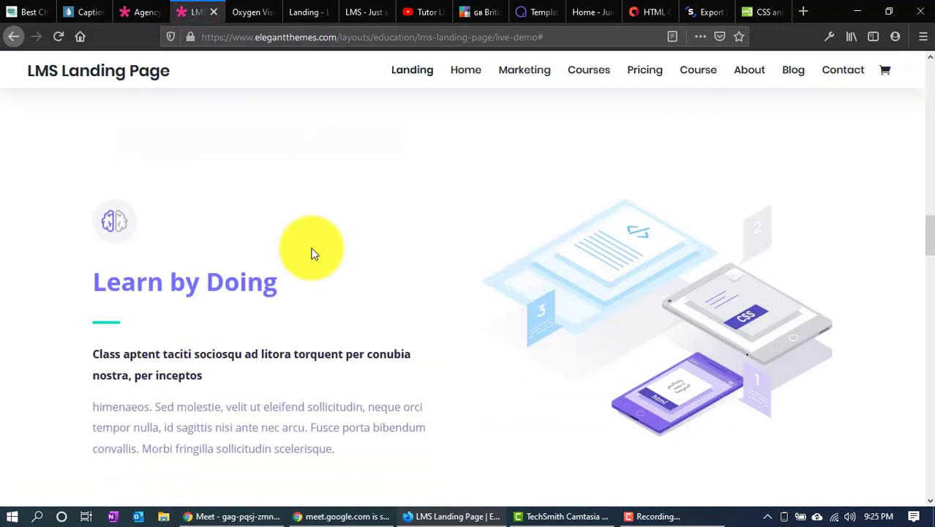
scroll(314, 232, "down", 4)
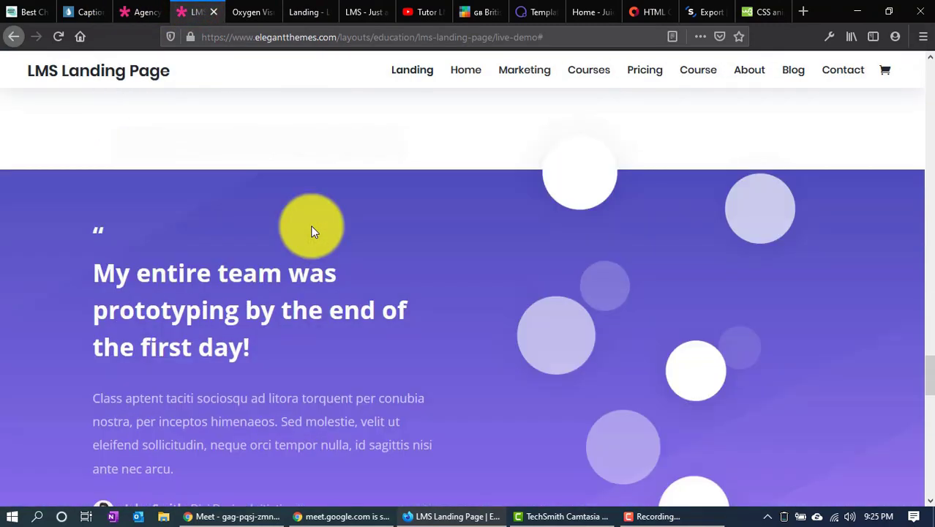
scroll(311, 232, "down", 7)
scroll(311, 232, "up", 6)
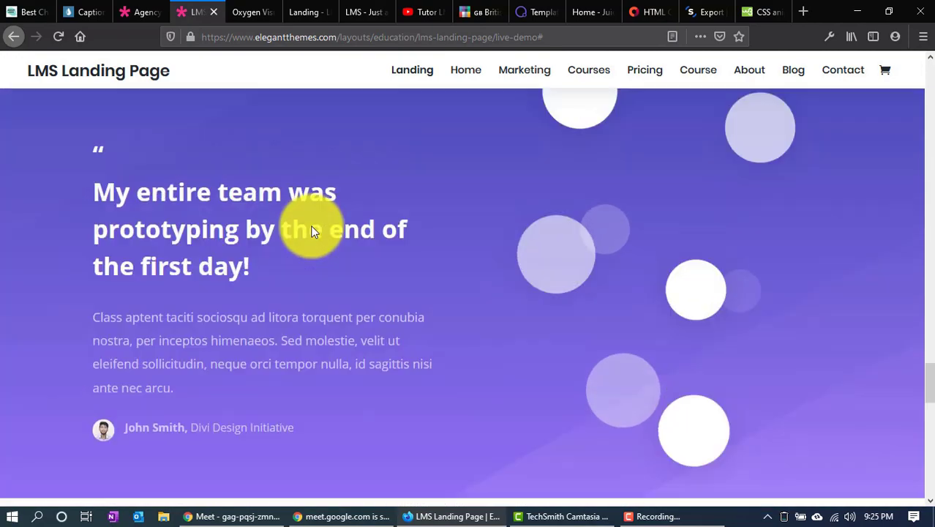
scroll(311, 232, "up", 3)
scroll(311, 232, "down", 4)
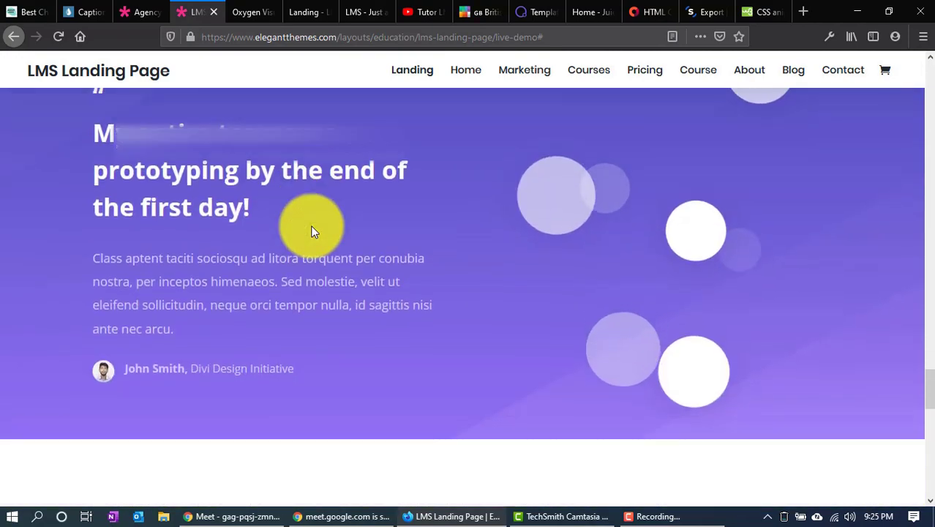
scroll(312, 231, "down", 6)
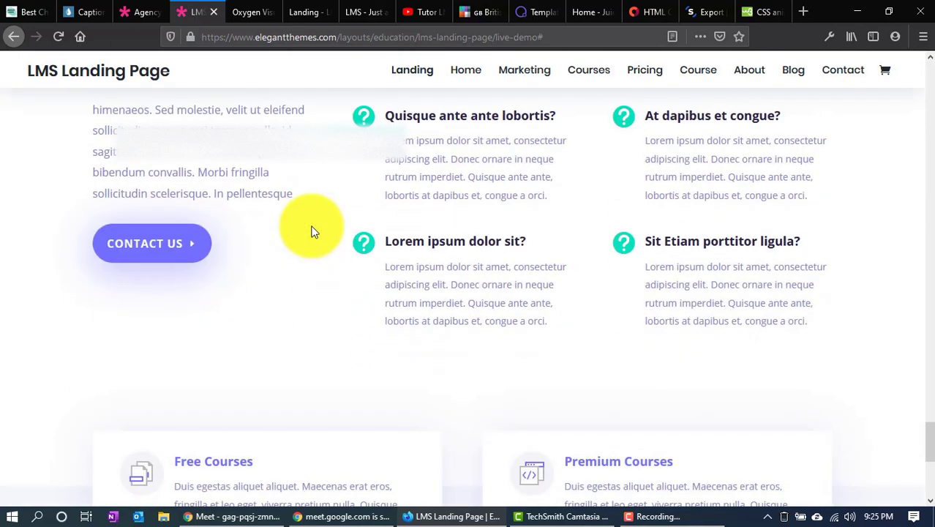
scroll(311, 232, "down", 5)
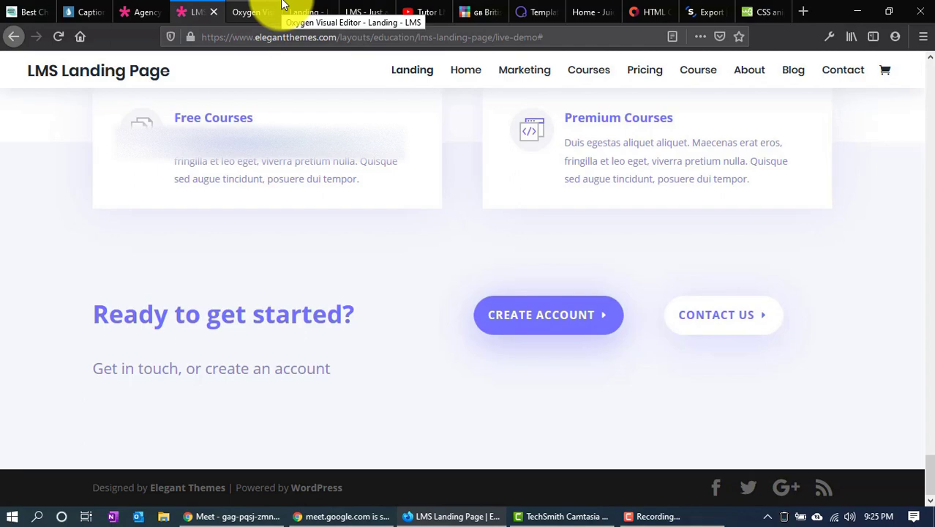
scroll(324, 226, "up", 15)
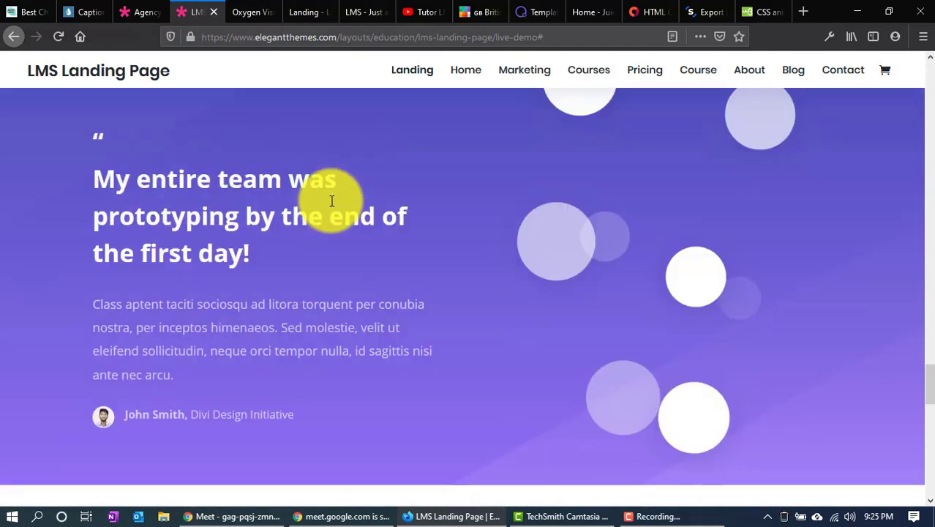
scroll(331, 201, "up", 12)
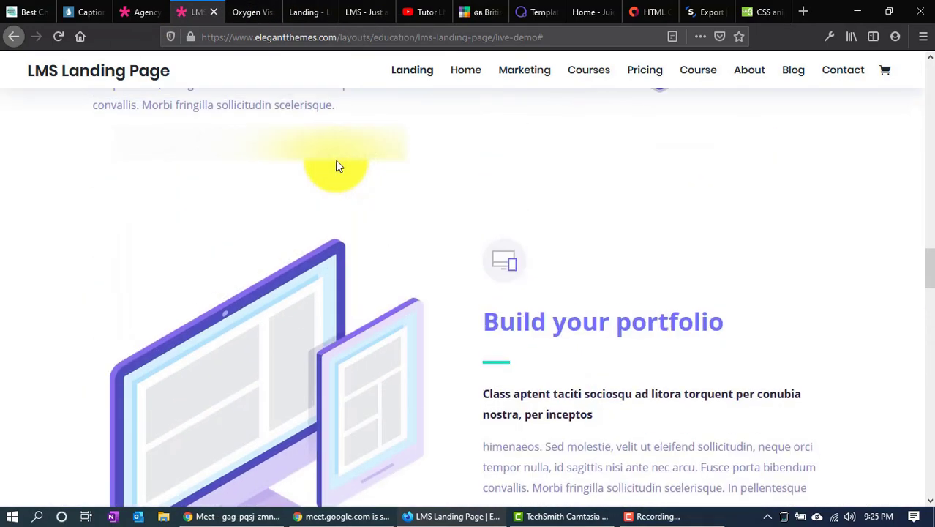
scroll(335, 165, "down", 5)
scroll(329, 117, "up", 15)
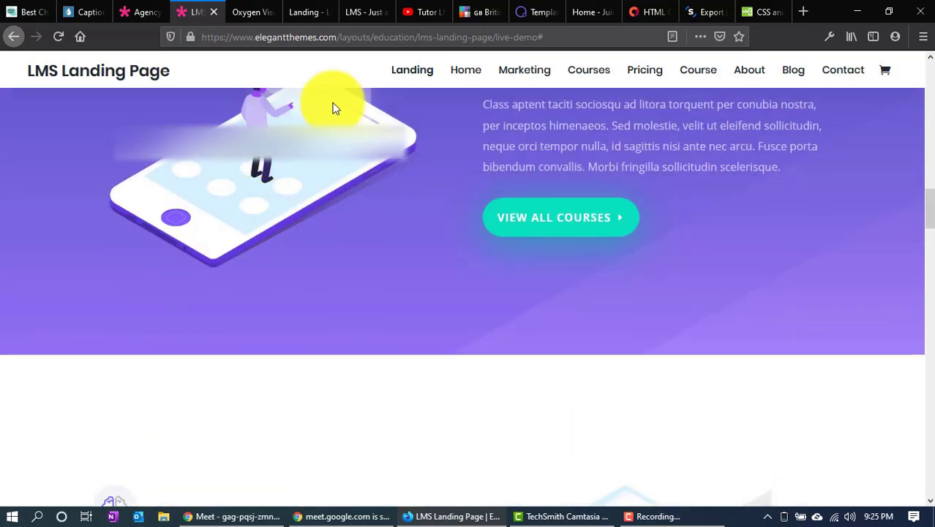
Examine the "Become an expert" section's layout, including its phone illustration, heading, text and course button
scroll(334, 106, "down", 9)
scroll(334, 101, "up", 7)
scroll(334, 100, "down", 4)
scroll(334, 101, "up", 8)
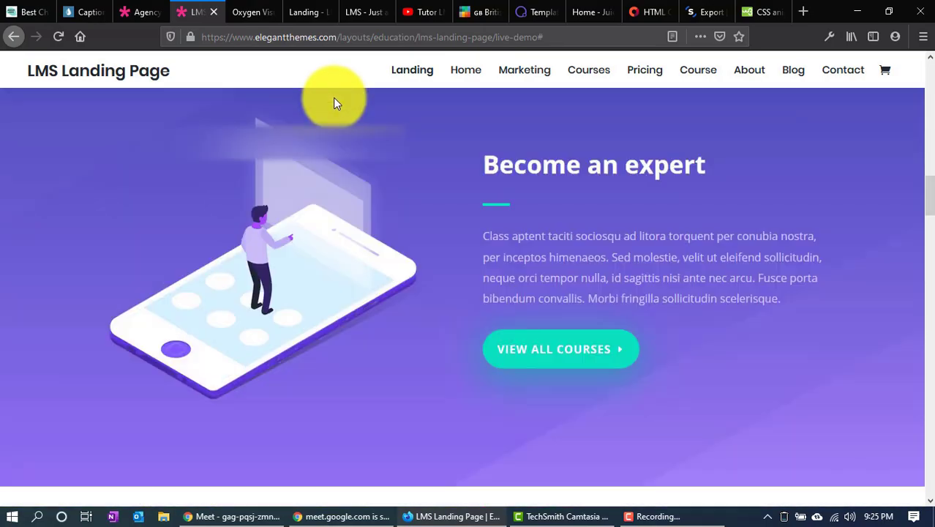
scroll(220, 284, "up", 2)
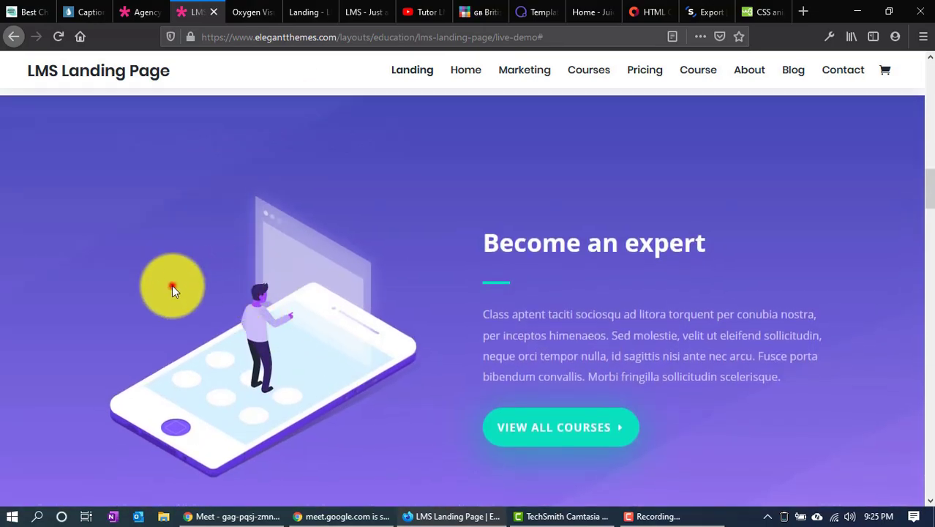
left_click(172, 288)
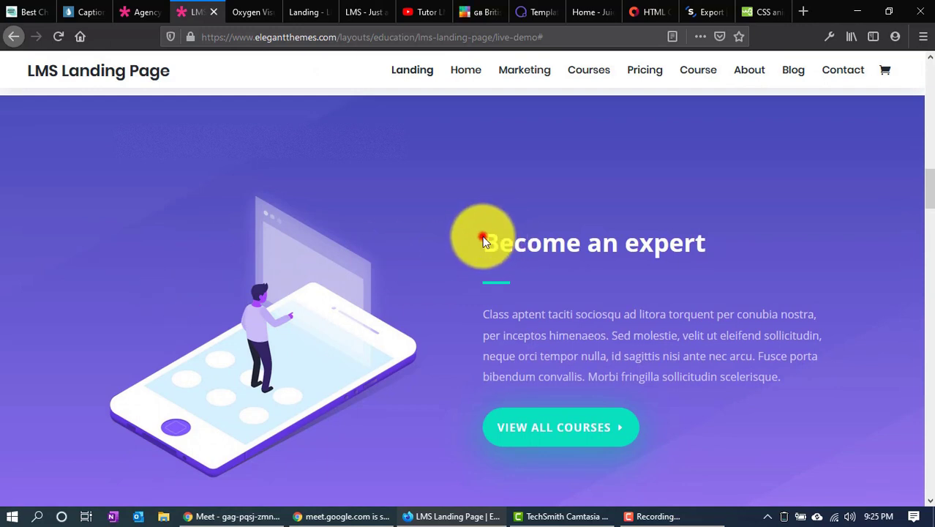
left_click_drag(482, 241, 724, 347)
left_click(724, 347)
Compare the alternating text and illustration layouts of the "Learn by Doing" and "Build your portfolio" sections
scroll(505, 380, "down", 4)
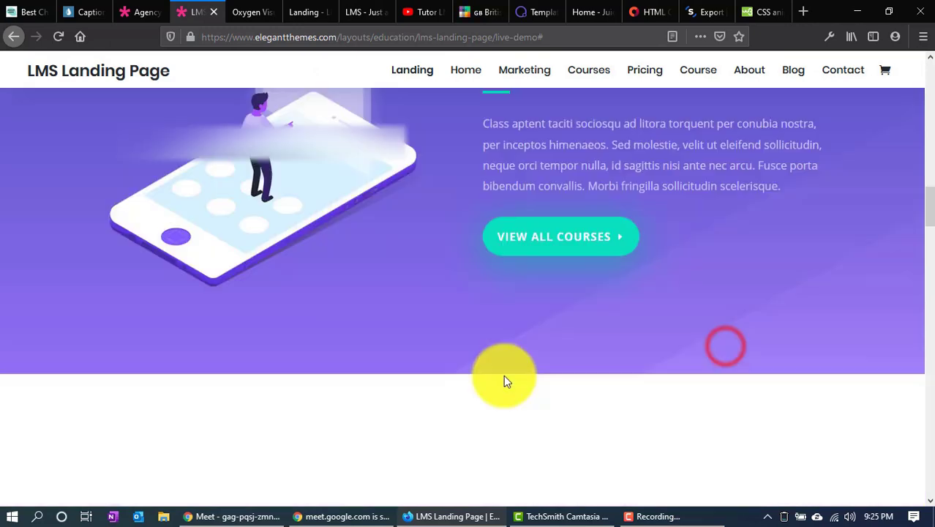
scroll(254, 307, "down", 9)
scroll(219, 285, "up", 3)
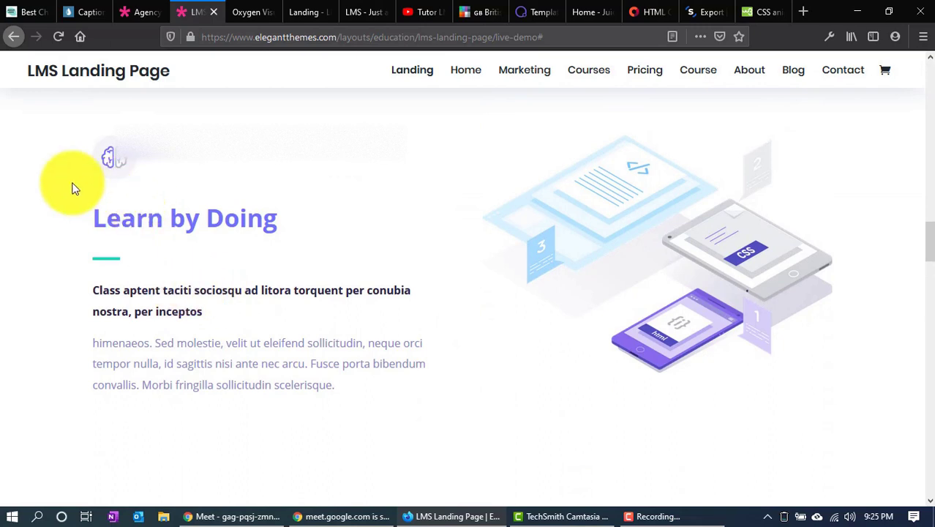
left_click_drag(77, 155, 727, 252)
scroll(479, 335, "down", 3)
left_click(291, 160)
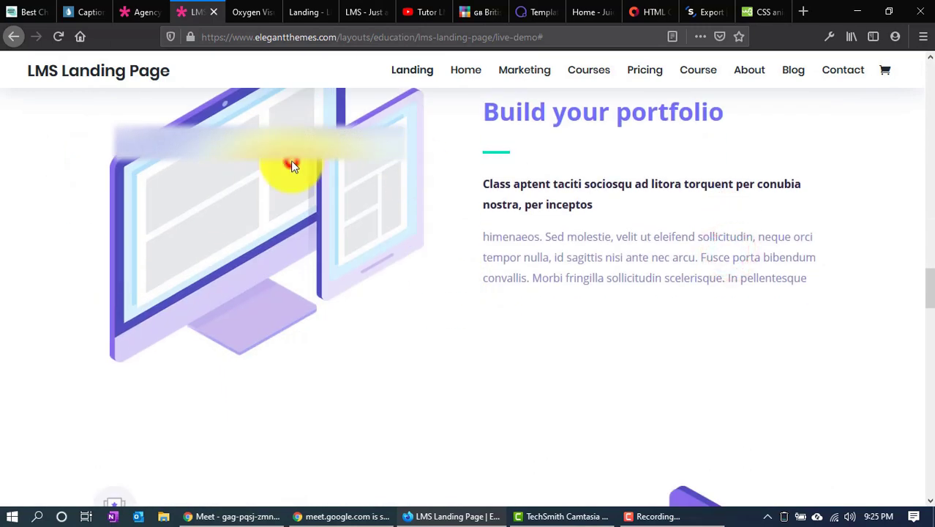
left_click(253, 189)
left_click(687, 192)
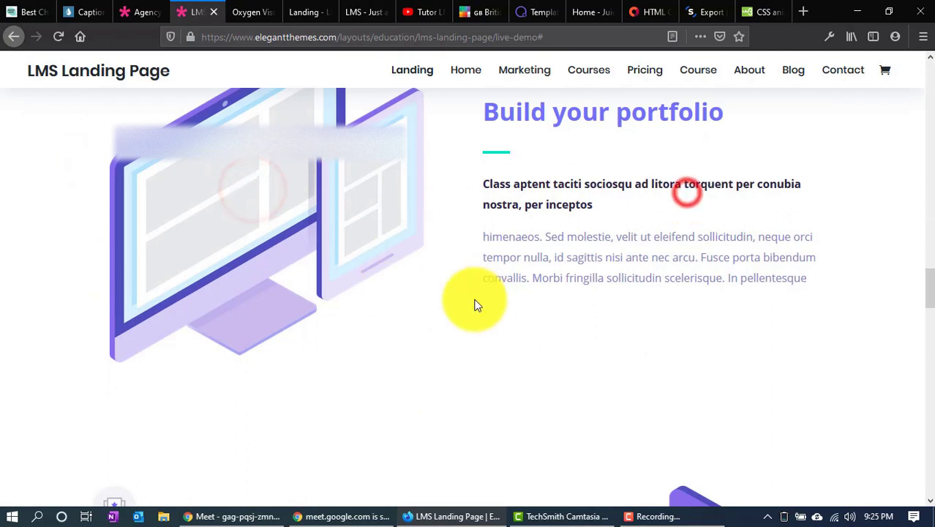
scroll(282, 215, "down", 5)
scroll(334, 260, "down", 4)
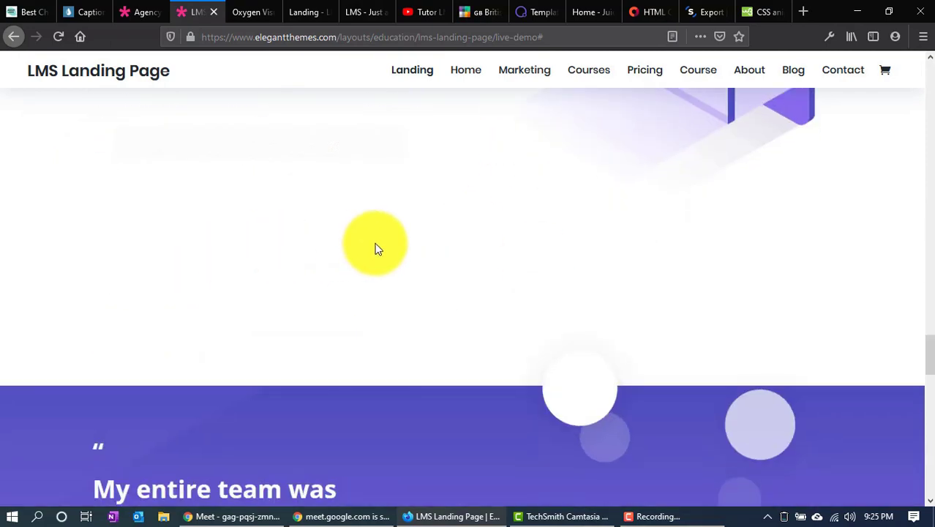
Inspect the testimonial section's overlapping circle graphic and the author line with its photo beneath the quote
scroll(375, 248, "down", 4)
scroll(375, 249, "up", 3)
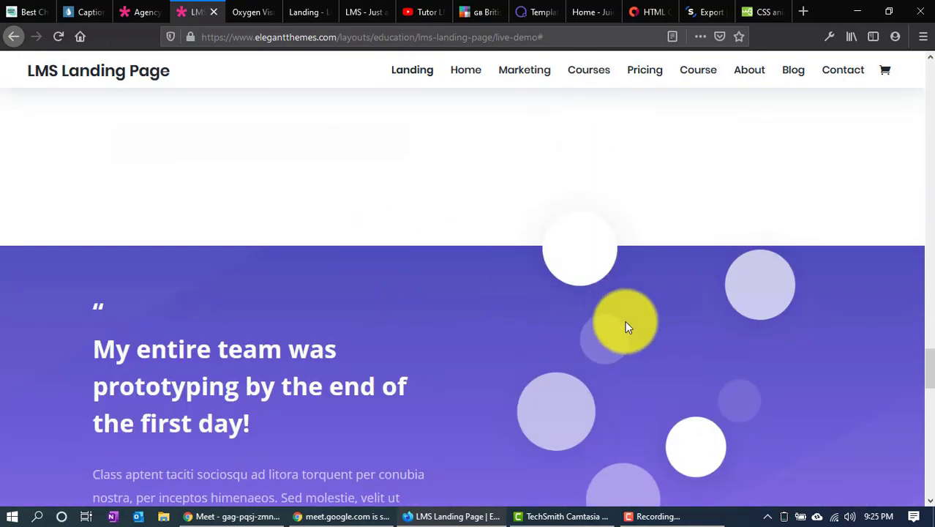
left_click(558, 240)
left_click(574, 247)
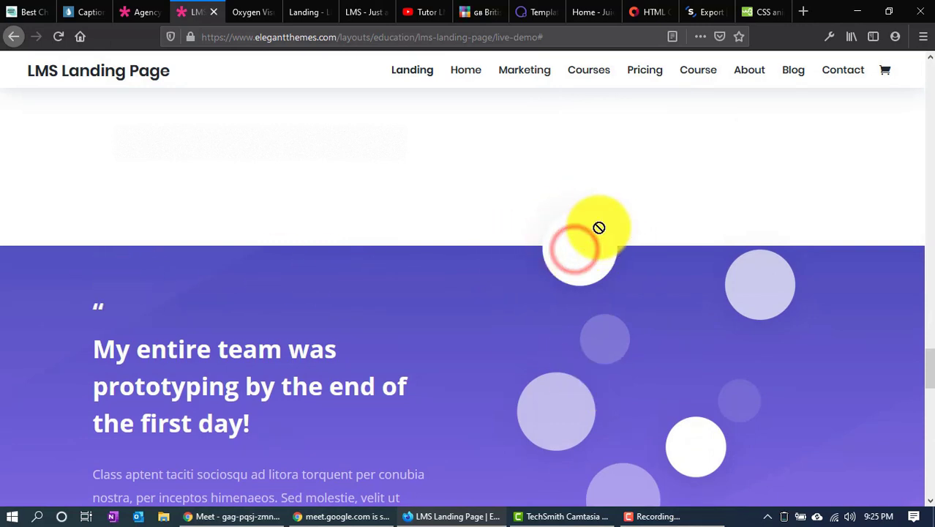
scroll(244, 296, "down", 5)
scroll(246, 300, "up", 2)
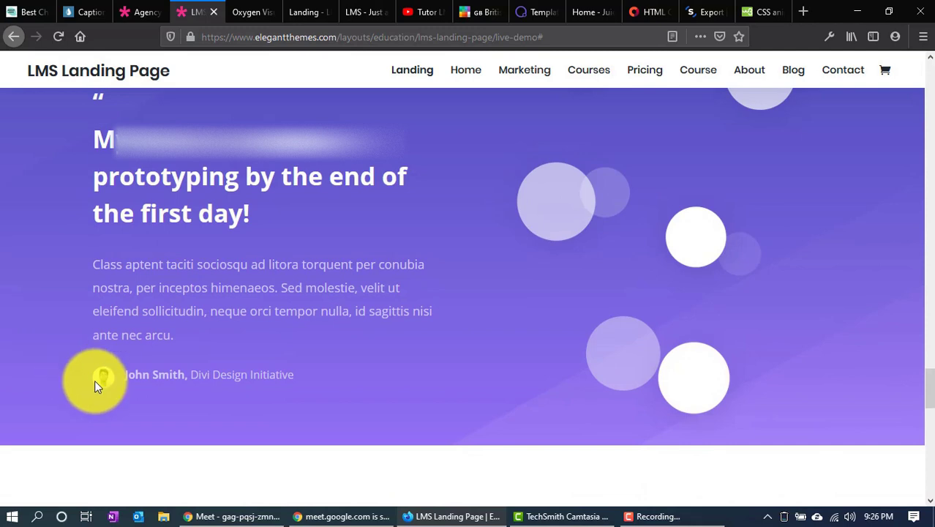
left_click(77, 357)
left_click_drag(307, 392, 334, 389)
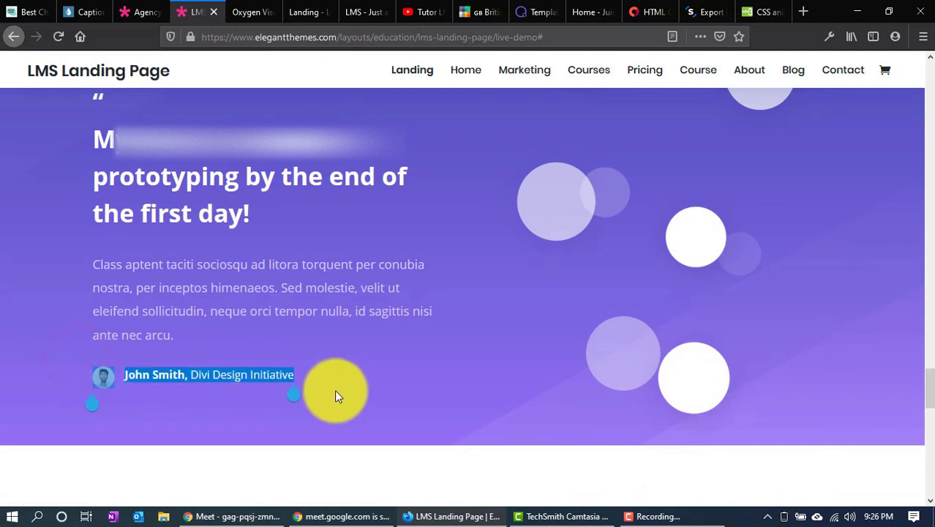
Look over the FAQs section and compare it with the course icon box grid further up the landing page
scroll(336, 395, "down", 5)
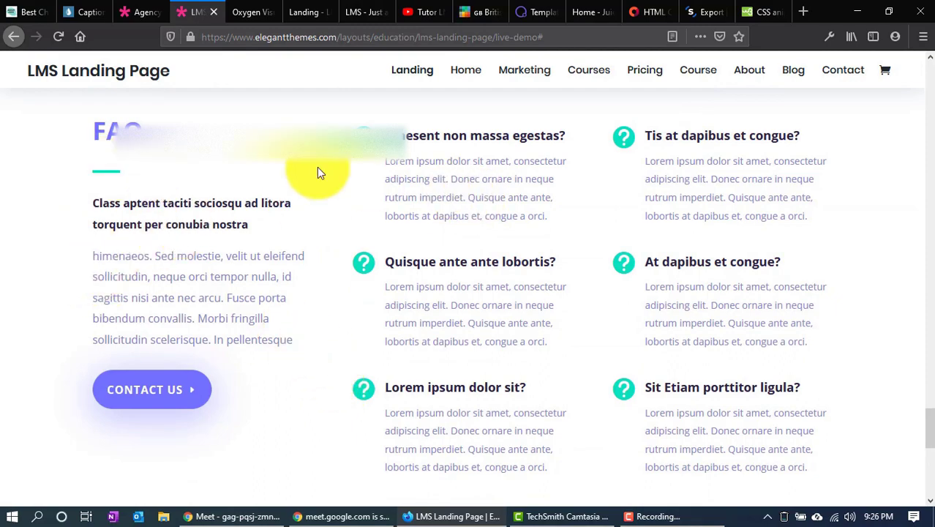
left_click_drag(309, 166, 351, 163)
scroll(543, 198, "up", 20)
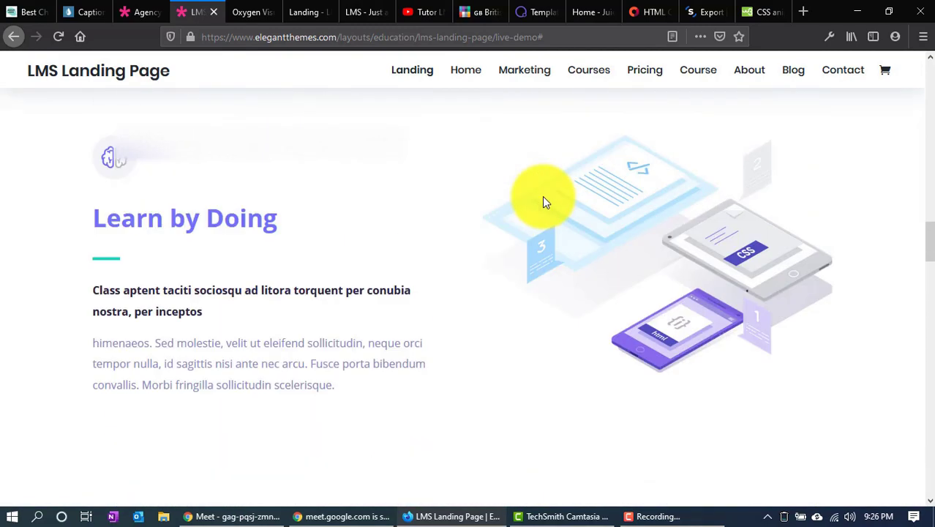
scroll(543, 199, "up", 11)
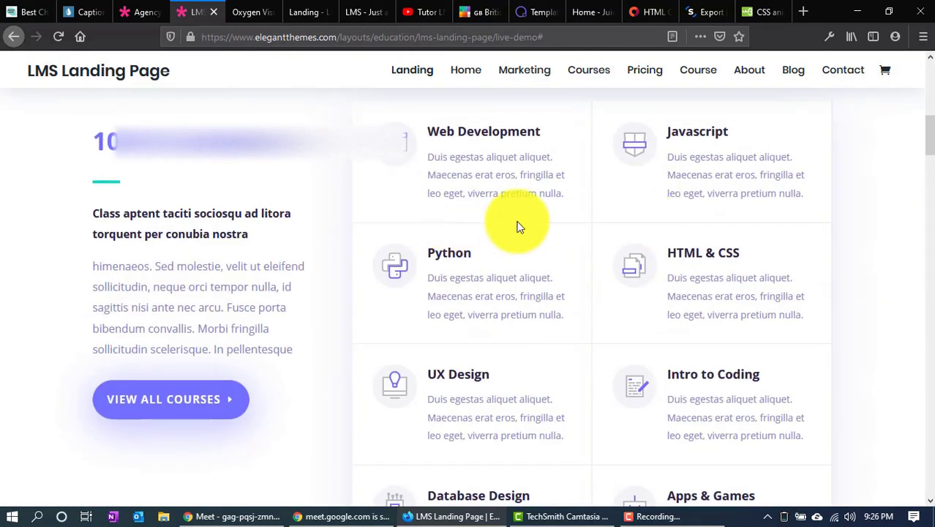
scroll(517, 225, "down", 8)
scroll(517, 225, "down", 15)
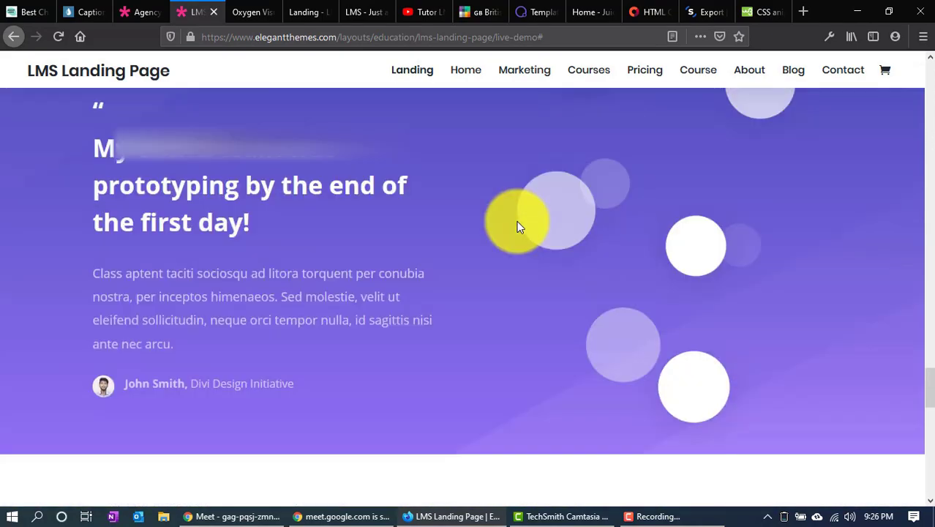
scroll(517, 223, "down", 5)
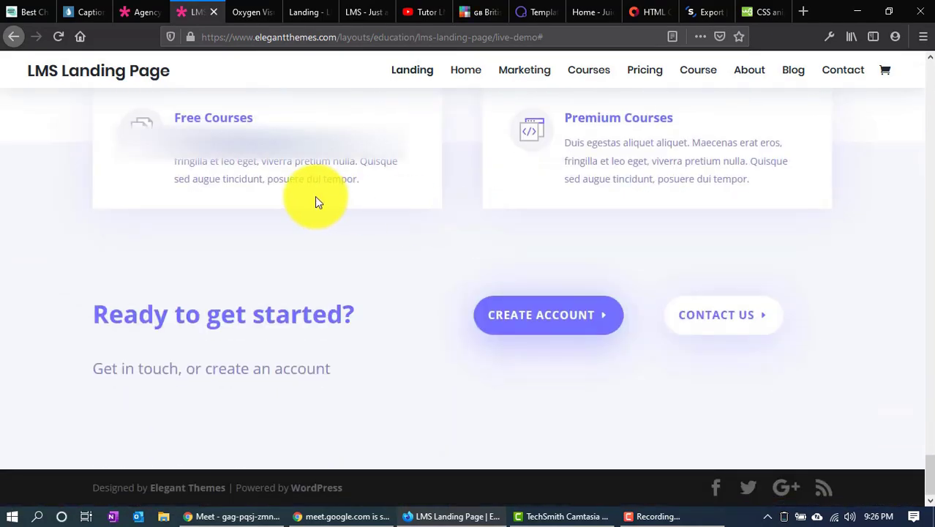
Examine the Free Courses and Premium Courses cards and the "Ready to get started?" call to action
scroll(650, 201, "up", 2)
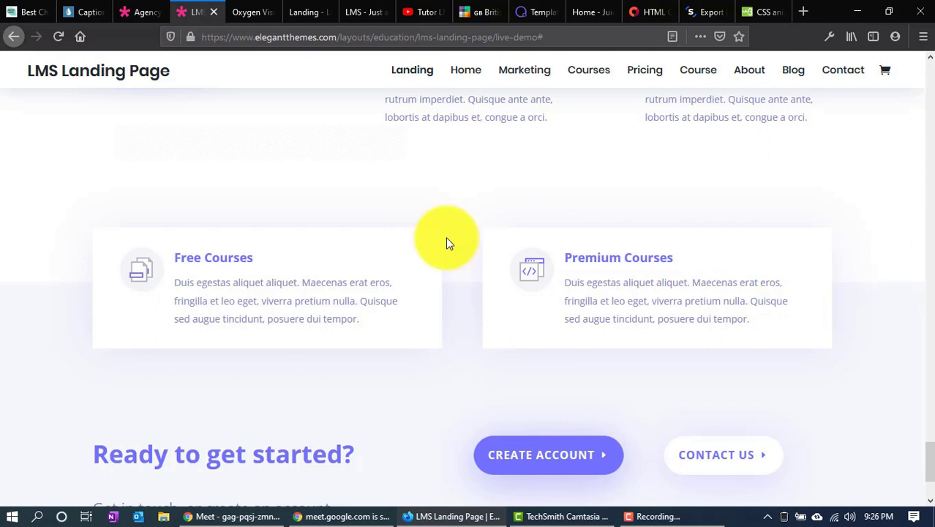
scroll(267, 275, "down", 3)
left_click_drag(73, 311, 480, 309)
left_click(580, 389)
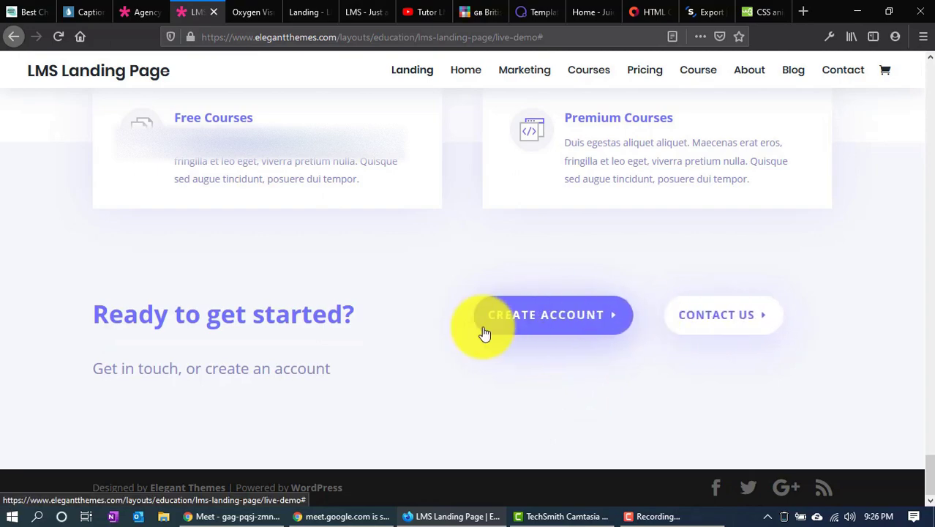
scroll(268, 359, "up", 20)
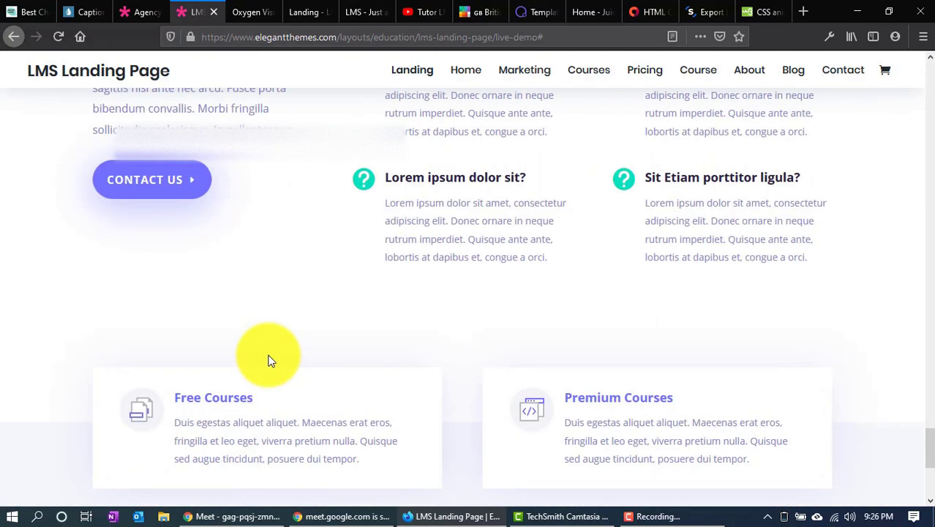
scroll(269, 360, "up", 10)
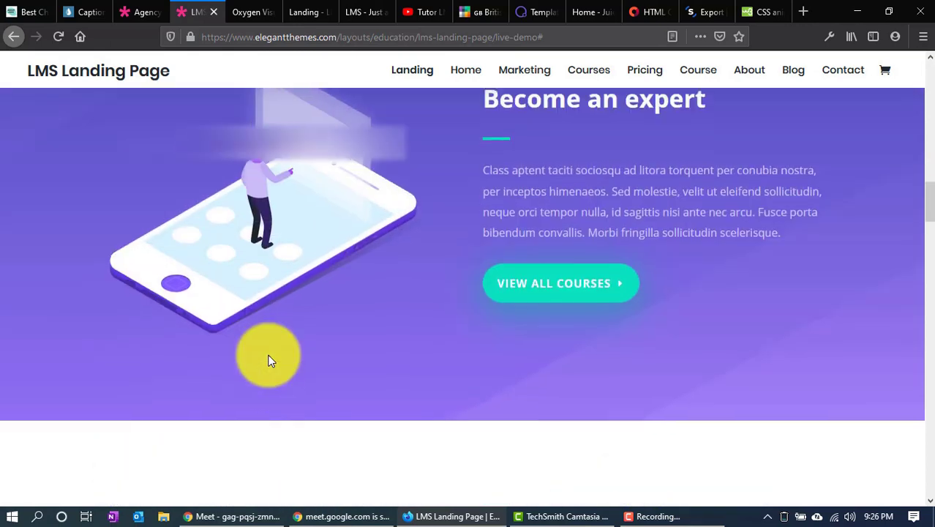
Open the layout pack's Home page and review it from the hero section to the footer and back
left_click(468, 71)
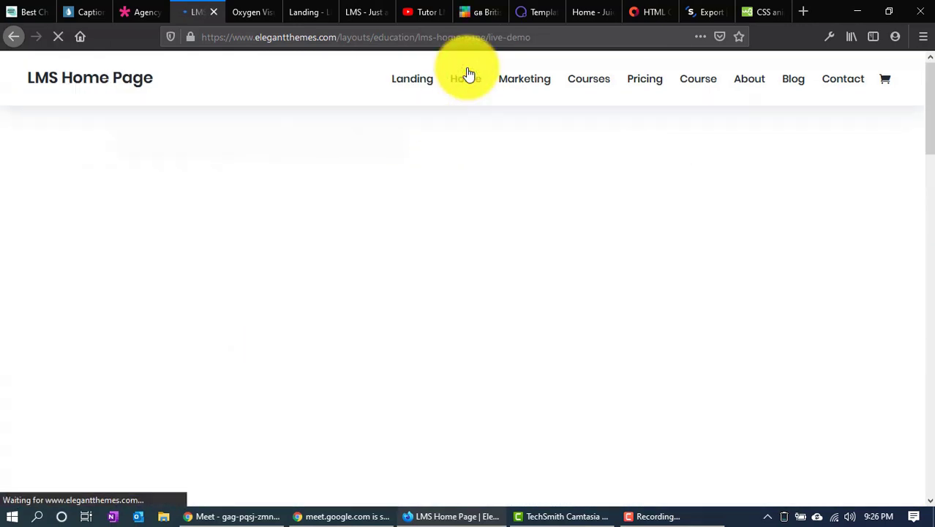
scroll(293, 308, "down", 15)
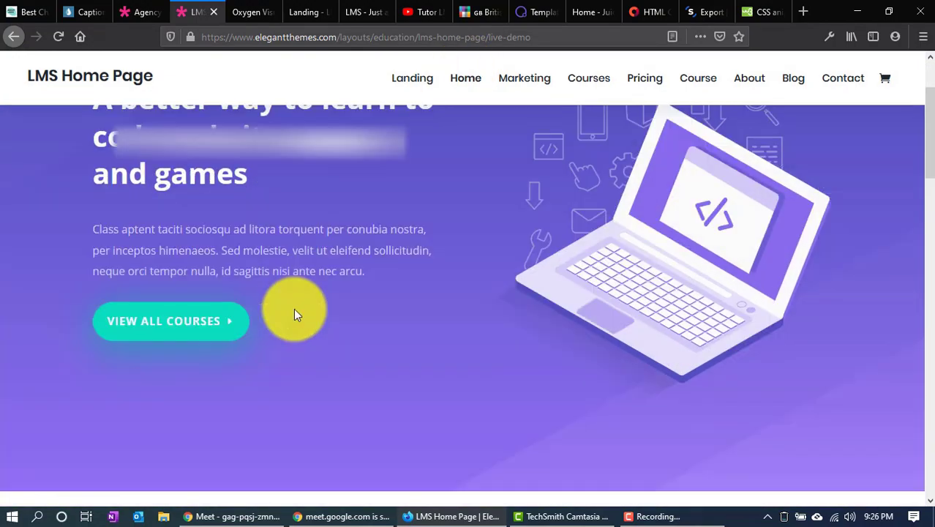
scroll(293, 313, "down", 3)
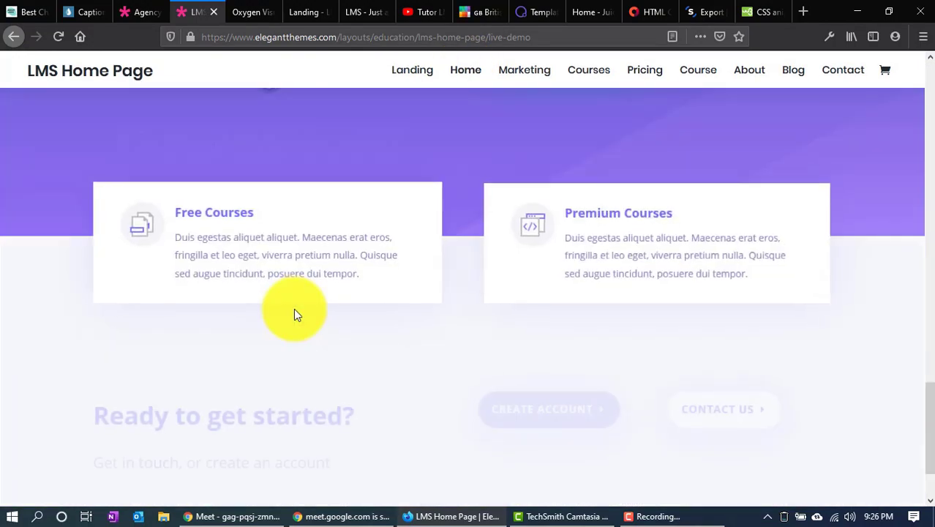
scroll(293, 313, "up", 7)
scroll(293, 313, "down", 5)
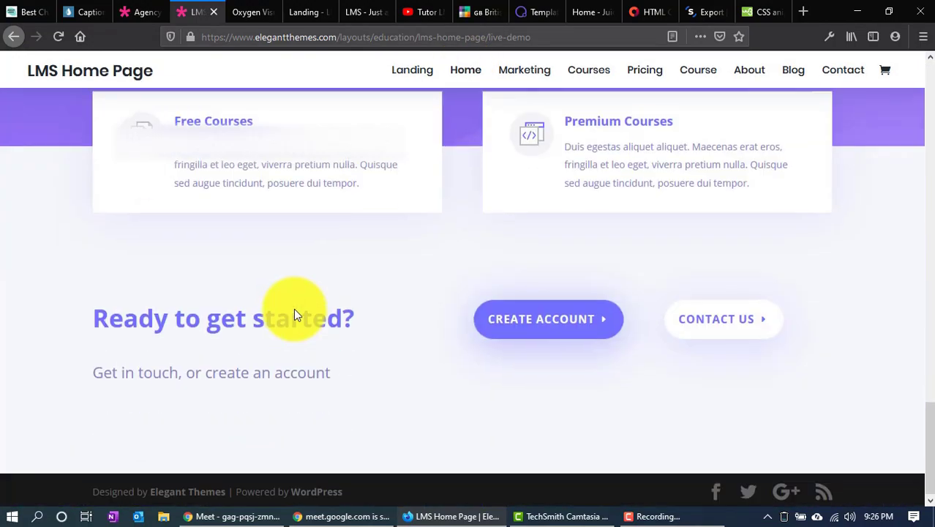
scroll(293, 313, "up", 9)
scroll(293, 313, "up", 8)
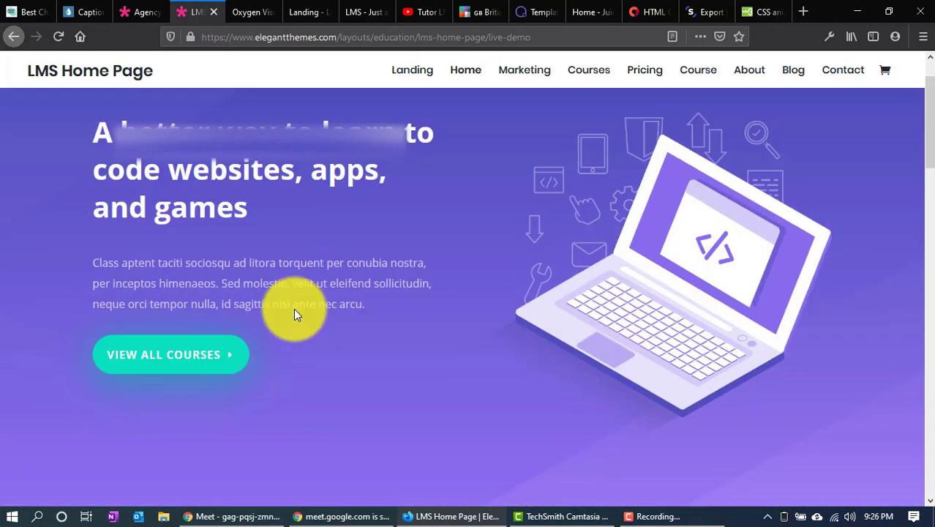
Open the layout pack's Marketing page and examine the "What We Offer" heading and its icon box grid
left_click(524, 79)
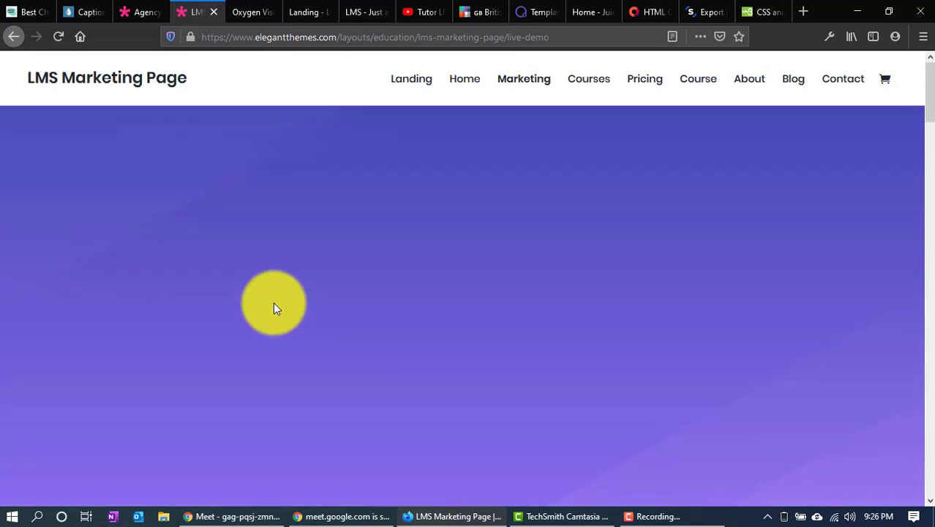
scroll(275, 305, "down", 1)
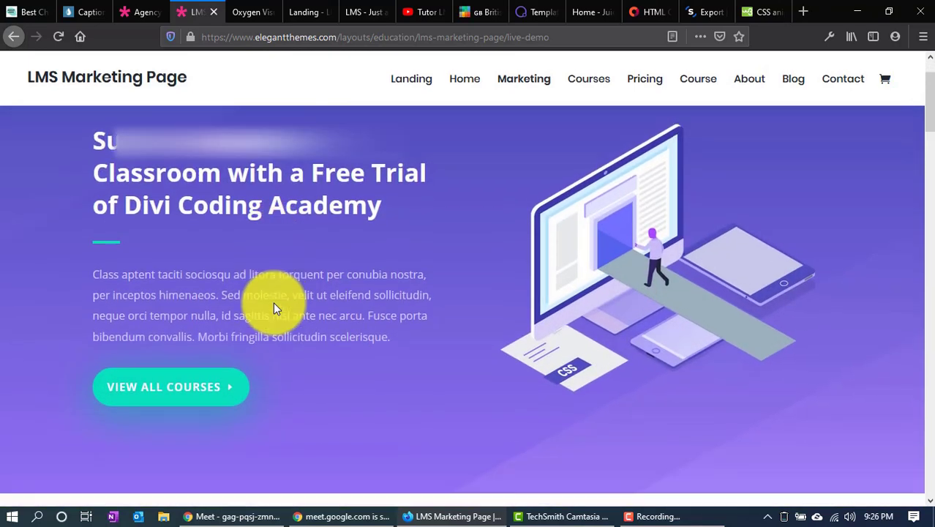
scroll(273, 301, "down", 8)
scroll(459, 278, "up", 3)
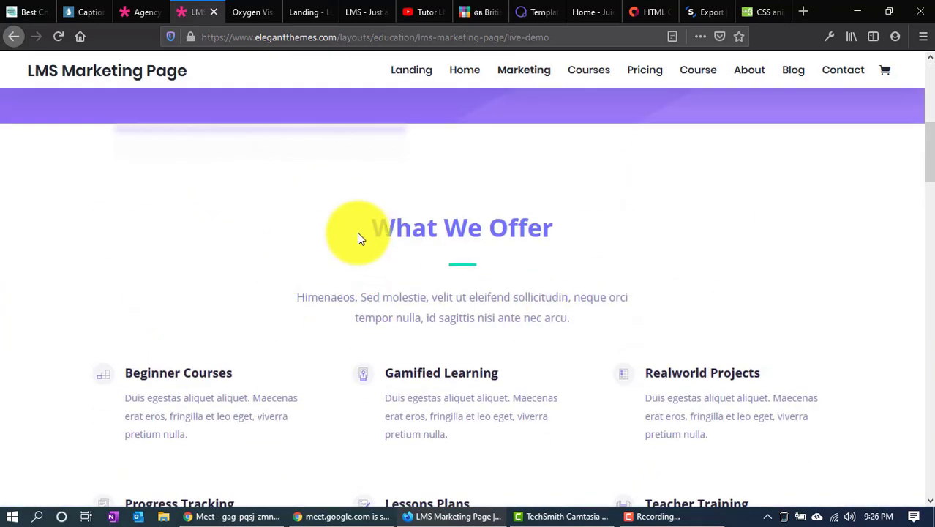
left_click_drag(359, 238, 641, 324)
left_click(597, 333)
scroll(245, 383, "down", 5)
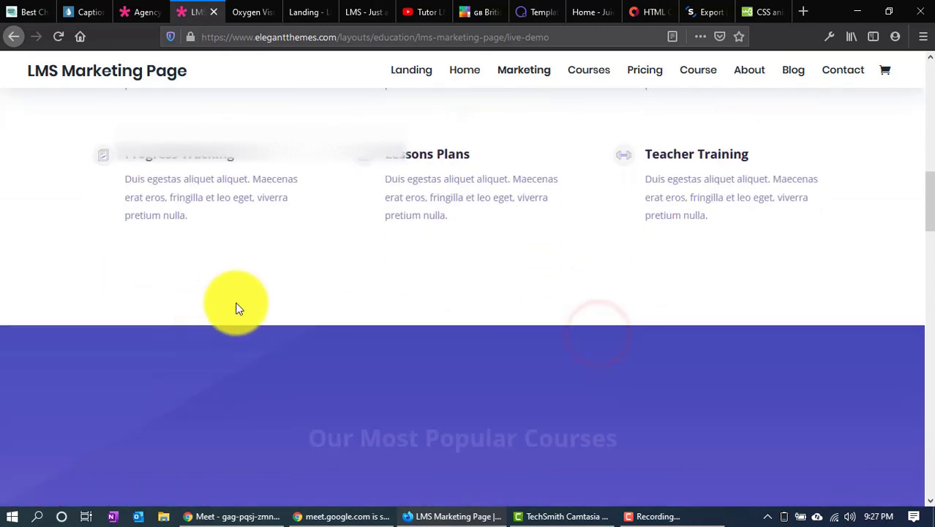
scroll(235, 308, "up", 3)
left_click_drag(110, 257, 758, 418)
left_click(689, 421)
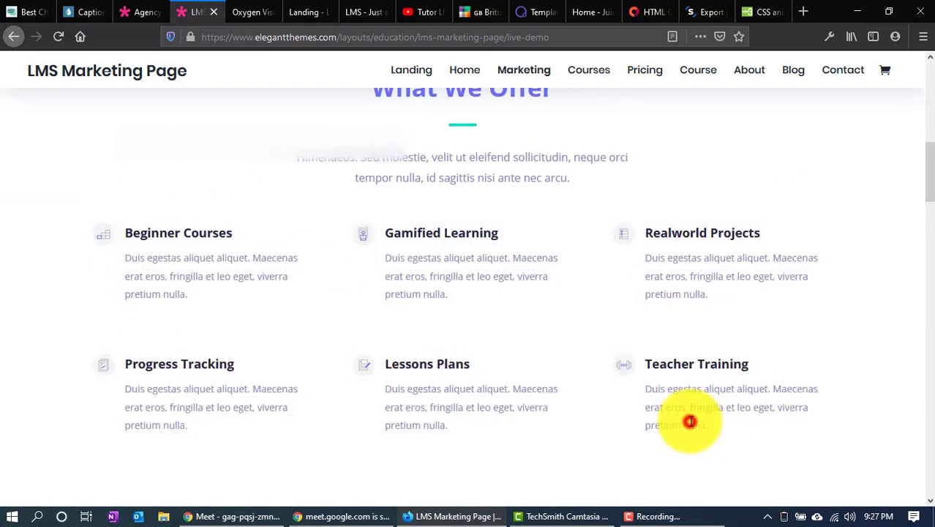
Switch to the personal portfolio website and examine its icon box grid, from Show-off Design to Support
left_click(21, 12)
scroll(325, 355, "down", 5)
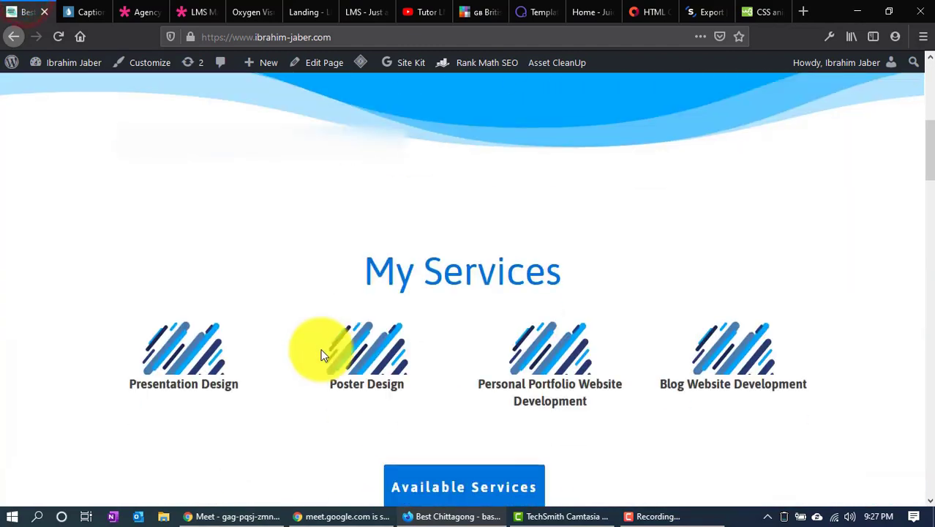
scroll(321, 354, "down", 9)
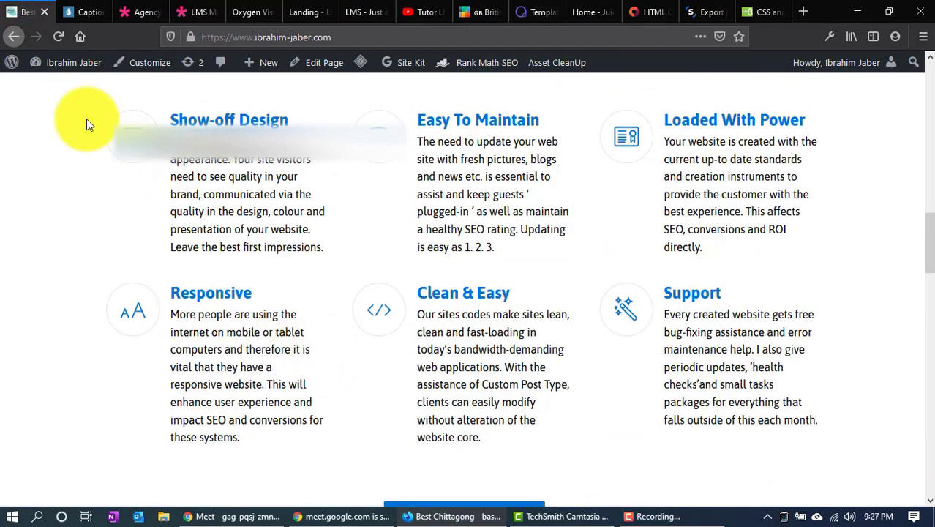
left_click(86, 118)
left_click_drag(801, 444, 563, 393)
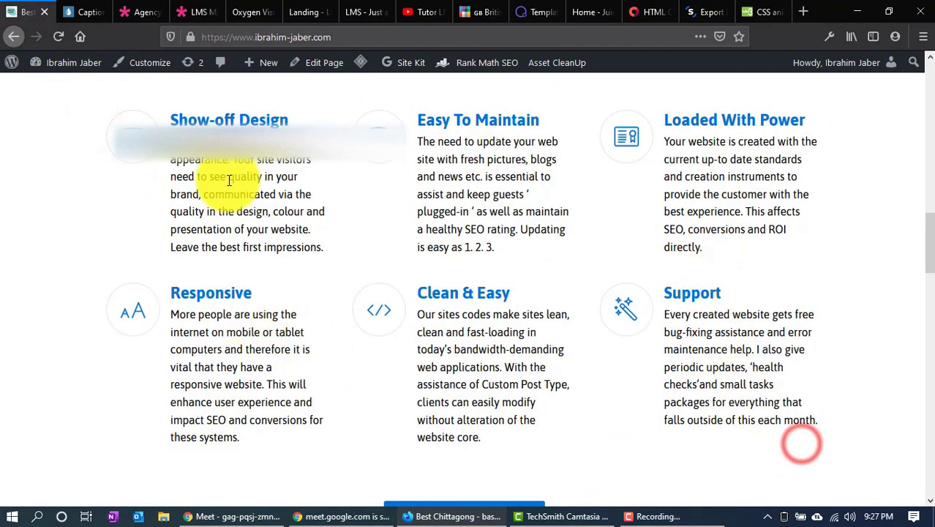
Return to the LMS Marketing page and review the "What We Offer" icon boxes and the course video grid
left_click(188, 7)
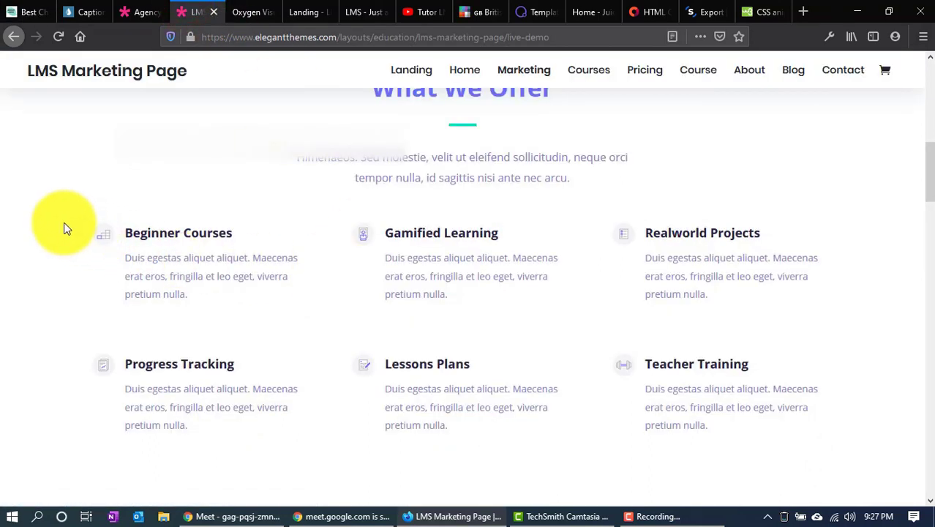
double_click(115, 228)
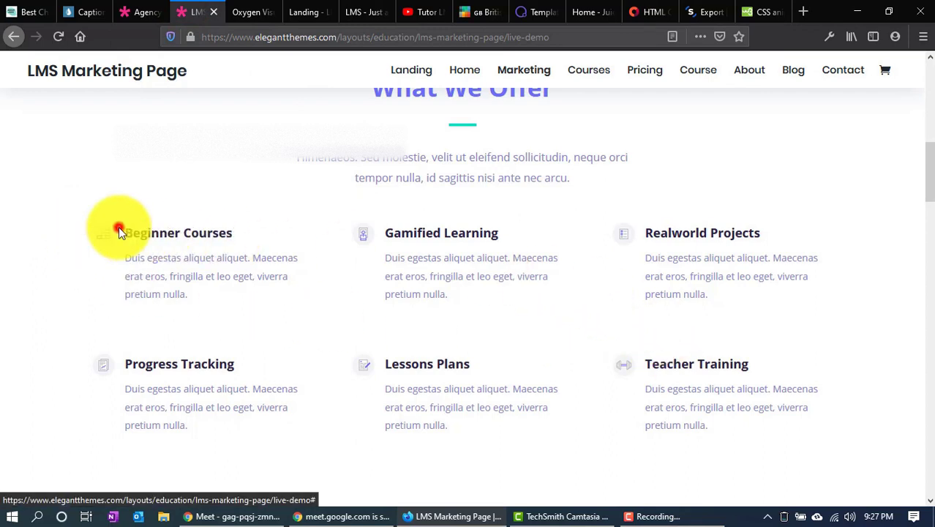
left_click_drag(695, 340, 801, 426)
left_click(734, 411)
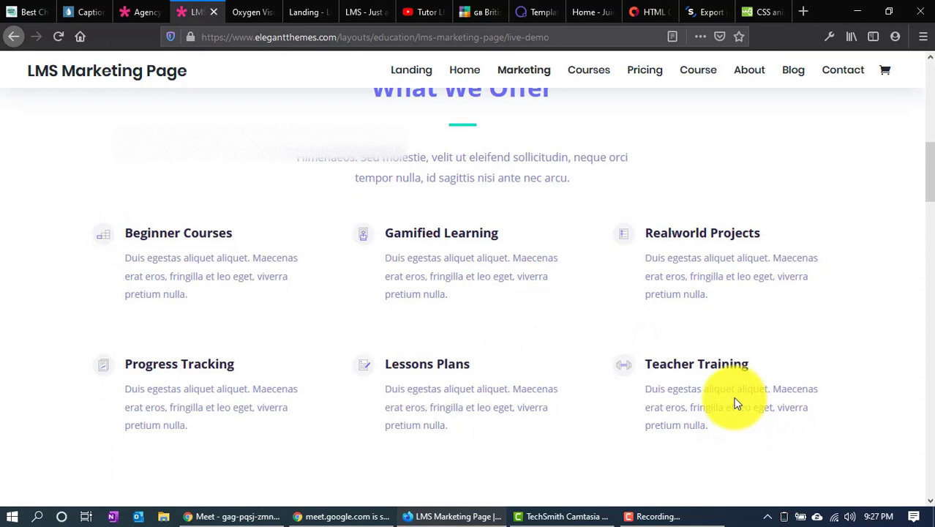
scroll(735, 397, "down", 10)
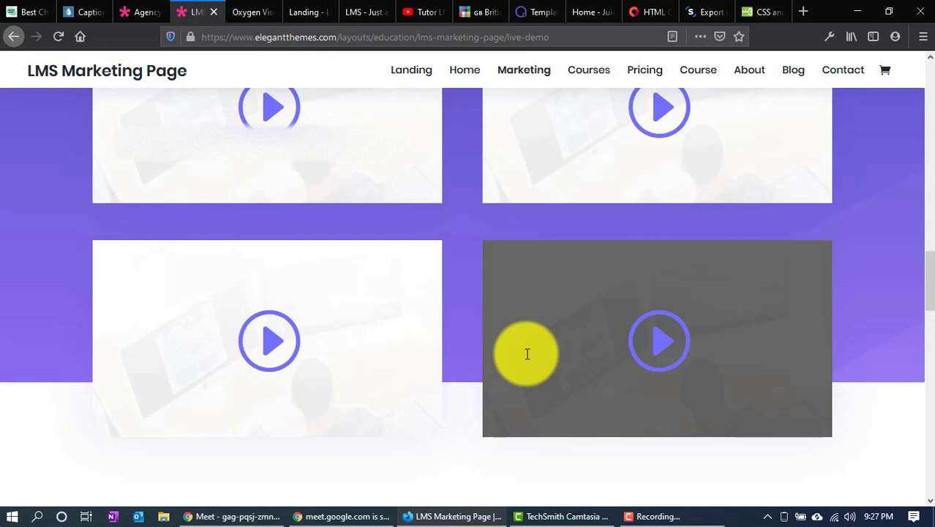
mouse_move(667, 523)
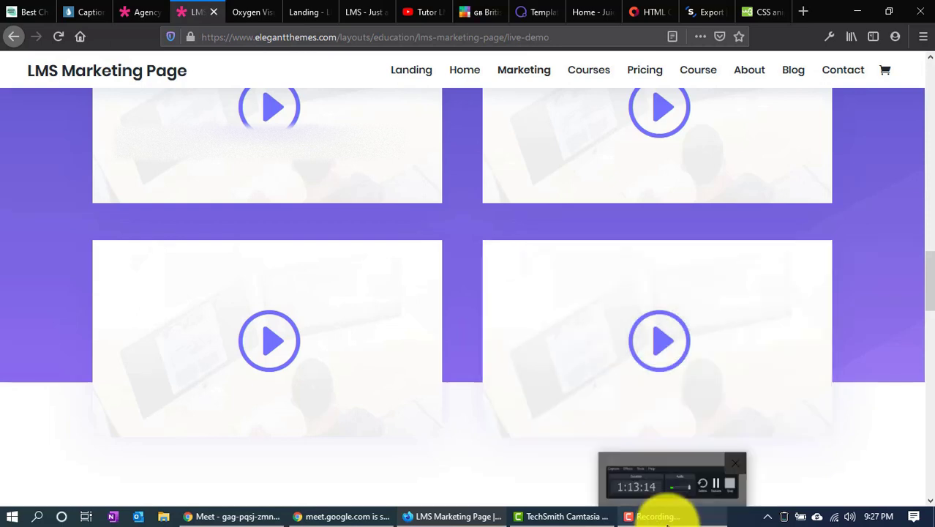
left_click(667, 524)
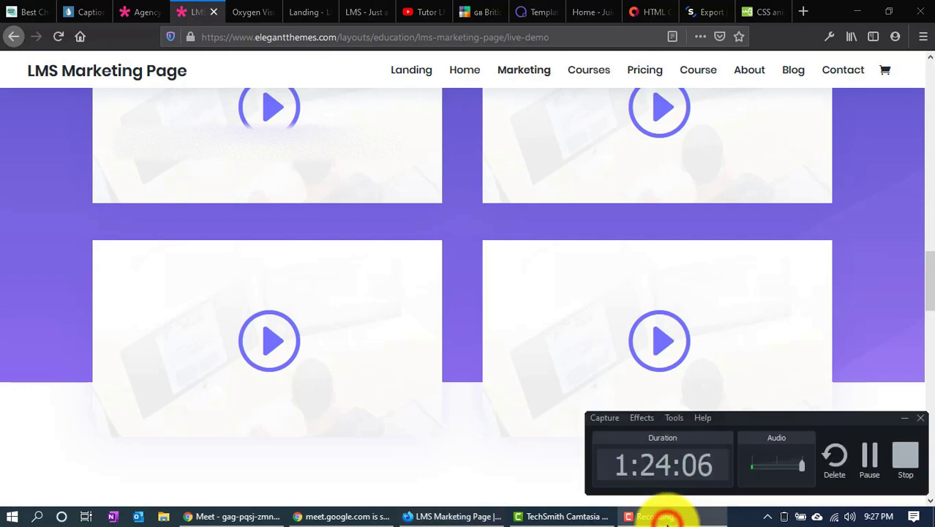